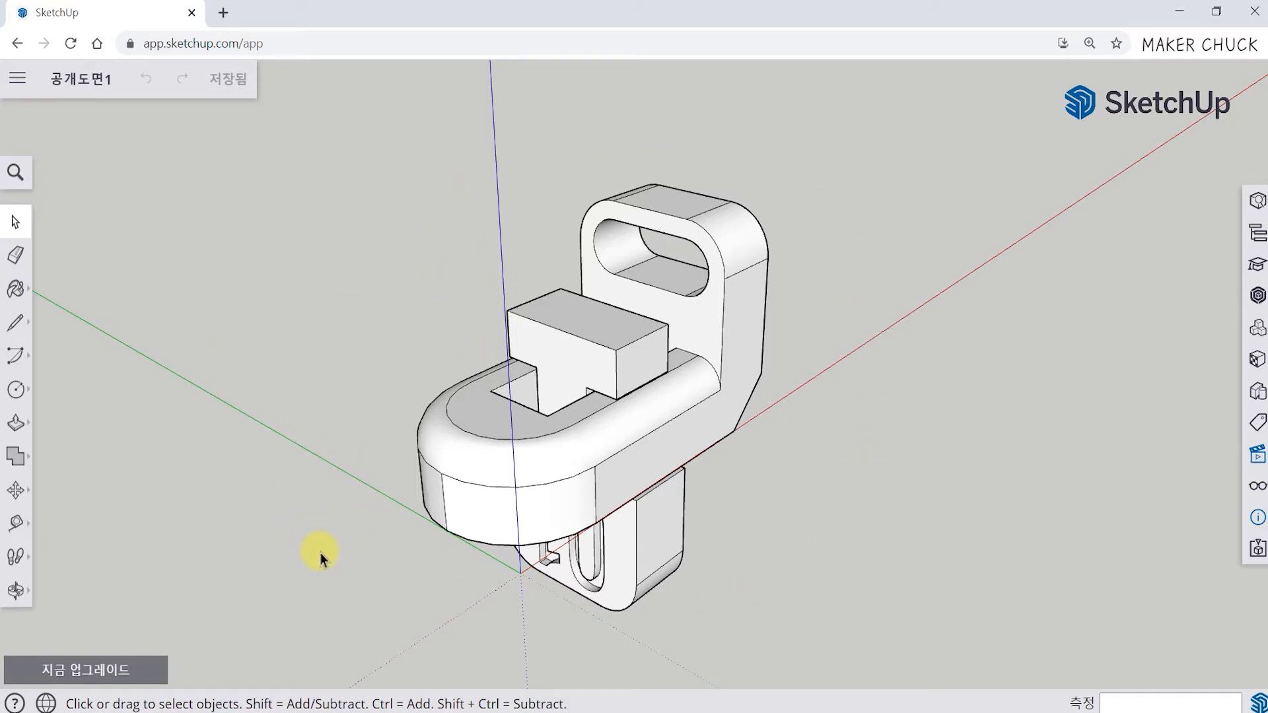
Examine the finished two-part assembly from several sides
key("o")
left_click_drag(807, 547, 852, 374)
middle_click_drag(852, 374, 889, 303)
middle_click_drag(808, 460, 832, 583)
scroll(605, 539, "up", 3)
middle_click_drag(604, 537, 730, 415)
middle_click_drag(828, 572, 740, 634)
Select the T-shaped insert and inspect up close how it fits into the slot of the rounded base part
left_click(647, 338)
middle_click_drag(687, 481, 82, 454)
scroll(606, 425, "up", 6)
left_click(15, 490)
left_click_drag(586, 561, 611, 537)
middle_click_drag(612, 538, 586, 569)
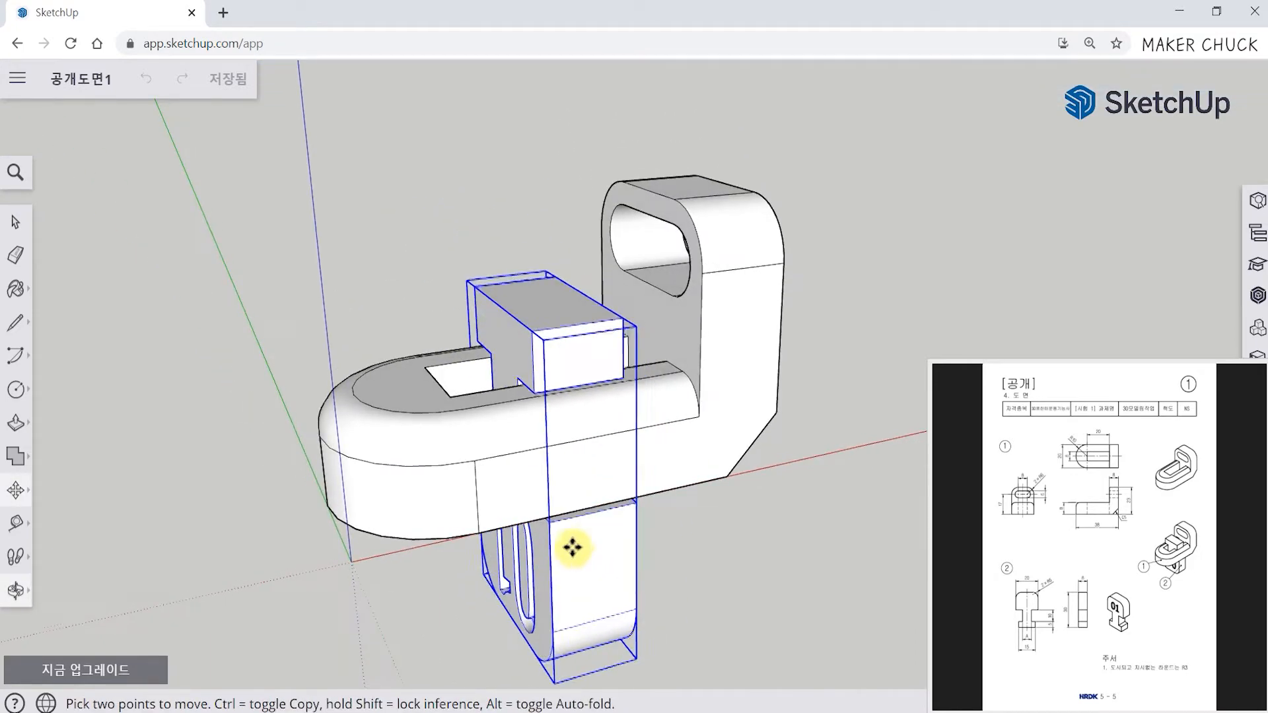
key("space")
left_click(656, 536)
middle_click_drag(656, 536, 741, 415)
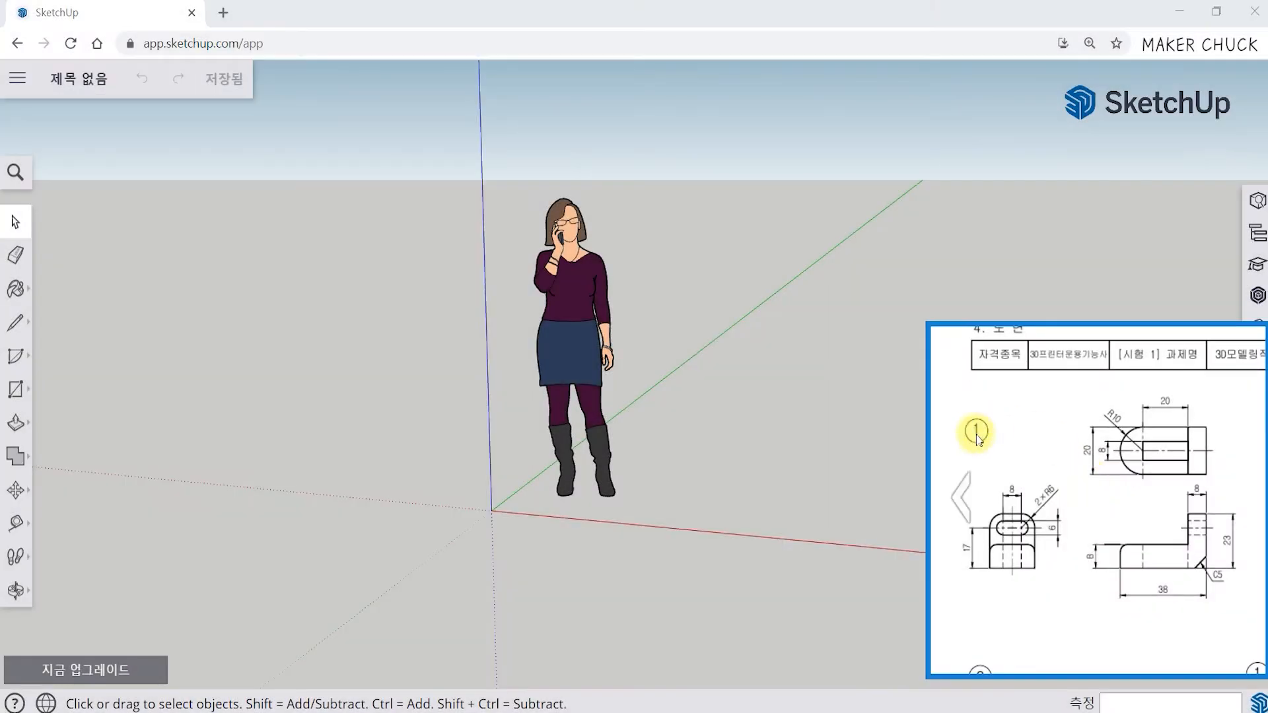
Minimize the reference drawing and set the new model's length format to millimetres
mouse_move(1150, 334)
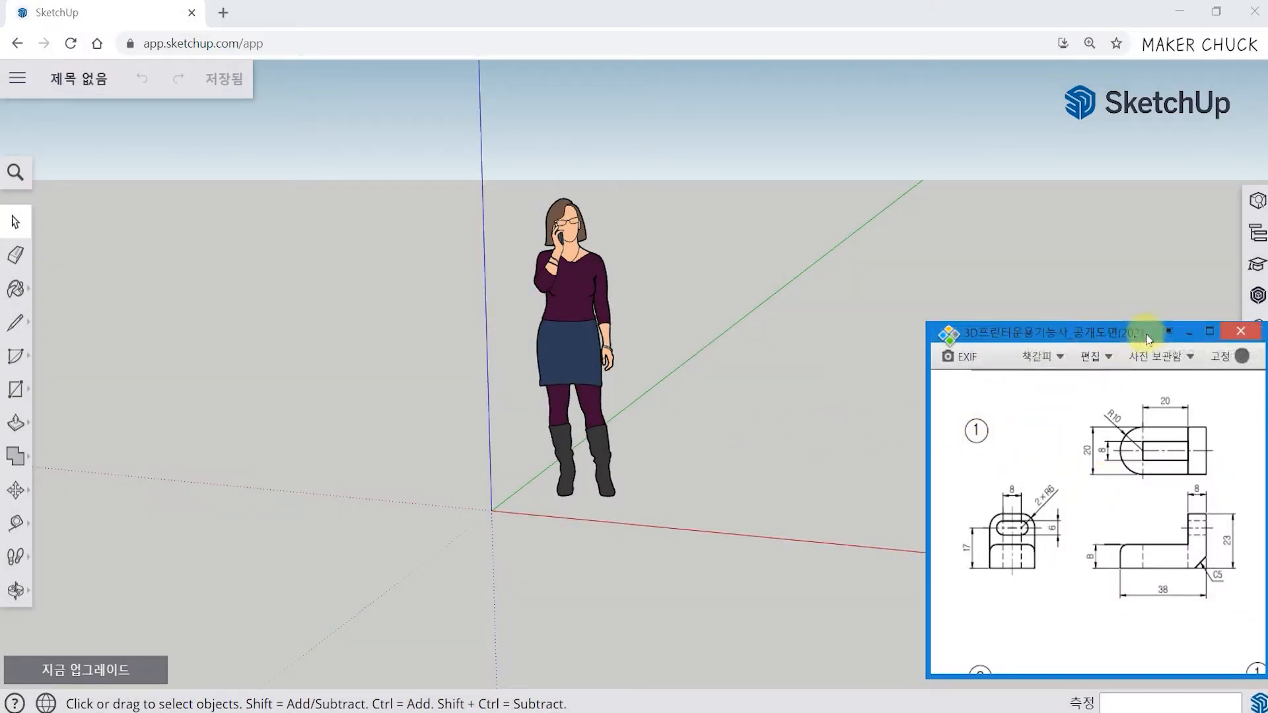
left_click(1191, 335)
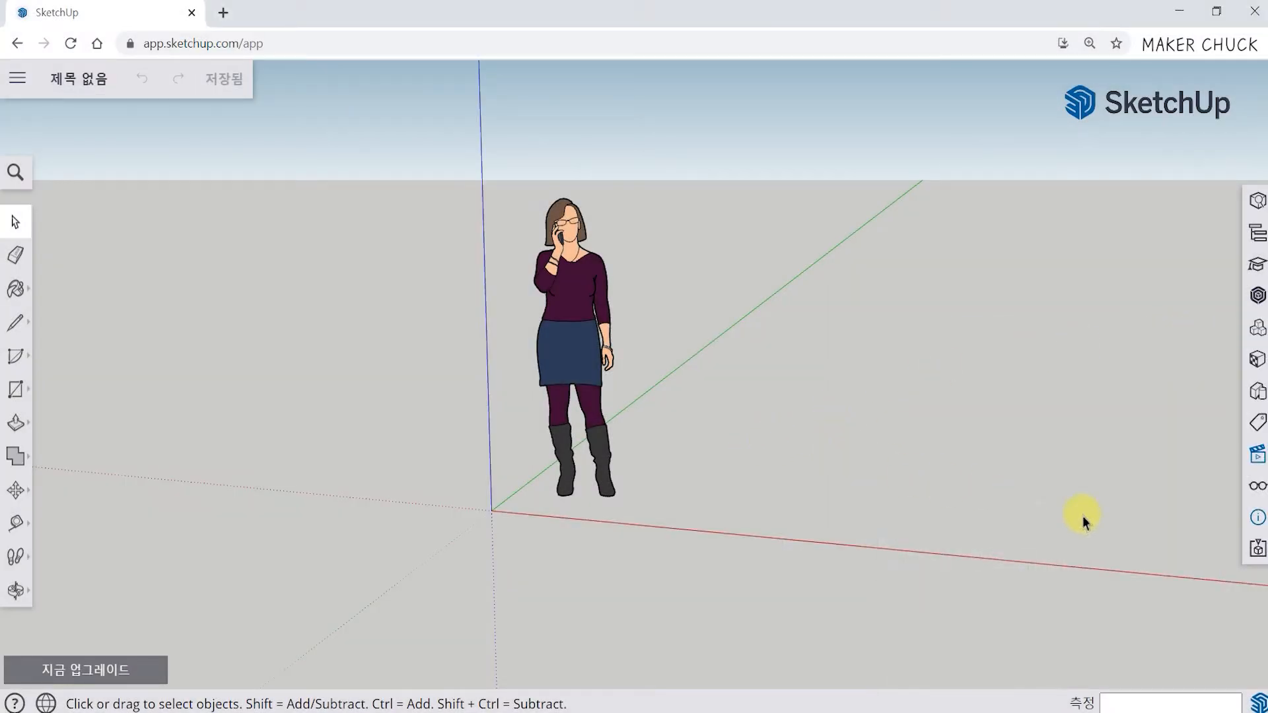
left_click(1258, 519)
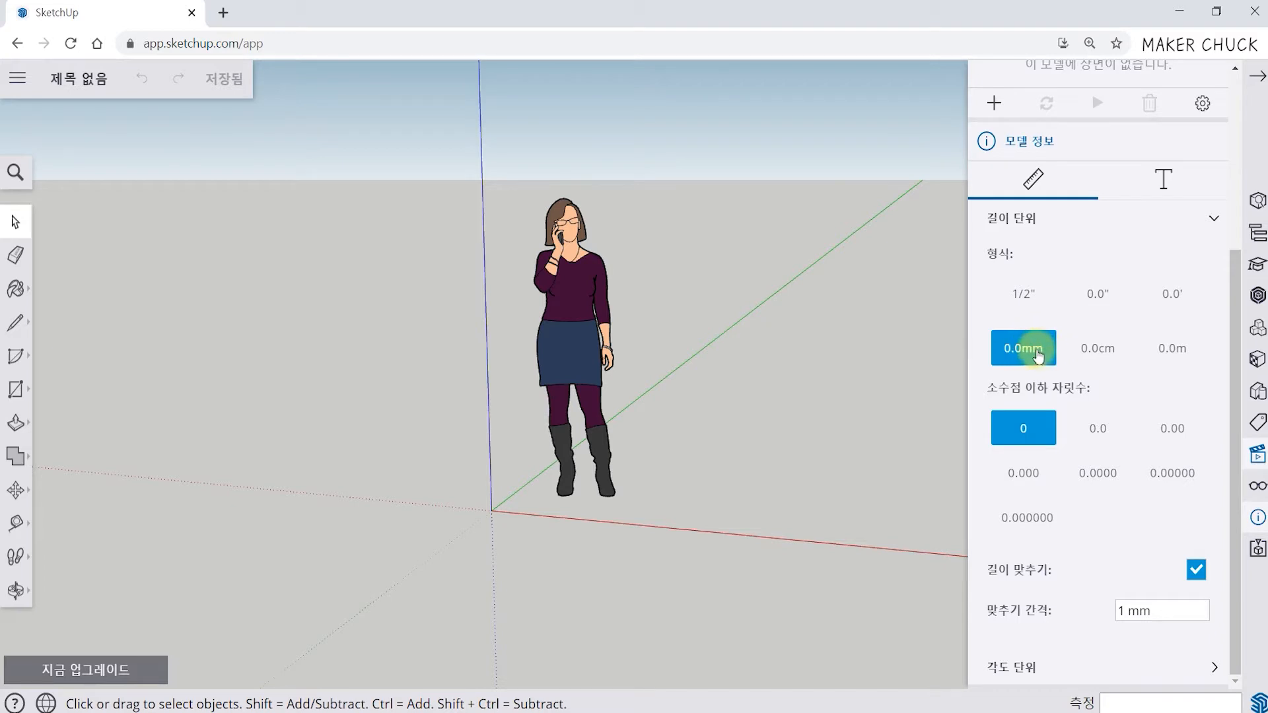
left_click(1036, 314)
left_click(1104, 311)
left_click(1192, 314)
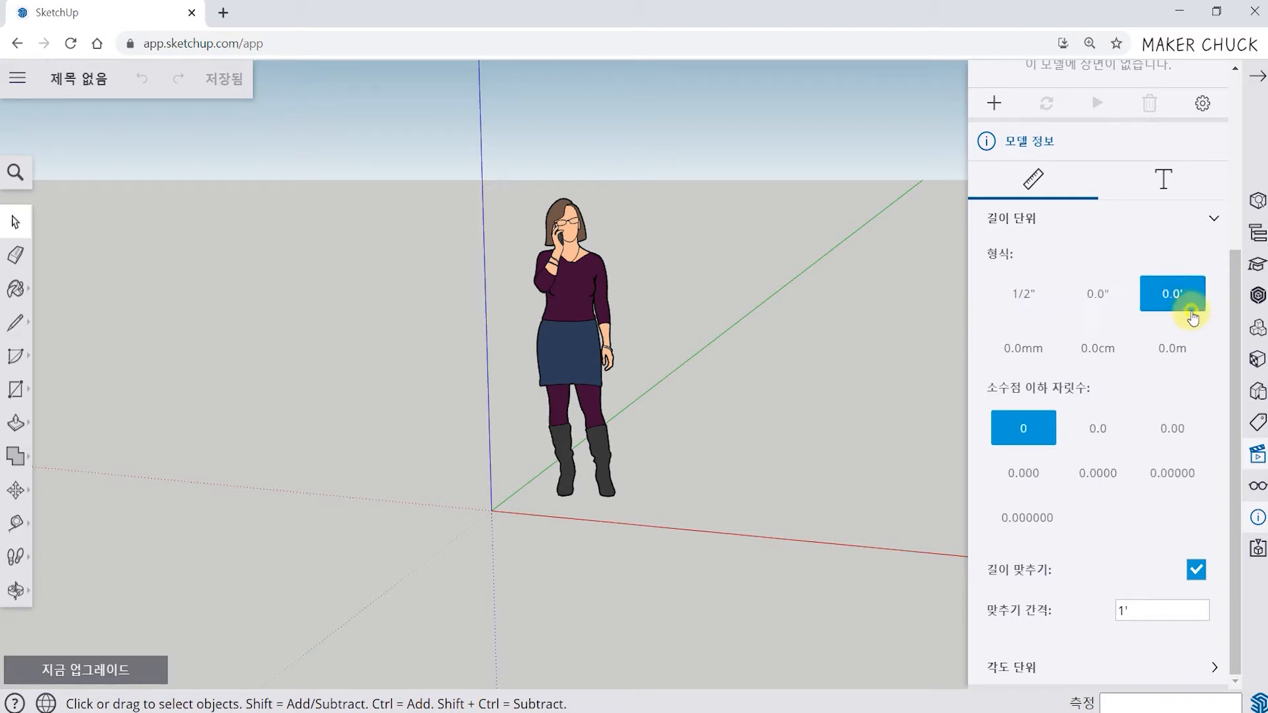
left_click(1043, 363)
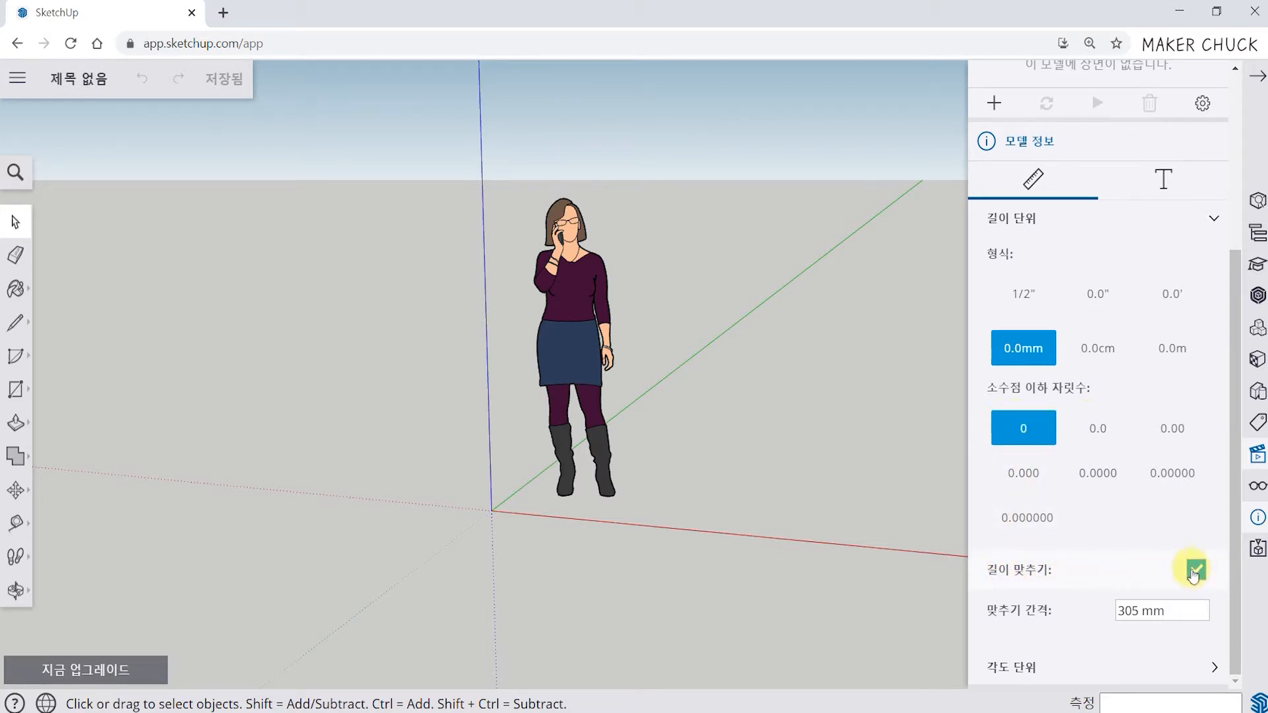
Set the length snapping interval to 1 mm and close the model information
left_click_drag(1142, 612, 1114, 617)
type("1")
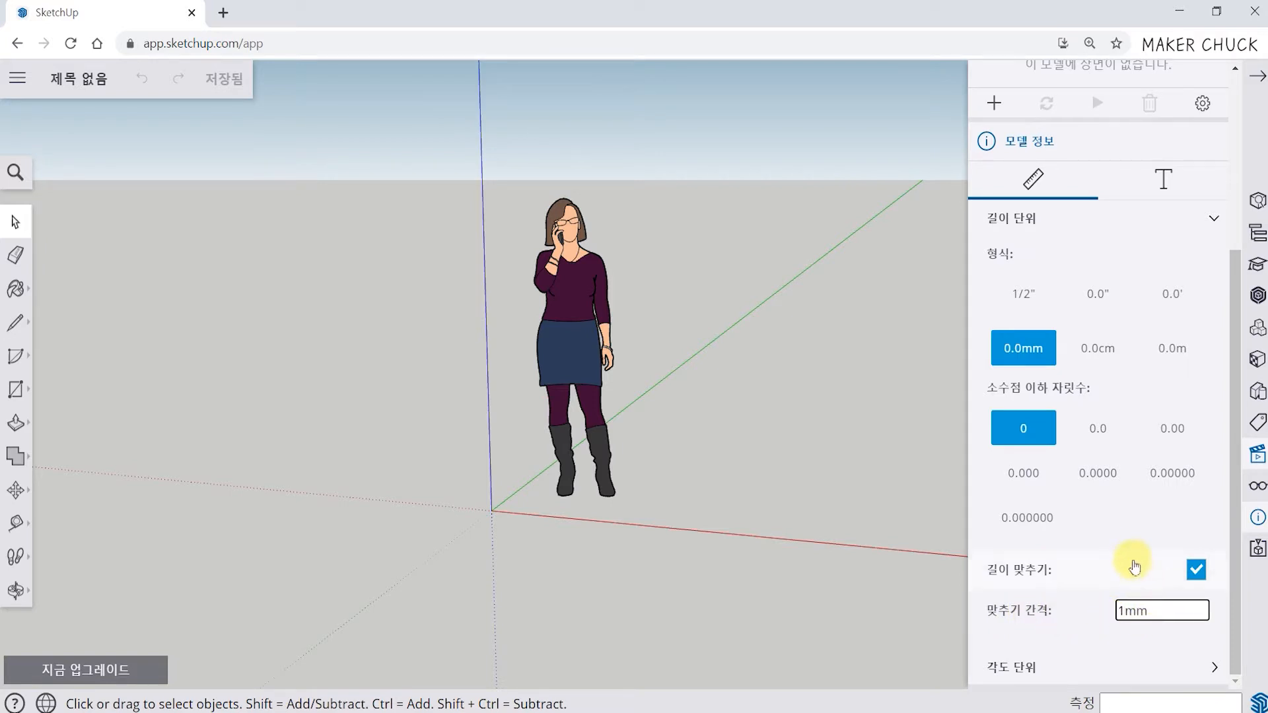
left_click(1051, 638)
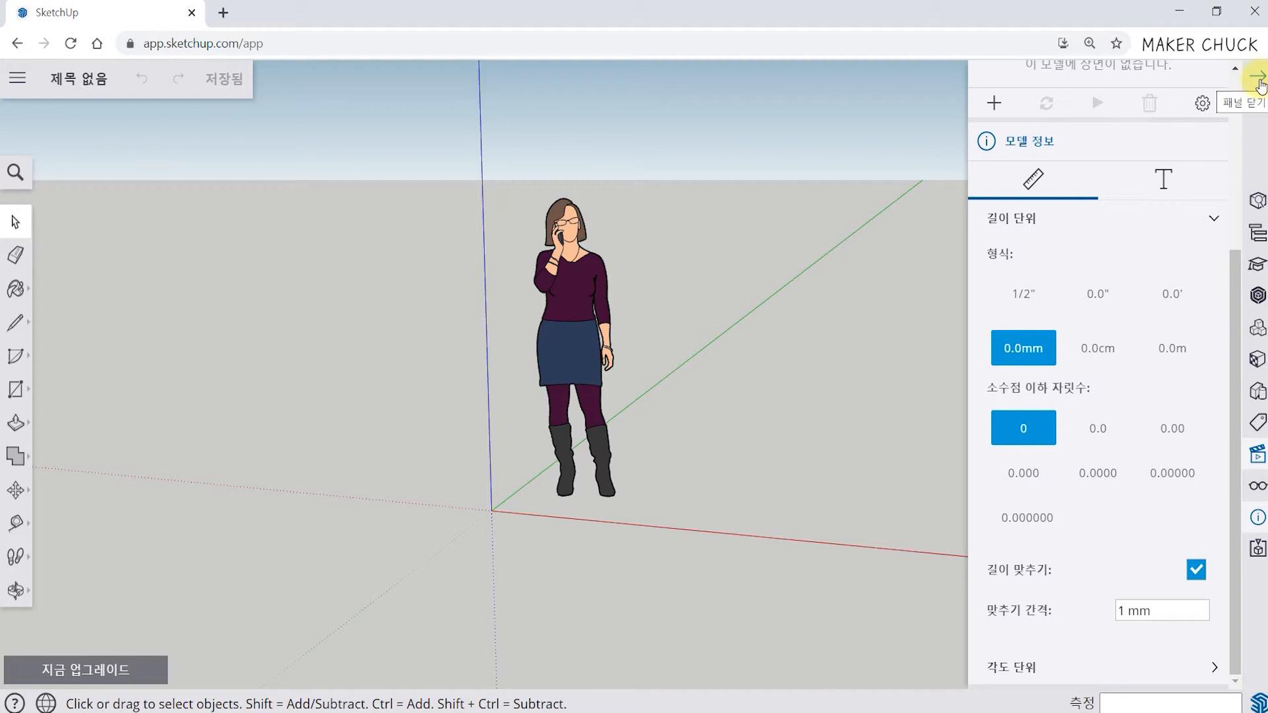
left_click(1260, 80)
Minimize the reference drawing and switch the model to the standard front view
middle_click_drag(671, 498, 818, 569)
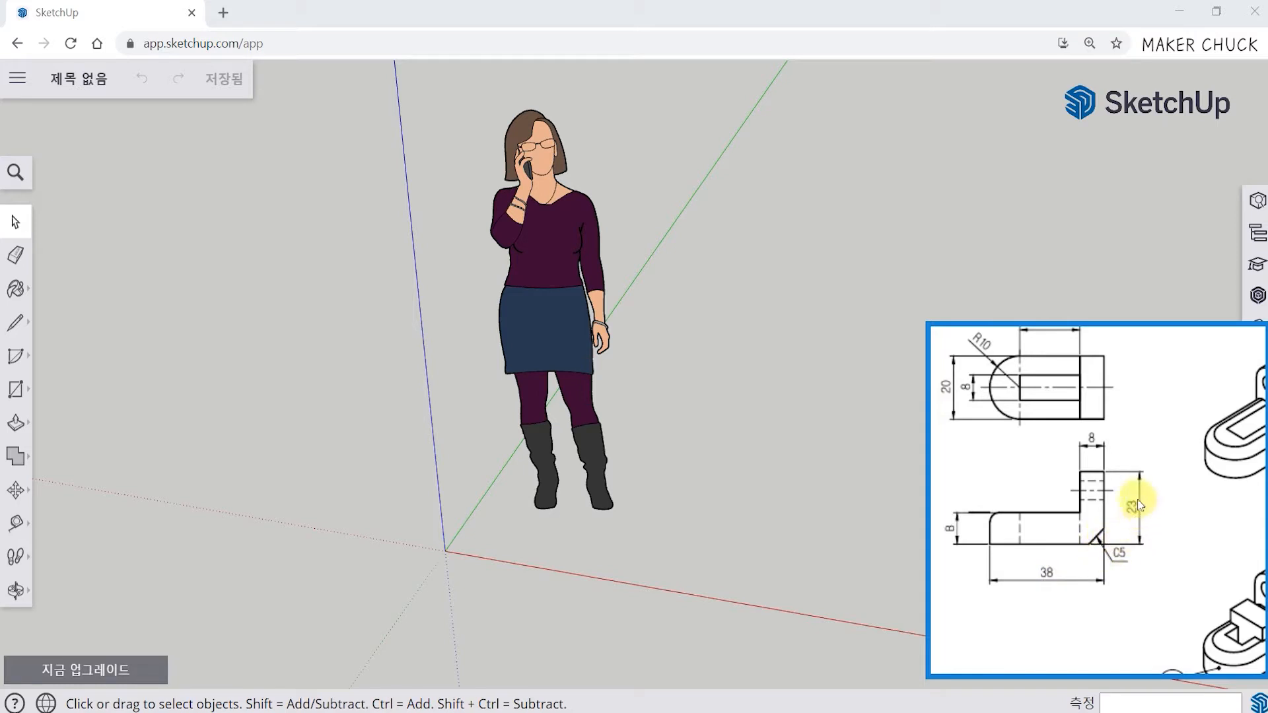
mouse_move(659, 575)
middle_mouse_down()
mouse_move(716, 594)
mouse_move(720, 496)
mouse_move(446, 499)
middle_mouse_up()
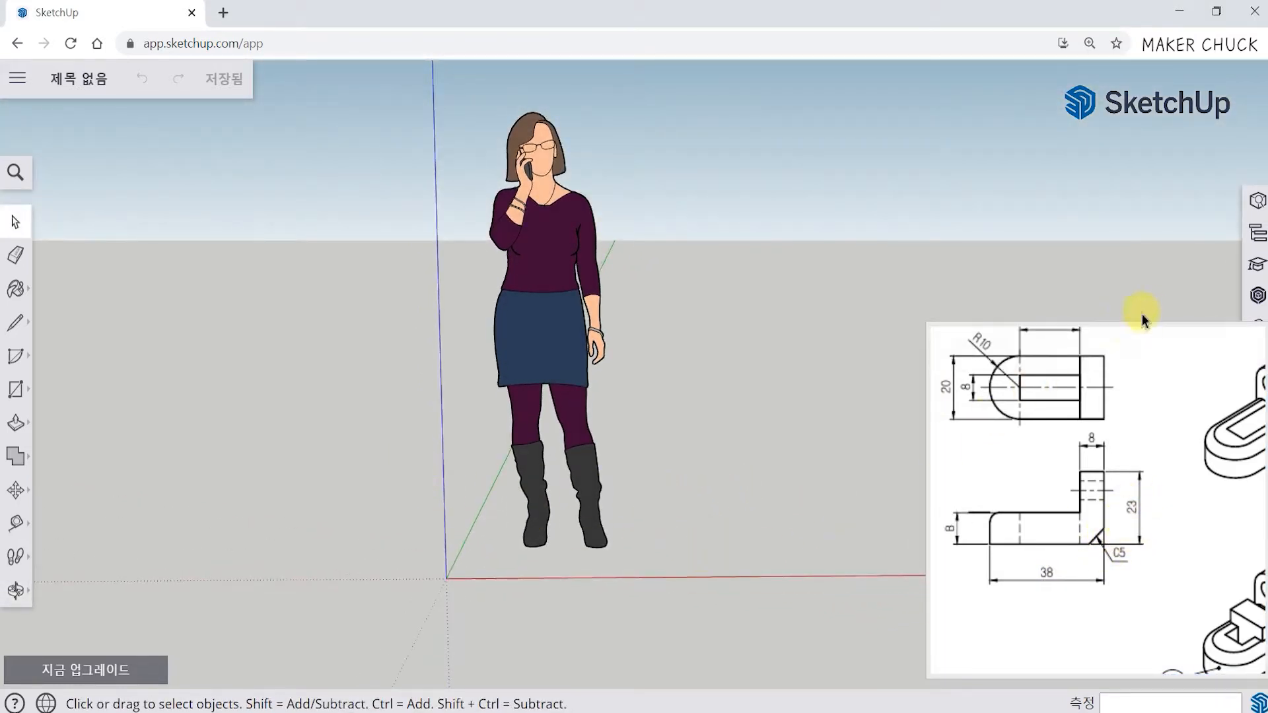
mouse_move(1188, 338)
left_click(1188, 331)
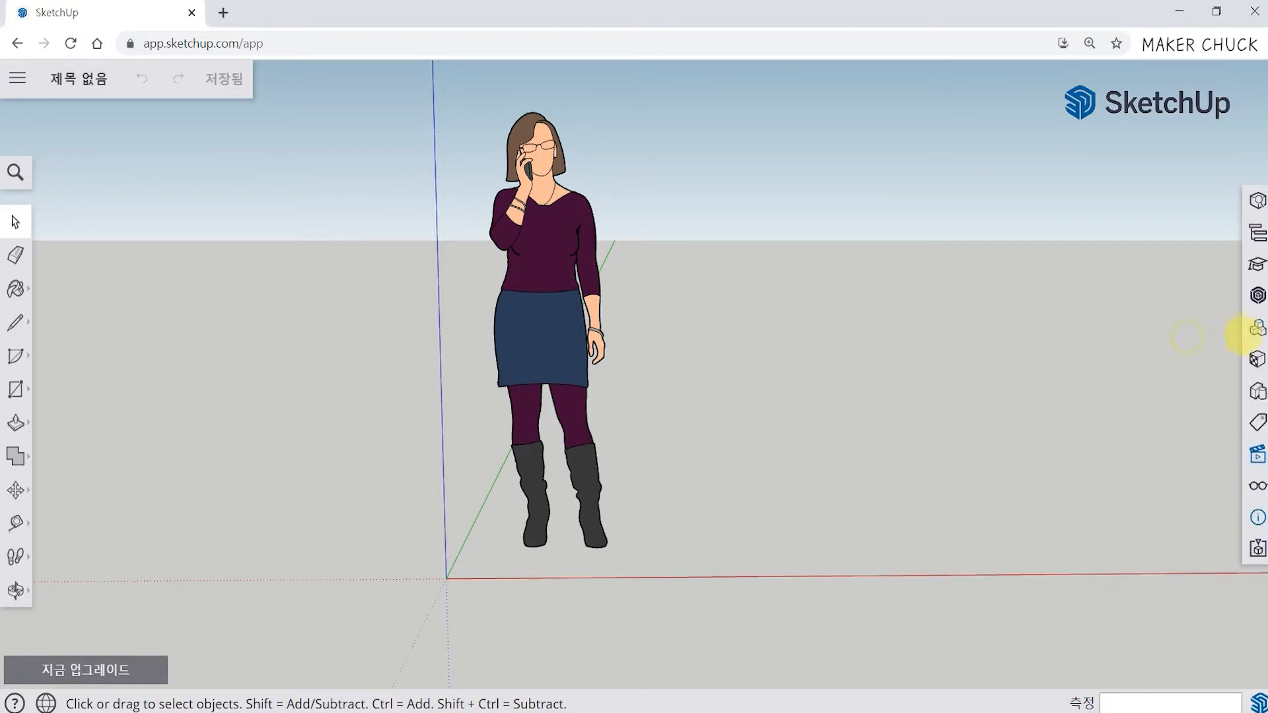
left_click(1259, 462)
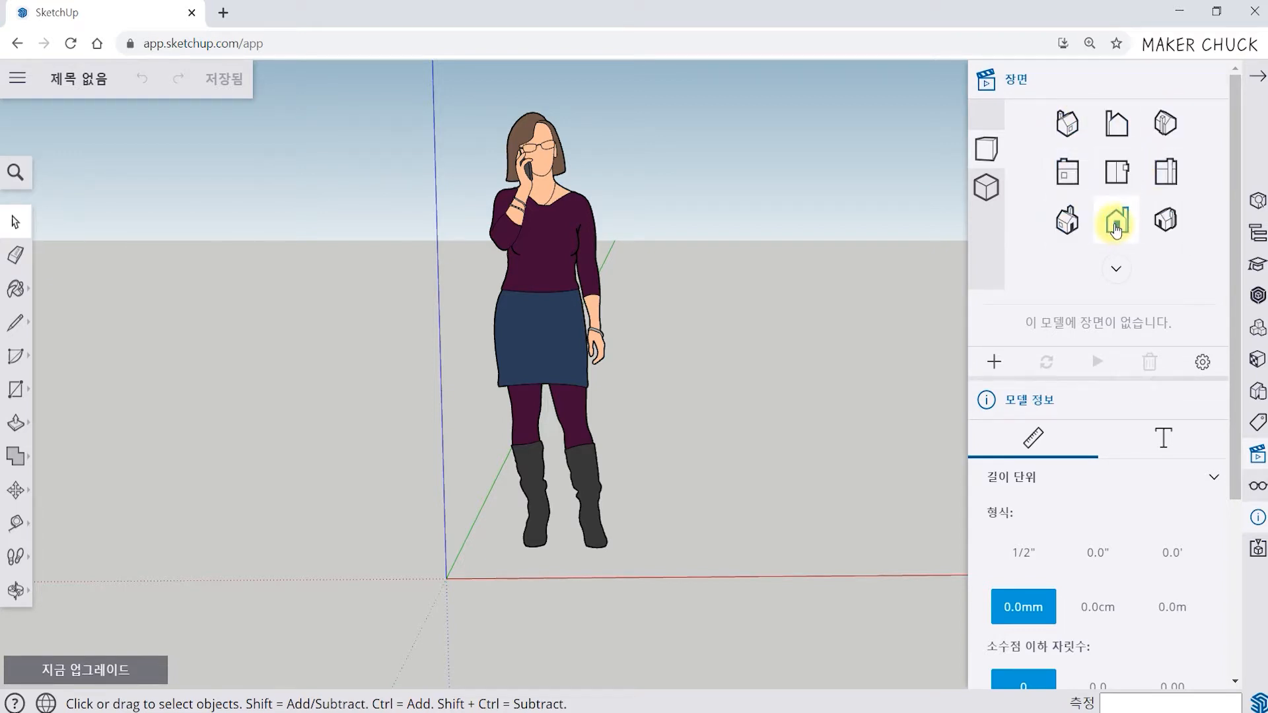
left_click(1115, 228)
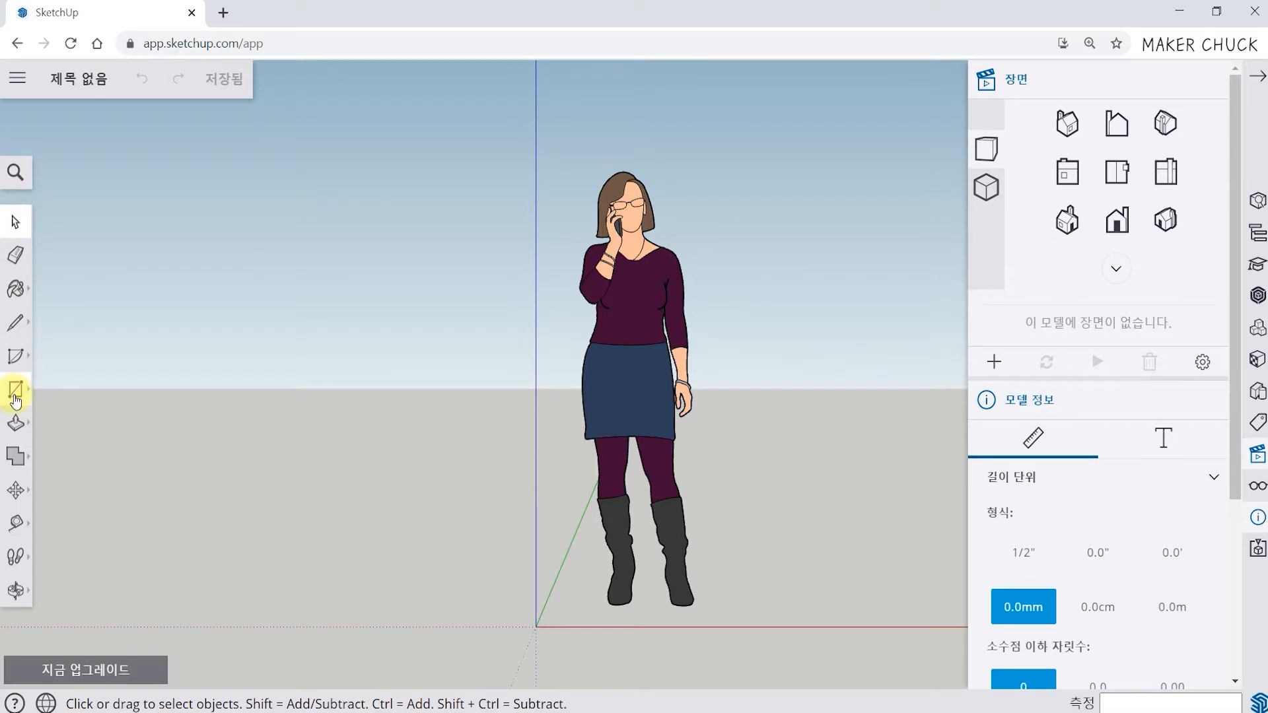
Draw a vertical 38 × 23 mm rectangle starting at the origin, facing the front view
left_click(18, 392)
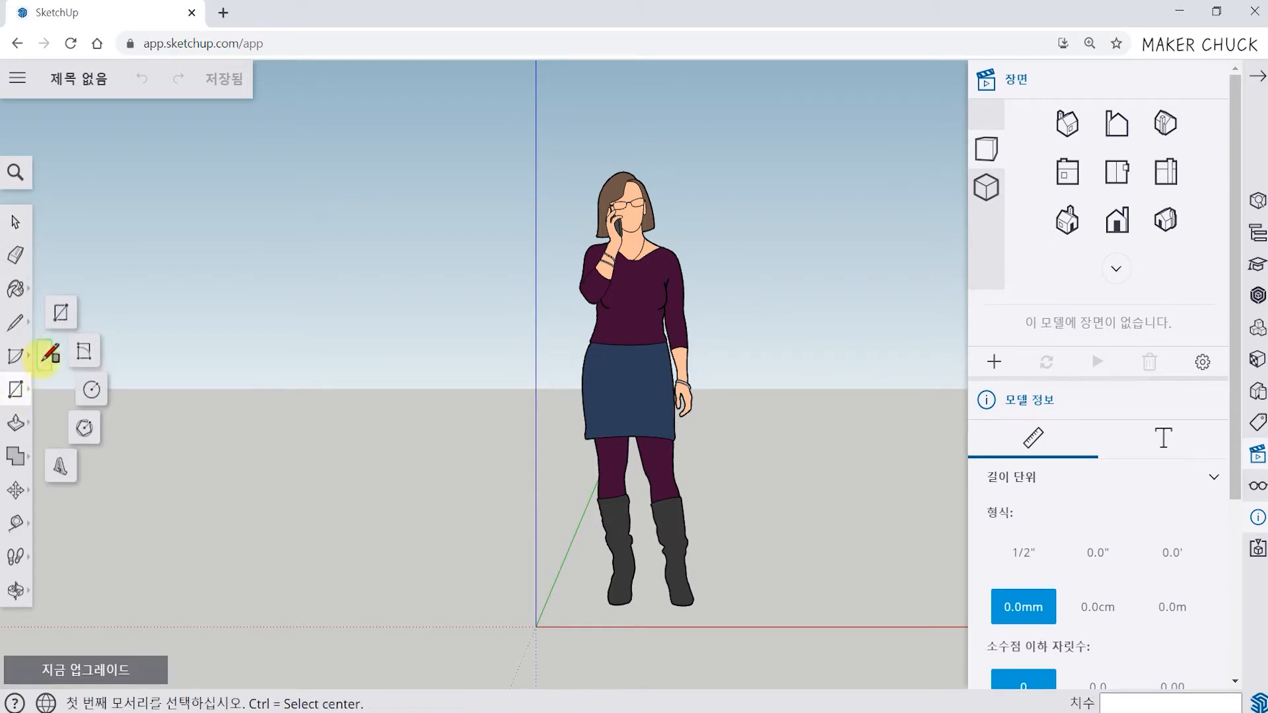
left_click(65, 323)
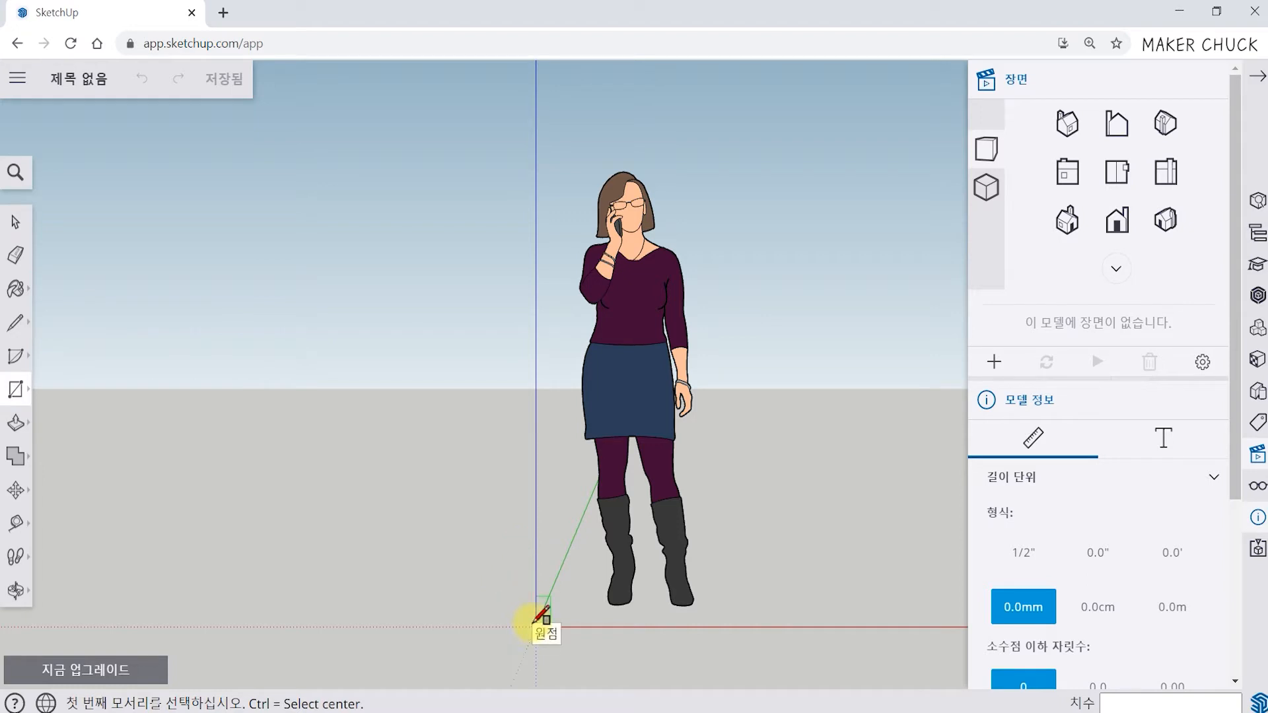
left_click(537, 626)
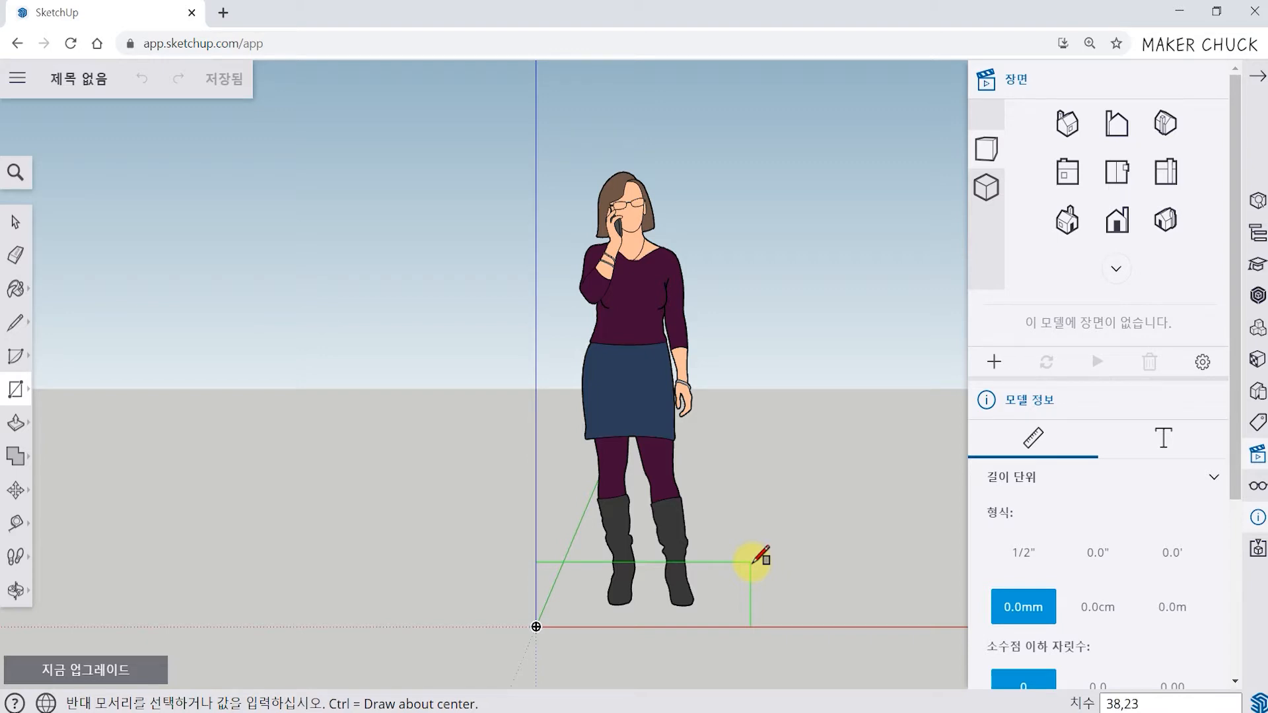
left_click(751, 562)
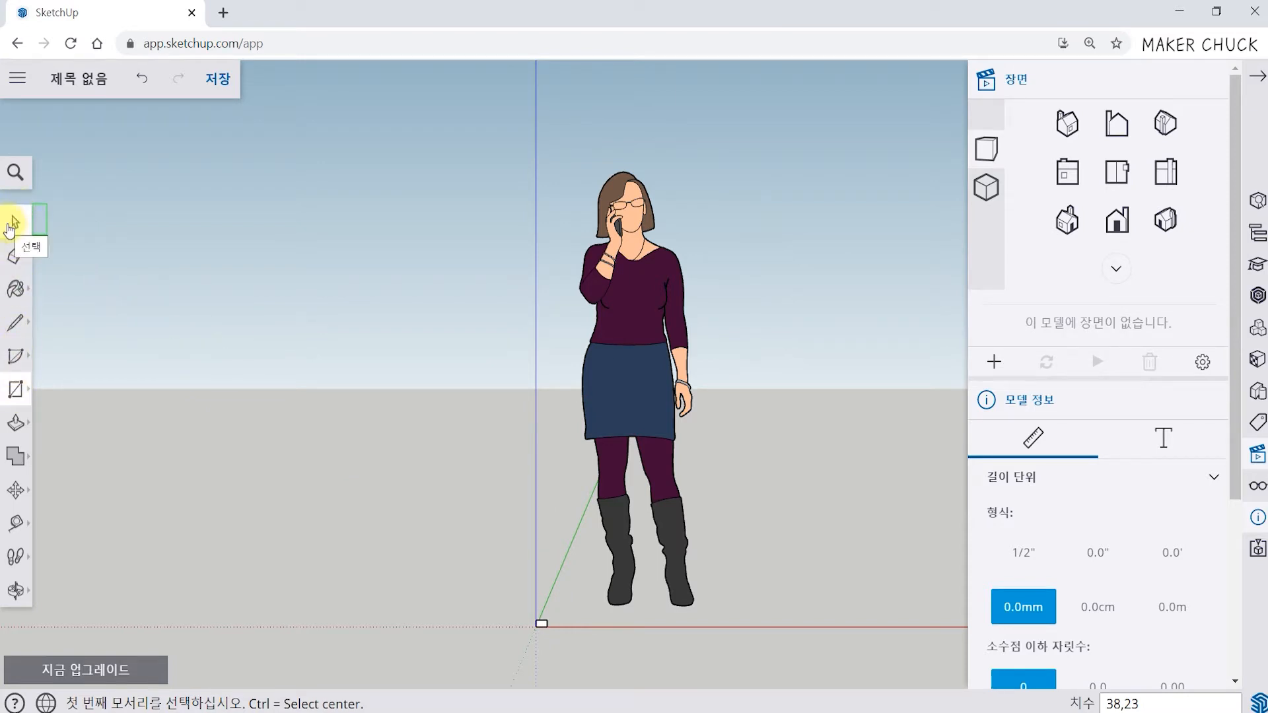
Delete the scale figure of the woman and close the scenes and view settings
left_click(17, 226)
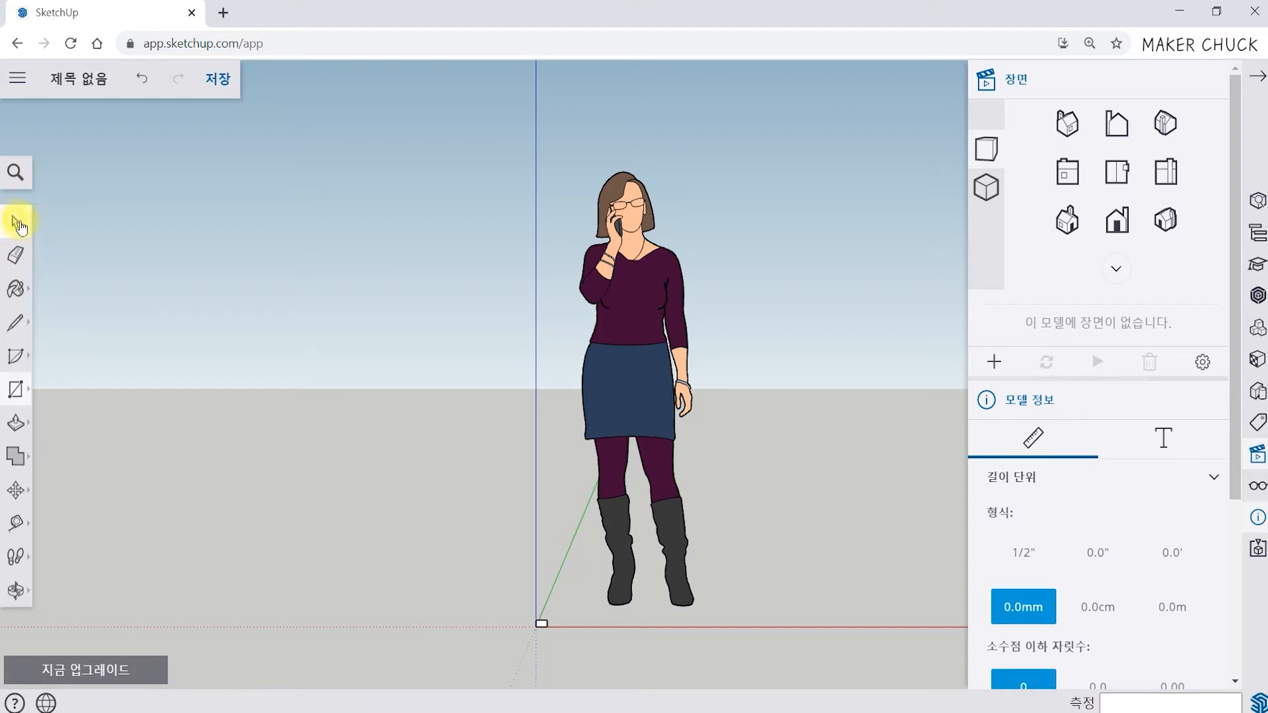
left_click(684, 368)
key("Delete")
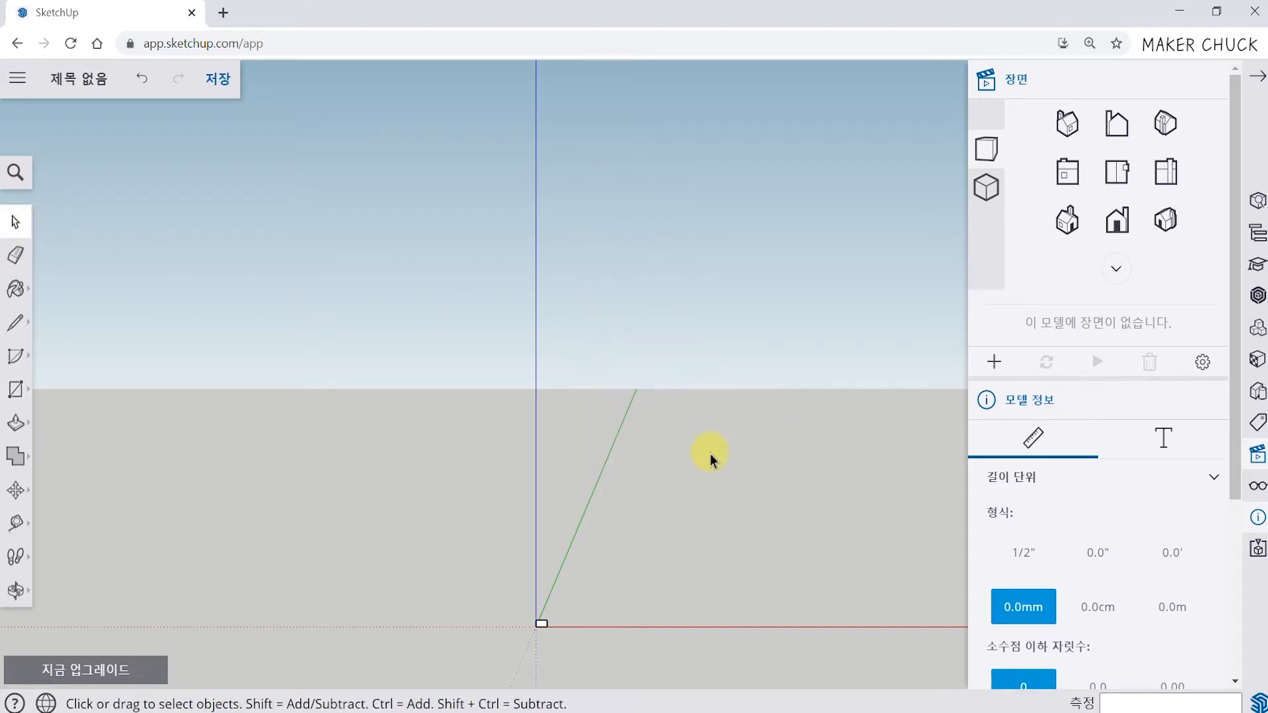
scroll(562, 631, "down", 5)
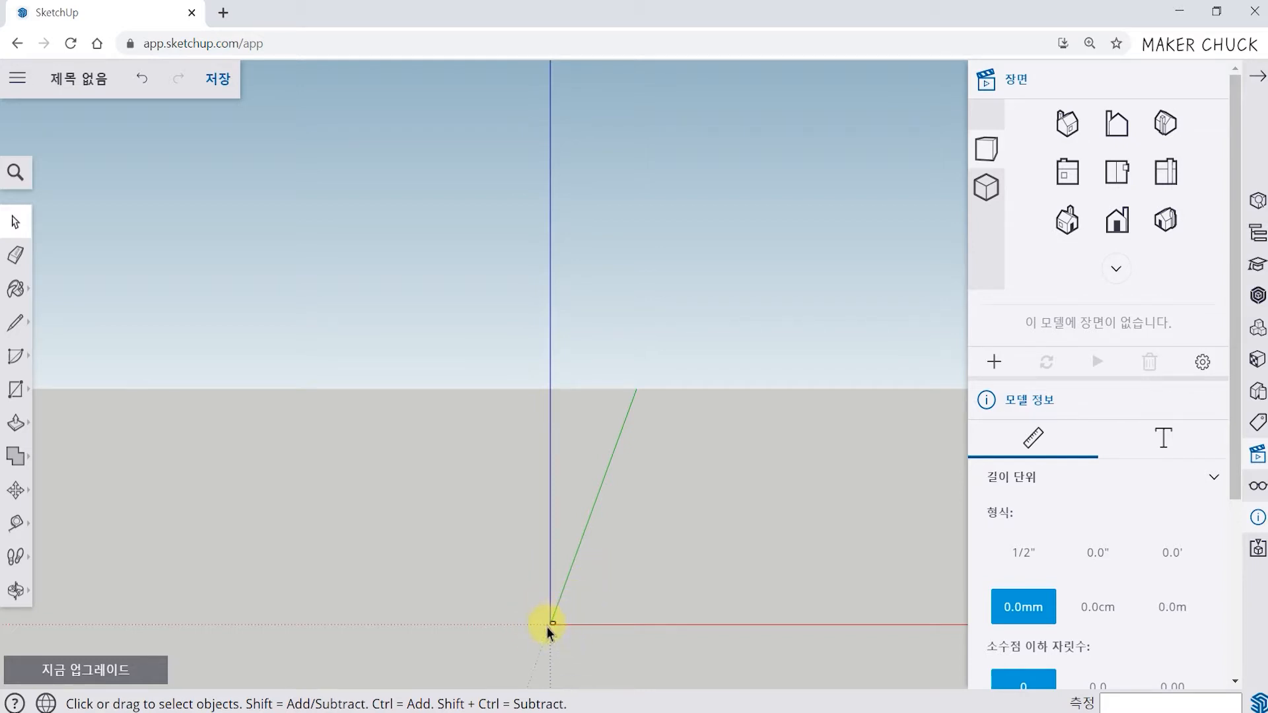
scroll(554, 629, "up", 5)
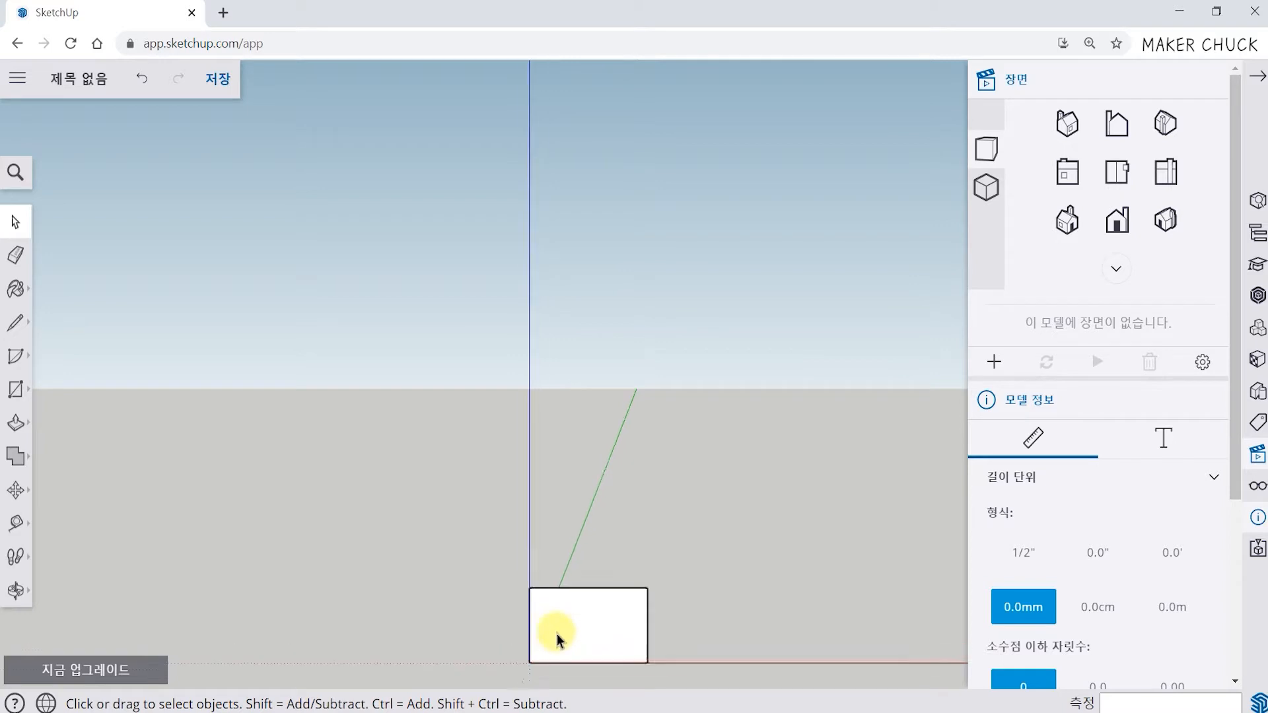
middle_click_drag(563, 640, 592, 559)
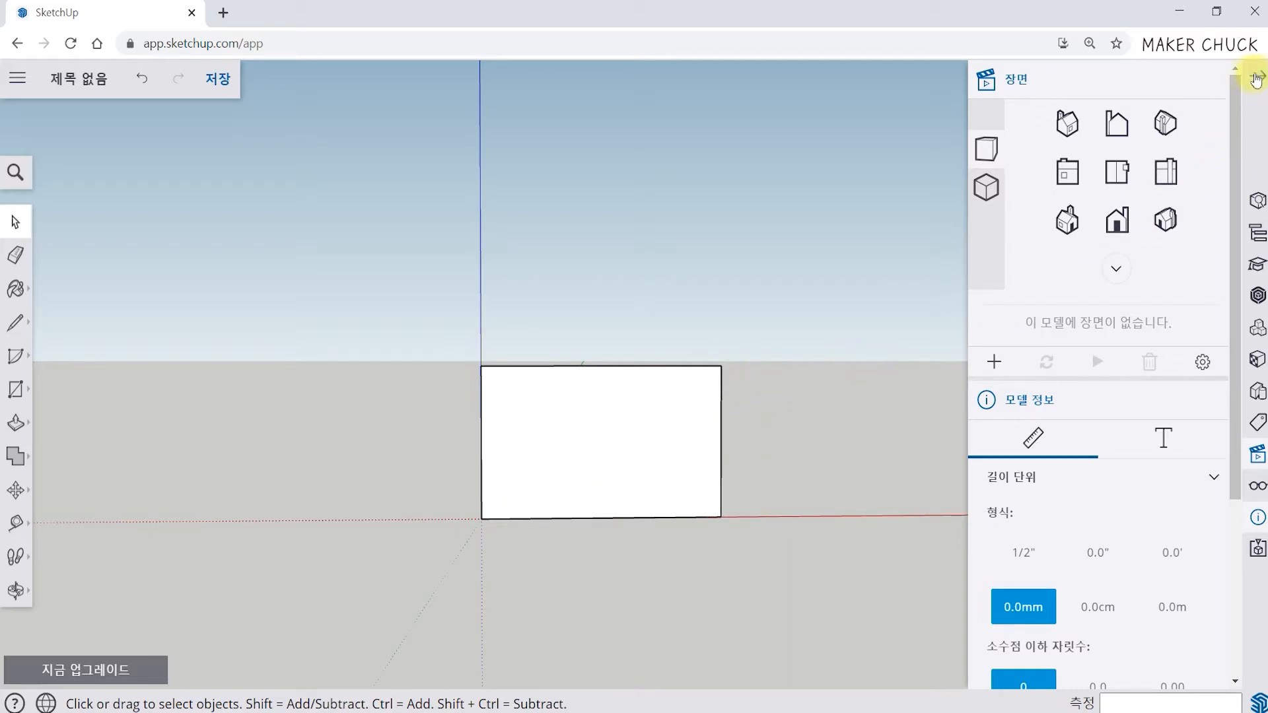
left_click(1257, 77)
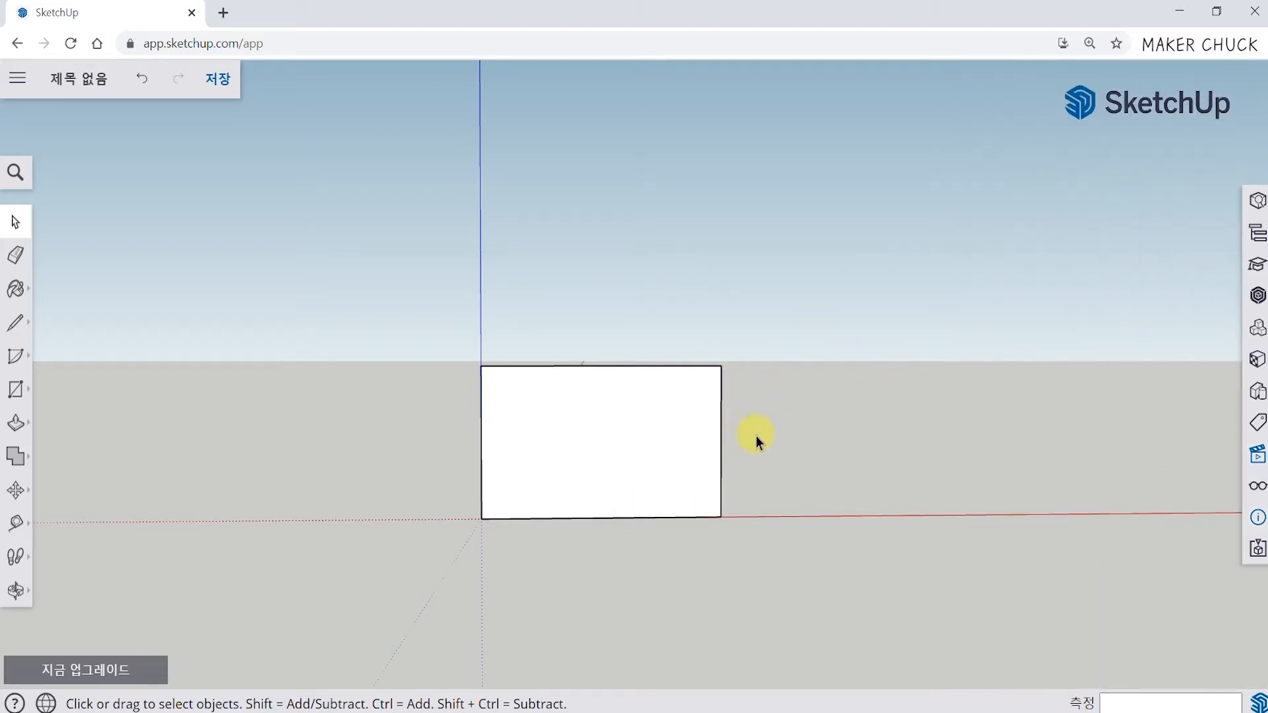
middle_click_drag(752, 522, 639, 498)
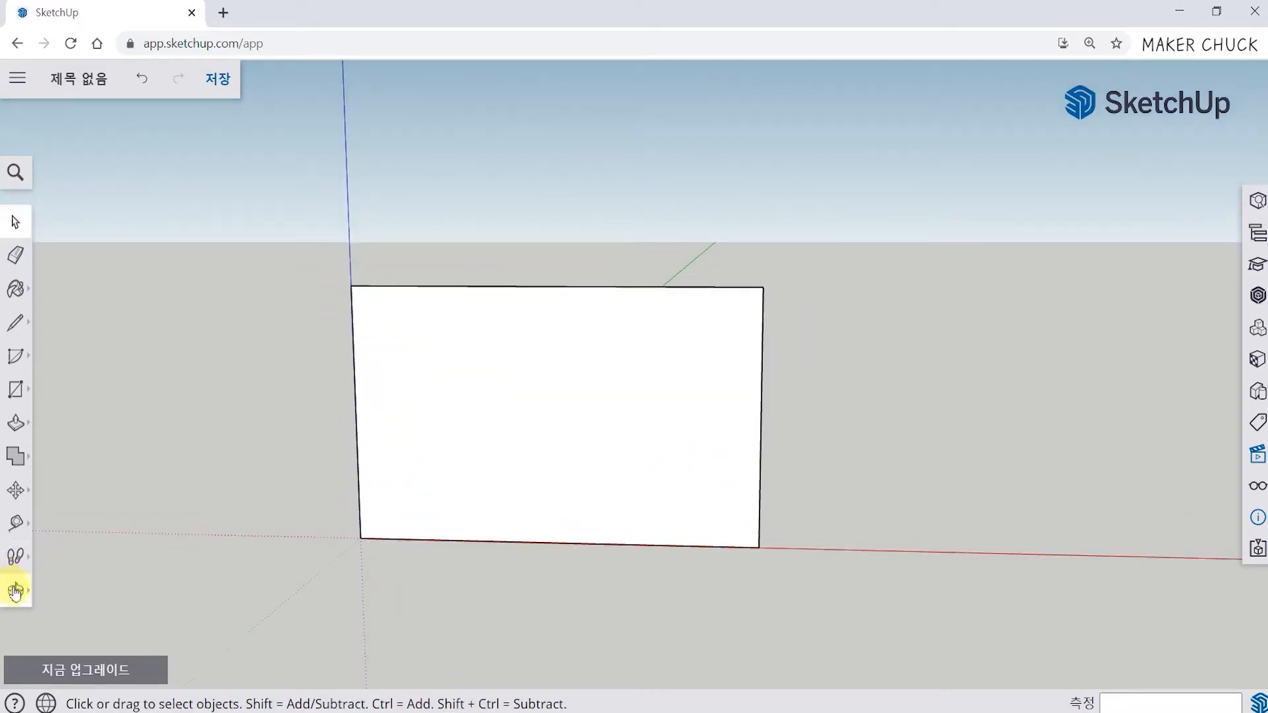
left_click(17, 527)
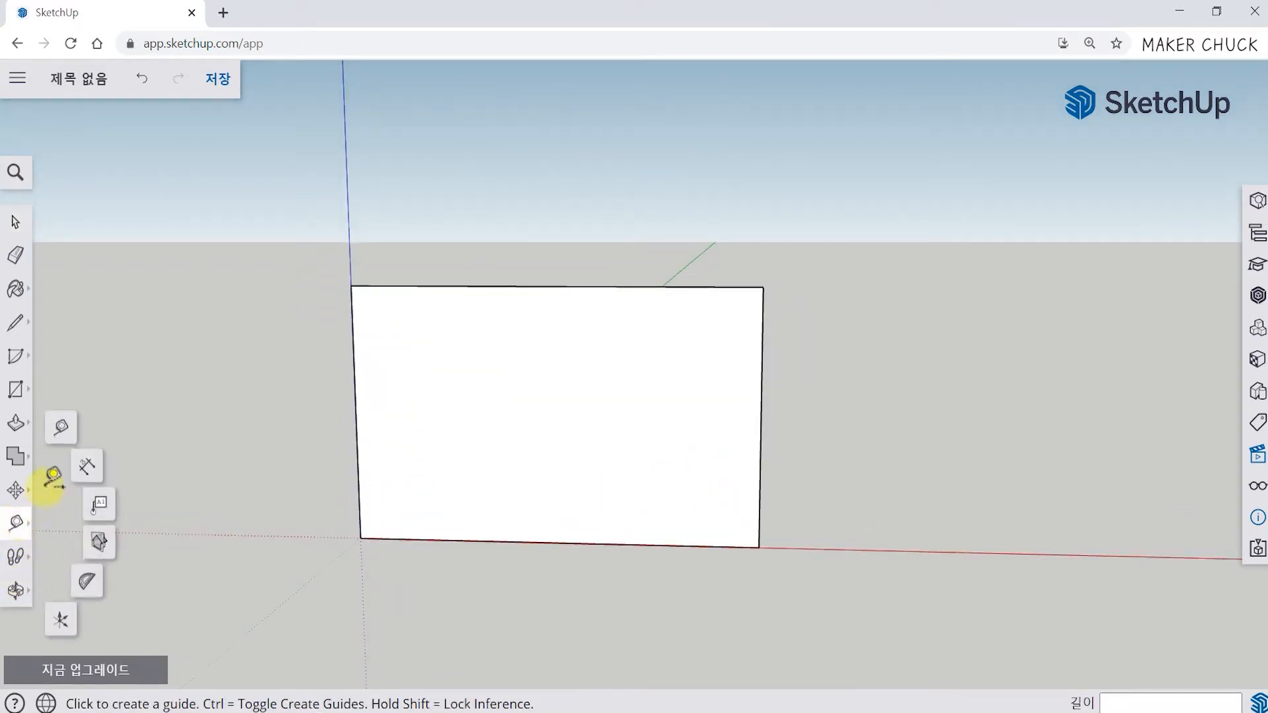
left_click(61, 428)
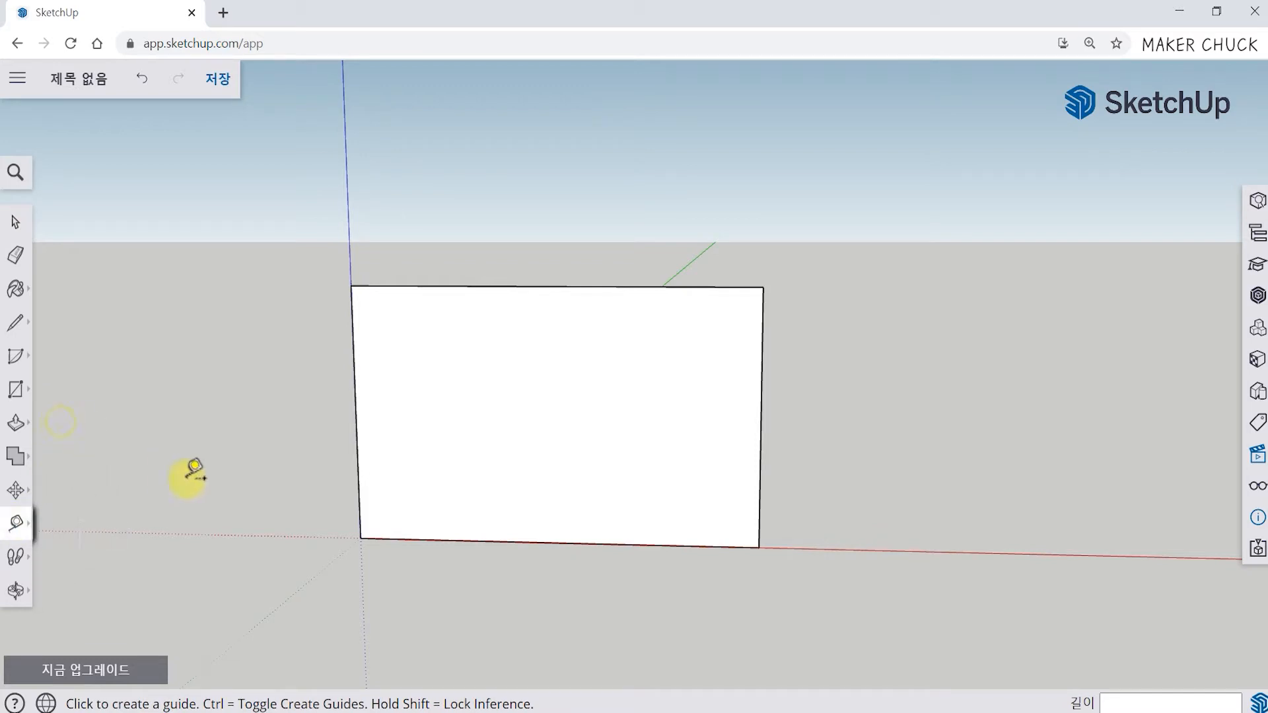
left_click(361, 537)
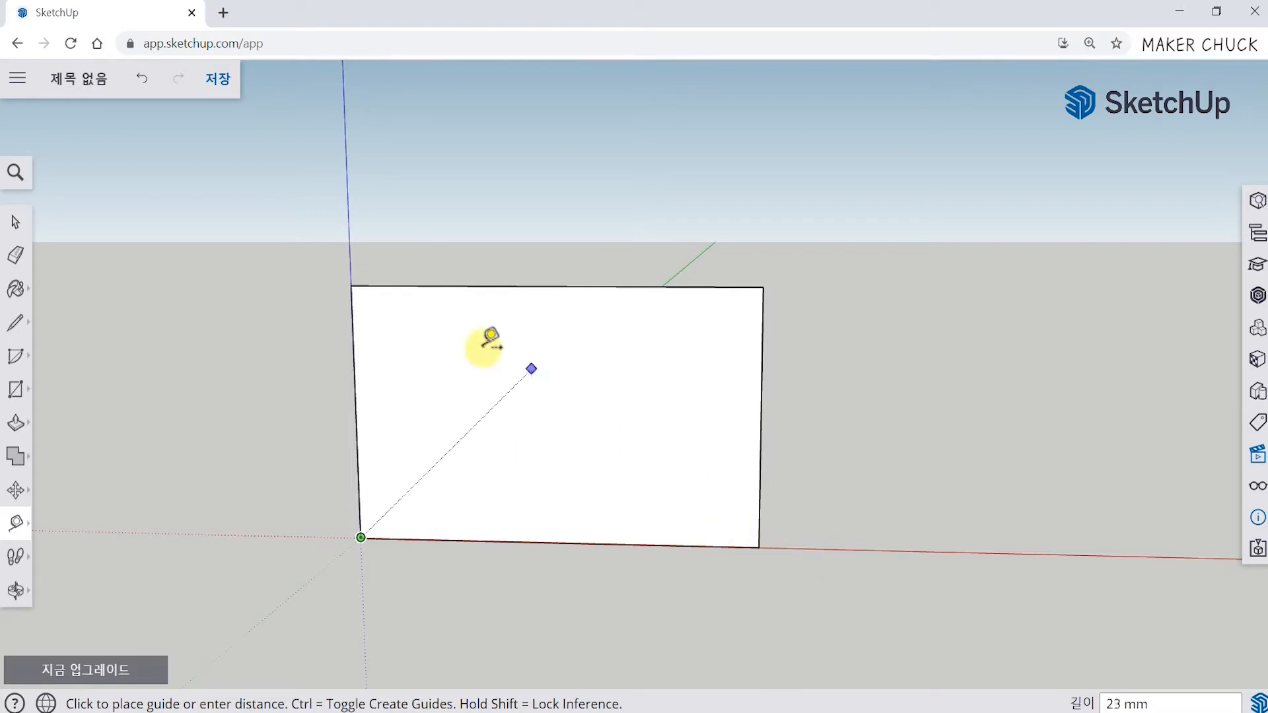
middle_click_drag(687, 605, 747, 603)
middle_click_drag(280, 425, 264, 461)
left_click(16, 223)
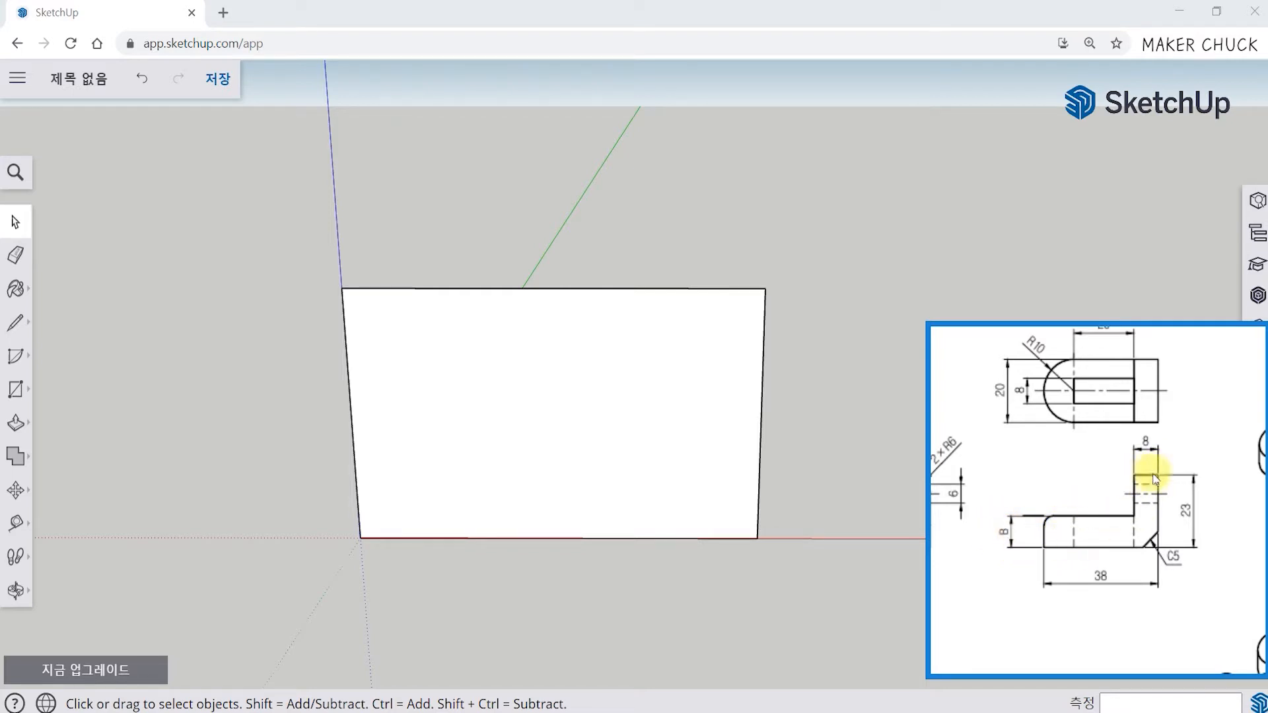
Examine the reference drawing's assembly views, part 2's dimensions and the L-shaped side profile of part 1
scroll(1053, 518, "down", 5)
mouse_move(1150, 478)
left_mouse_down()
mouse_move(1073, 500)
mouse_move(1032, 564)
left_mouse_up()
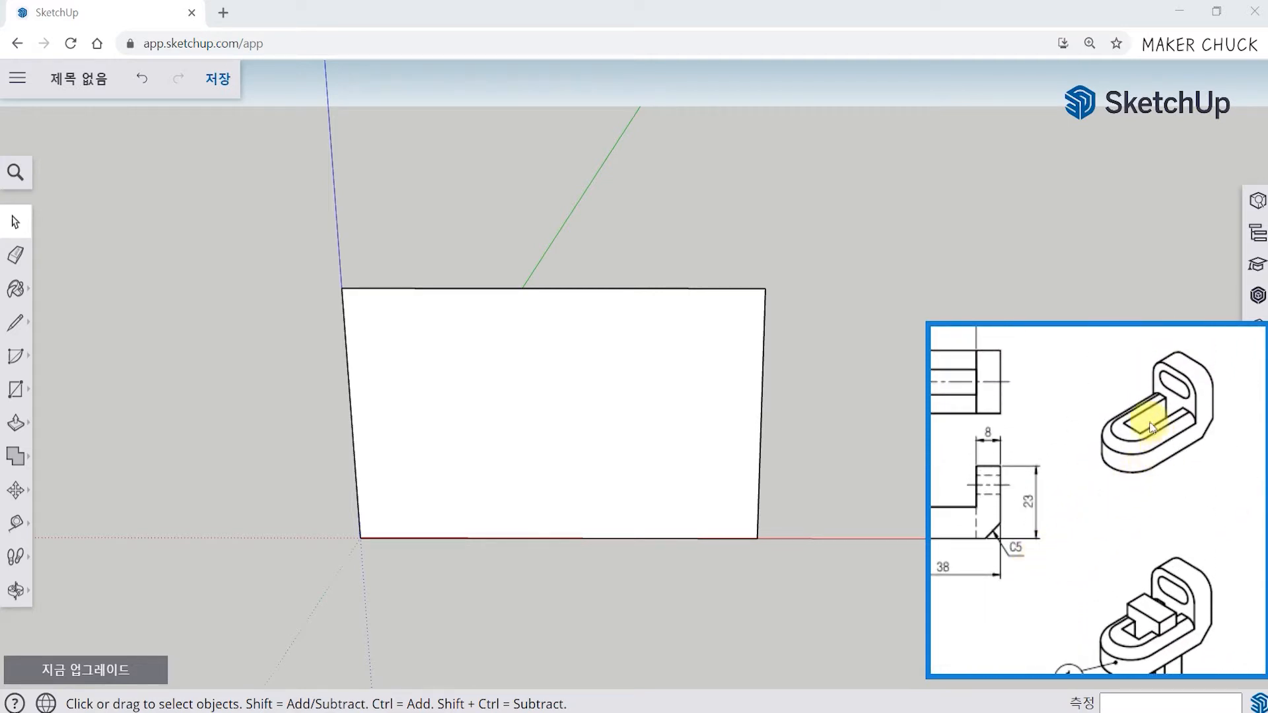
left_click_drag(1096, 603, 1118, 543)
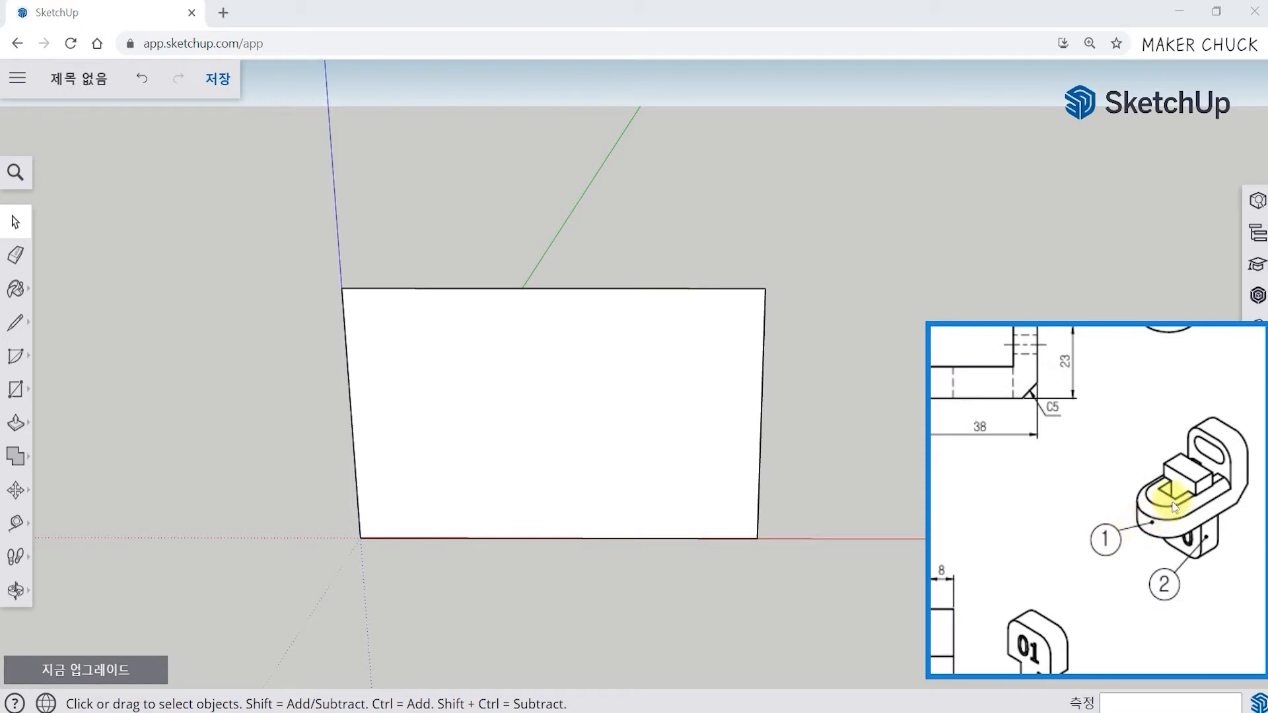
left_click_drag(1090, 566, 1160, 515)
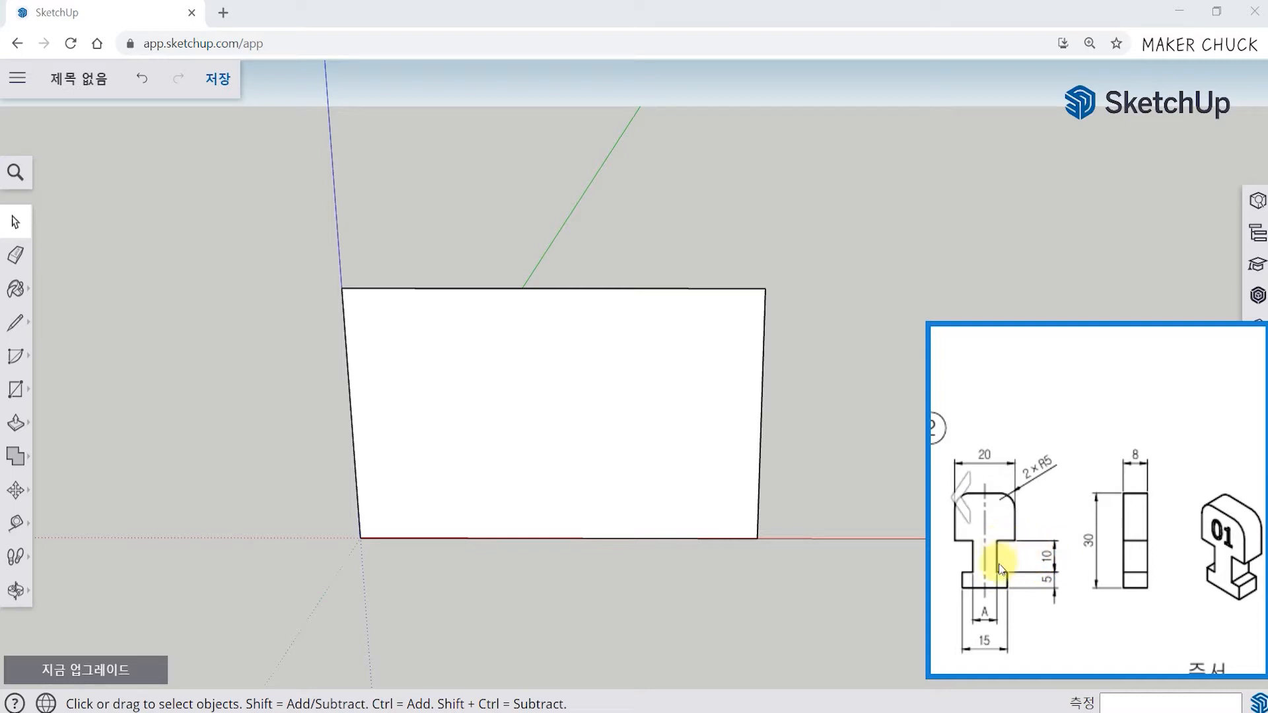
left_click_drag(1096, 426, 1077, 554)
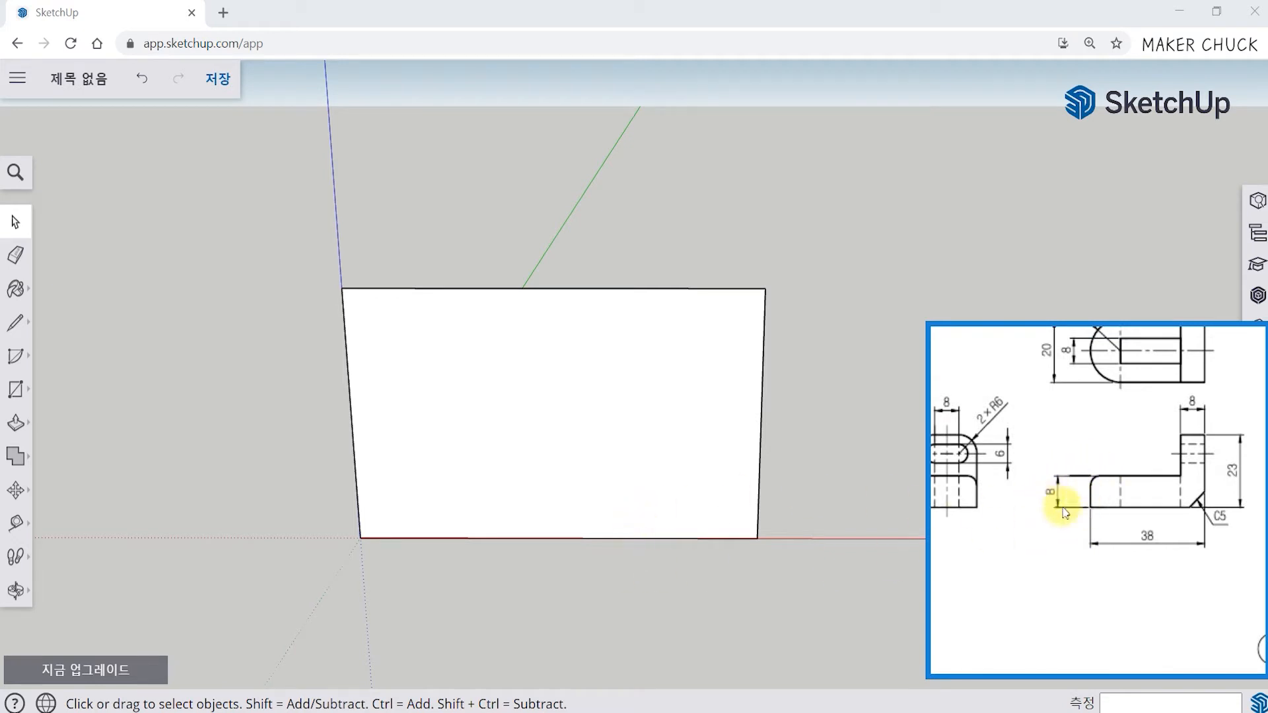
middle_click_drag(788, 585, 730, 509)
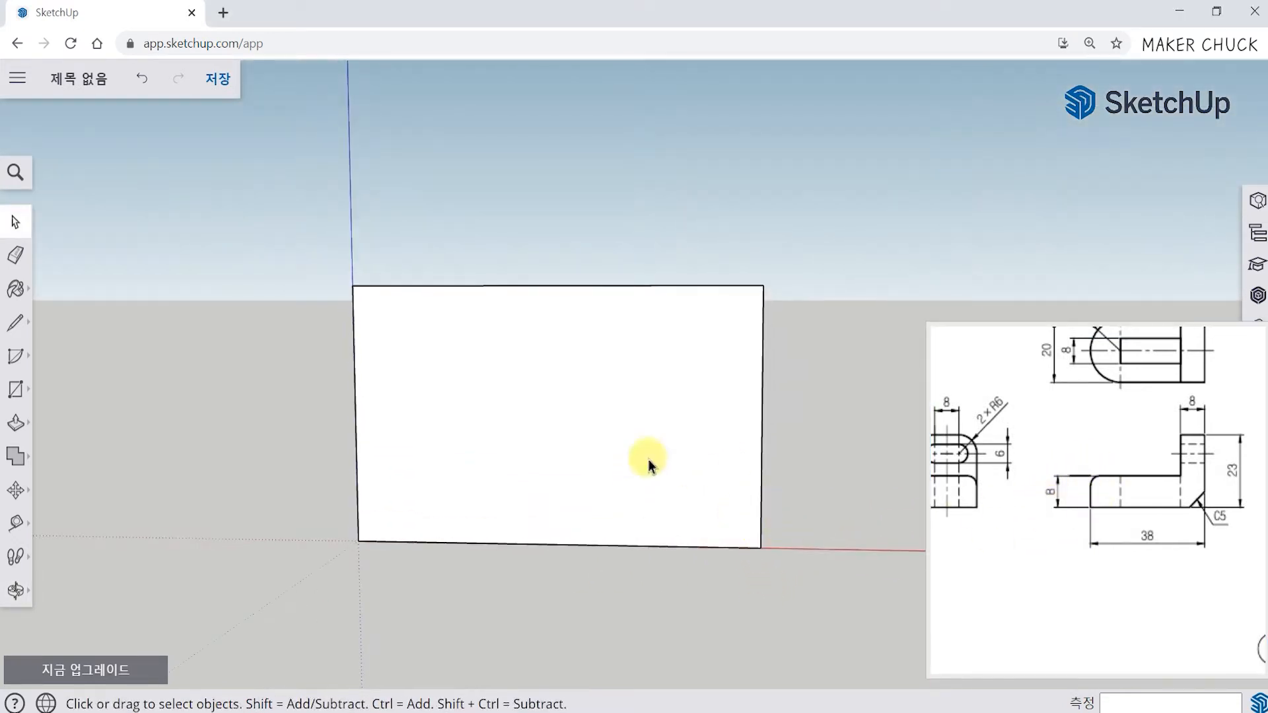
middle_click_drag(557, 572, 558, 544)
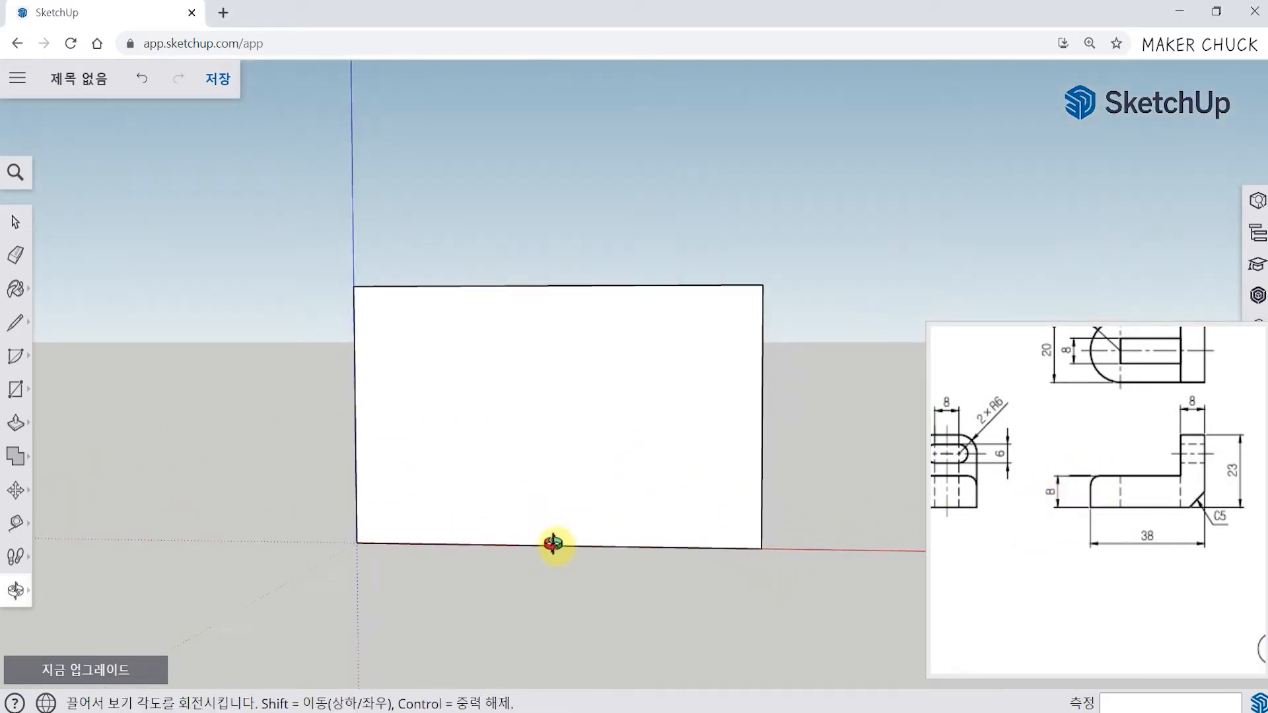
Place a vertical guide 8 mm inside the rectangle's right edge and a horizontal guide 9 mm above its bottom edge
left_click(16, 525)
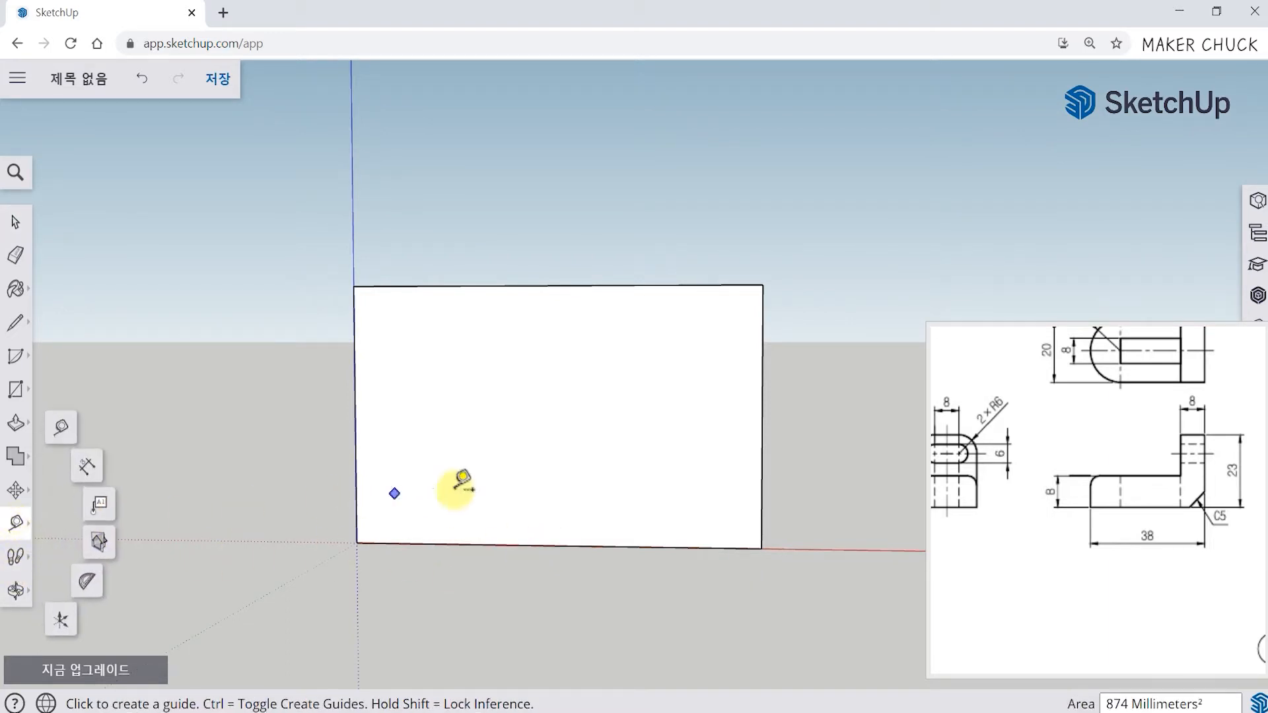
left_click(763, 383)
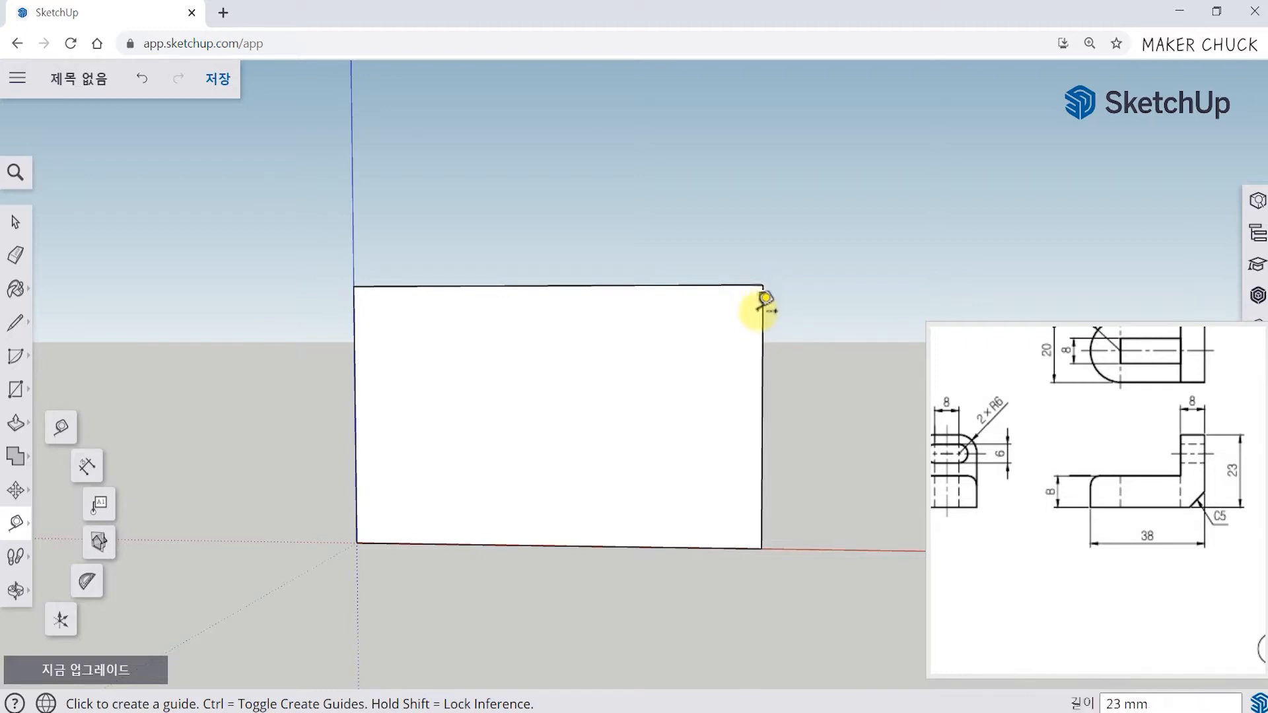
left_click(762, 416)
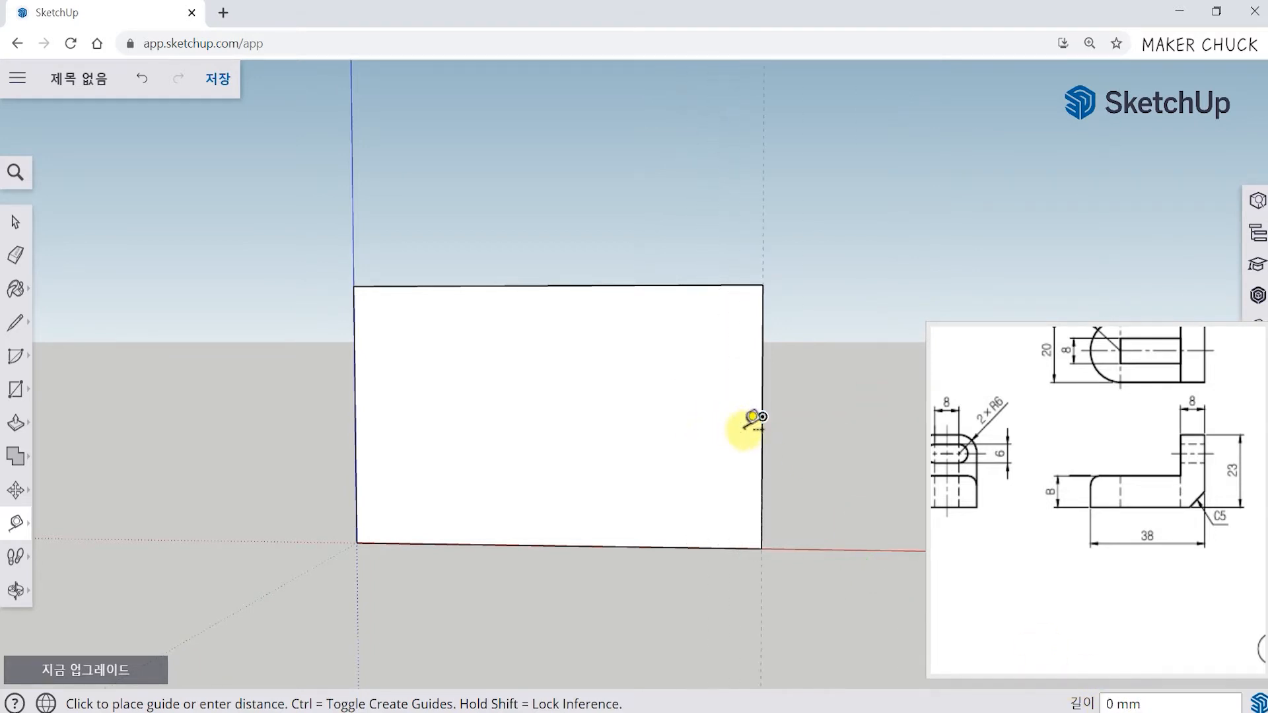
left_click(675, 417)
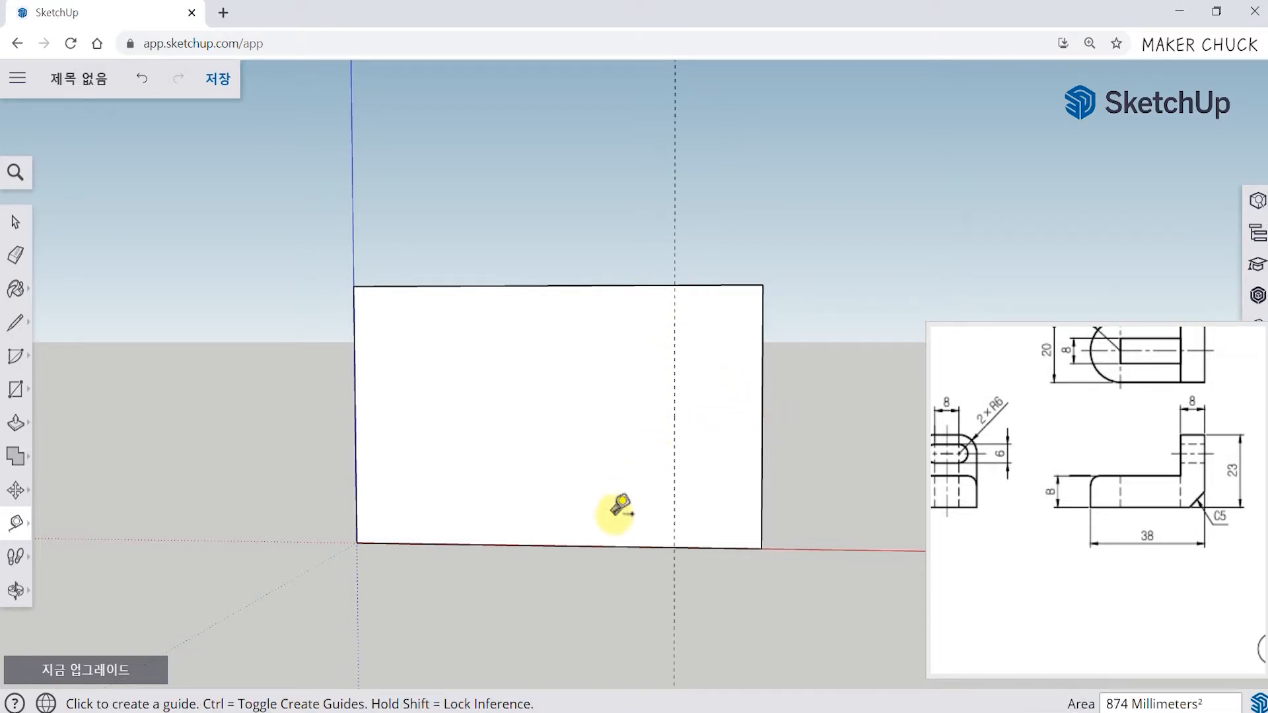
left_click(608, 545)
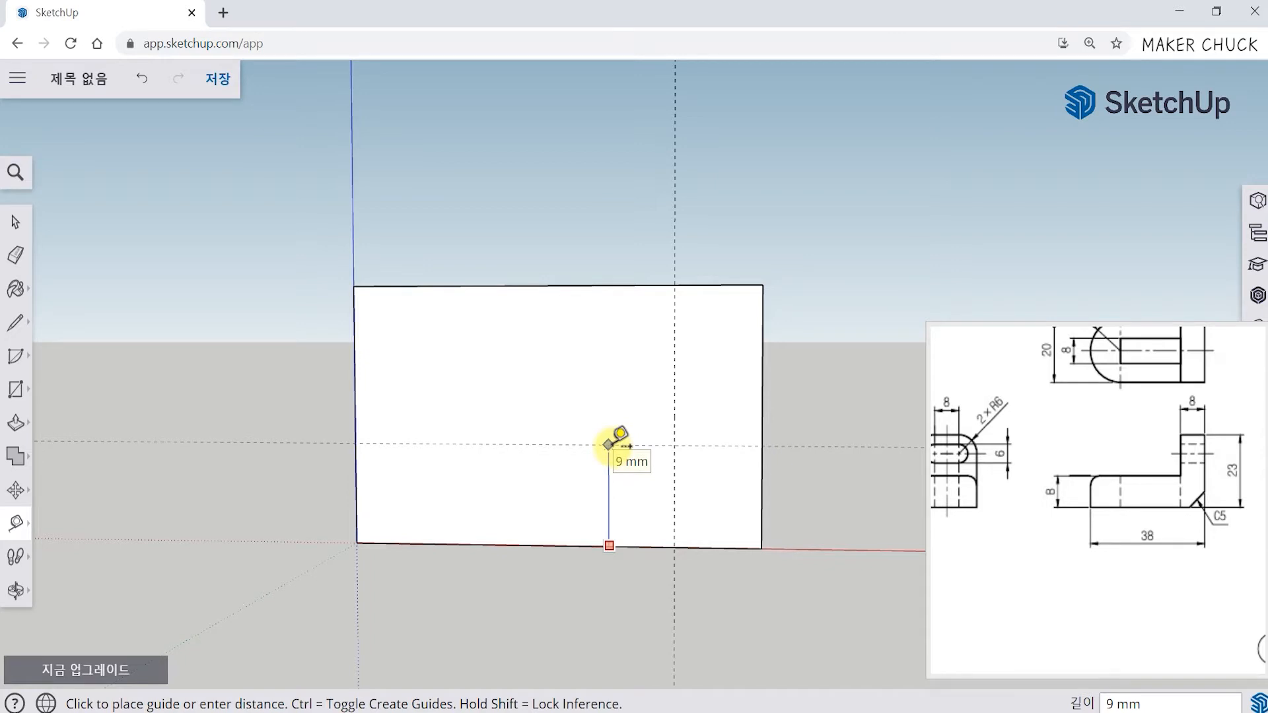
left_click(614, 443)
mouse_move(819, 575)
middle_mouse_down()
mouse_move(836, 561)
mouse_move(812, 559)
middle_mouse_up()
middle_click_drag(807, 482, 759, 423)
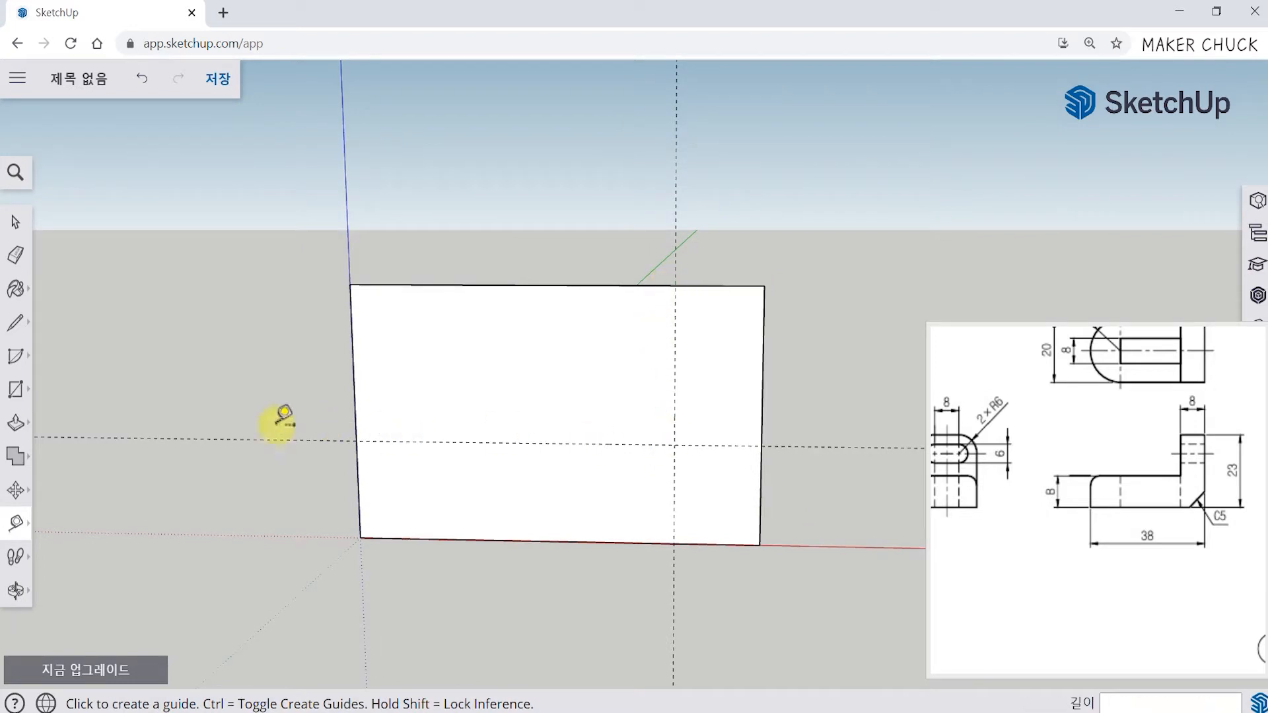
Draw lines along the two guides inside the rectangle and erase the surplus upper-left outline, leaving an L-shaped profile
left_click(20, 330)
left_click(63, 304)
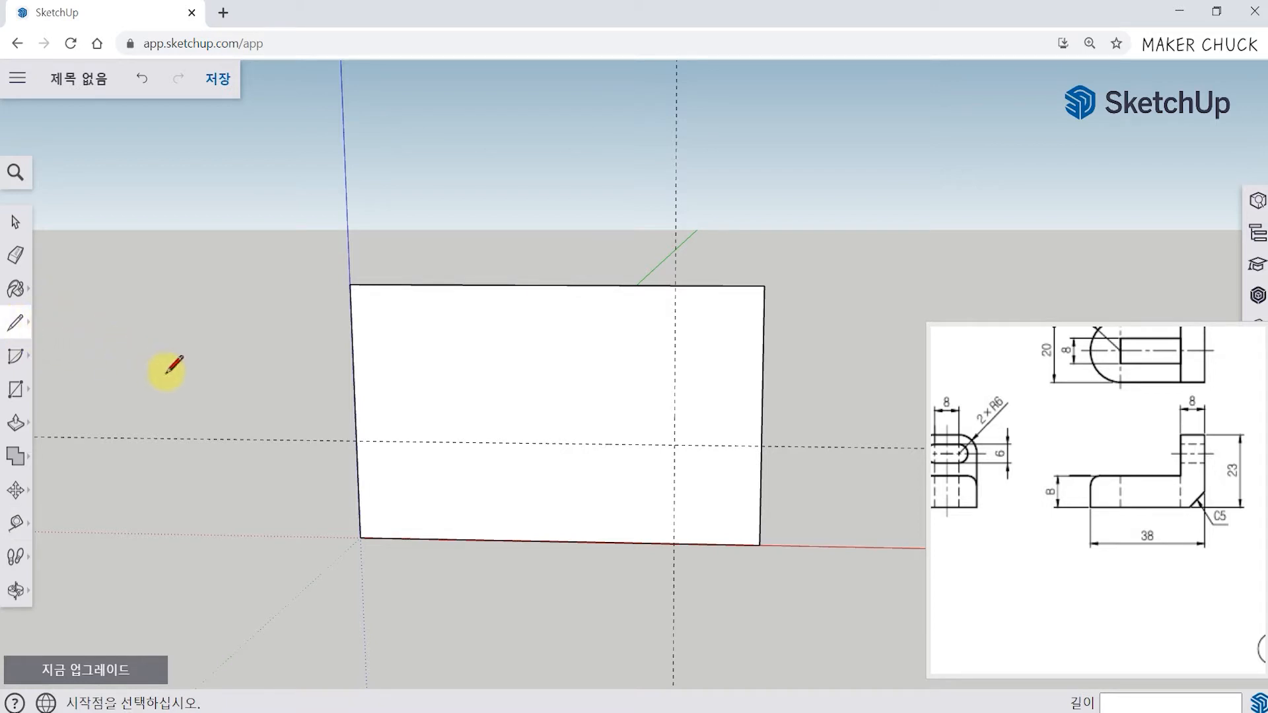
left_click(357, 441)
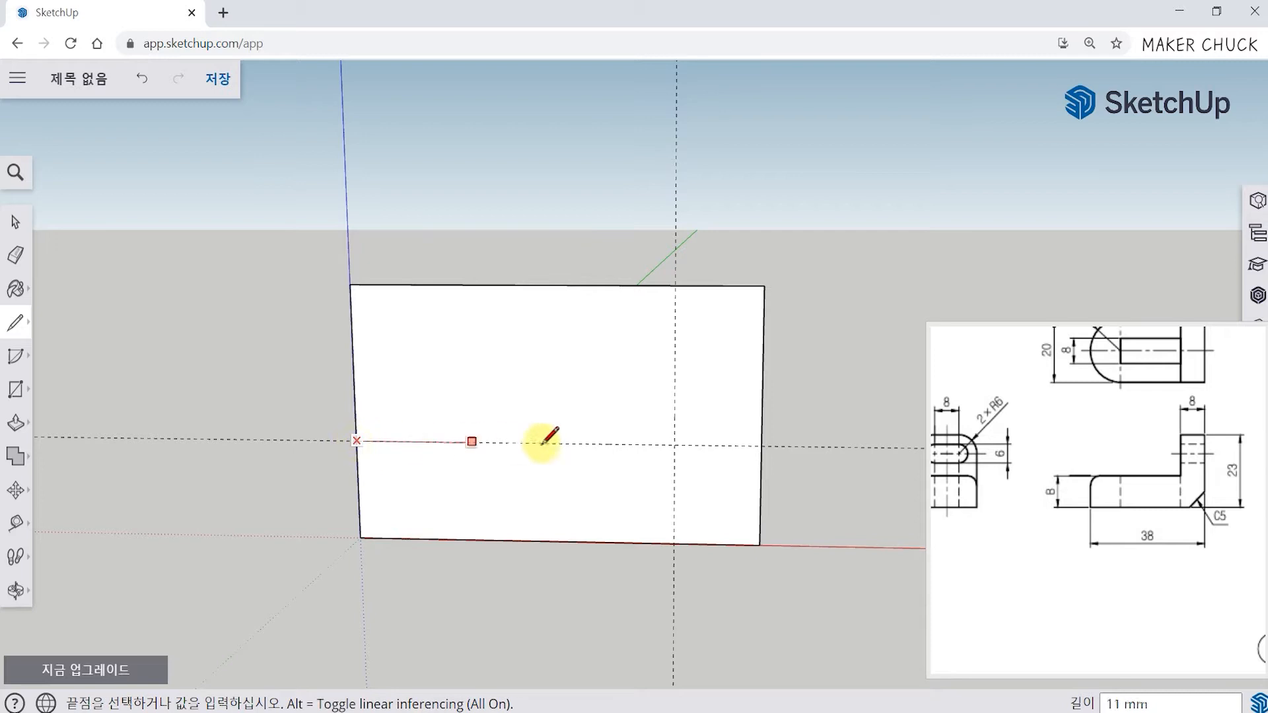
left_click(674, 445)
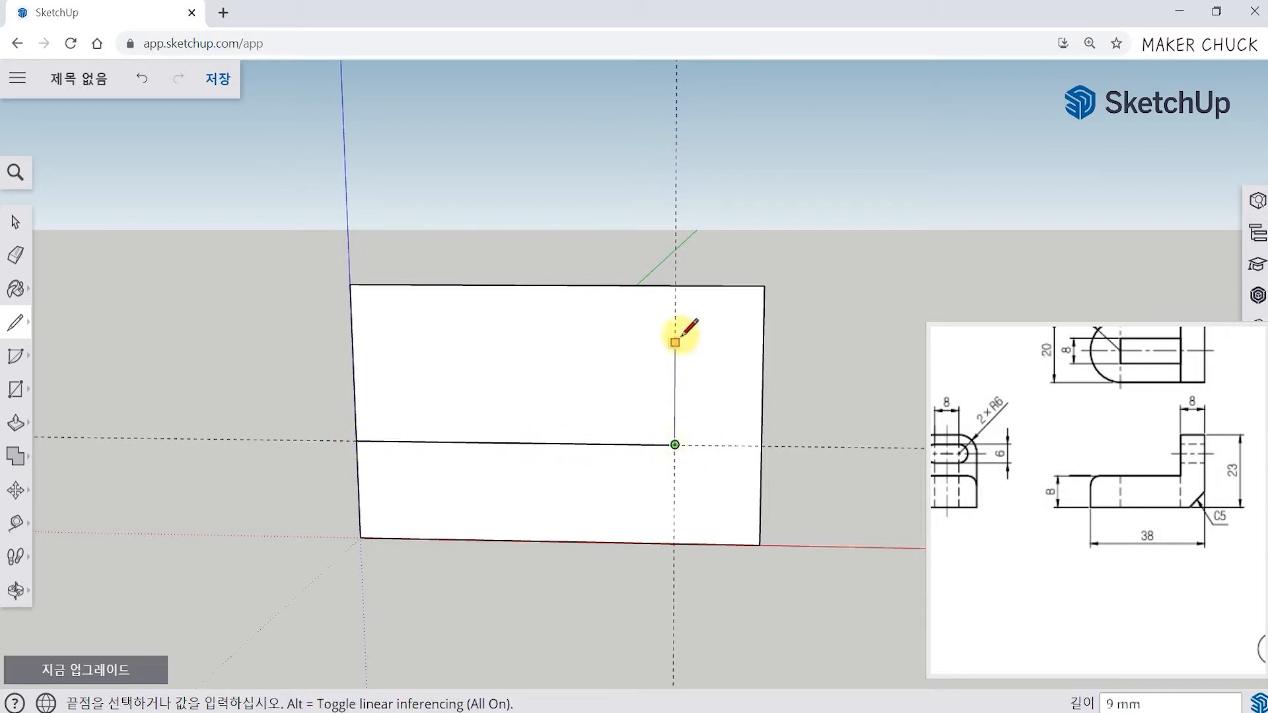
left_click(676, 285)
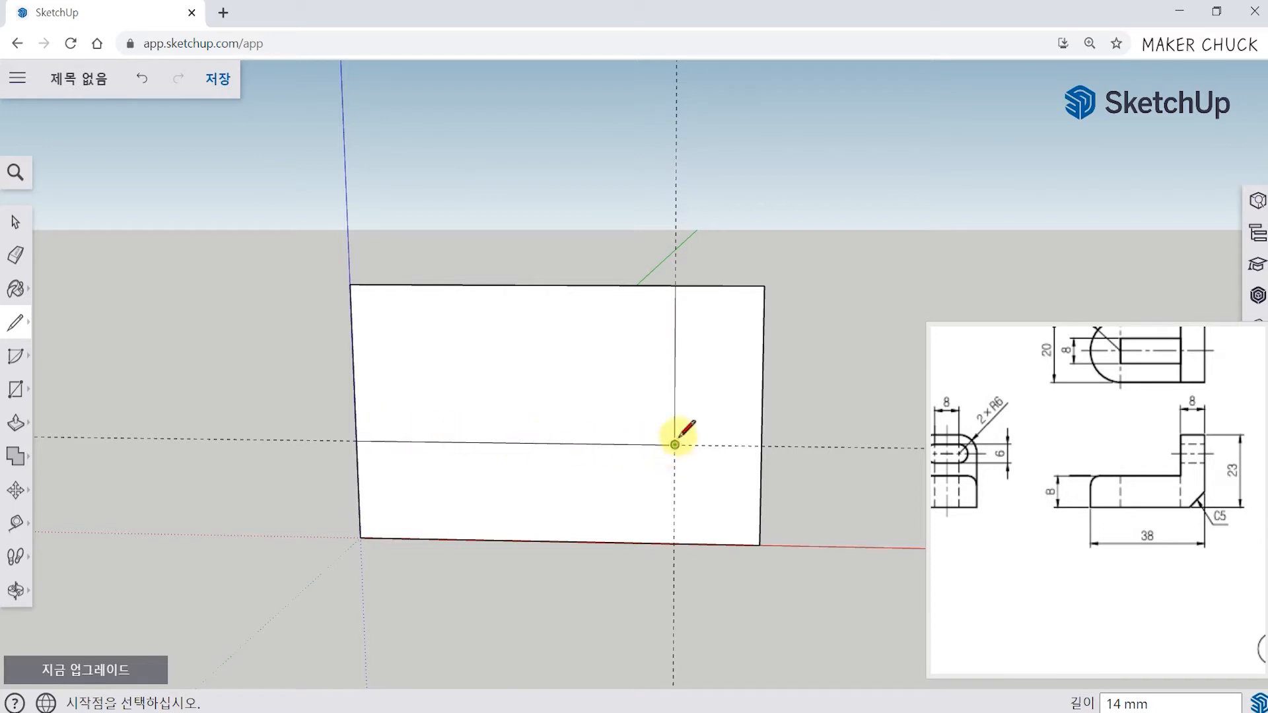
left_click(16, 271)
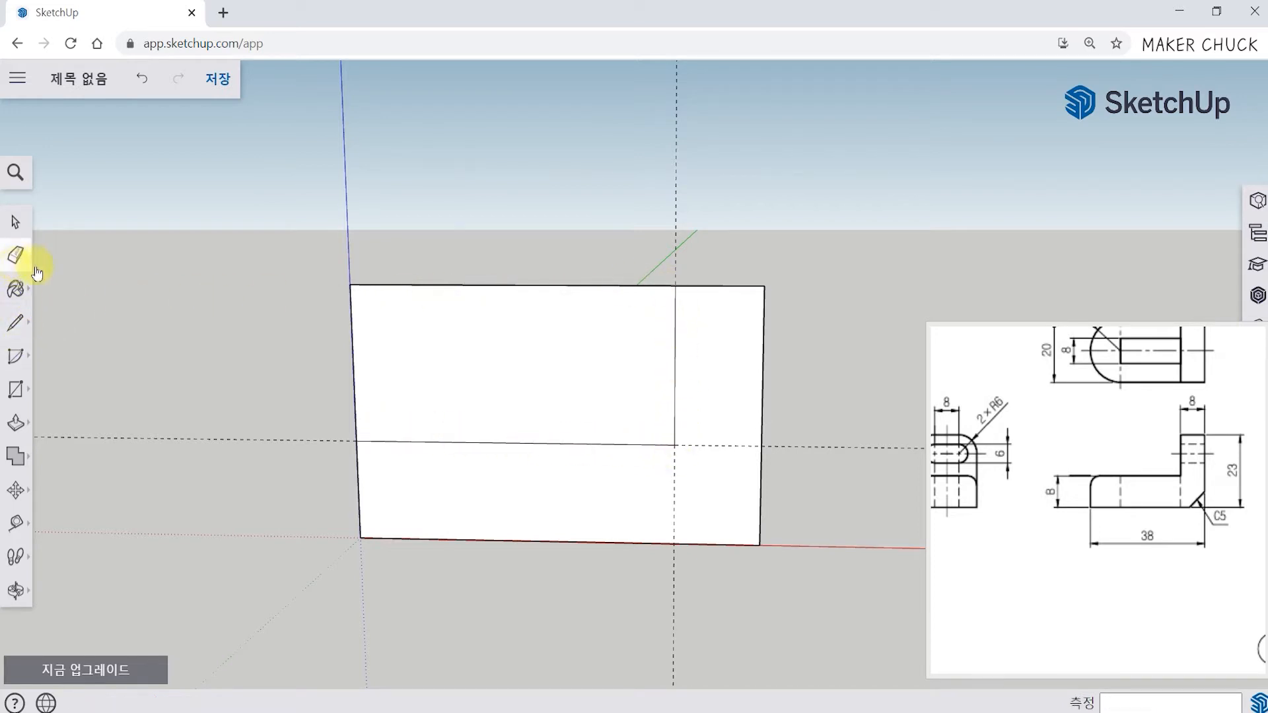
left_click(392, 284)
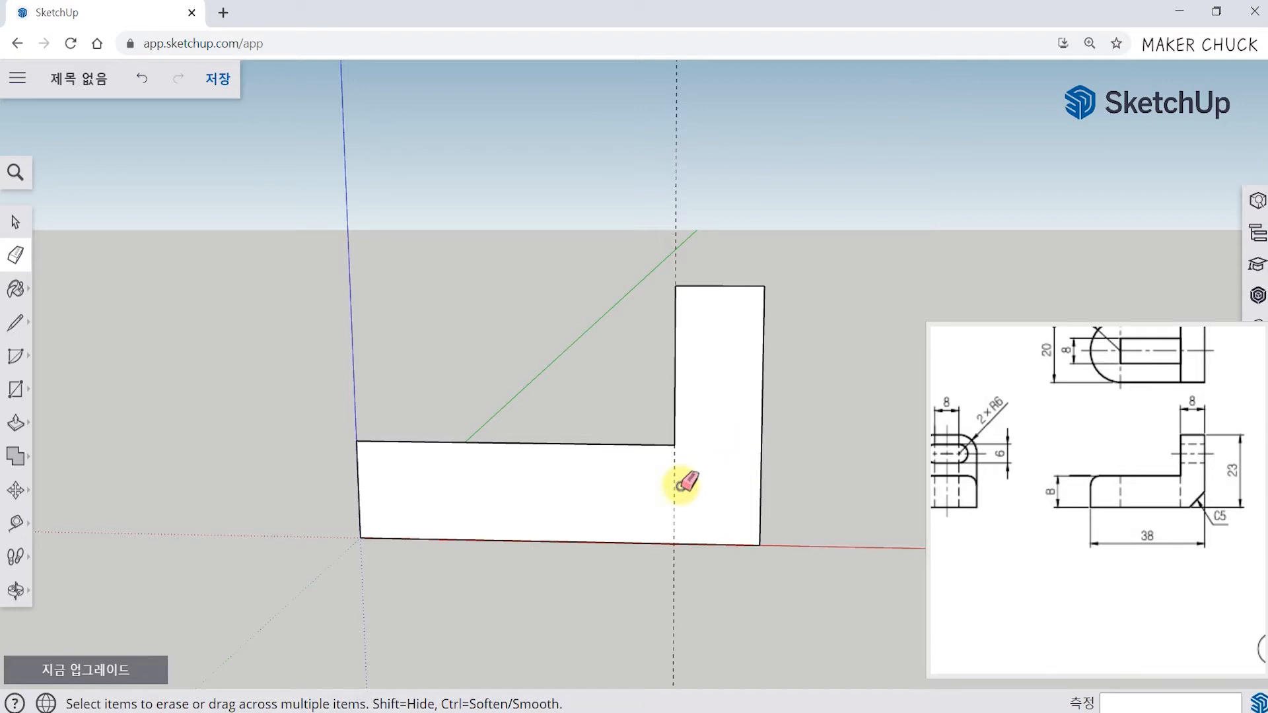
Extrude the L-shaped profile 20 mm with Push/Pull, matching the part width in the drawing's top view
middle_click_drag(684, 489, 772, 525)
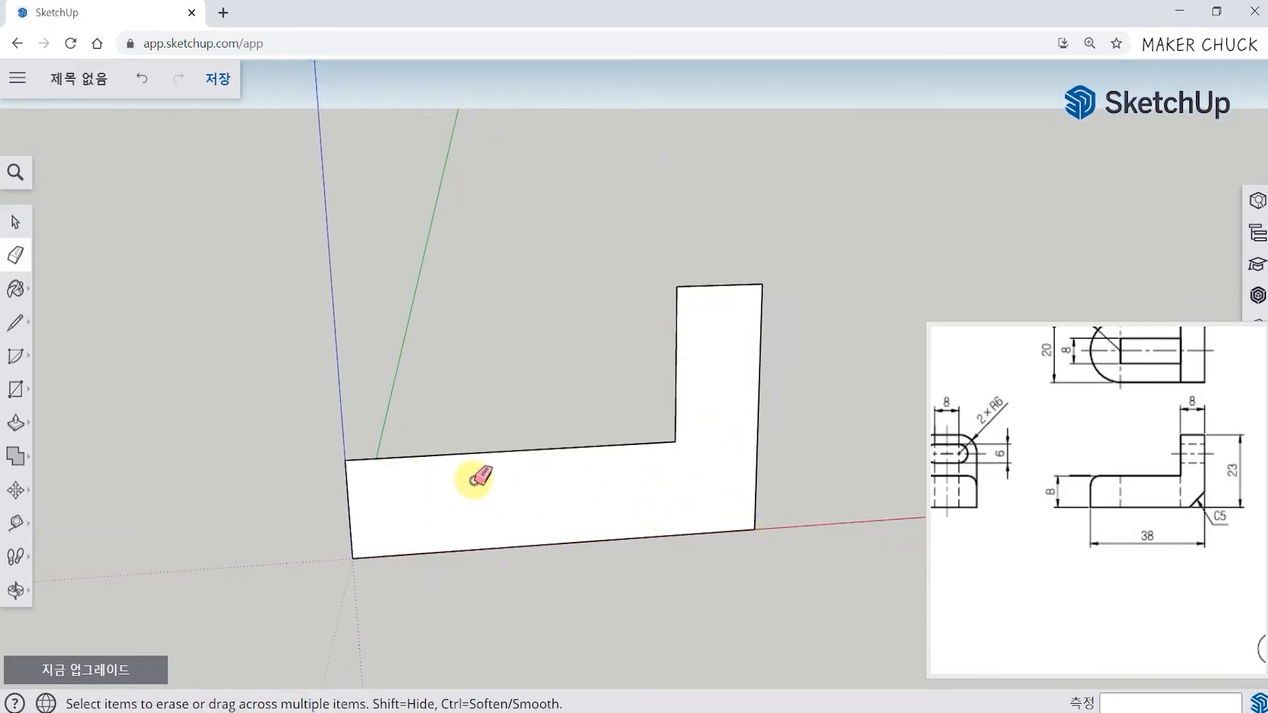
middle_click_drag(473, 476, 624, 506)
mouse_move(1103, 434)
left_mouse_down()
mouse_move(1110, 464)
mouse_move(1124, 462)
mouse_move(1104, 483)
mouse_move(1026, 476)
mouse_move(1157, 479)
left_mouse_up()
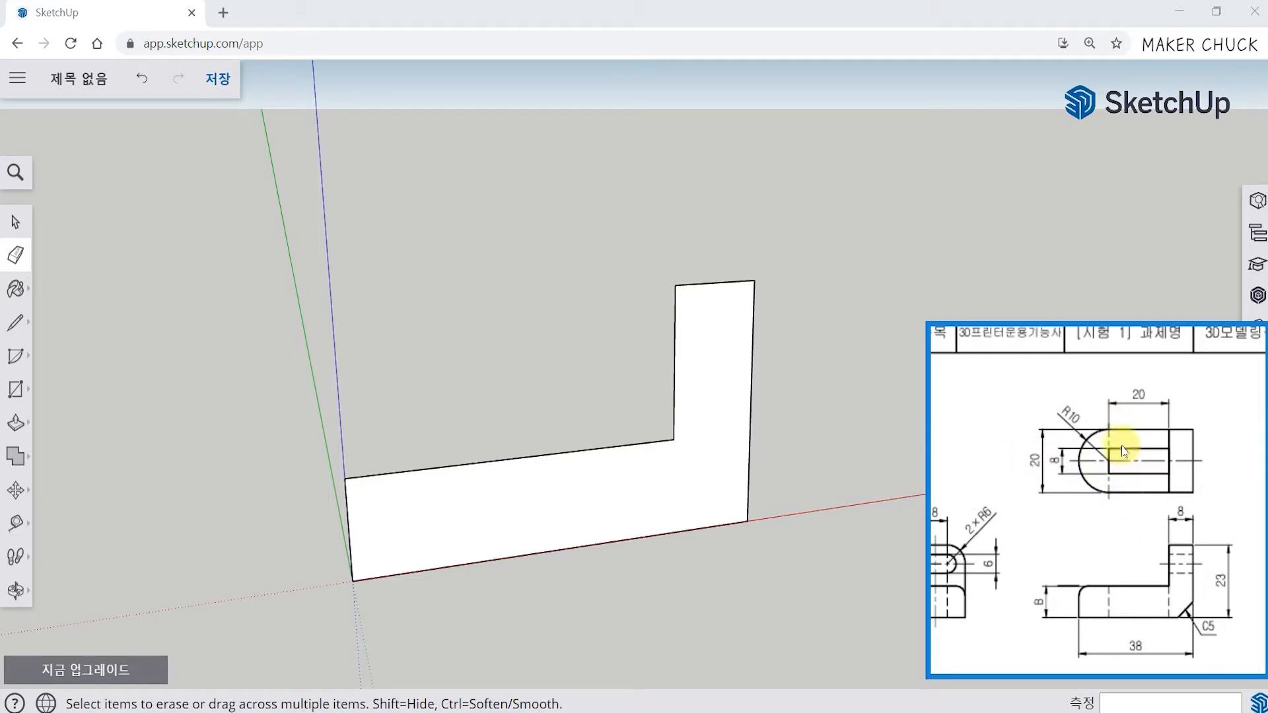
left_click(16, 422)
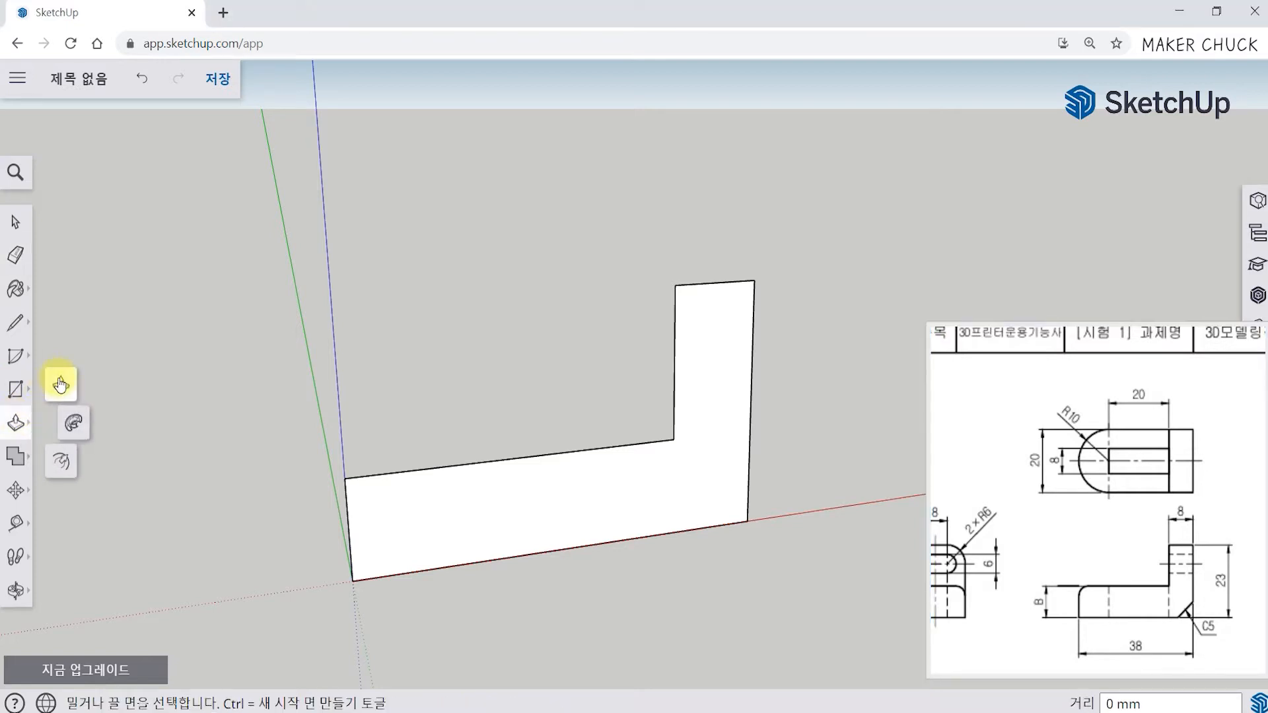
left_click(531, 528)
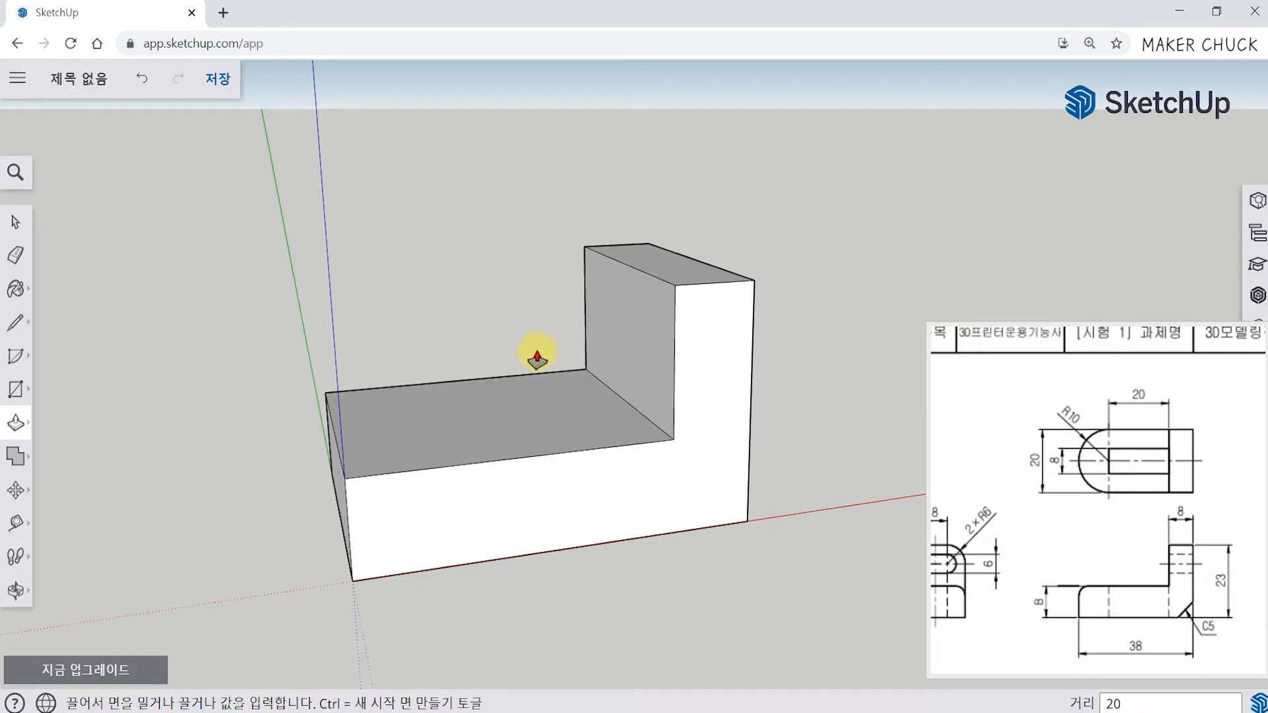
key("Return")
Examine part 1's isometric, top and side views in the reference drawing and compare them with the L-shaped solid
middle_click_drag(679, 600, 864, 586)
mouse_move(707, 496)
middle_mouse_down()
mouse_move(799, 621)
mouse_move(709, 627)
middle_mouse_up()
left_click(1190, 551)
mouse_move(1150, 509)
left_mouse_down()
mouse_move(1084, 529)
mouse_move(958, 536)
left_mouse_up()
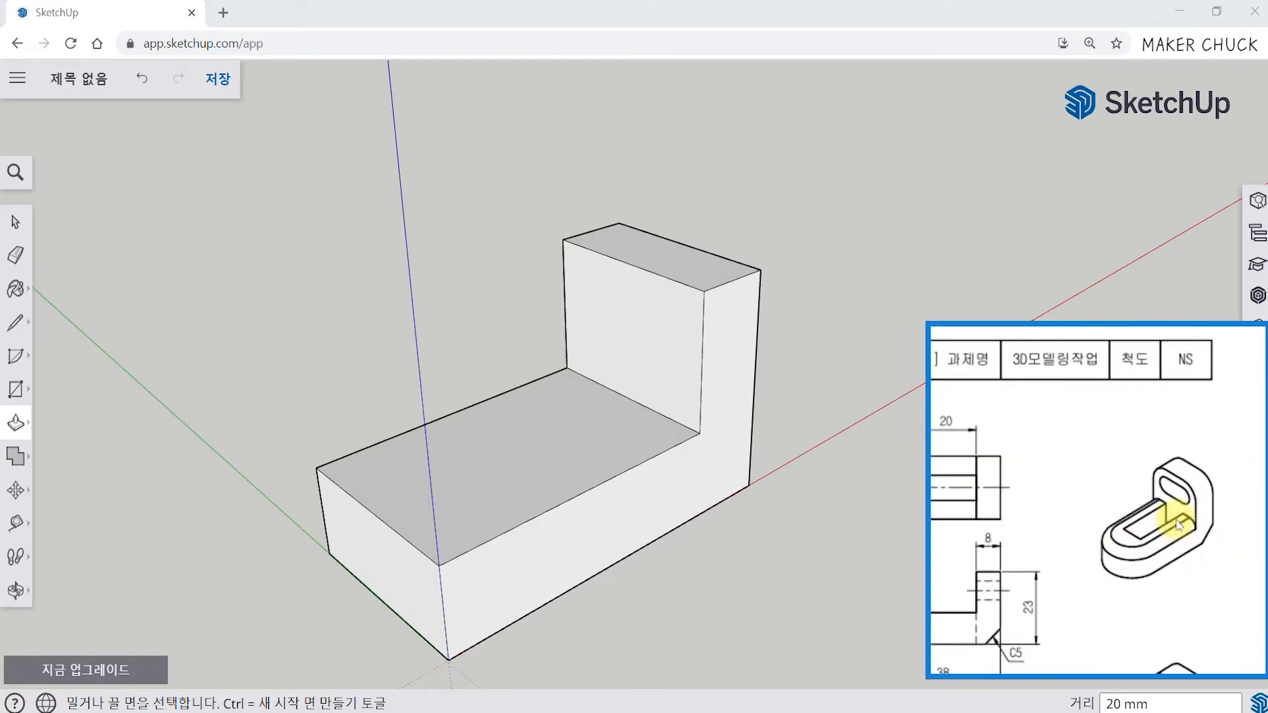
mouse_move(1052, 539)
left_mouse_down()
mouse_move(1090, 524)
mouse_move(1076, 538)
left_mouse_up()
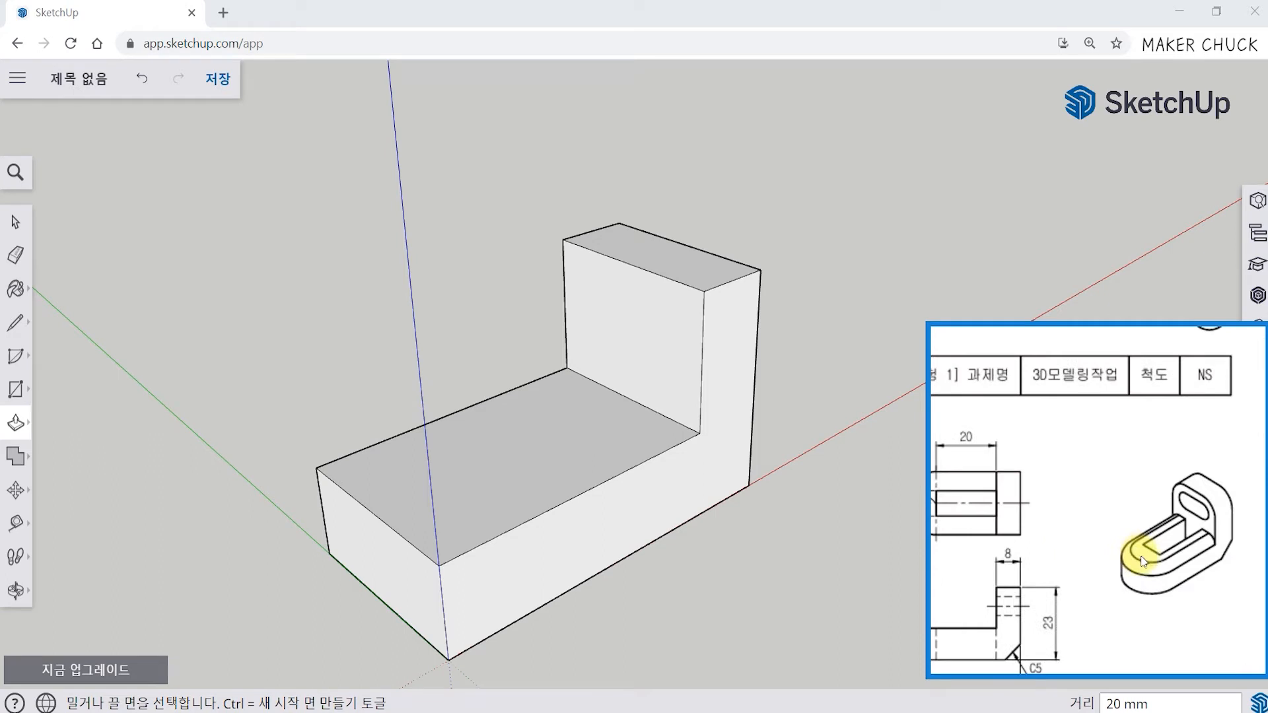
scroll(1127, 533, "down", 2)
mouse_move(1121, 512)
left_mouse_down()
mouse_move(1120, 524)
mouse_move(1157, 411)
mouse_move(1076, 546)
mouse_move(1064, 540)
mouse_move(1115, 543)
left_mouse_up()
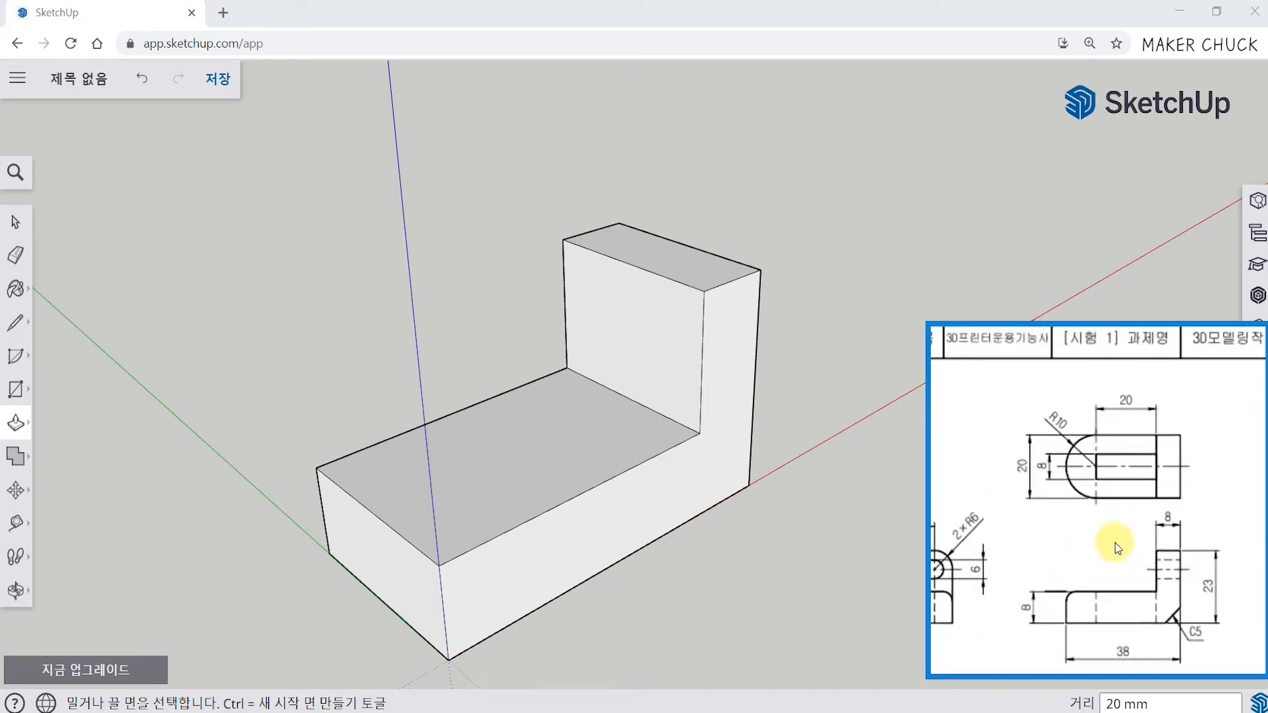
middle_click_drag(758, 470, 617, 402)
scroll(577, 362, "up", 1)
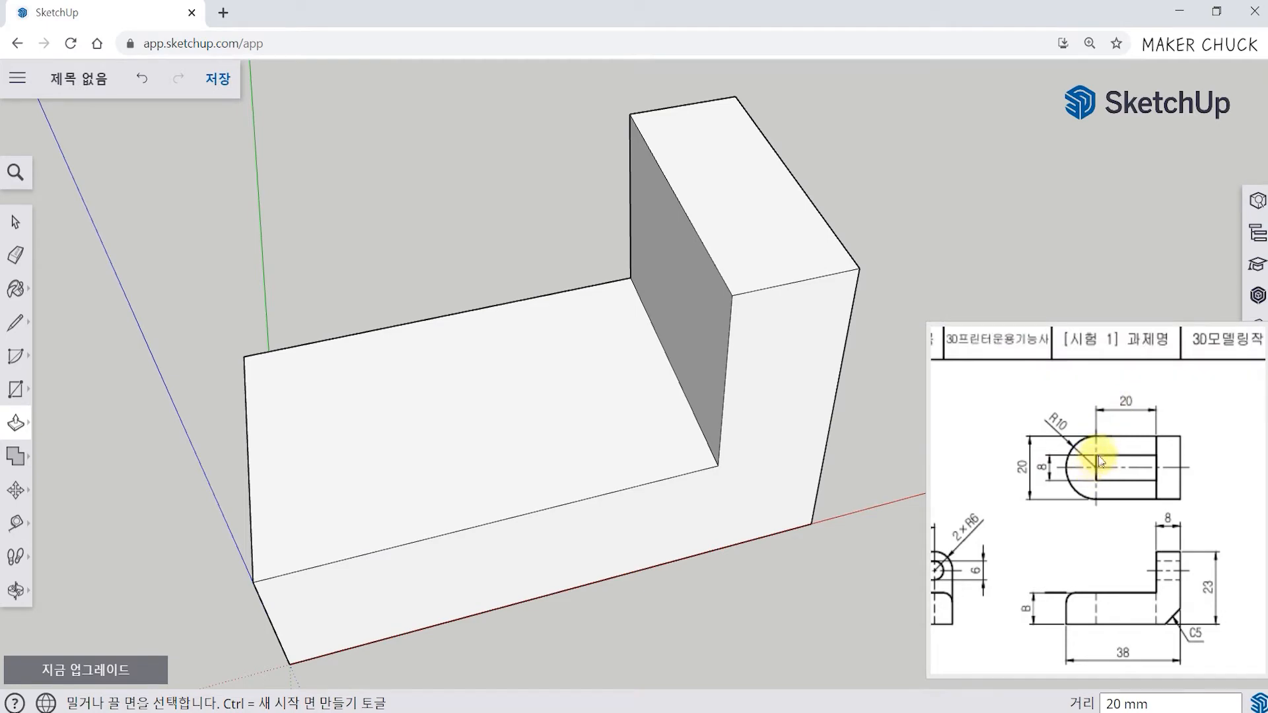
left_click_drag(1228, 526, 1049, 506)
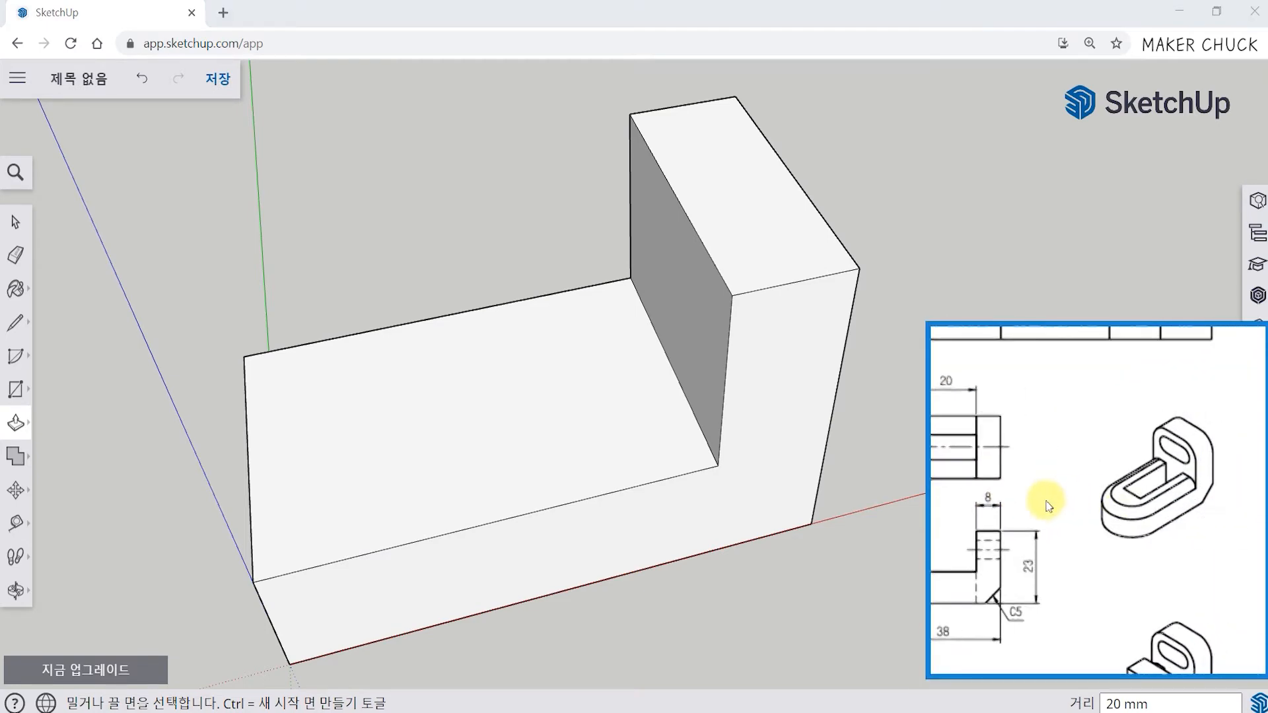
Place a guide across the base's top face, 20 mm from the foot of the upright wall
middle_click_drag(645, 509, 635, 485)
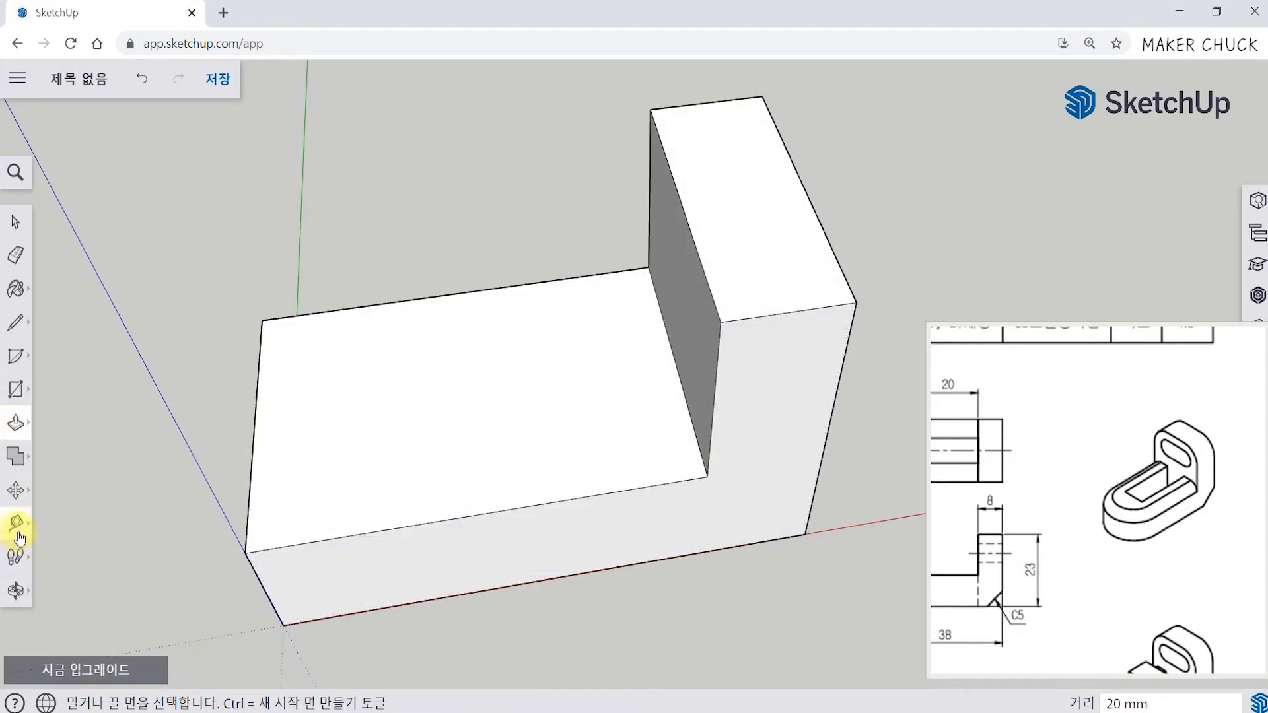
left_click(15, 528)
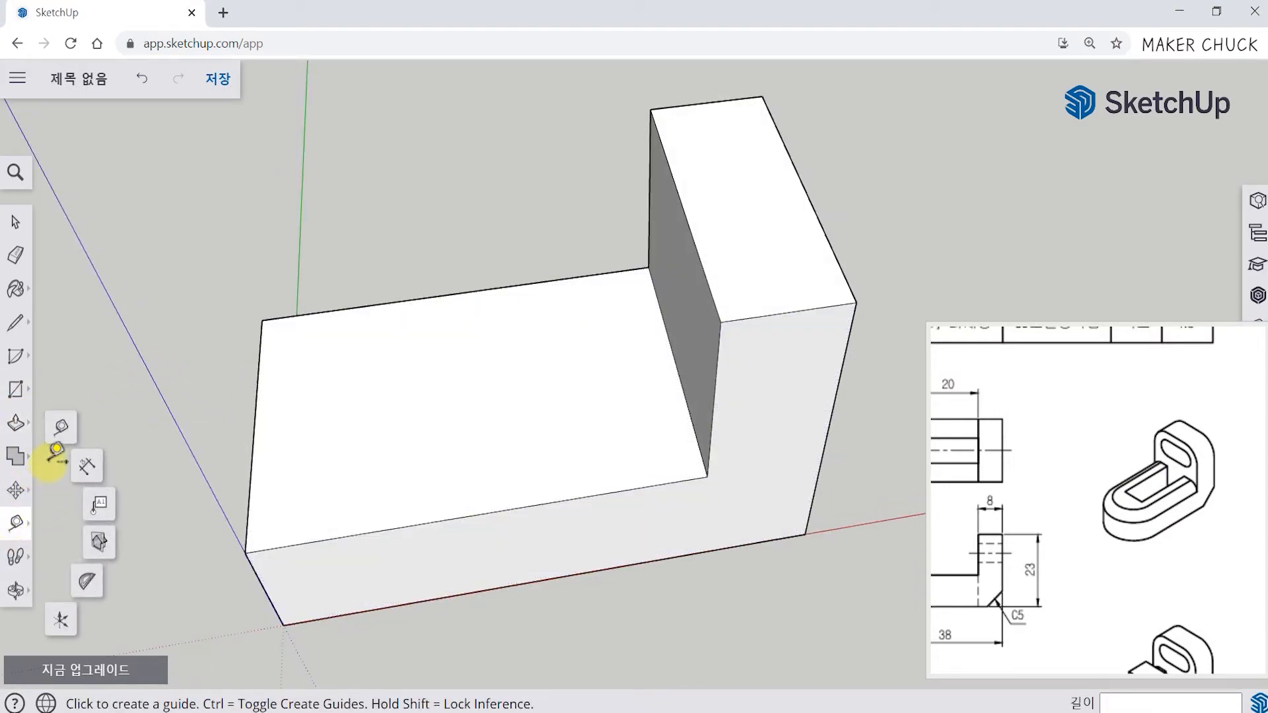
left_click(61, 432)
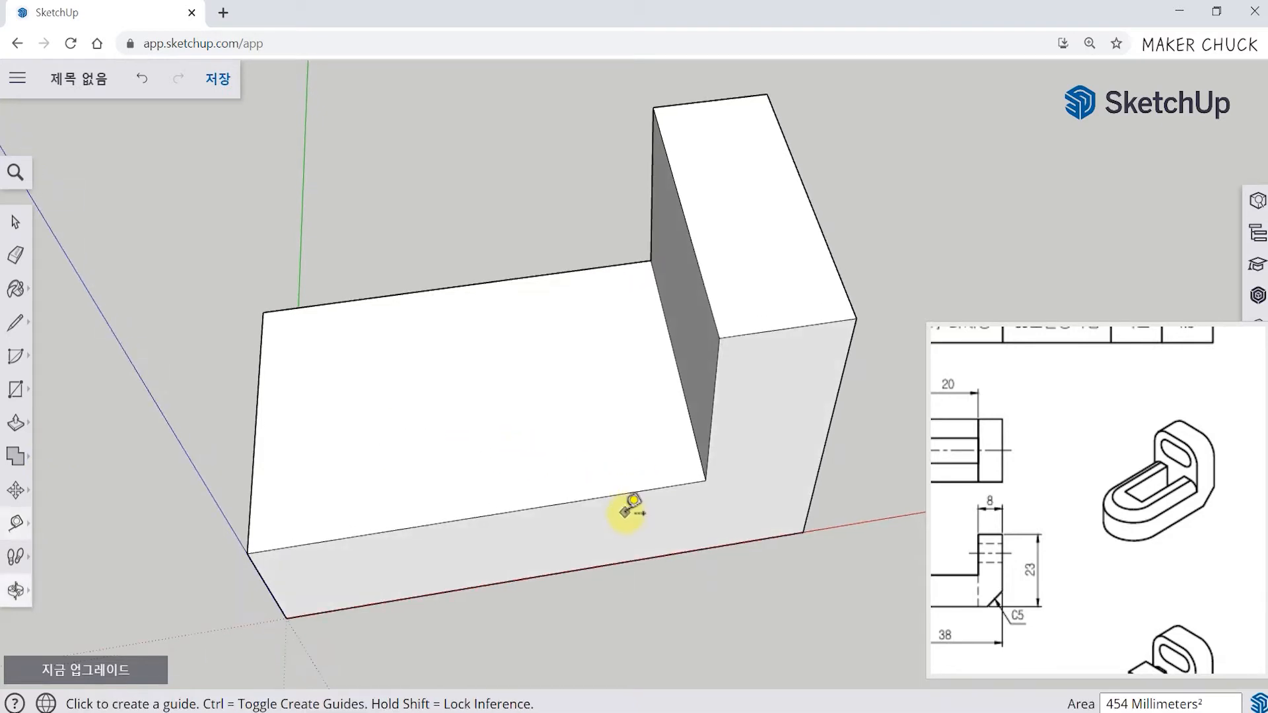
middle_click_drag(617, 453, 749, 477)
left_click_drag(1005, 522, 1171, 537)
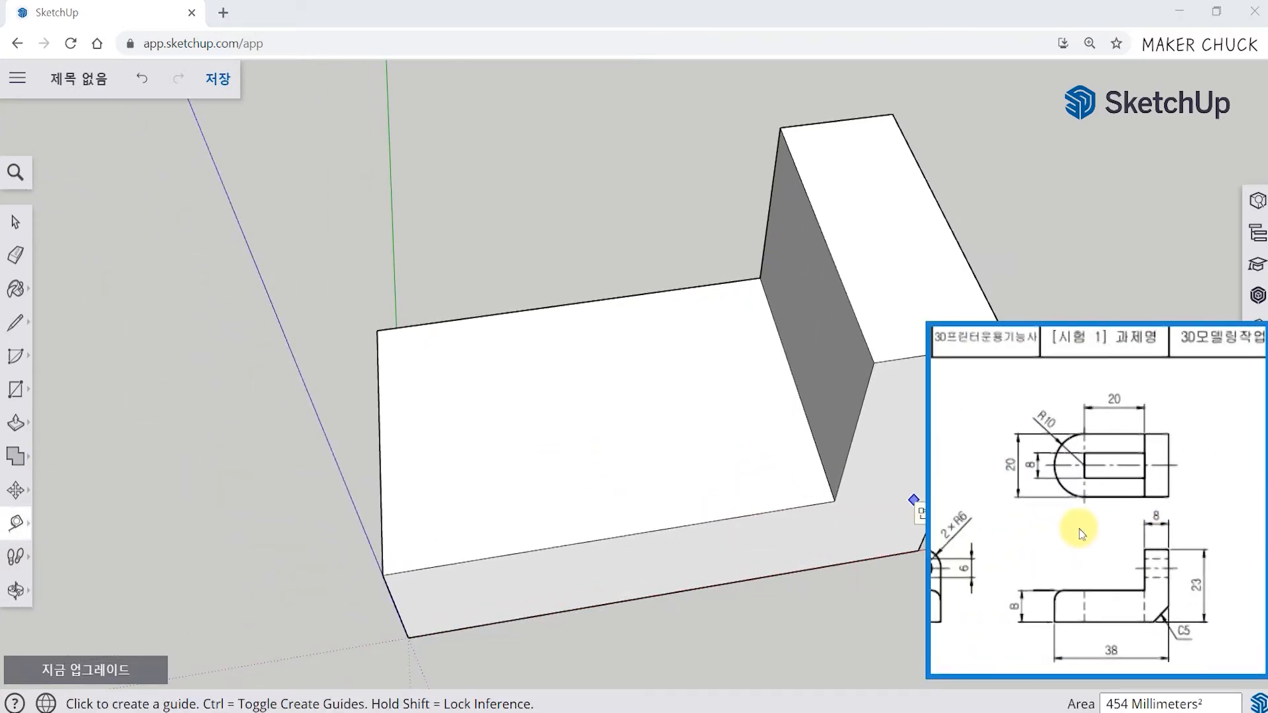
left_click(794, 380)
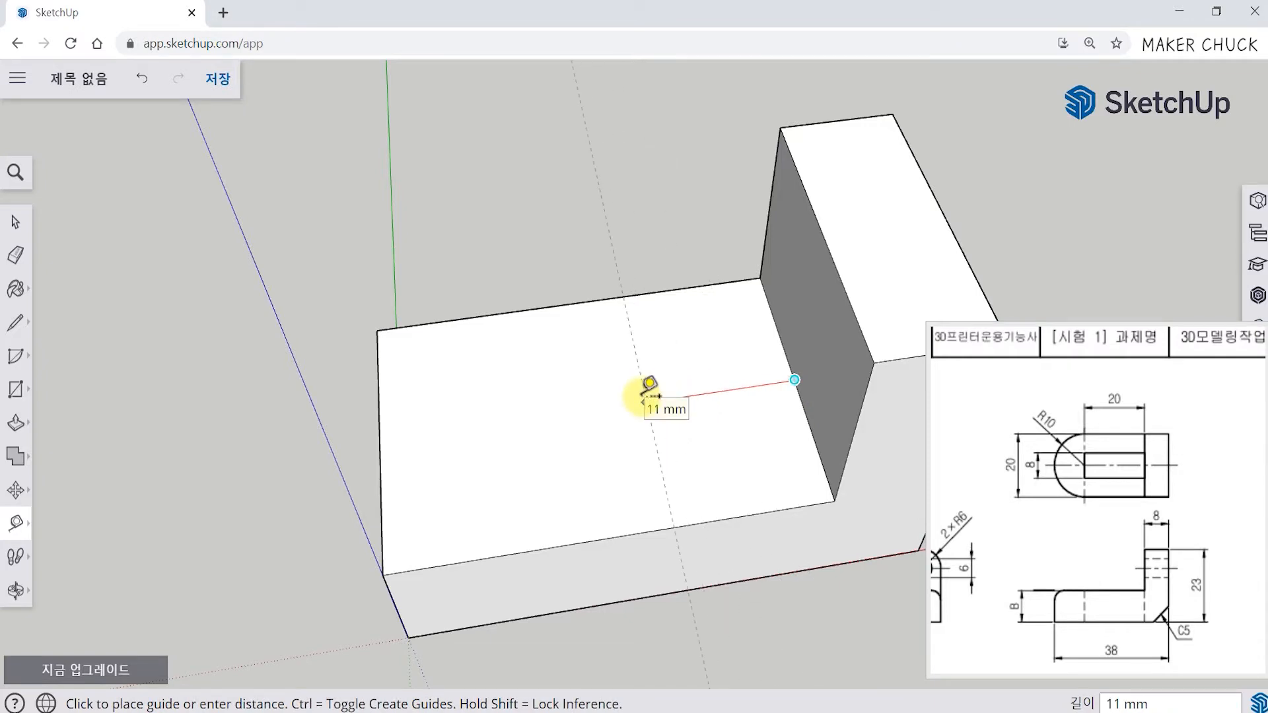
type("2")
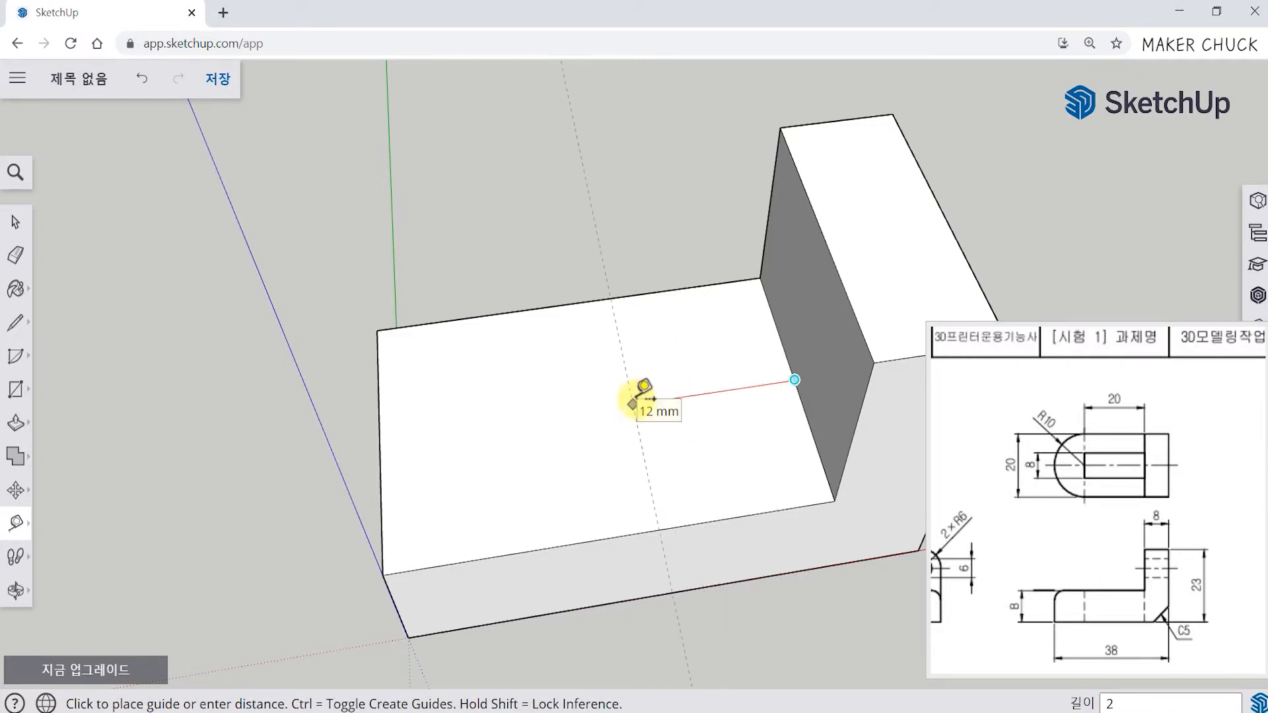
type("0")
key("Return")
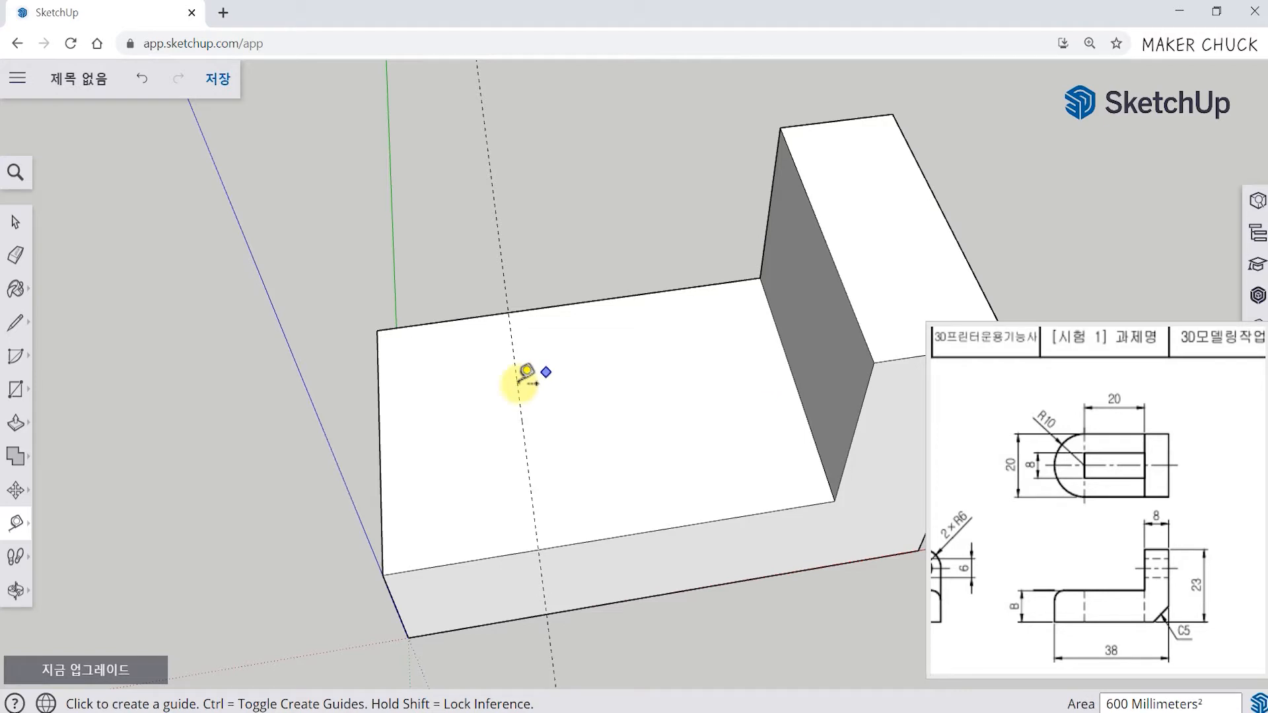
left_click(795, 380)
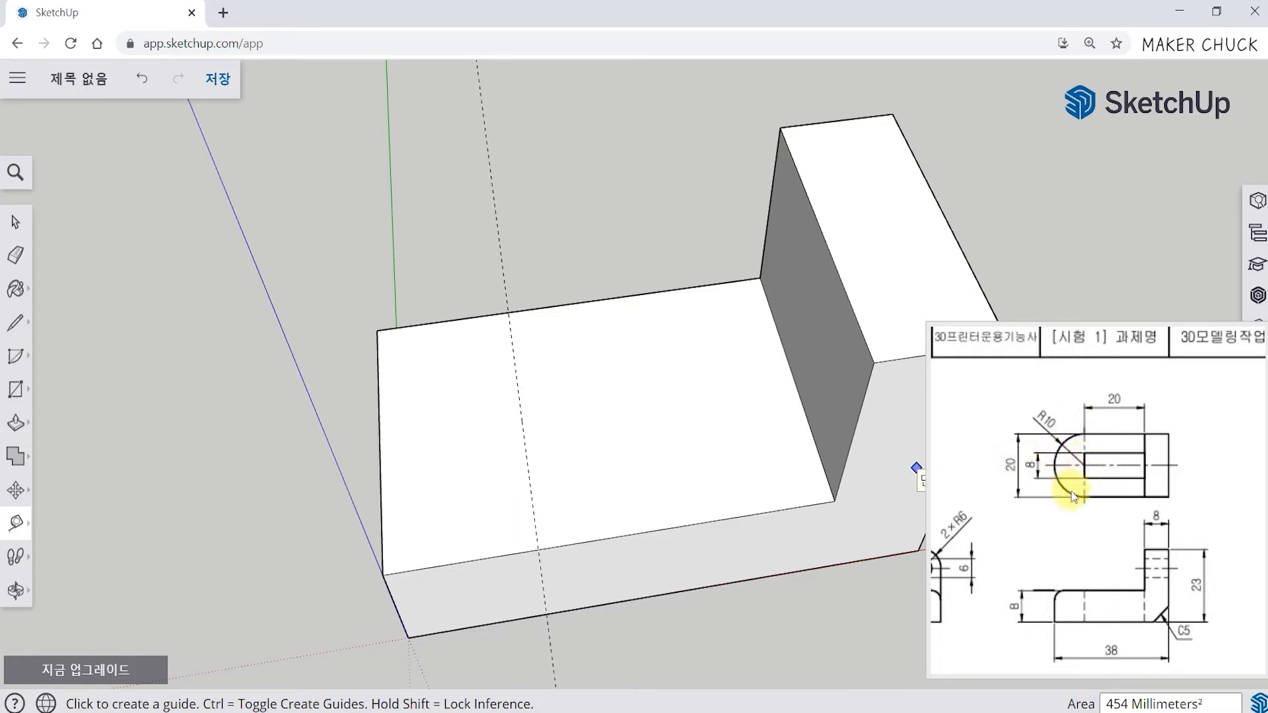
Place lengthwise guides on the base's top face, 6 mm inside each of its two long edges
left_click(628, 296)
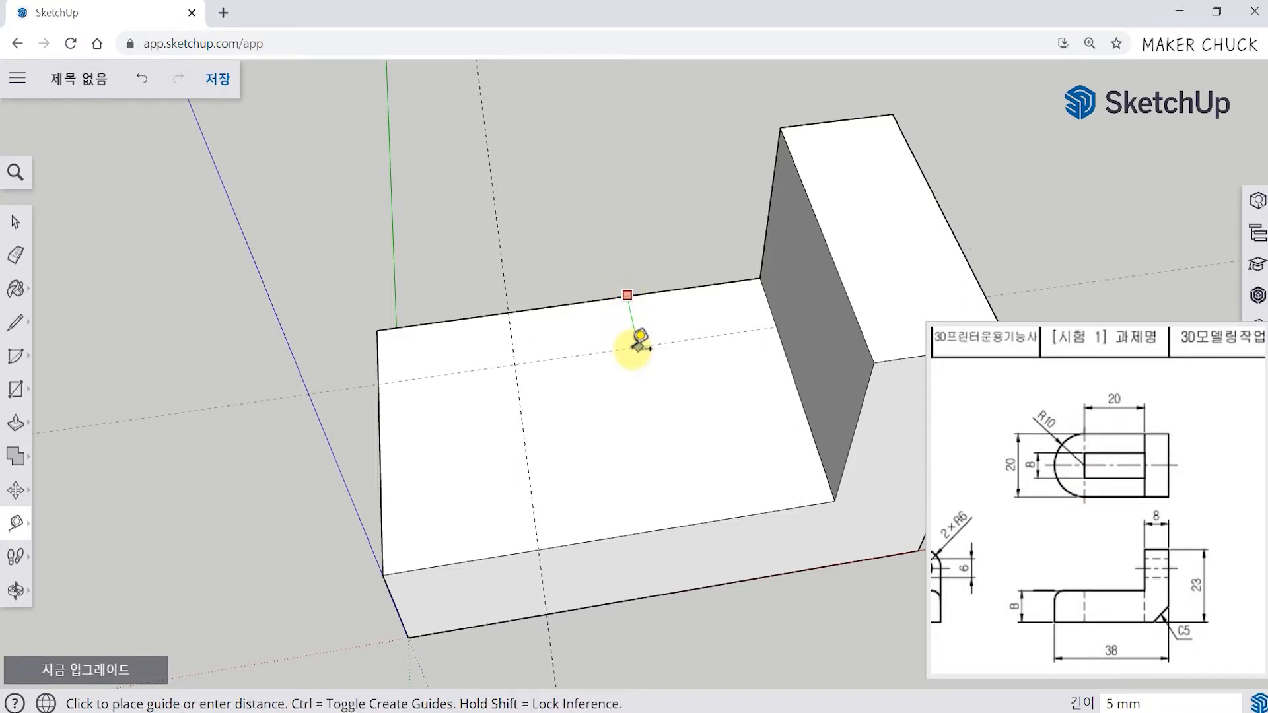
left_click(635, 350)
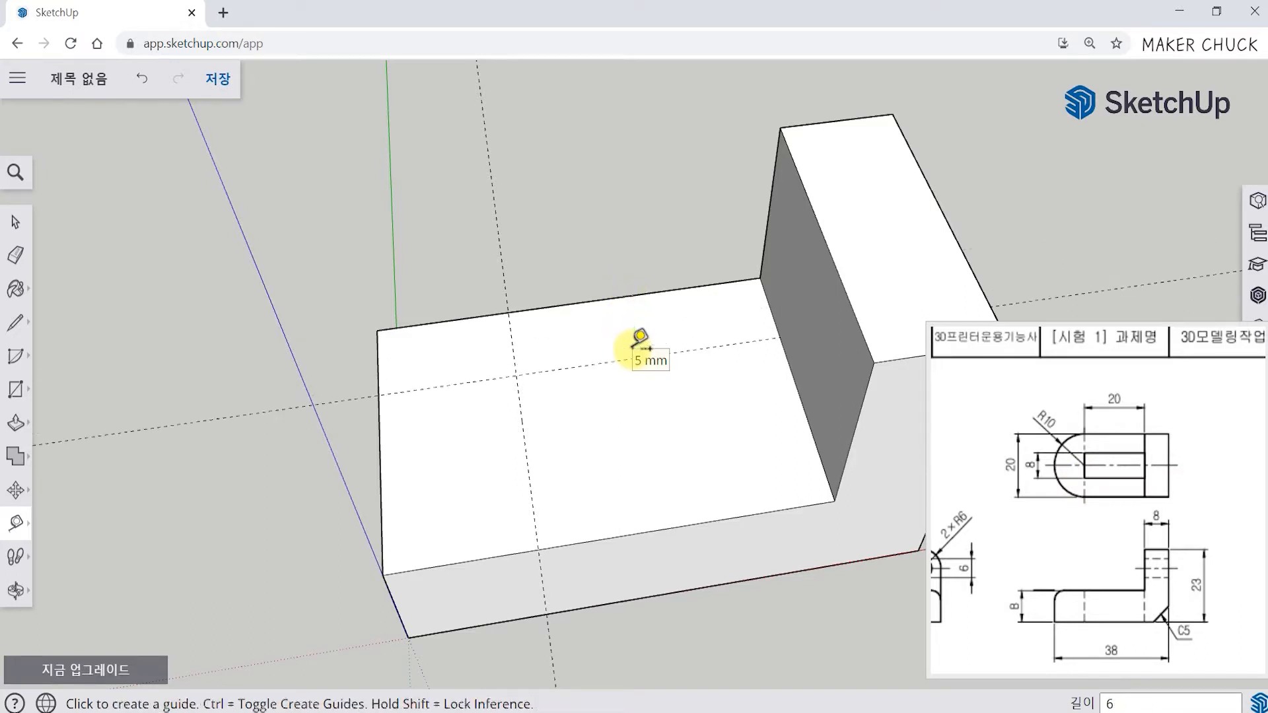
left_click(647, 532)
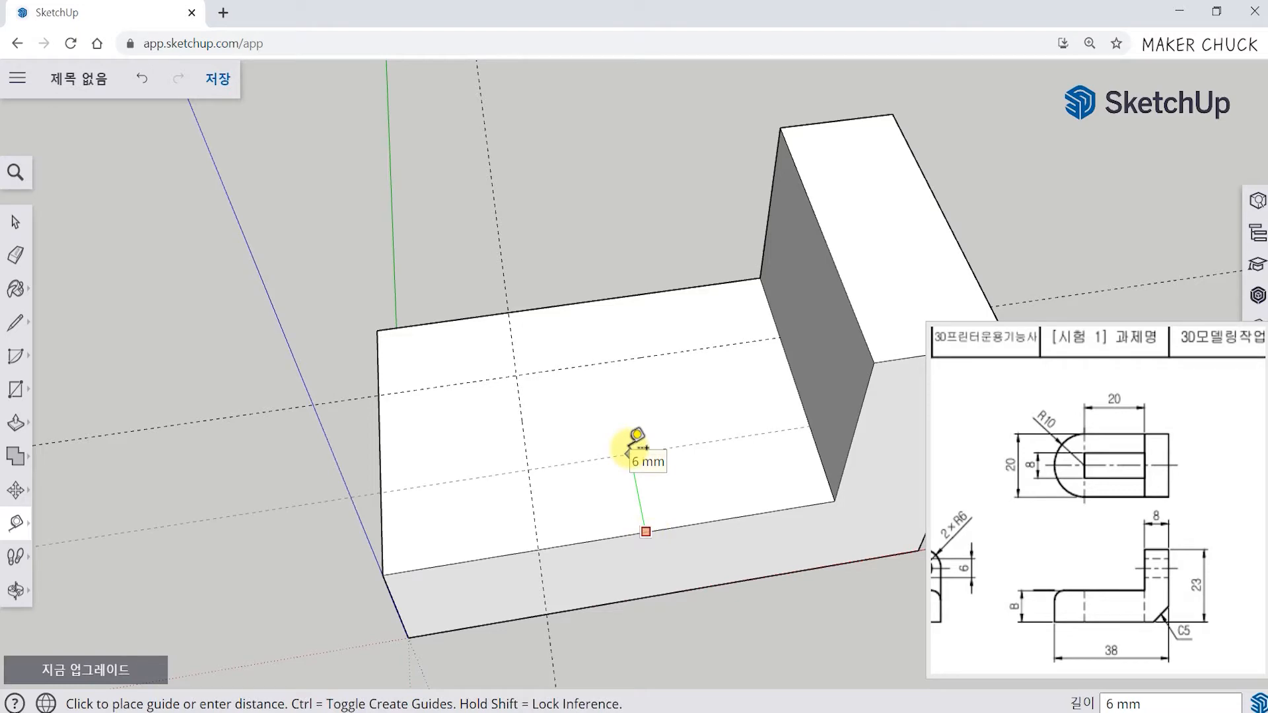
key("Return")
mouse_move(637, 524)
middle_mouse_down()
mouse_move(680, 495)
mouse_move(628, 524)
middle_mouse_up()
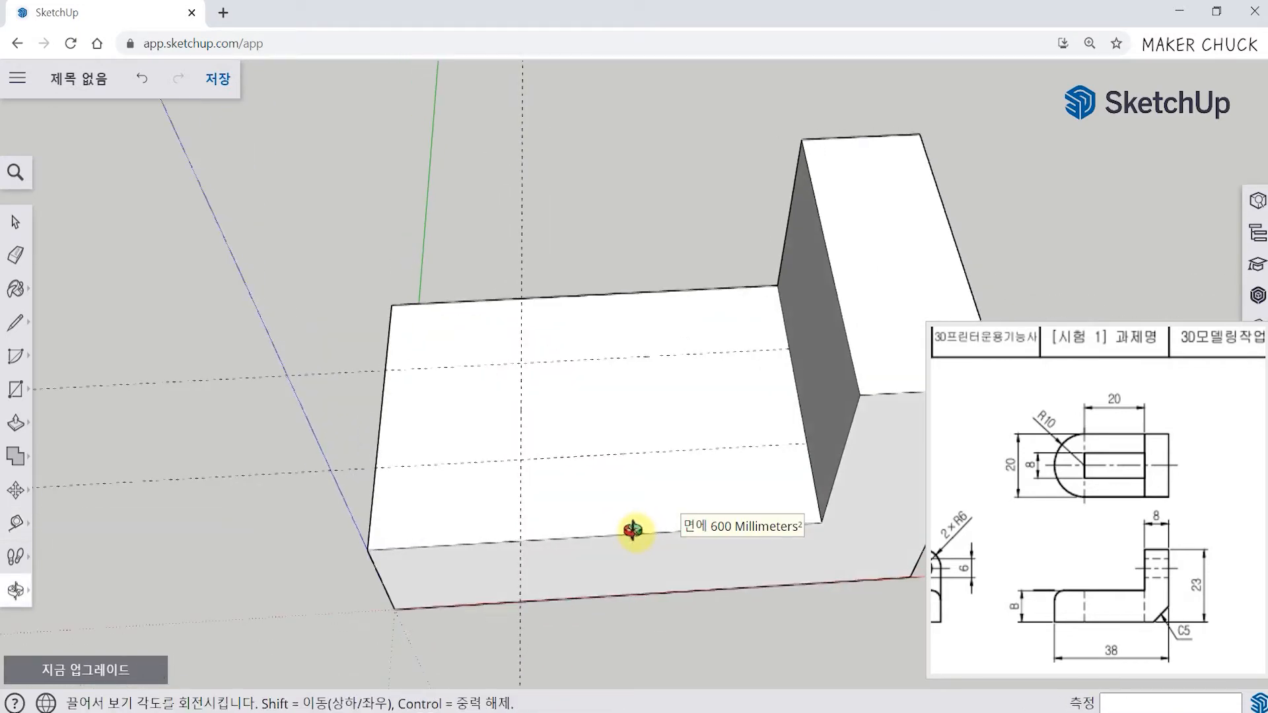
left_click(603, 292)
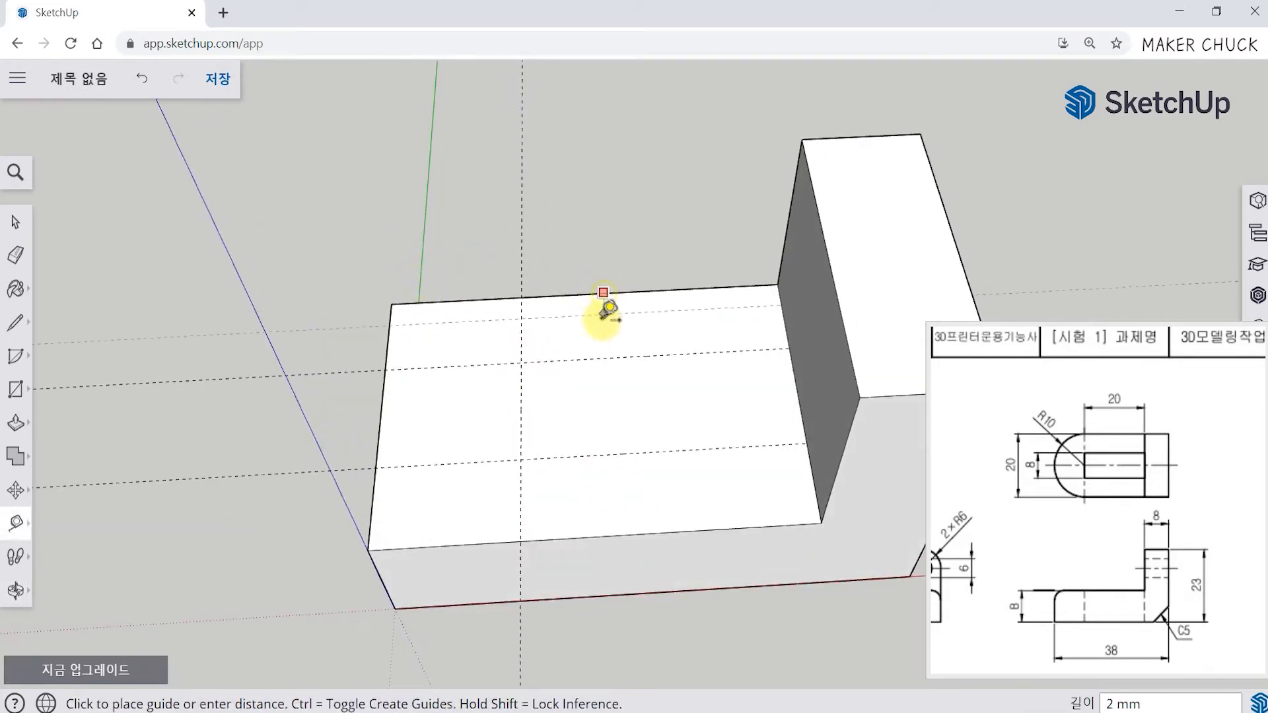
left_click(607, 356)
middle_click_drag(614, 317, 587, 309)
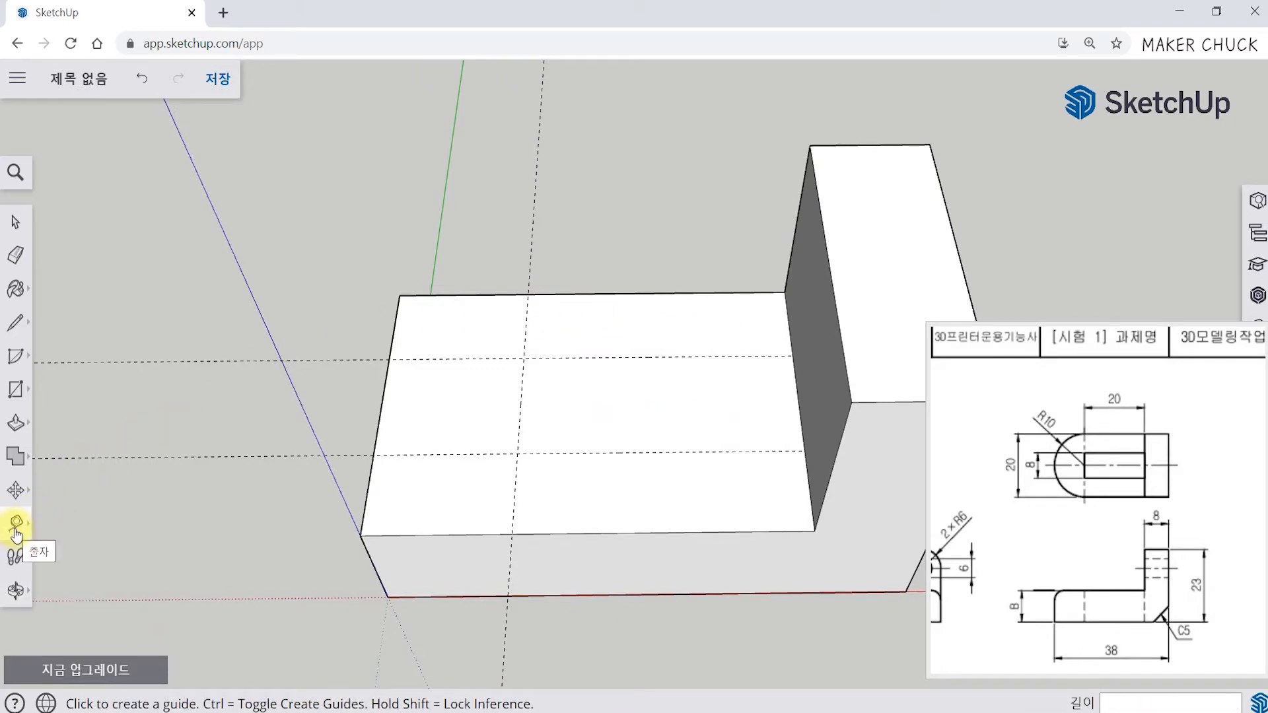
left_click(17, 526)
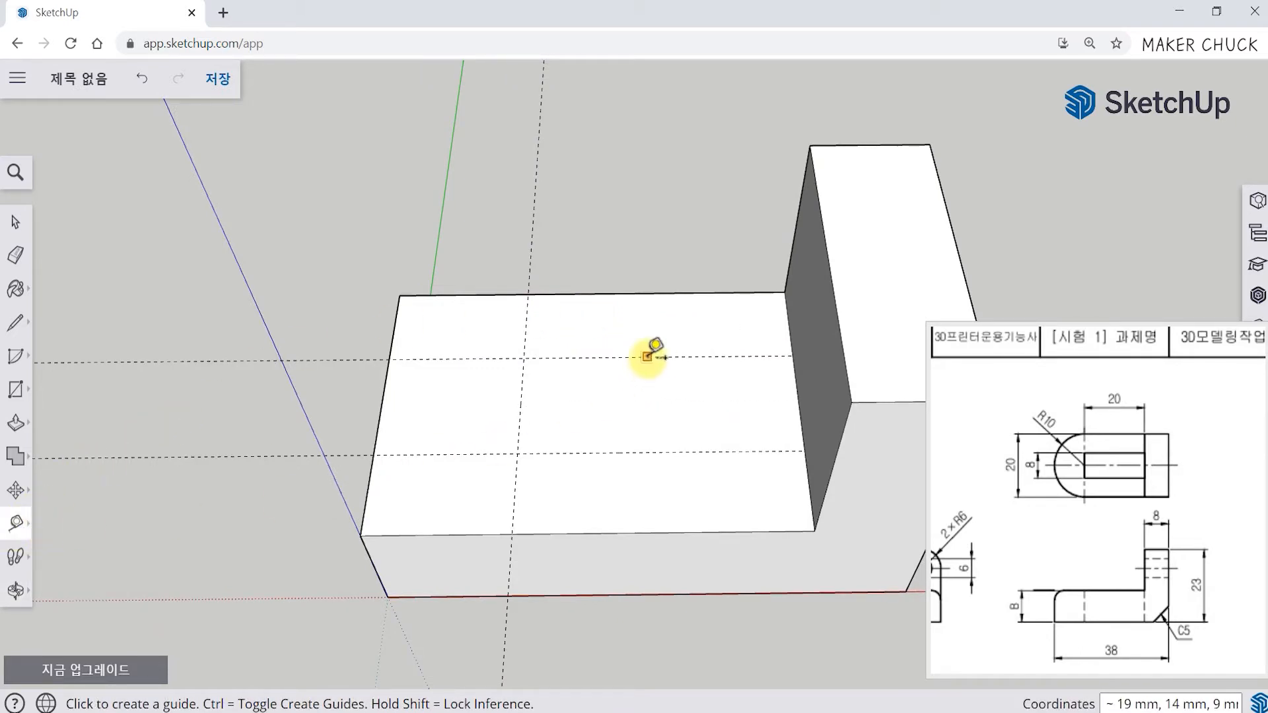
left_click(647, 357)
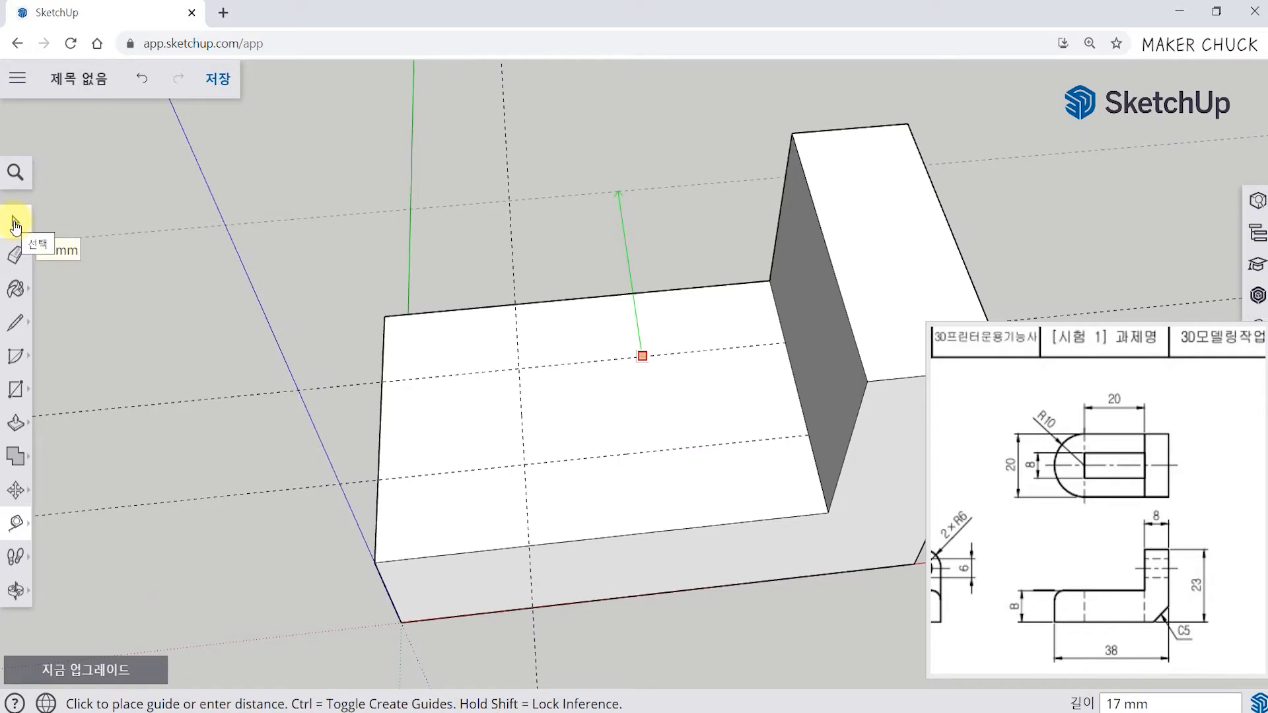
left_click(16, 226)
Draw the slot rectangle on the base's top face, between the lengthwise guides, from the cross guide to the foot of the upright wall
middle_click_drag(517, 466, 561, 462)
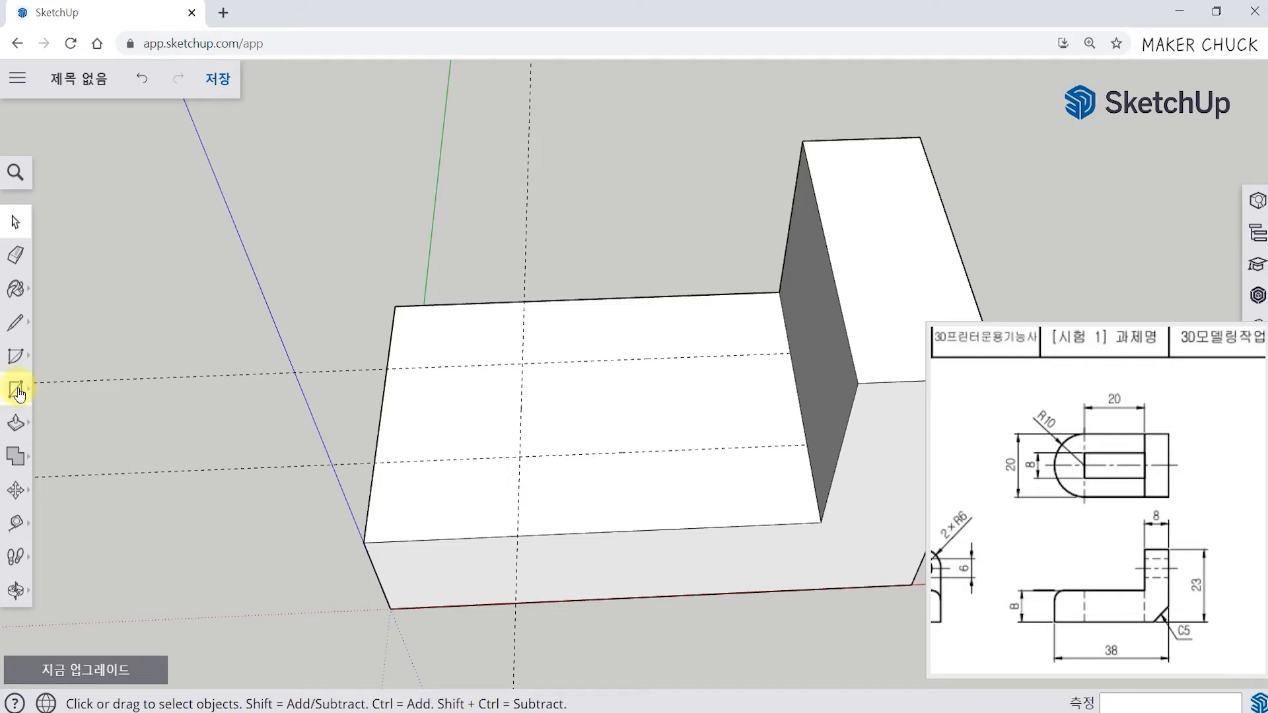
left_click(9, 394)
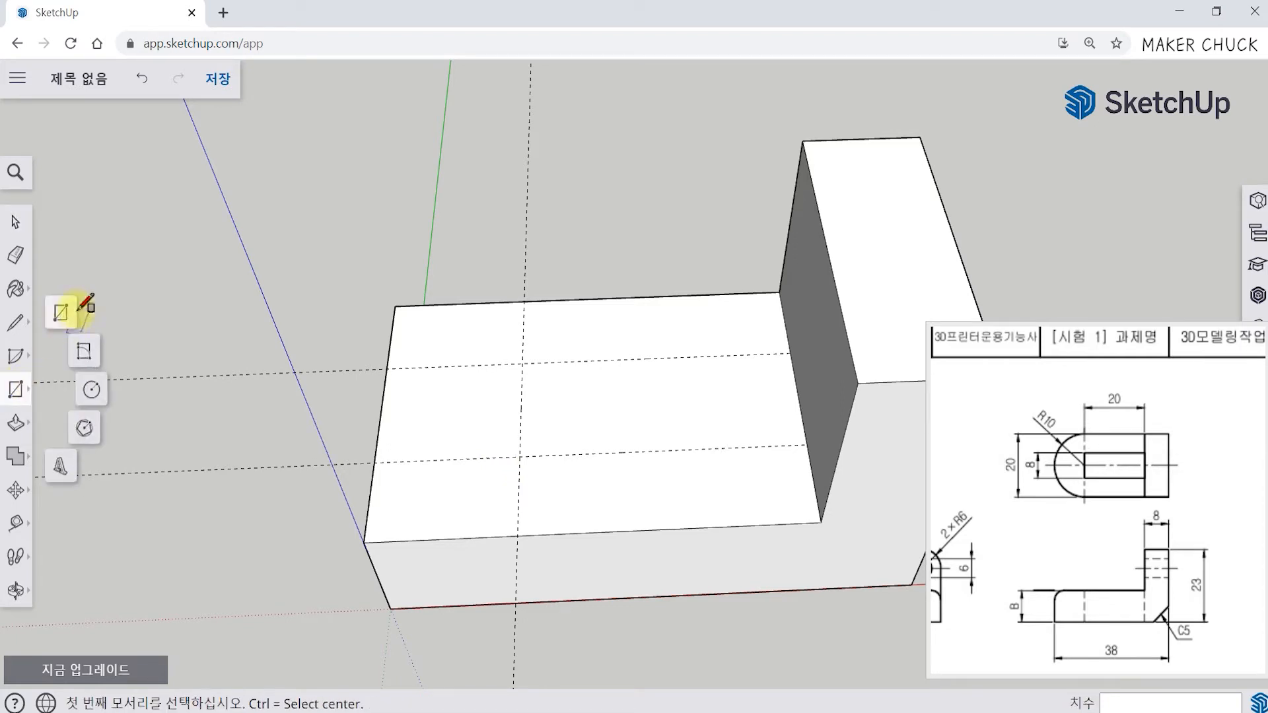
left_click(58, 320)
middle_click_drag(566, 425, 555, 467)
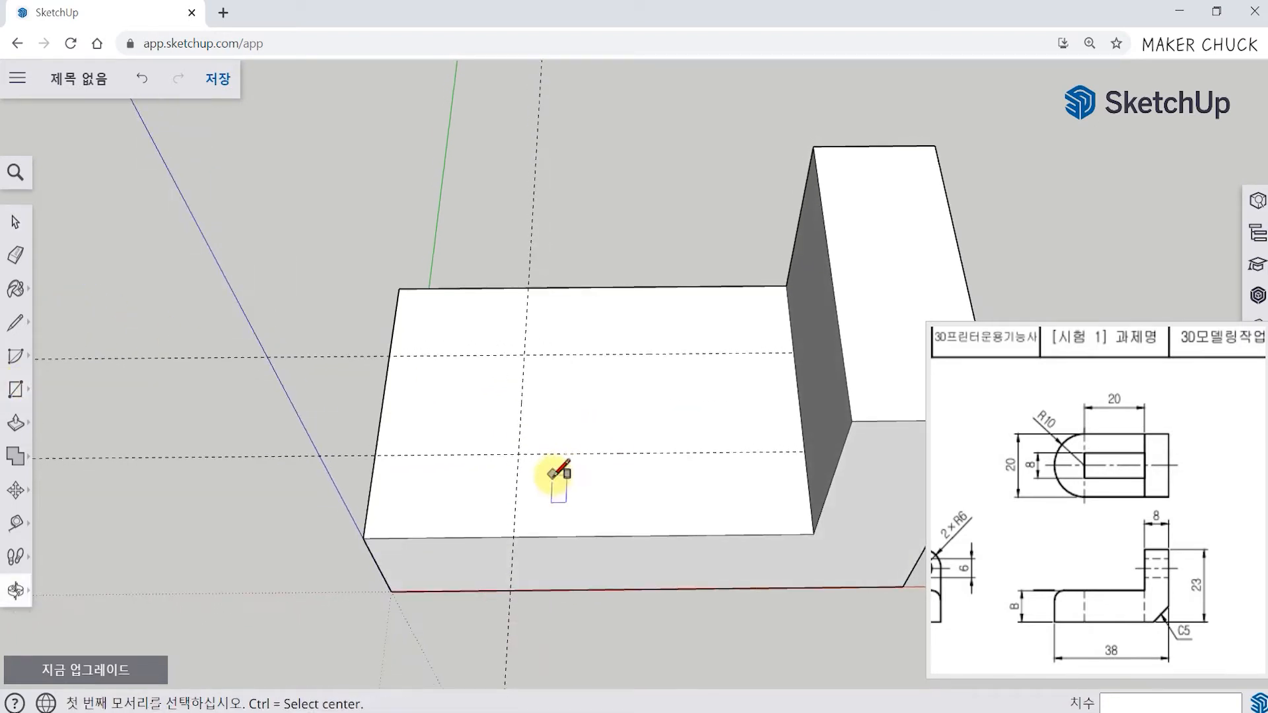
left_click(524, 355)
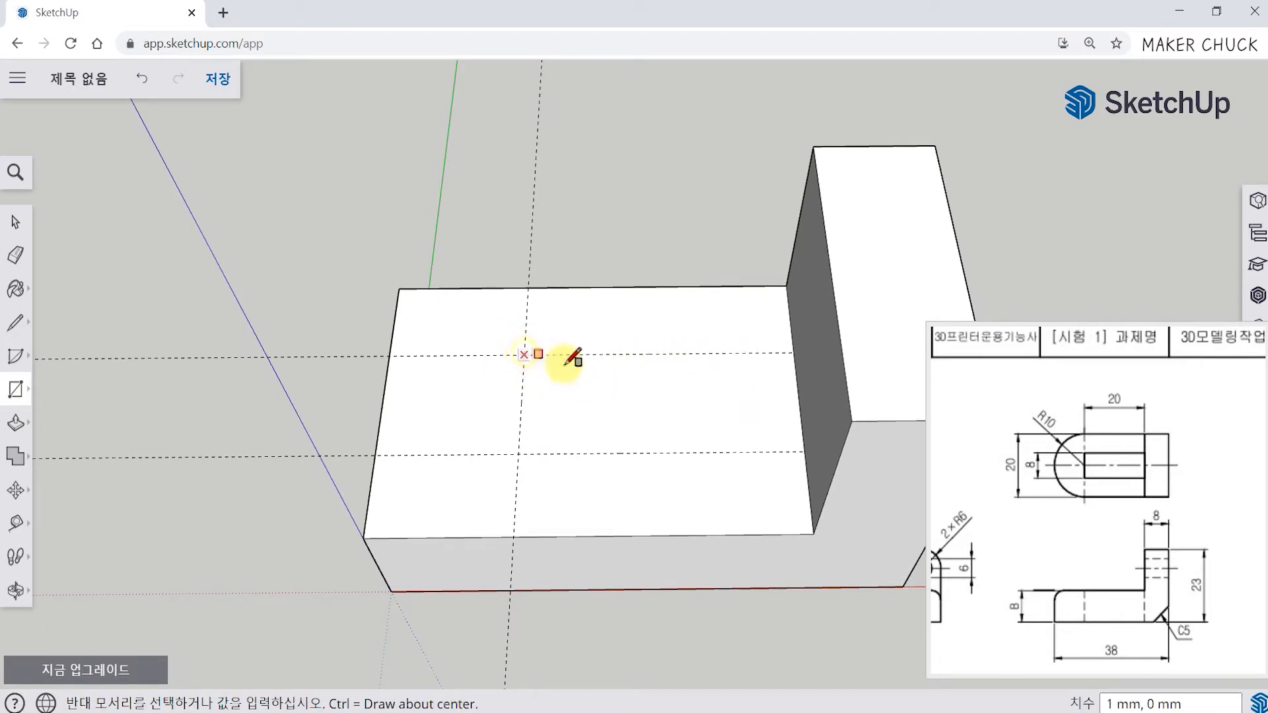
left_click(804, 452)
Try to extrude the slot rectangle 1 mm with Push/Pull, and undo the attempt
middle_click_drag(645, 608, 885, 568)
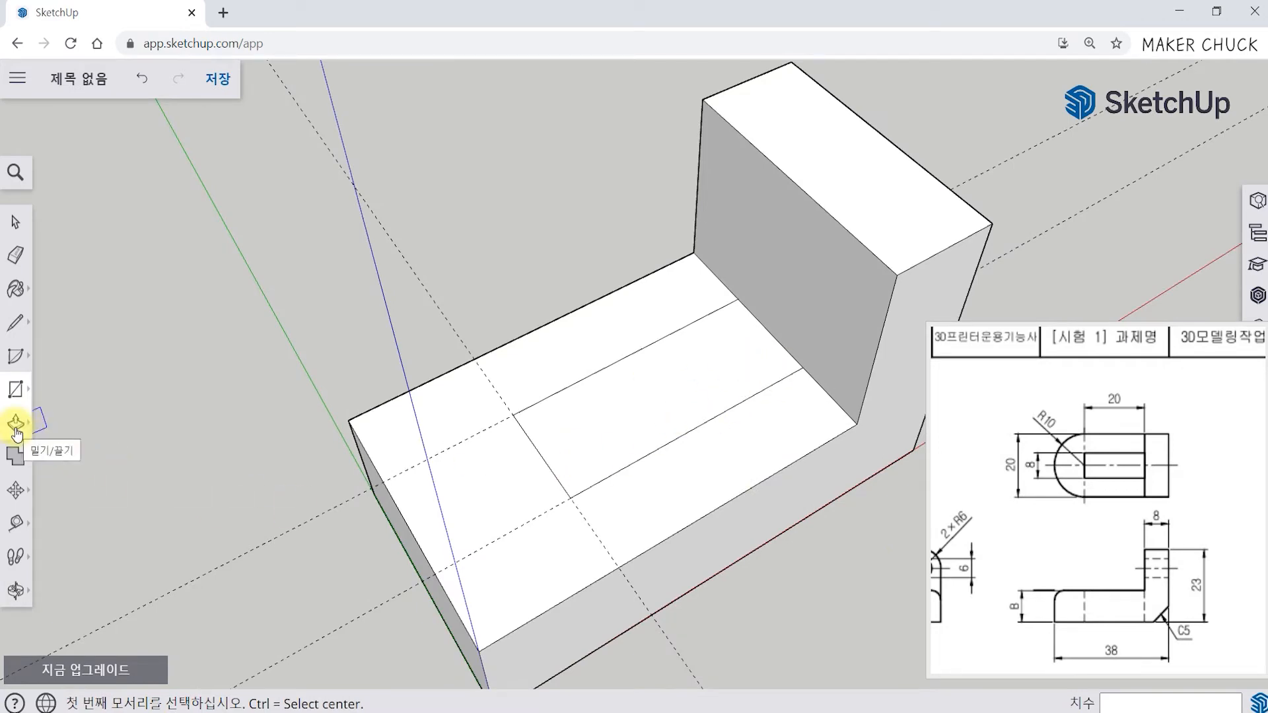
left_click(16, 426)
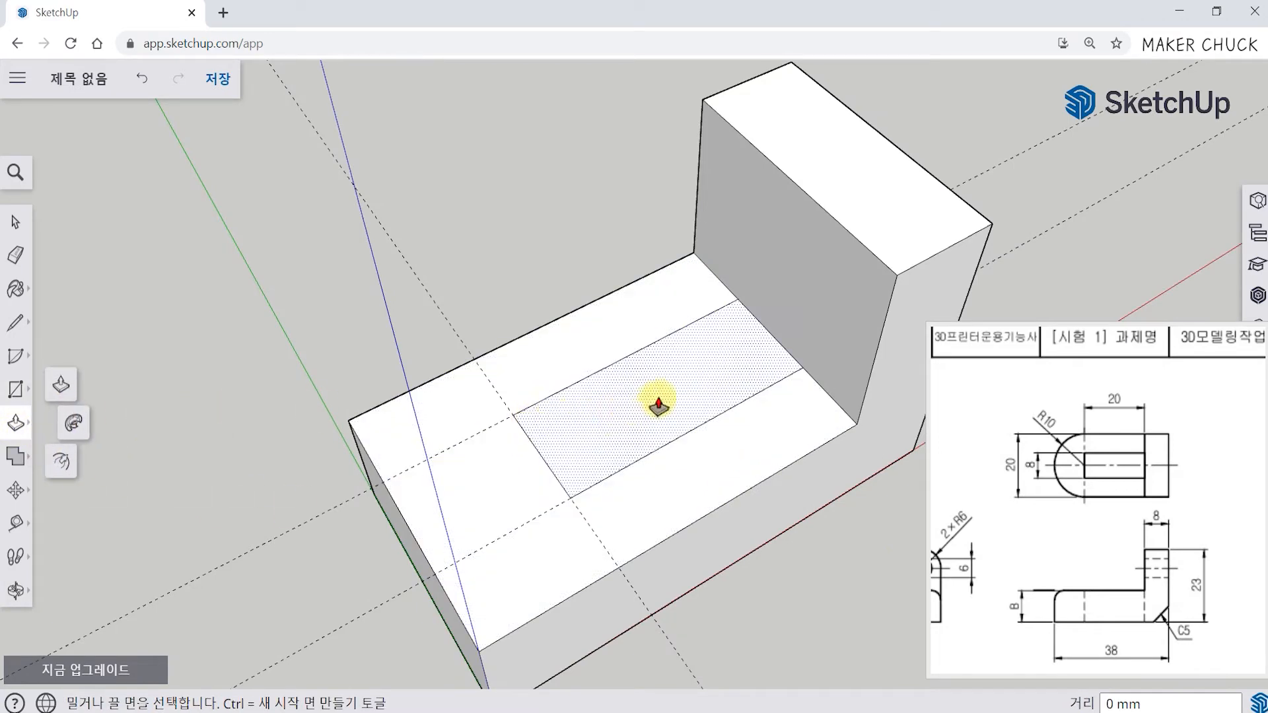
left_click(609, 391)
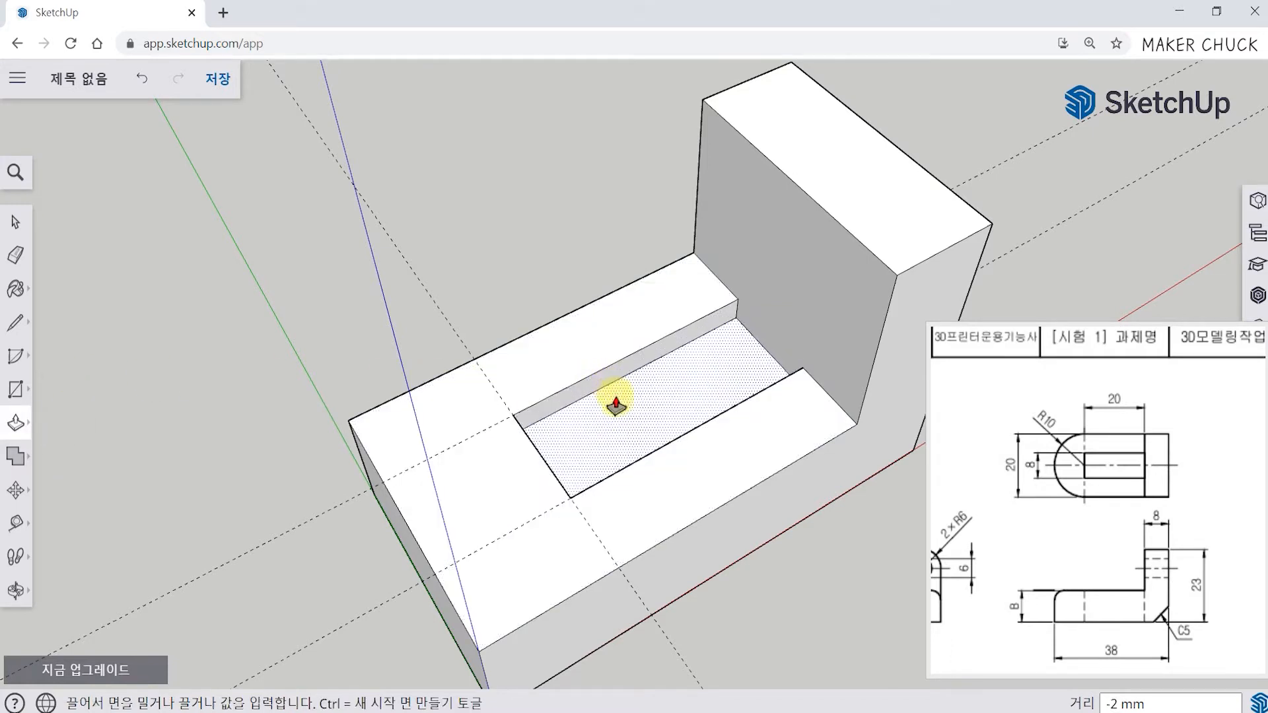
type("1")
key("Return")
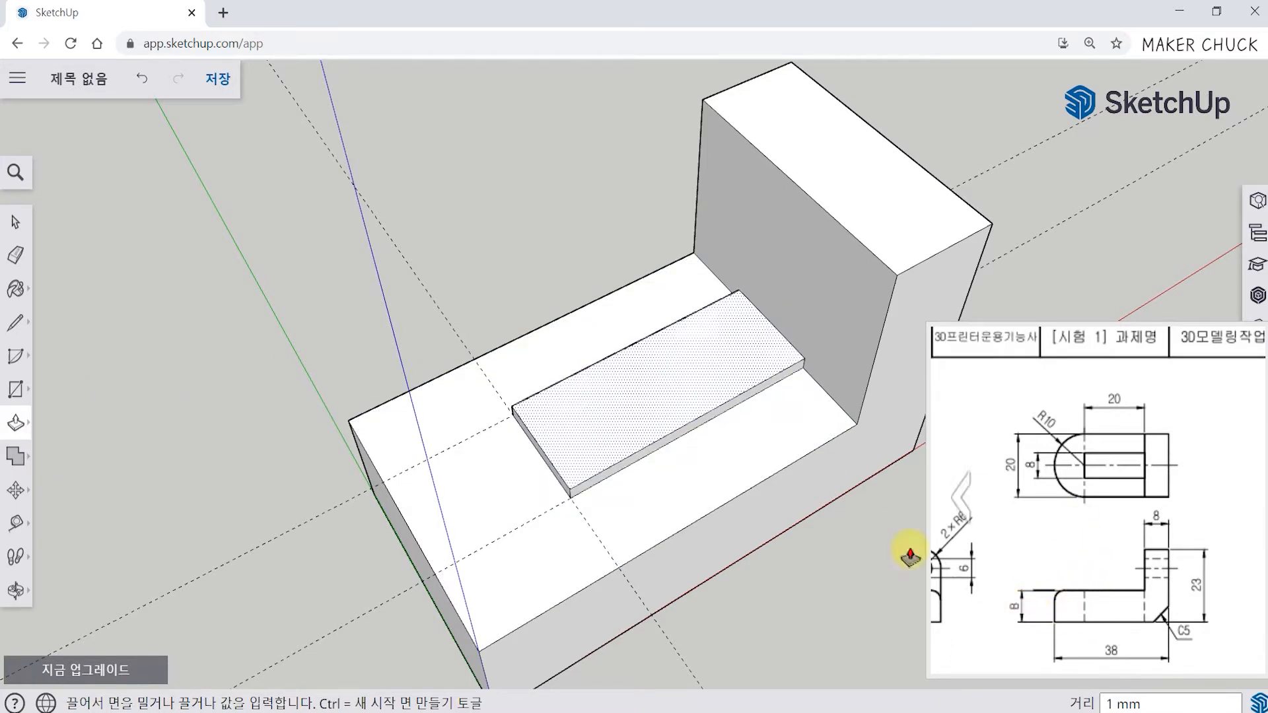
left_click(703, 405)
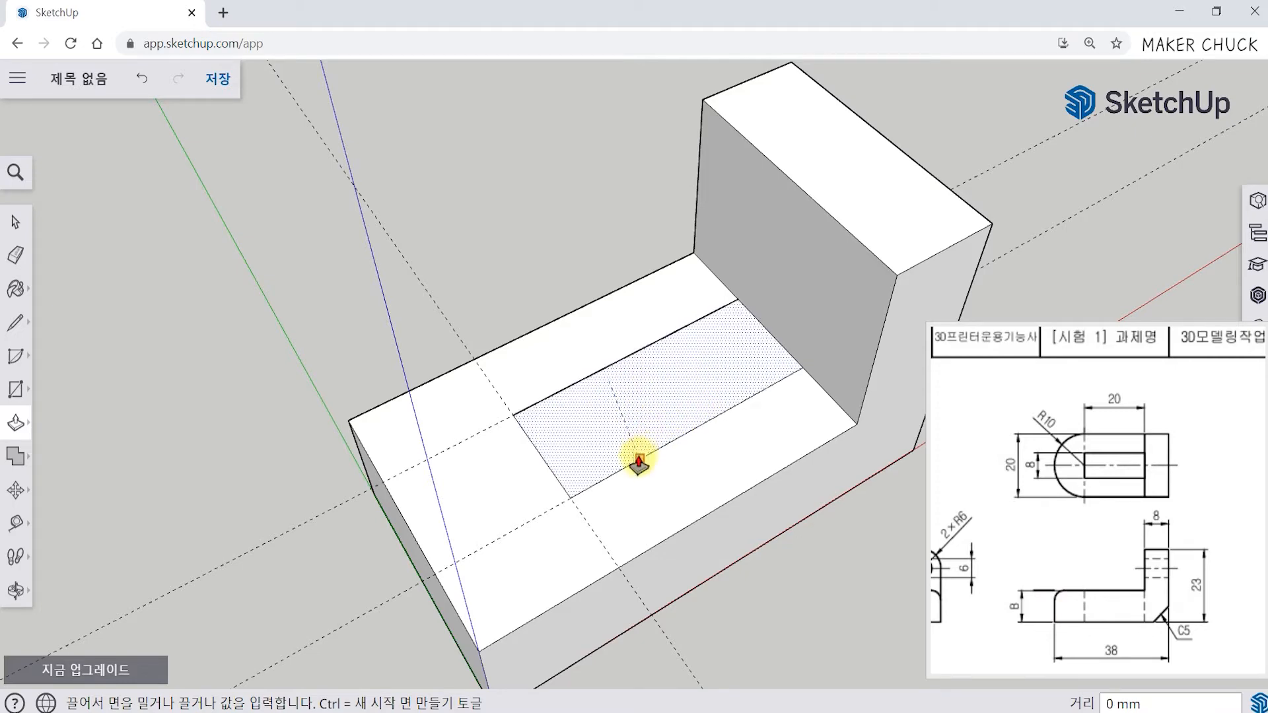
left_click(612, 455)
middle_click_drag(615, 490, 731, 473)
key("ctrl+z")
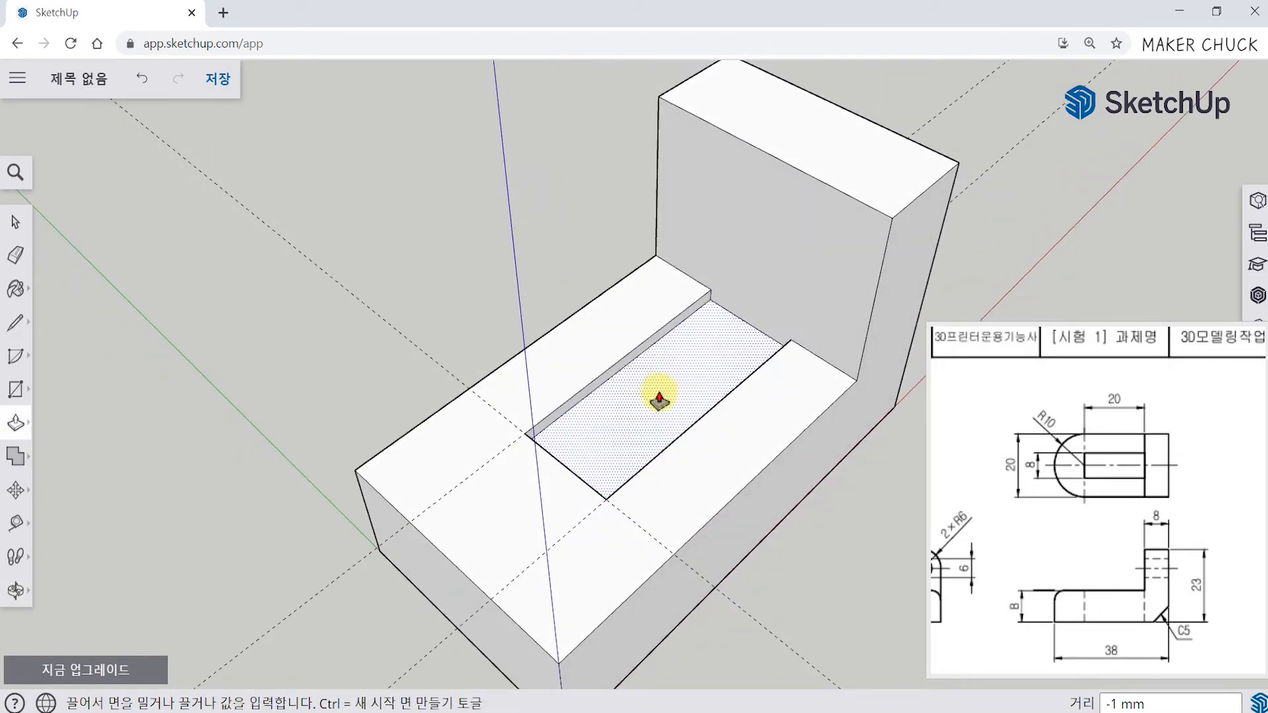
Cut the slot rectangle through the full thickness of the base to its underside with Push/Pull
left_click(736, 518)
middle_click_drag(835, 624, 714, 405)
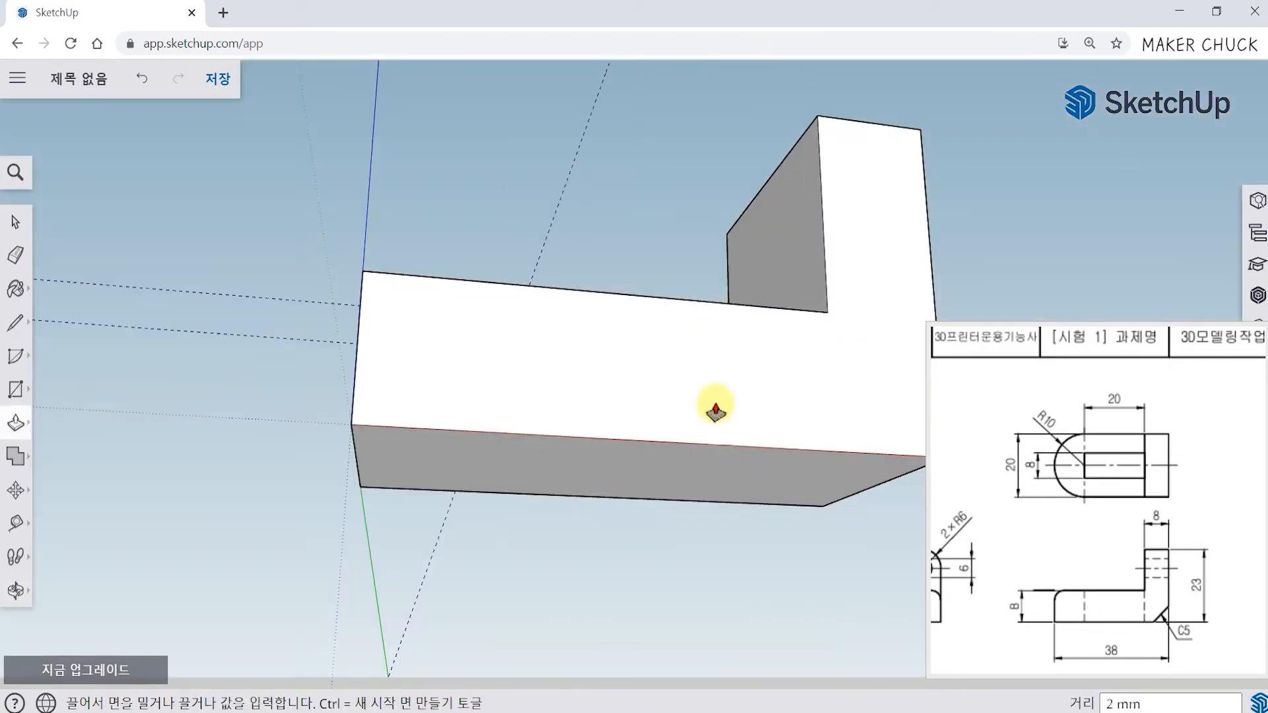
middle_click_drag(719, 504, 377, 299)
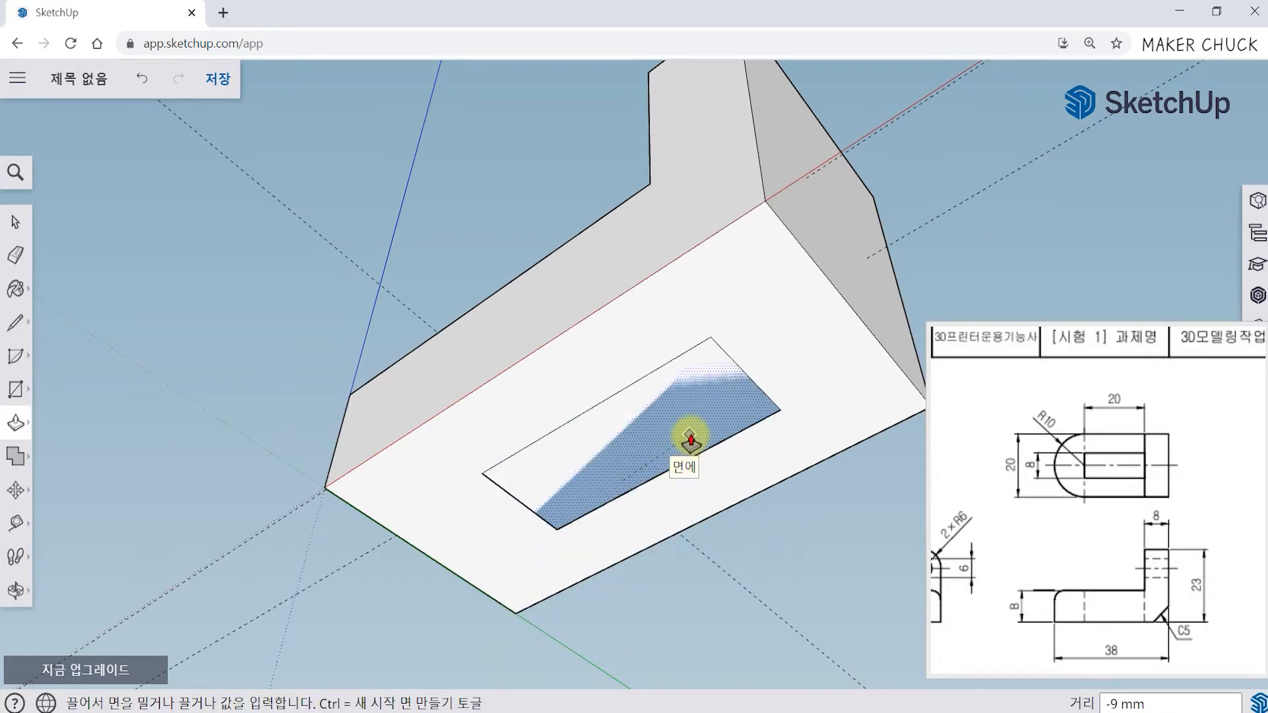
left_click(690, 439)
Compare the open slot with part 1's isometric, top and side views in the reference drawing, including the rounded end
mouse_move(376, 603)
middle_mouse_down()
mouse_move(368, 335)
mouse_move(479, 470)
mouse_move(687, 572)
mouse_move(680, 490)
mouse_move(728, 637)
mouse_move(725, 528)
middle_mouse_up()
mouse_move(1214, 644)
left_mouse_down()
mouse_move(1065, 602)
mouse_move(1047, 618)
left_mouse_up()
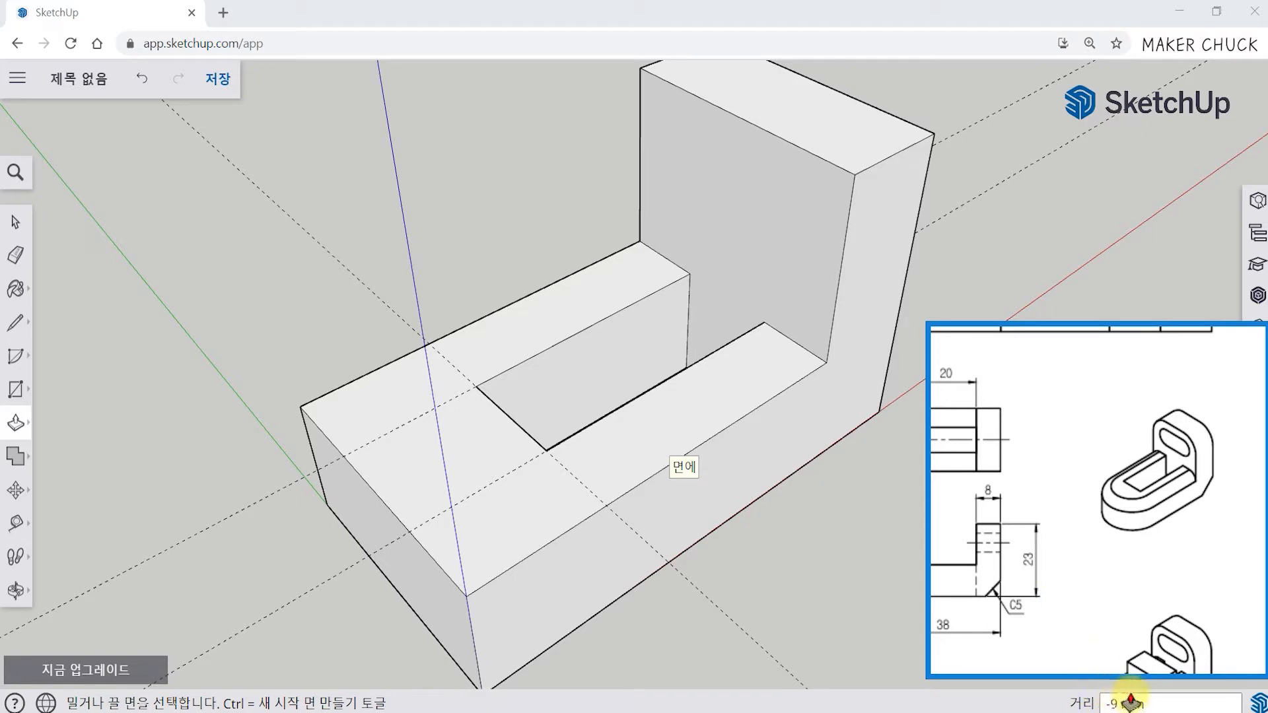
middle_click_drag(725, 498, 740, 536)
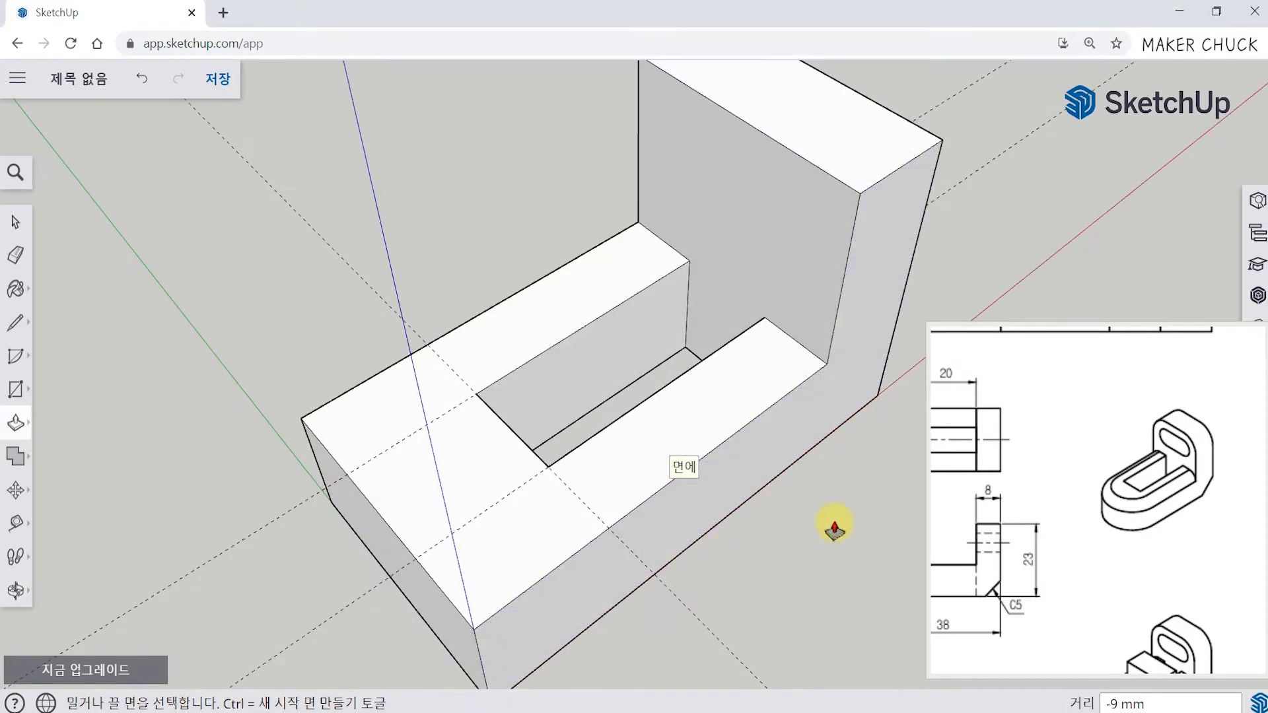
left_click(1148, 525)
scroll(1145, 518, "up", 3)
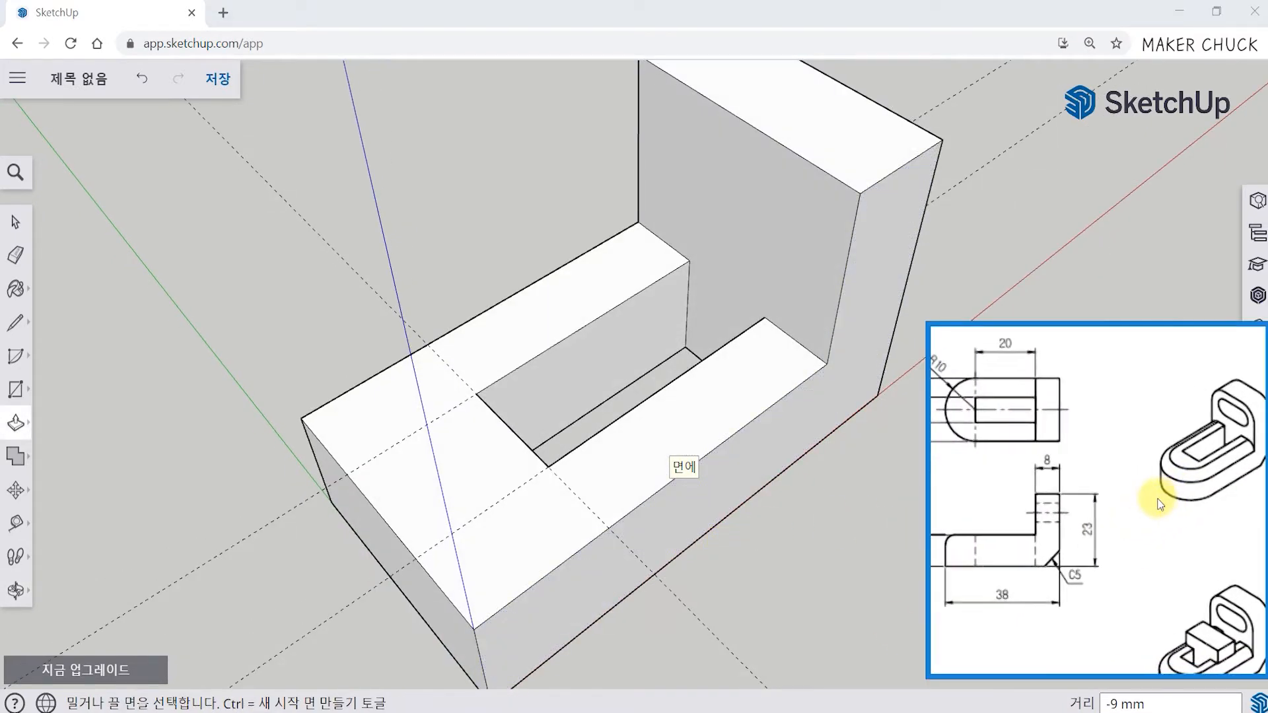
left_click_drag(1142, 513, 1189, 523)
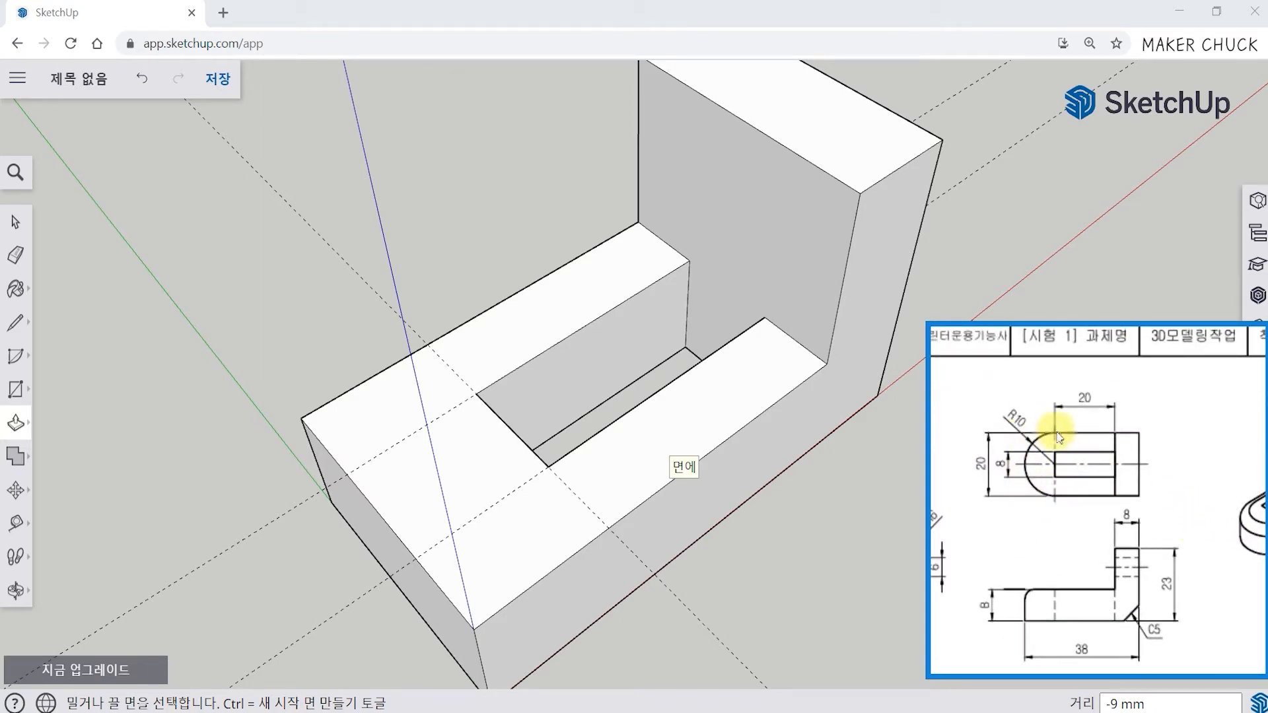
mouse_move(807, 453)
middle_mouse_down()
mouse_move(759, 547)
mouse_move(688, 482)
middle_mouse_up()
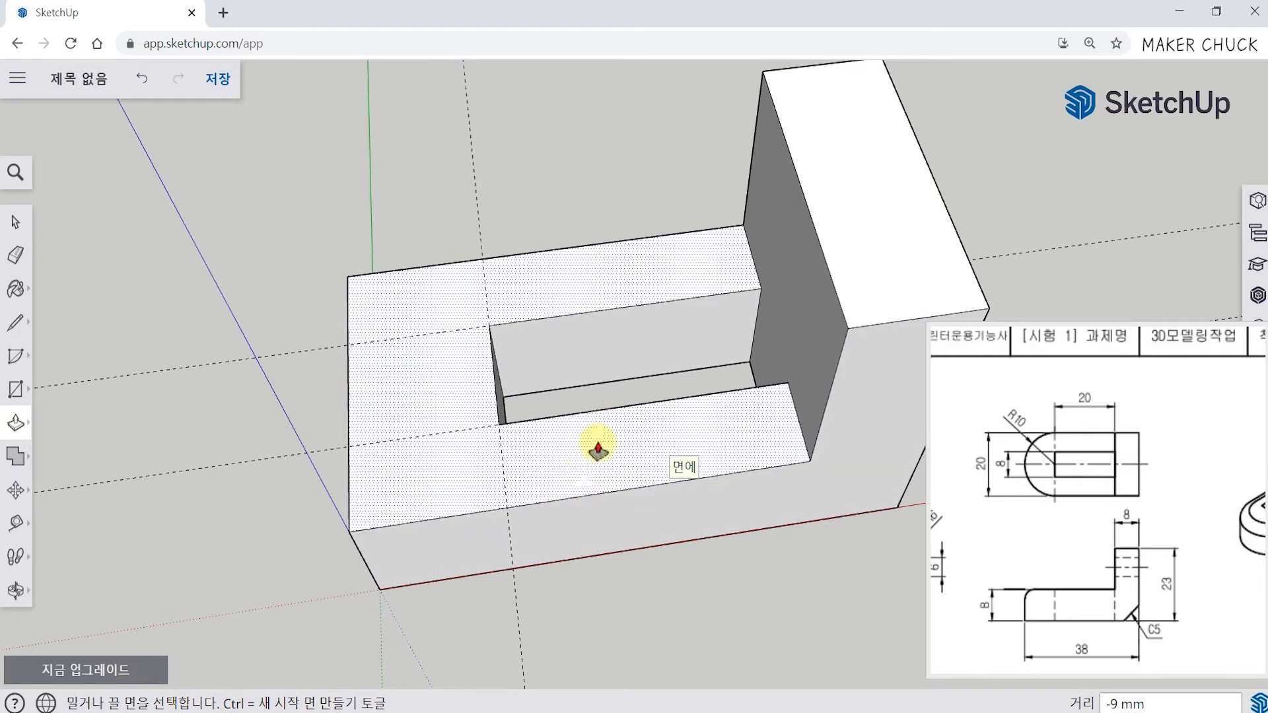
Draw an R10 half-circle arc on the base's top face, from long edge to long edge along the cross guide, bulging to the free end
middle_click_drag(444, 255, 93, 357)
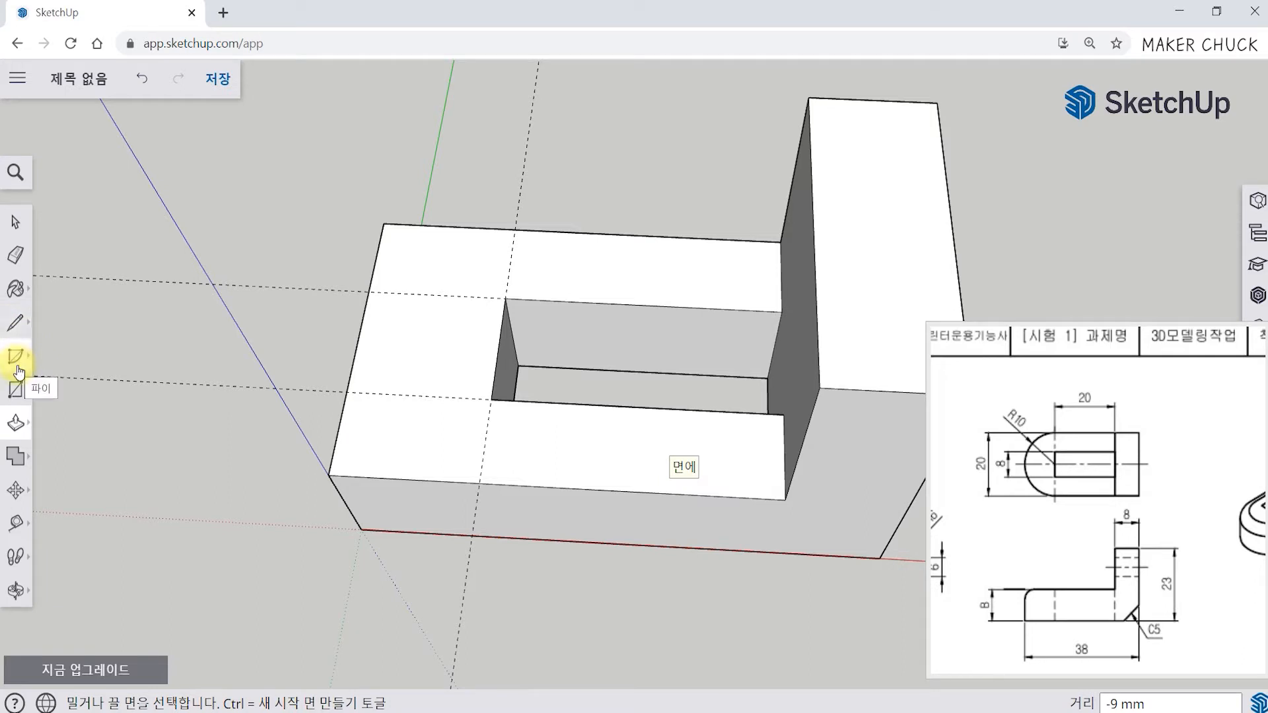
left_click(18, 367)
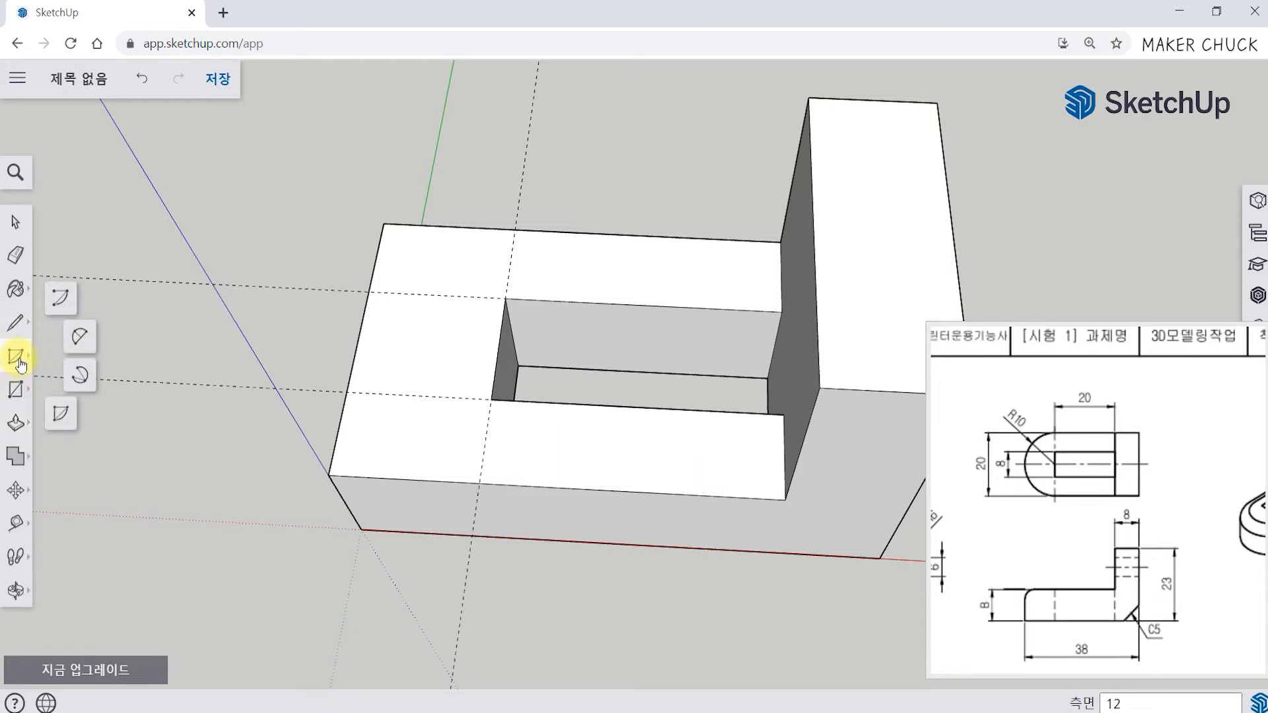
left_click(77, 339)
middle_click_drag(198, 350, 518, 308)
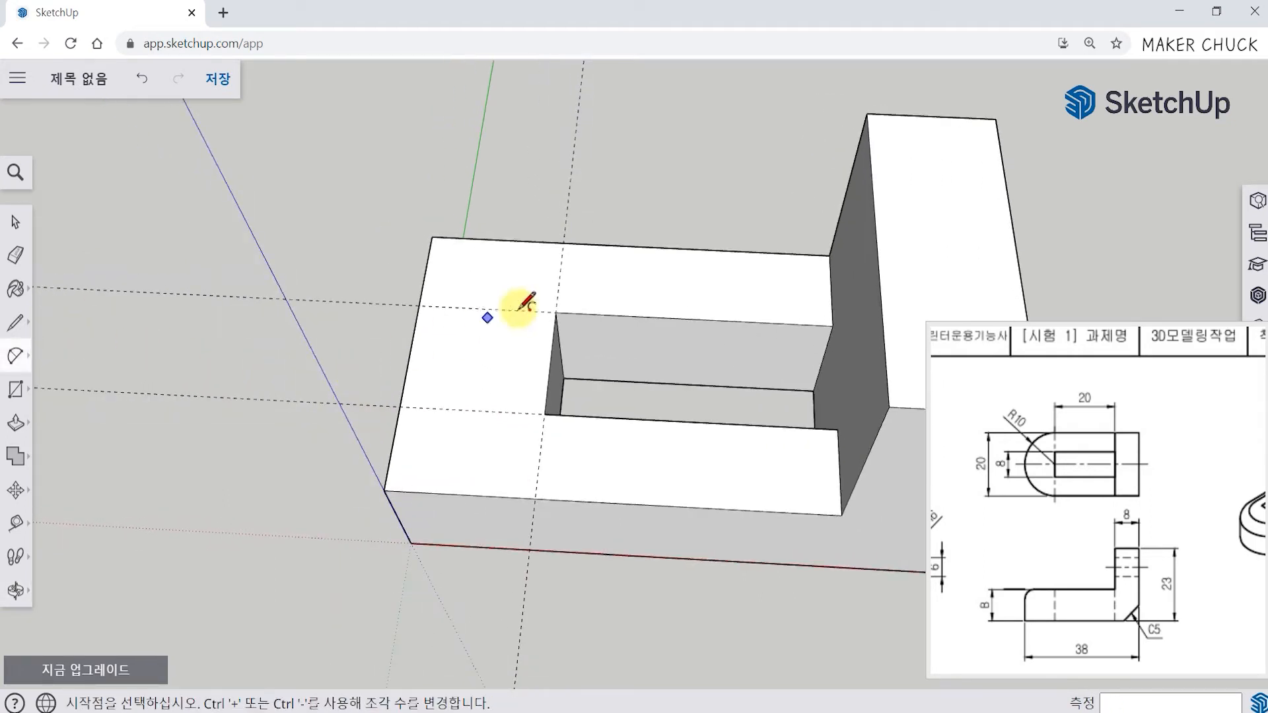
left_click(562, 242)
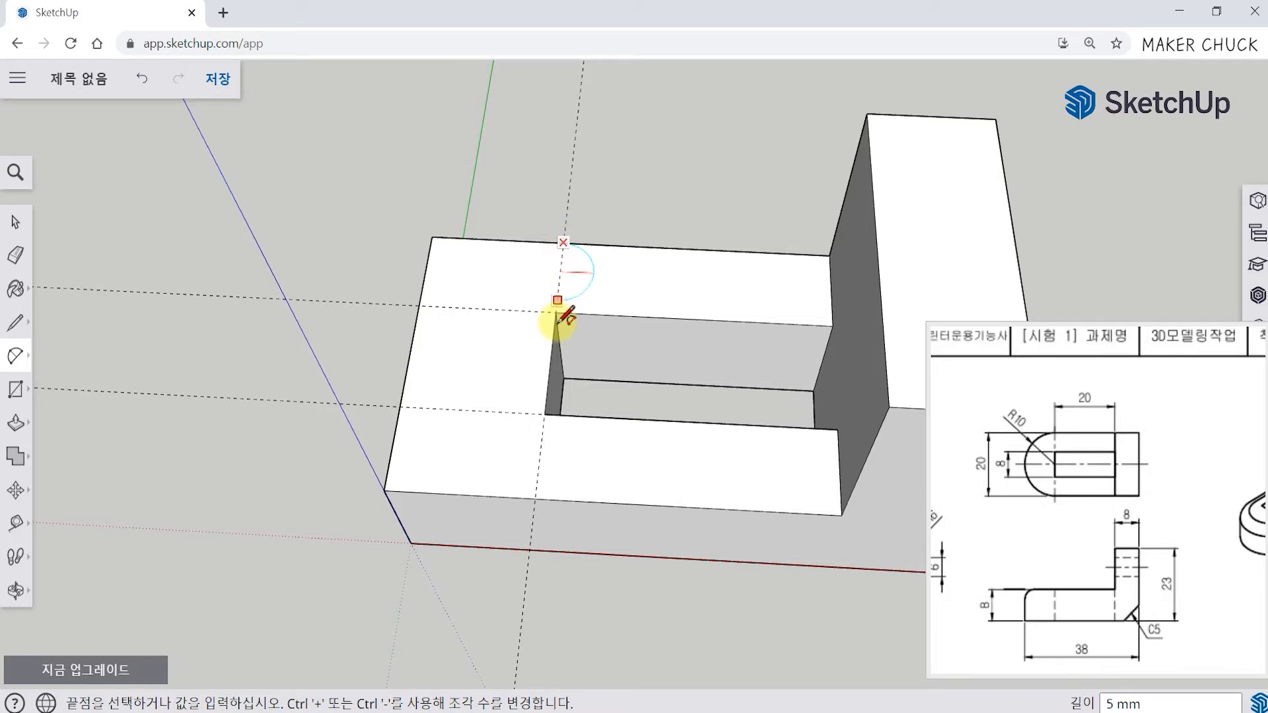
left_click(535, 498)
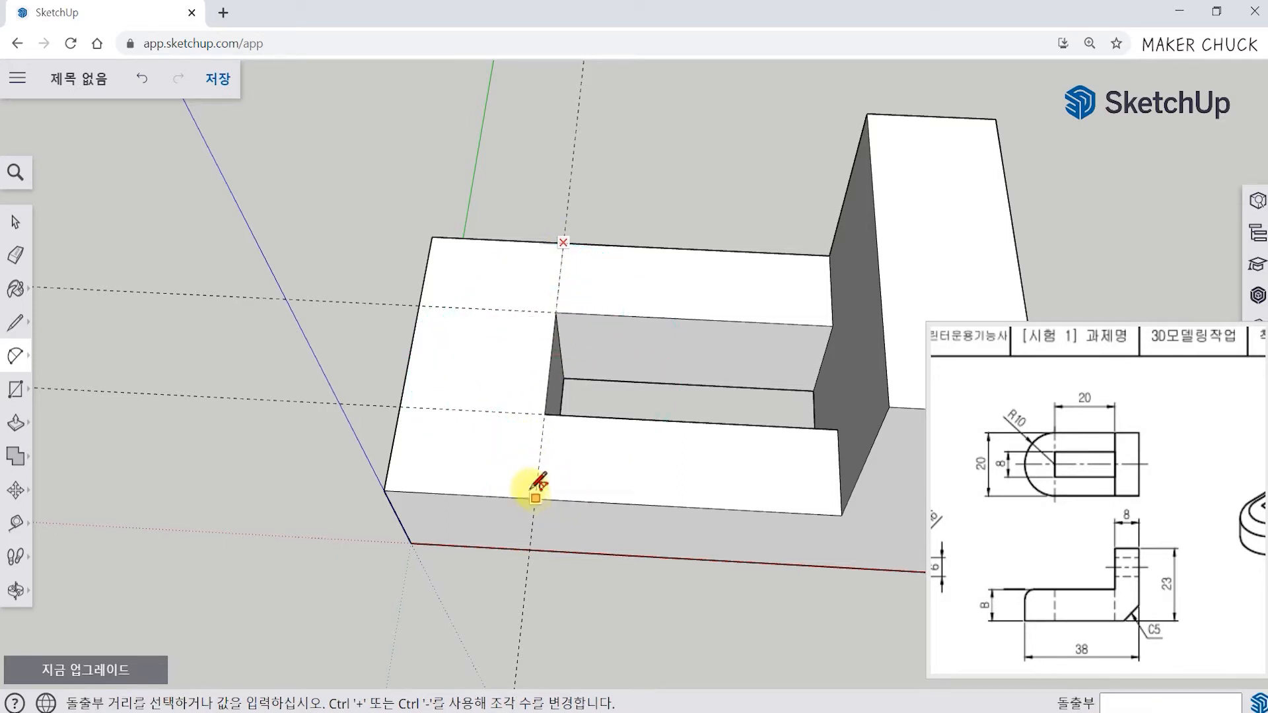
left_click(419, 343)
Cut away both corner pieces outside the arc through the full base thickness with Push/Pull, leaving a rounded end
middle_click_drag(722, 603, 651, 512)
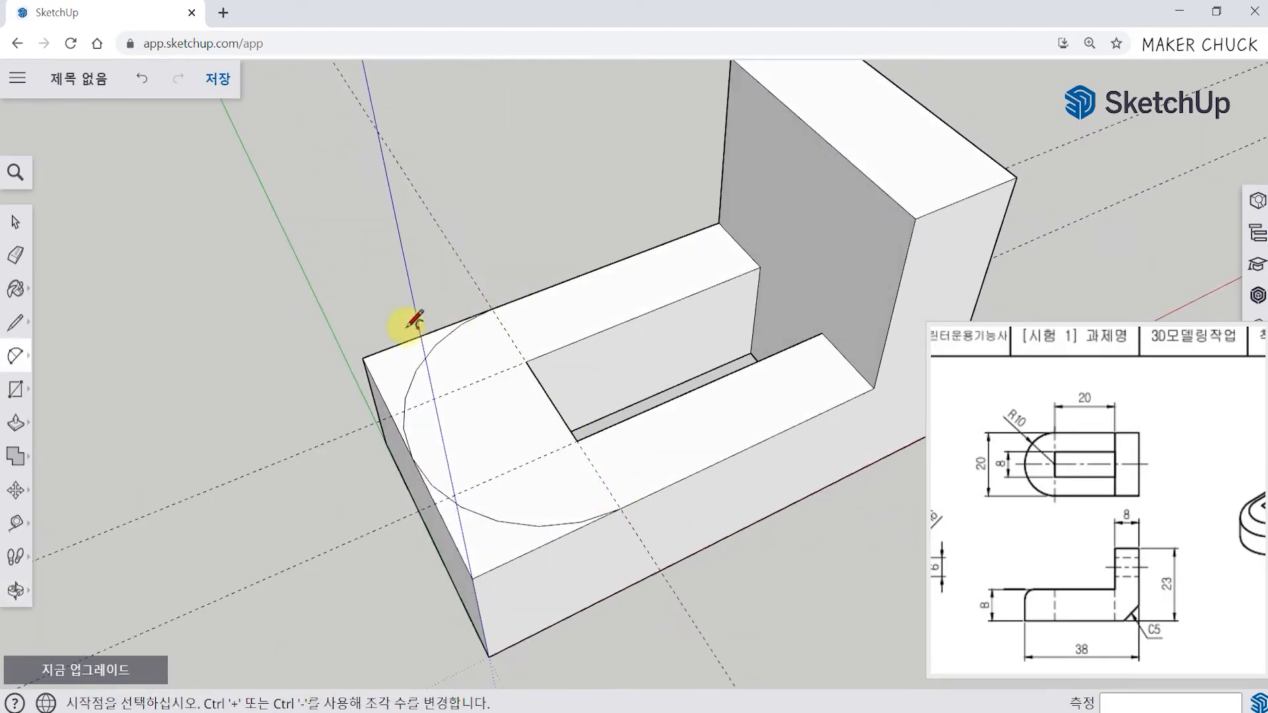
middle_click_drag(517, 578, 467, 453)
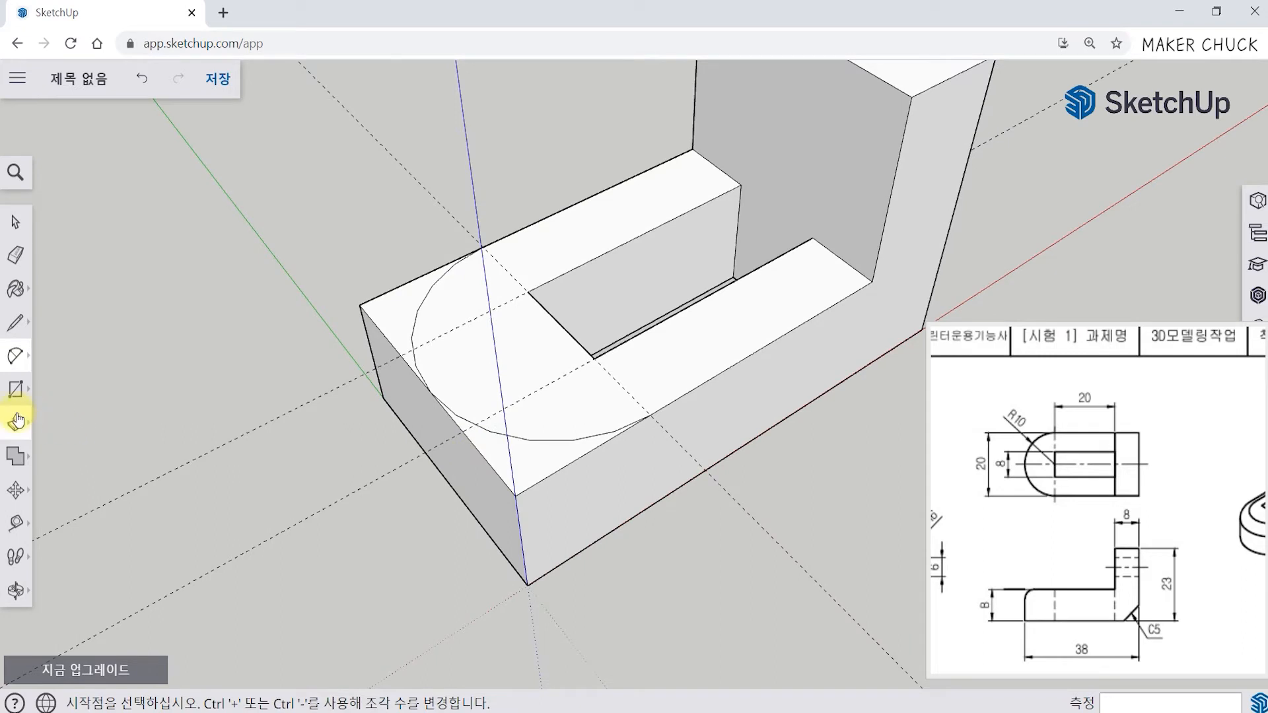
left_click(18, 421)
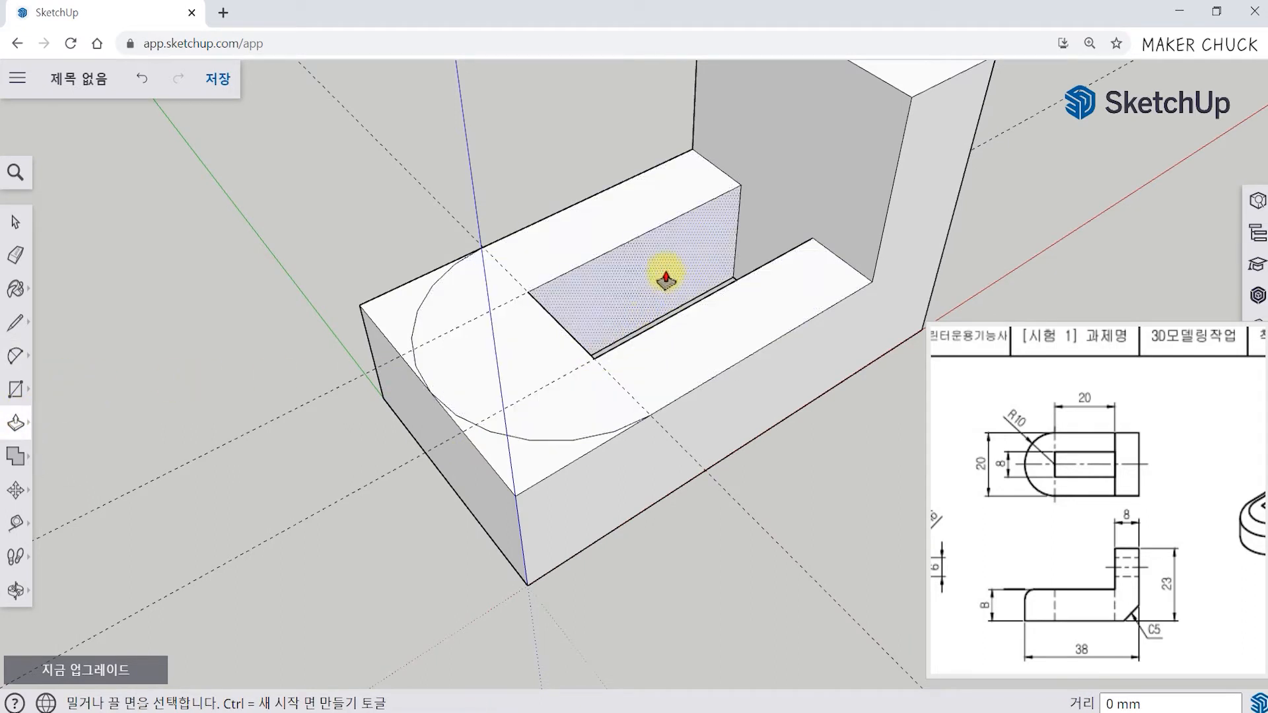
left_click(547, 461)
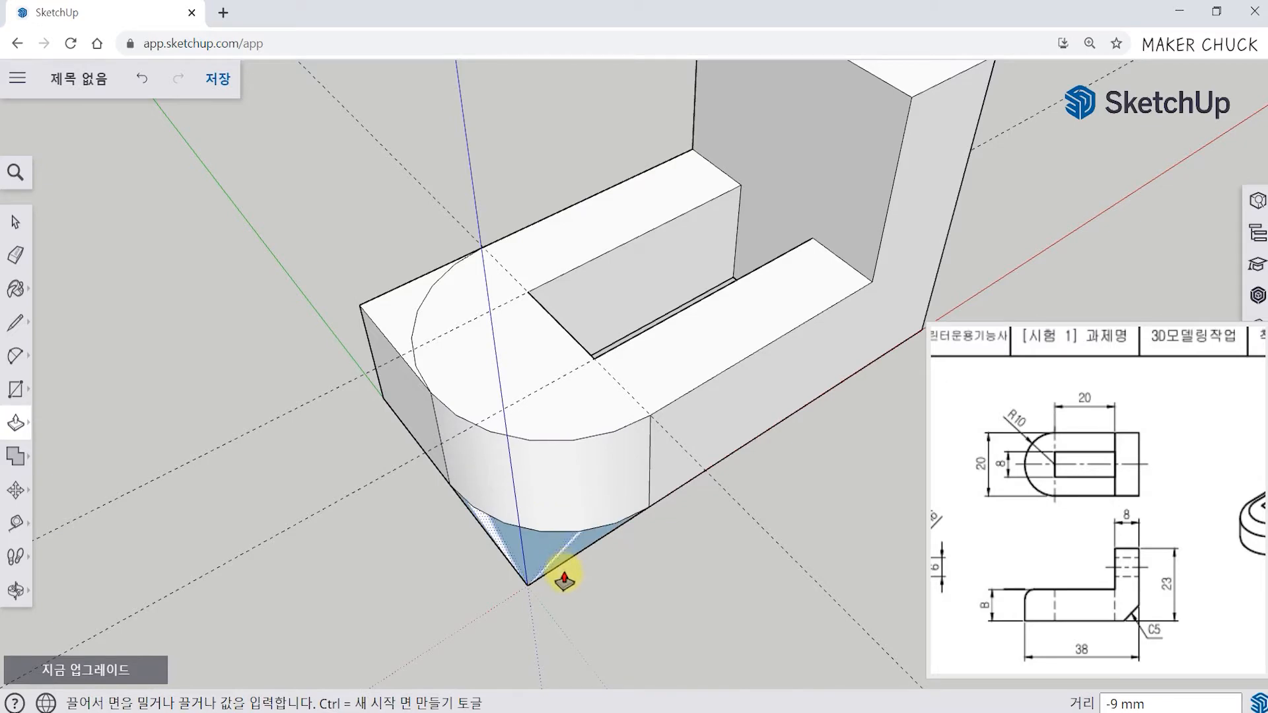
left_click(569, 584)
middle_click_drag(249, 547, 410, 517)
left_click(380, 370)
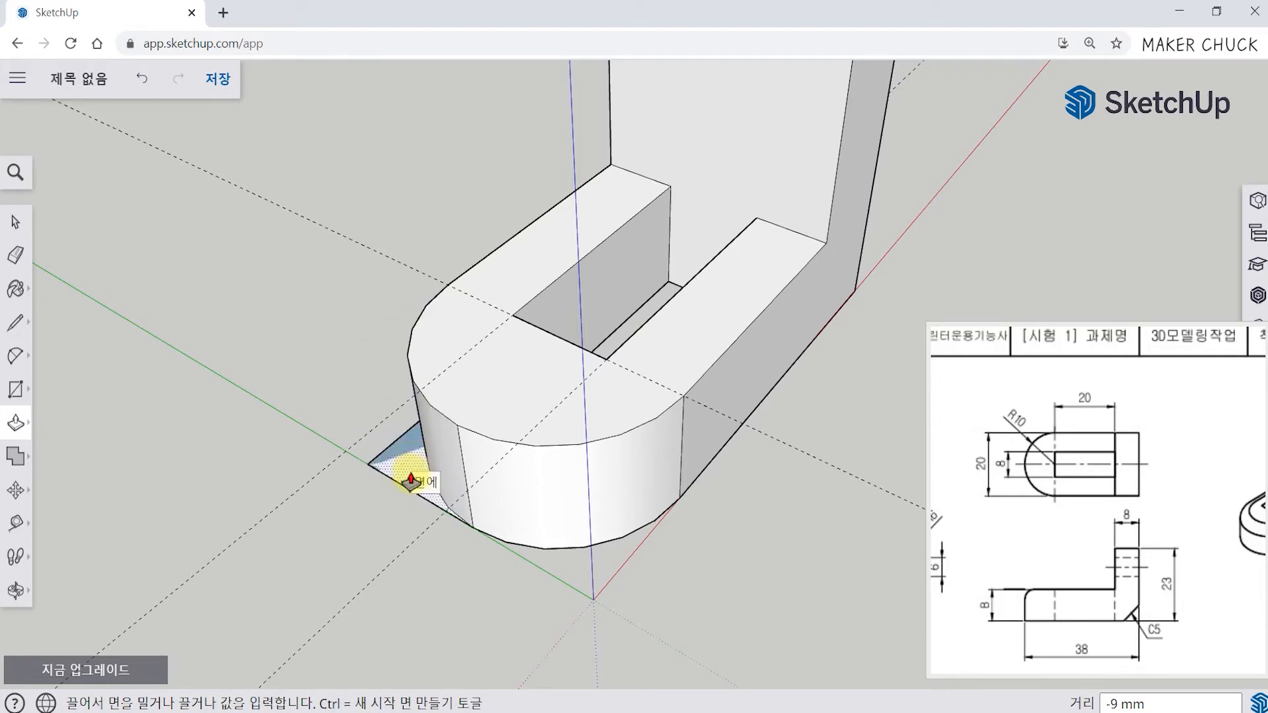
left_click(410, 480)
Examine the reference drawing's note on unspecified rounds and part 1's isometric view, comparing them with the rounded body
middle_click_drag(726, 612, 740, 456)
mouse_move(790, 401)
middle_mouse_down()
mouse_move(837, 473)
mouse_move(866, 422)
middle_mouse_up()
left_click_drag(1164, 483, 1083, 497)
scroll(1083, 497, "down", 2)
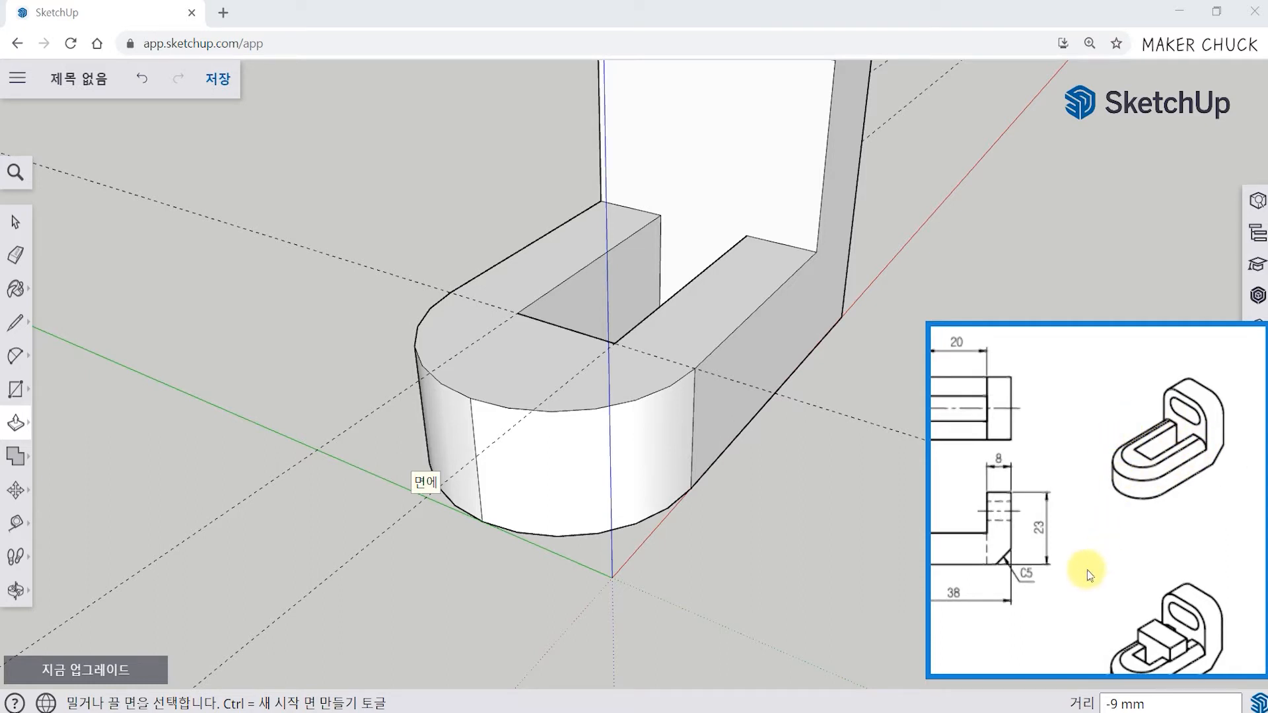
left_click_drag(1052, 666, 1119, 490)
scroll(1122, 495, "down", 5)
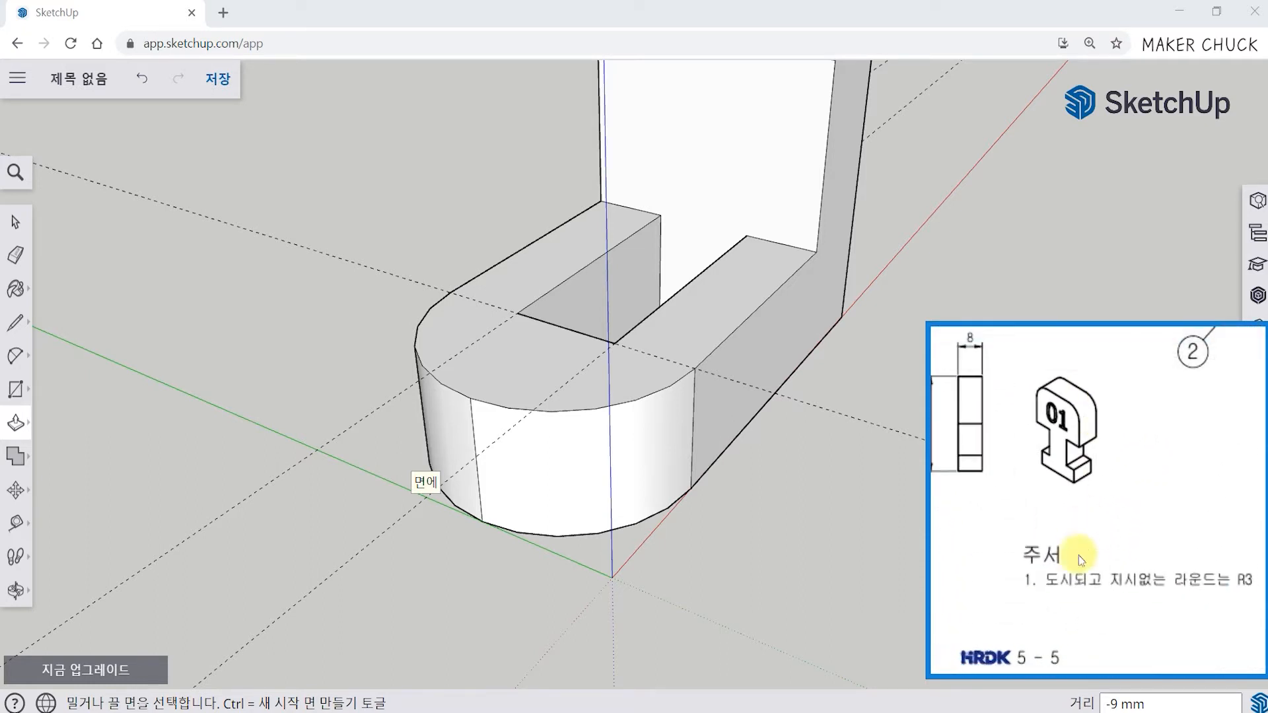
left_click_drag(1127, 562, 1102, 570)
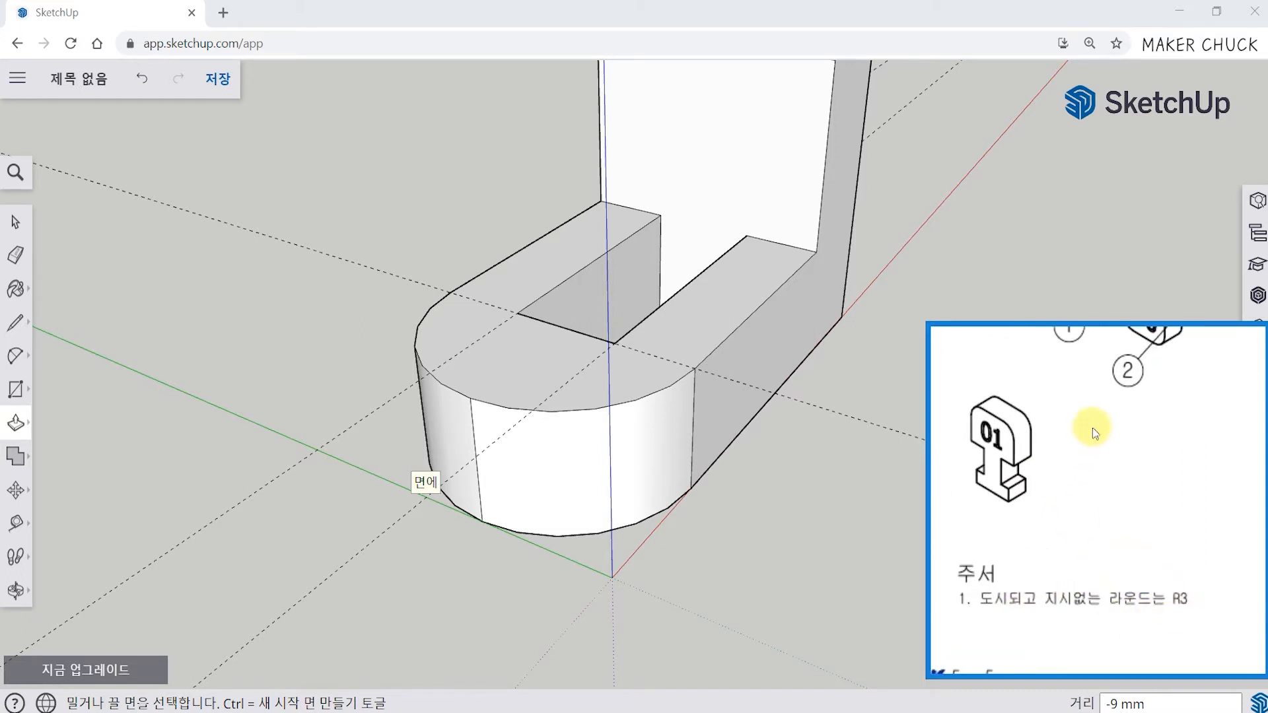
left_click_drag(1093, 403, 1107, 536)
left_click_drag(1107, 469, 1075, 553)
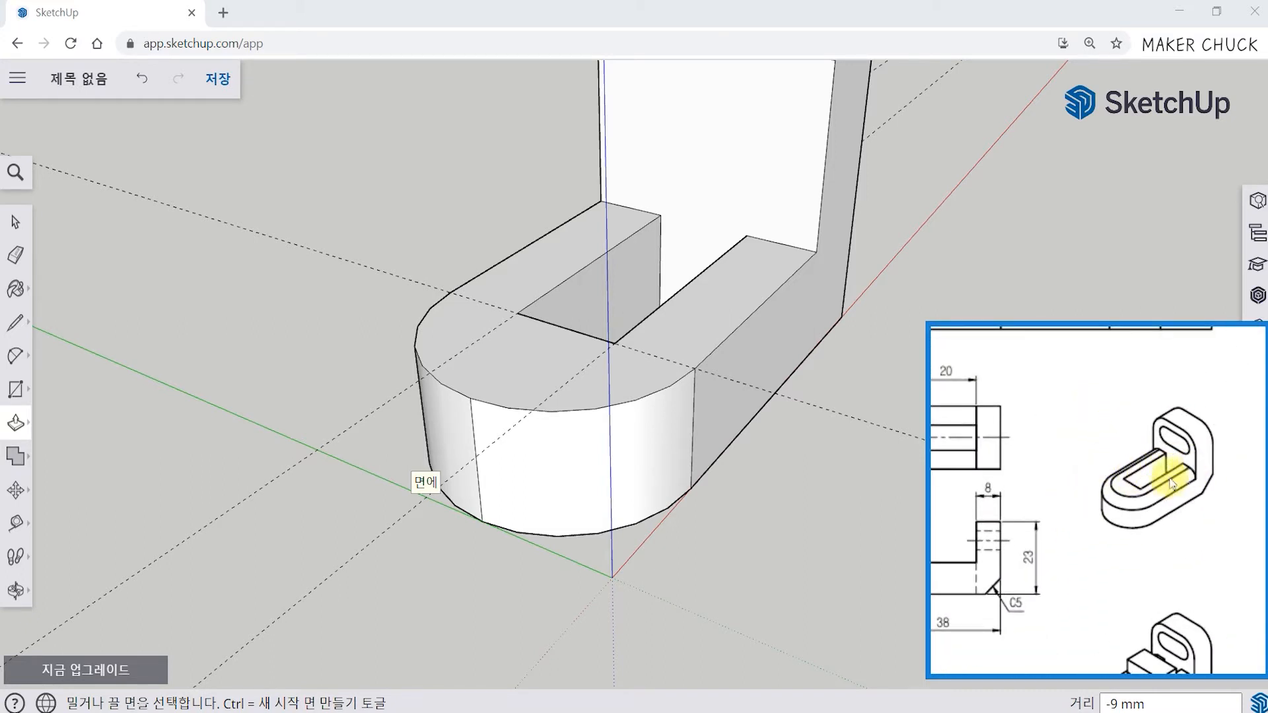
mouse_move(1059, 559)
left_mouse_down()
mouse_move(1167, 547)
mouse_move(1097, 538)
mouse_move(1023, 557)
left_mouse_up()
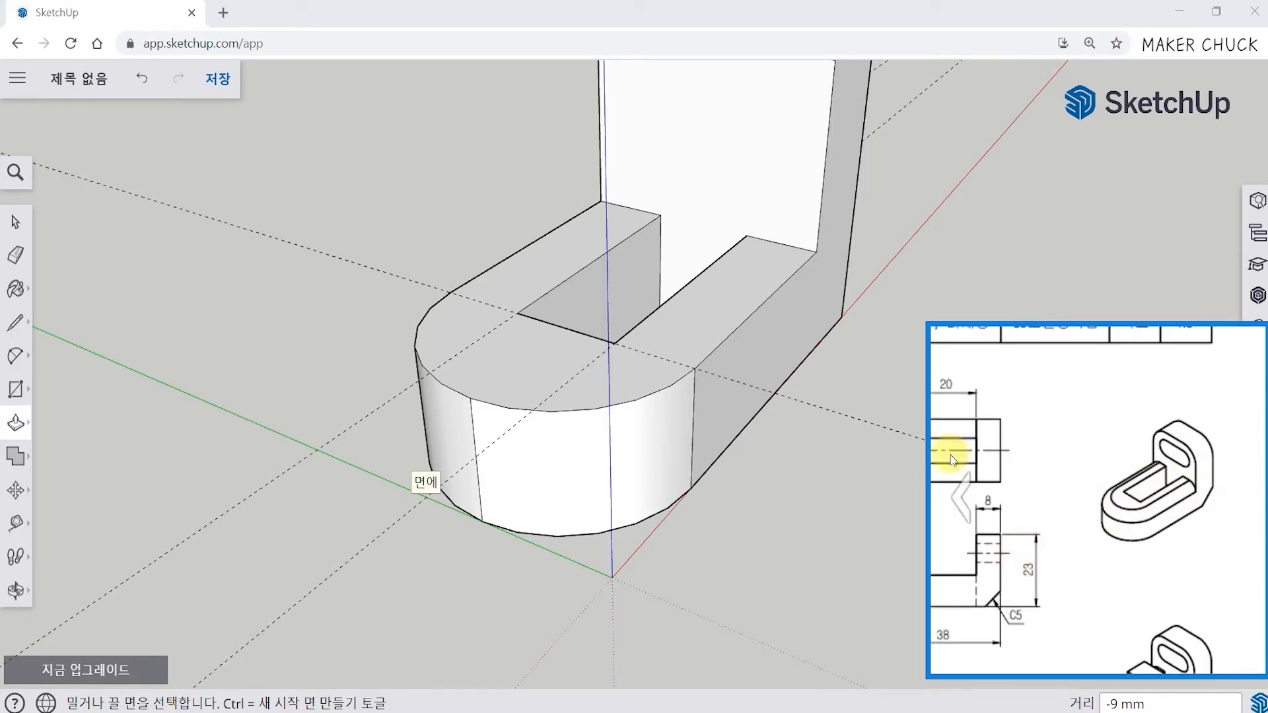
mouse_move(829, 487)
middle_mouse_down()
mouse_move(815, 385)
mouse_move(1061, 509)
mouse_move(860, 474)
mouse_move(838, 440)
middle_mouse_up()
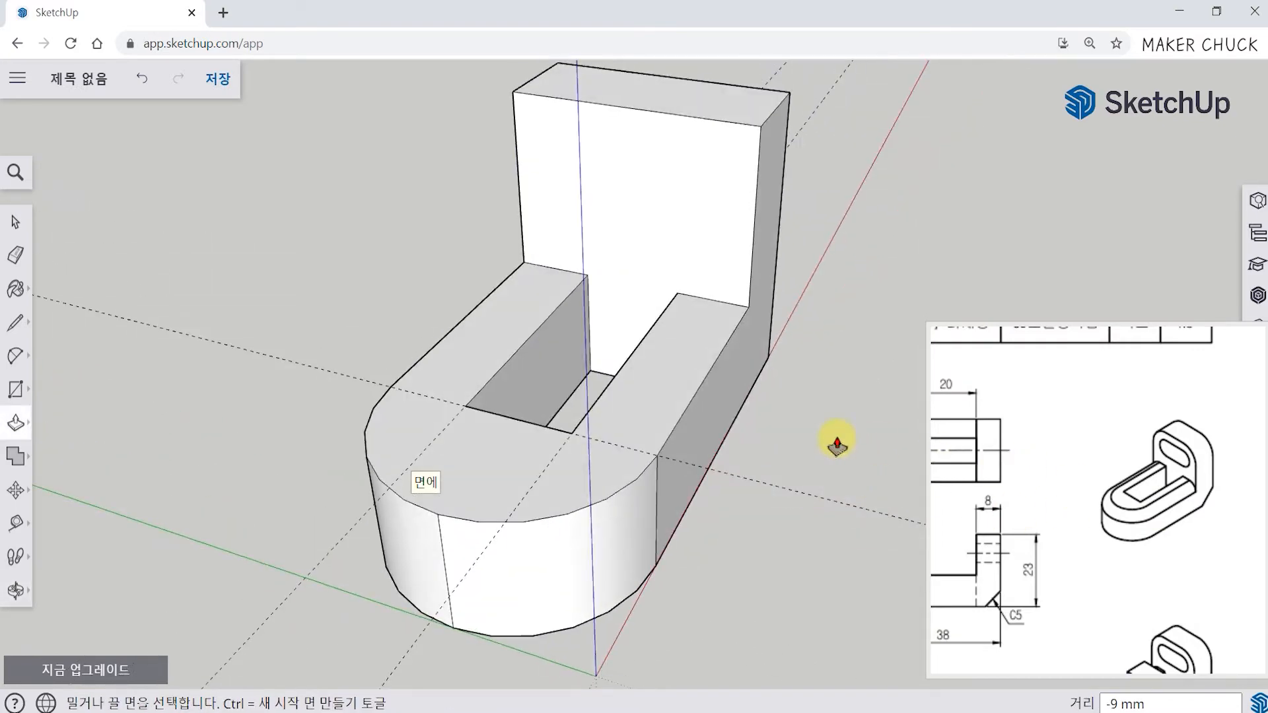
Erase the dashed guide lines crossing the base's top face and rounded end
left_click(22, 254)
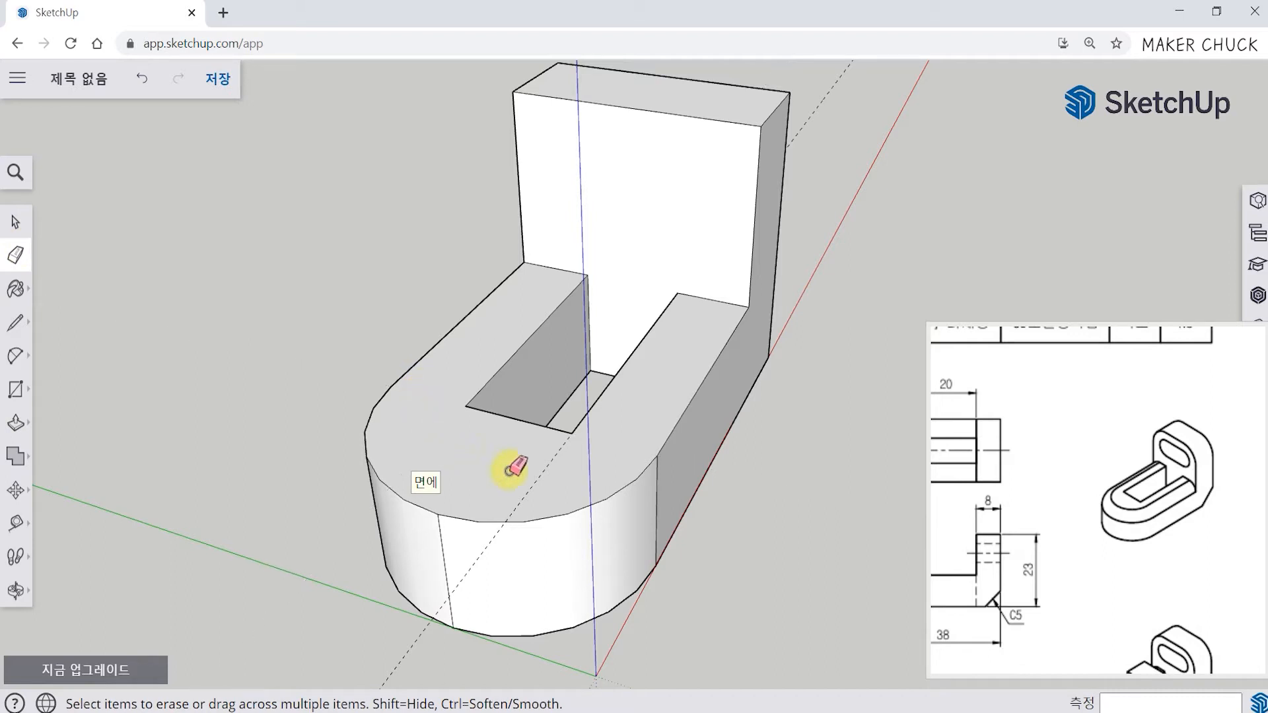
mouse_move(546, 473)
middle_mouse_down()
mouse_move(727, 498)
mouse_move(707, 275)
mouse_move(654, 388)
mouse_move(723, 338)
mouse_move(731, 311)
mouse_move(603, 190)
middle_mouse_up()
middle_click_drag(680, 360, 655, 343)
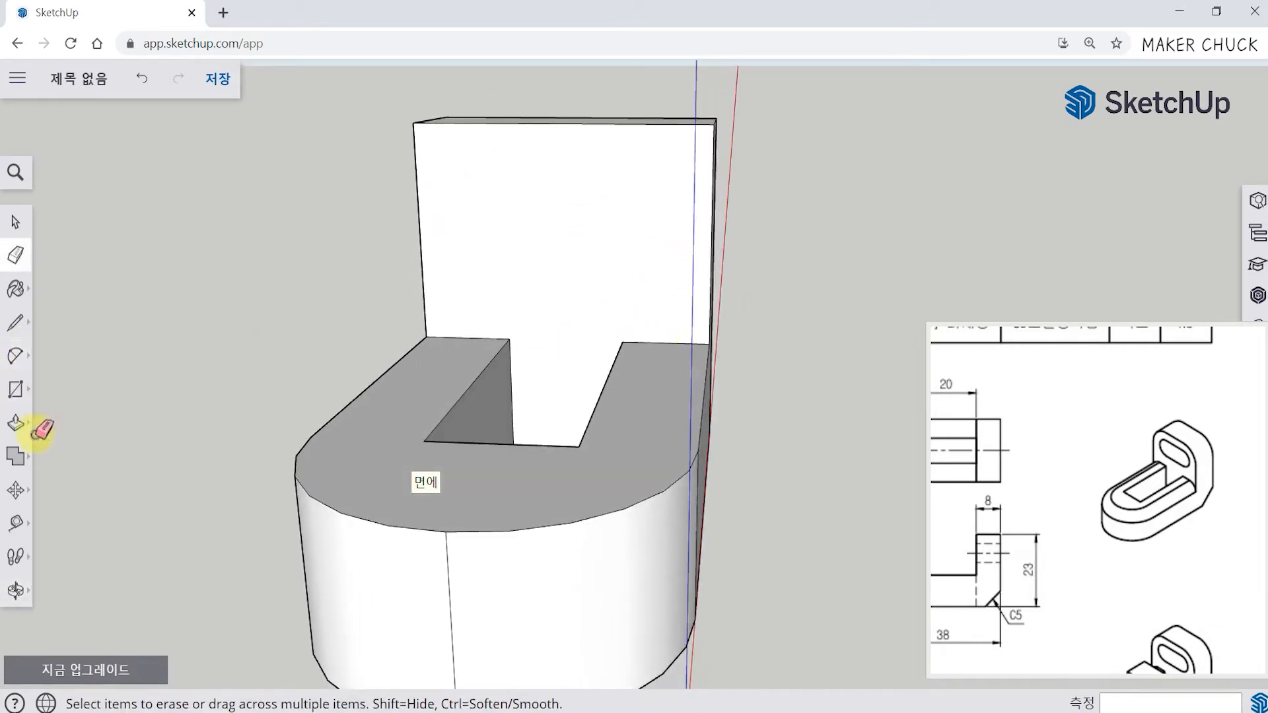
Place guides on the upright wall's front face, 3 mm in from its side edge and 3 mm above the base's top face
left_click(15, 523)
left_click(60, 436)
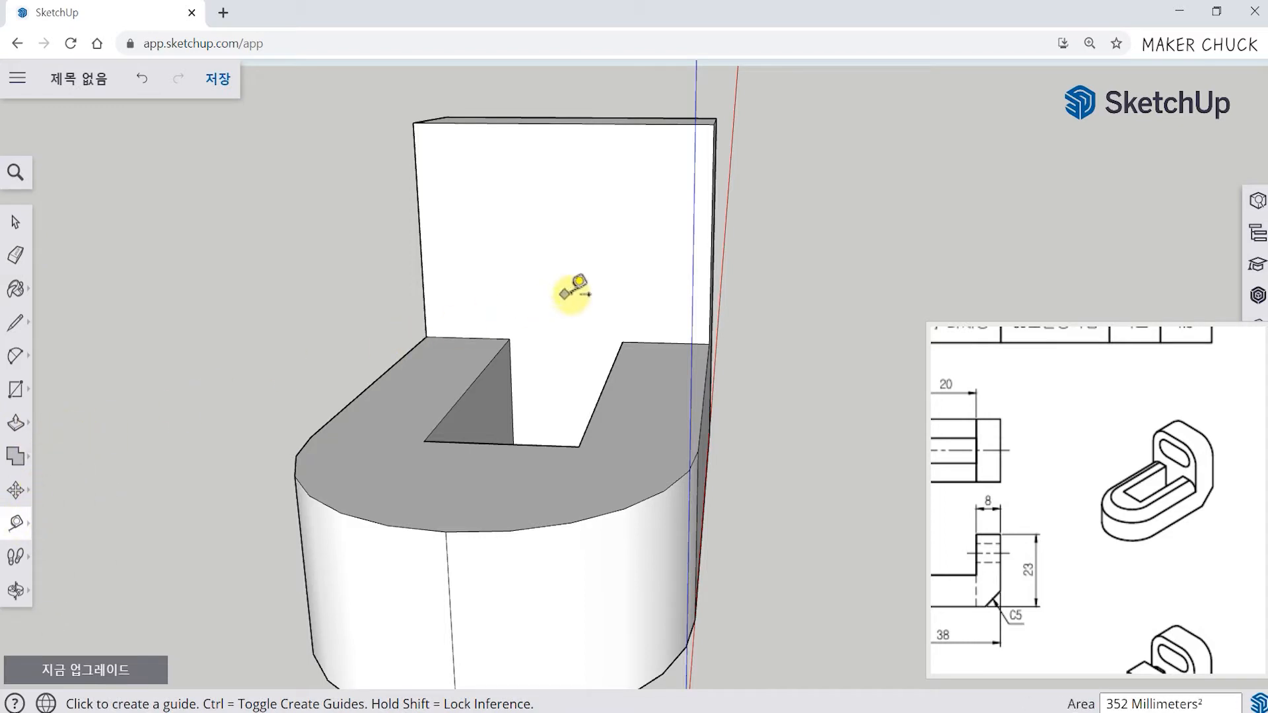
scroll(760, 295, "up", 5)
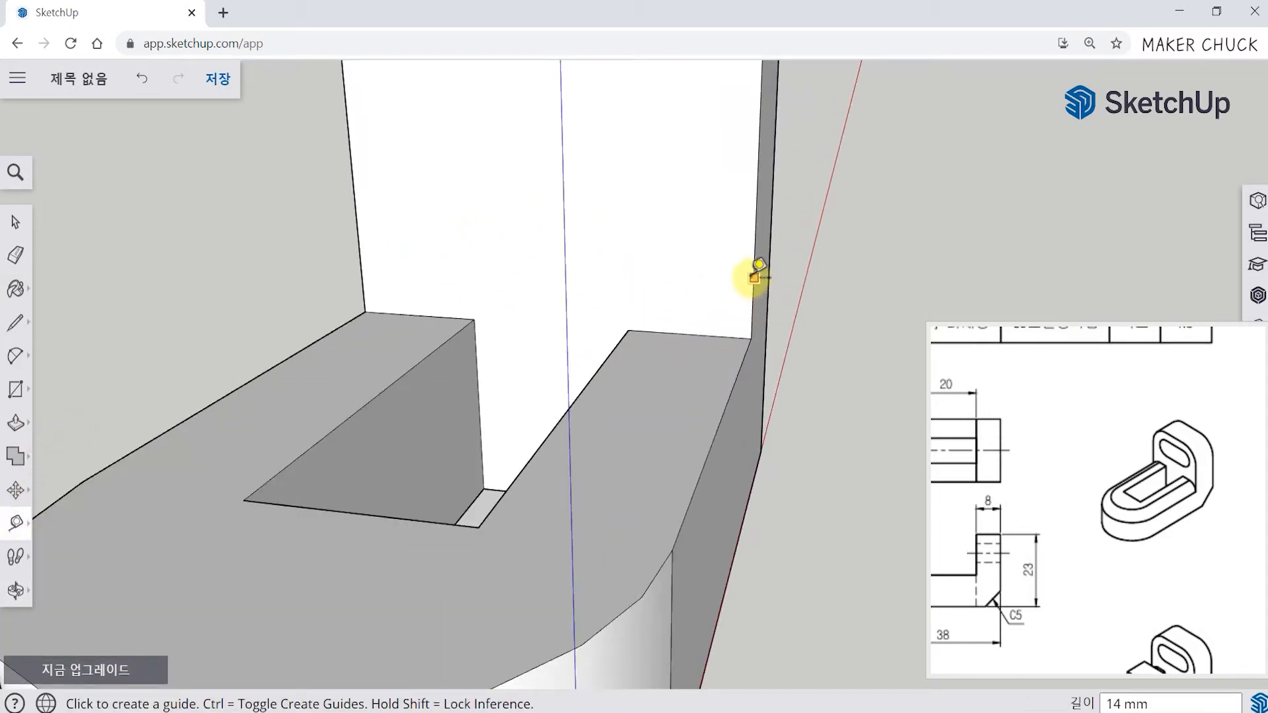
left_click(754, 278)
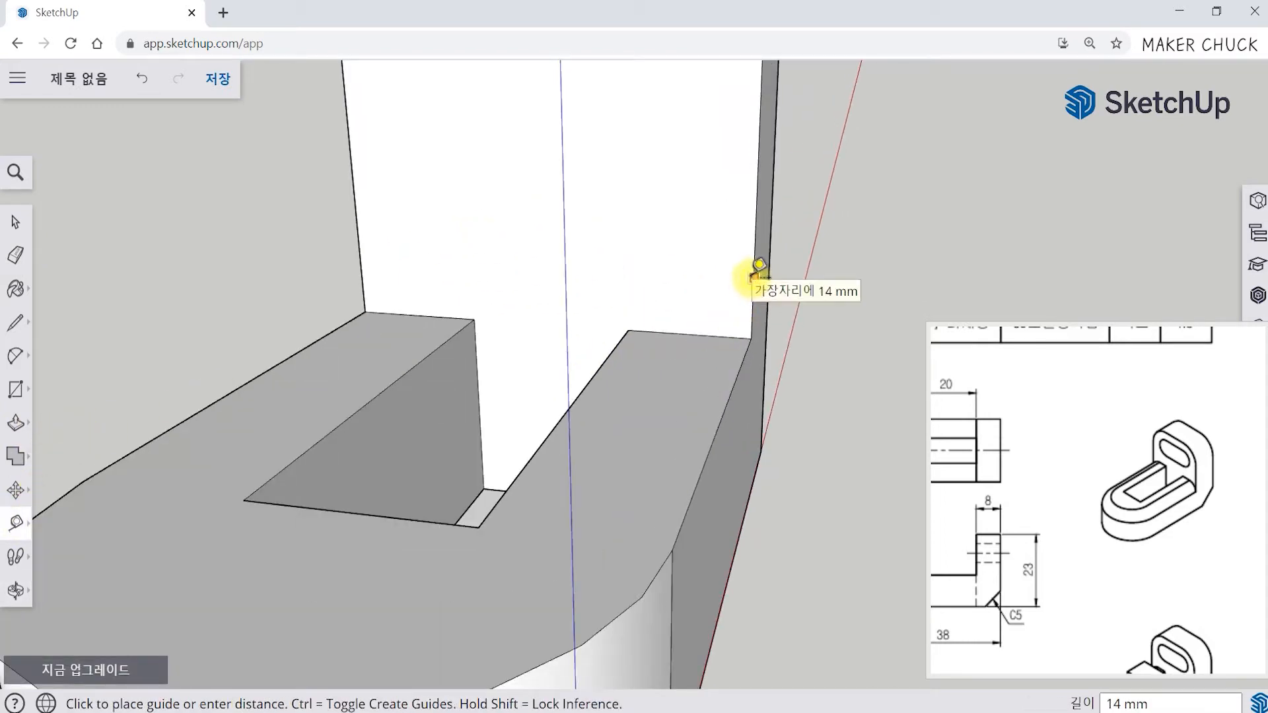
left_click(704, 269)
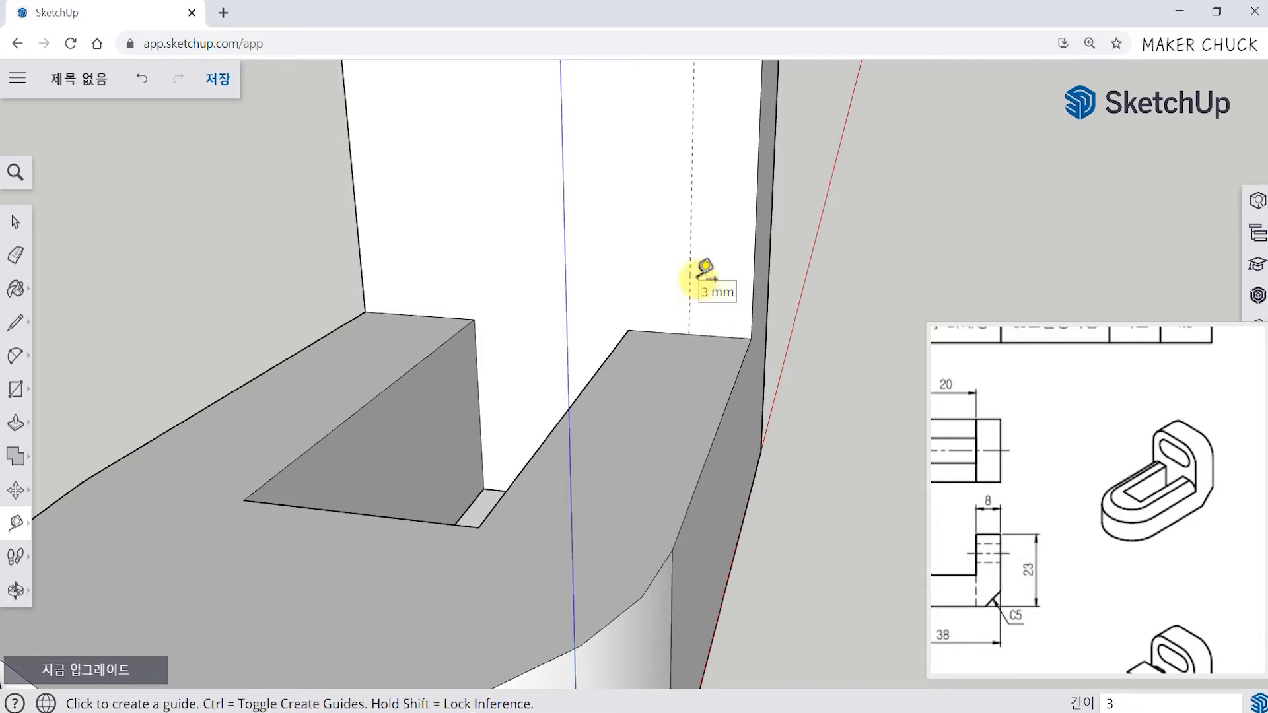
left_click(715, 336)
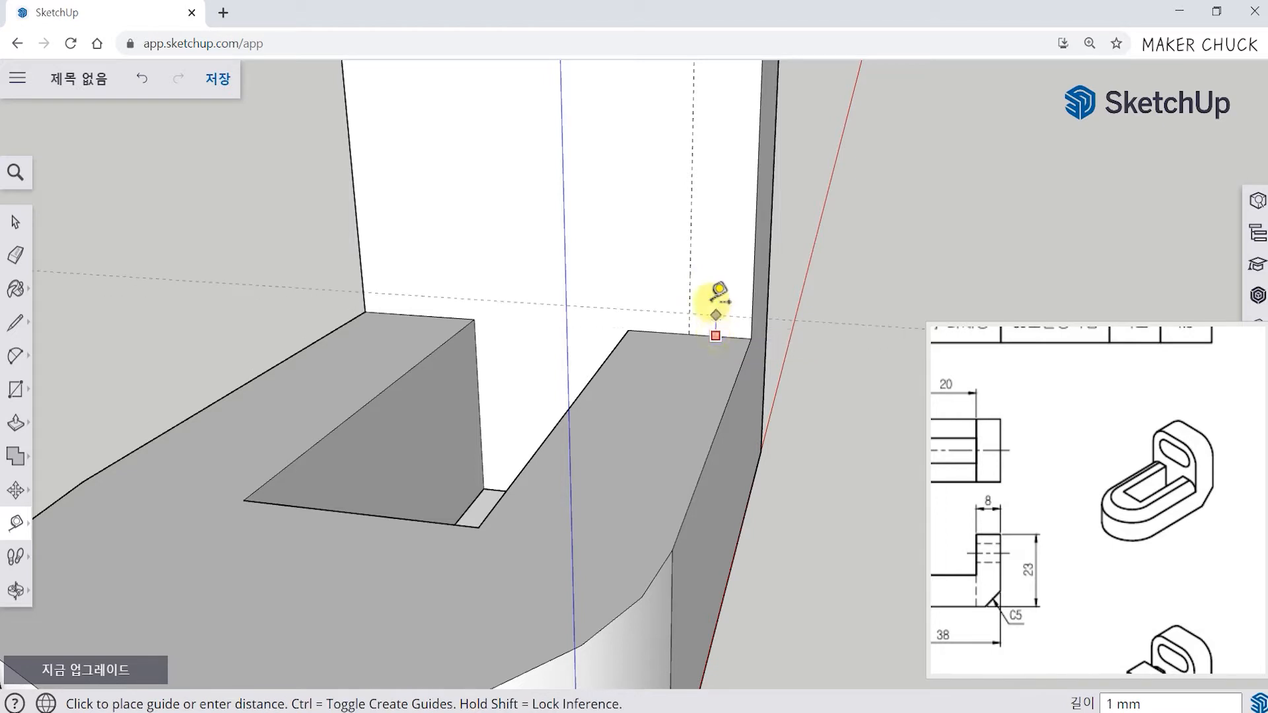
type("3")
key("Return")
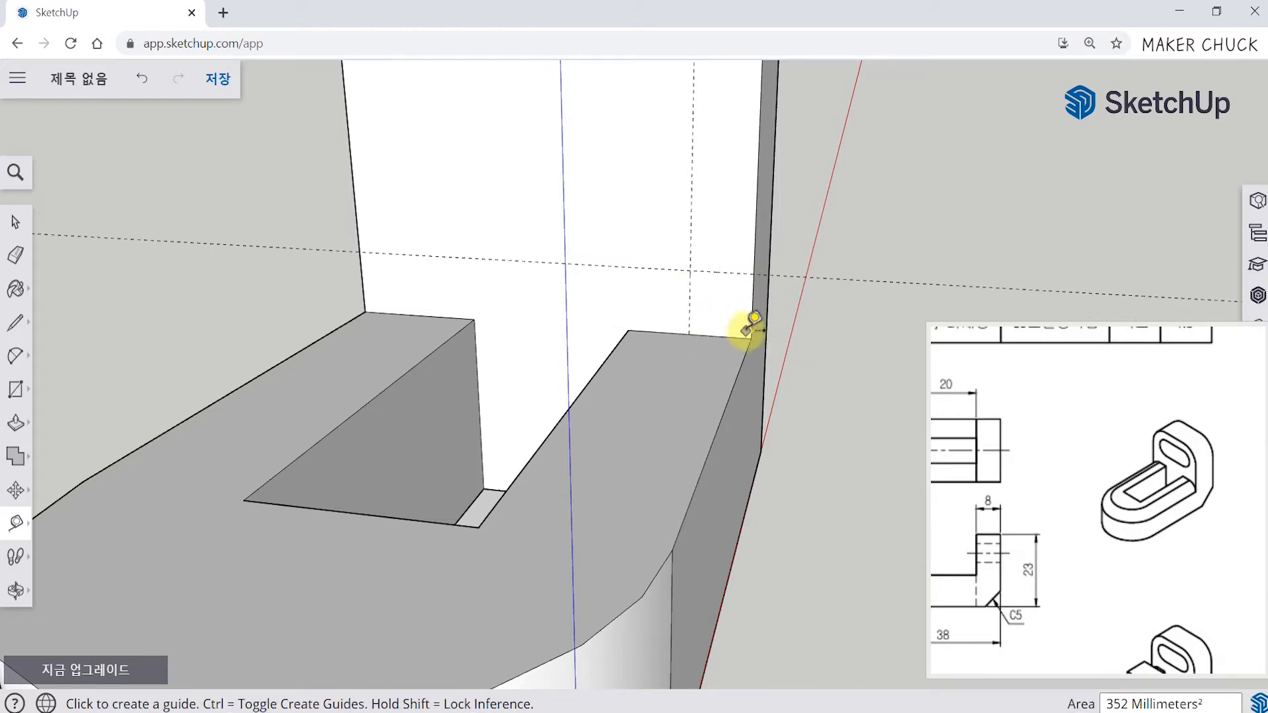
Draw a 90° arc on the wall's front face, centred where the vertical guide meets the base, from the guide crossing to the outer corner
middle_click_drag(640, 377, 687, 370)
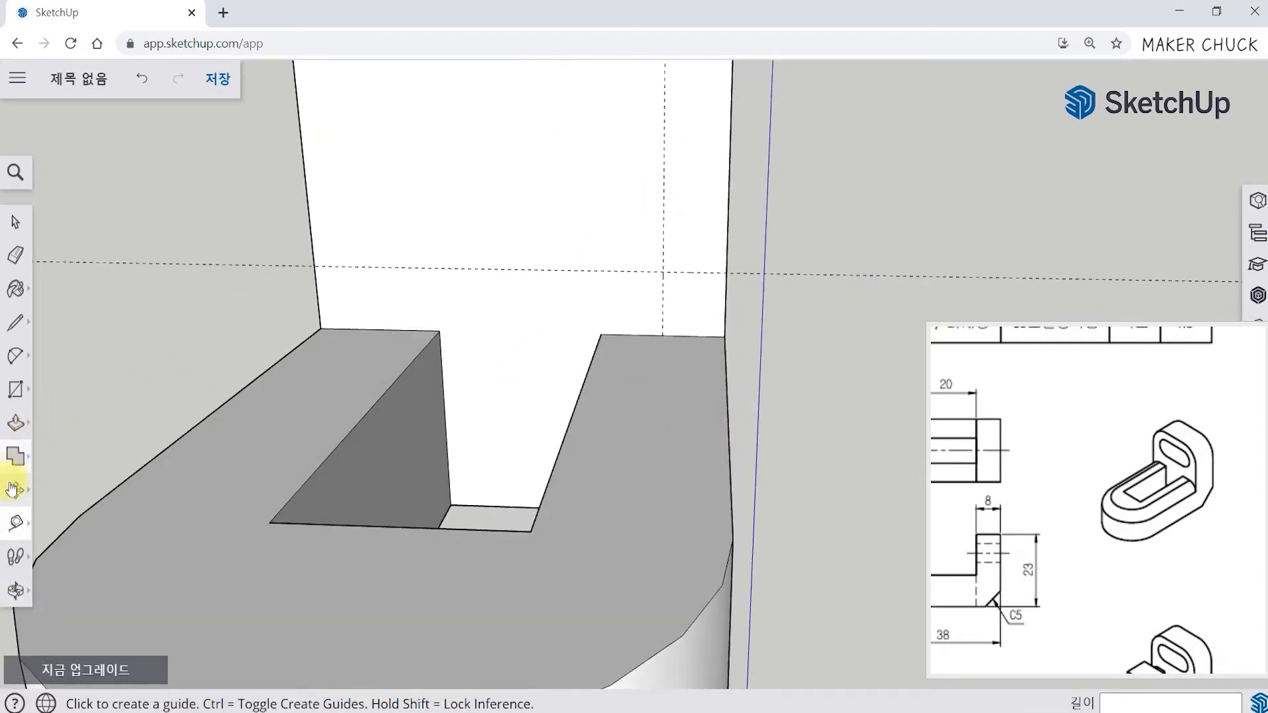
left_click(14, 363)
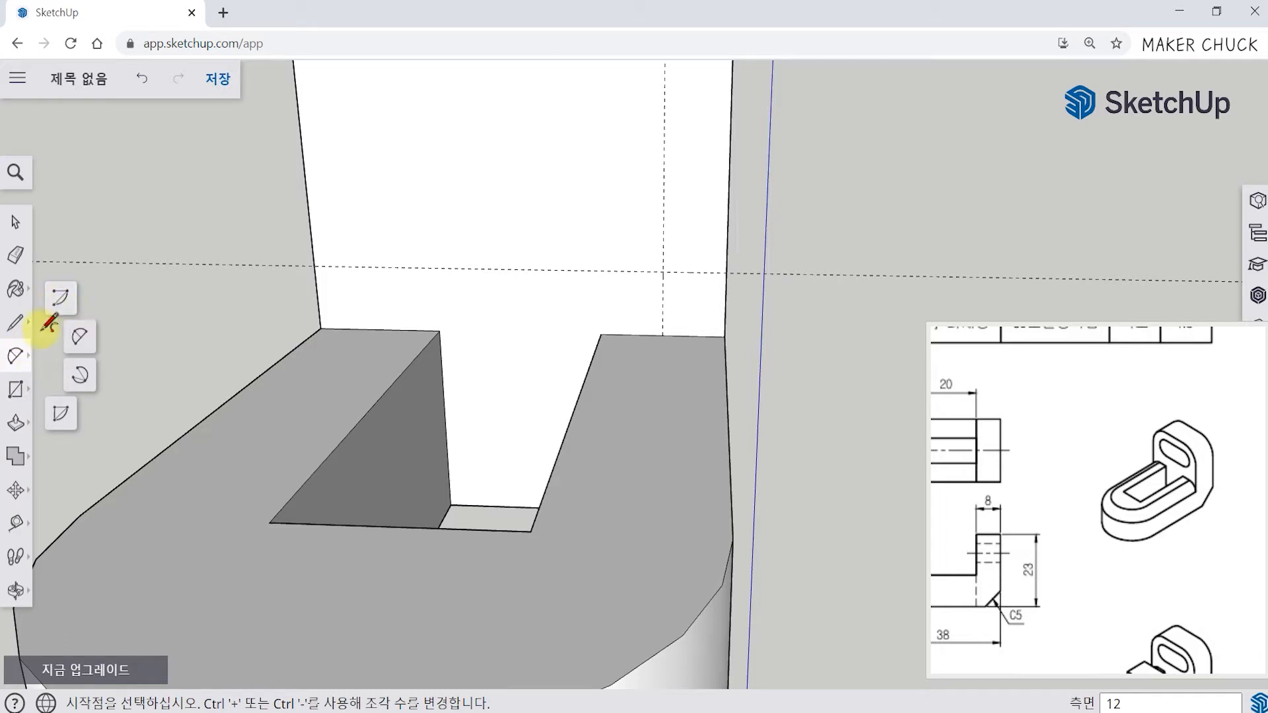
left_click(66, 303)
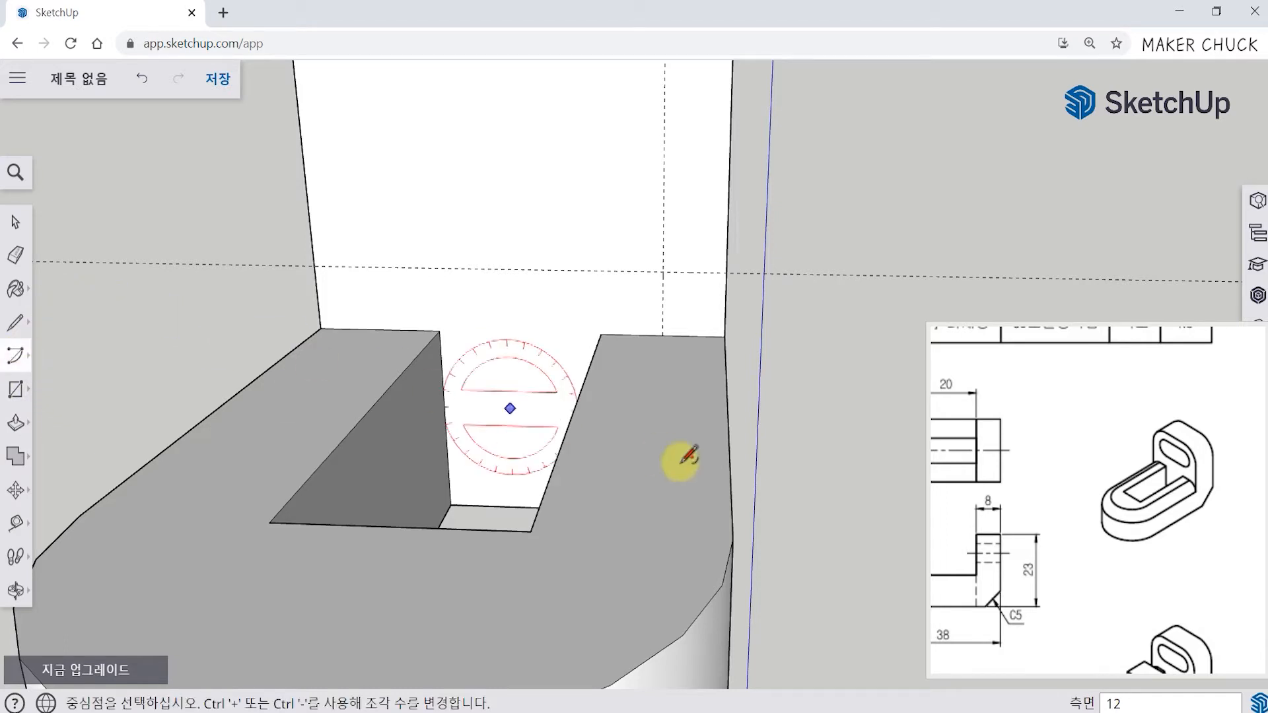
middle_click_drag(813, 493, 813, 473)
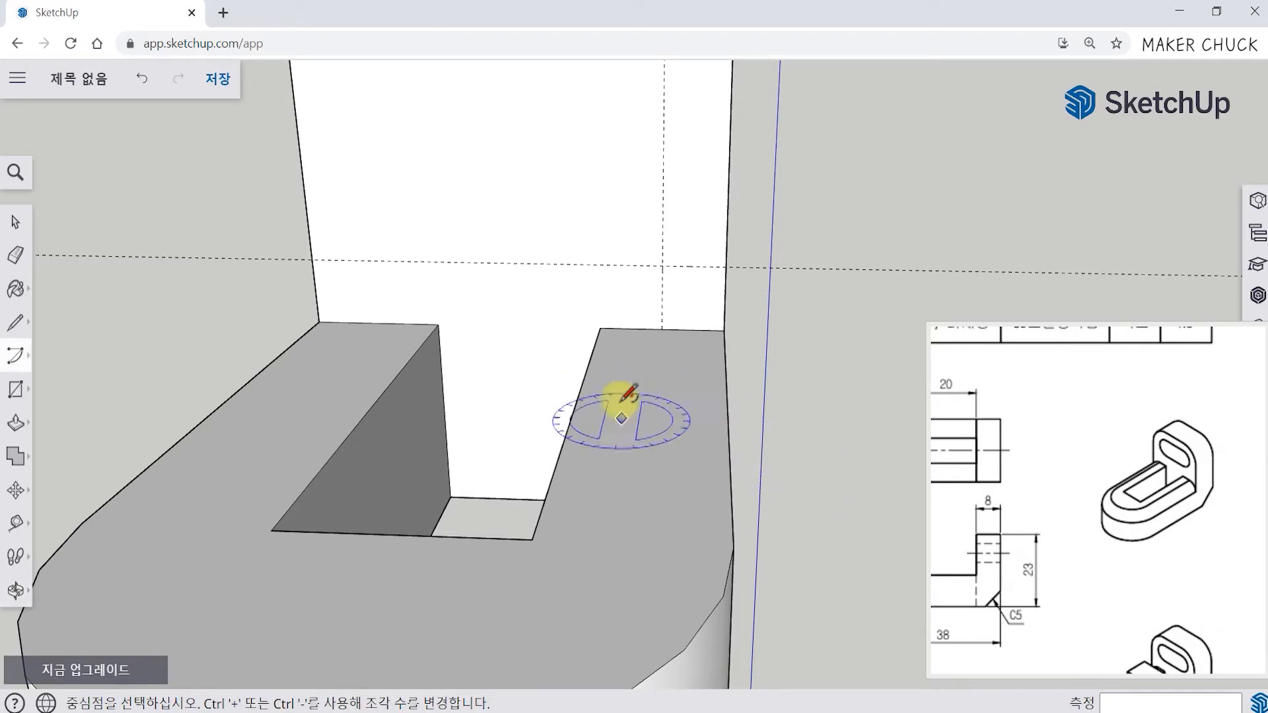
middle_click_drag(644, 406, 657, 351)
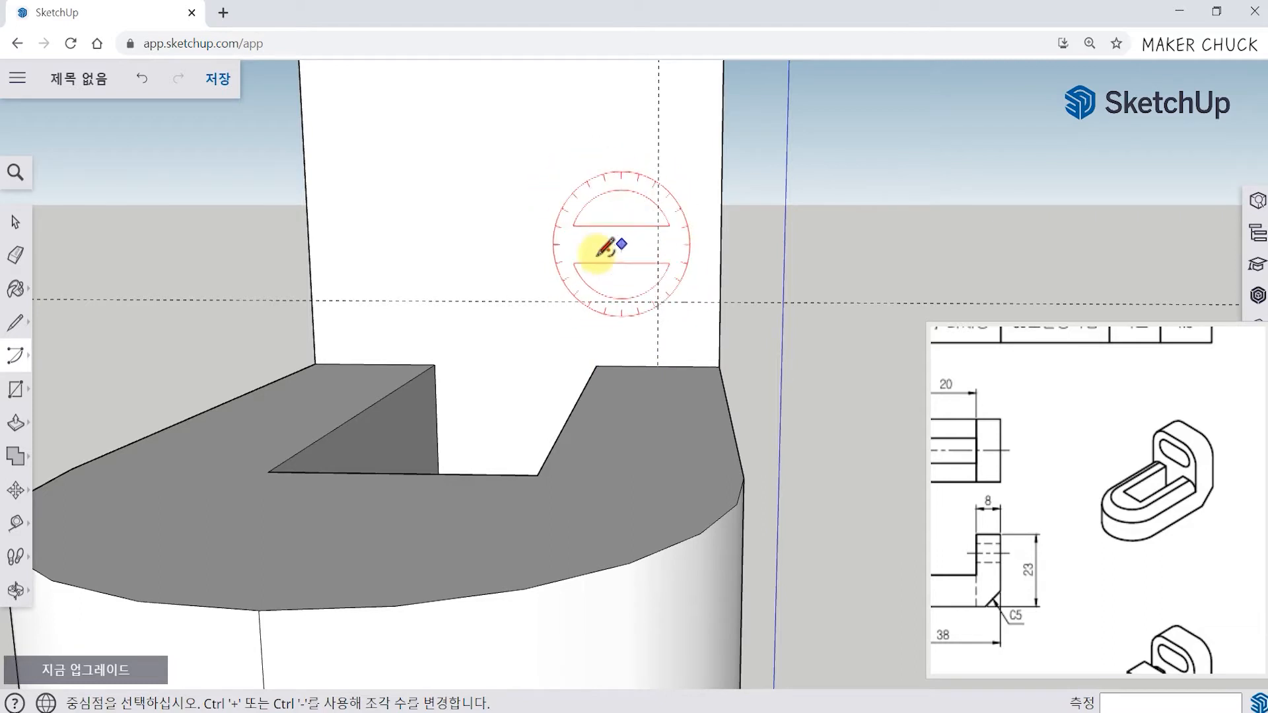
left_click(658, 364)
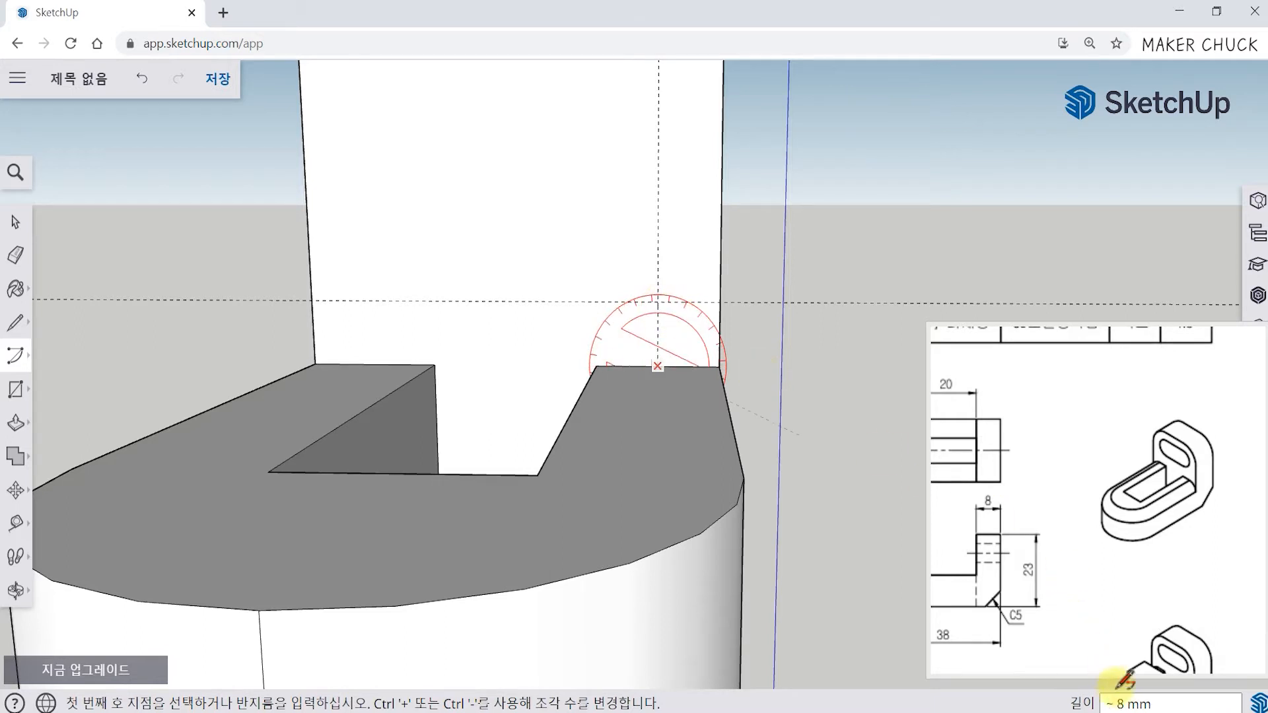
left_click(659, 301)
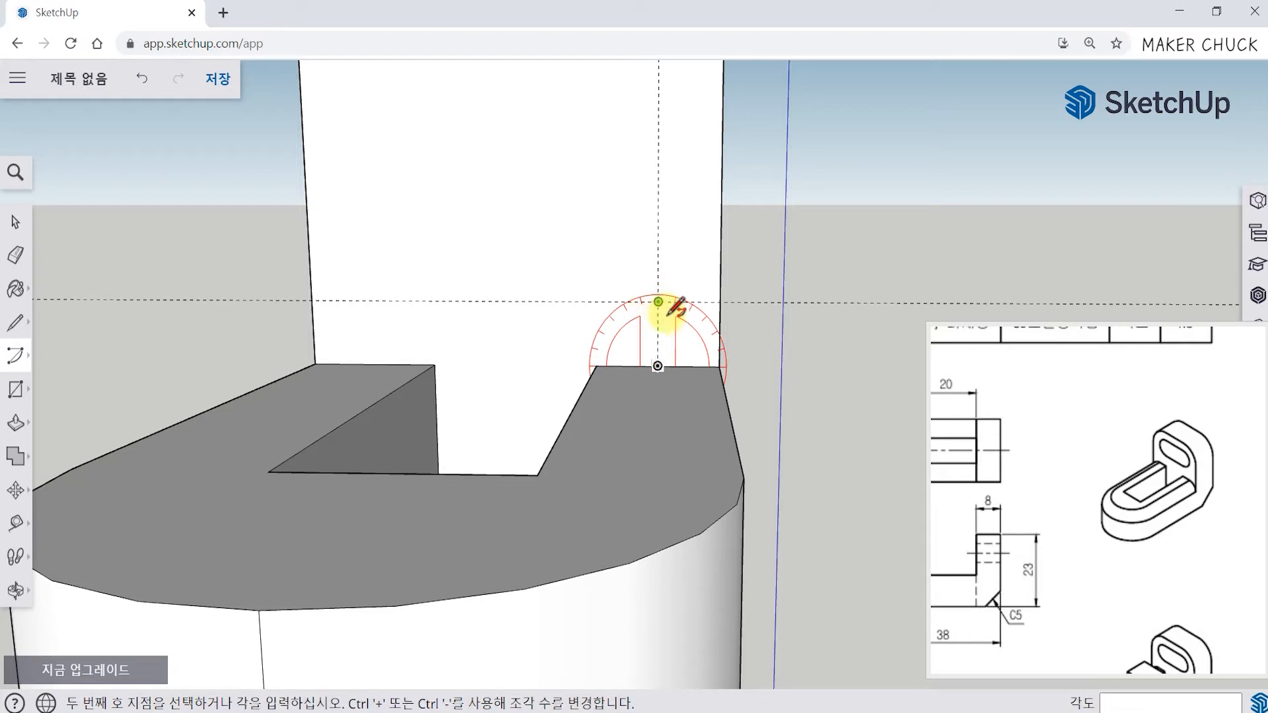
left_click(719, 367)
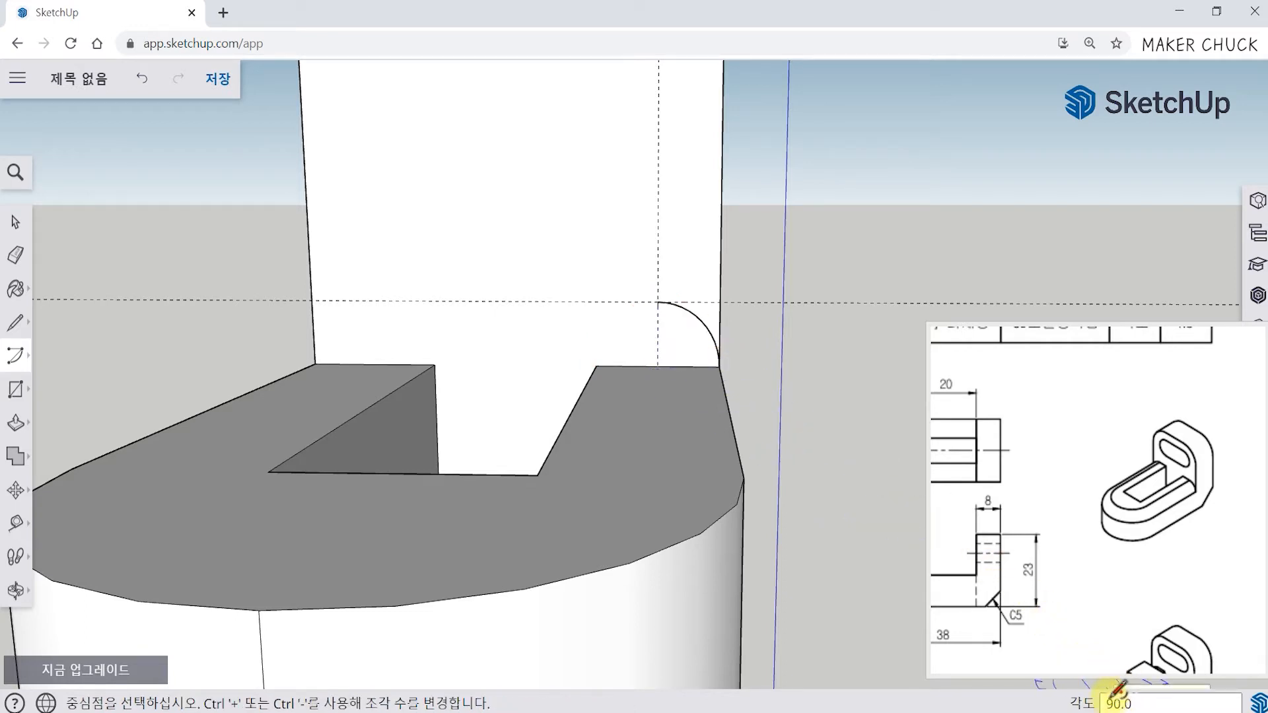
Close the quarter-circle profile with a vertical line from the arc's upper end down to the base's top face
middle_click_drag(806, 390, 748, 386)
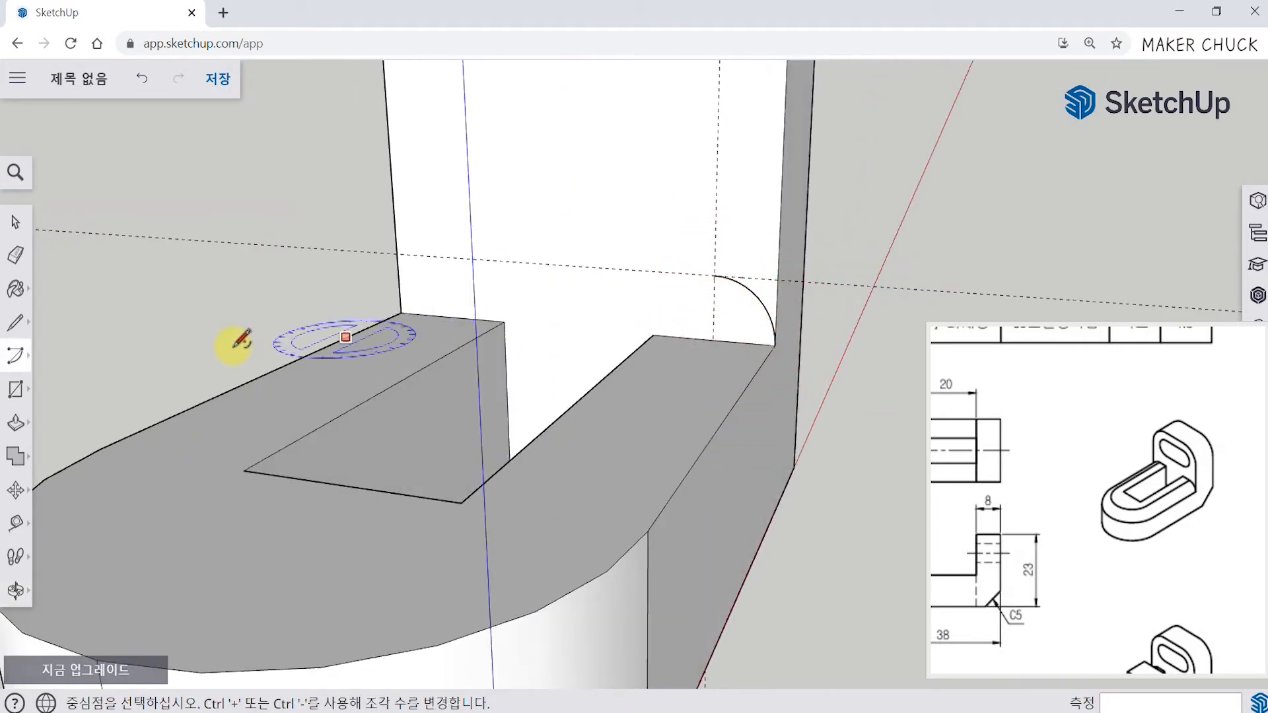
left_click(13, 325)
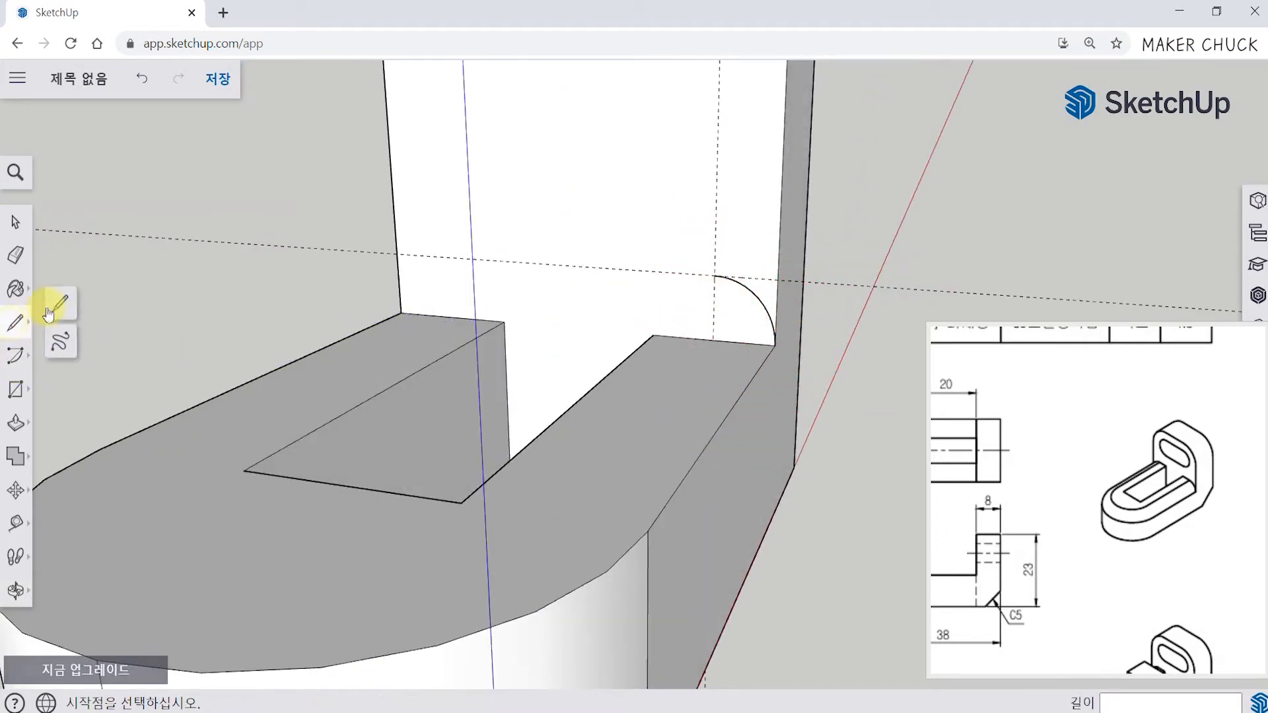
left_click(715, 275)
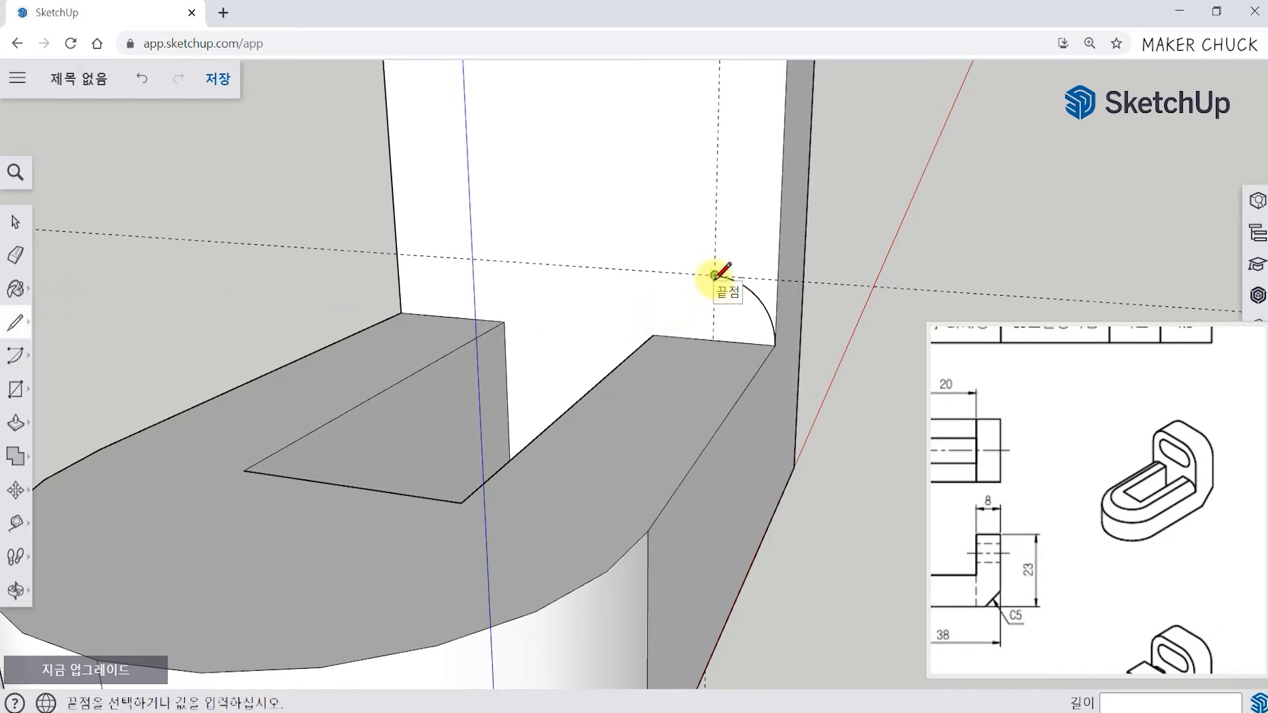
left_click(714, 340)
middle_click_drag(838, 410, 786, 476)
scroll(785, 476, "up", 2)
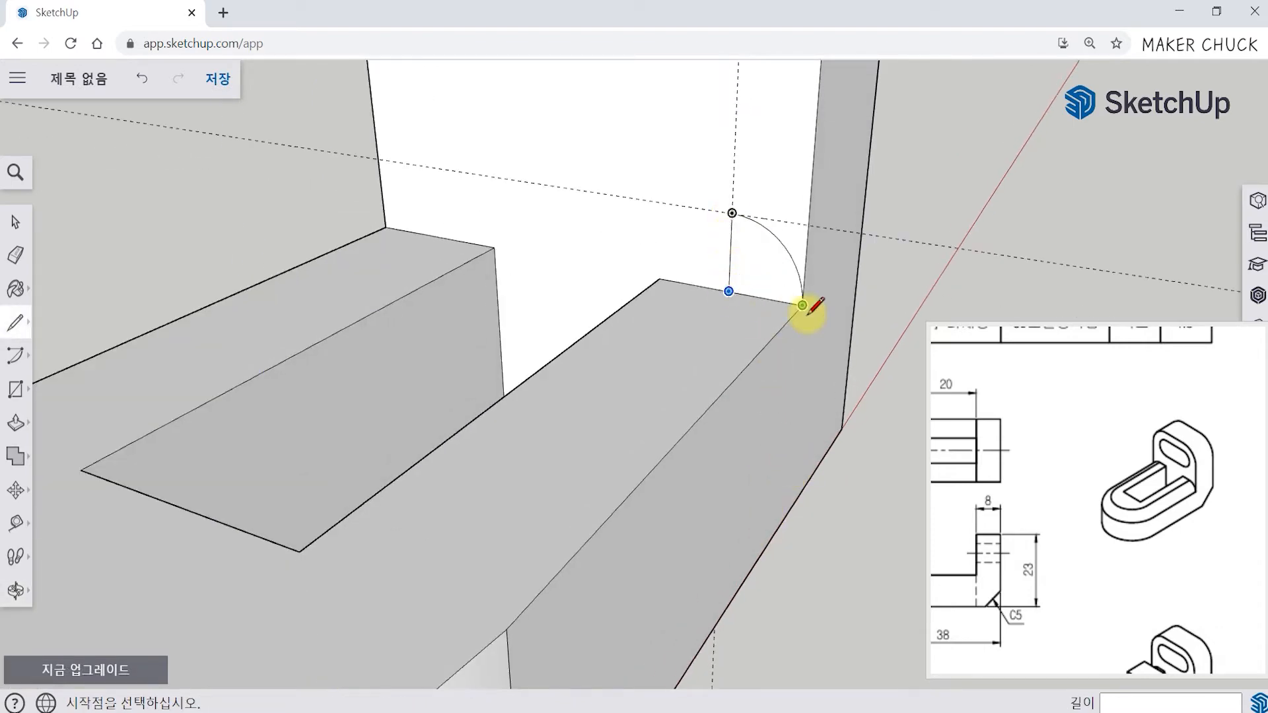
Erase the guides crossing the upright wall around the quarter-circle profile
scroll(700, 289, "down", 5)
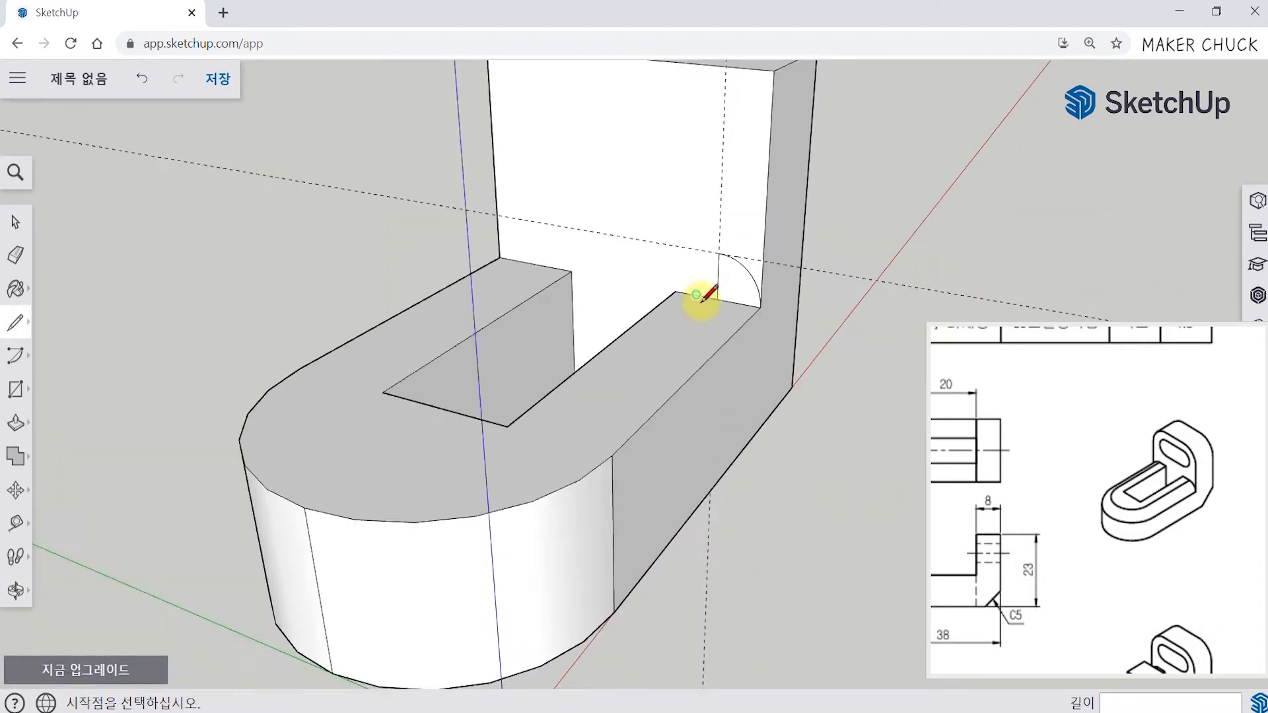
middle_click_drag(694, 297, 661, 339)
scroll(733, 284, "up", 3)
left_click(15, 255)
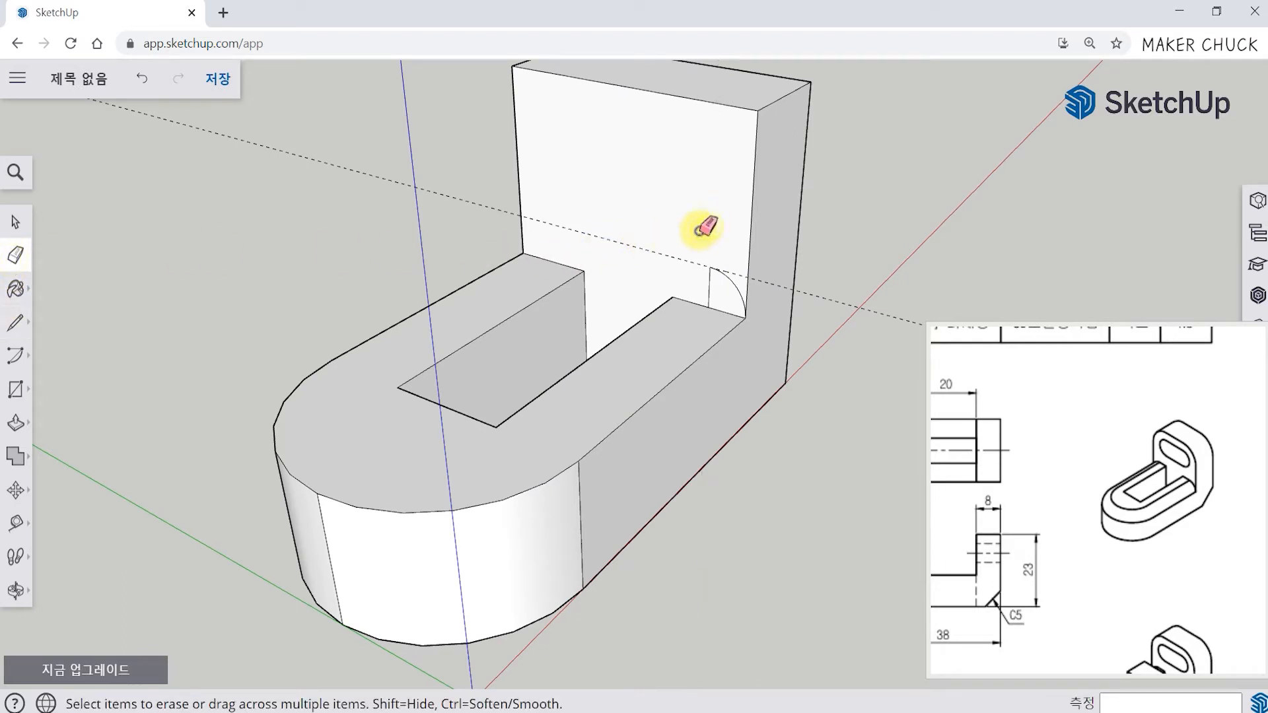
left_click(663, 254)
middle_click_drag(746, 424, 767, 433)
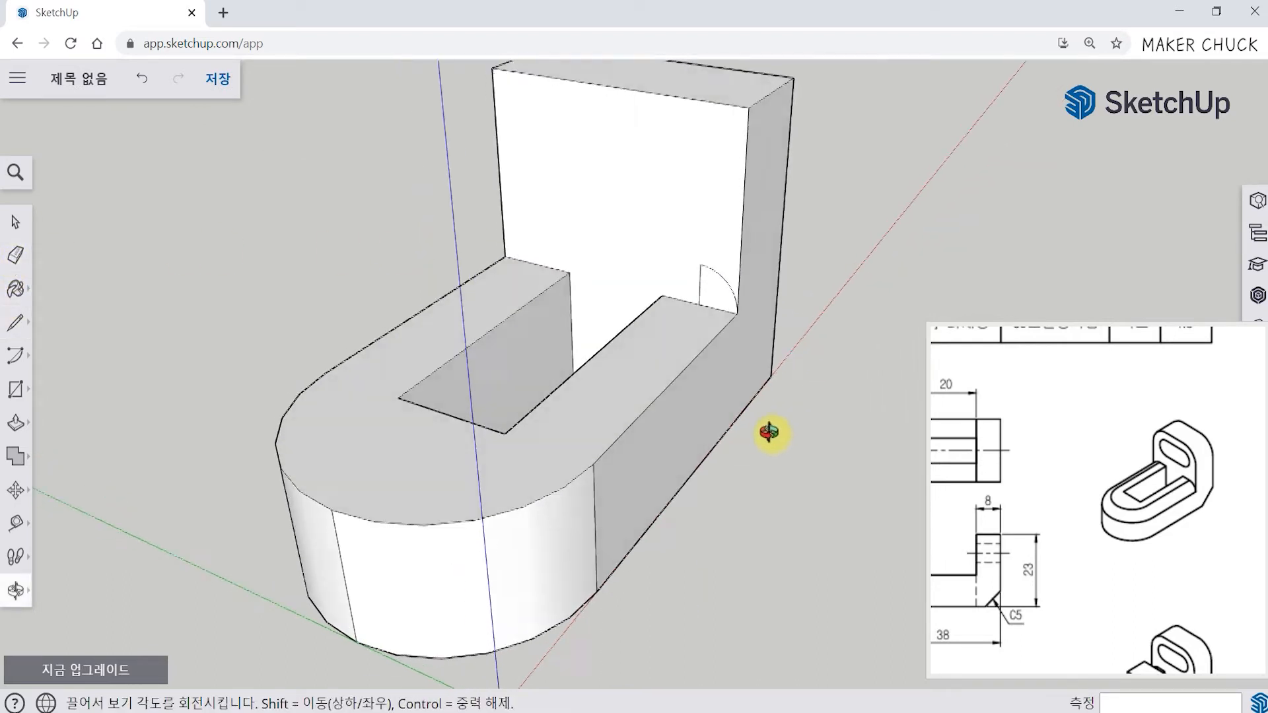
left_click(13, 223)
middle_click_drag(297, 316, 433, 331)
left_click(657, 397)
left_click(435, 517)
left_click(429, 522)
left_click(290, 478)
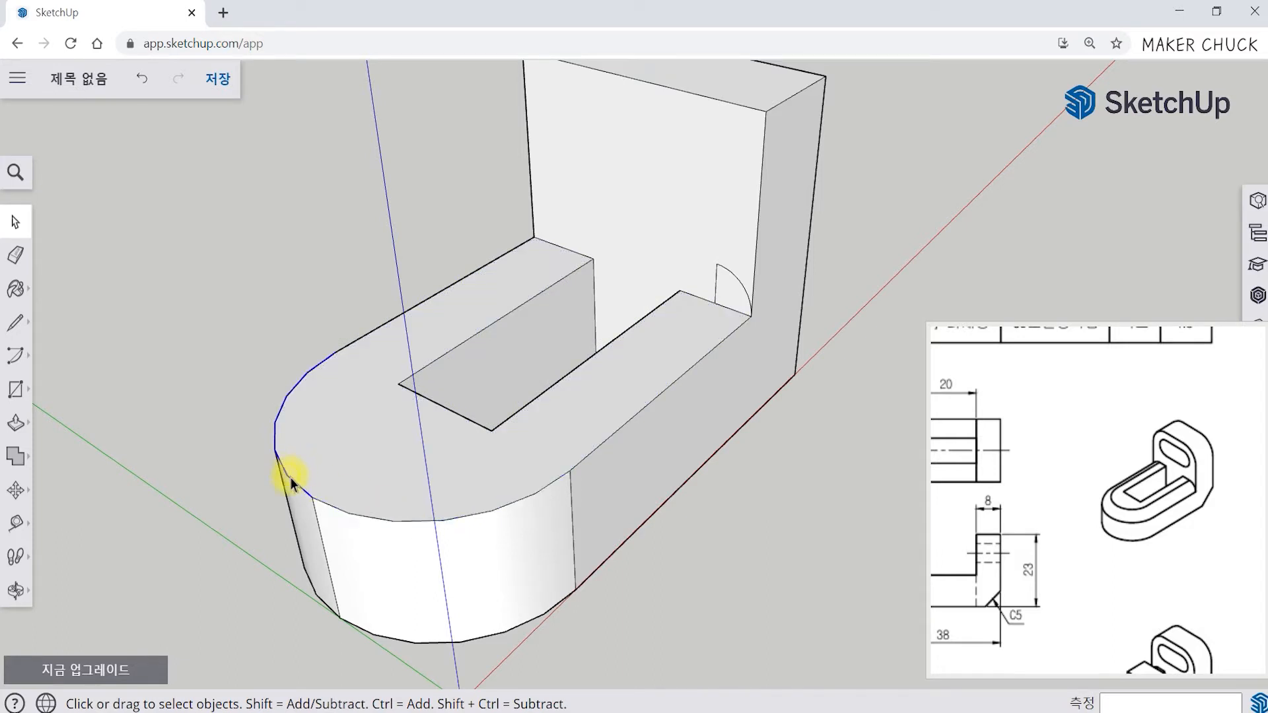
left_click(387, 328)
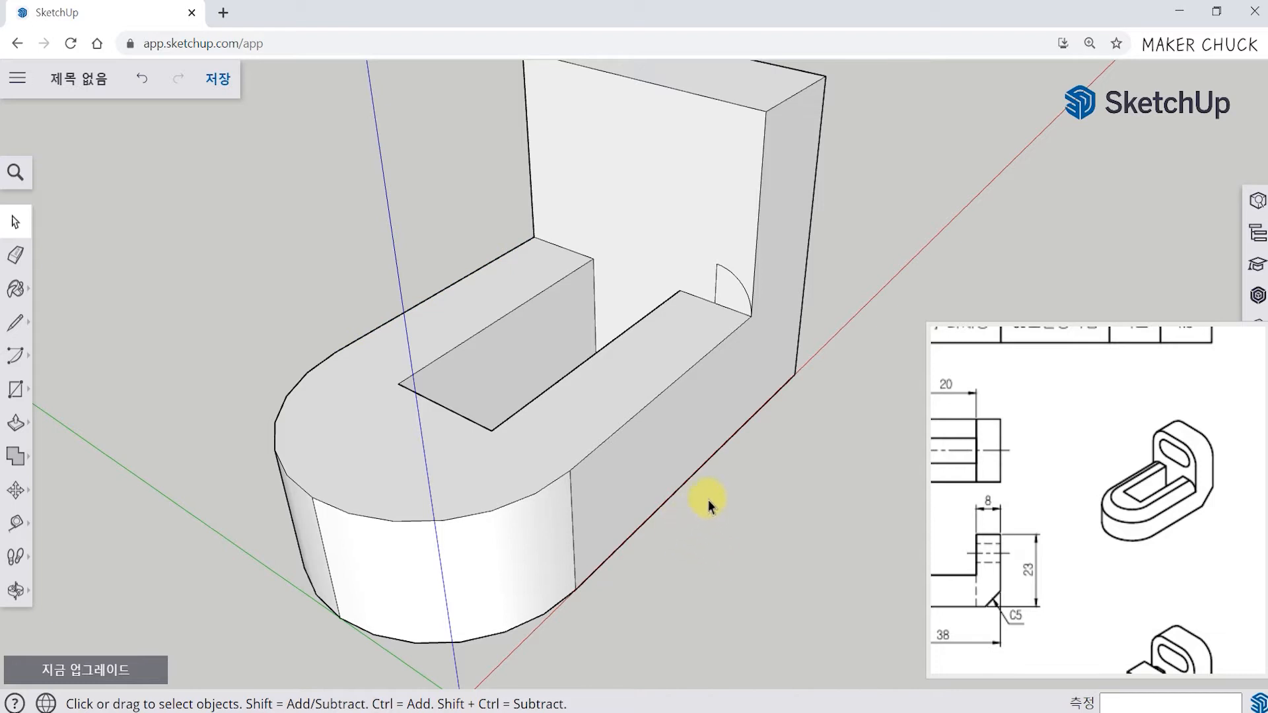
Try to sweep the quarter-circle profile with Follow Me along the base's straight top edge and around its rounded end
left_click(673, 381, "shift")
left_click(673, 381, "shift")
left_click(654, 379, "shift")
left_click(647, 368, "shift")
left_click(676, 382, "shift")
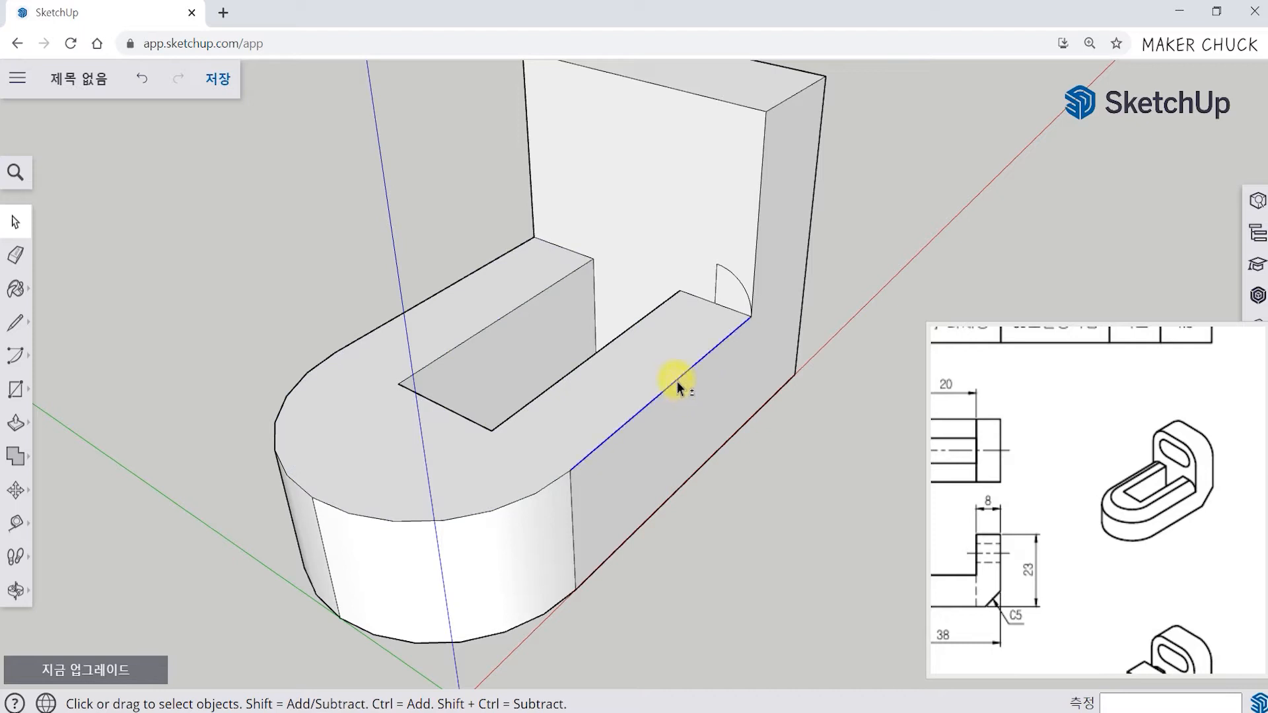
left_click(486, 510, "shift")
left_click(479, 510, "shift")
left_click(487, 512, "shift")
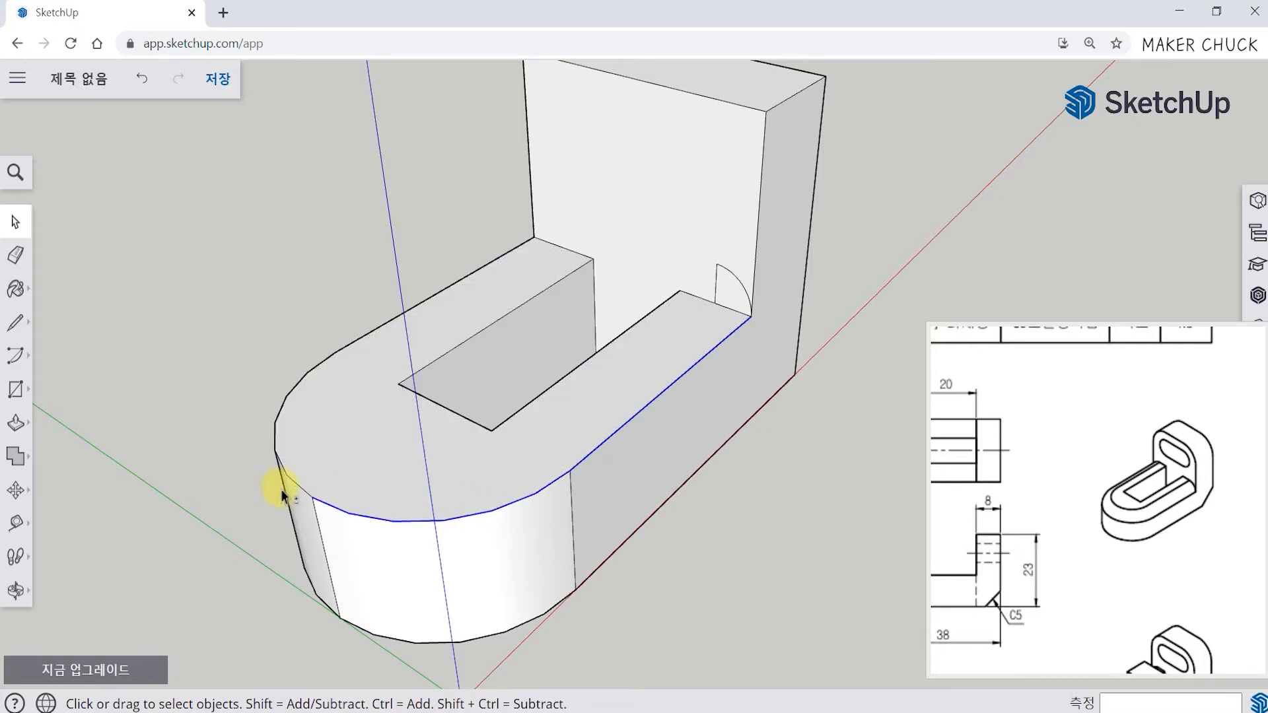
left_click(300, 489, "shift")
left_click(17, 424)
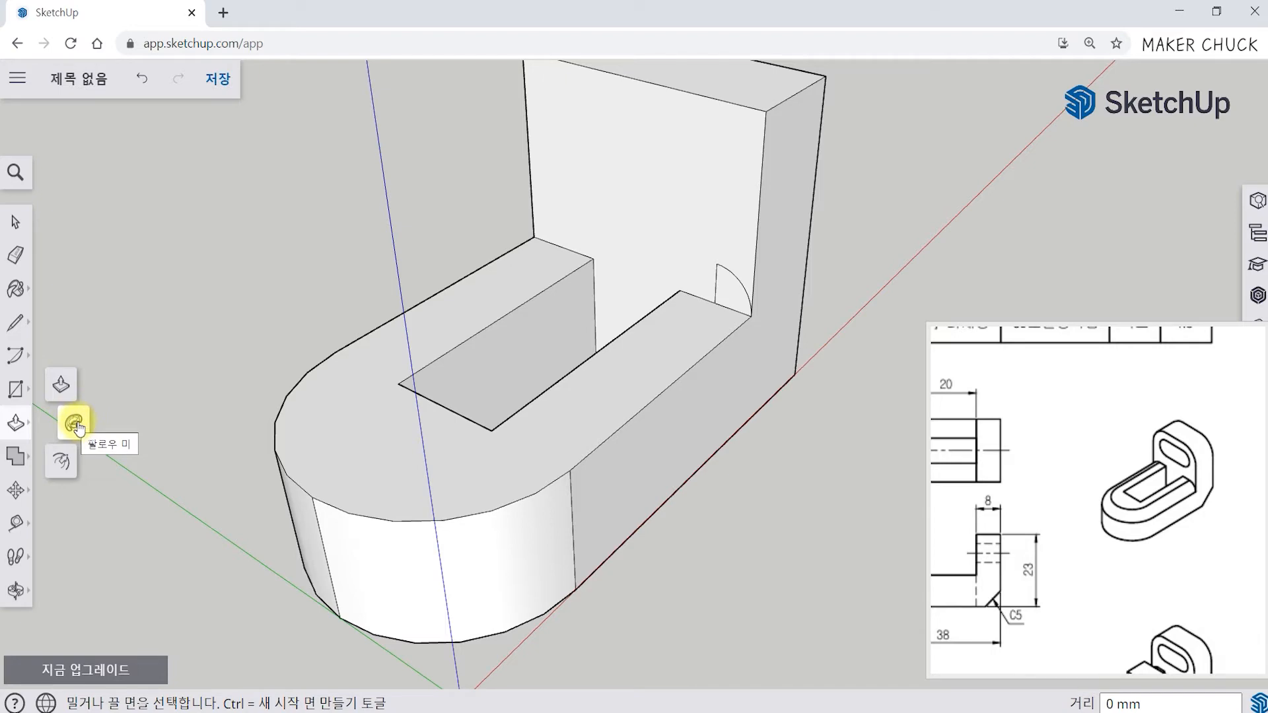
left_click(73, 424)
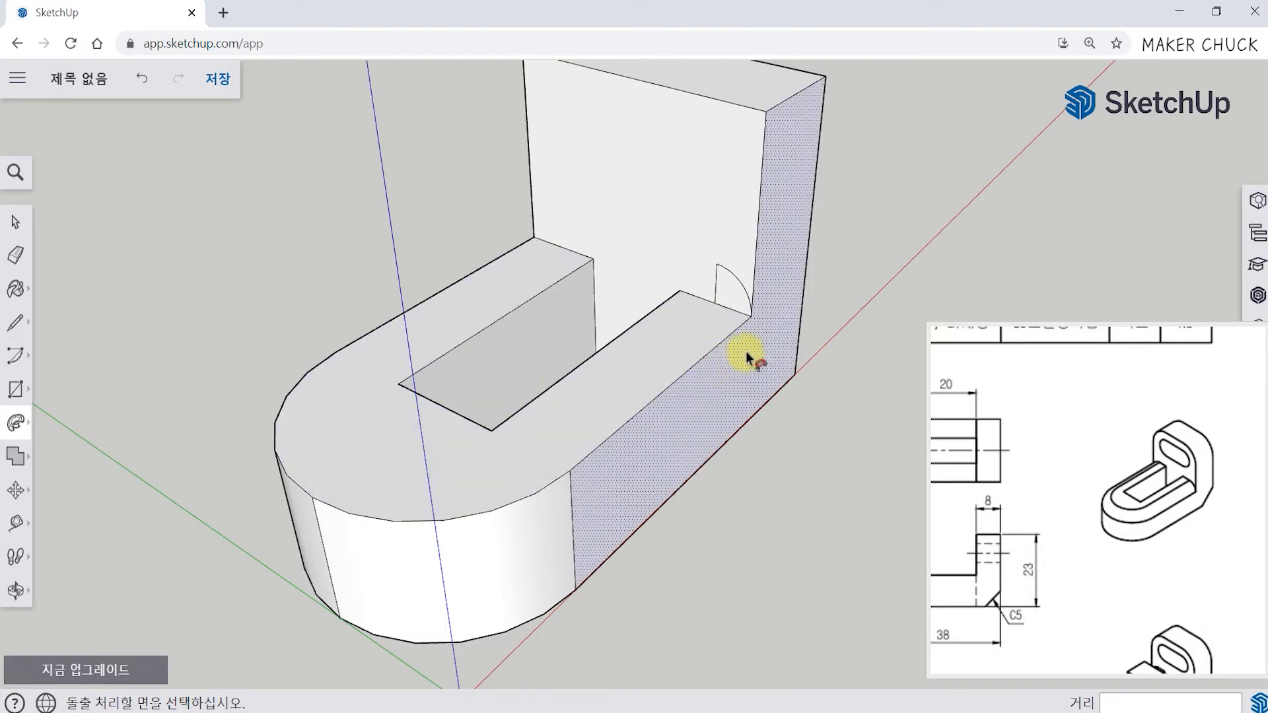
left_click(731, 291)
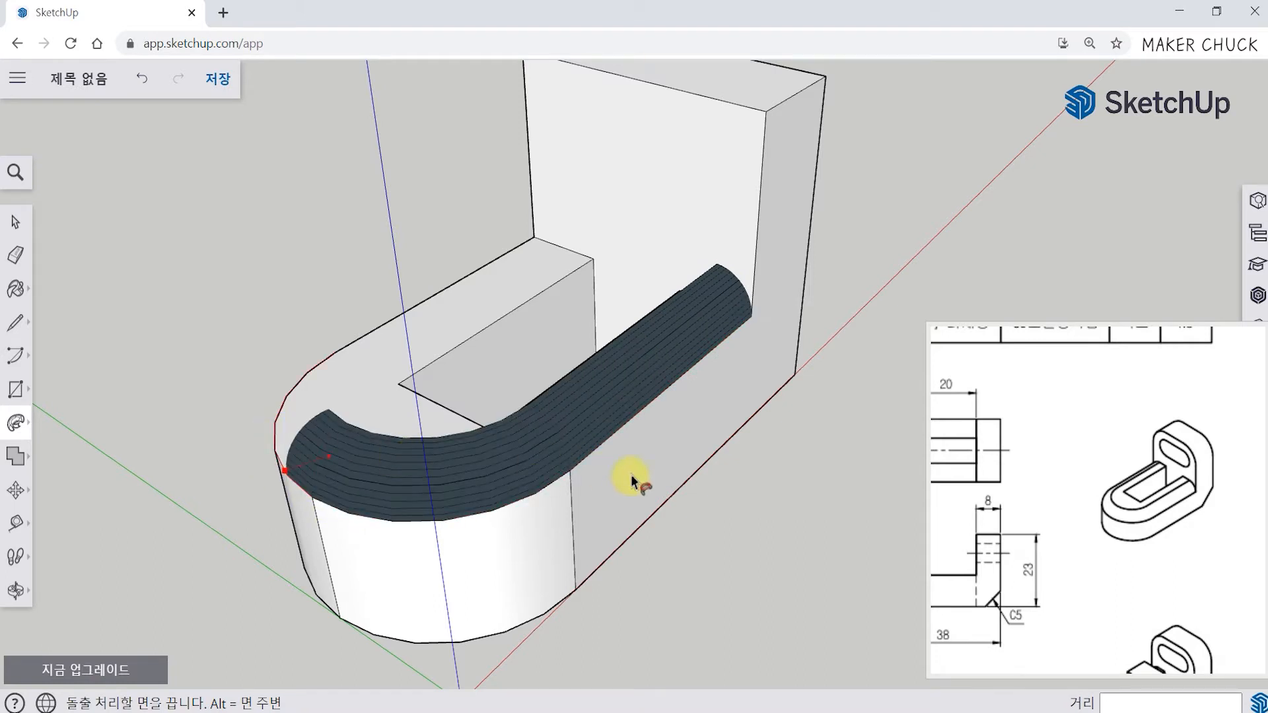
left_click(16, 224)
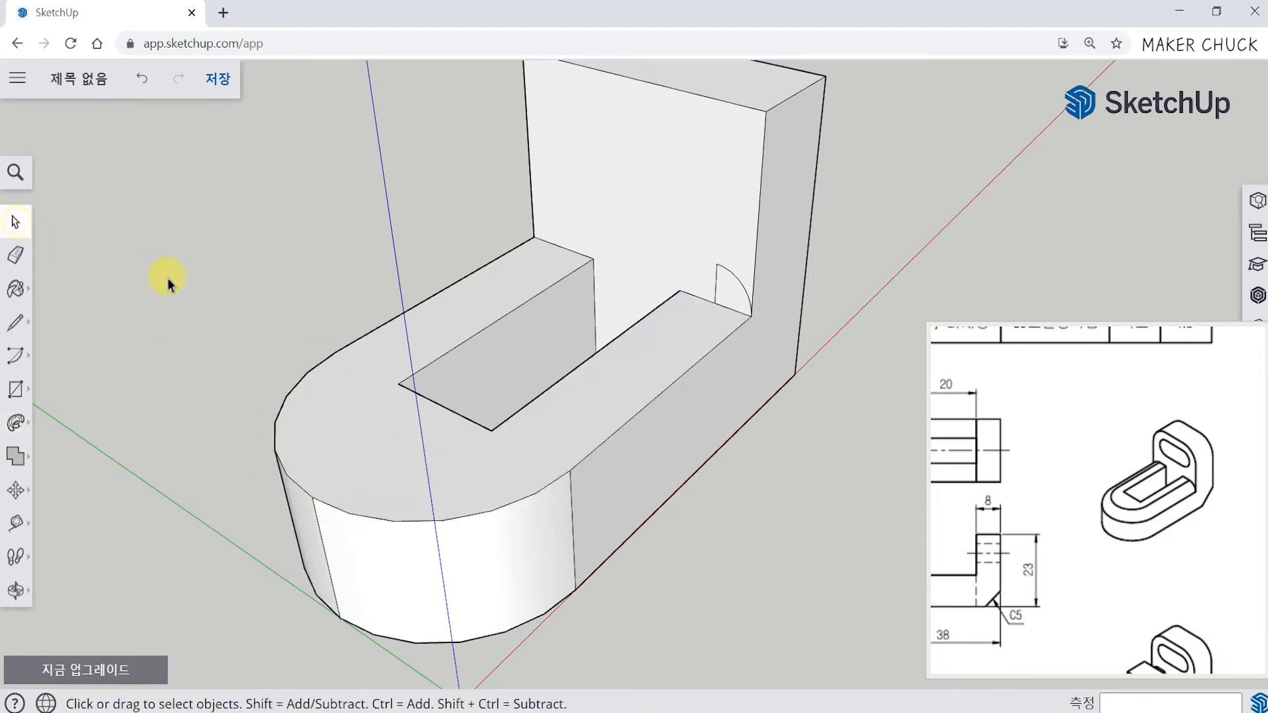
Select the base's whole outer top edge as the path and sweep the quarter-circle profile along it with Follow Me
left_click(672, 382)
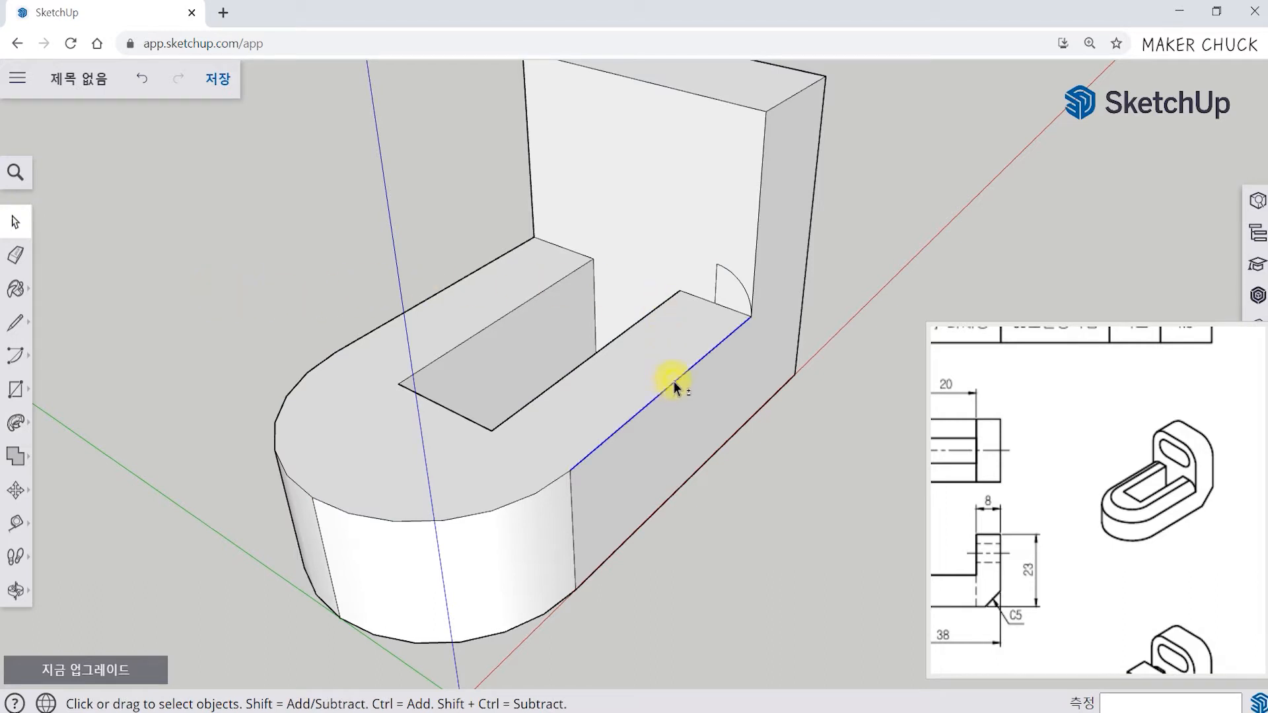
left_click(490, 514, "shift")
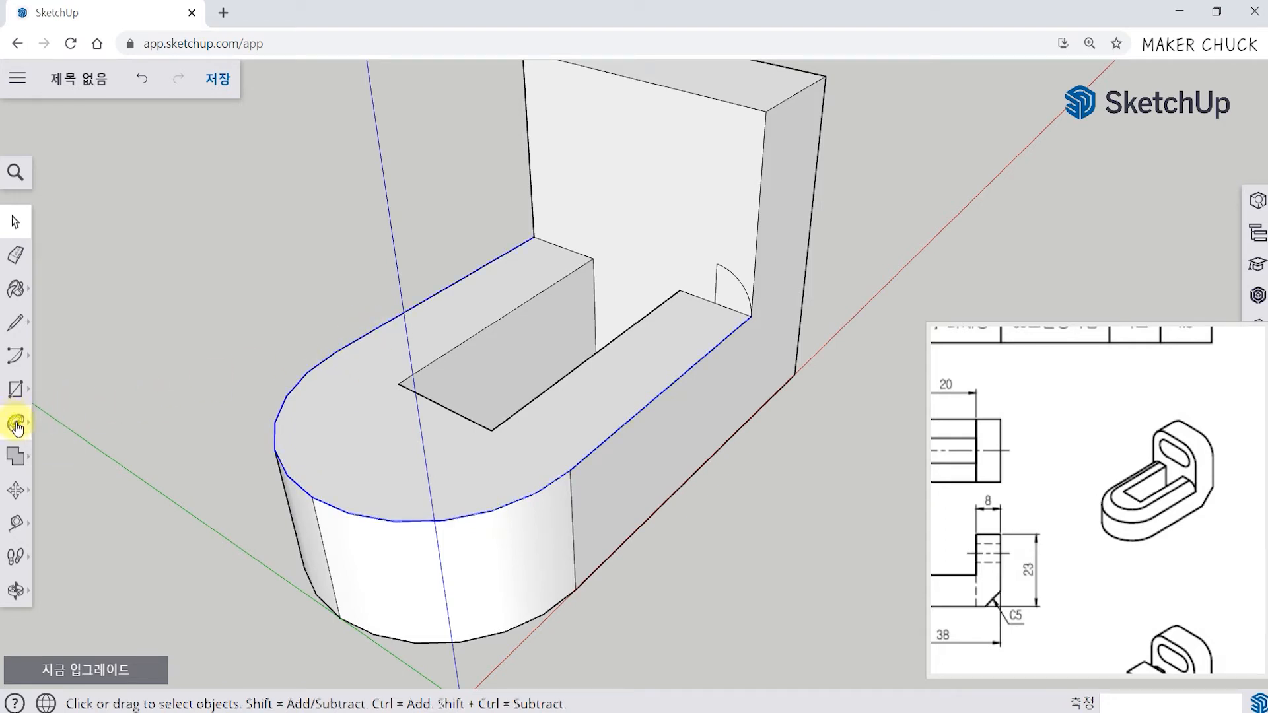
left_click(16, 425)
left_click(731, 301)
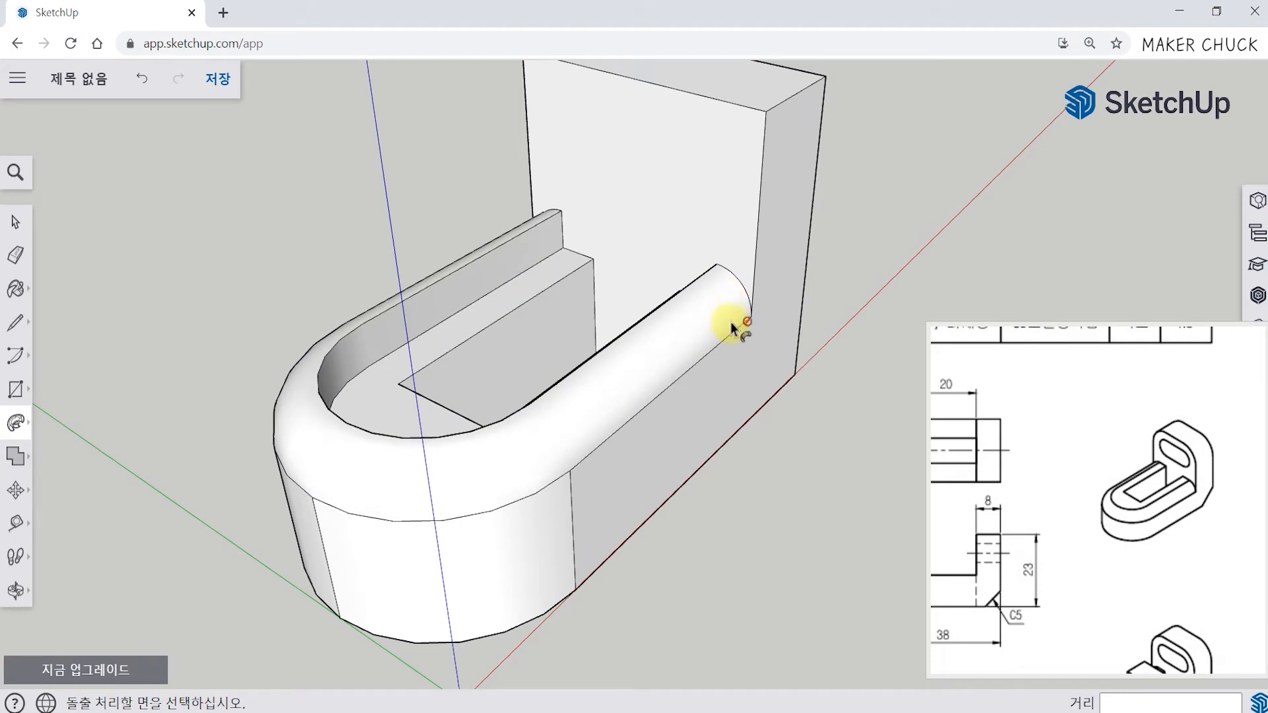
mouse_move(729, 310)
middle_mouse_down()
mouse_move(759, 400)
mouse_move(744, 325)
middle_mouse_up()
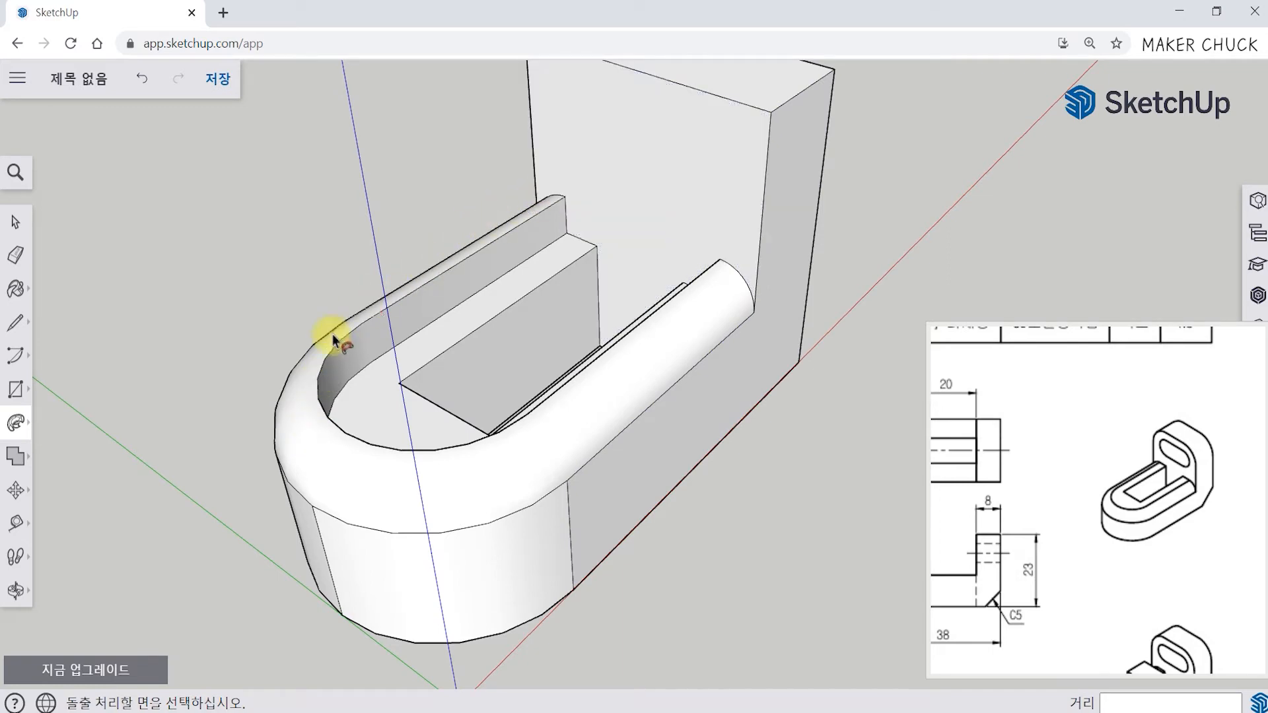
Push/Pull the recessed top face around the base's slot up 3 mm, level with the rounded rim
middle_click_drag(567, 470, 754, 431)
left_click_drag(611, 480, 762, 393)
middle_click_drag(761, 392, 426, 452)
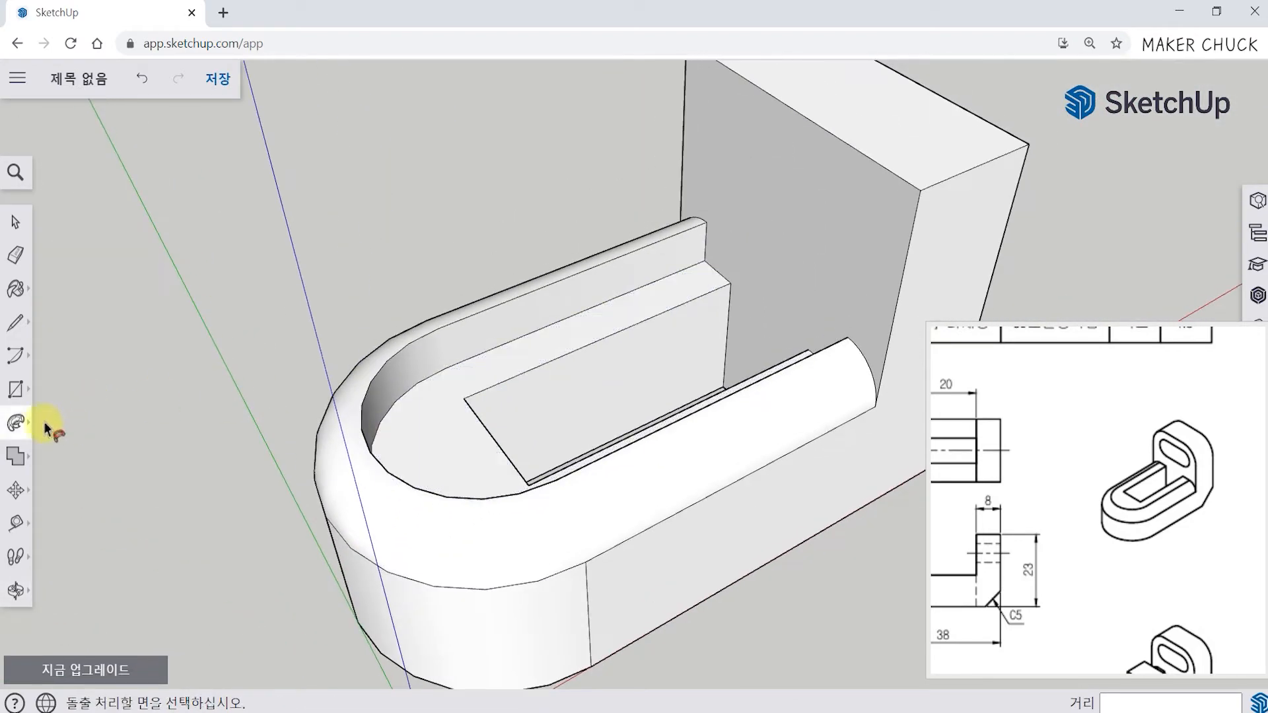
left_click(17, 424)
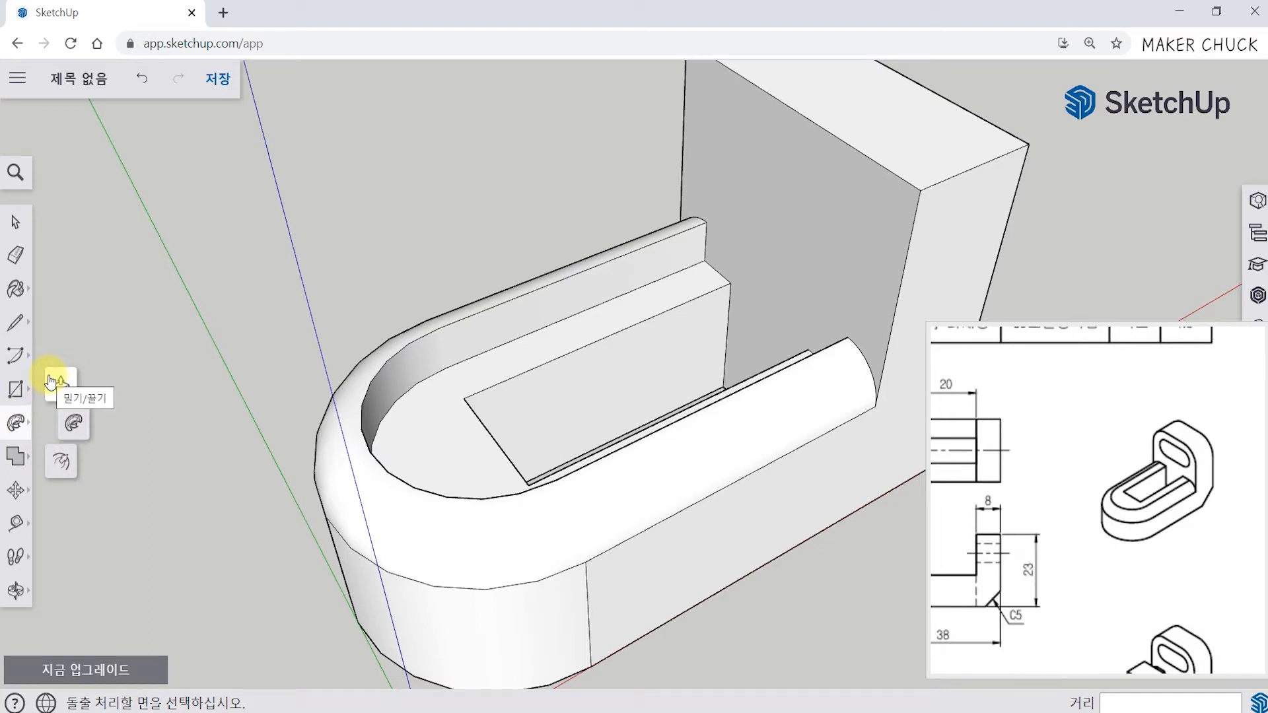
left_click(59, 383)
left_click(457, 421)
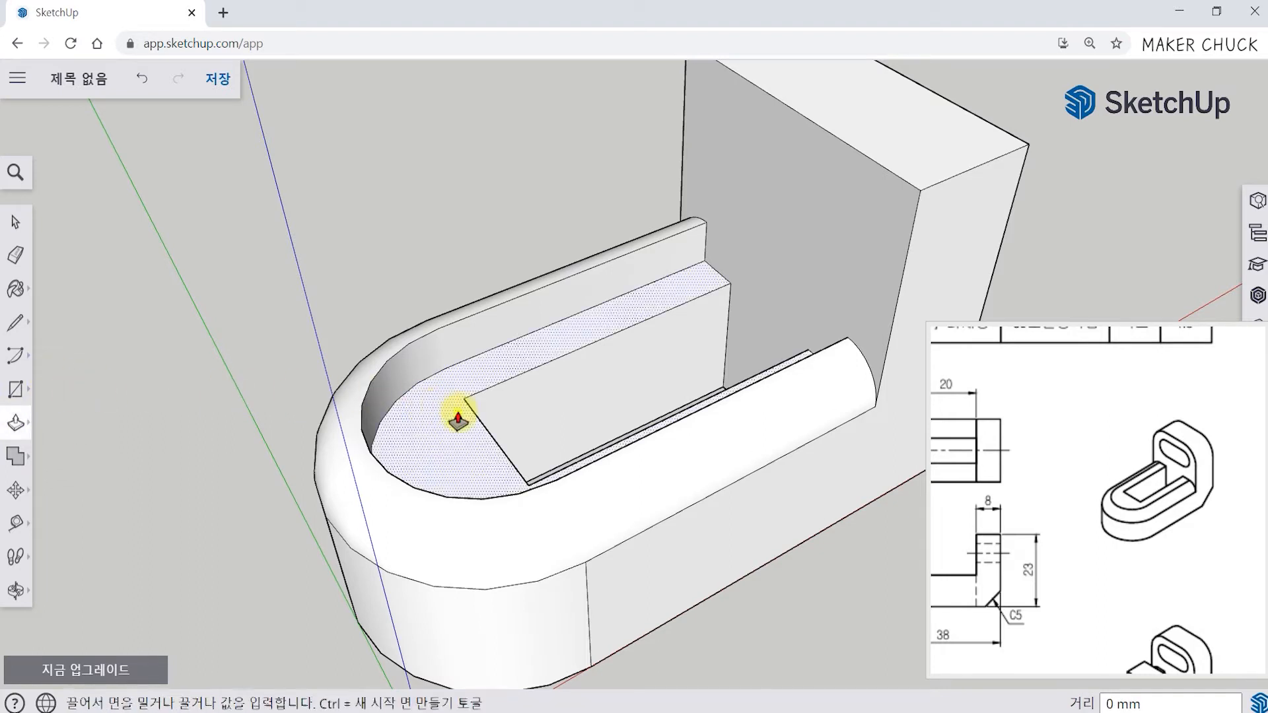
left_click(448, 382)
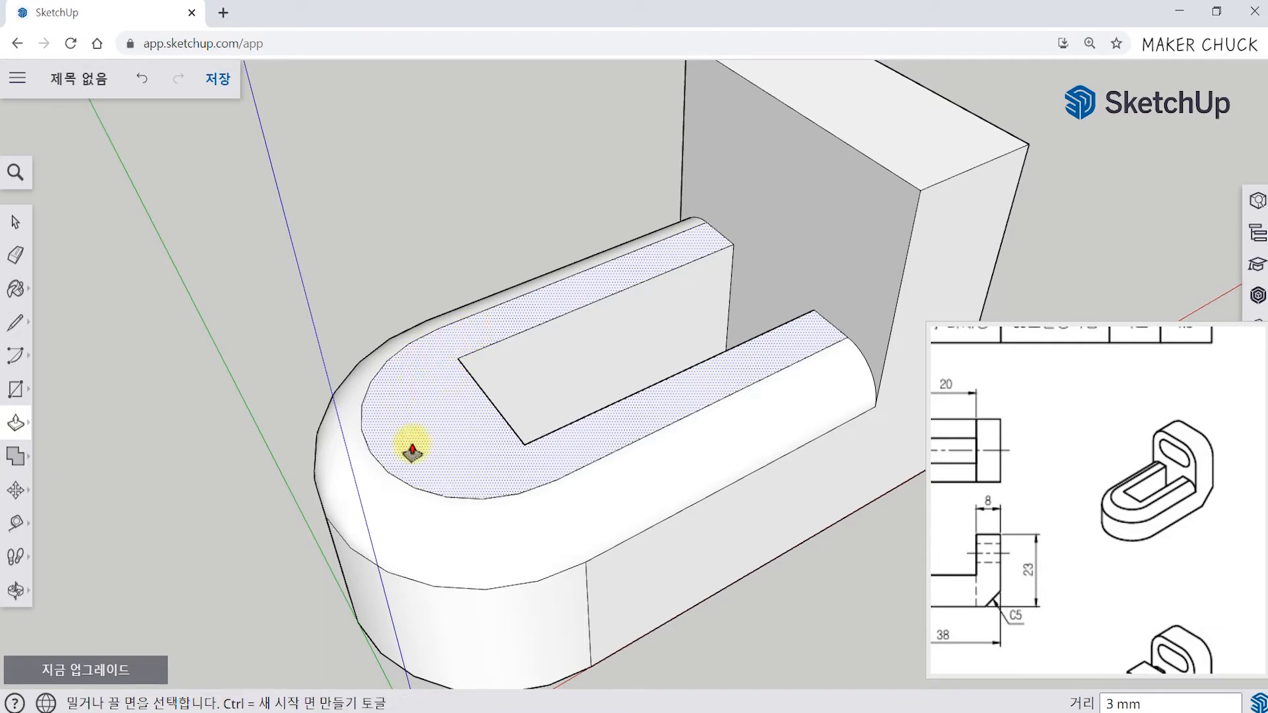
Check the base height on the drawing's front view and push the base's underside inward 3 mm
middle_click_drag(778, 609, 750, 461)
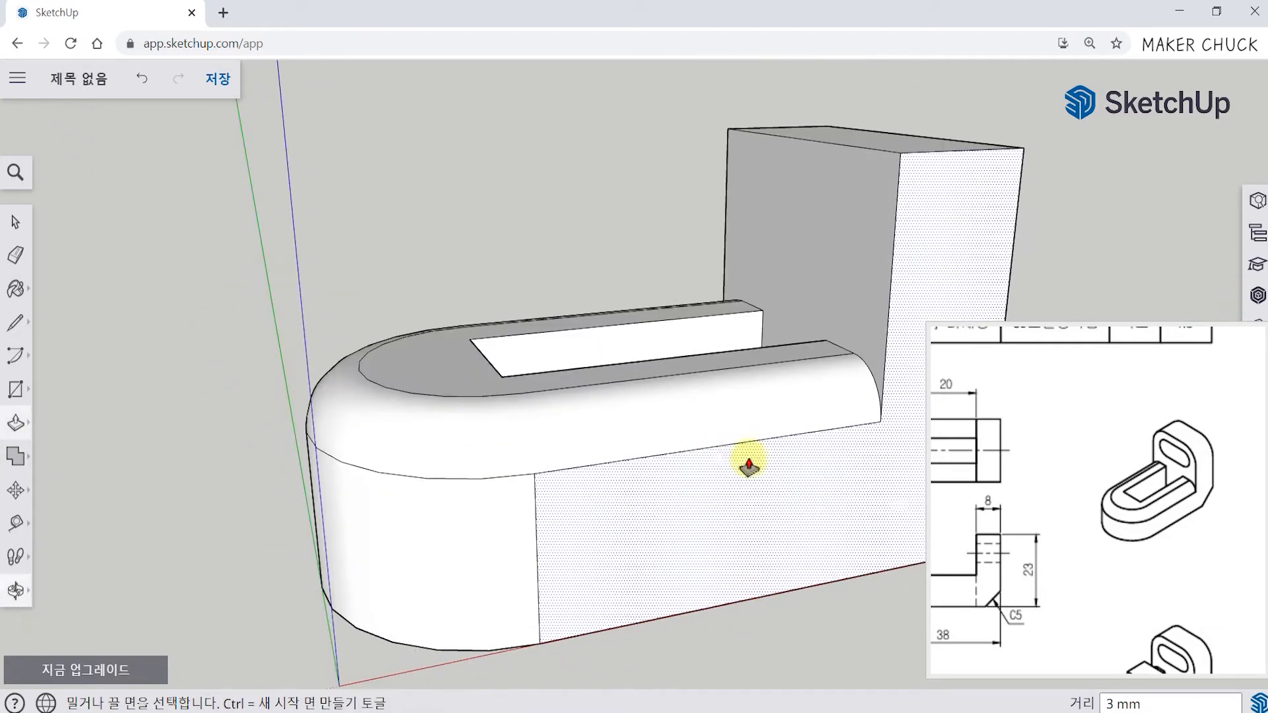
left_click(1155, 563)
scroll(1132, 518, "down", 5)
mouse_move(1093, 480)
left_mouse_down()
mouse_move(1088, 525)
mouse_move(1133, 527)
left_mouse_up()
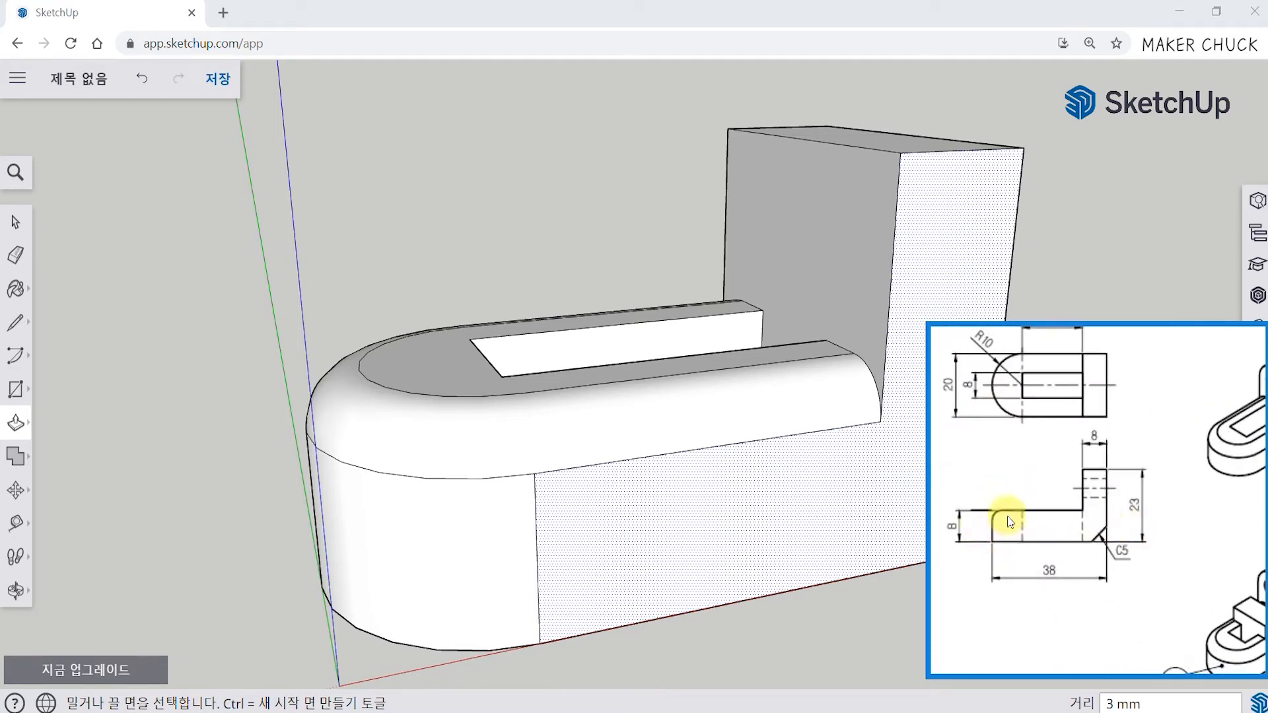
middle_click_drag(773, 599, 725, 286)
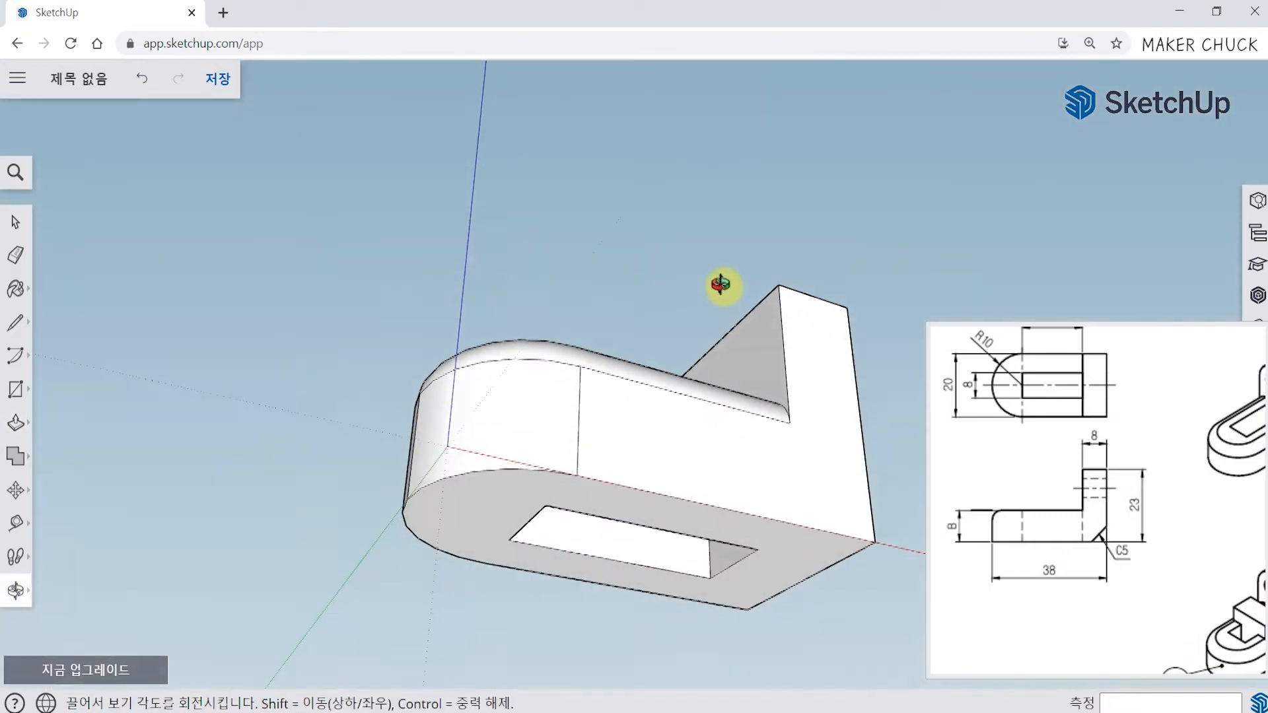
left_click(799, 563)
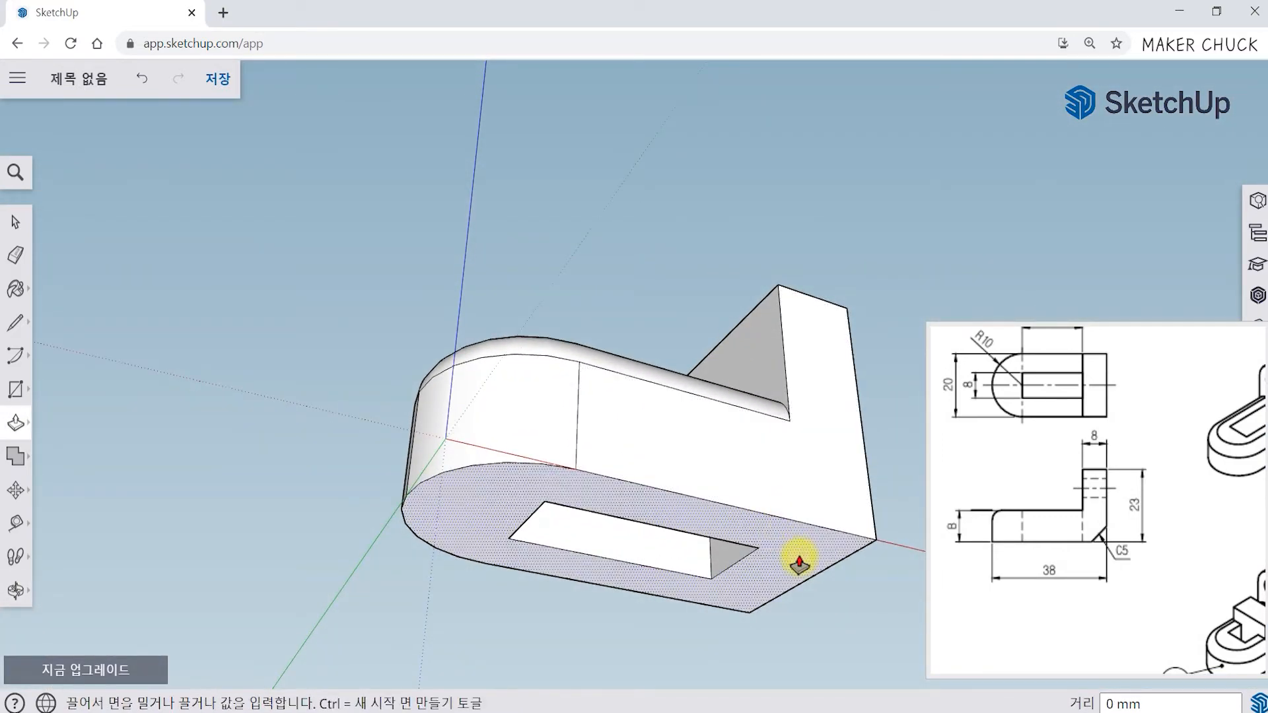
left_click(794, 528)
Push/Pull the top face of the upright wall up 3 mm
middle_click_drag(731, 405, 830, 600)
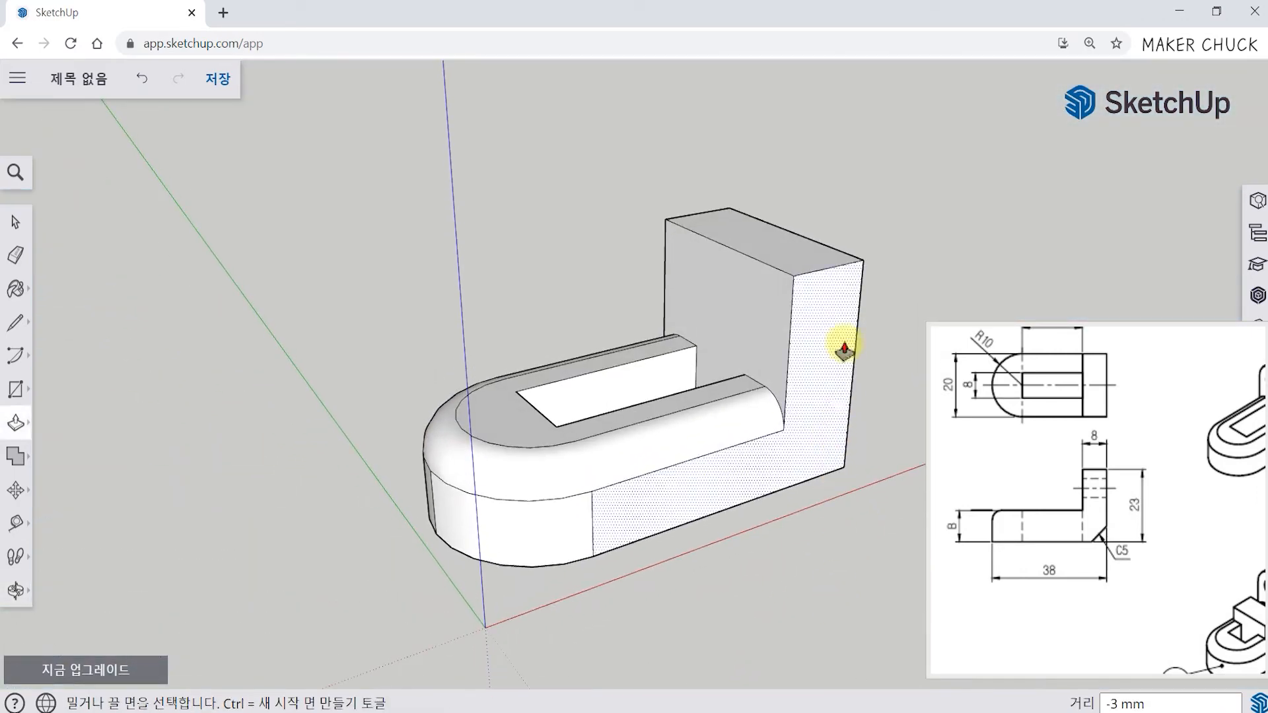
left_click(776, 253)
left_click(778, 254)
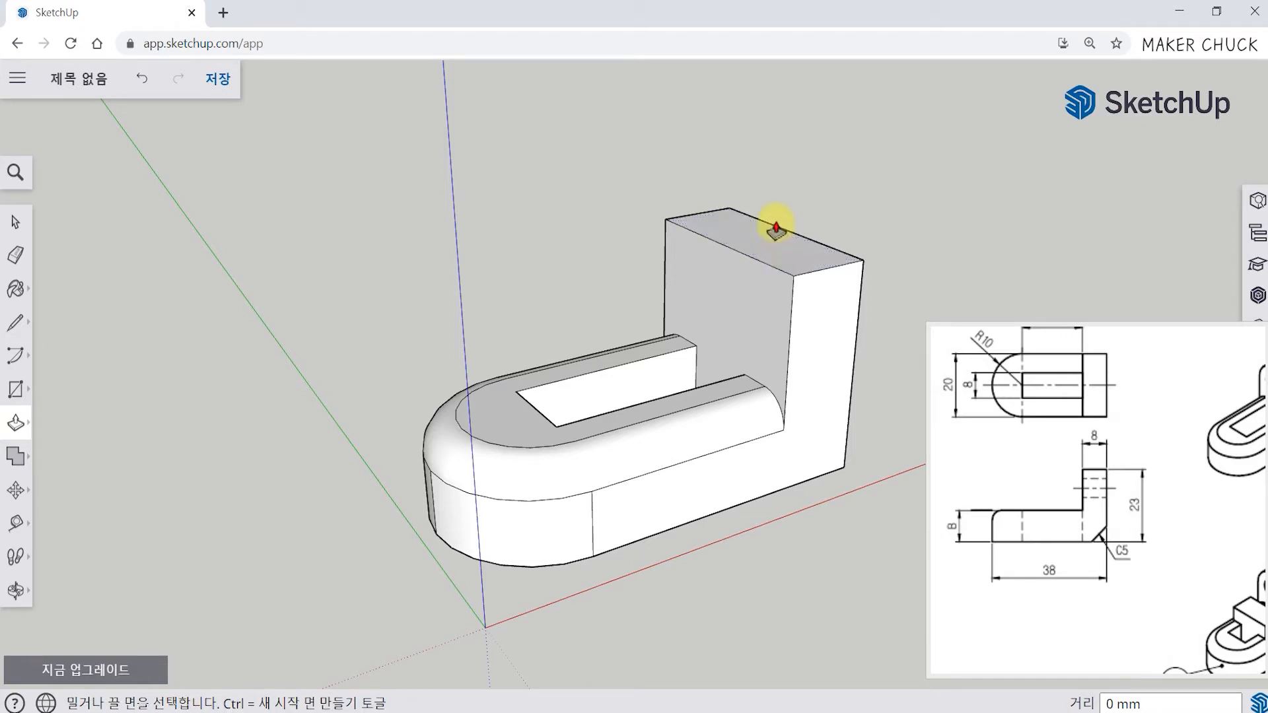
left_click(770, 243)
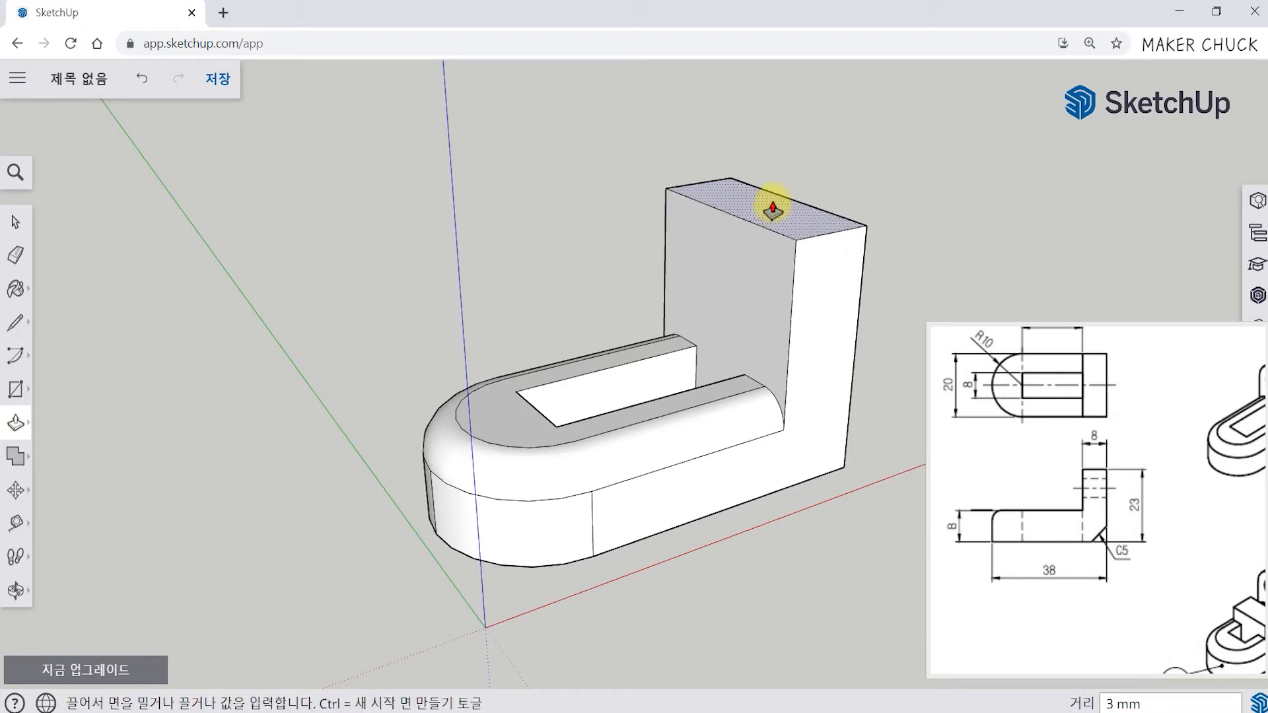
left_click(772, 210)
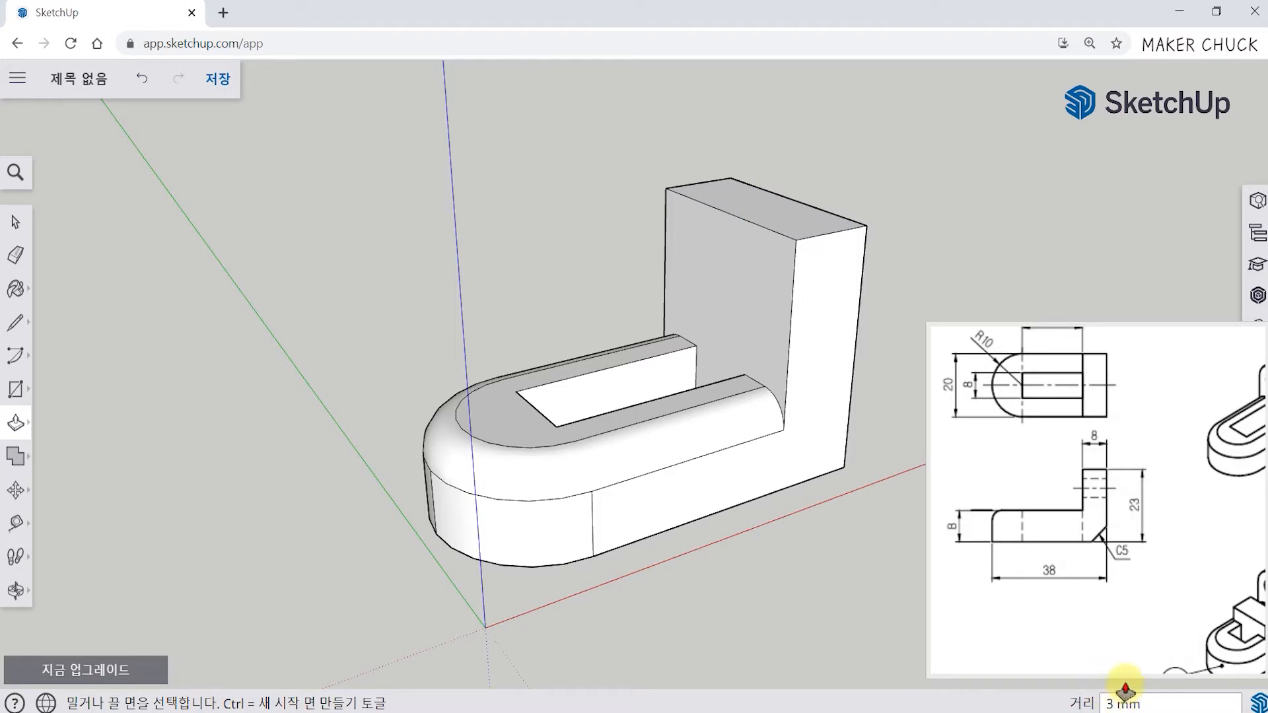
Measure the upright wall's height with the Tape Measure along its vertical back edge, checking it against the drawing
middle_click_drag(688, 560, 808, 515)
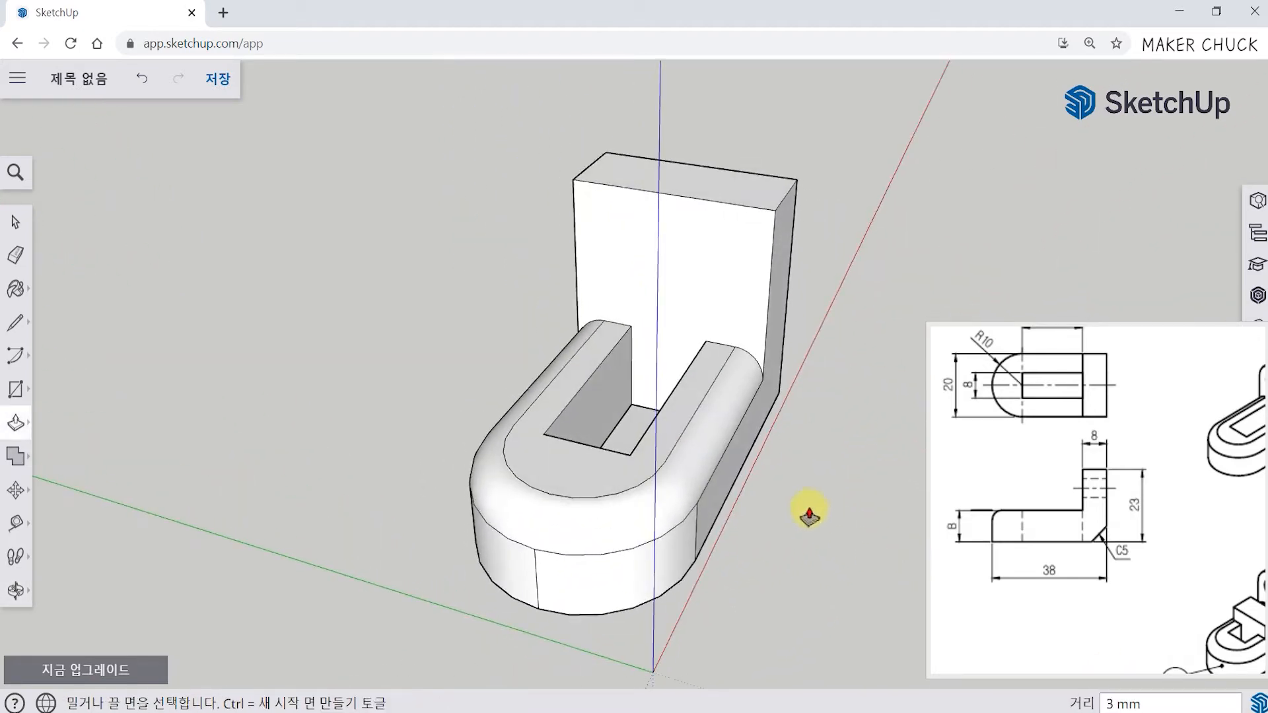
left_click_drag(1121, 500, 1153, 545)
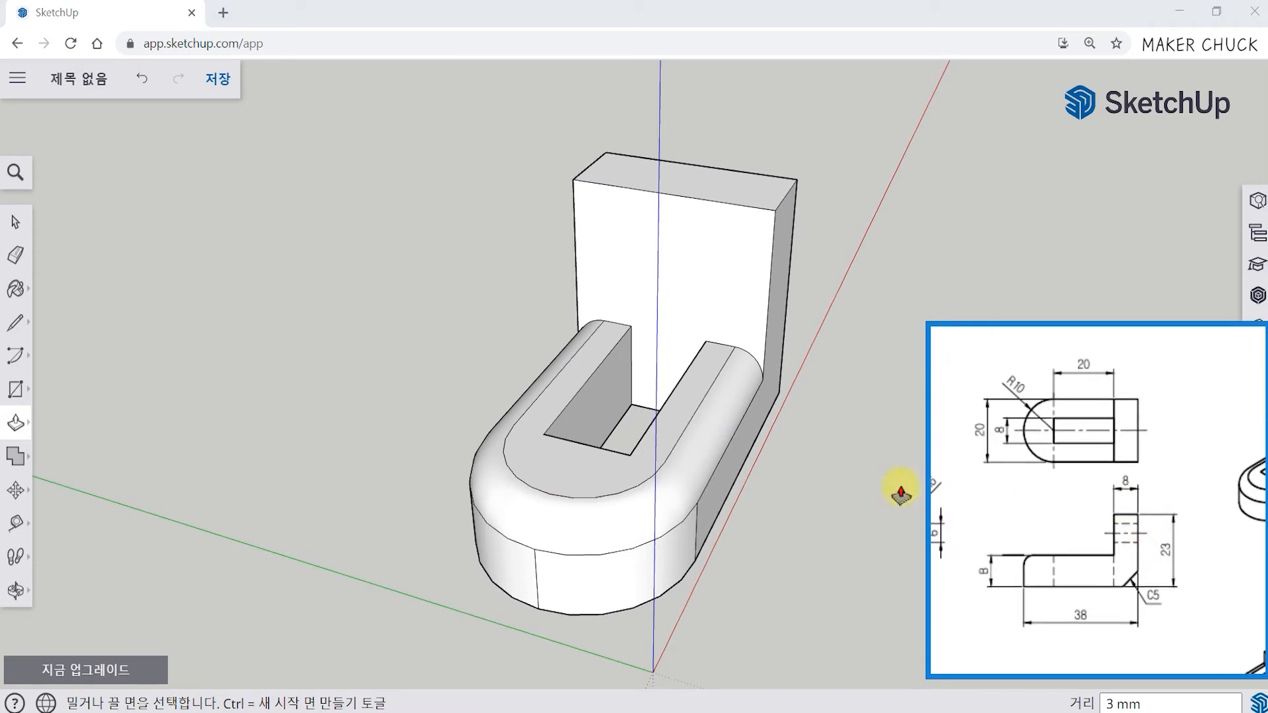
left_click(20, 525)
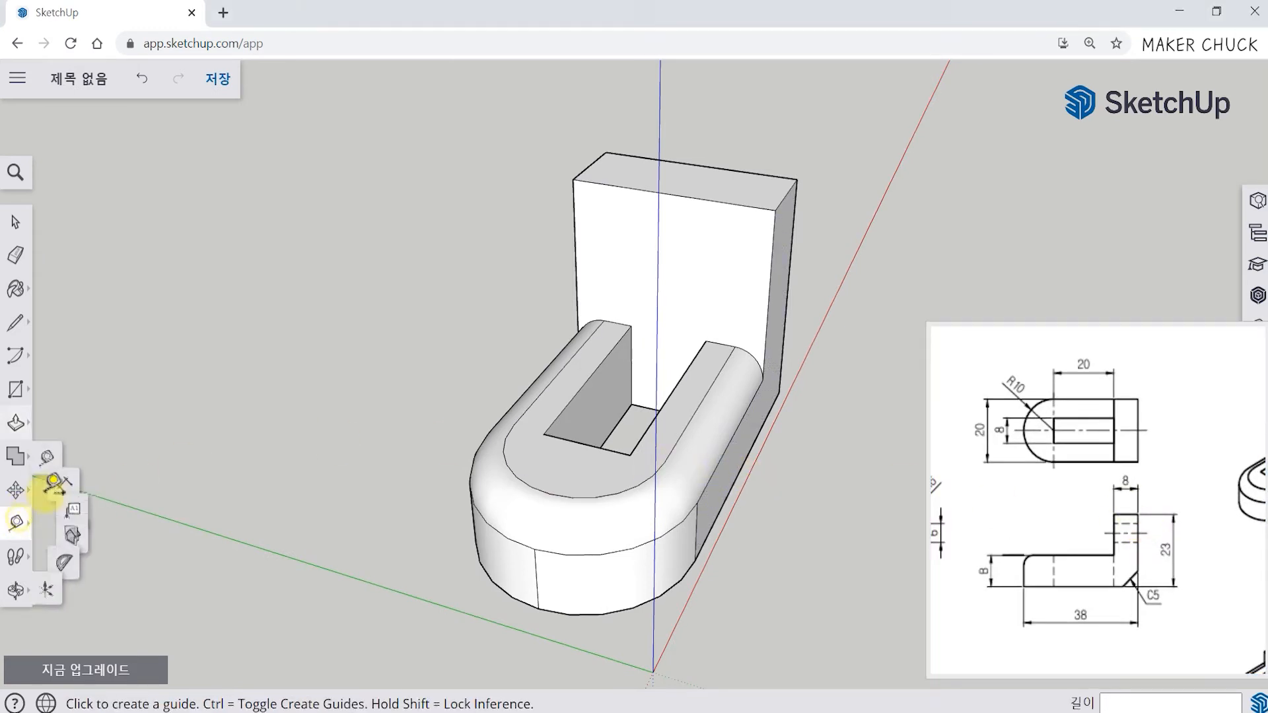
scroll(621, 367, "up", 1)
middle_click_drag(621, 364, 665, 346)
left_click(653, 301)
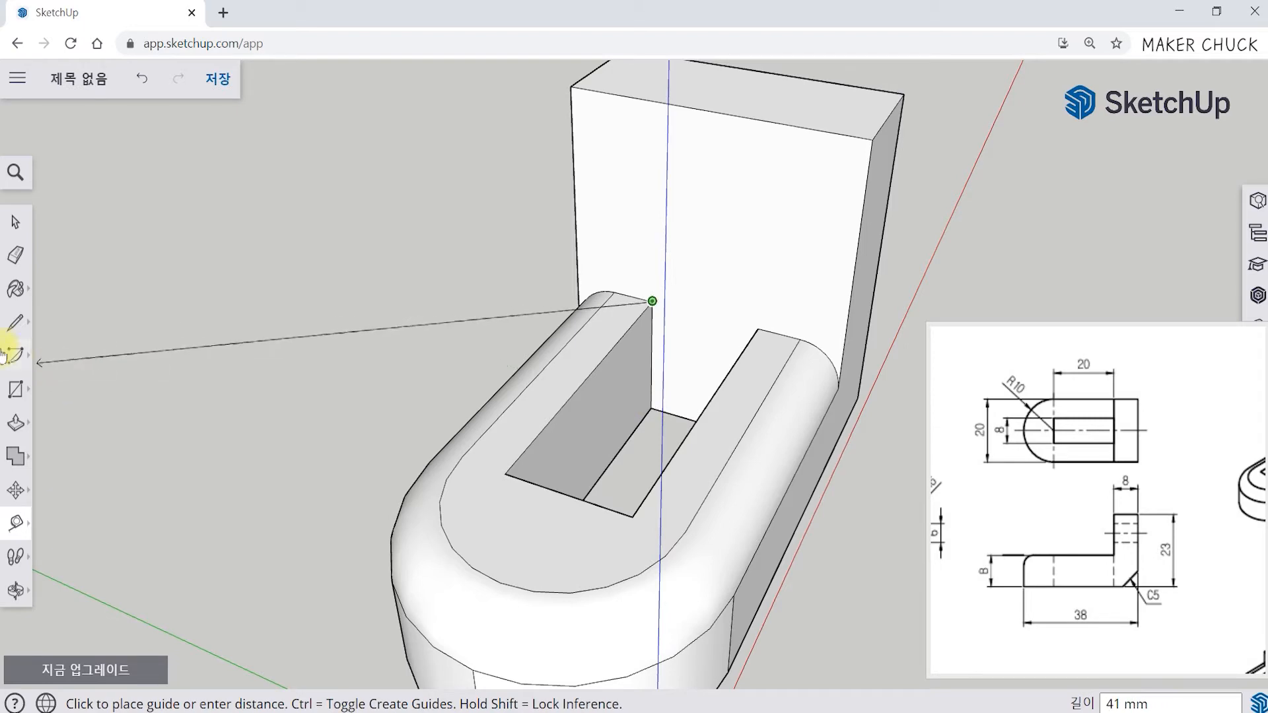
left_click(16, 223)
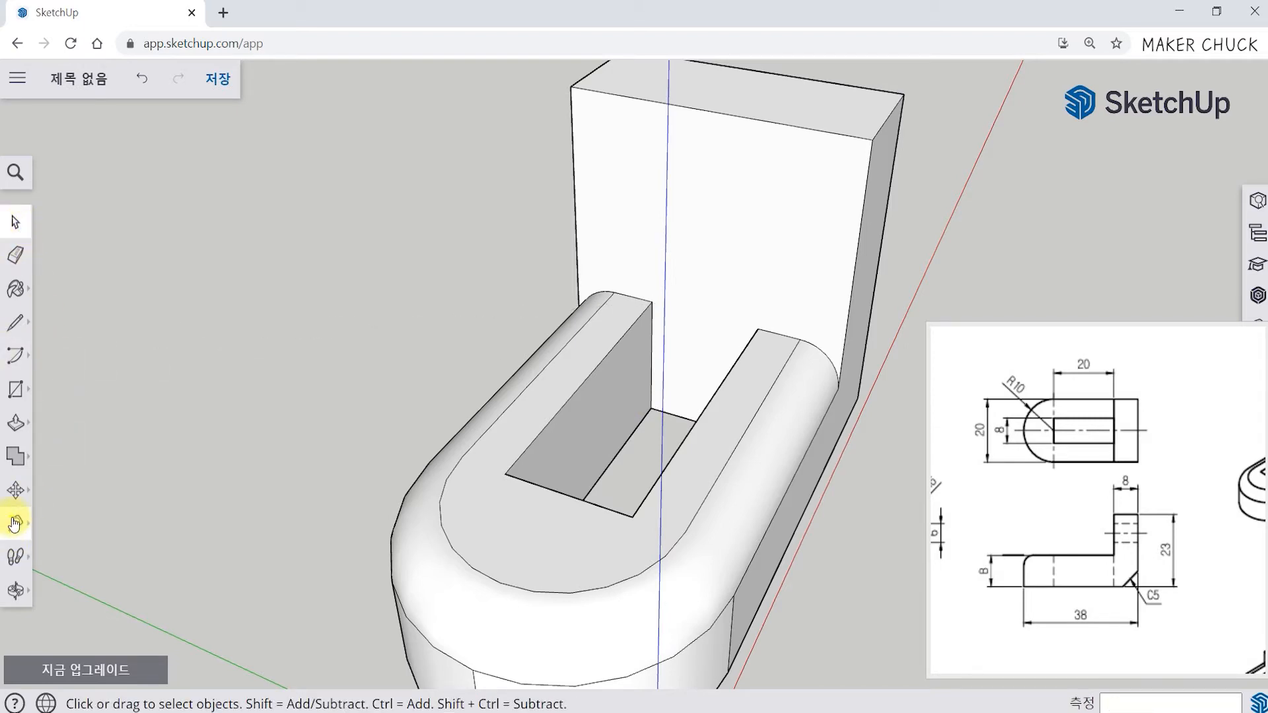
left_click(15, 524)
middle_click_drag(849, 524, 609, 481)
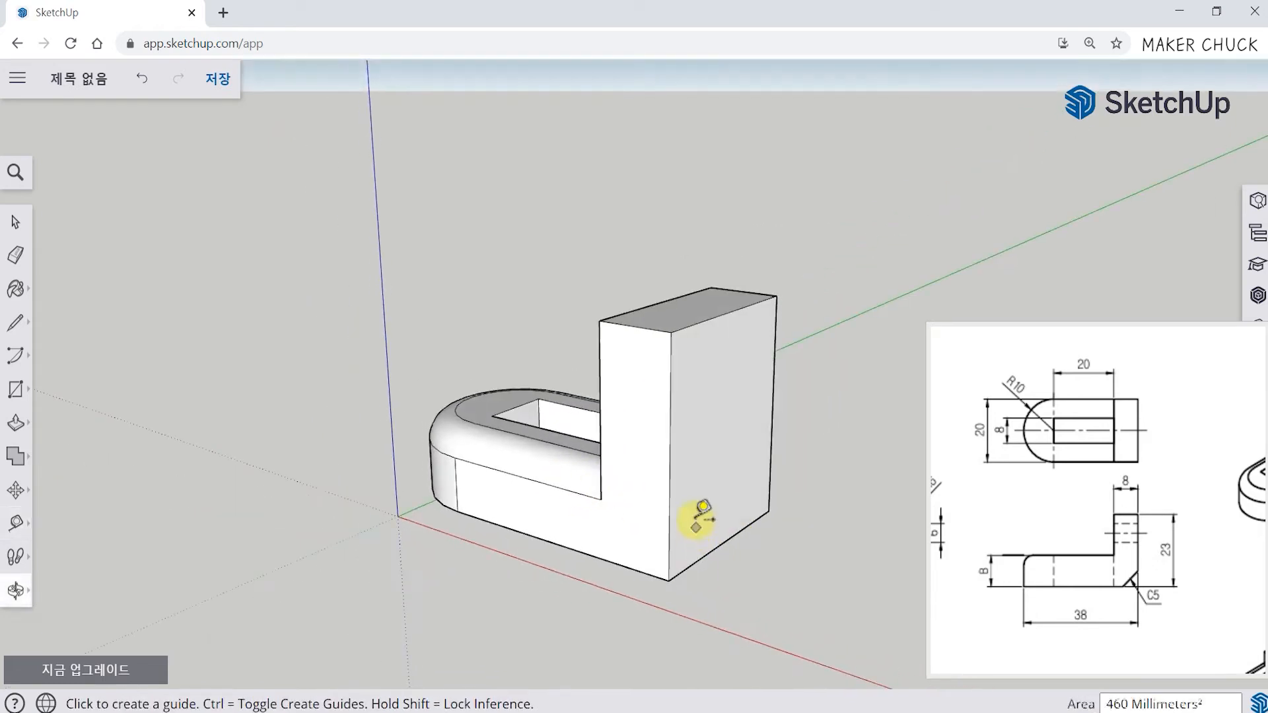
left_click(671, 331)
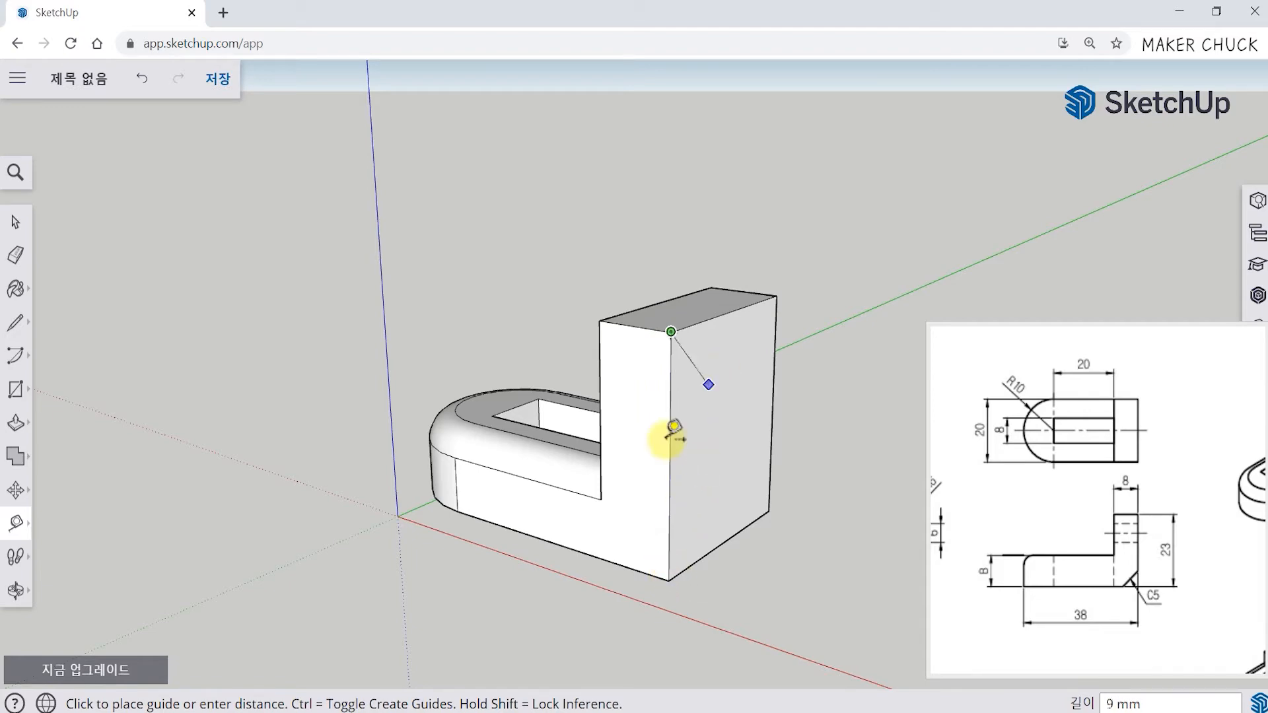
middle_click_drag(515, 489, 279, 347)
left_click(16, 222)
Place a horizontal guide on the upright wall's front face, 6 mm below its top edge, following the drawing's side view
middle_click_drag(628, 628, 825, 626)
scroll(812, 594, "up", 3)
middle_click_drag(793, 552, 715, 528)
mouse_move(1065, 506)
left_mouse_down()
mouse_move(1095, 521)
mouse_move(1141, 502)
mouse_move(1147, 485)
left_mouse_up()
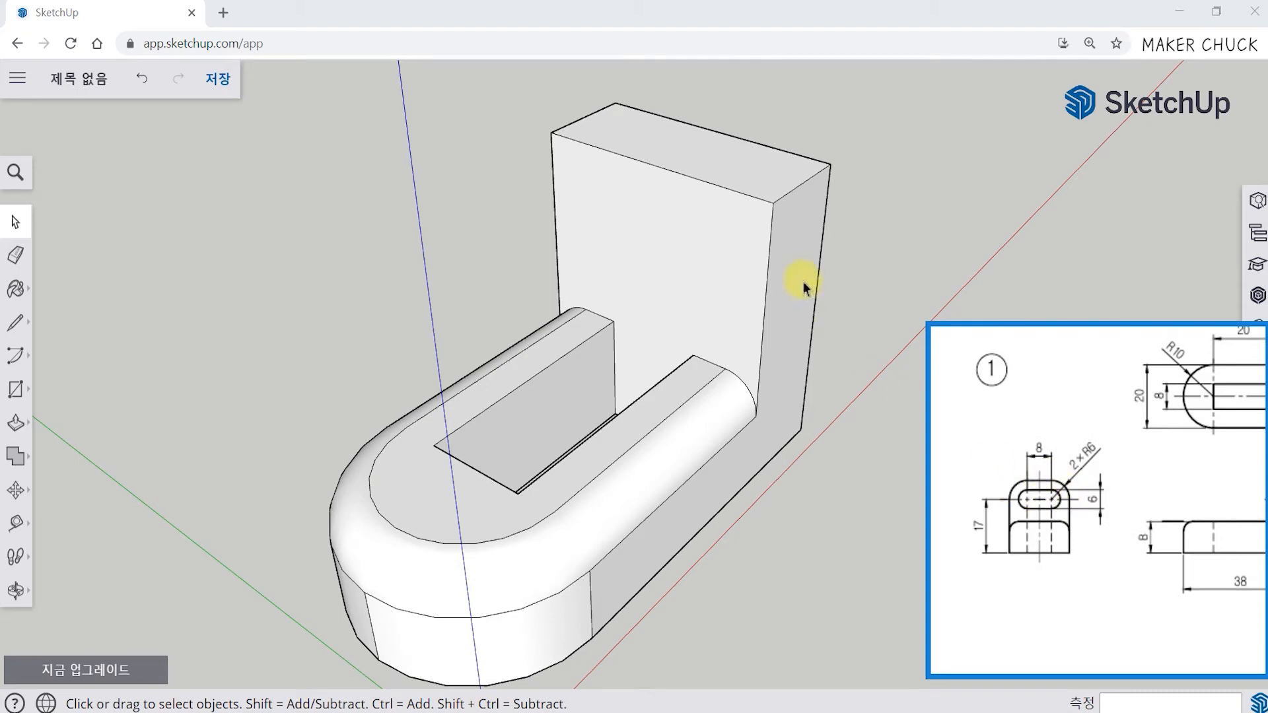
mouse_move(628, 276)
middle_mouse_down()
mouse_move(771, 343)
mouse_move(696, 294)
mouse_move(705, 323)
middle_mouse_up()
scroll(1030, 529, "up", 5)
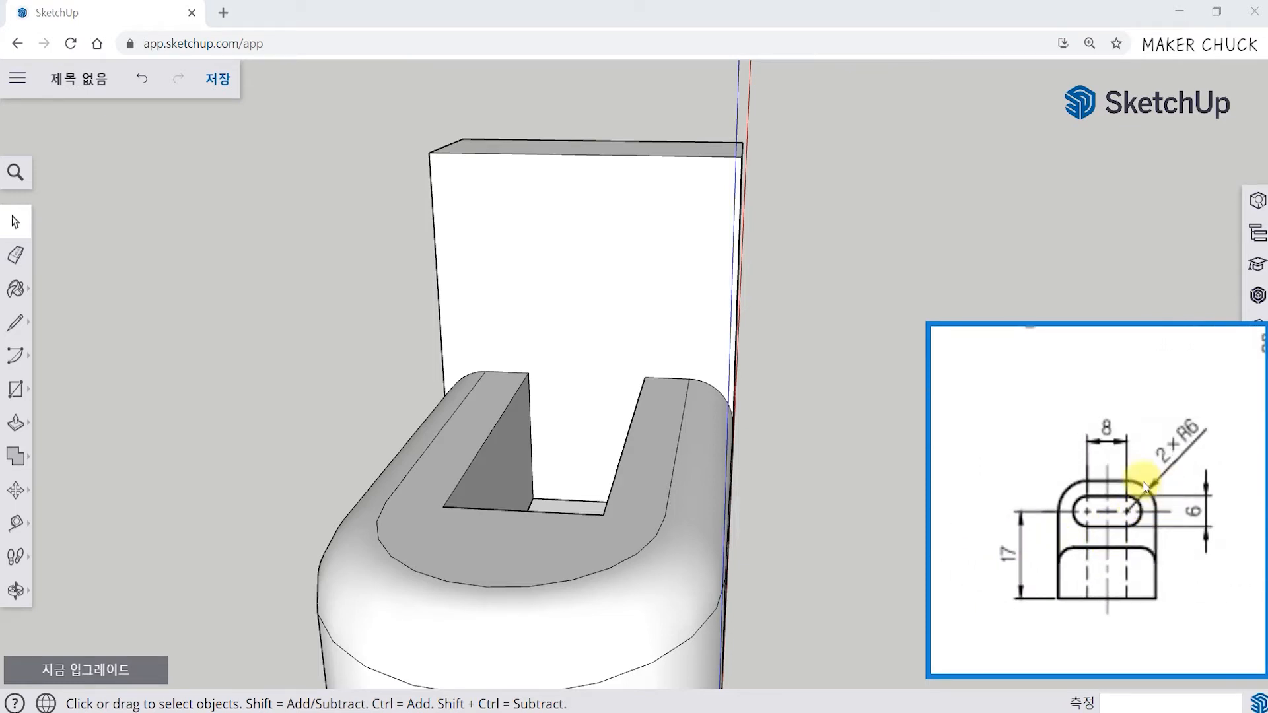
left_click_drag(1185, 438, 1164, 448)
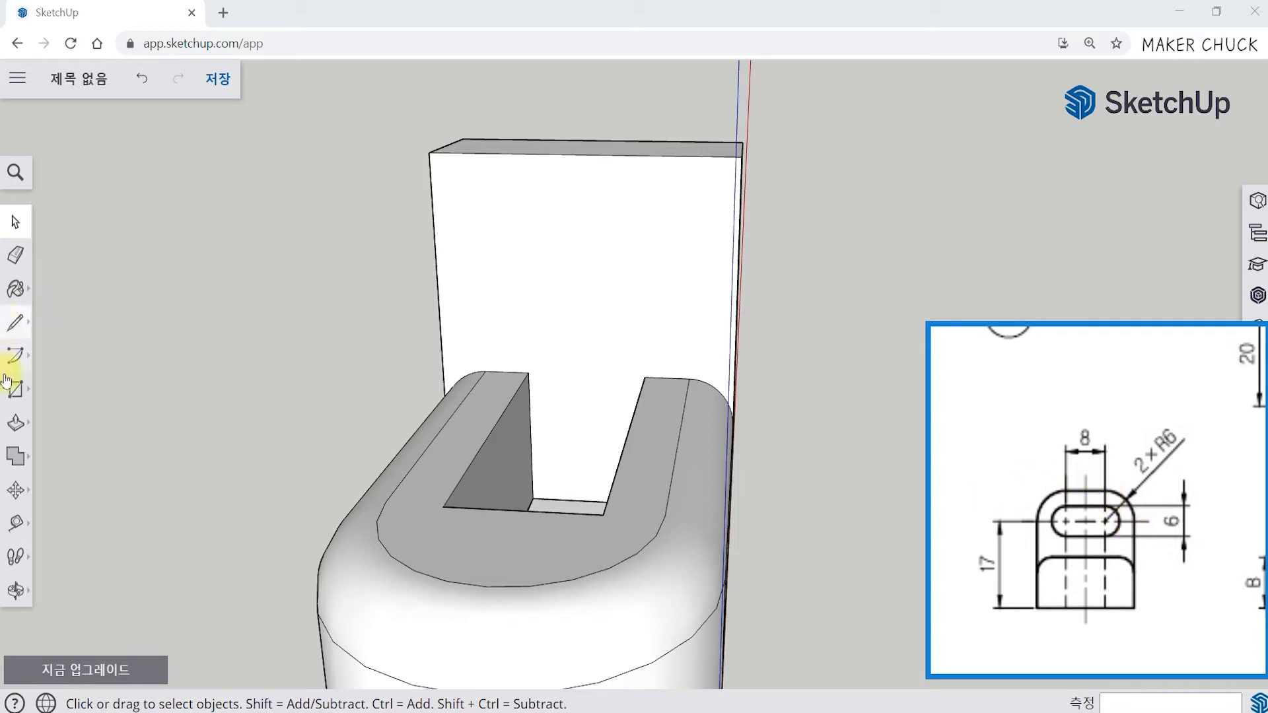
left_click(16, 522)
left_click(56, 436)
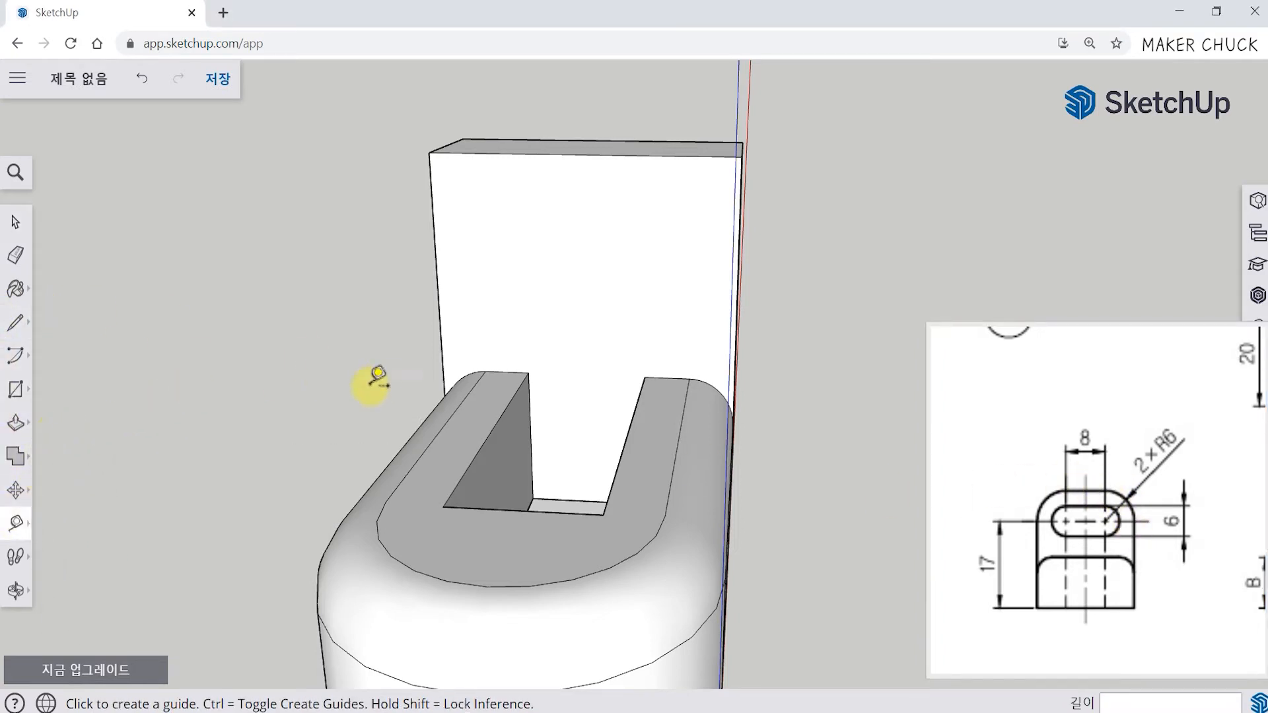
middle_click_drag(368, 382, 411, 325)
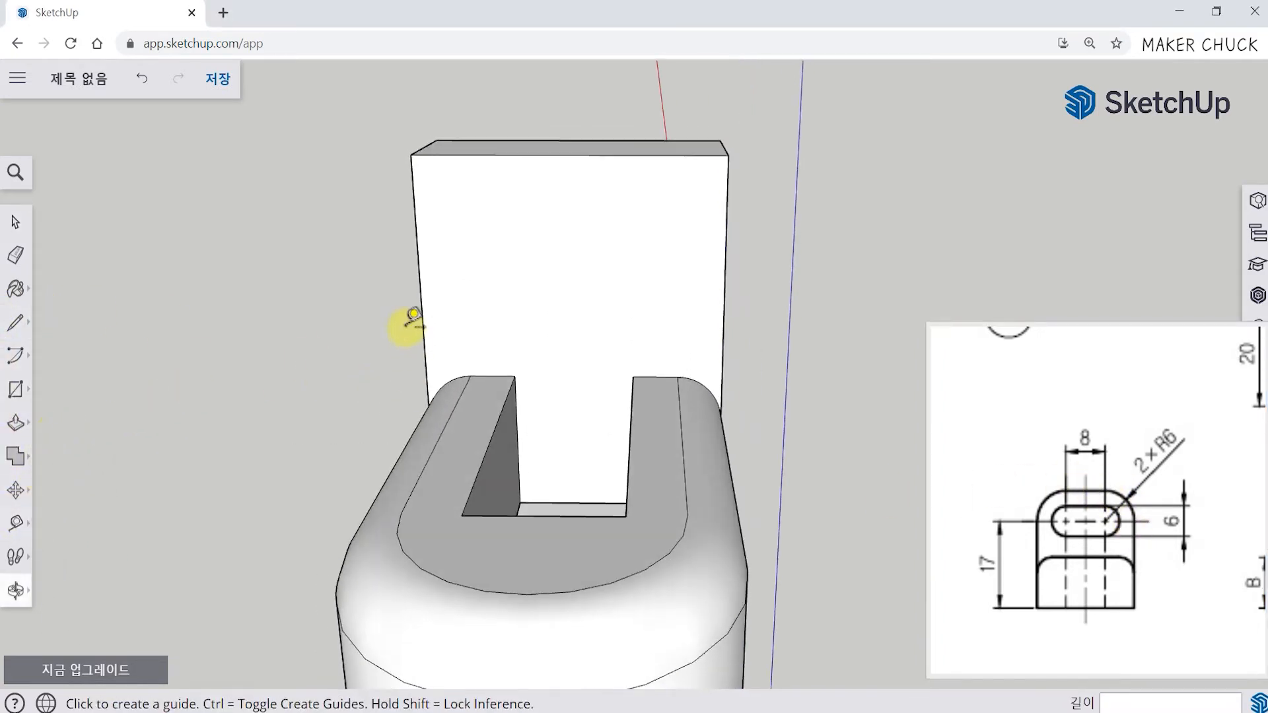
left_click(587, 153)
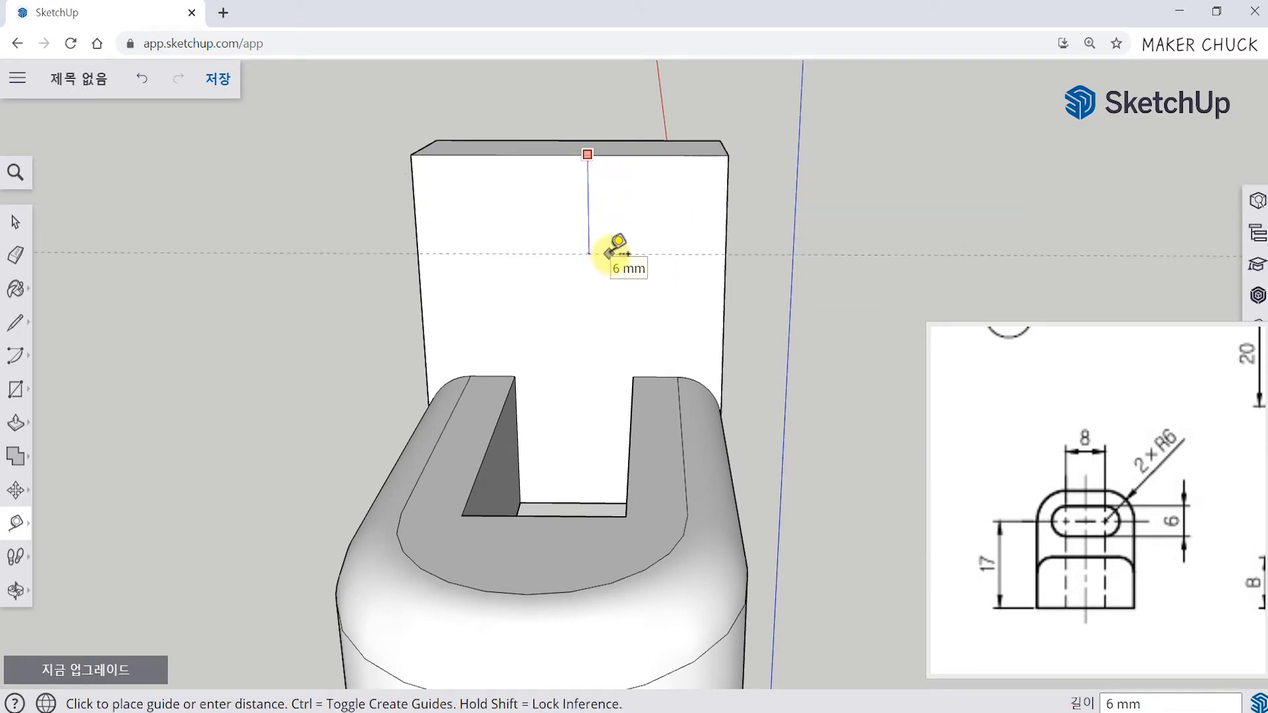
left_click(616, 251)
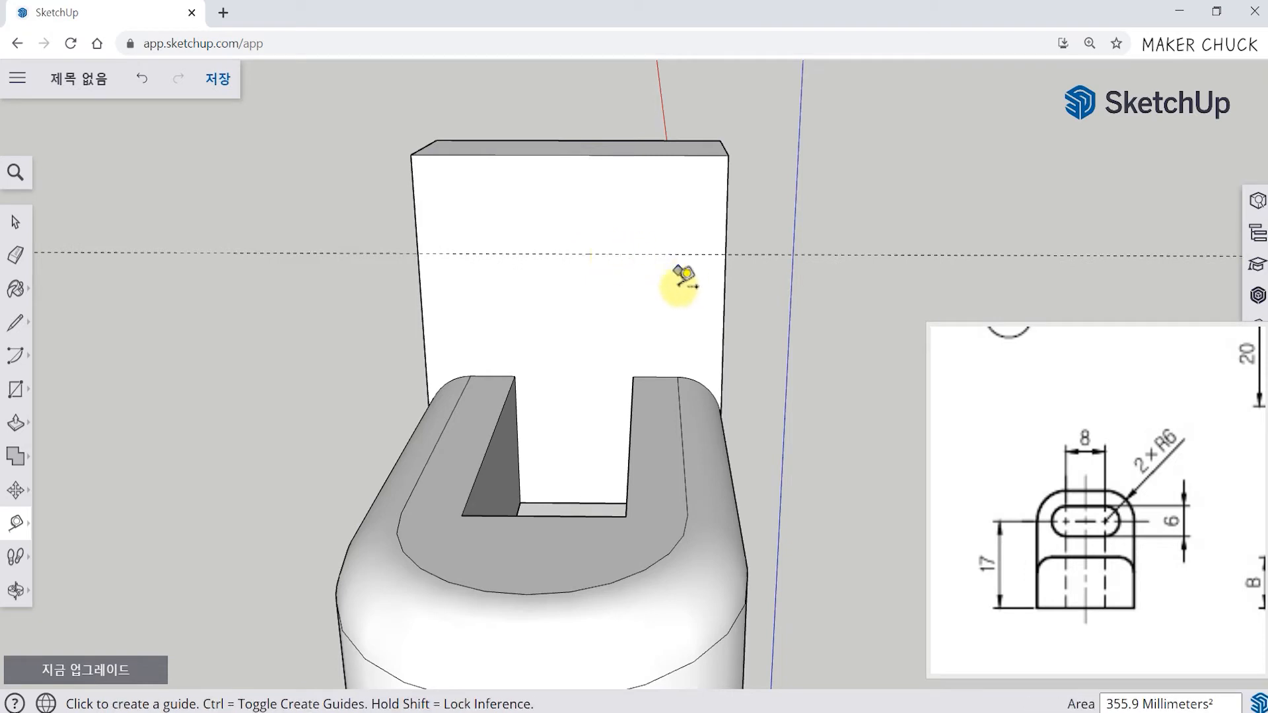
Place two vertical guides on the wall's front face, 6 mm in from each side edge, in line with the slot's sides
left_click(421, 292)
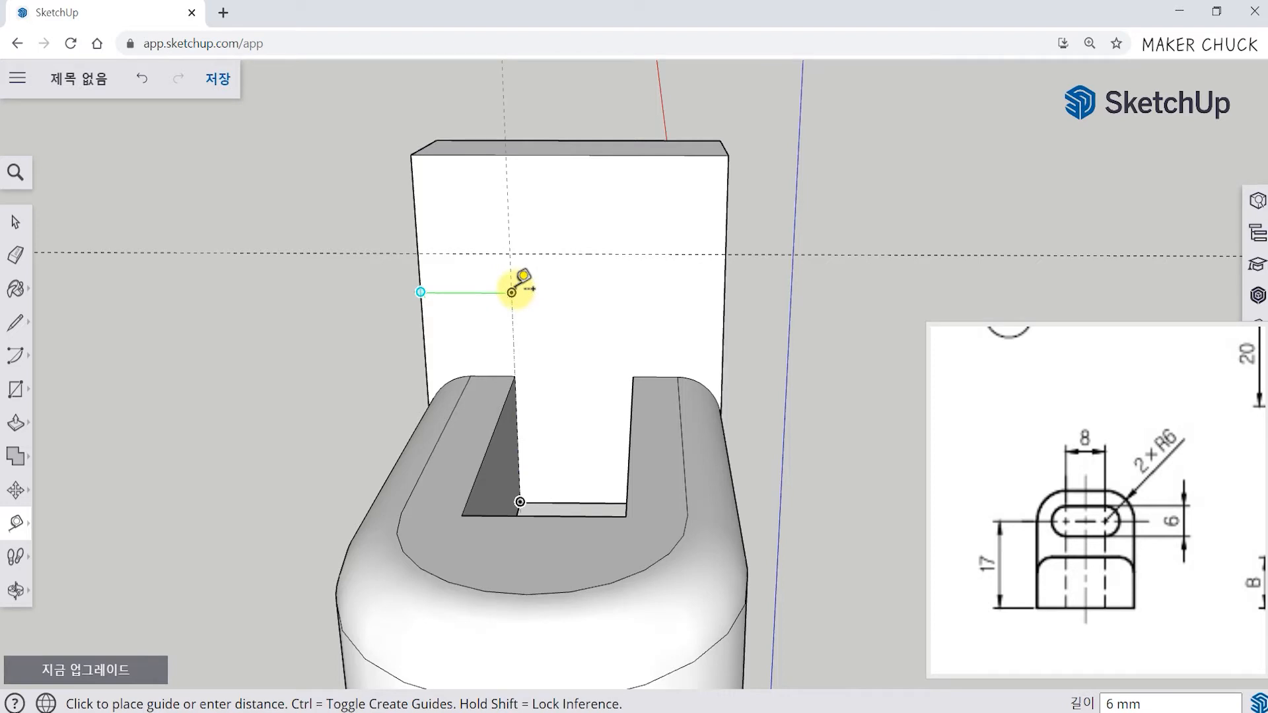
left_click(513, 291)
left_click(725, 307)
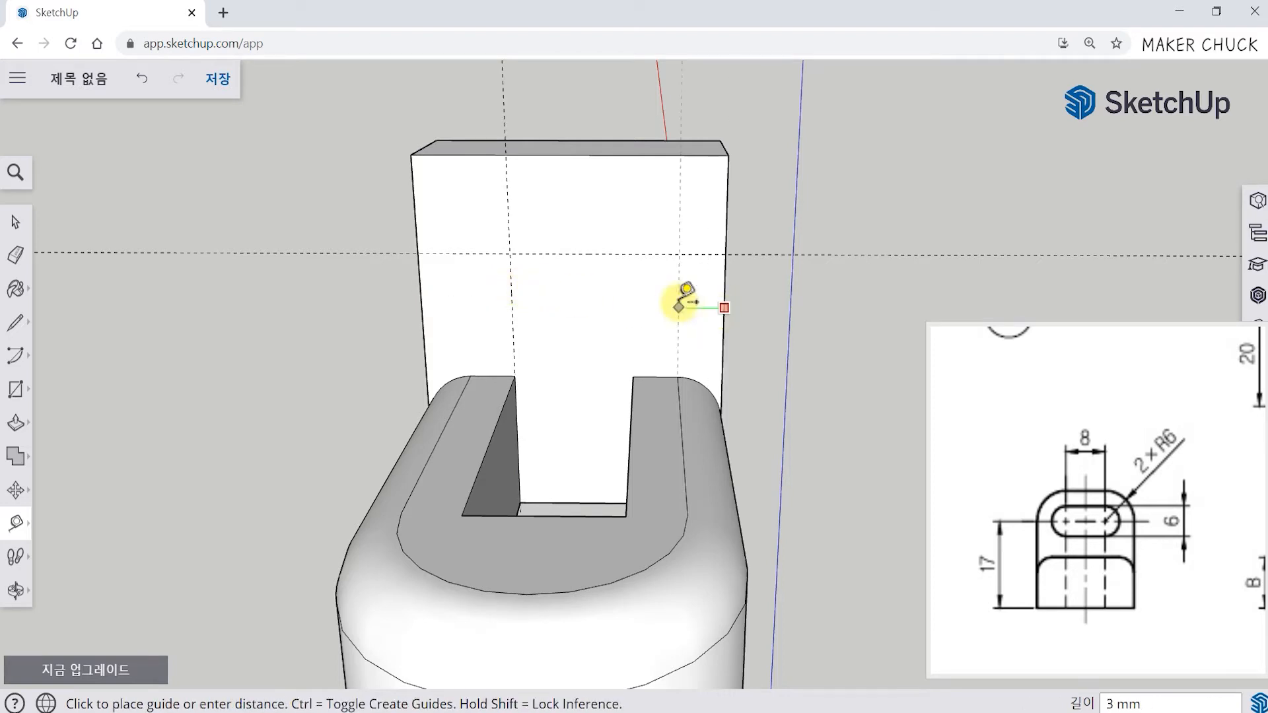
left_click(633, 307)
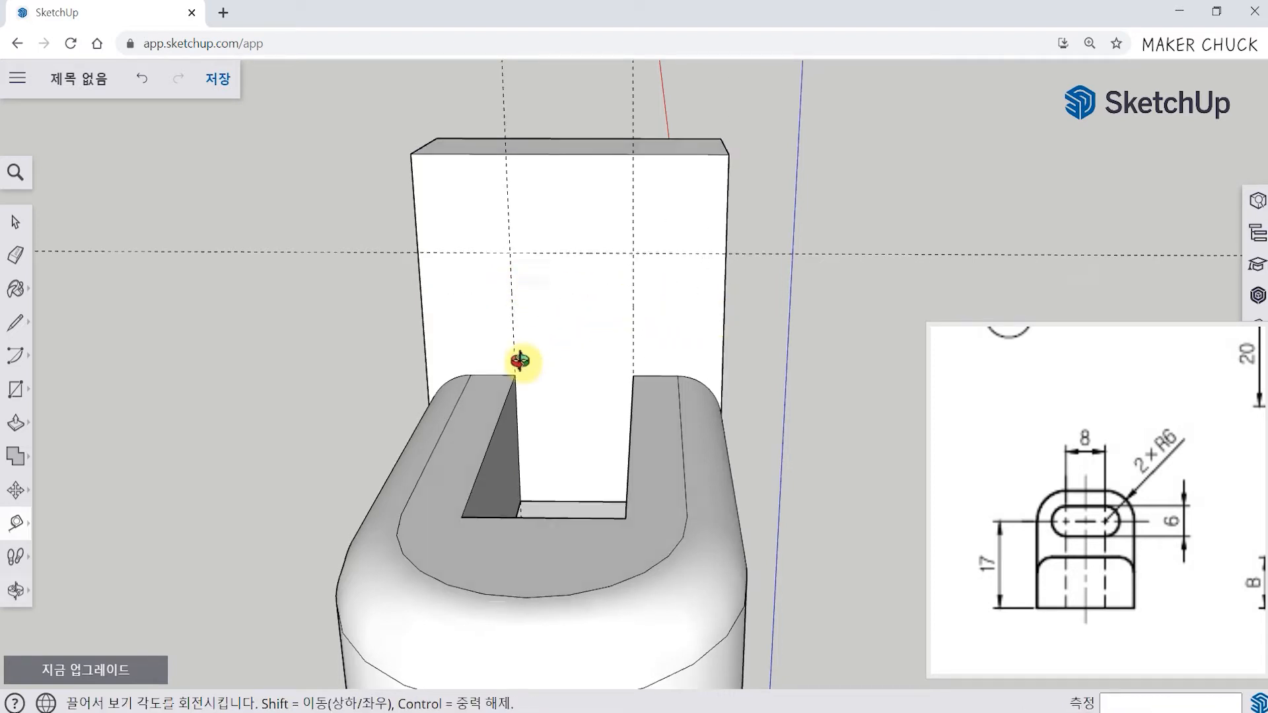
Draw a 90° arc of 6 mm radius across the wall's upper left corner, centred on the guides' left intersection
middle_click_drag(518, 363, 397, 294)
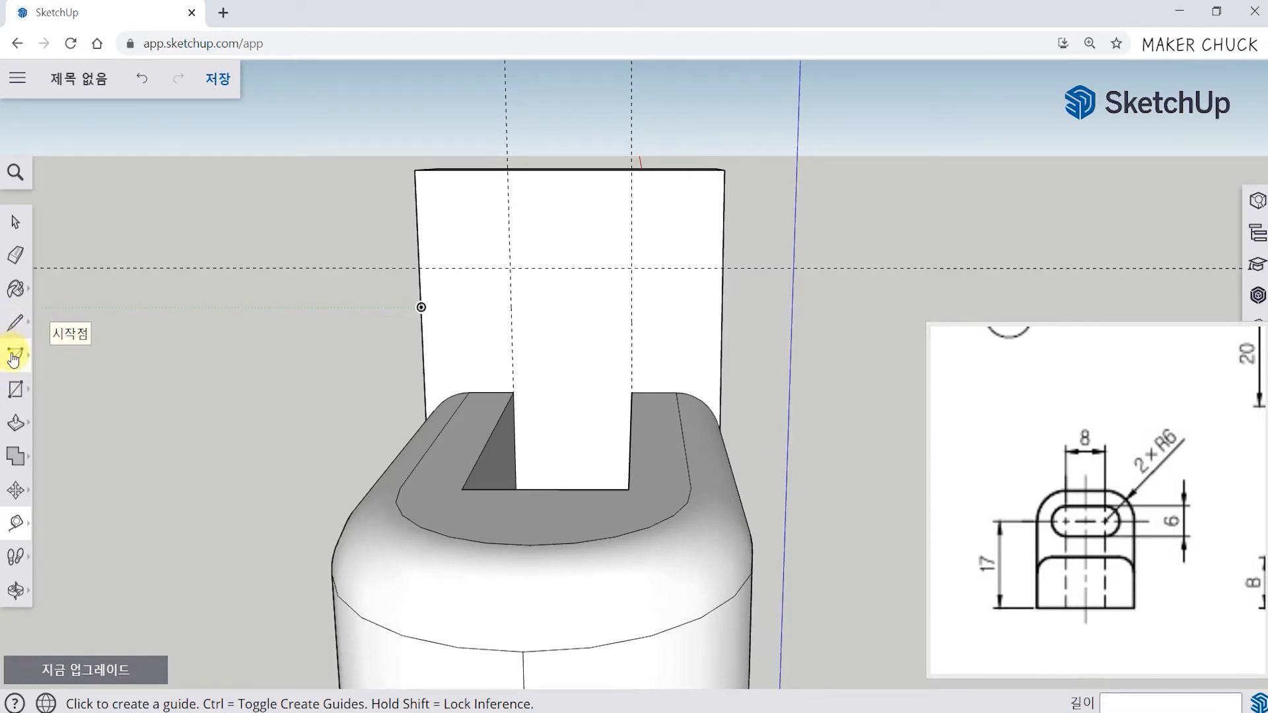
left_click(14, 357)
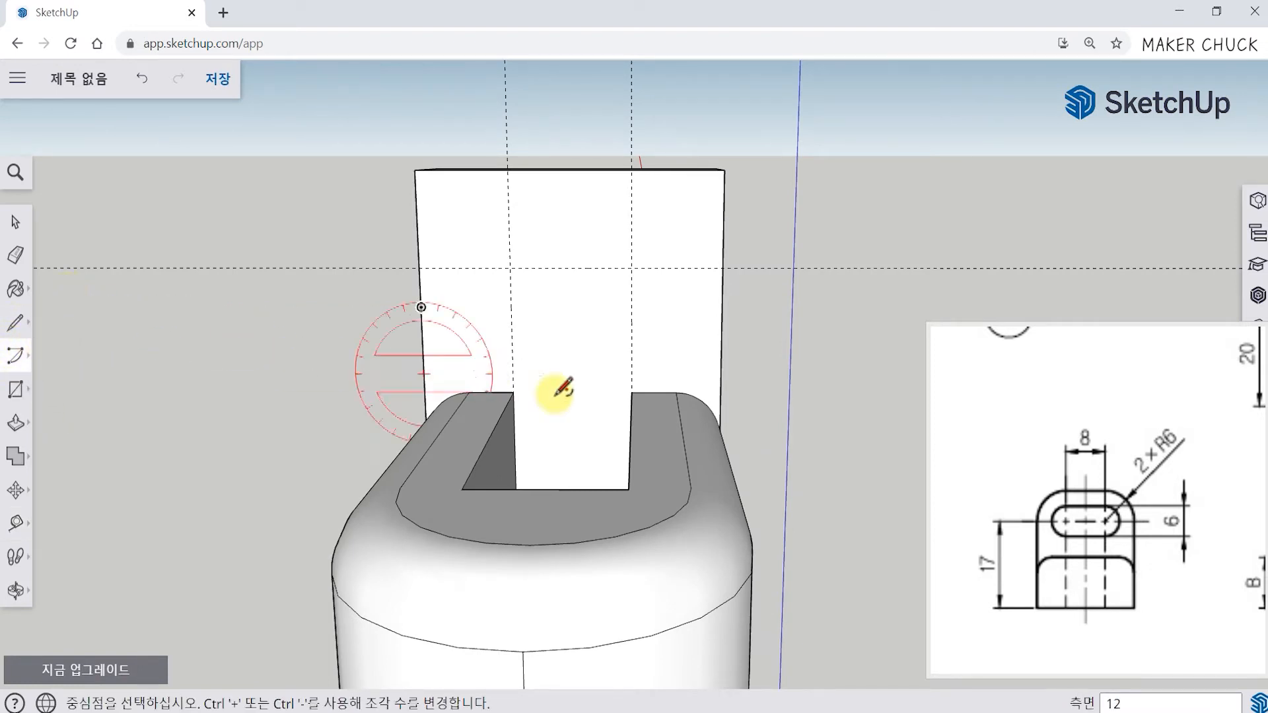
middle_click_drag(538, 396, 520, 311)
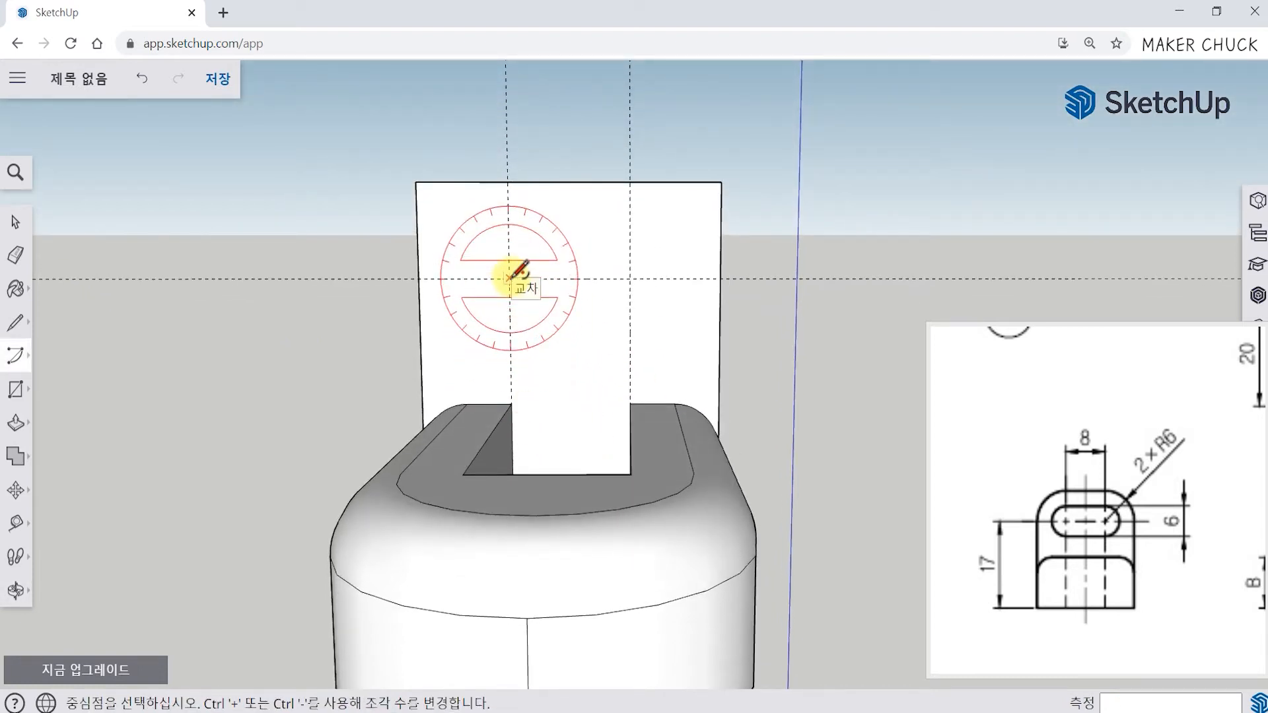
left_click(510, 278)
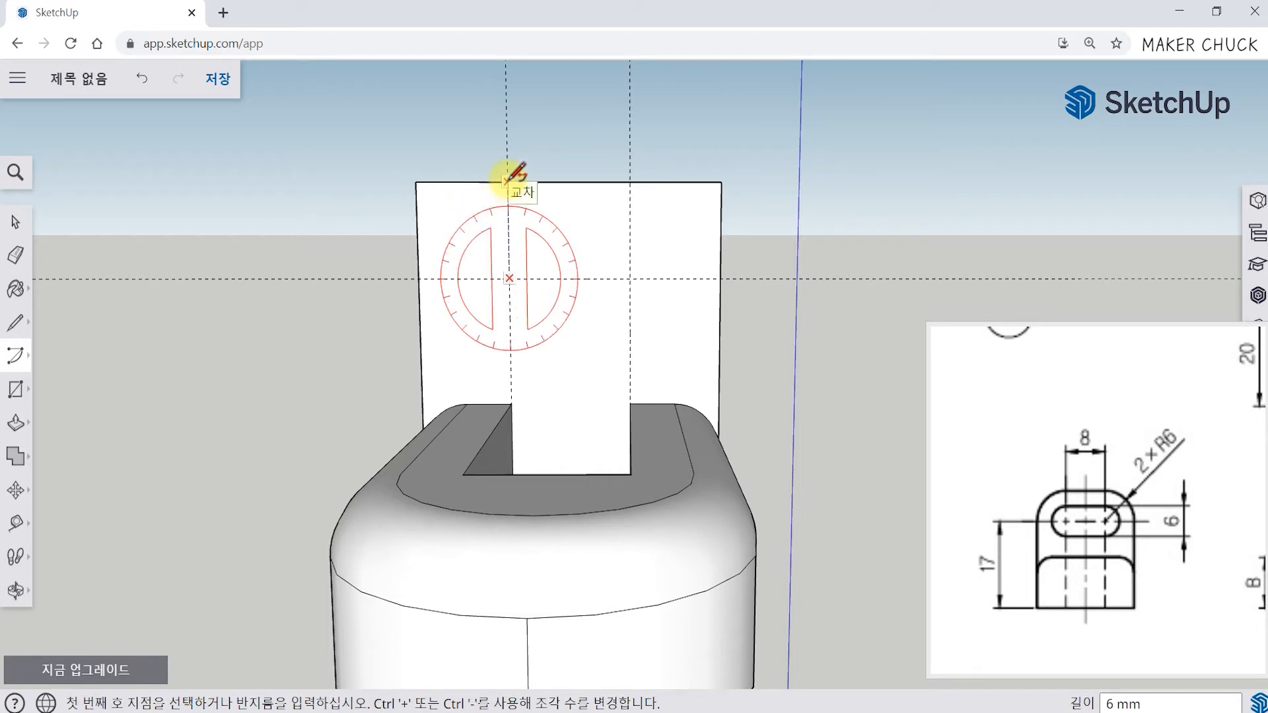
left_click(507, 181)
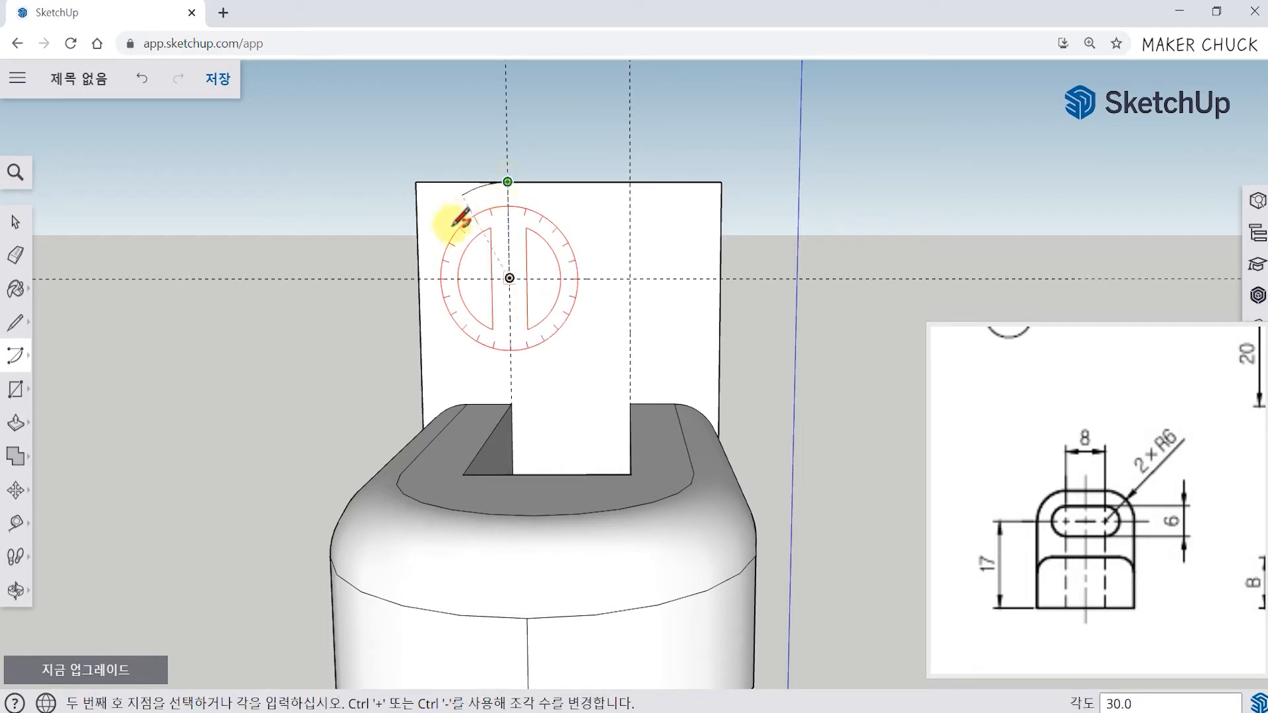
left_click(419, 278)
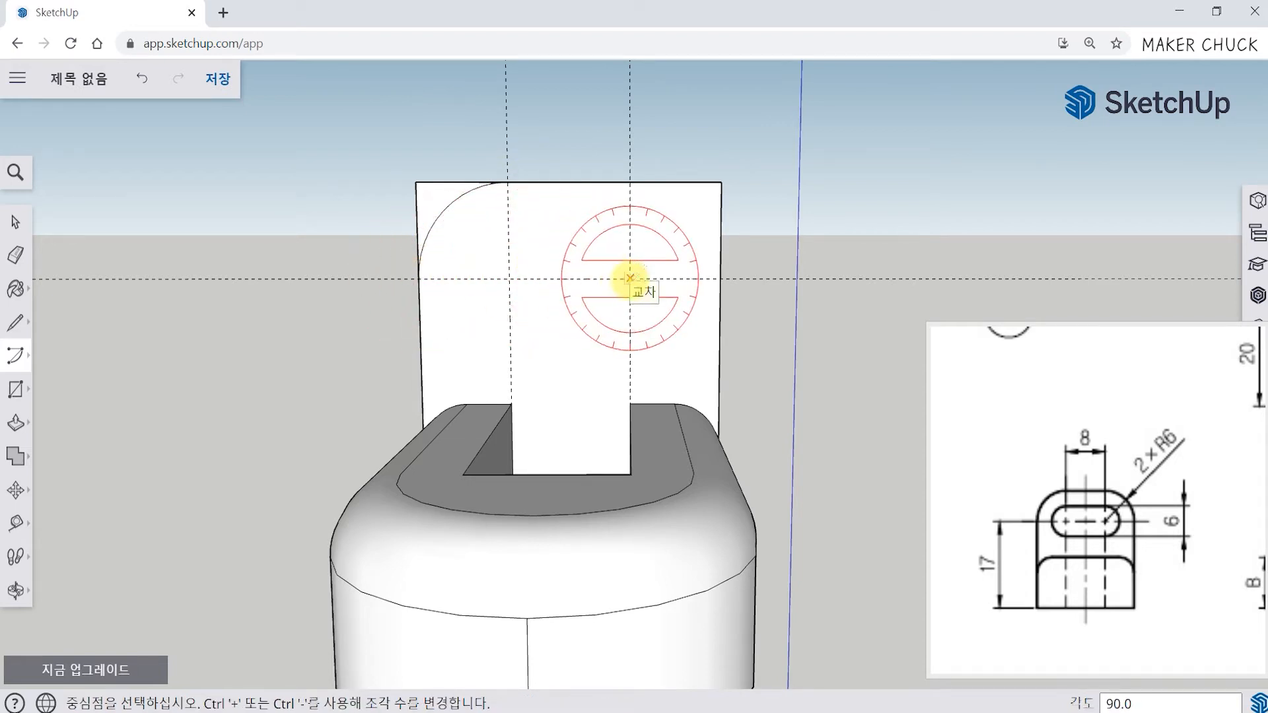
Draw a 90° arc of 6 mm radius across the wall's upper right corner, centred on the guides' right intersection
left_click(630, 279)
left_click(630, 181)
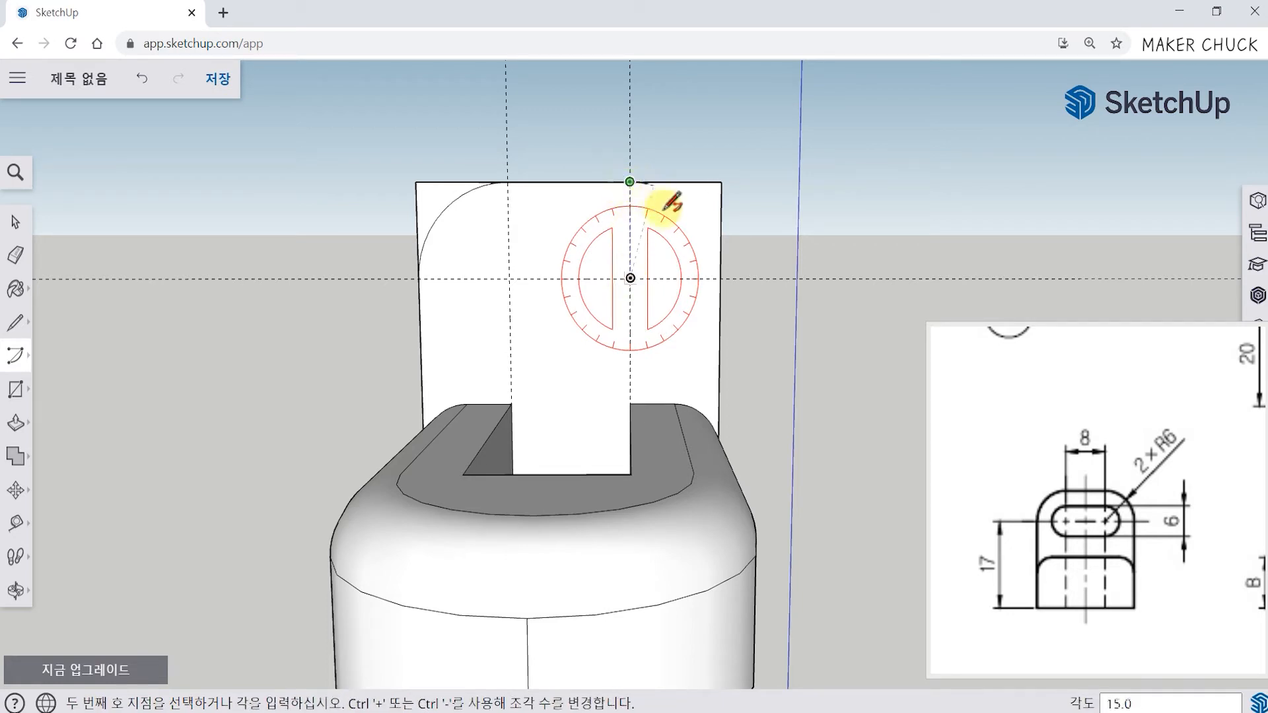
left_click(724, 276)
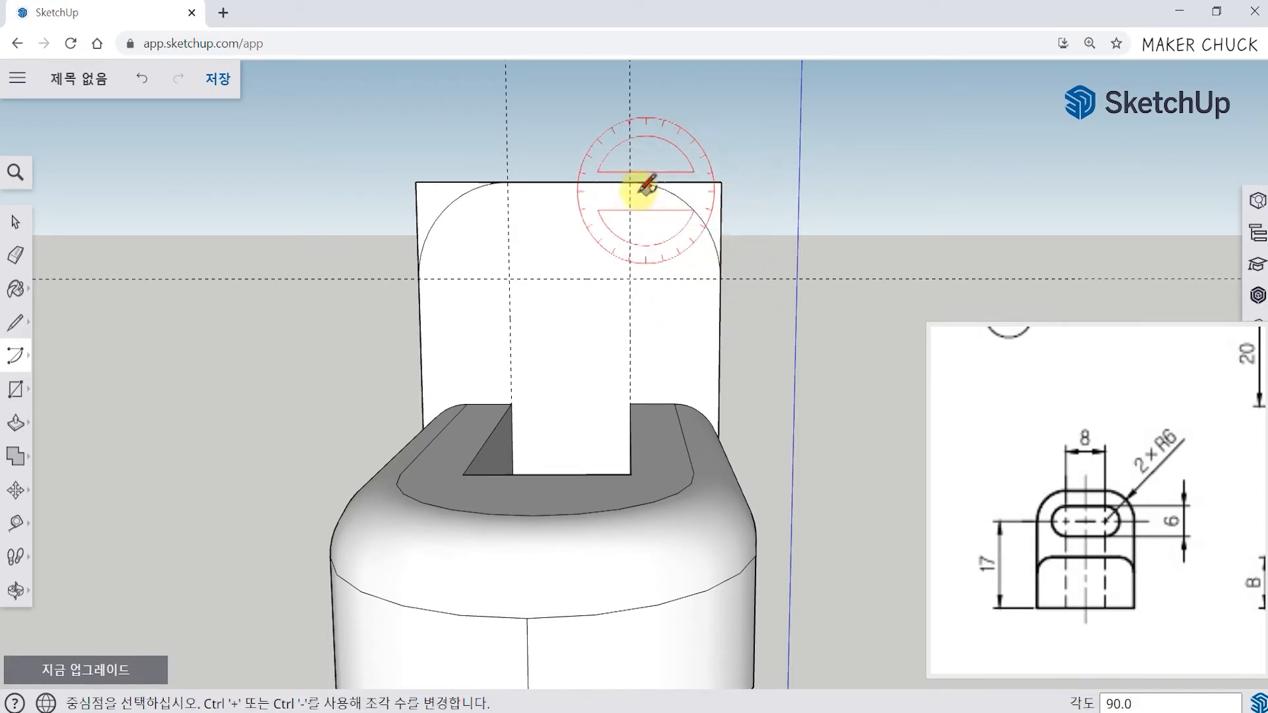
Cut away both corner pieces outside the arcs with Push/Pull, through the wall's full 8 mm thickness
middle_click_drag(756, 422, 586, 538)
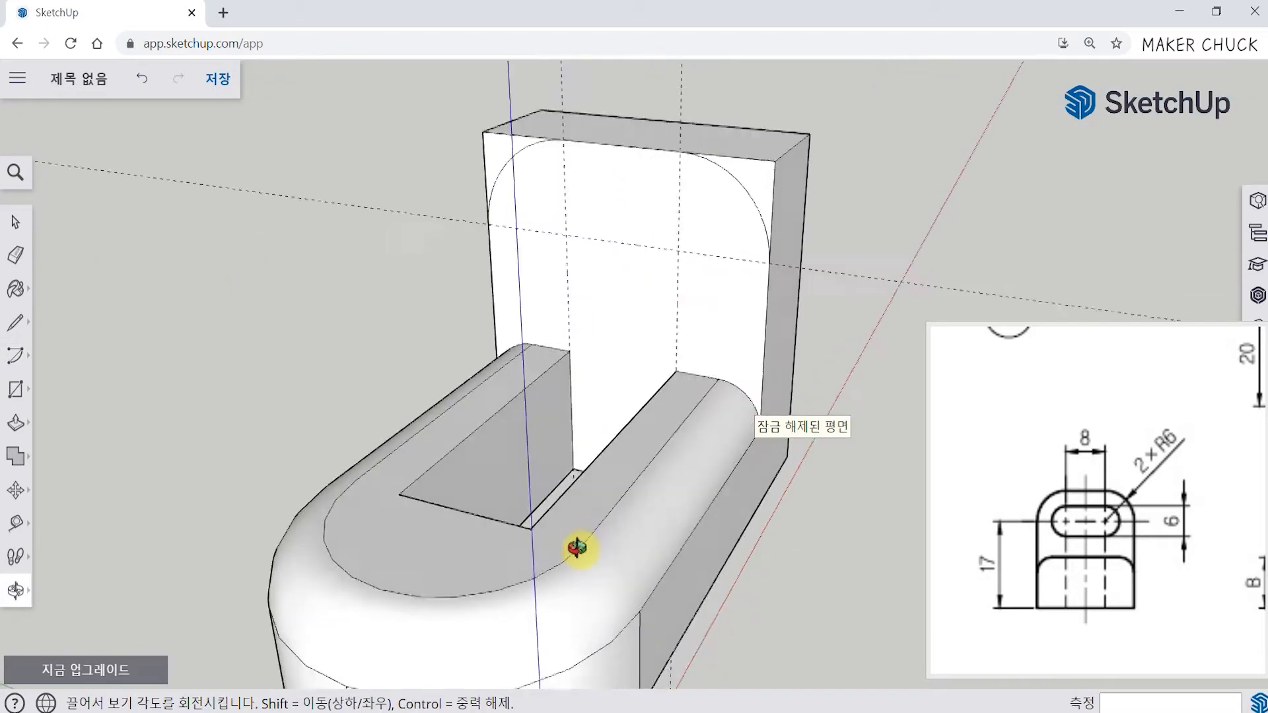
left_click(19, 426)
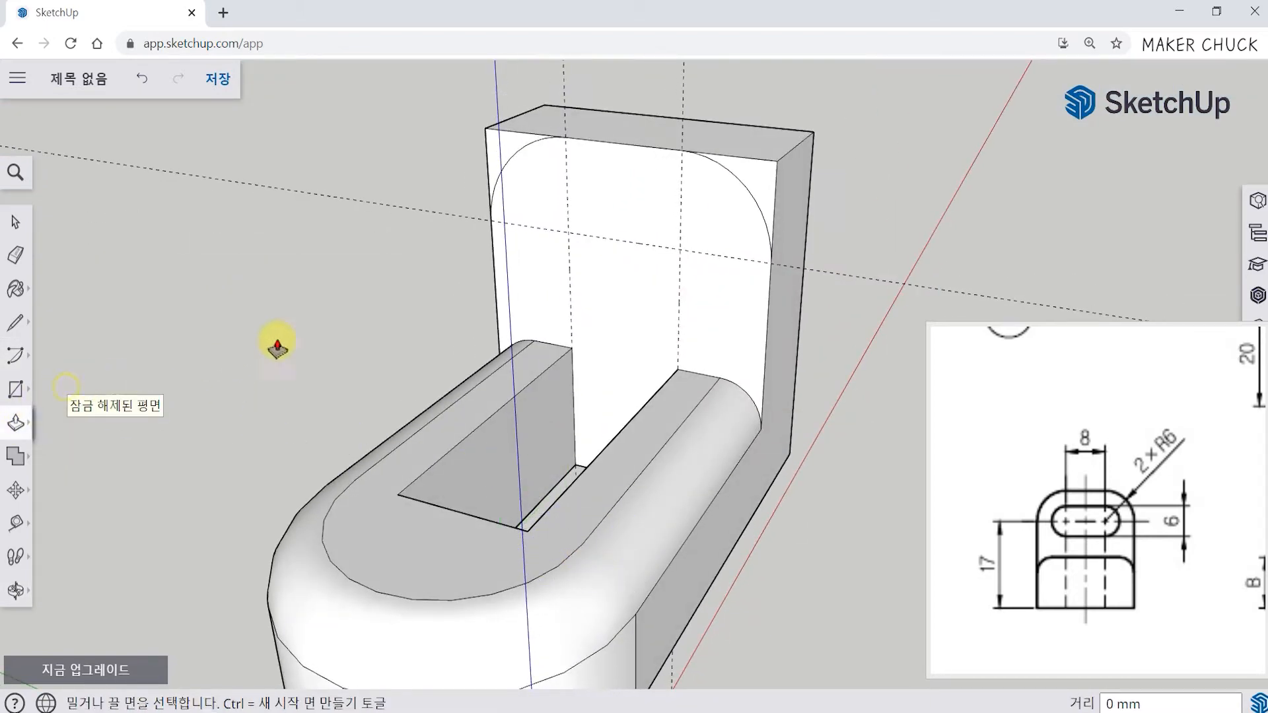
left_click(760, 188)
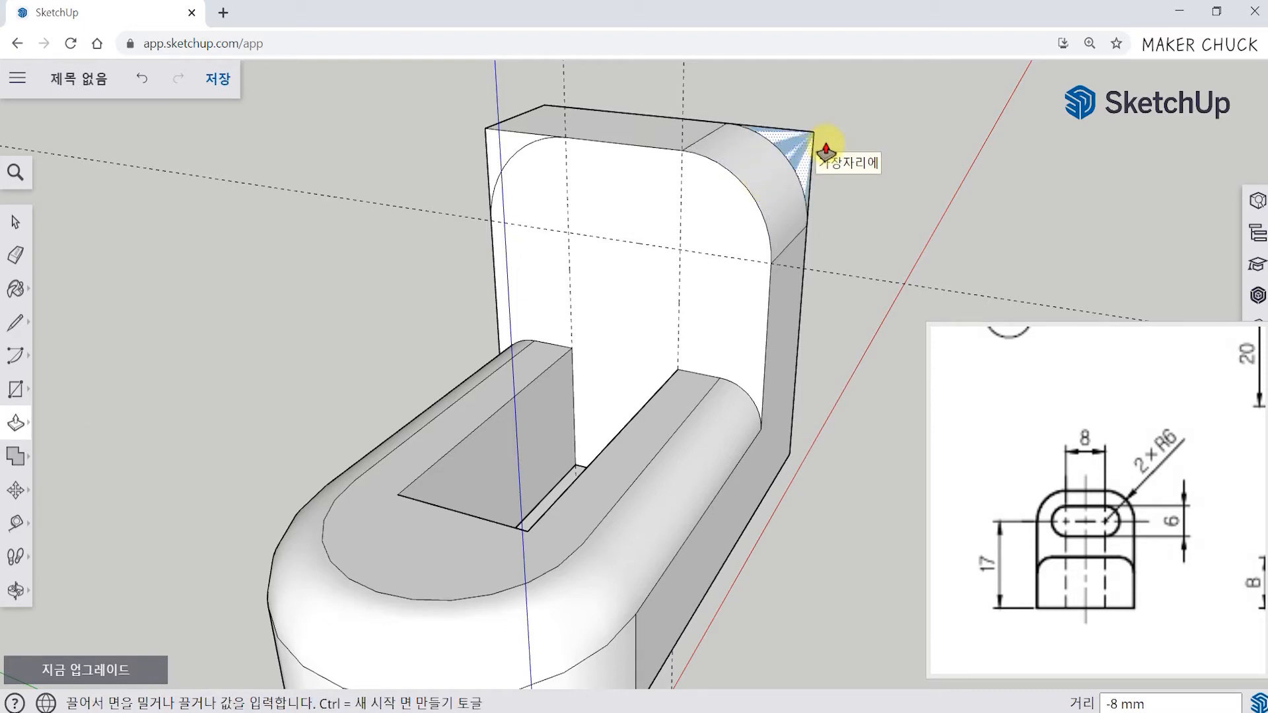
left_click(826, 151)
middle_click_drag(235, 326, 481, 295)
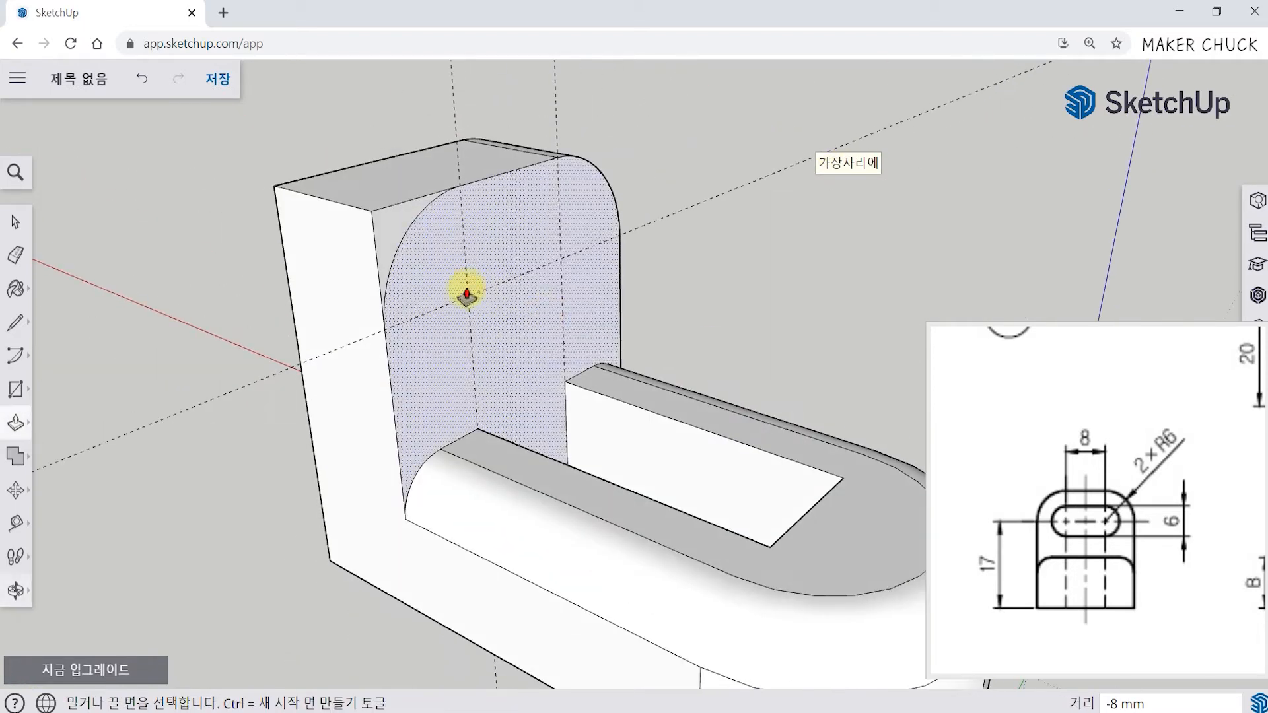
left_click(393, 232)
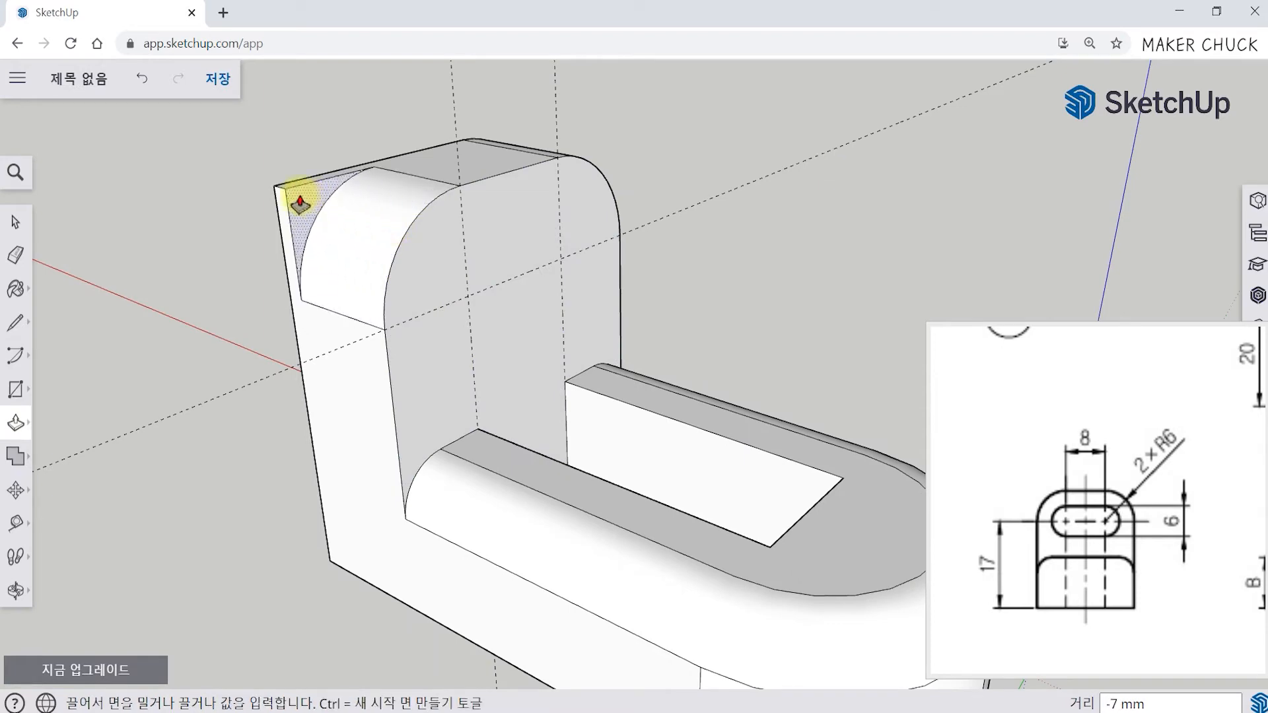
left_click(254, 198)
Measure the height from the base slot's lower inner corner up to the guides' left intersection on the wall
middle_click_drag(672, 368, 367, 360)
mouse_move(445, 401)
middle_mouse_down()
mouse_move(628, 430)
mouse_move(594, 481)
middle_mouse_up()
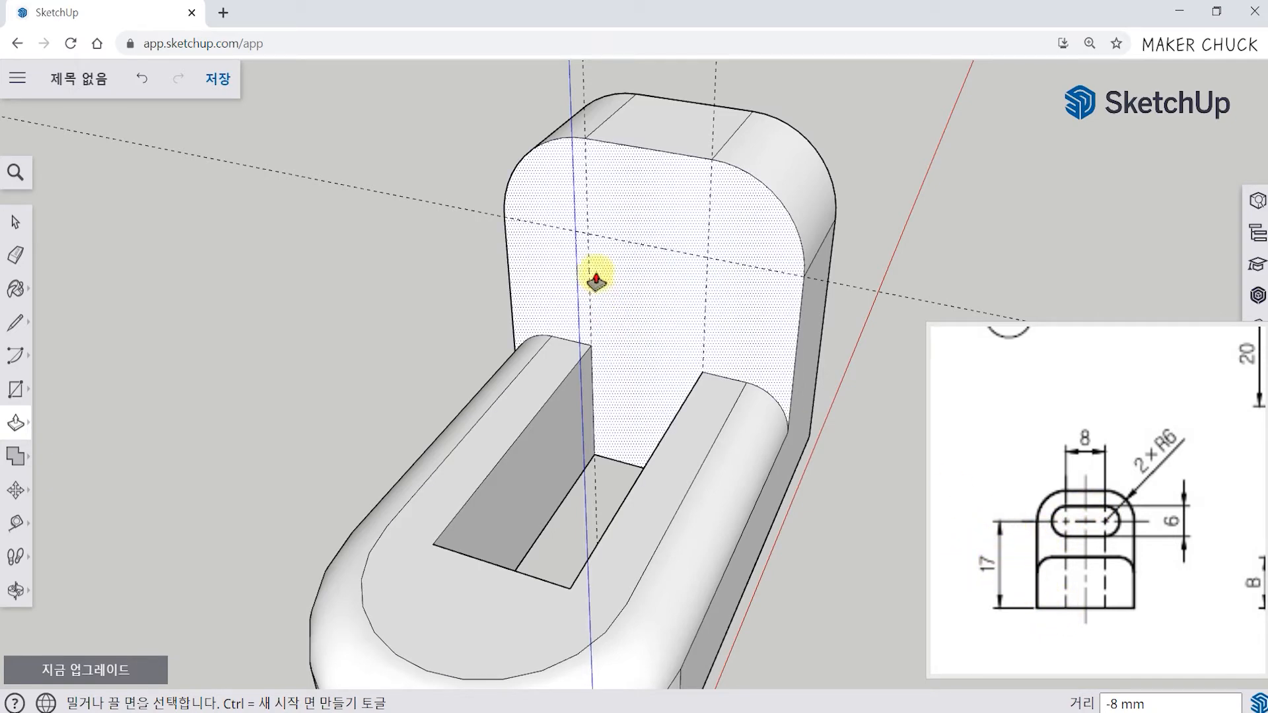
middle_click_drag(590, 344, 660, 532)
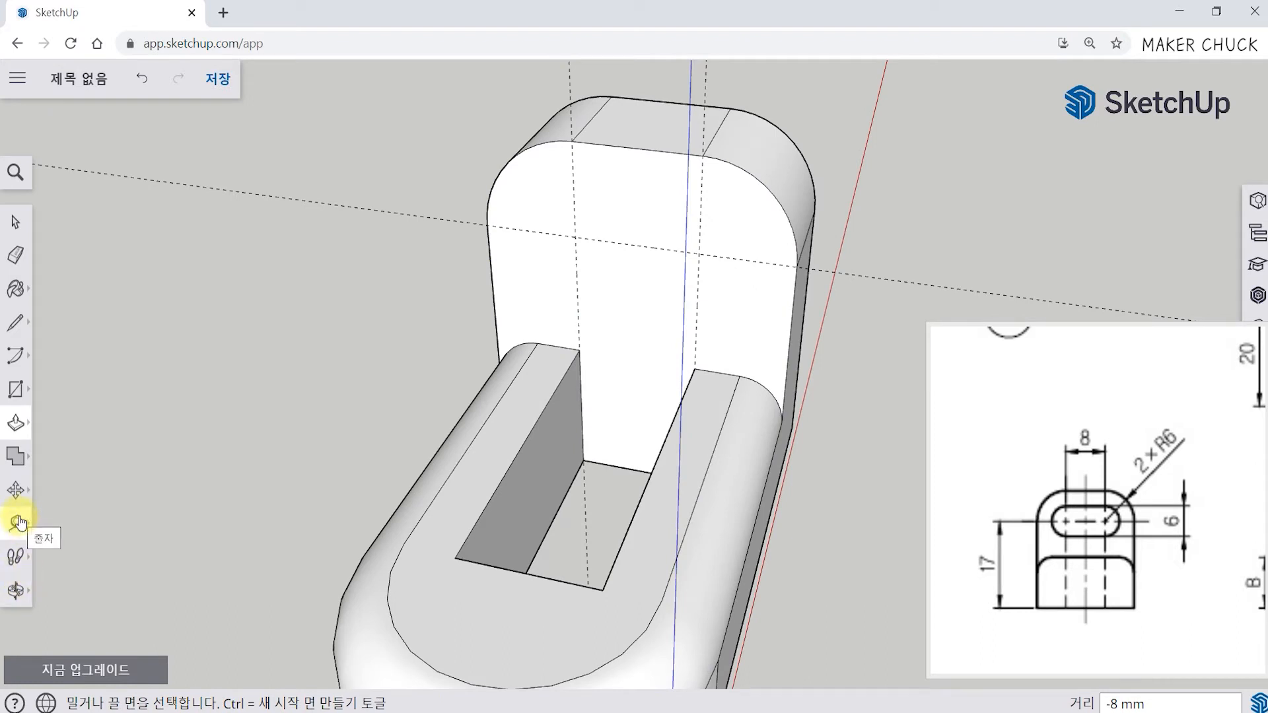
left_click(18, 524)
left_click(60, 428)
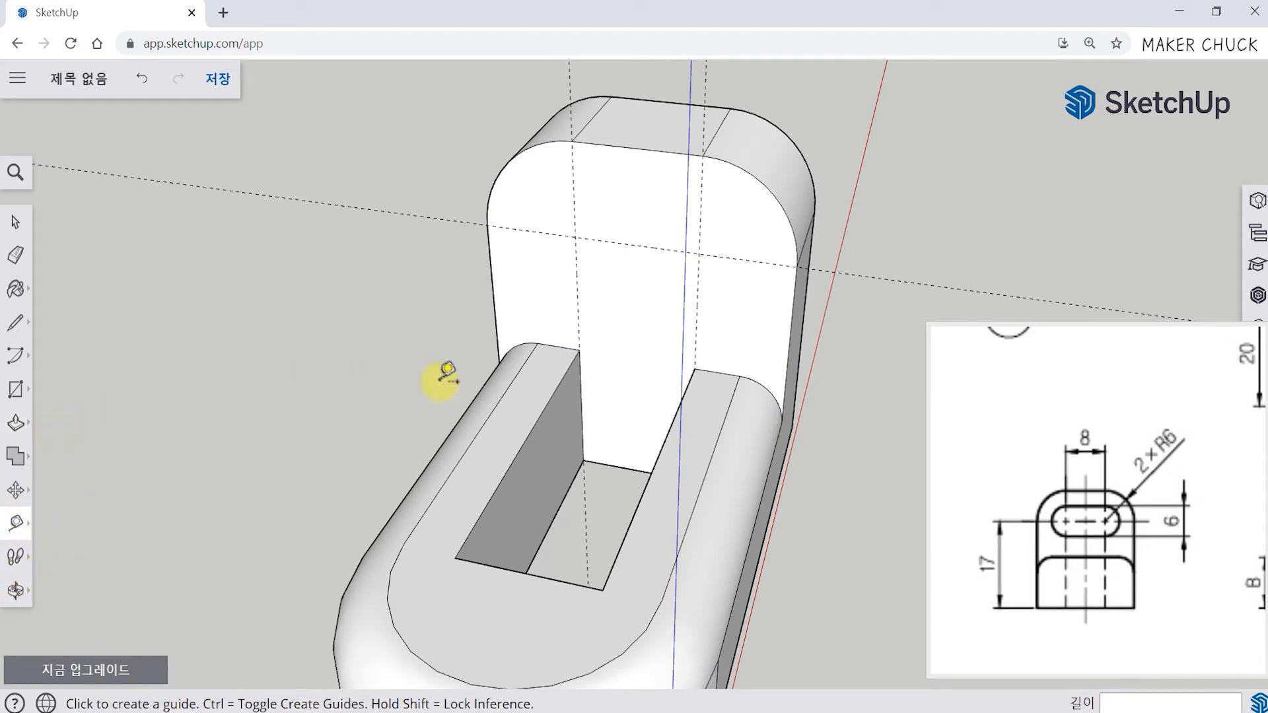
left_click(584, 459)
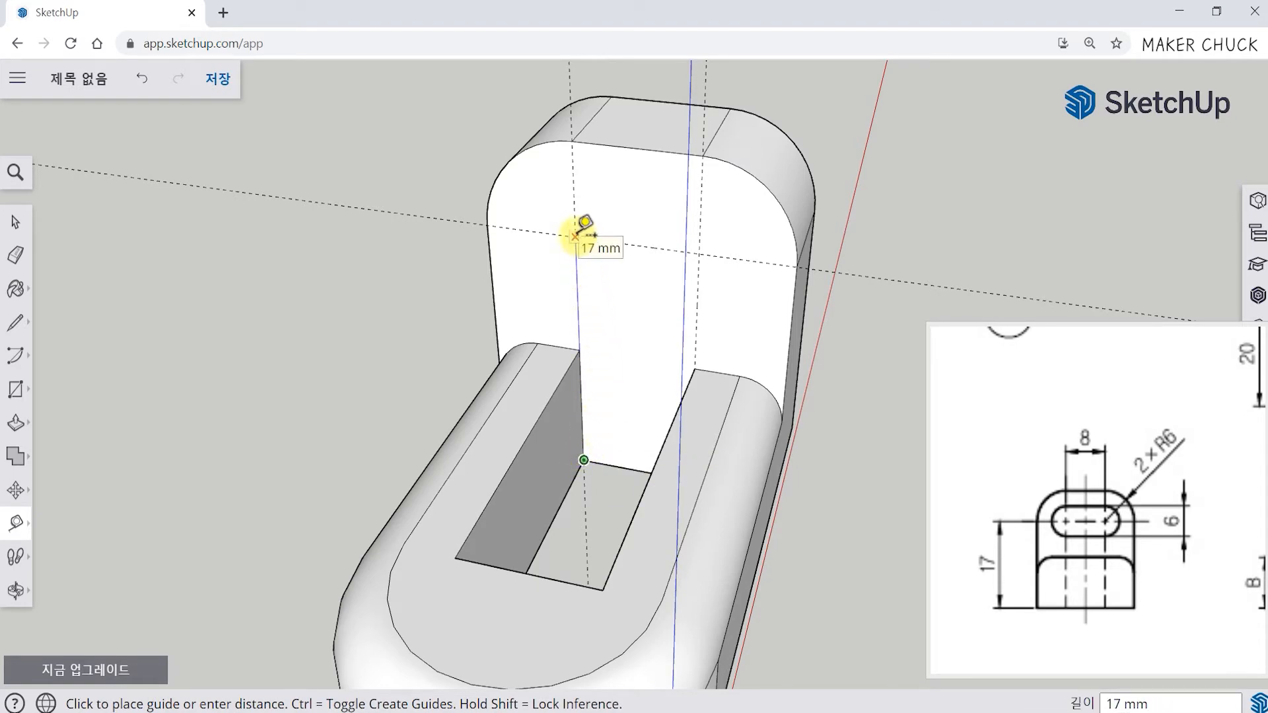
middle_click_drag(584, 423, 651, 374)
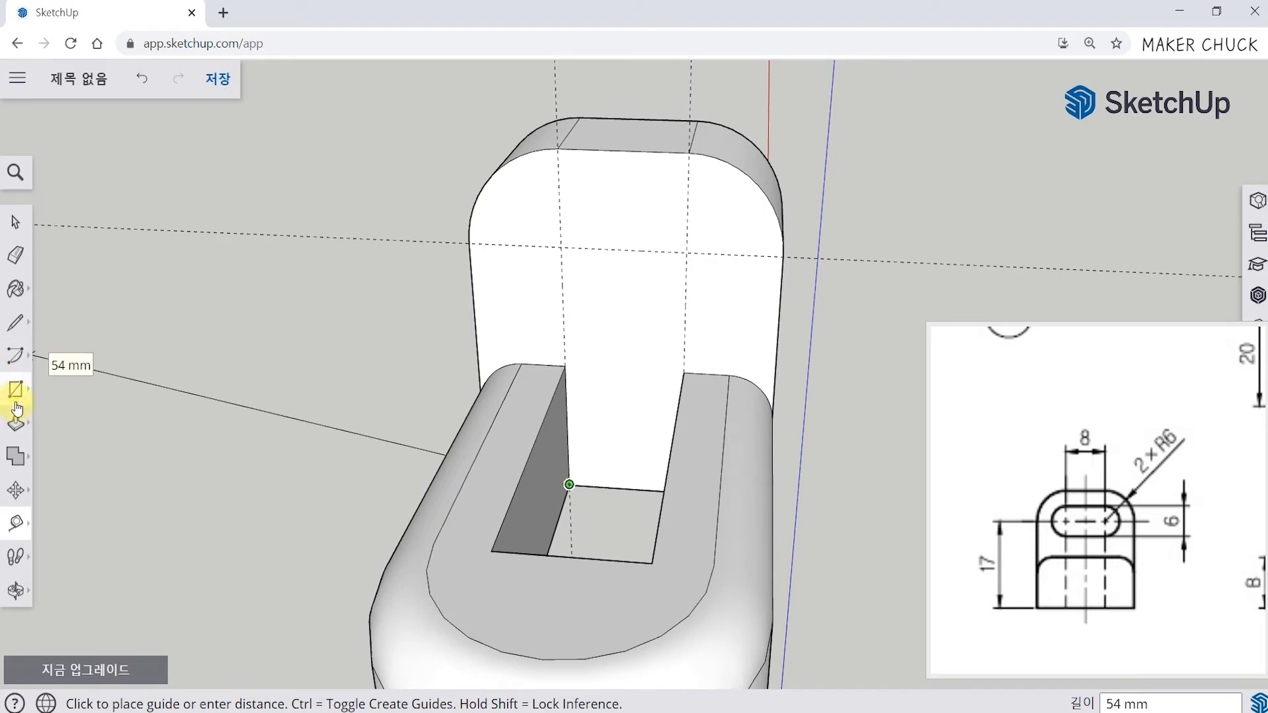
Draw a circle of 3 mm radius on the wall's front face, centred on the guides' left intersection
left_click(14, 395)
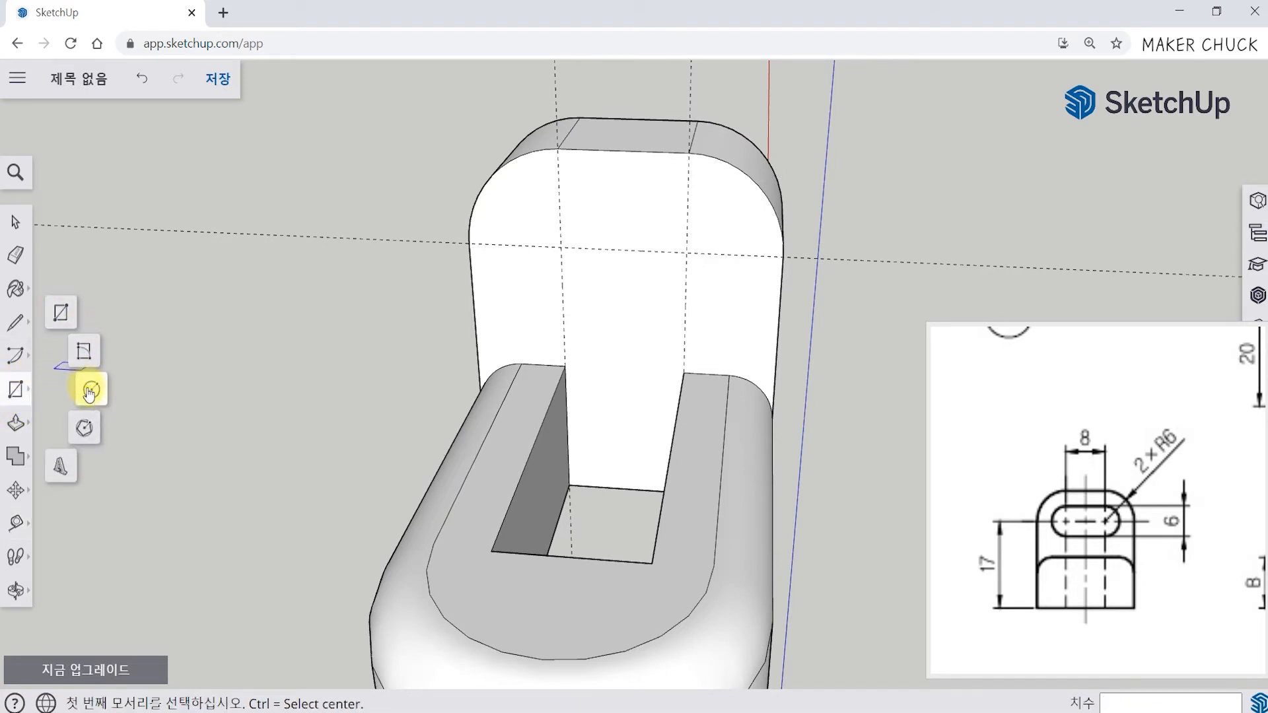
left_click(90, 393)
scroll(518, 317, "up", 3)
middle_click_drag(517, 317, 588, 370)
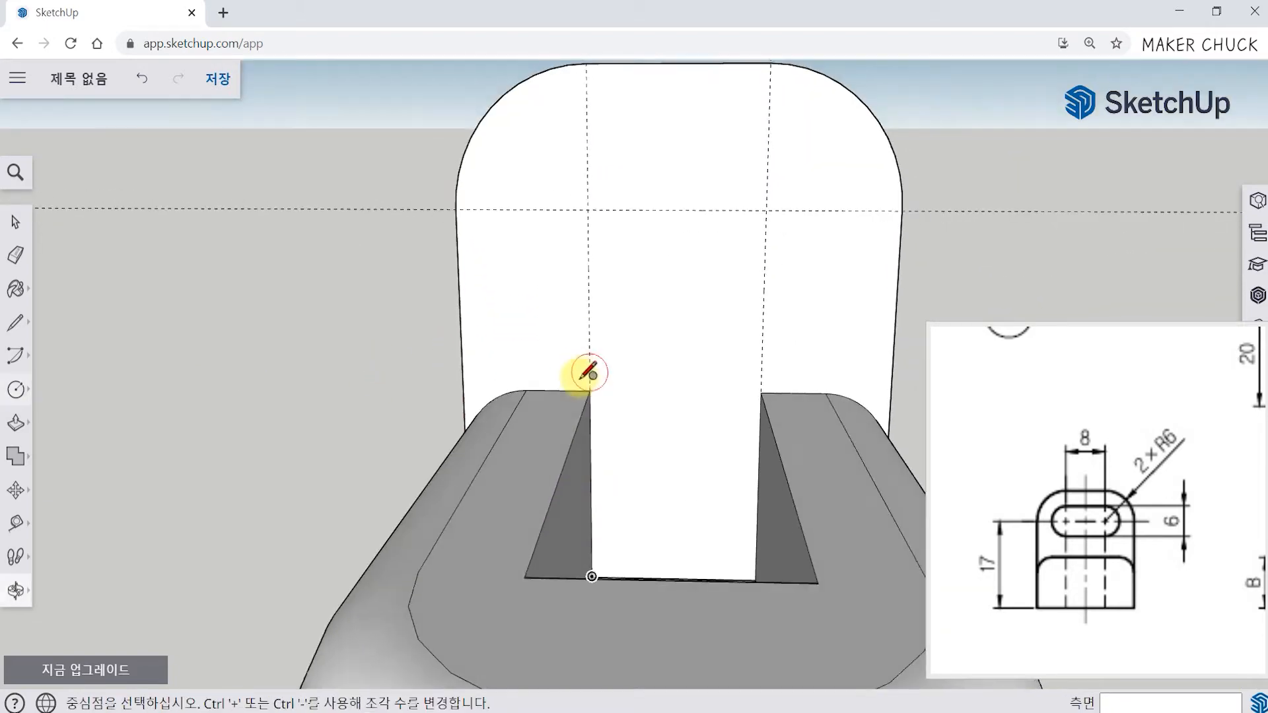
scroll(589, 370, "down", 2)
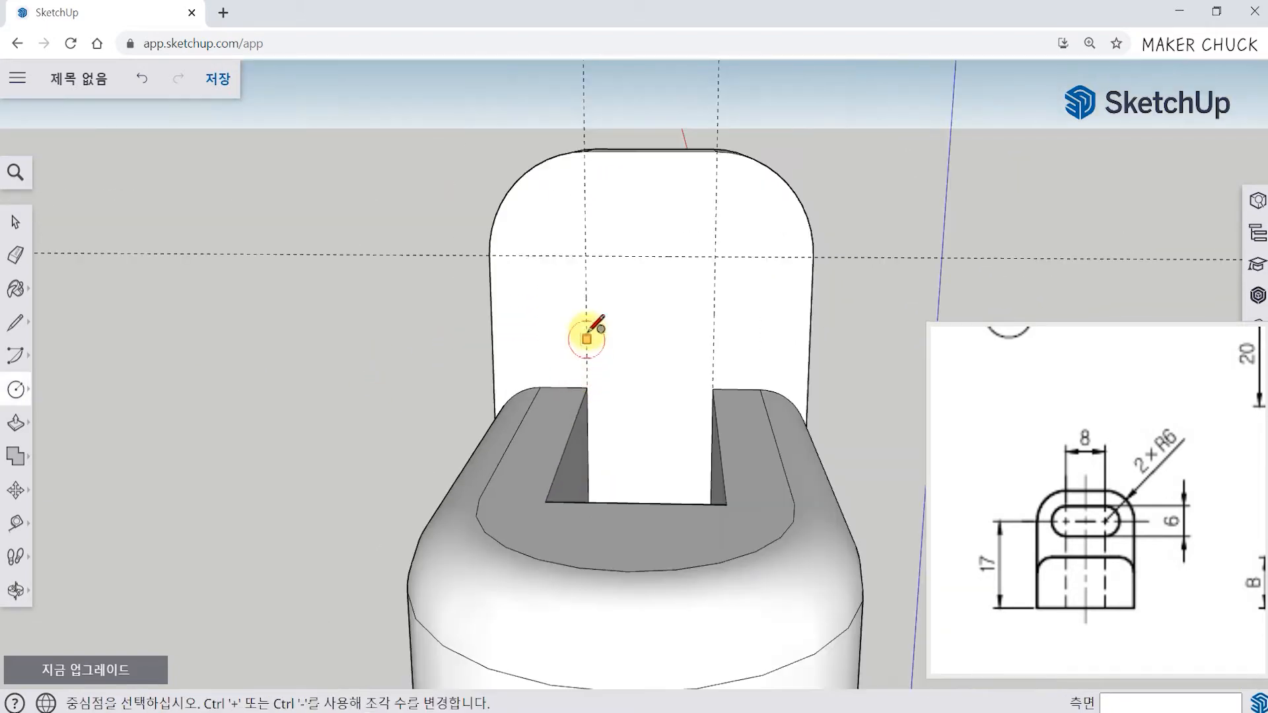
left_click(585, 256)
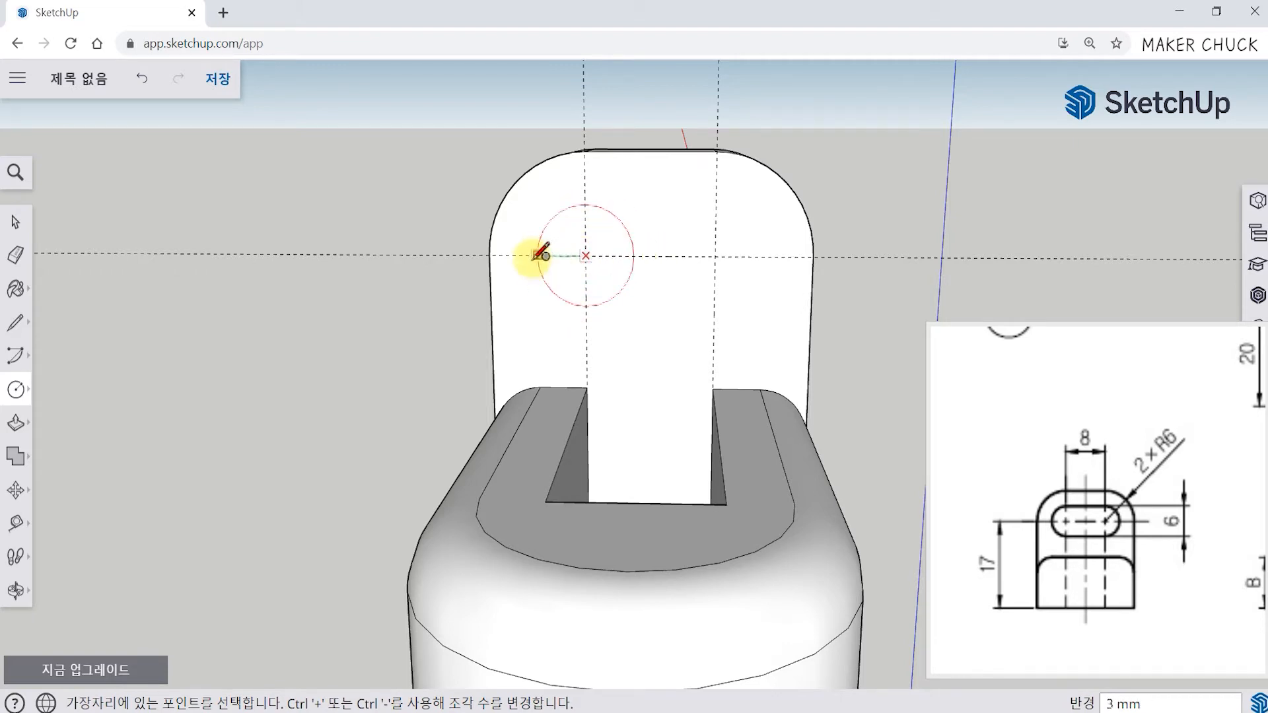
left_click(634, 257)
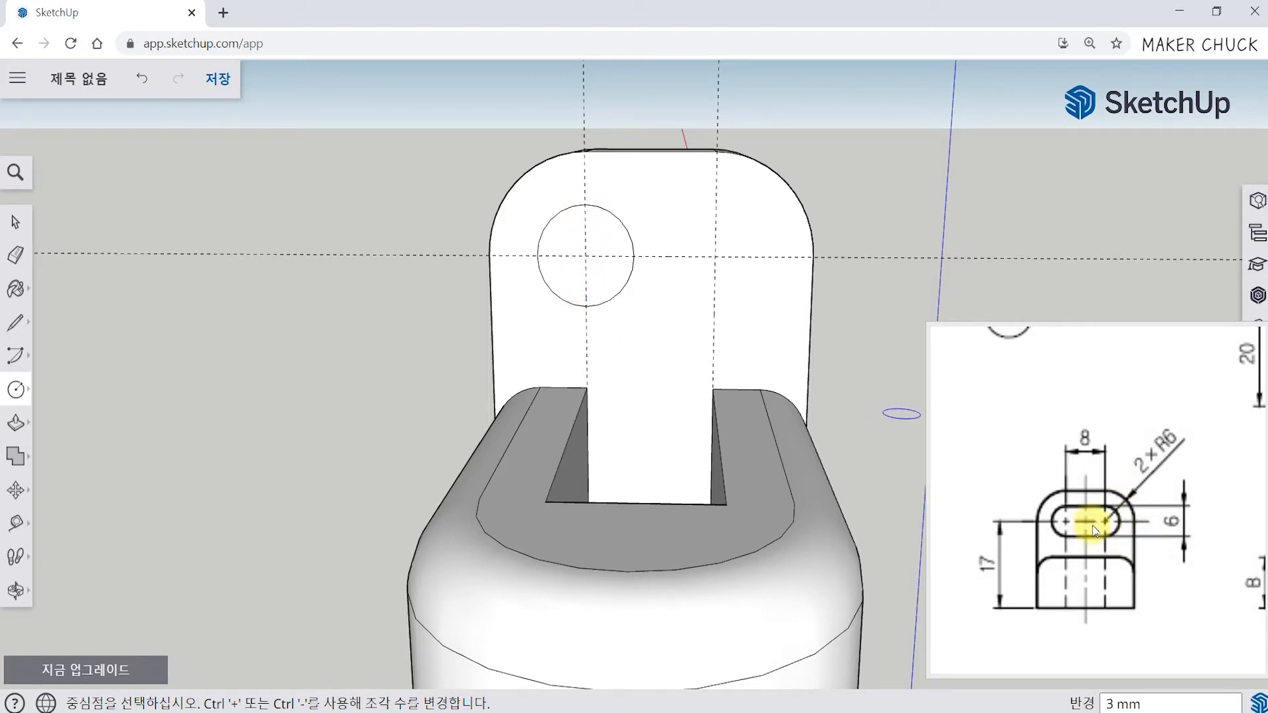
Draw a second circle of 3 mm radius on the wall's front face, centred on the guides' right intersection
scroll(1088, 523, "up", 5)
left_click(1107, 565)
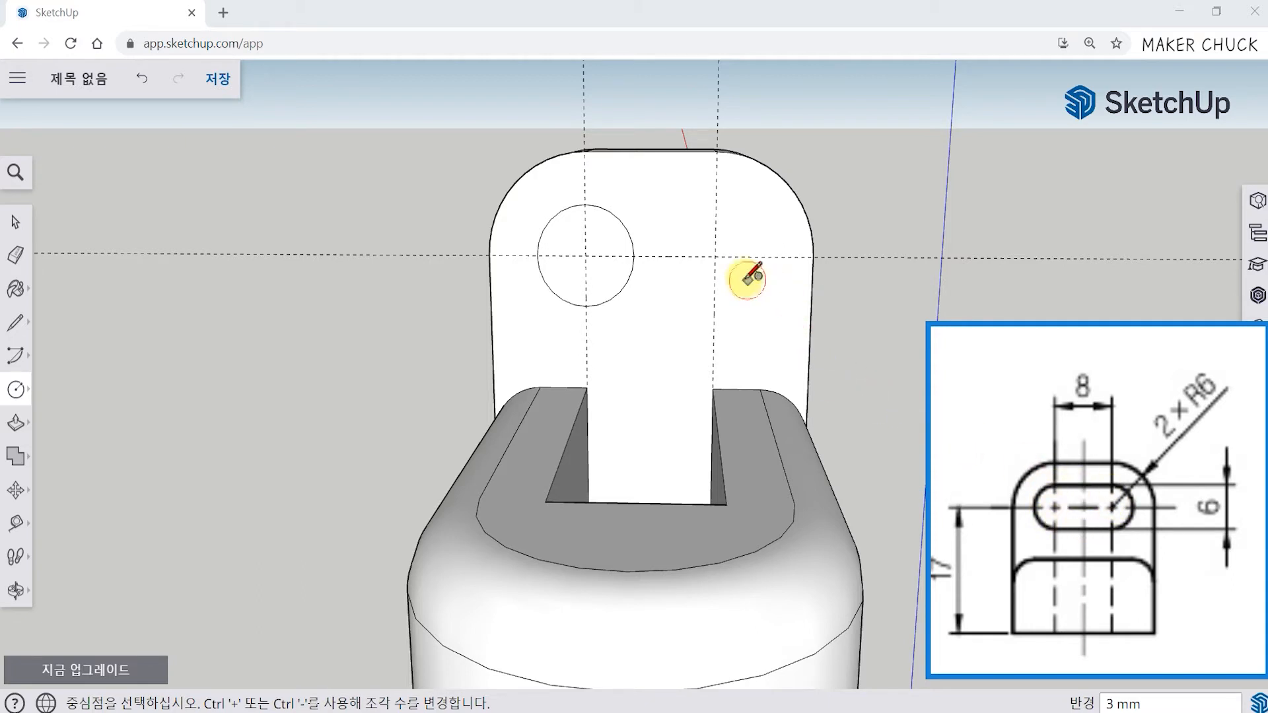
left_click(715, 257)
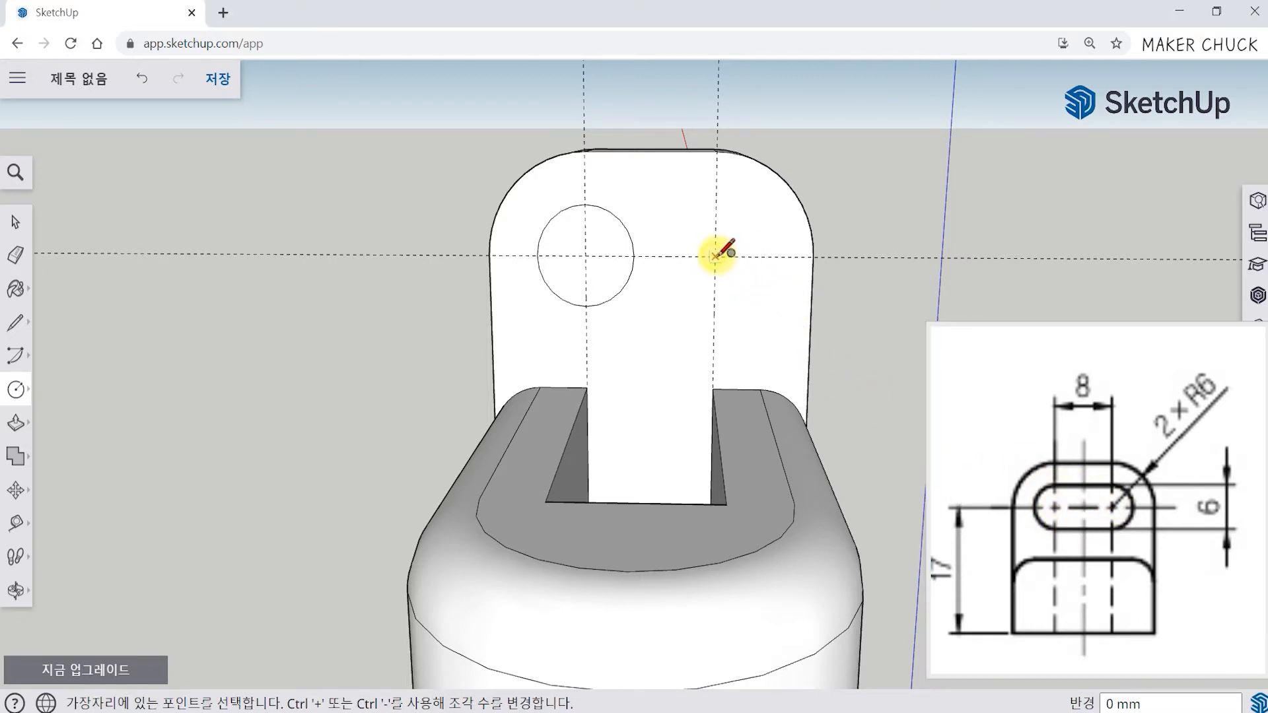
left_click(765, 256)
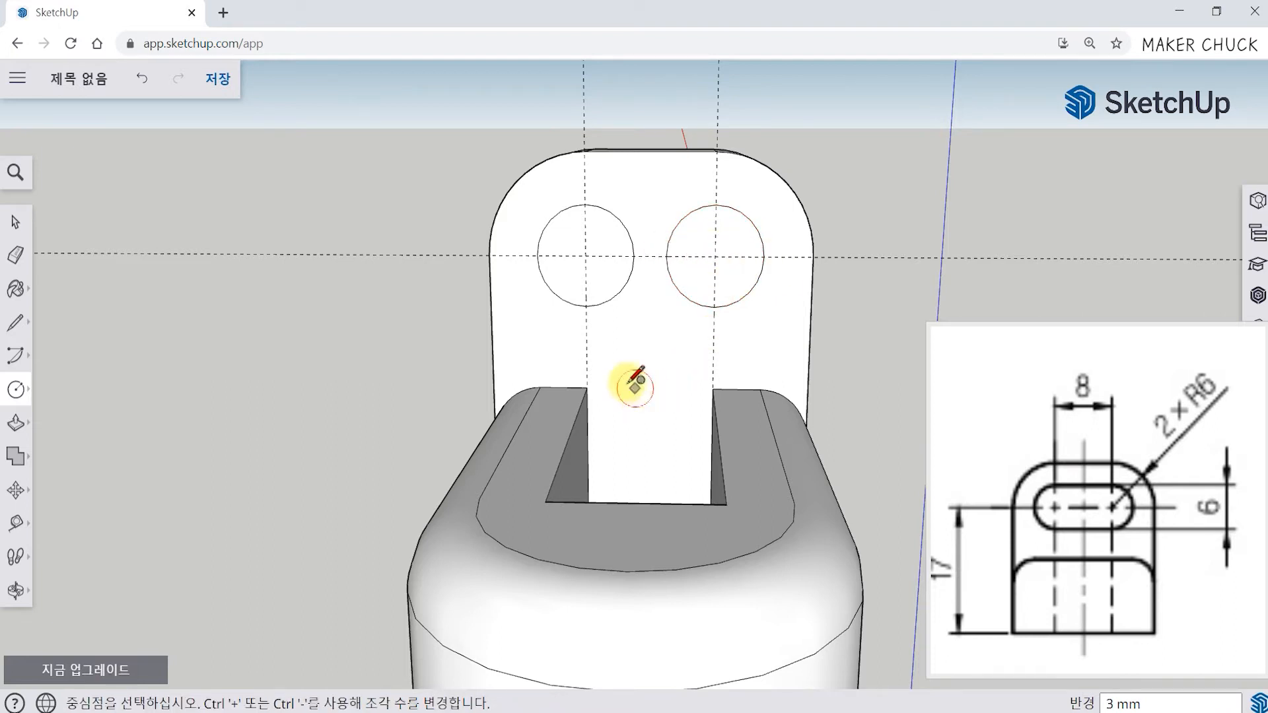
Draw an 8 × 6 mm rectangle from the left circle's top point to the right circle's bottom point
left_click(15, 390)
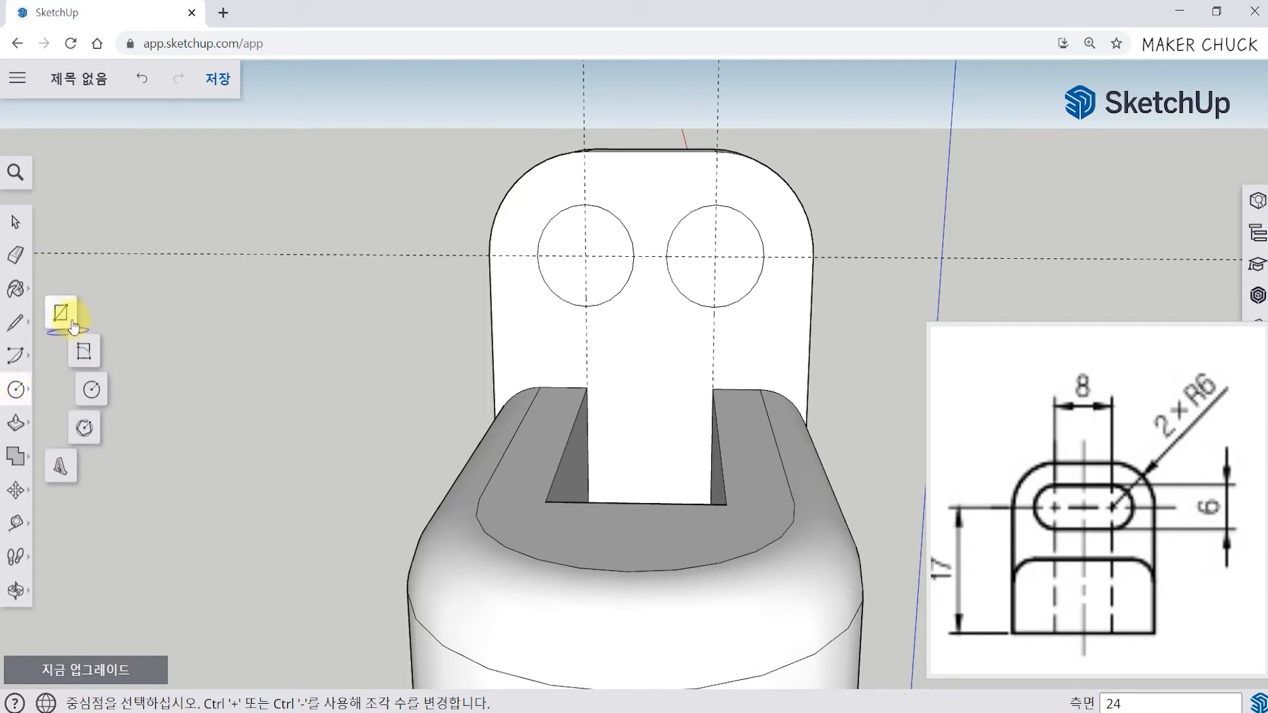
left_click(60, 313)
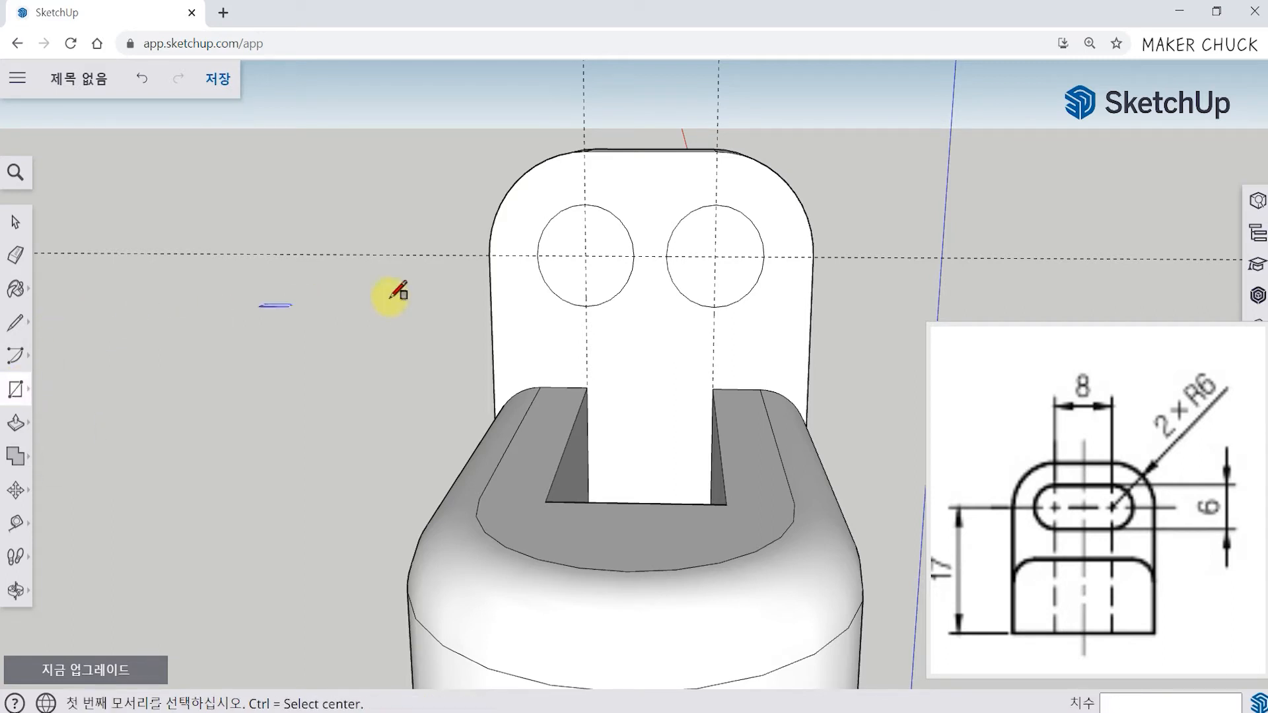
scroll(584, 203, "up", 2)
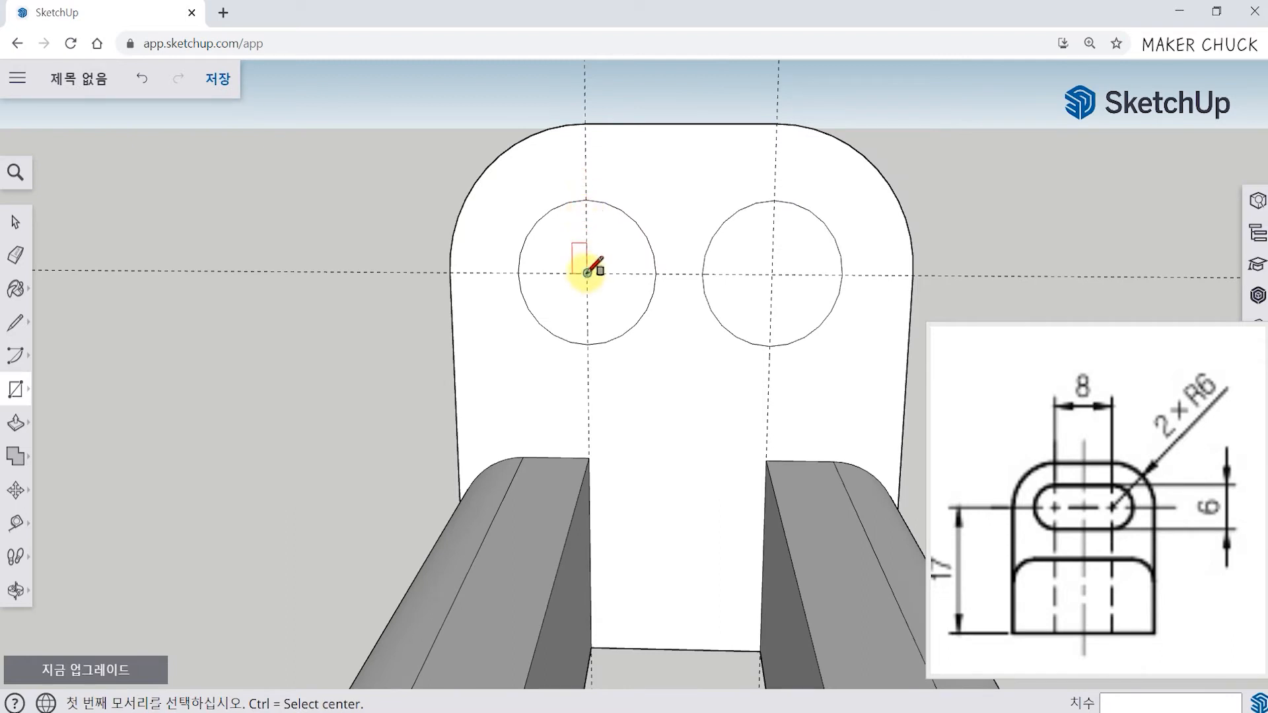
left_click(586, 198)
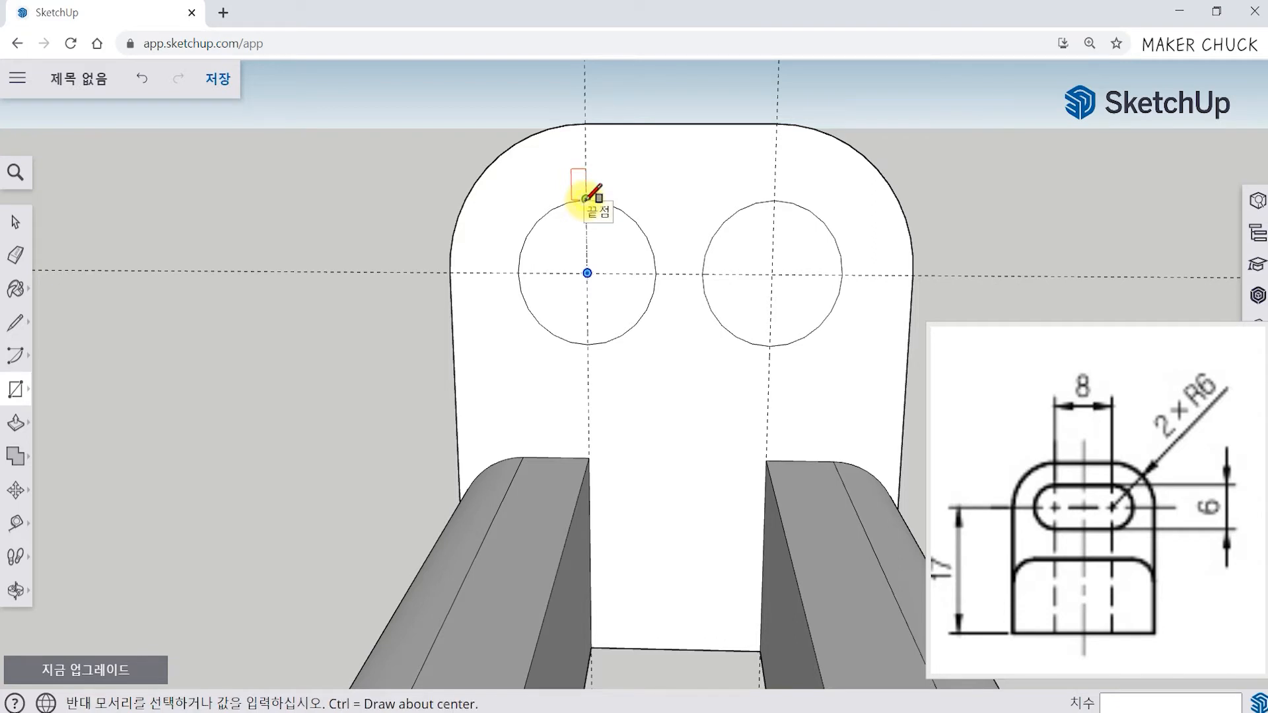
left_click(770, 345)
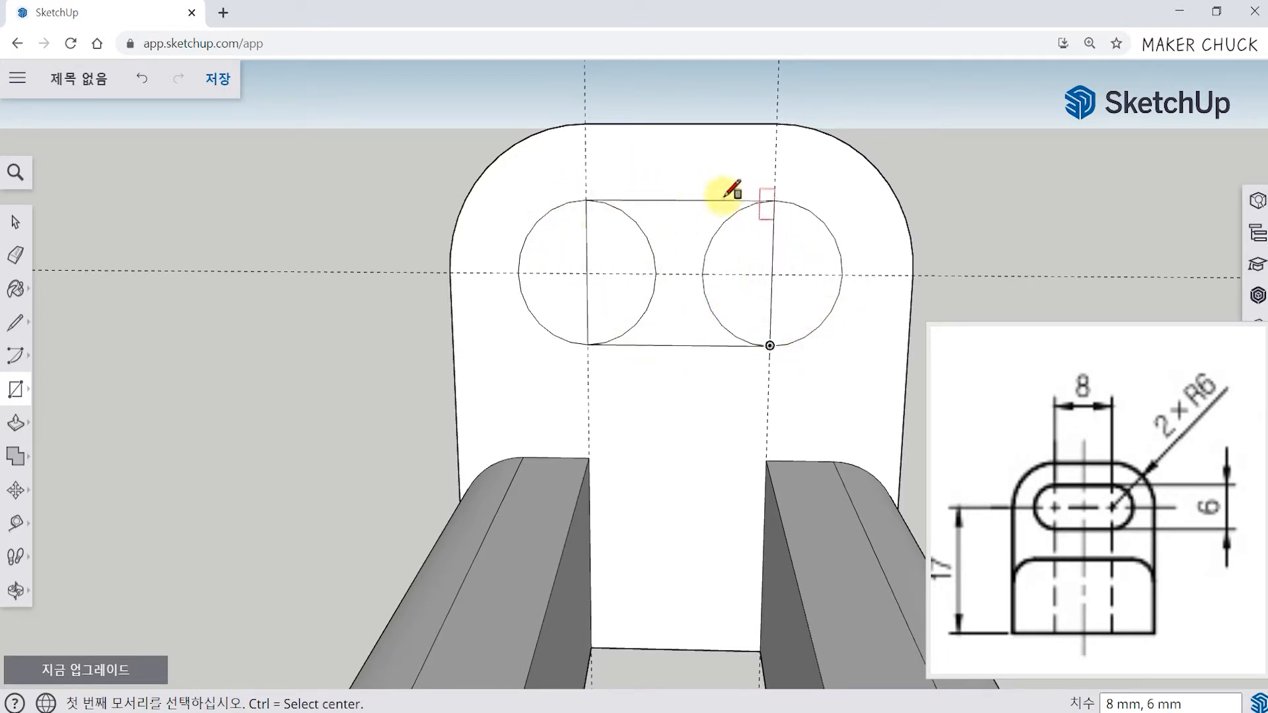
Erase the rectangle's vertical sides, the circles' inner halves and the guides, leaving only the elongated slot outline
left_click(16, 256)
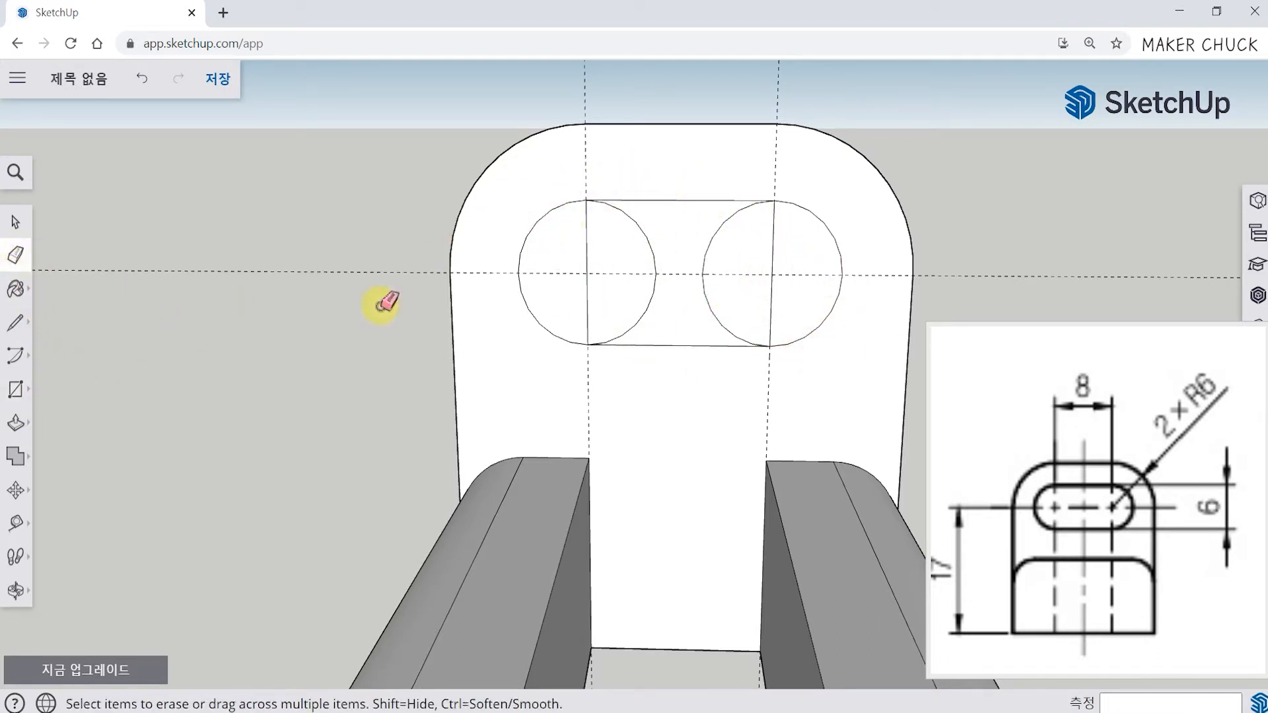
left_click(589, 269)
left_click(655, 264)
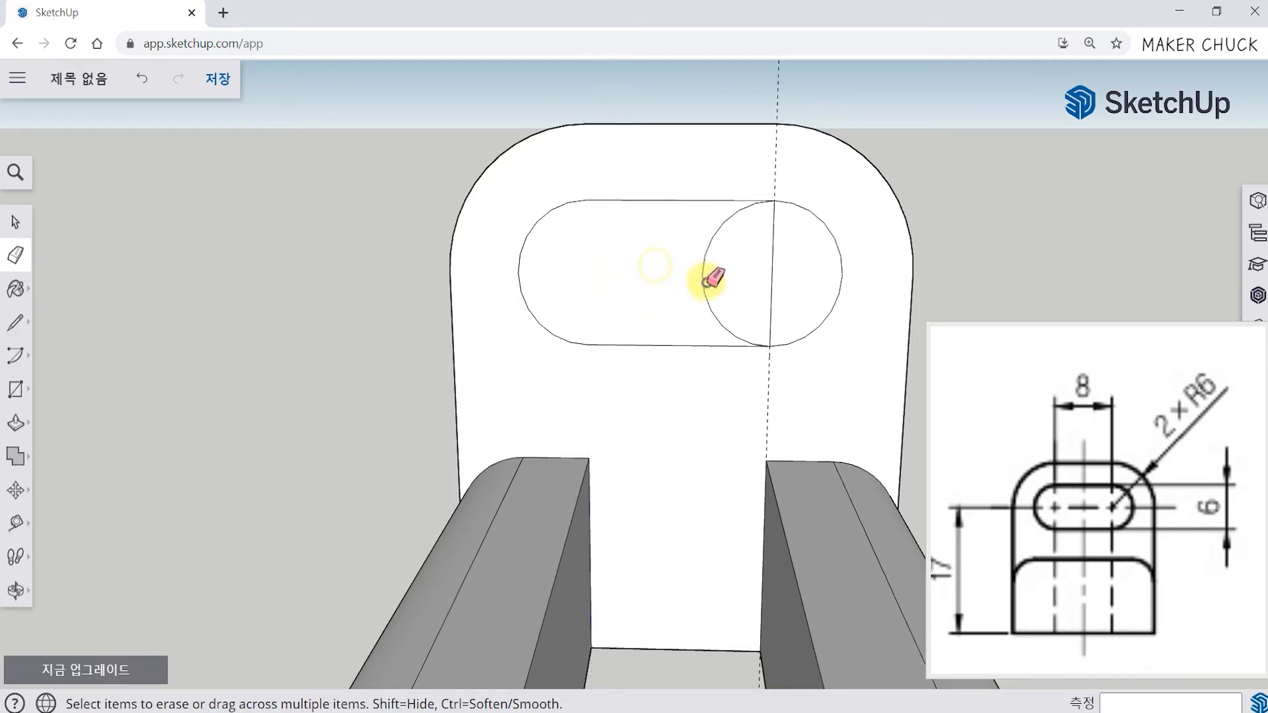
left_click(706, 292)
Examine the wall slot in the drawing's isometric and side views of part 1 to see how deep it runs
mouse_move(870, 390)
middle_mouse_down()
mouse_move(643, 487)
mouse_move(637, 476)
mouse_move(677, 473)
middle_mouse_up()
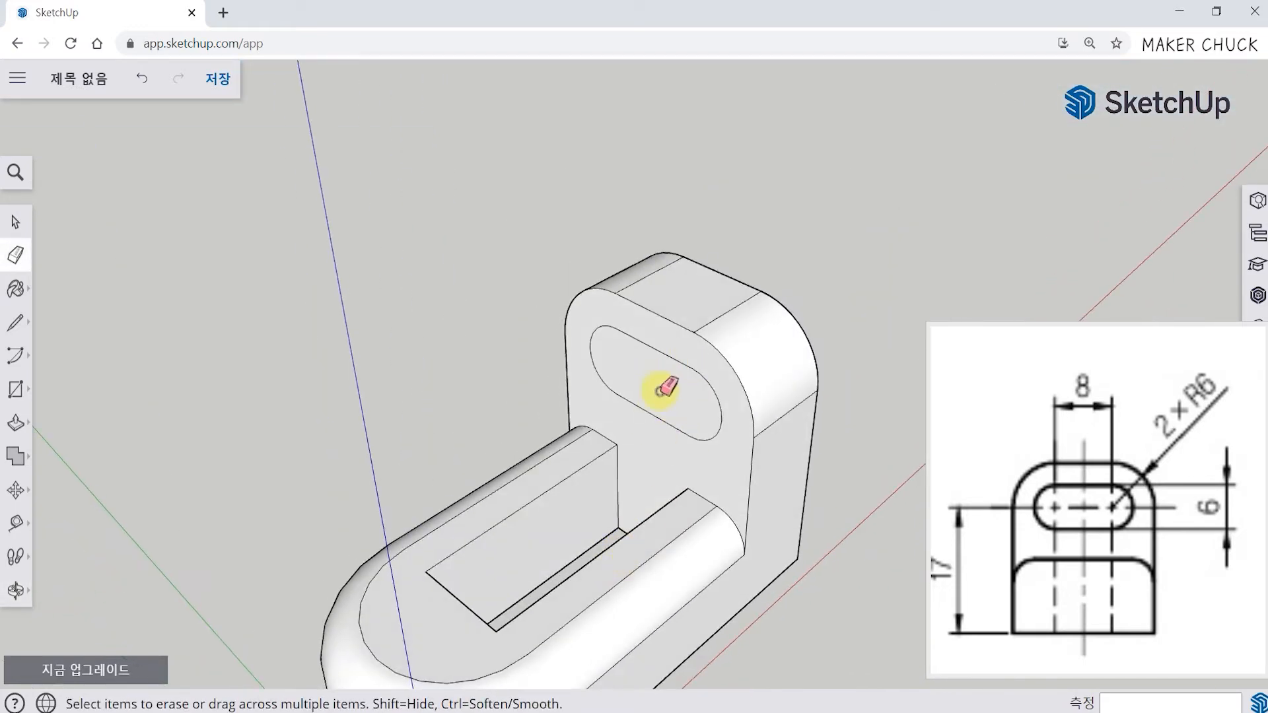
scroll(687, 444, "up", 2)
left_click(1076, 482)
scroll(1076, 482, "up", 5)
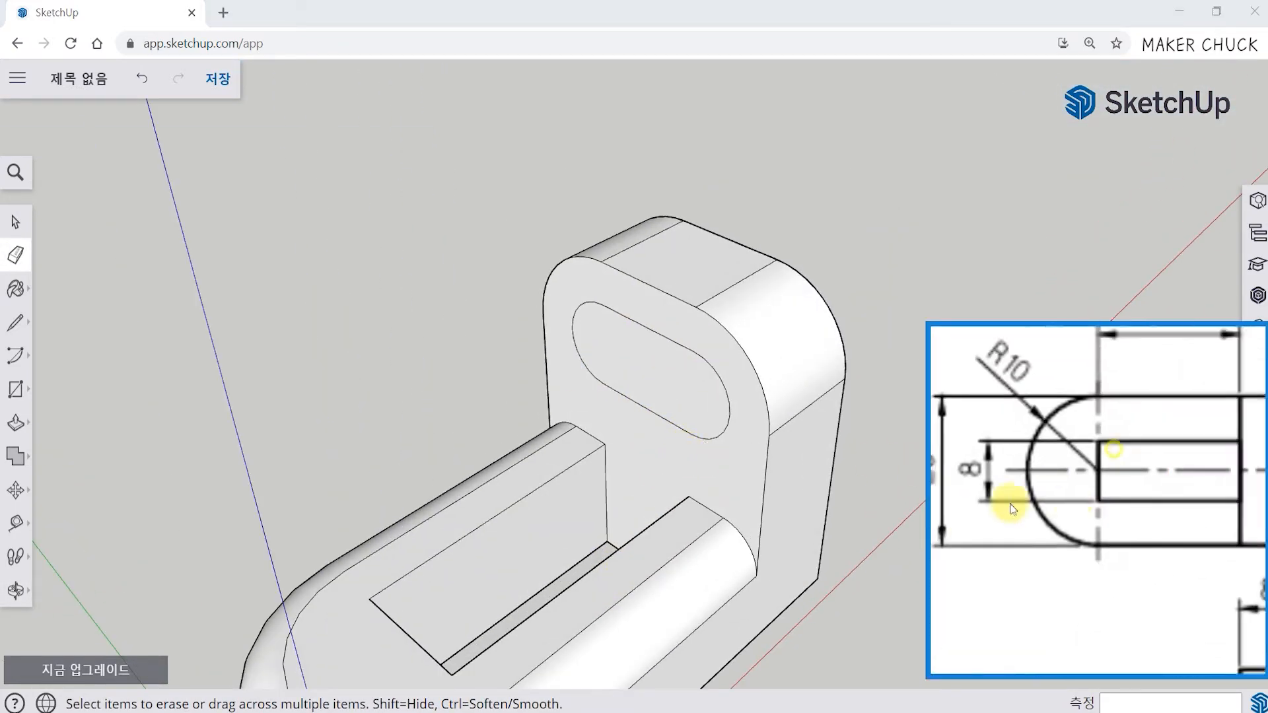
scroll(1096, 511, "down", 5)
scroll(1219, 426, "up", 3)
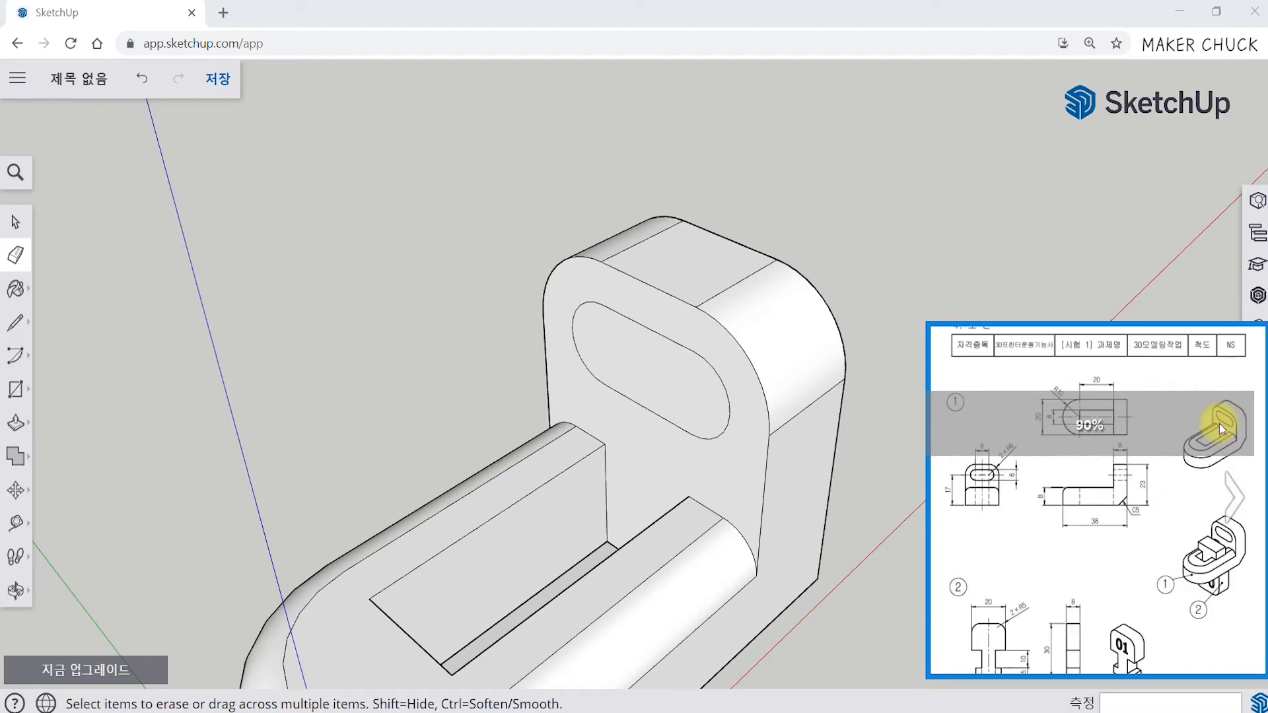
left_click_drag(1219, 430, 1109, 509)
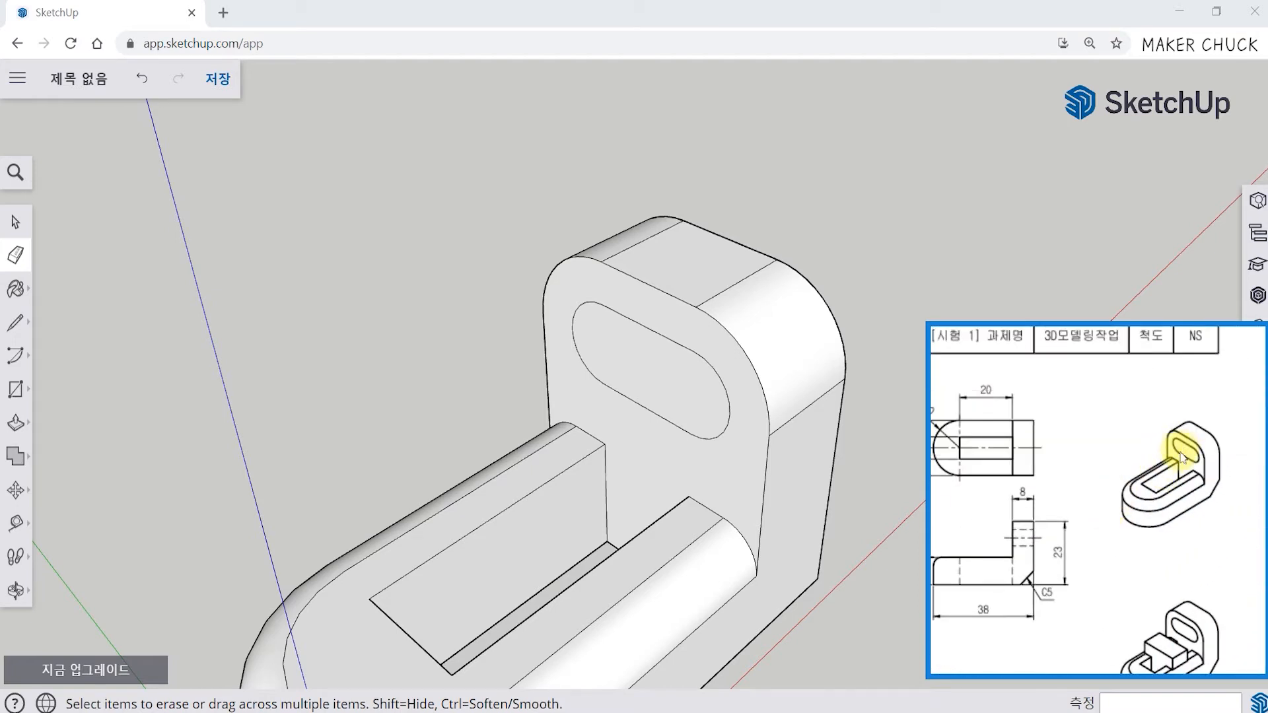
scroll(1014, 545, "up", 2)
left_click_drag(1024, 546, 1116, 499)
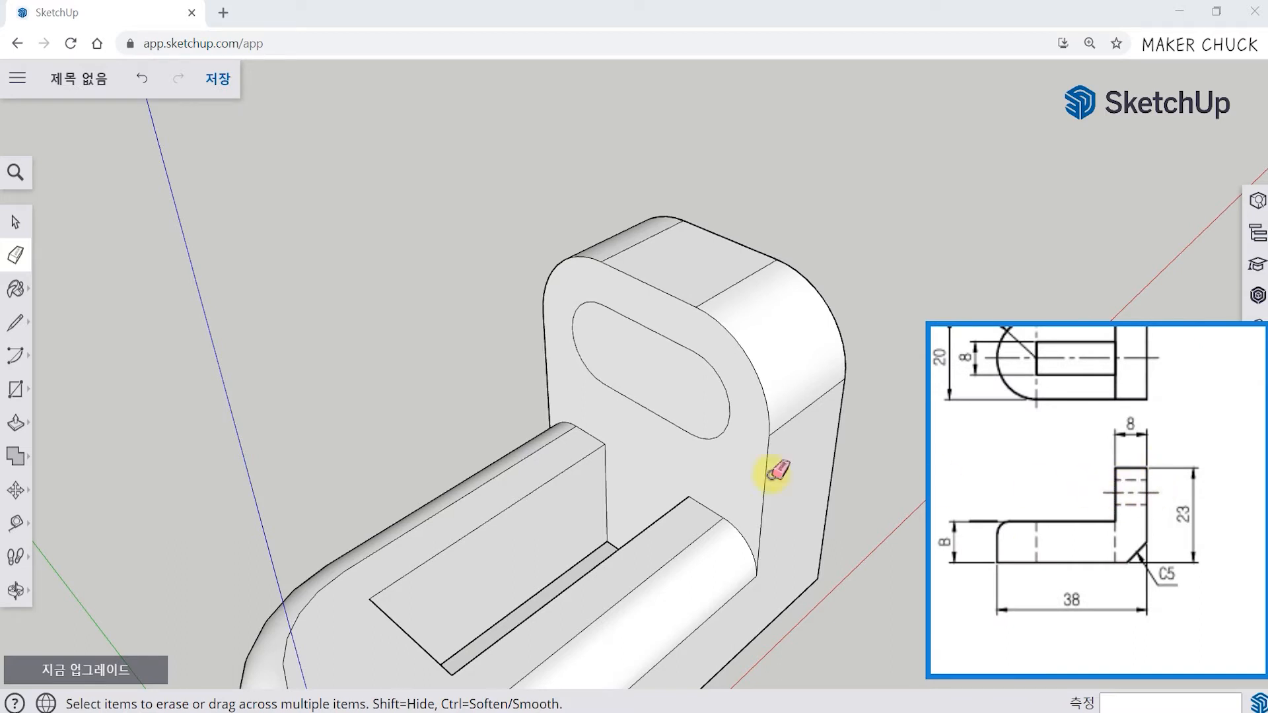
Cut the elongated slot through the upright wall with Push/Pull, 8 mm deep to the back face
left_click(16, 425)
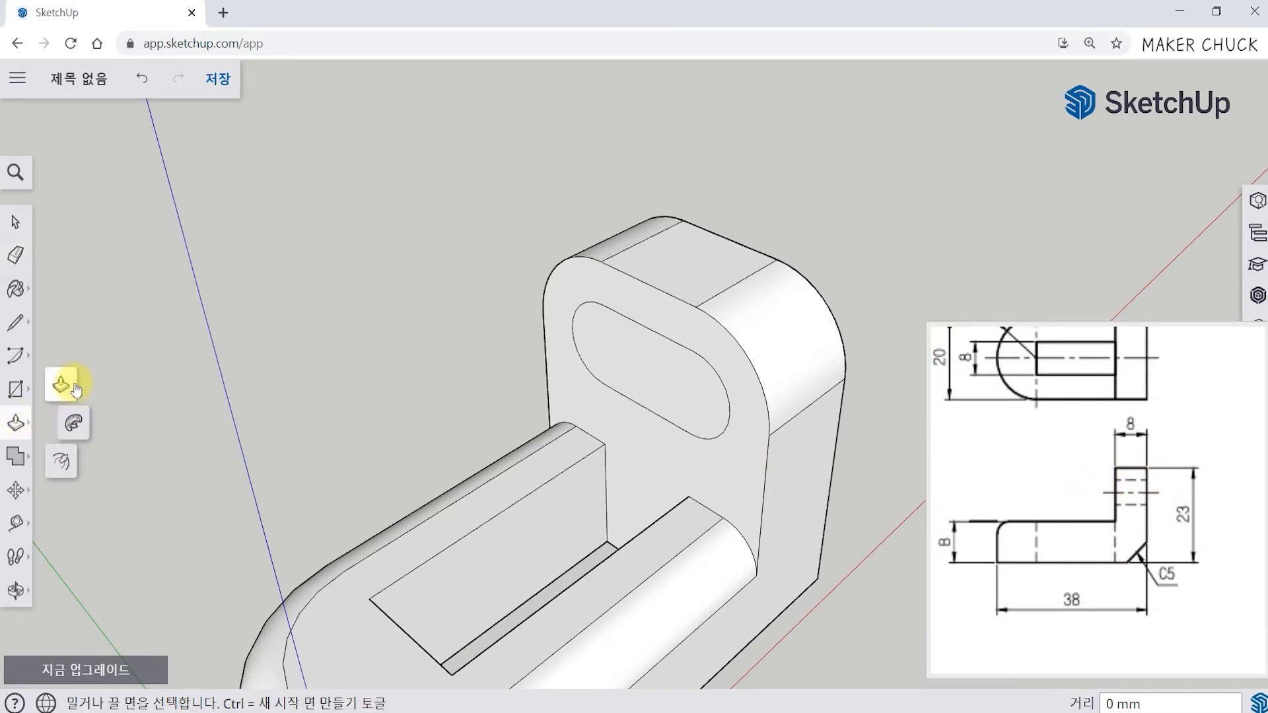
left_click(655, 388)
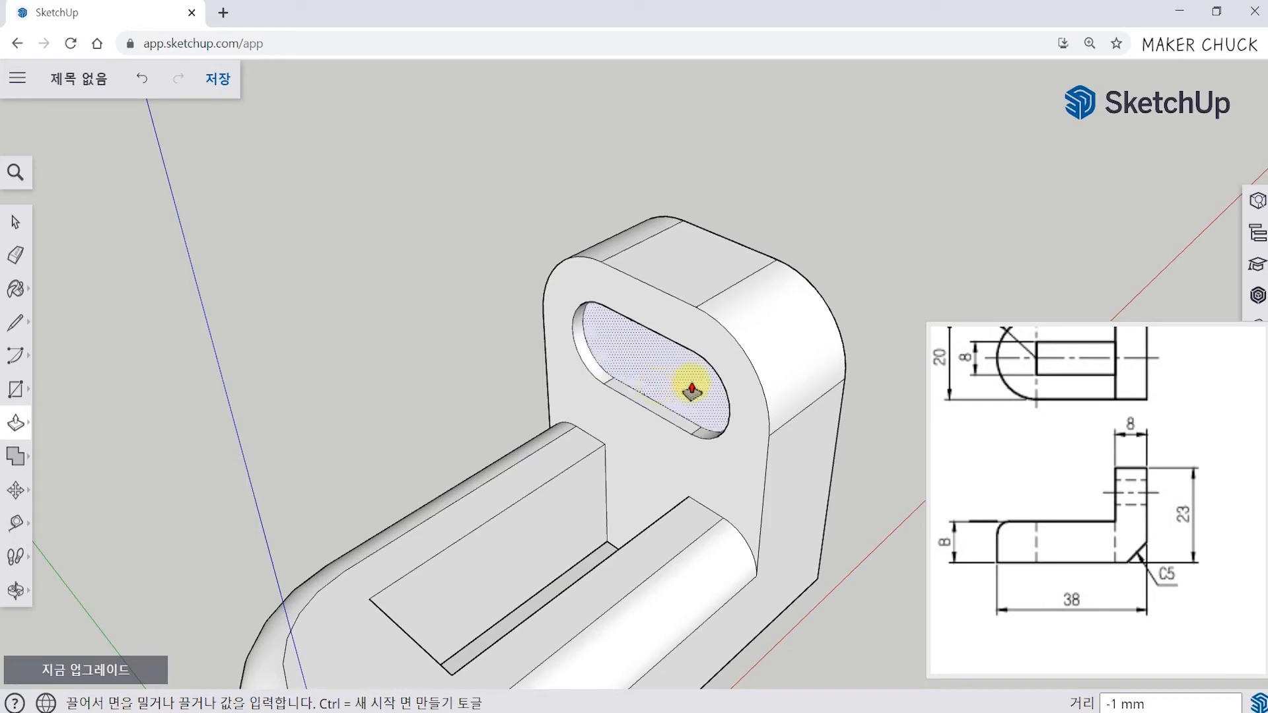
middle_click_drag(859, 380, 286, 434)
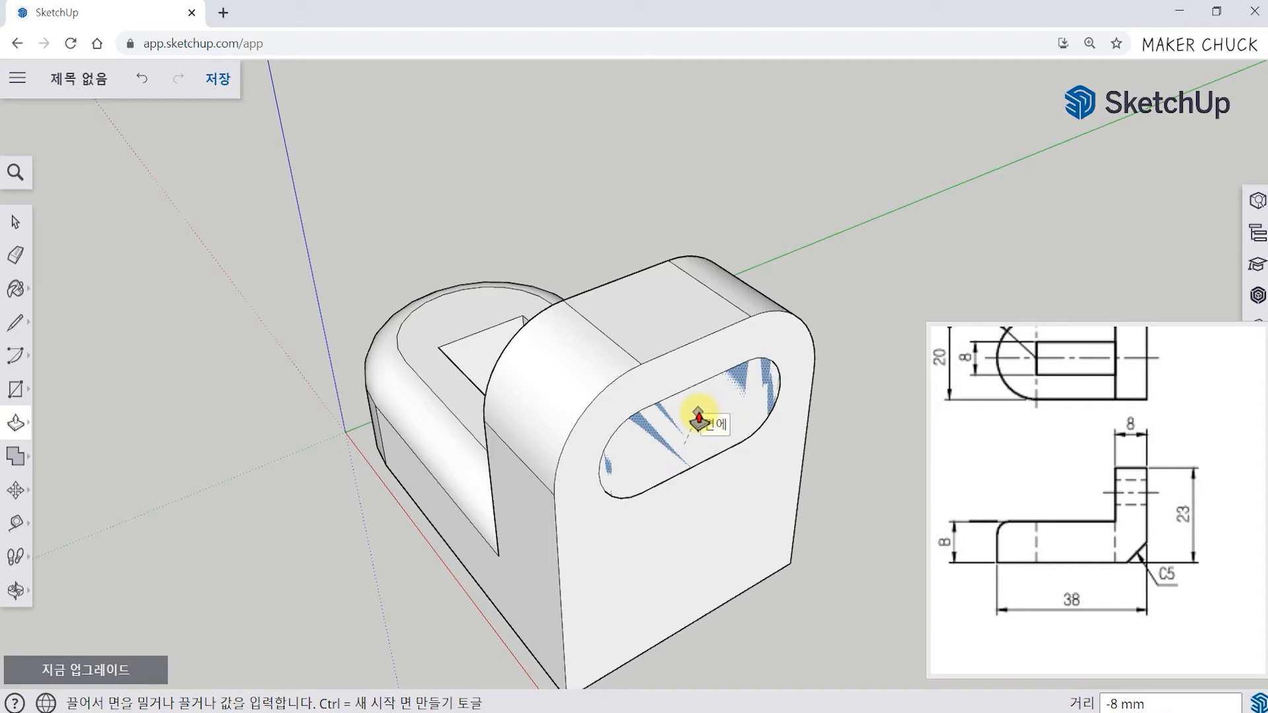
left_click(698, 417)
Start a vertical guide on the part's side face, inward from the wall's back edge, for the drawing's C5 chamfer
mouse_move(277, 487)
middle_mouse_down()
mouse_move(297, 396)
mouse_move(504, 434)
mouse_move(654, 500)
mouse_move(824, 508)
middle_mouse_up()
mouse_move(1175, 611)
left_mouse_down()
mouse_move(1117, 536)
mouse_move(1076, 563)
left_mouse_up()
mouse_move(1146, 510)
left_mouse_down()
mouse_move(1078, 512)
mouse_move(1130, 512)
left_mouse_up()
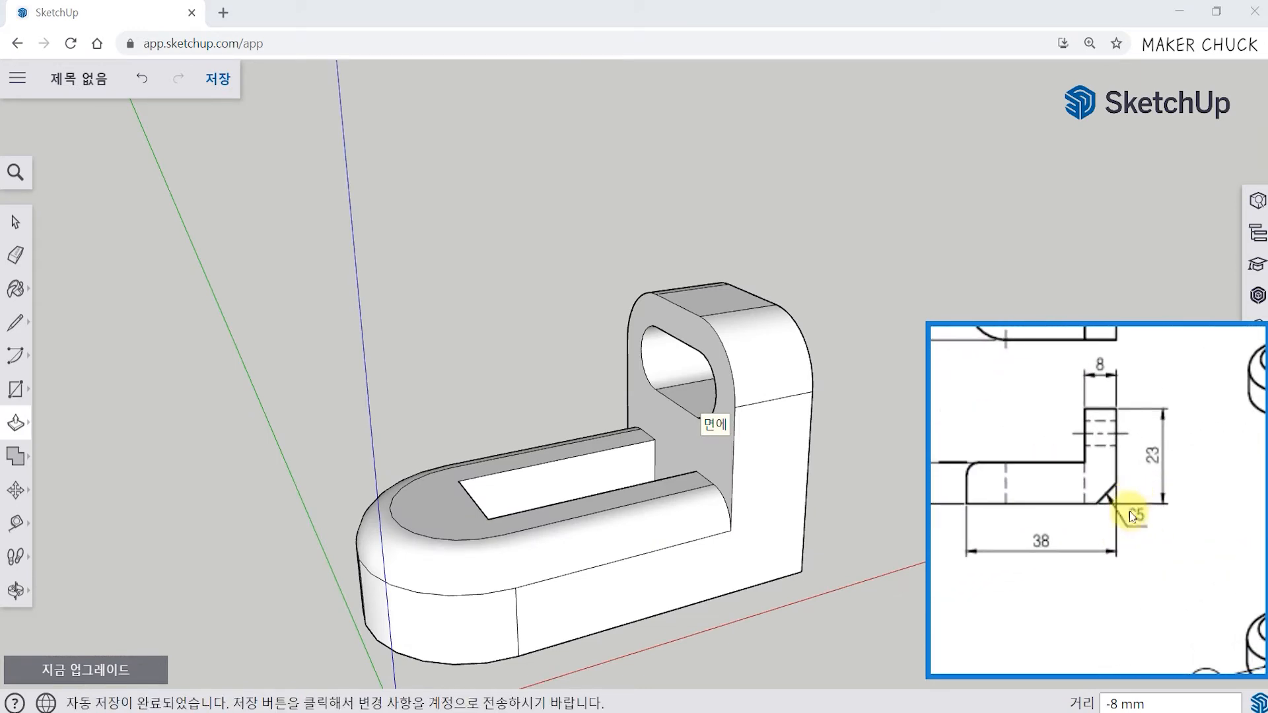
left_click_drag(1128, 536, 1107, 516)
left_click(807, 621)
middle_click_drag(807, 621, 764, 575)
scroll(826, 581, "up", 1)
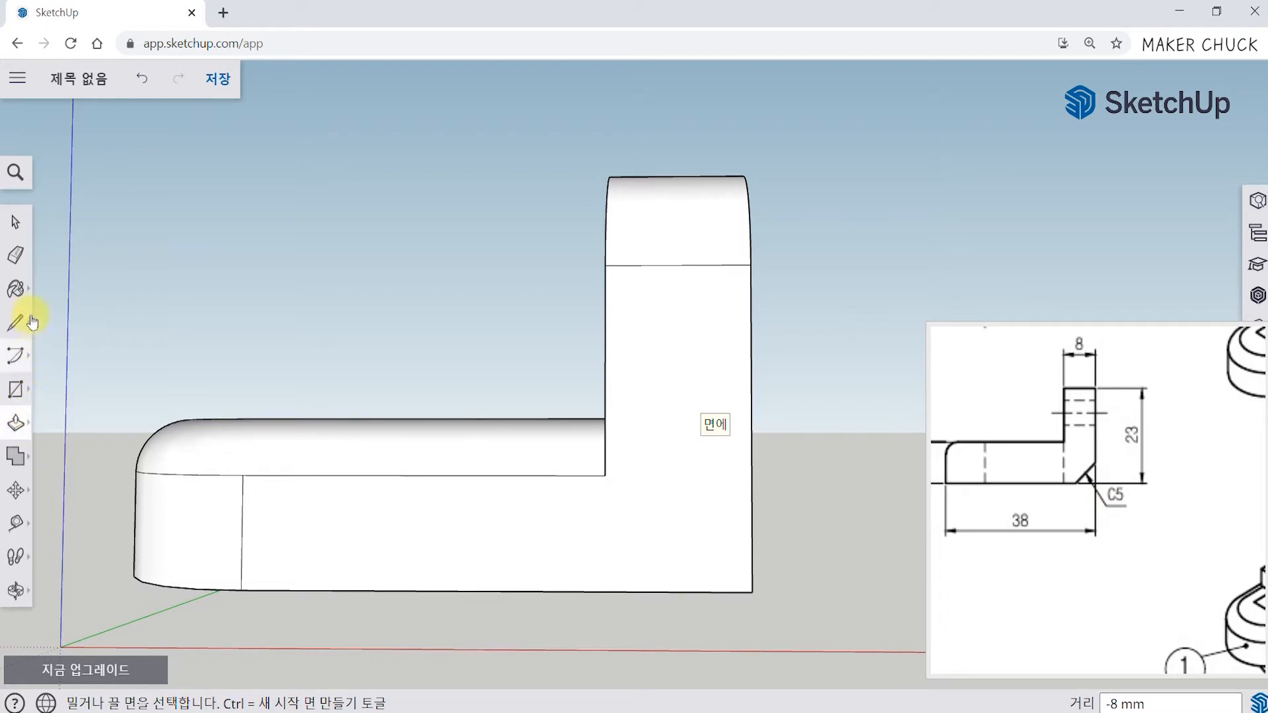
left_click(16, 525)
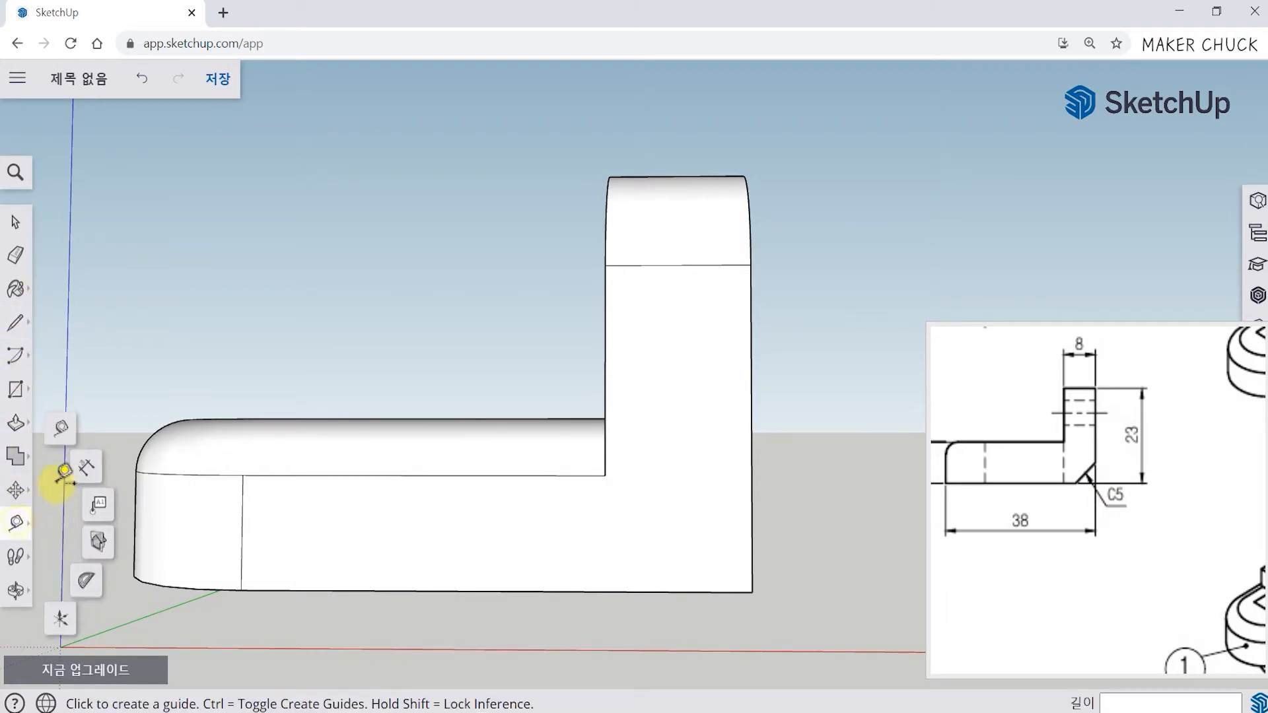
middle_click_drag(404, 492, 626, 588)
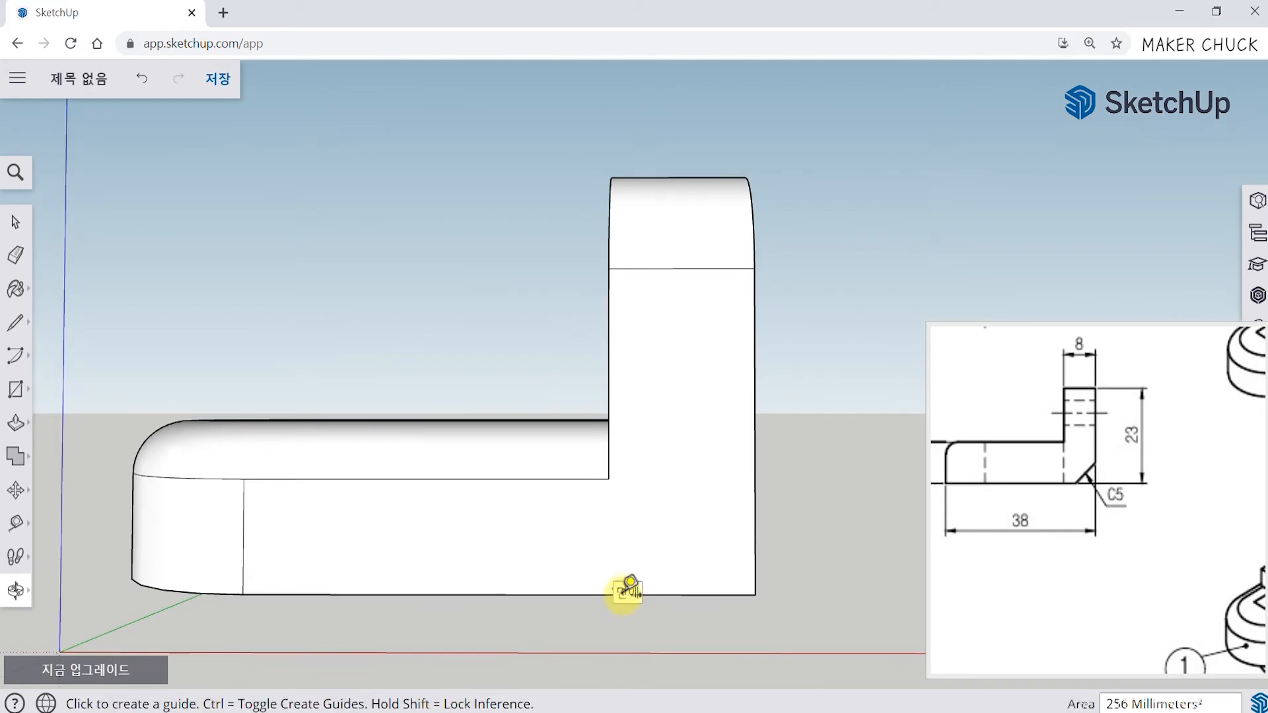
left_click(756, 477)
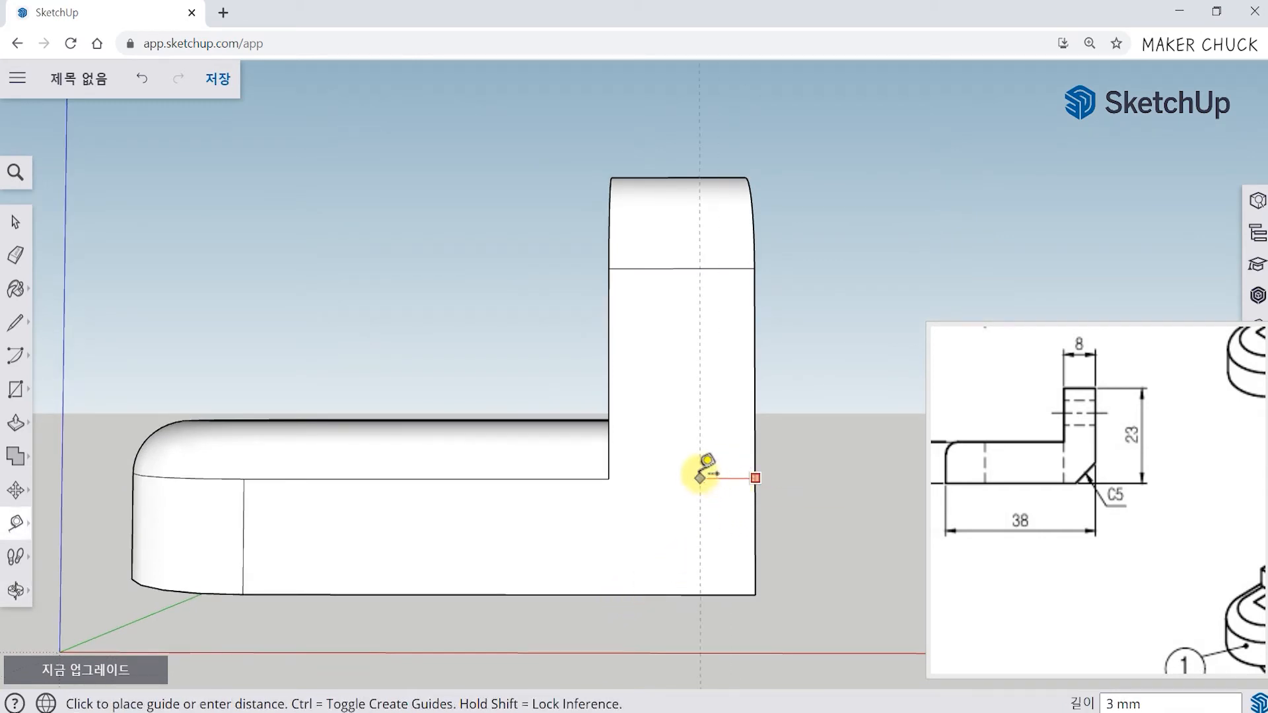
Lay out a 5 mm chamfer on the bracket's side face, below the upright, using two guides and a diagonal line
left_click(663, 476)
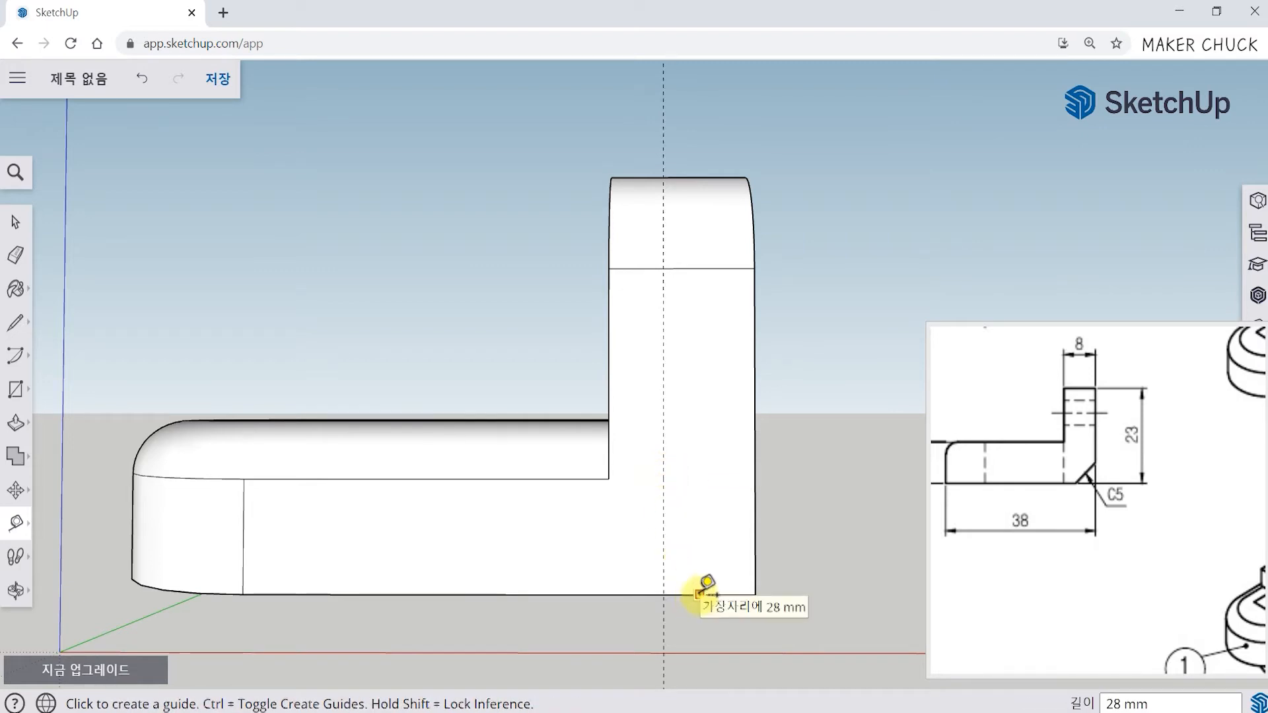
left_click(700, 595)
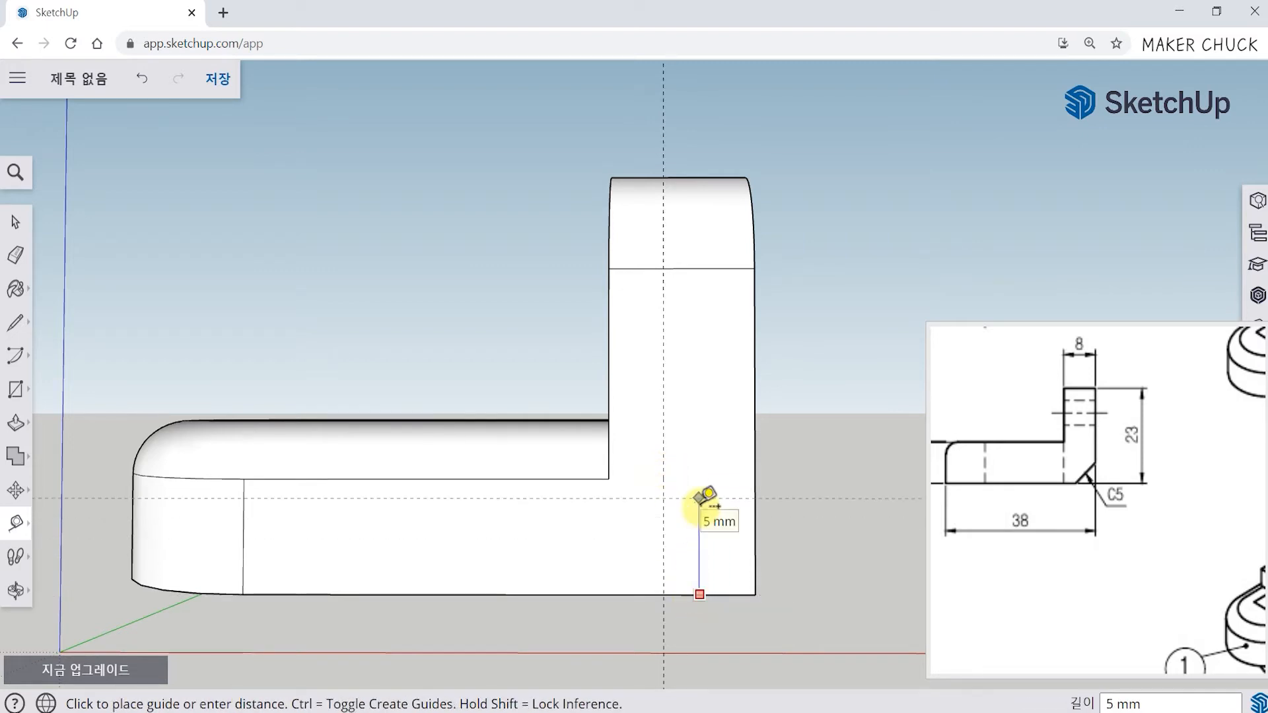
left_click(707, 495)
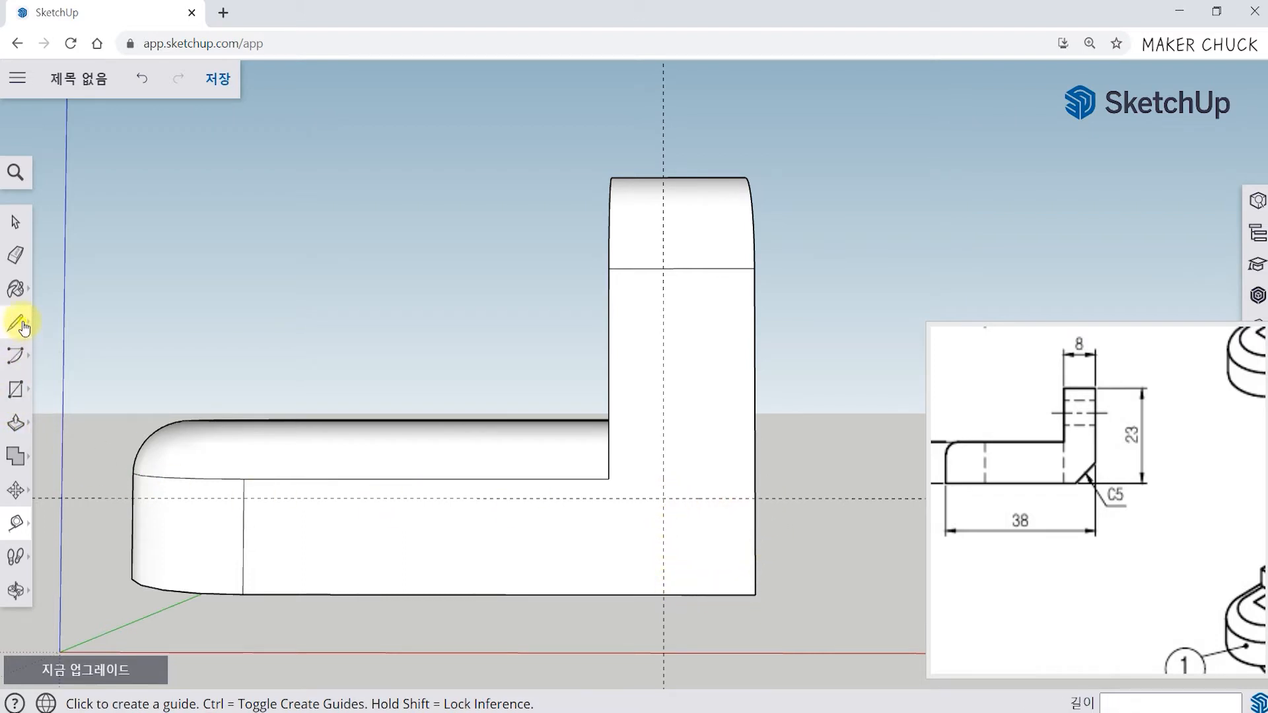
left_click(23, 323)
left_click(755, 500)
left_click(663, 594)
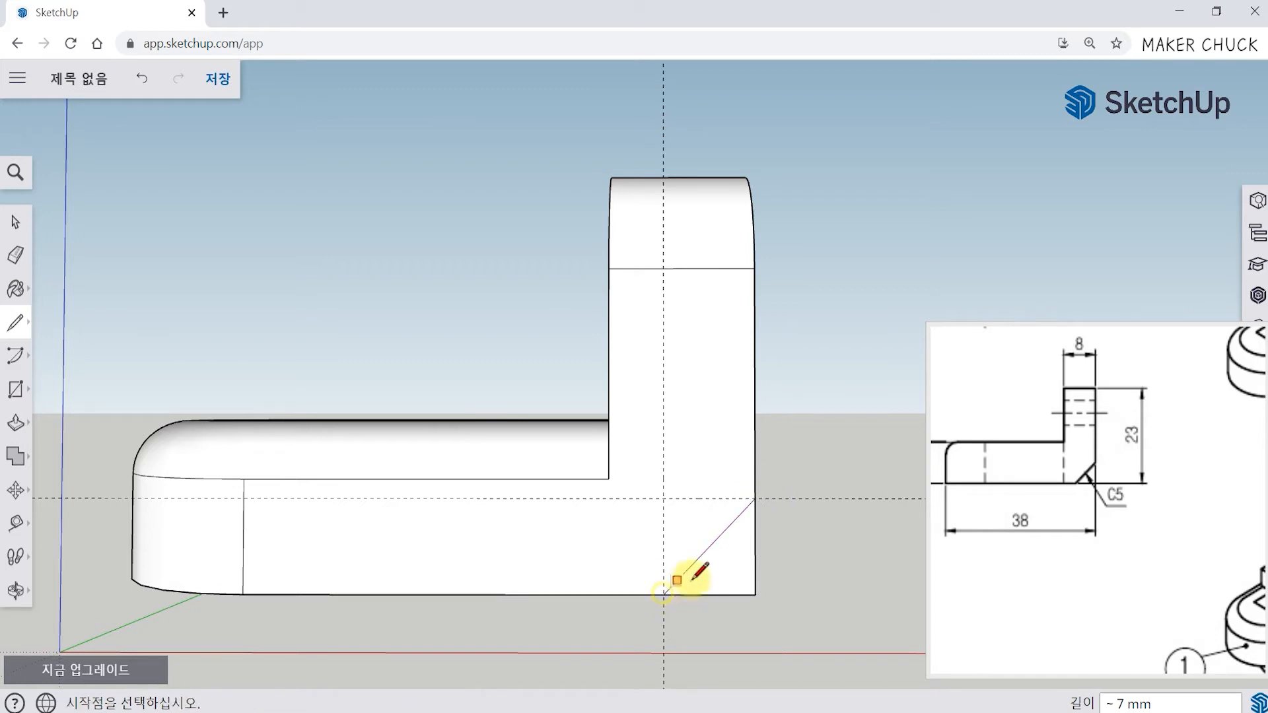
Push the triangular corner face 20 mm through the bracket's full width to cut the chamfer
middle_click_drag(778, 577, 670, 648)
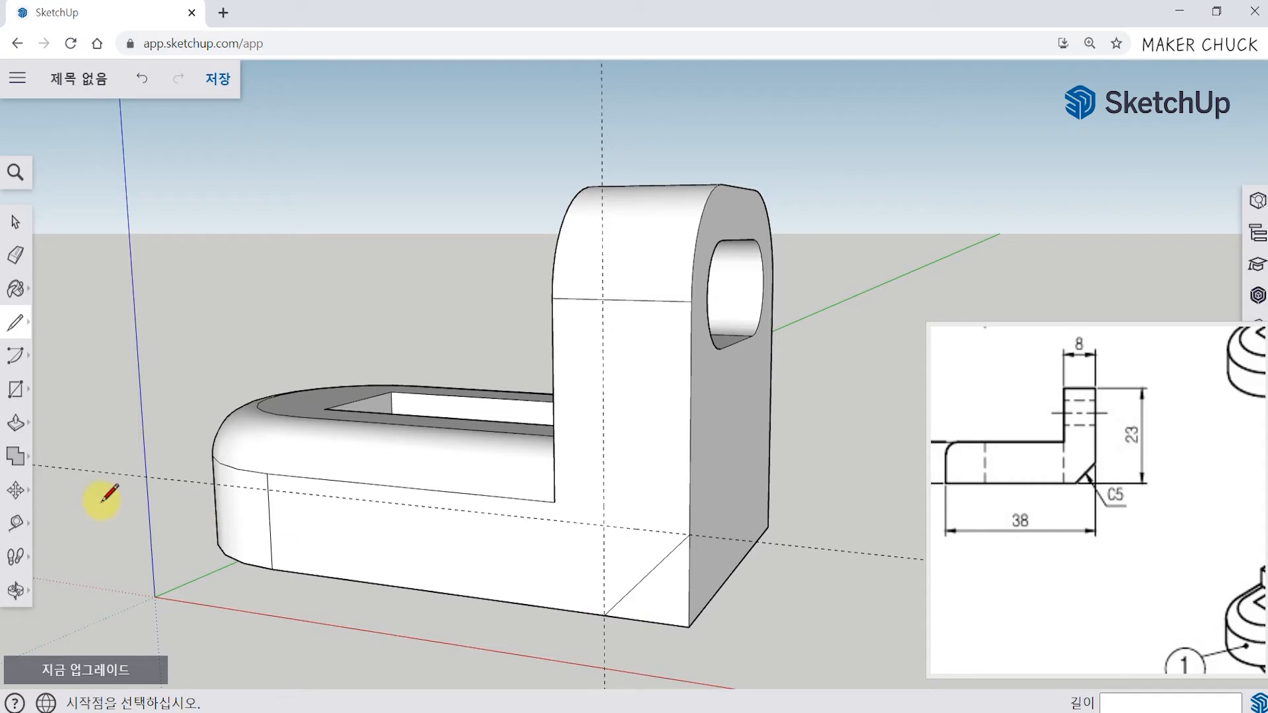
left_click(11, 426)
left_click(66, 381)
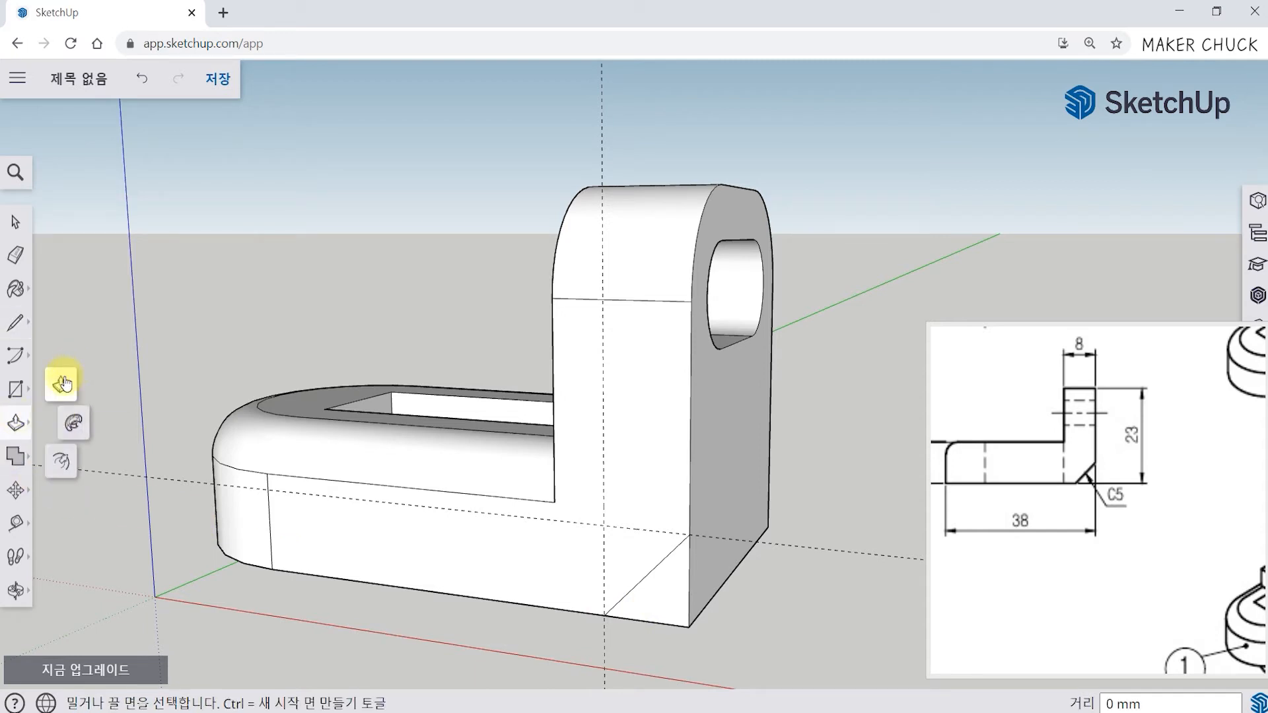
left_click_drag(665, 620, 775, 536)
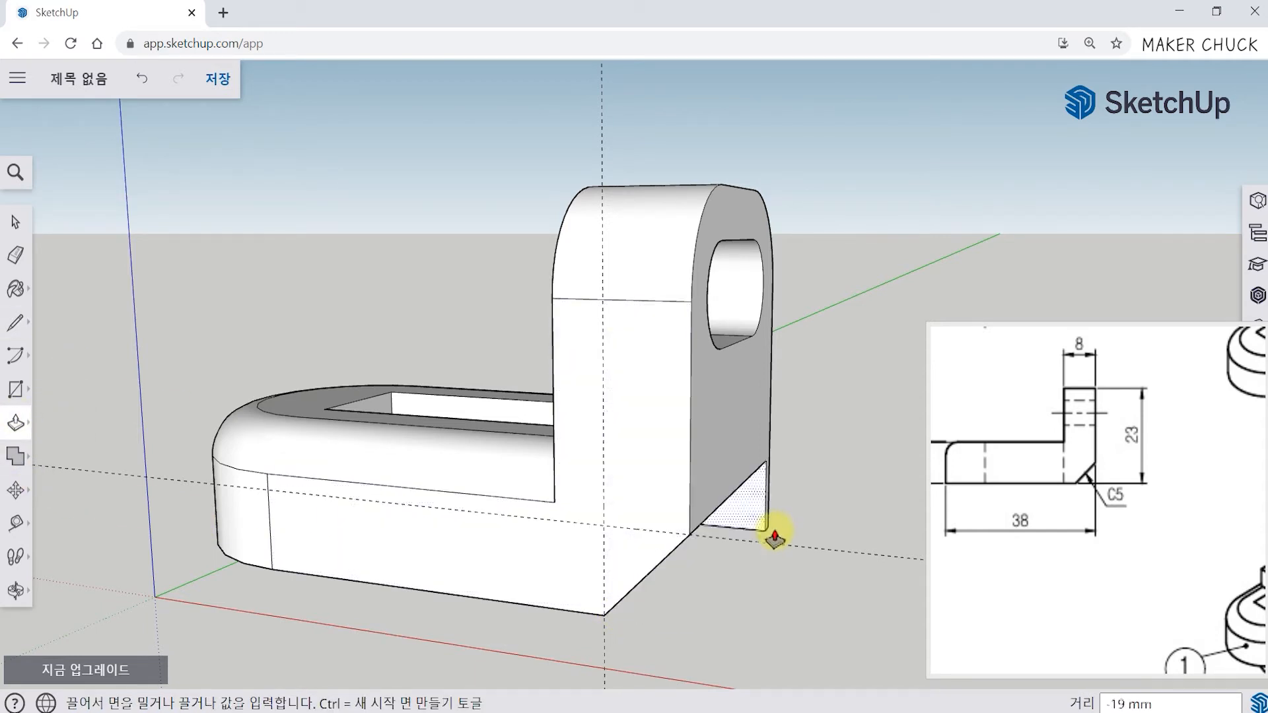
left_click(800, 500)
Erase the two construction guides at the chamfered corner of the bracket
middle_click_drag(788, 624, 625, 654)
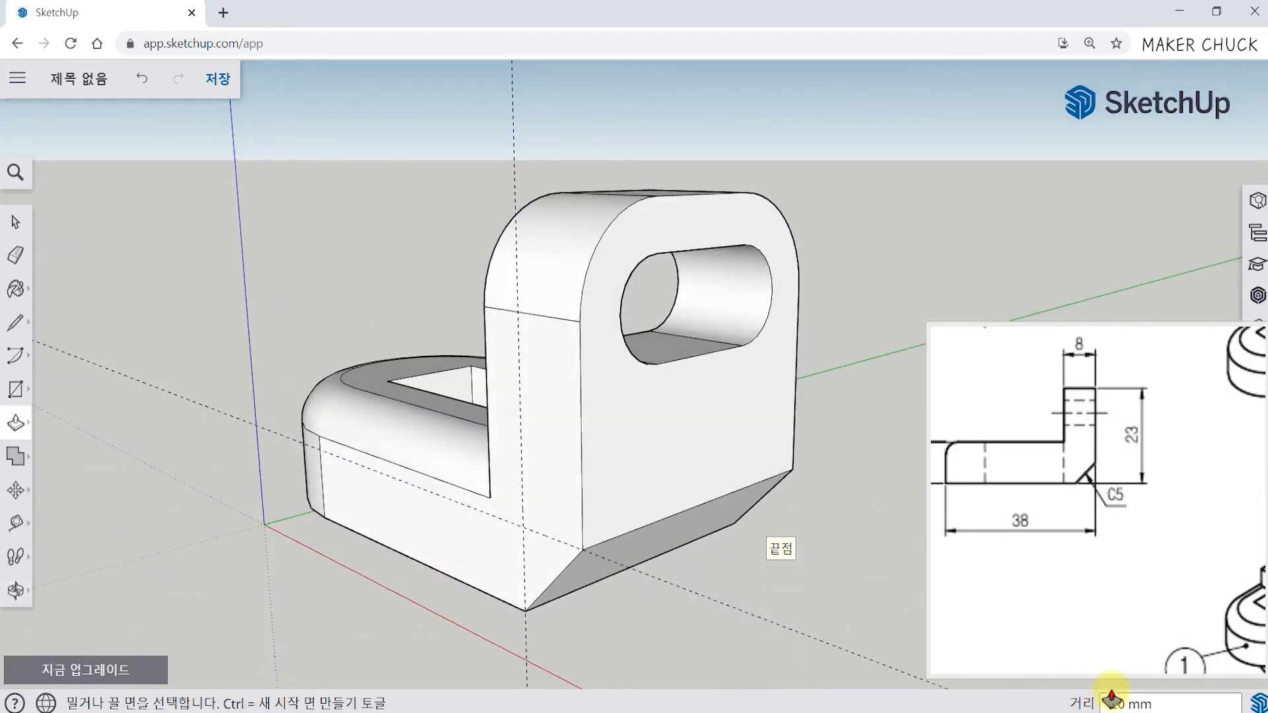
middle_click_drag(370, 512, 762, 593)
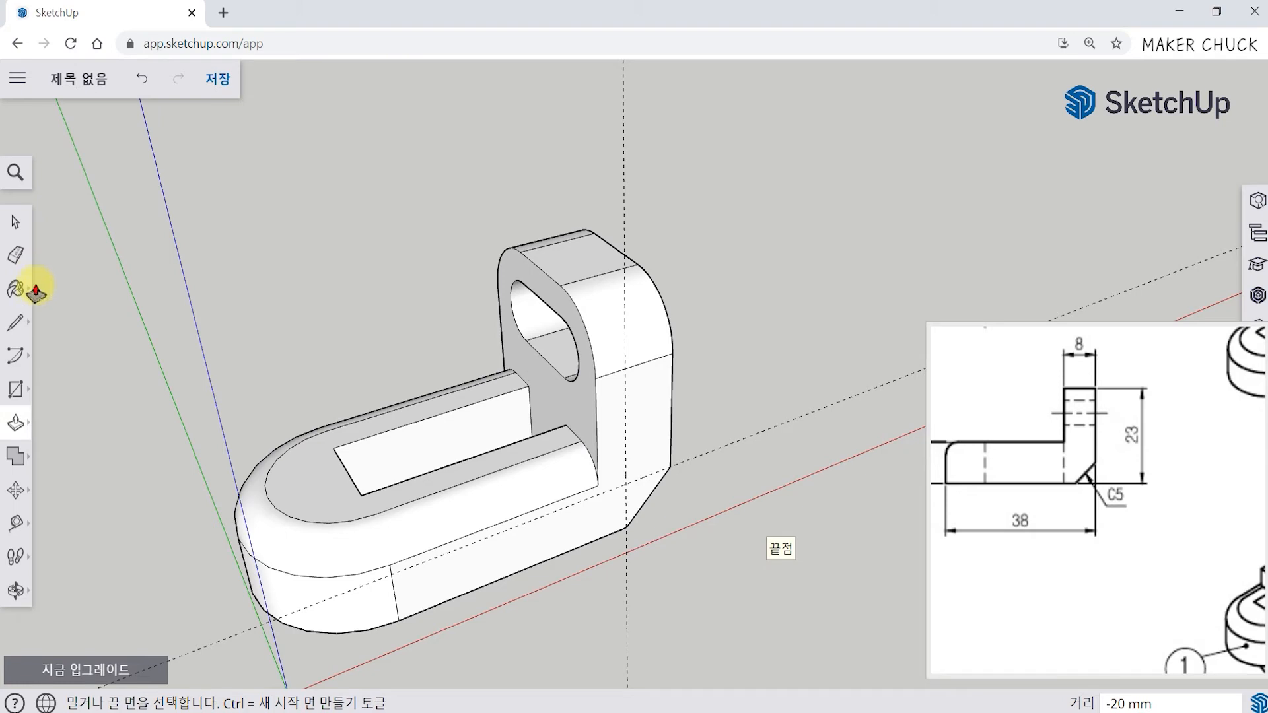
left_click(22, 258)
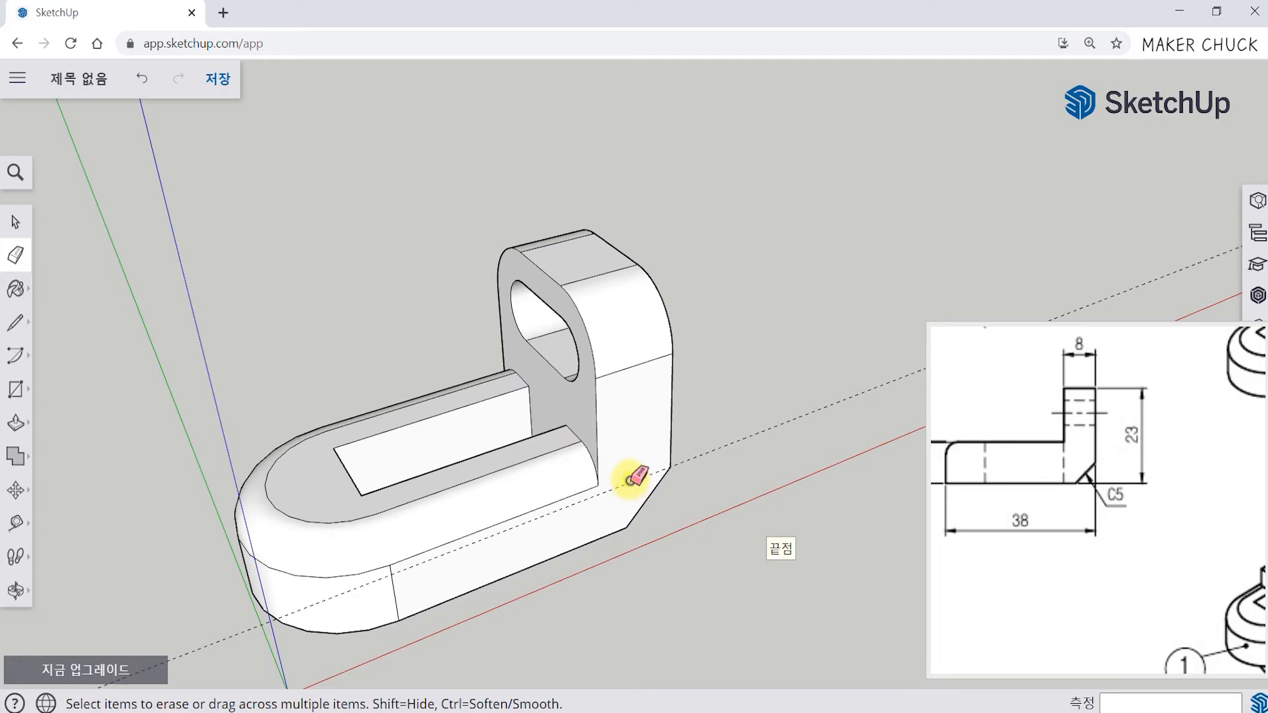
mouse_move(634, 477)
middle_mouse_down()
mouse_move(612, 557)
mouse_move(558, 569)
mouse_move(676, 531)
middle_mouse_up()
Examine the dimensions of part 2 in the reference drawing and the free space beside the finished bracket
mouse_move(1166, 574)
left_mouse_down()
mouse_move(1123, 598)
mouse_move(1117, 617)
mouse_move(1134, 515)
mouse_move(1127, 368)
left_mouse_up()
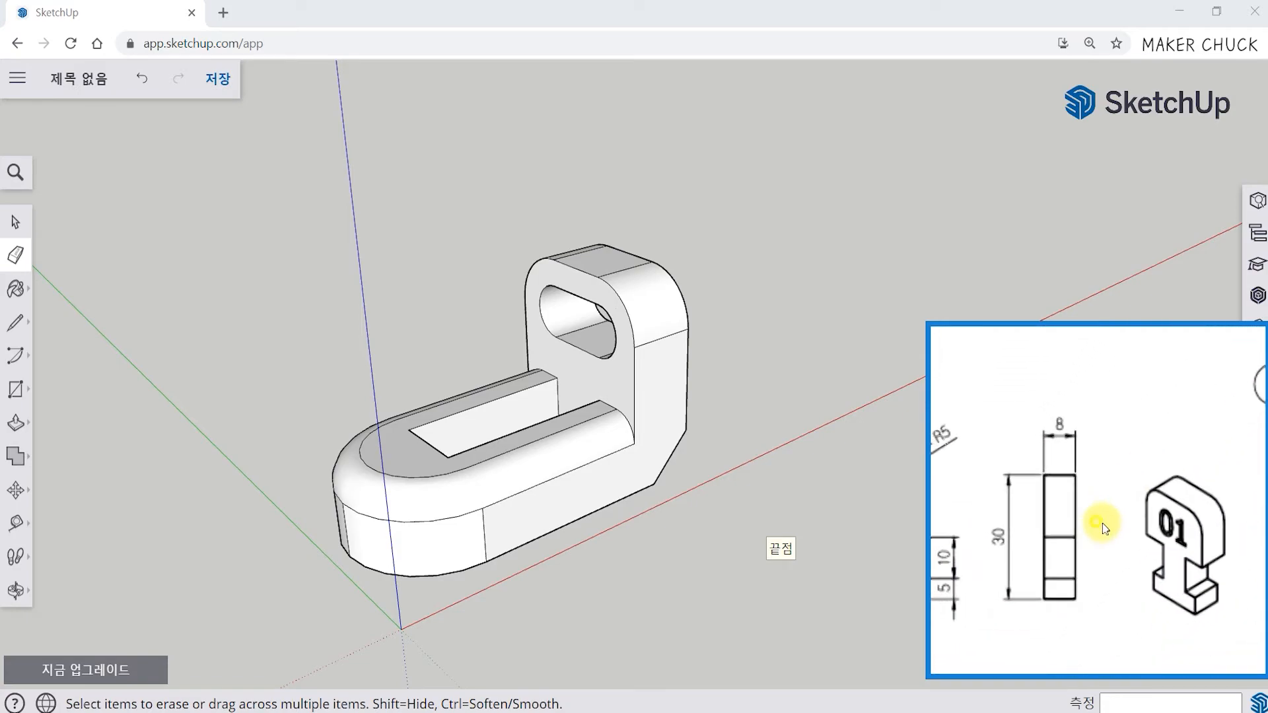
left_click_drag(1093, 522, 1156, 512)
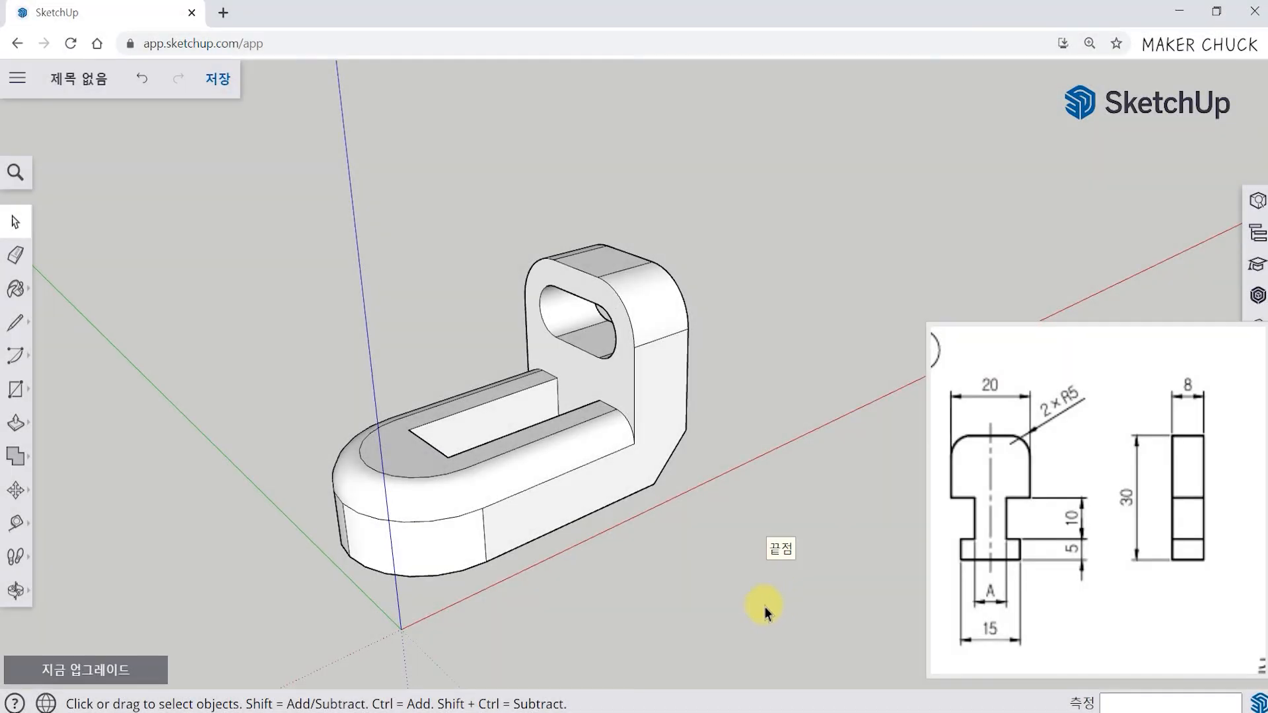
left_click_drag(1057, 519, 1119, 504)
middle_click_drag(808, 478, 626, 351)
middle_click_drag(749, 424, 598, 426, "shift")
left_click(512, 305)
left_click(540, 488)
mouse_move(646, 487)
middle_mouse_down()
mouse_move(609, 487)
mouse_move(629, 480)
middle_mouse_up()
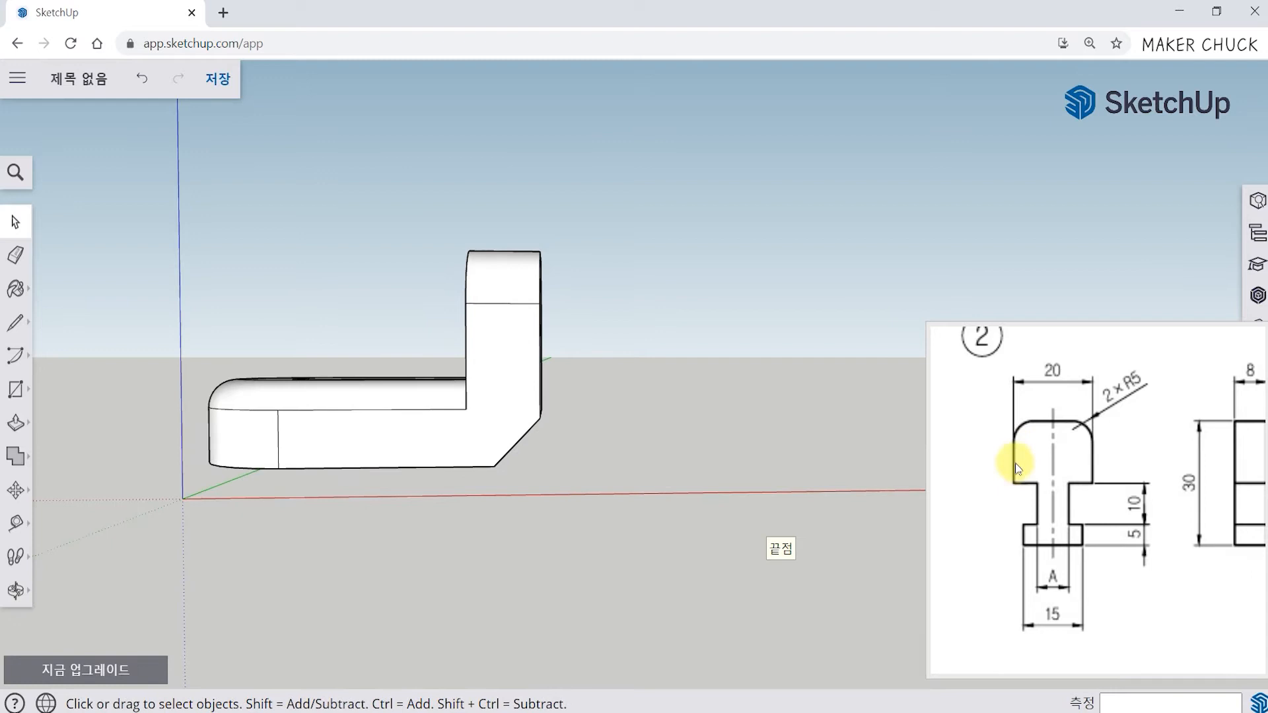
left_click(1034, 508)
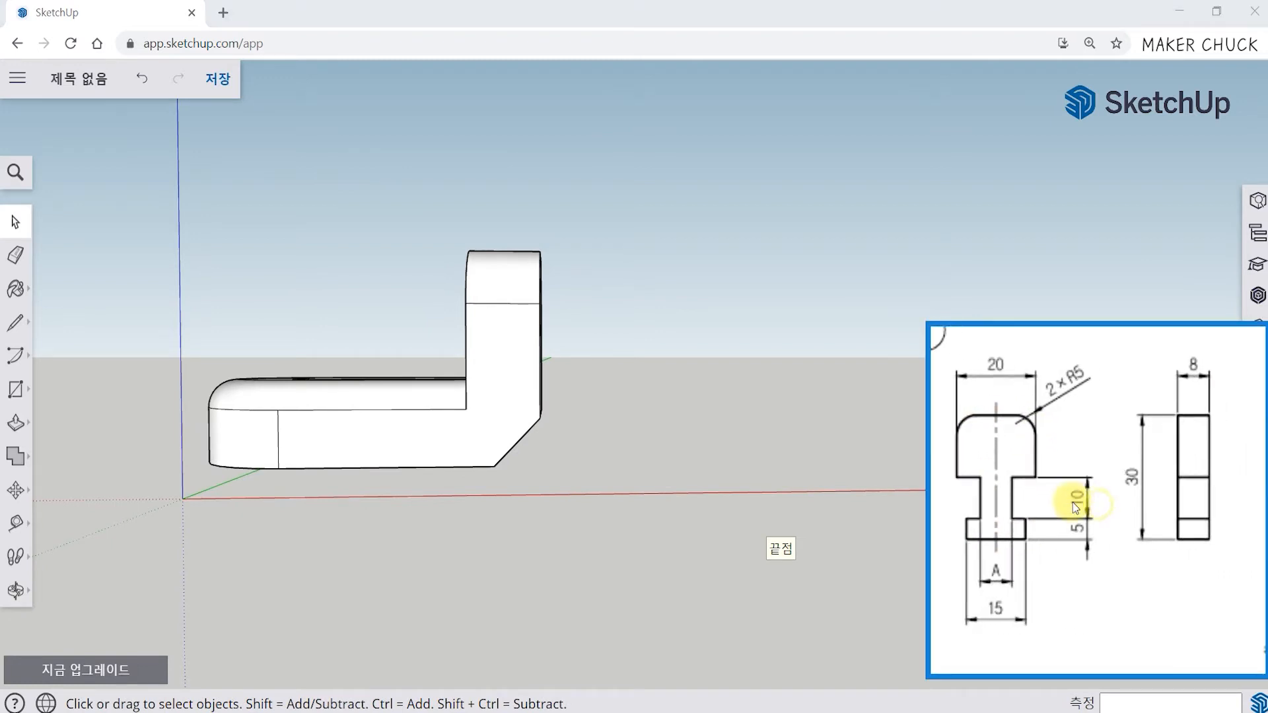
scroll(1084, 508, "down", 2)
scroll(1078, 507, "up", 1)
left_click_drag(1072, 506, 1079, 507)
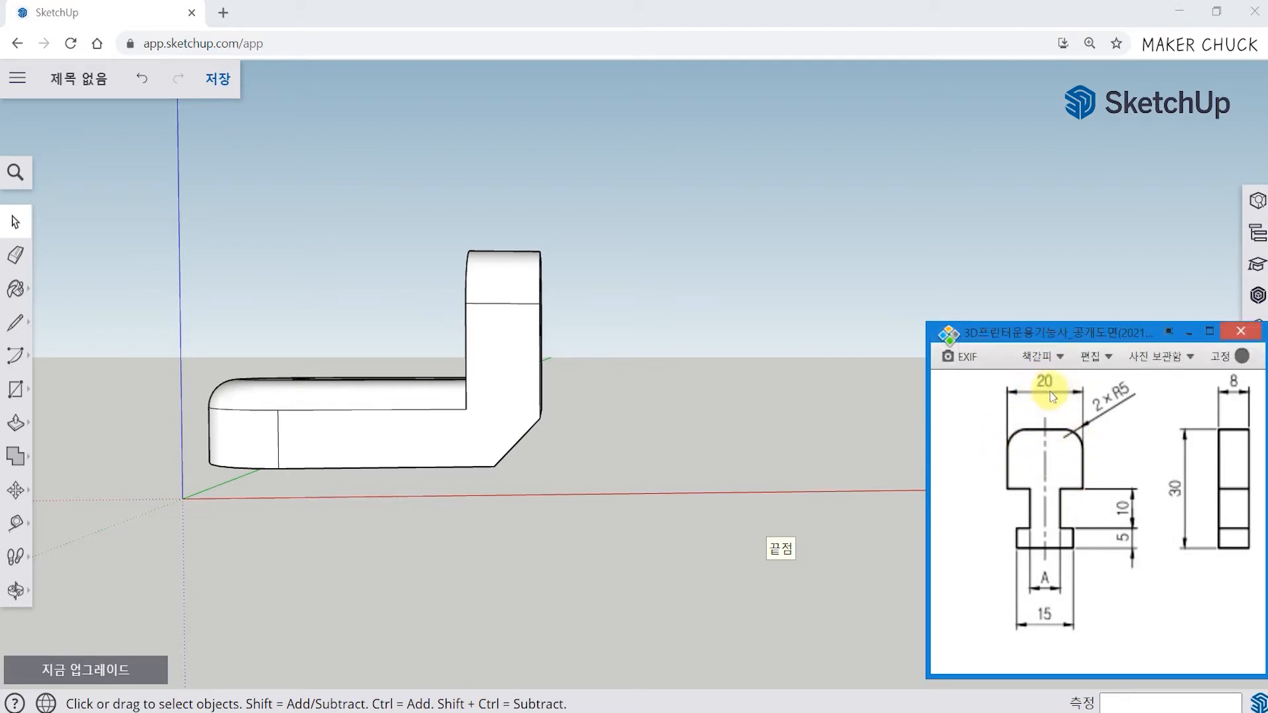
left_click_drag(1135, 452, 1096, 451)
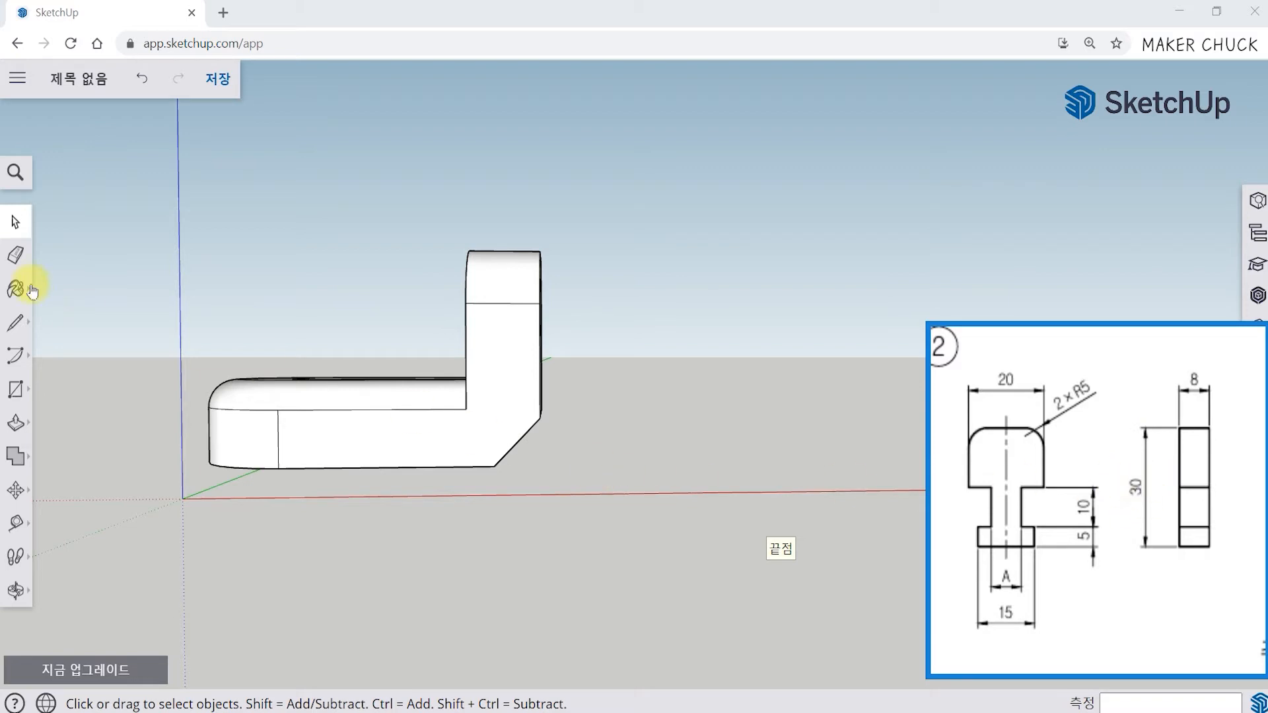
Draw an upright 20 by 30 mm rectangle beside the bracket, parallel to its side face
left_click(17, 391)
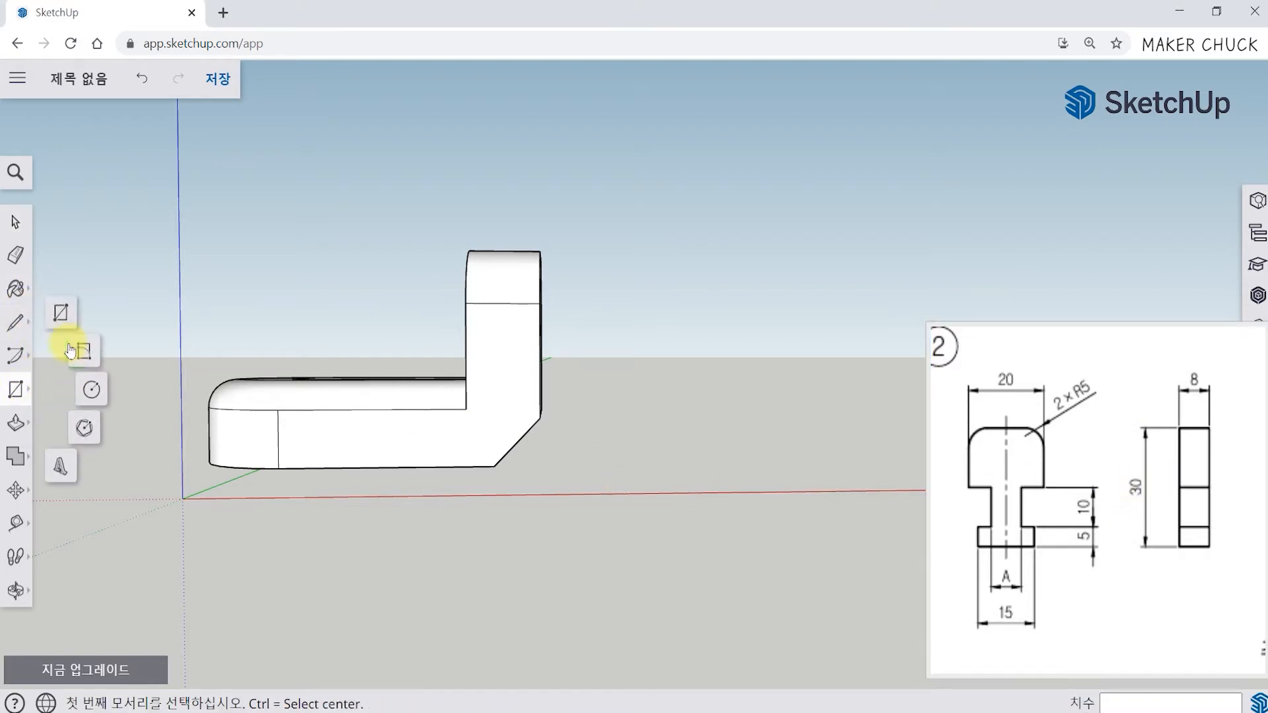
middle_click_drag(598, 507, 620, 467)
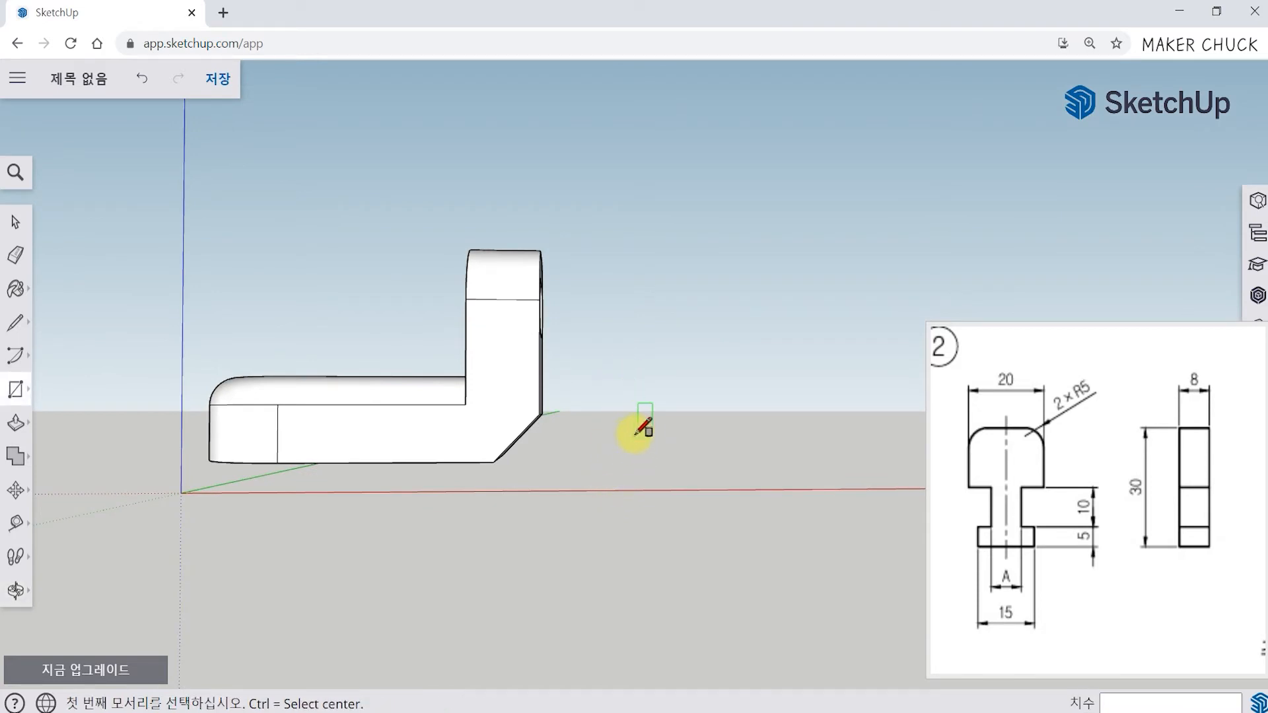
middle_click_drag(637, 456, 621, 457)
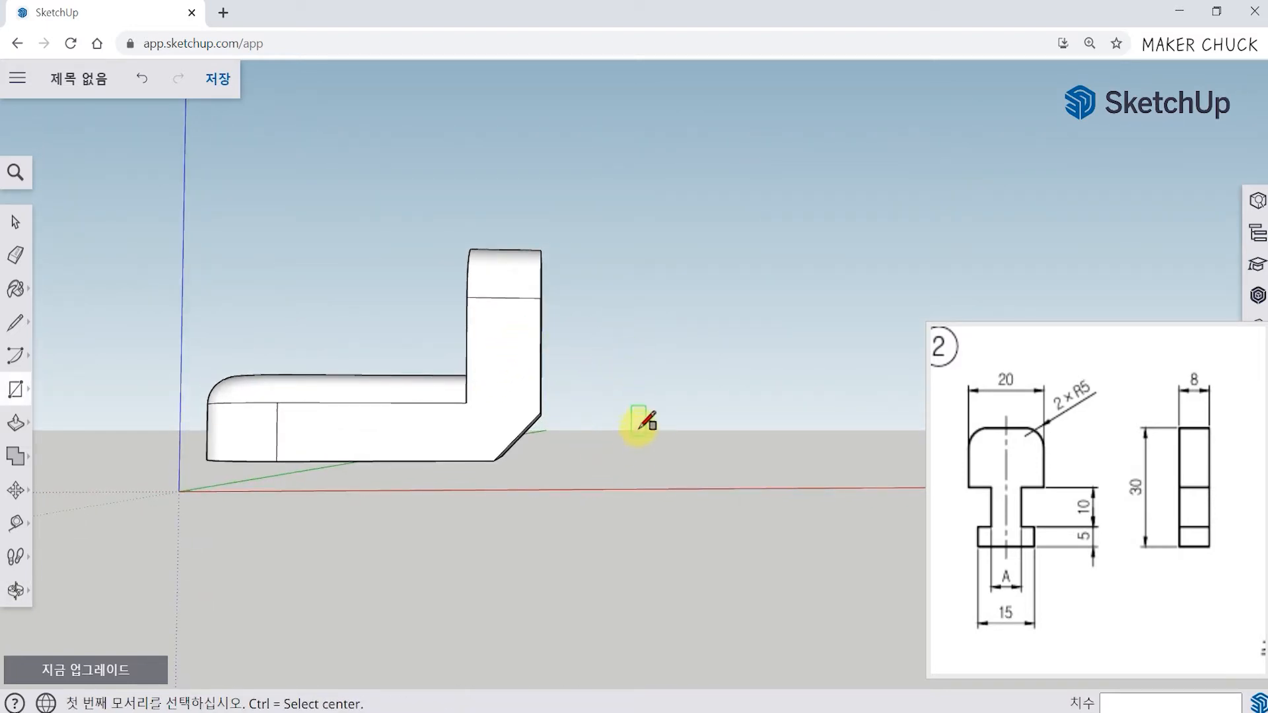
left_click(667, 460)
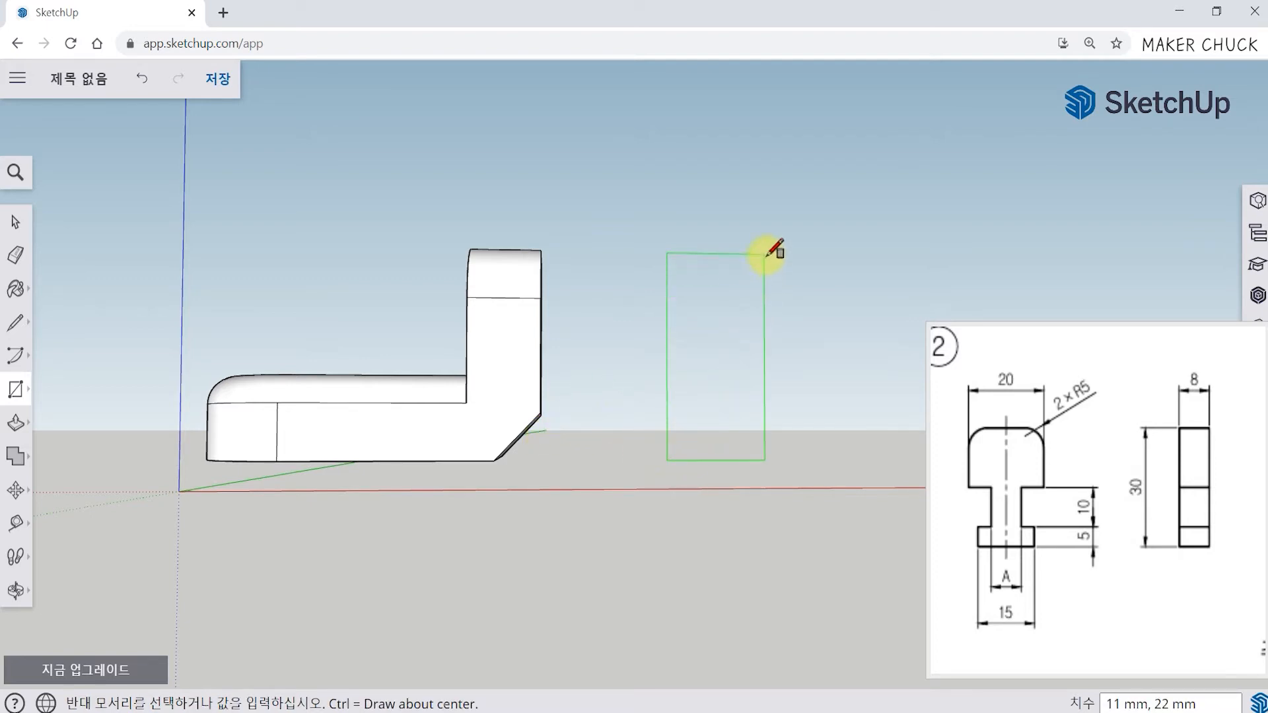
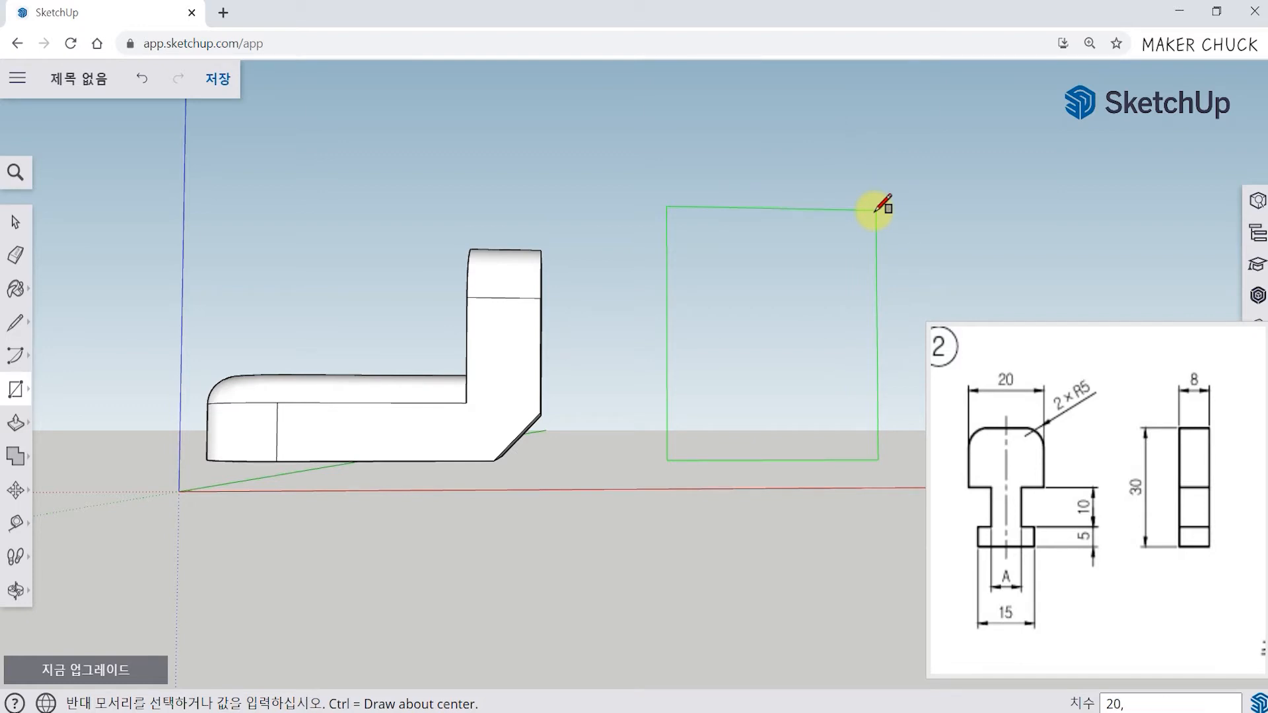
key("Return")
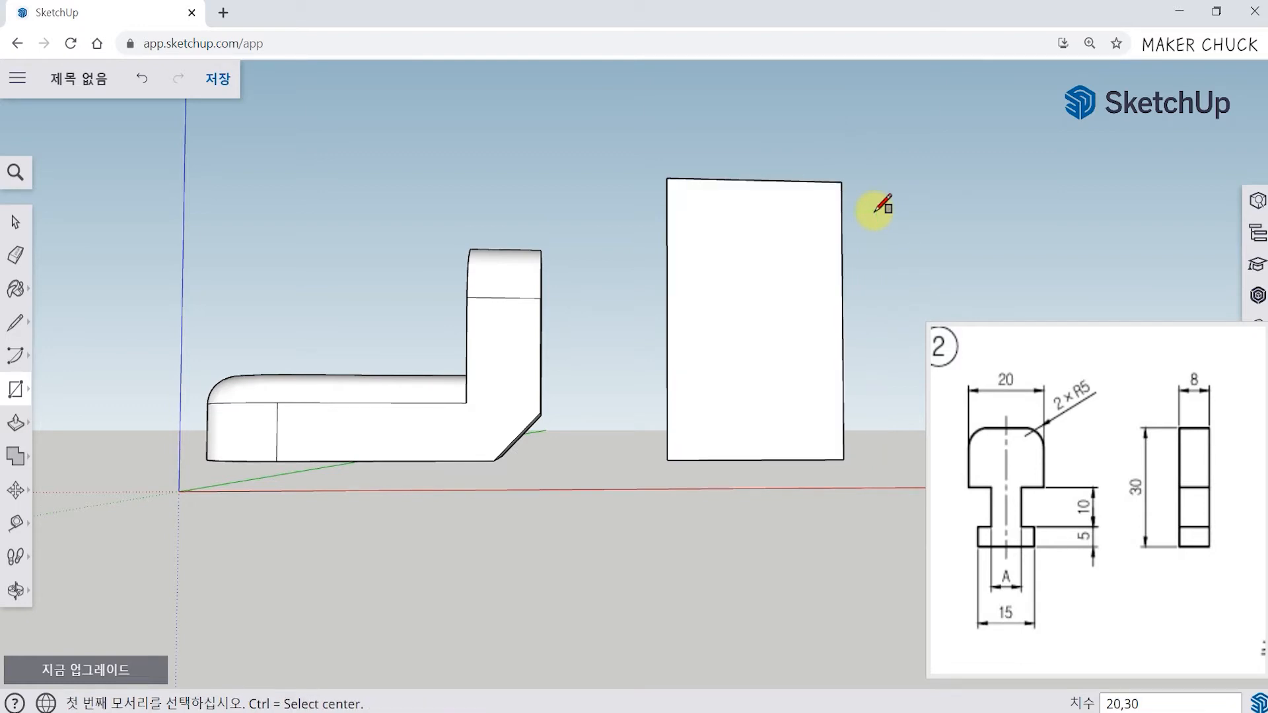
Place a horizontal guide 5 mm above the rectangle's bottom edge and another 10 mm above that guide
middle_click_drag(781, 484, 700, 561)
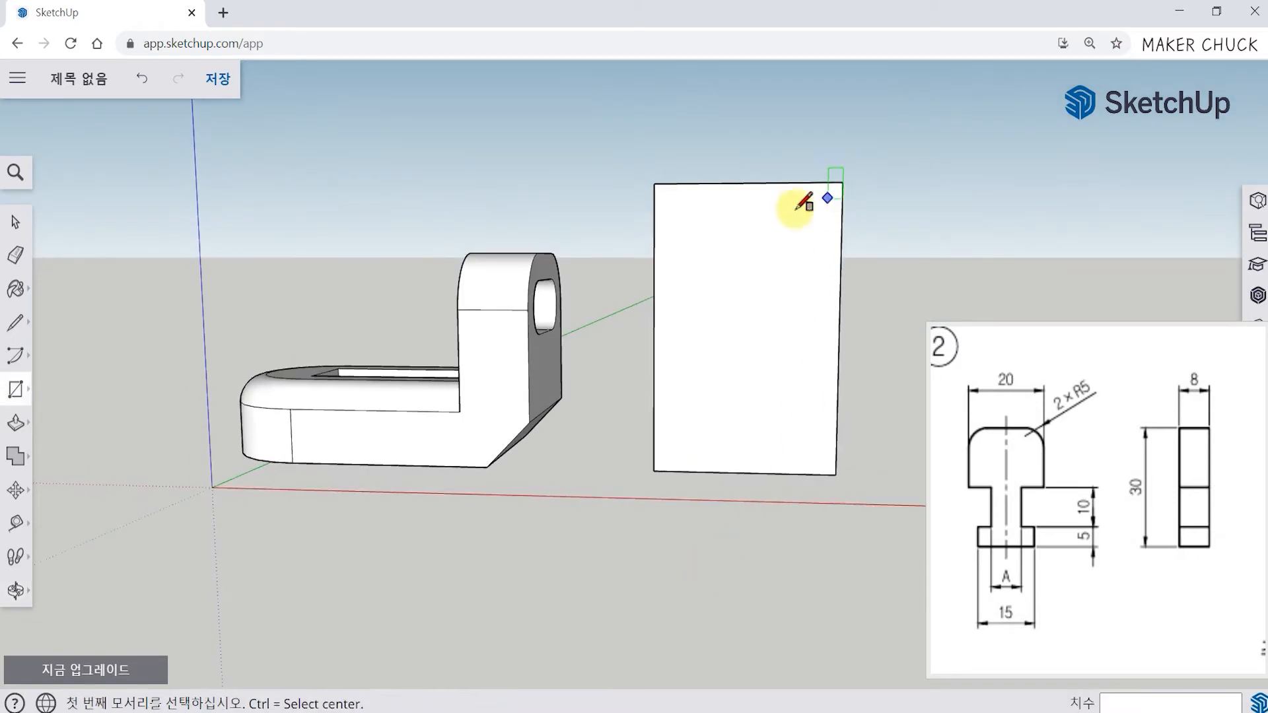
mouse_move(1026, 518)
left_mouse_down()
mouse_move(1088, 528)
mouse_move(1082, 539)
left_mouse_up()
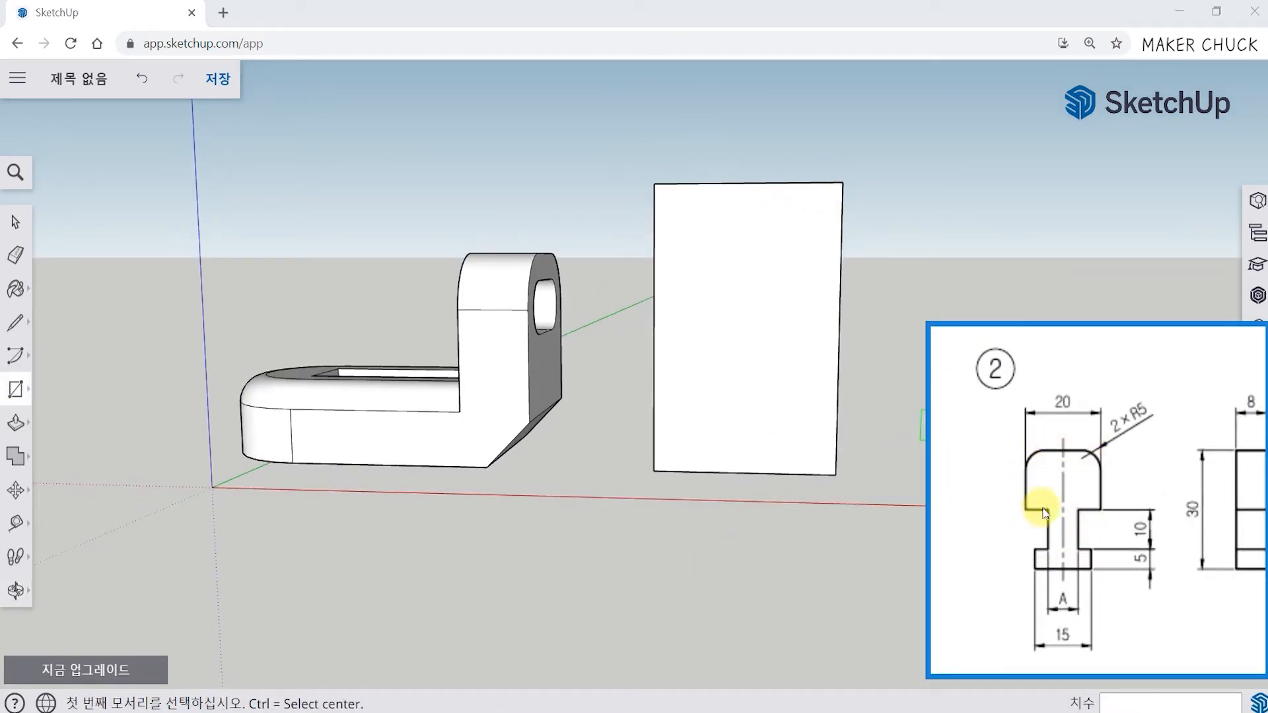
mouse_move(773, 546)
middle_mouse_down()
mouse_move(815, 538)
mouse_move(831, 513)
mouse_move(697, 532)
middle_mouse_up()
scroll(696, 532, "up", 2)
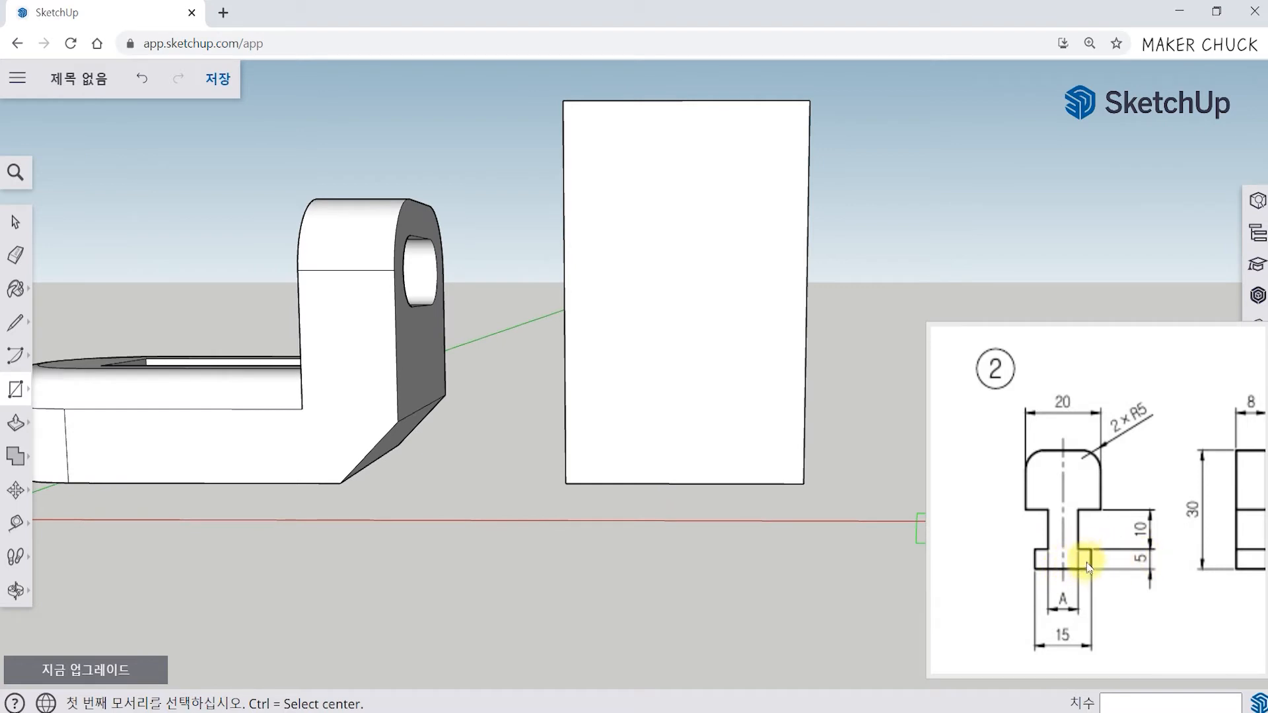
left_click(16, 524)
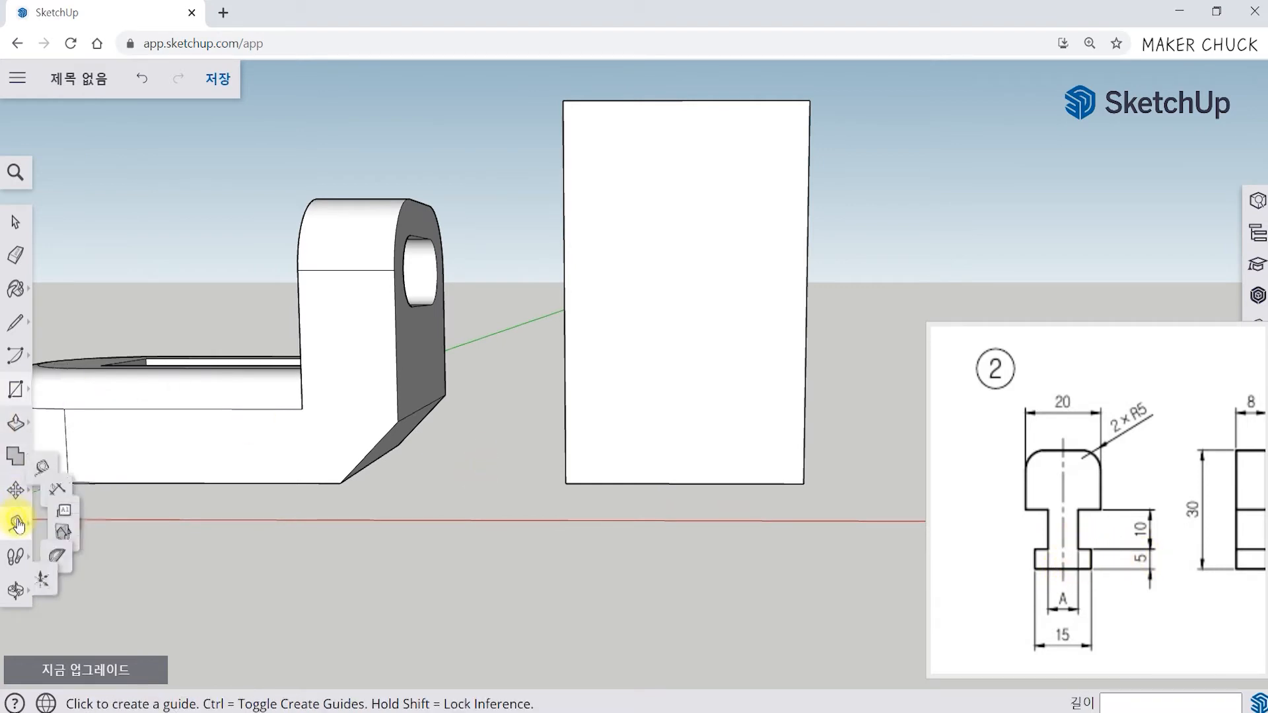
left_click(686, 483)
middle_click_drag(684, 432, 682, 403)
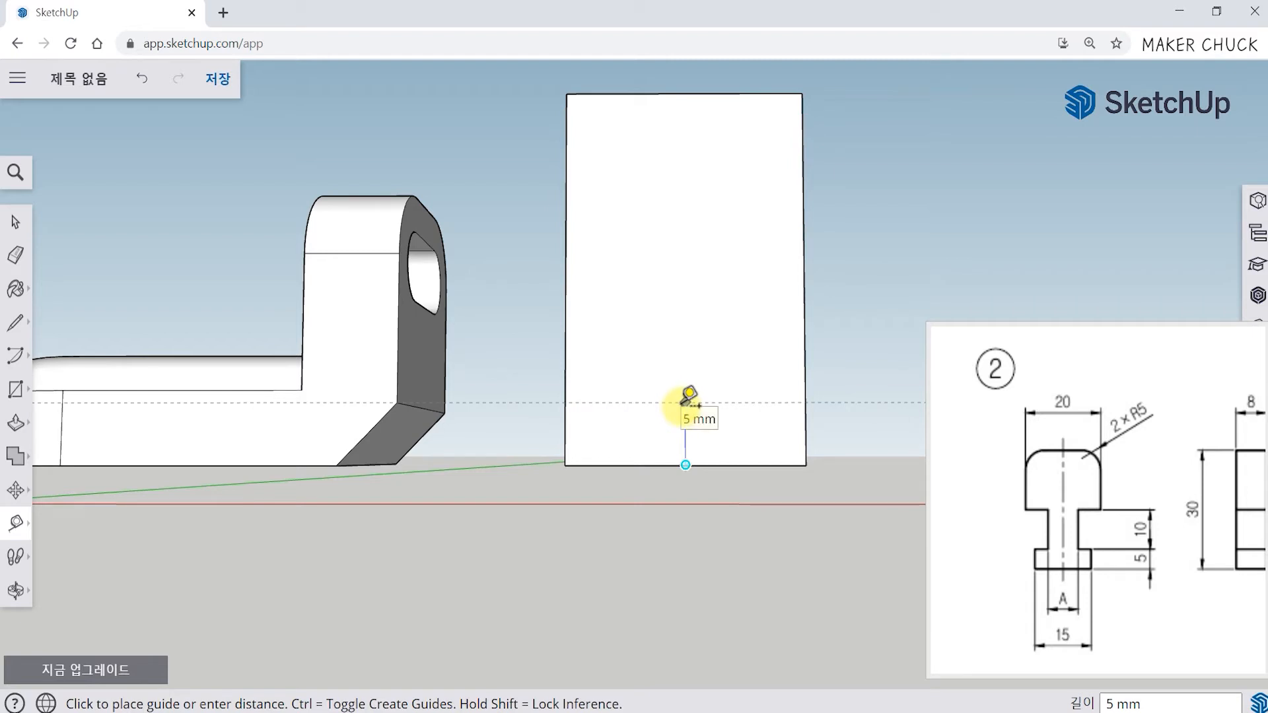
left_click(688, 402)
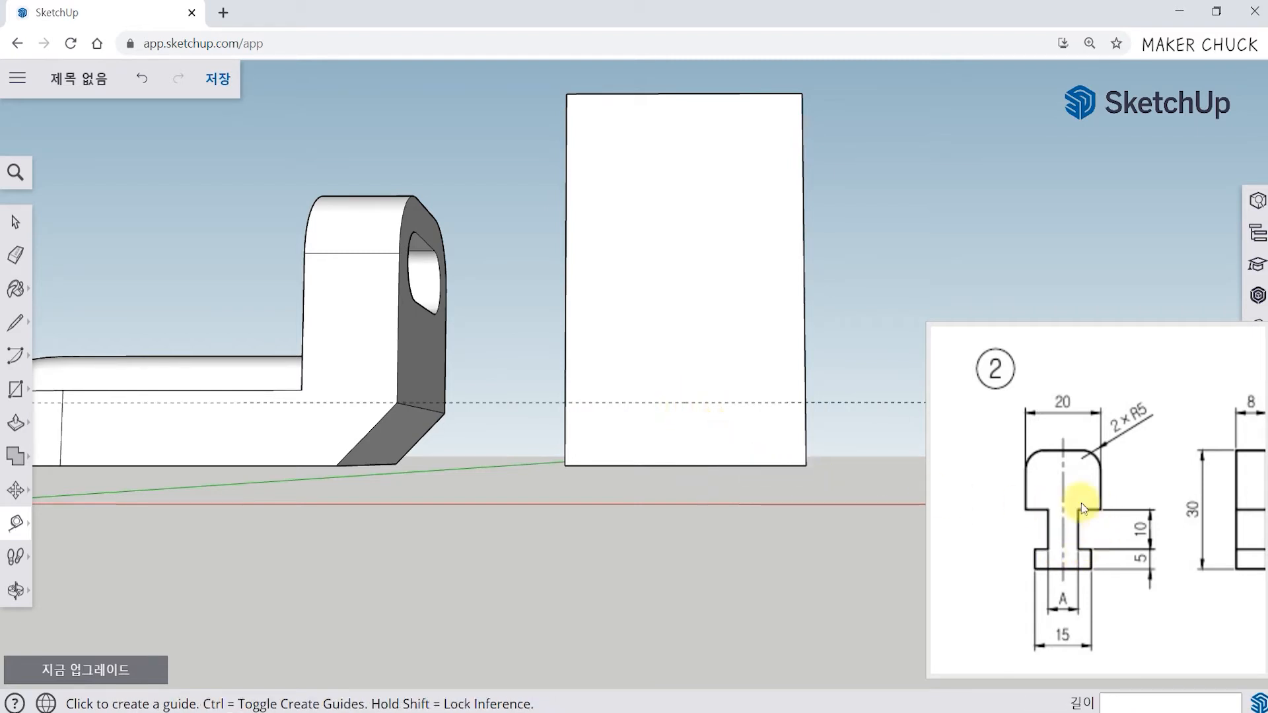
left_click(709, 401)
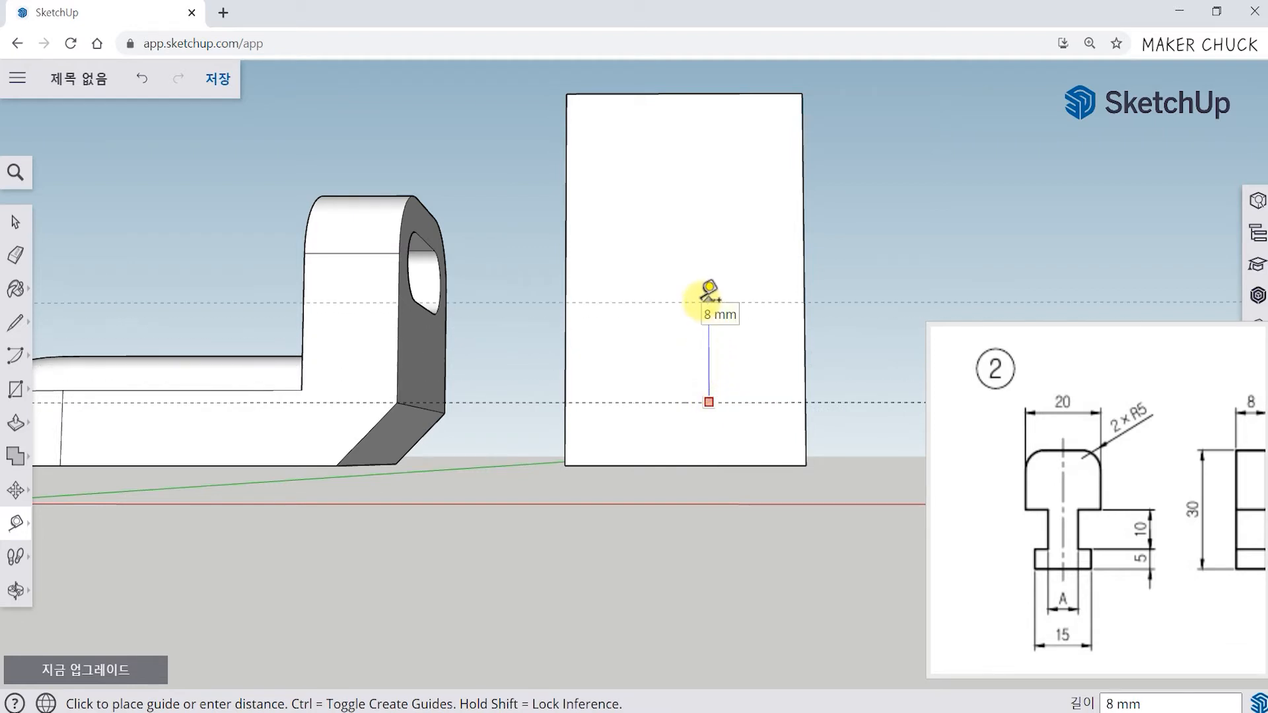
left_click(711, 274)
Place vertical guides 2.5 mm inside each of the rectangle's two side edges
mouse_move(730, 419)
middle_mouse_down()
mouse_move(742, 461)
mouse_move(729, 423)
middle_mouse_up()
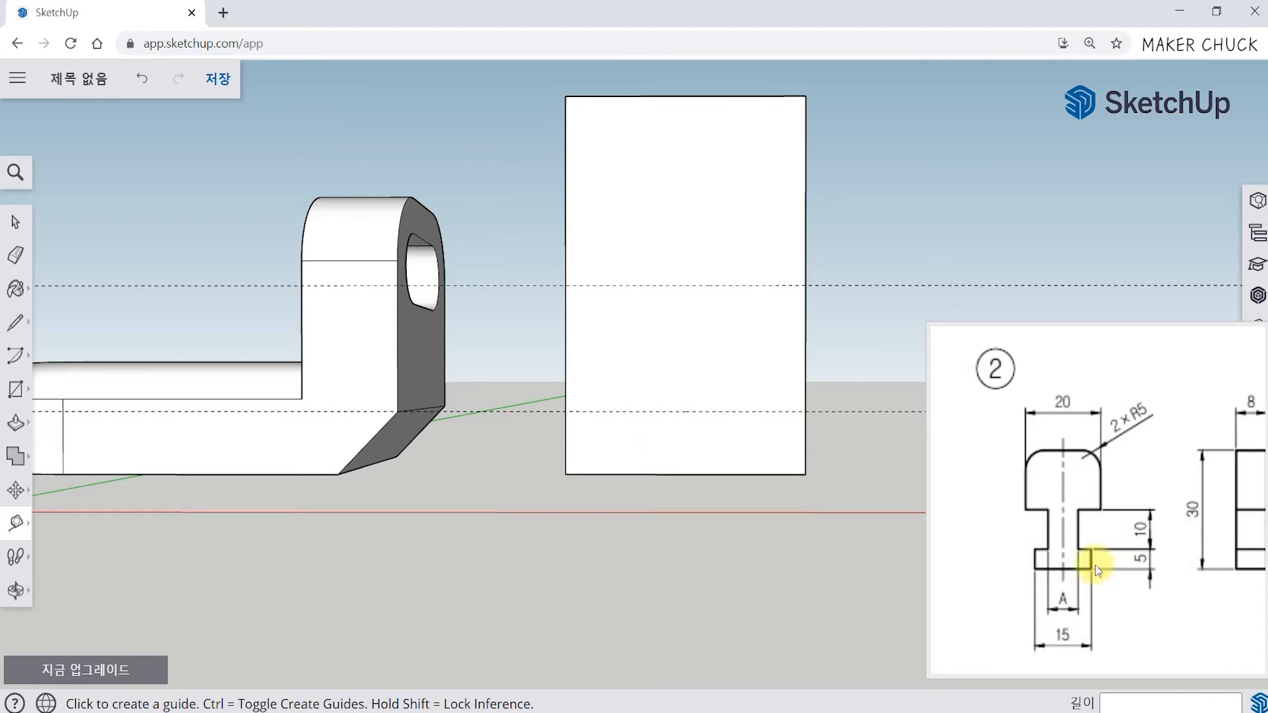
left_click(566, 359)
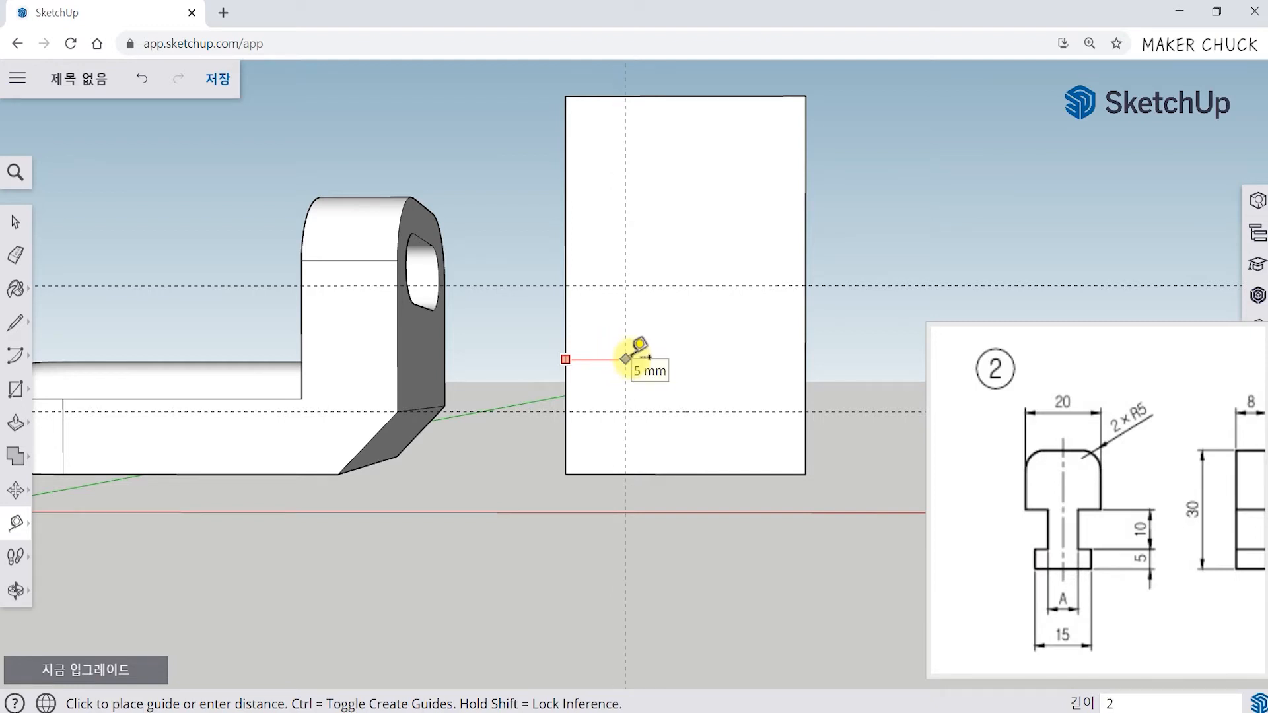
key("Return")
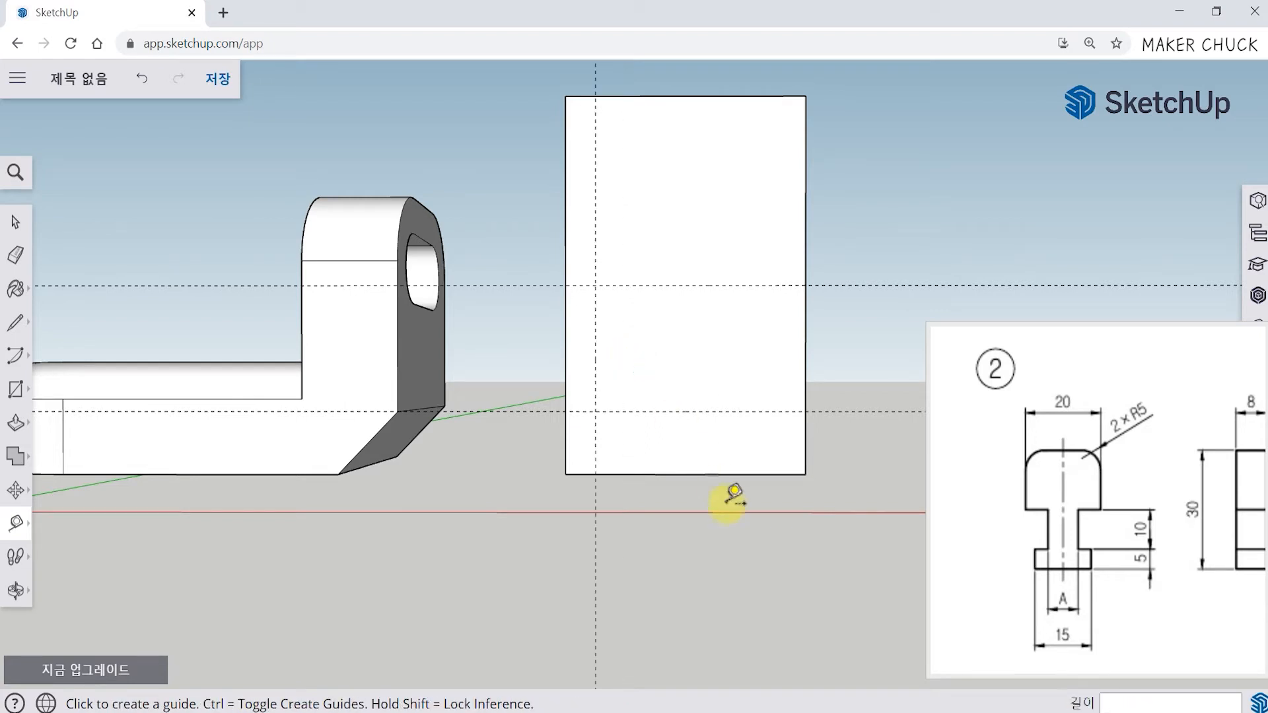
left_click(804, 348)
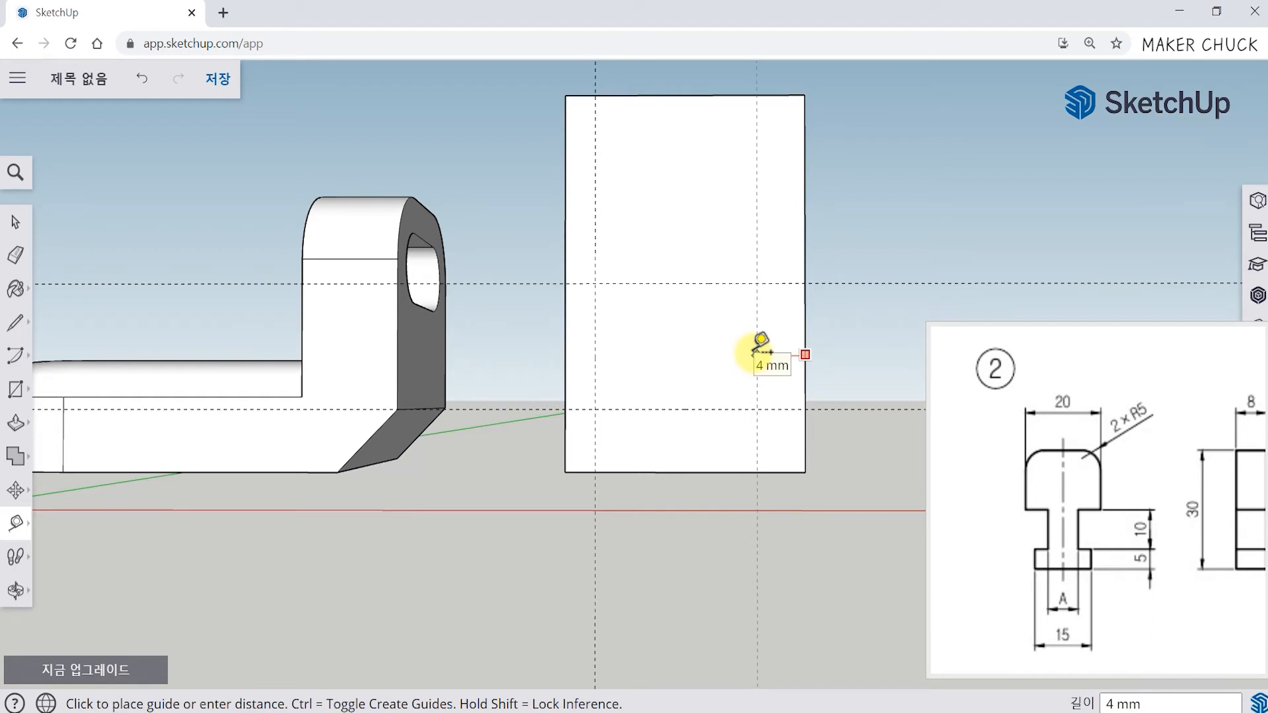
key("Return")
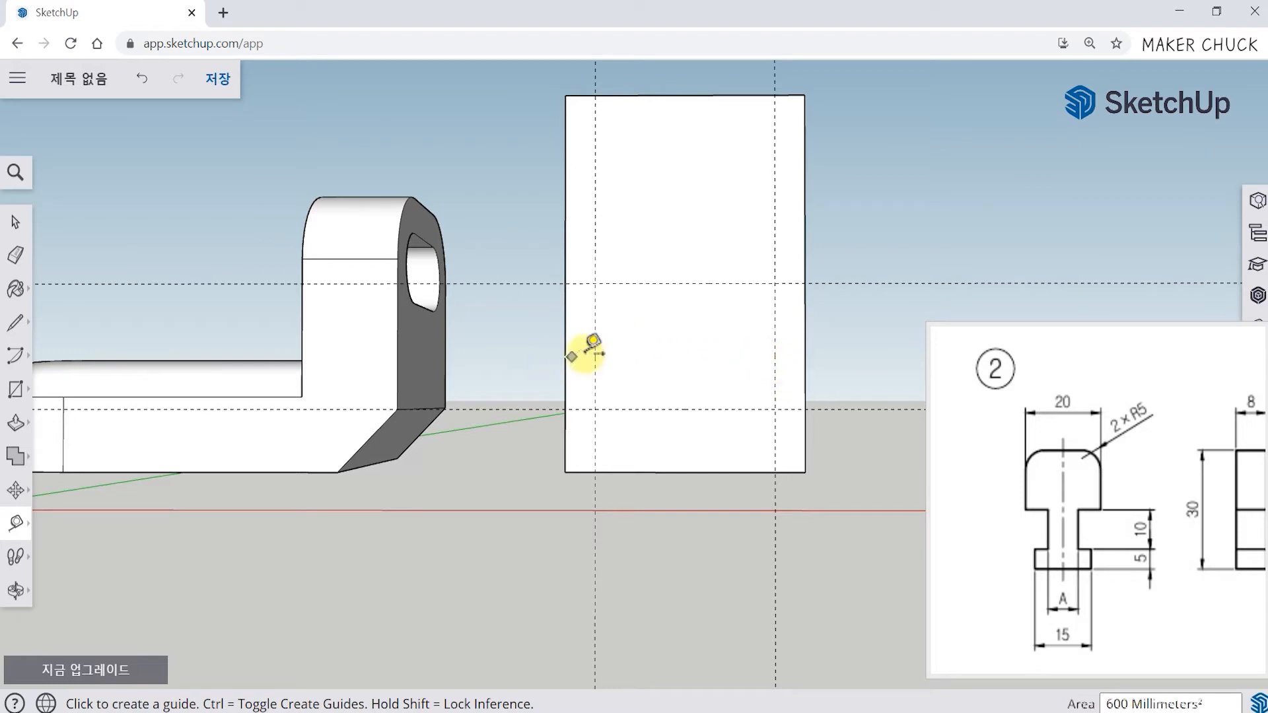
mouse_move(739, 444)
middle_mouse_down()
mouse_move(736, 470)
mouse_move(765, 413)
mouse_move(727, 451)
mouse_move(741, 458)
middle_mouse_up()
scroll(811, 474, "up", 1)
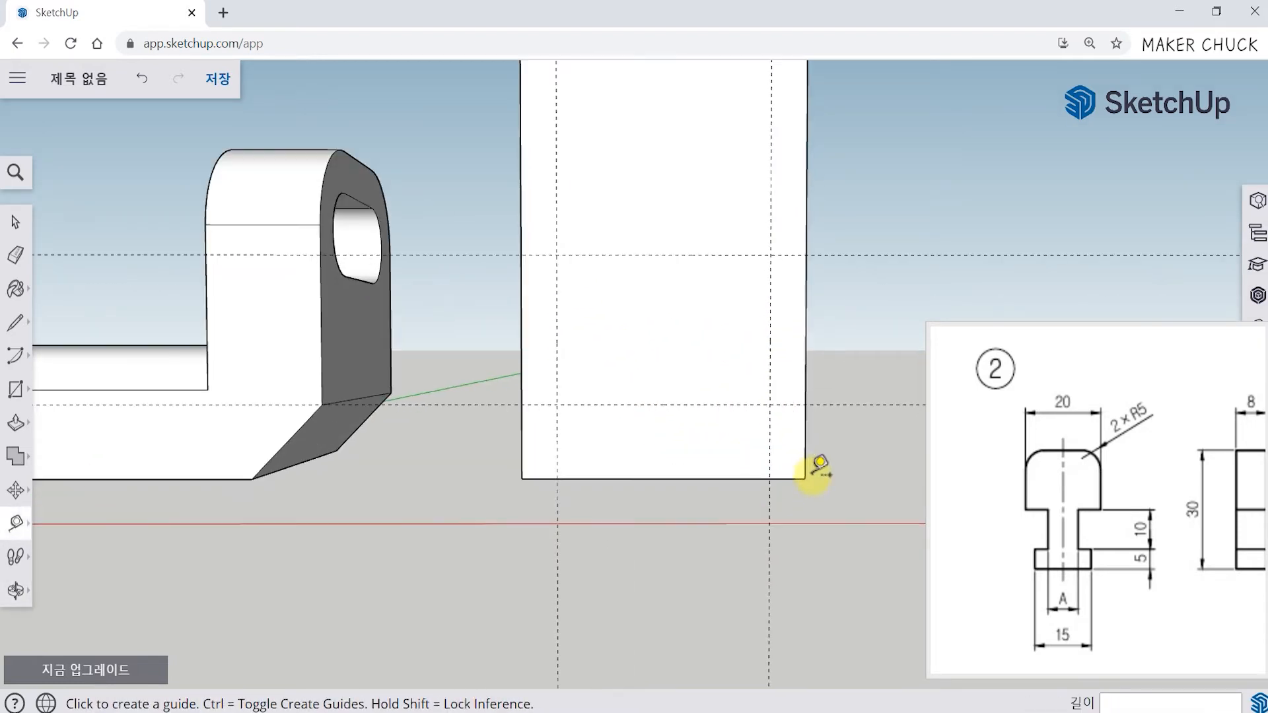
Trace the 15 by 5 mm foot outline along the guides and a horizontal line across the rectangle on the upper guide
scroll(819, 469, "down", 1)
middle_click_drag(826, 459, 830, 453)
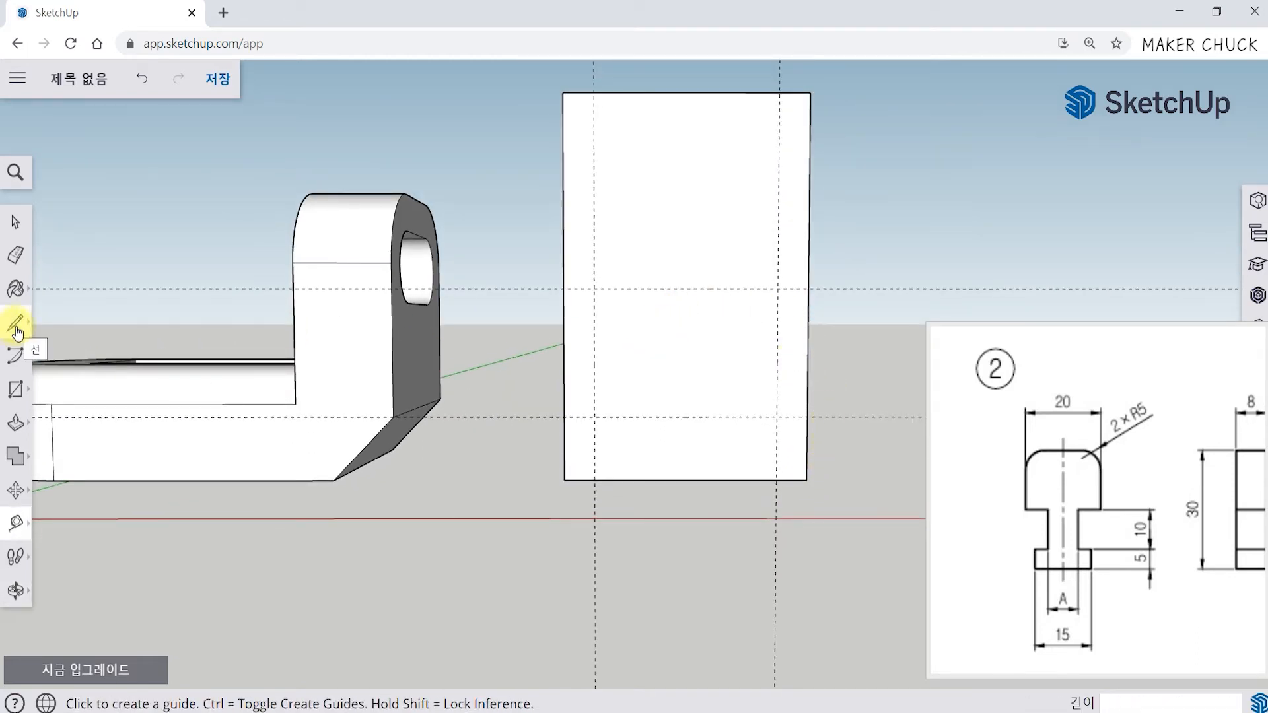
left_click(17, 330)
middle_click_drag(592, 444, 601, 474)
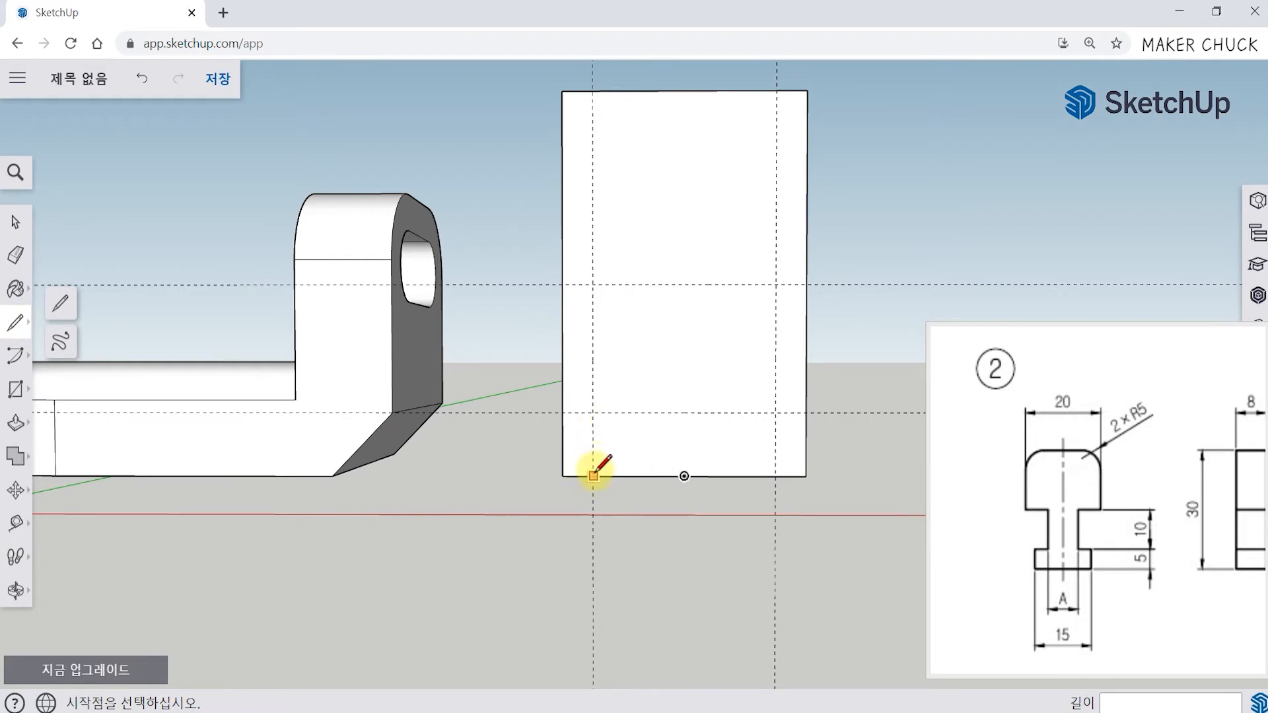
left_click(593, 476)
left_click(593, 412)
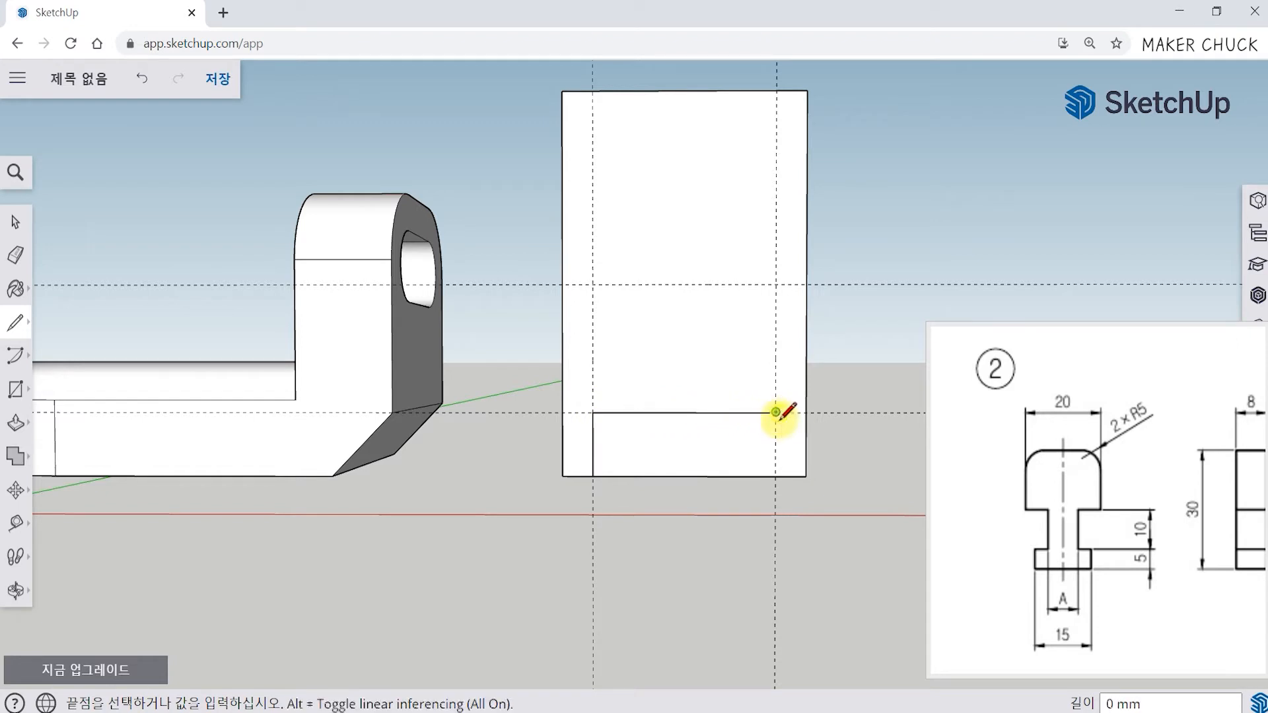
left_click(776, 475)
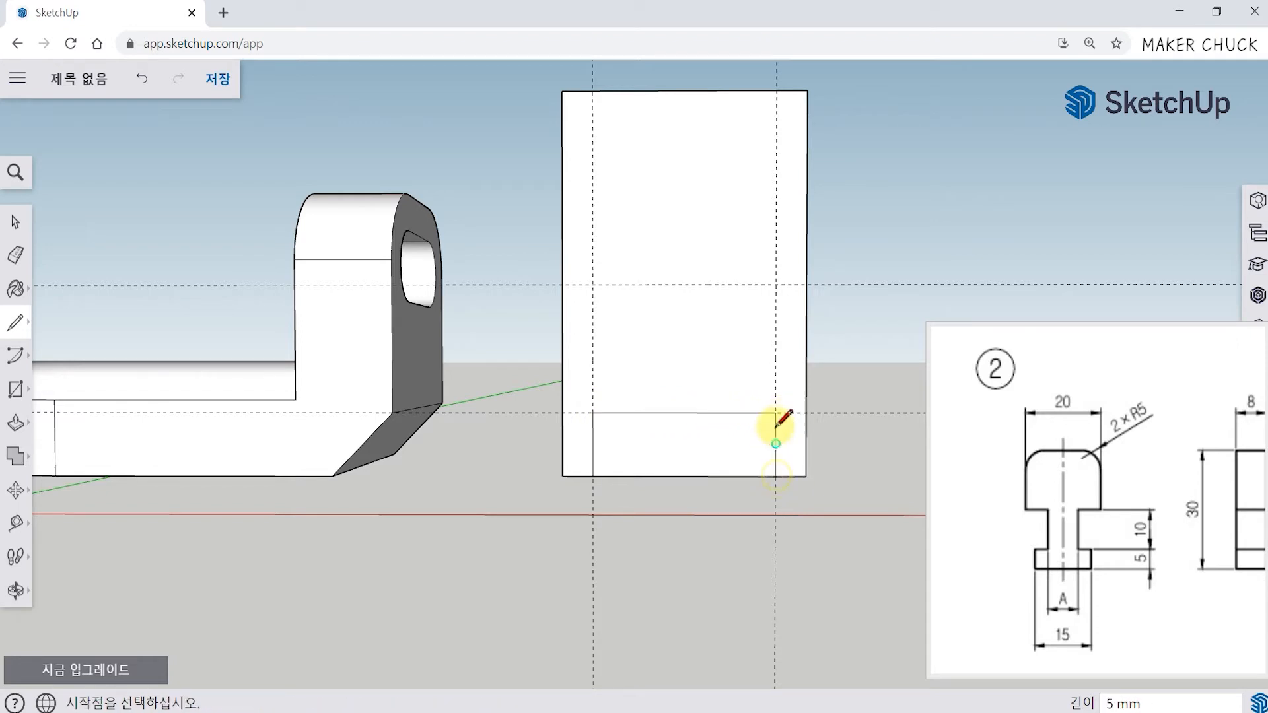
left_click(807, 283)
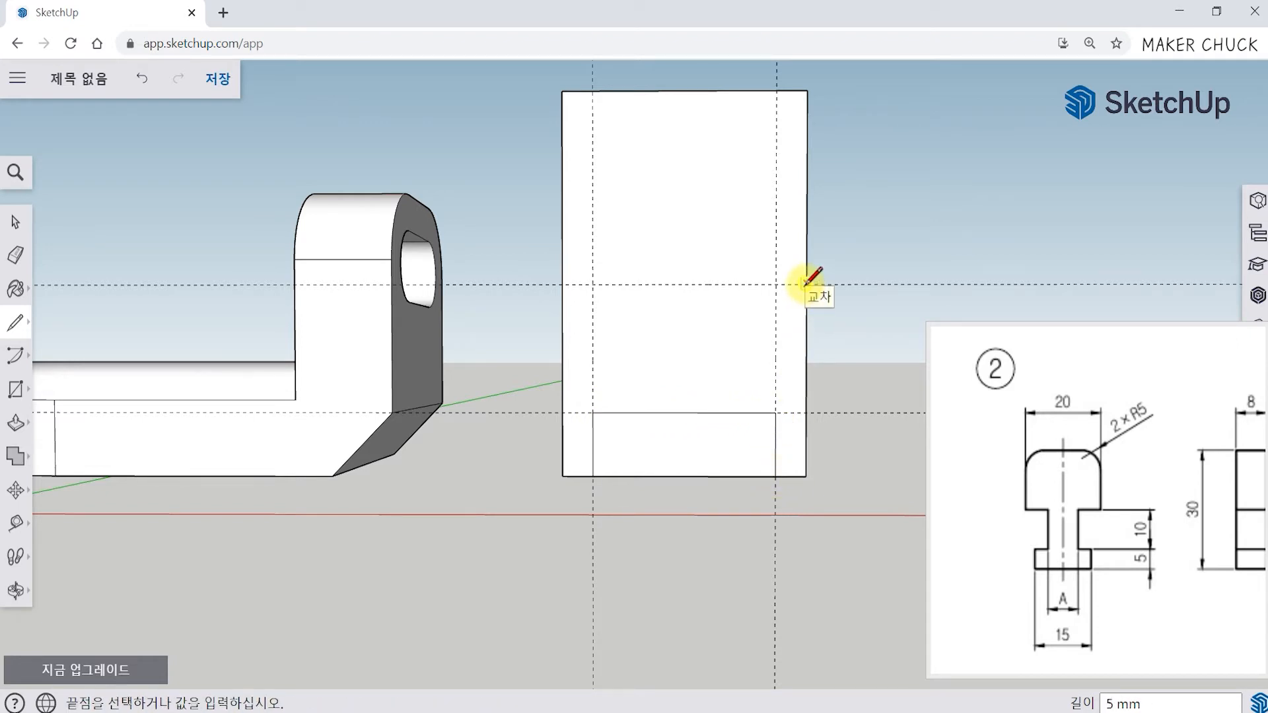
left_click(562, 284)
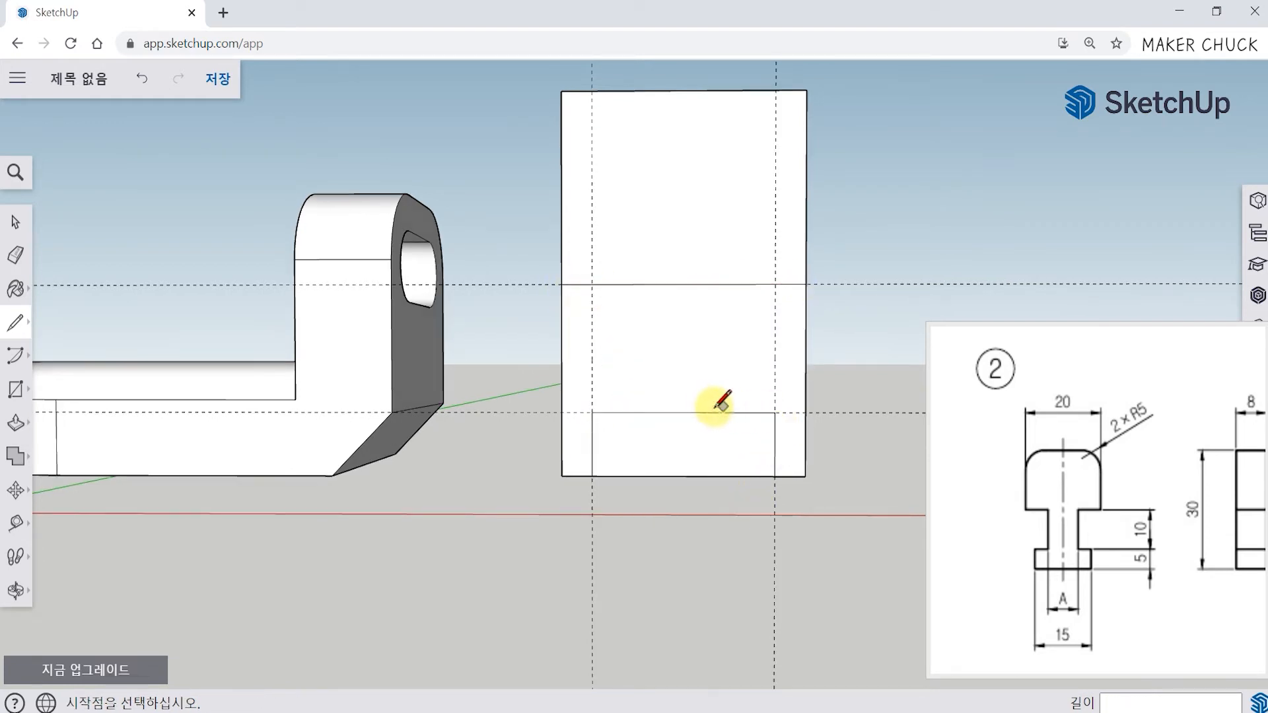
Erase all the guides around the rectangle
middle_click_drag(604, 437, 566, 443)
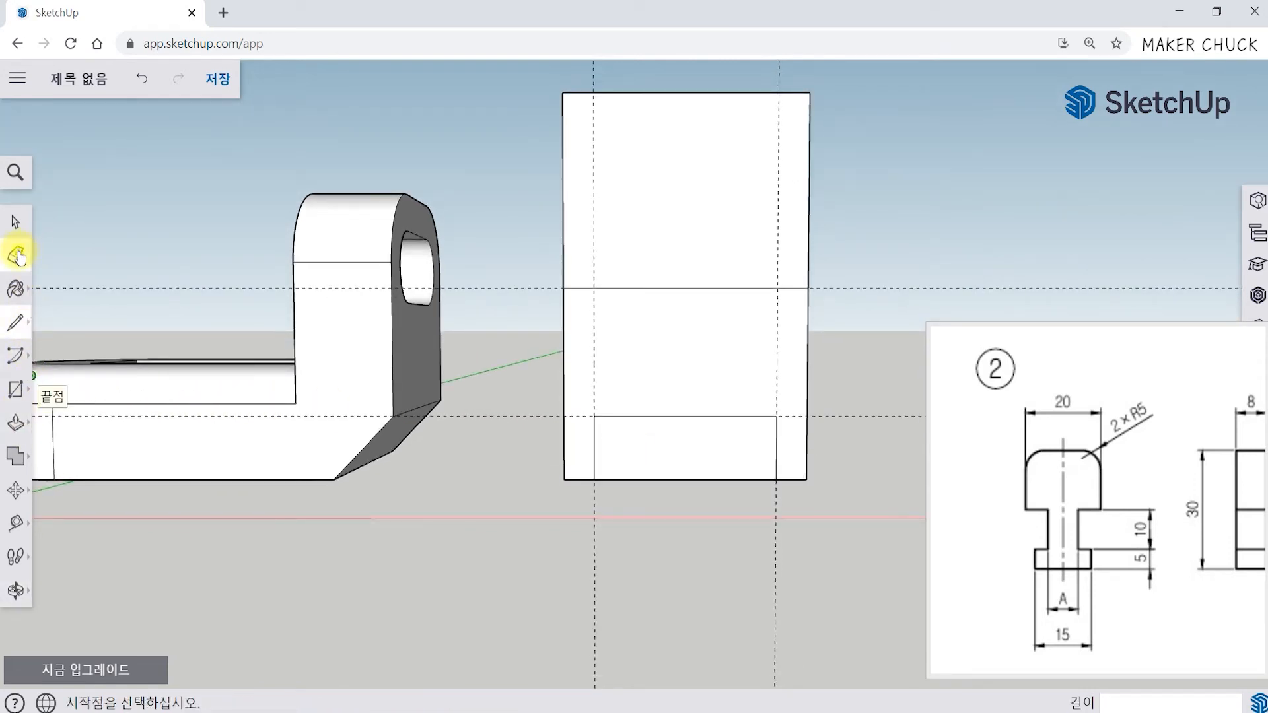
left_click(17, 254)
left_click(596, 368)
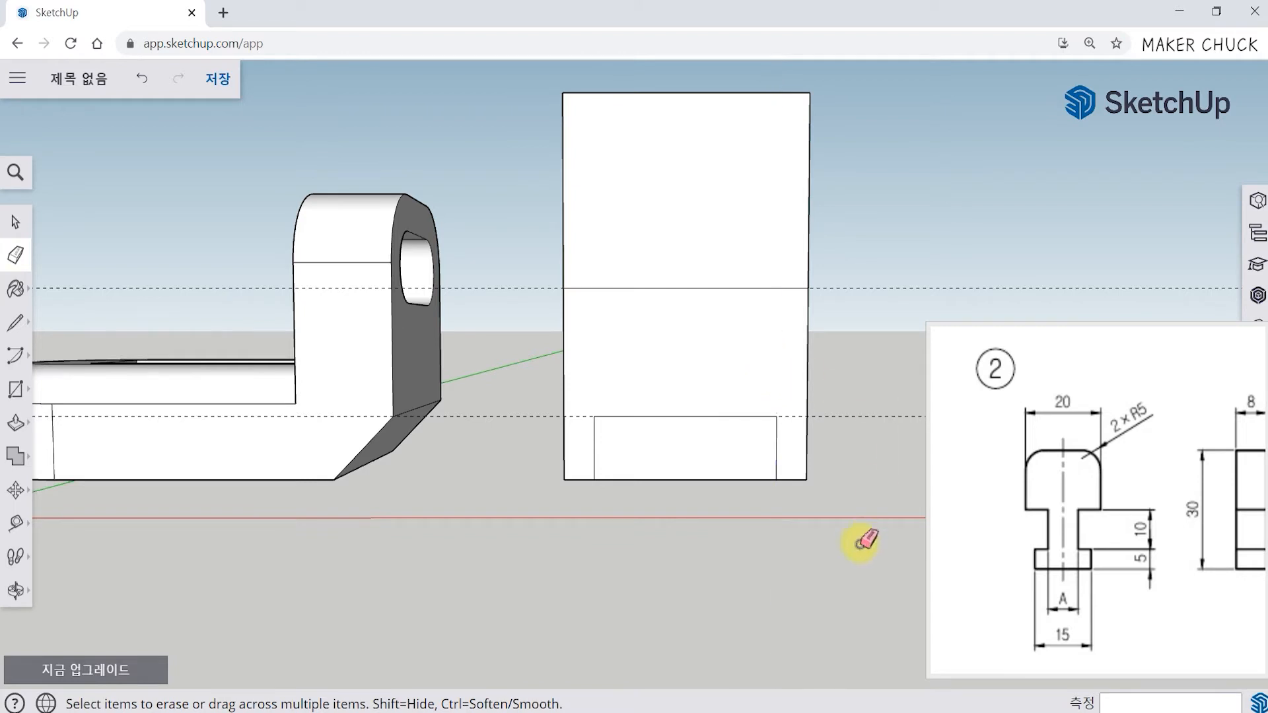
Examine the reference drawing for neck width A of part 2 and the slot of part 1 that it fits
middle_click_drag(869, 538, 849, 543)
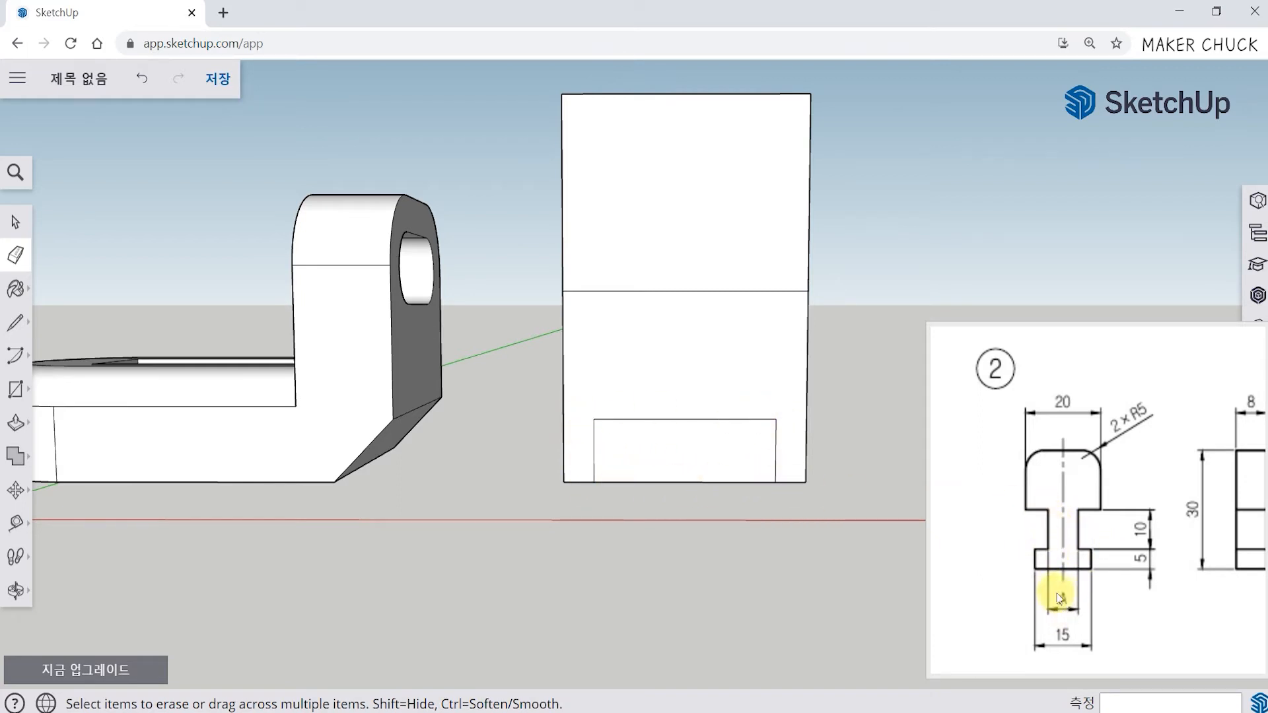
left_click_drag(1106, 496, 1036, 623)
mouse_move(1131, 476)
left_mouse_down()
mouse_move(1076, 533)
mouse_move(967, 598)
left_mouse_up()
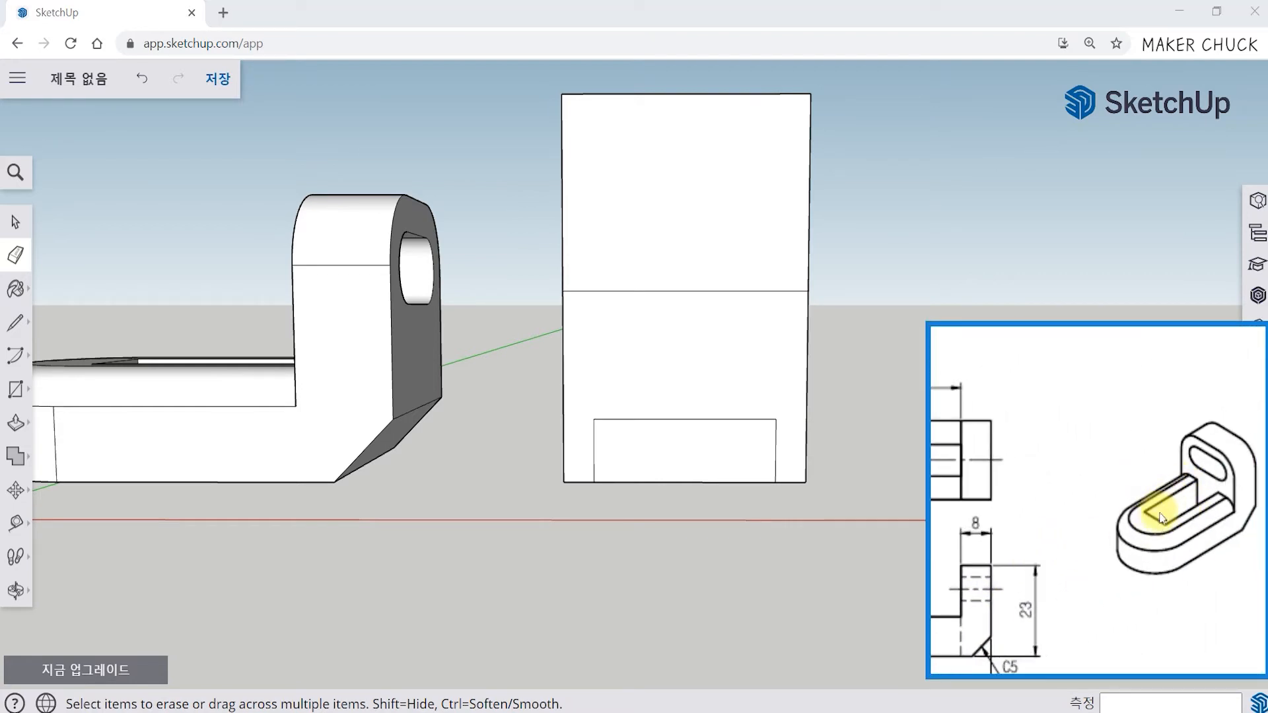
left_click_drag(1124, 552, 1132, 432)
mouse_move(1026, 539)
left_mouse_down()
mouse_move(1152, 489)
mouse_move(1076, 622)
mouse_move(1078, 641)
left_mouse_up()
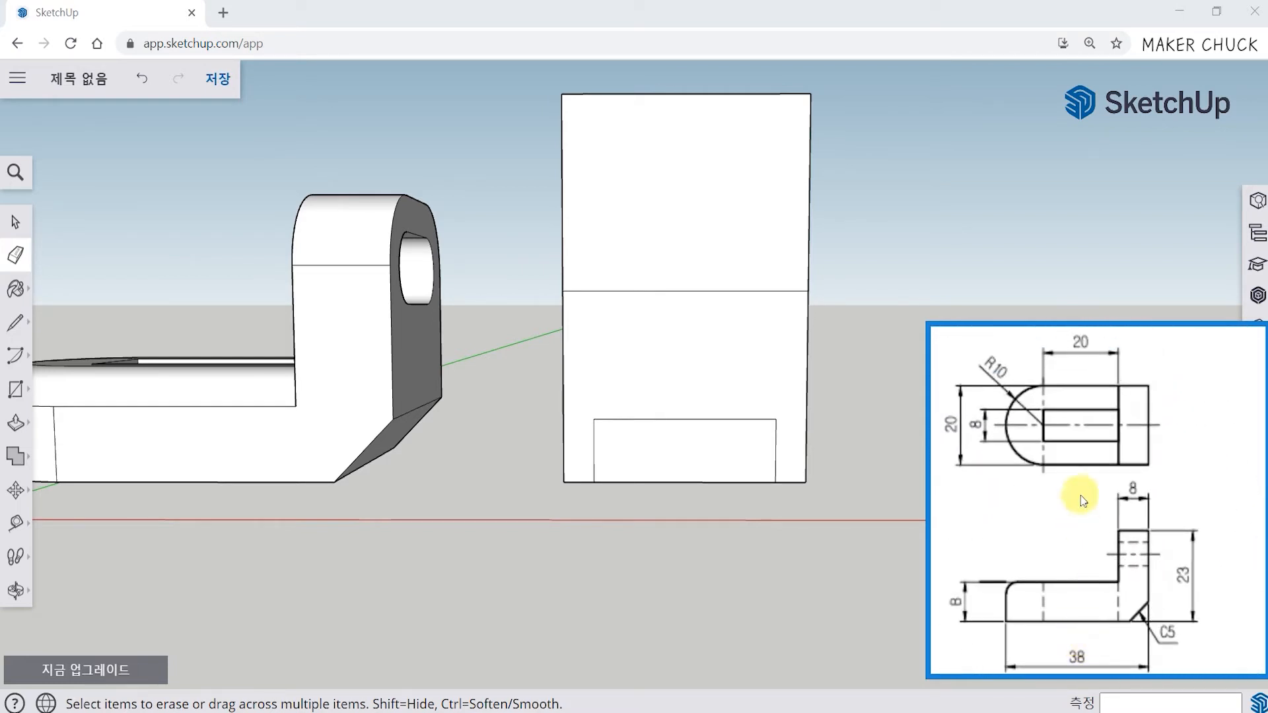
mouse_move(1049, 562)
left_mouse_down()
mouse_move(1116, 496)
mouse_move(1080, 553)
mouse_move(1056, 487)
left_mouse_up()
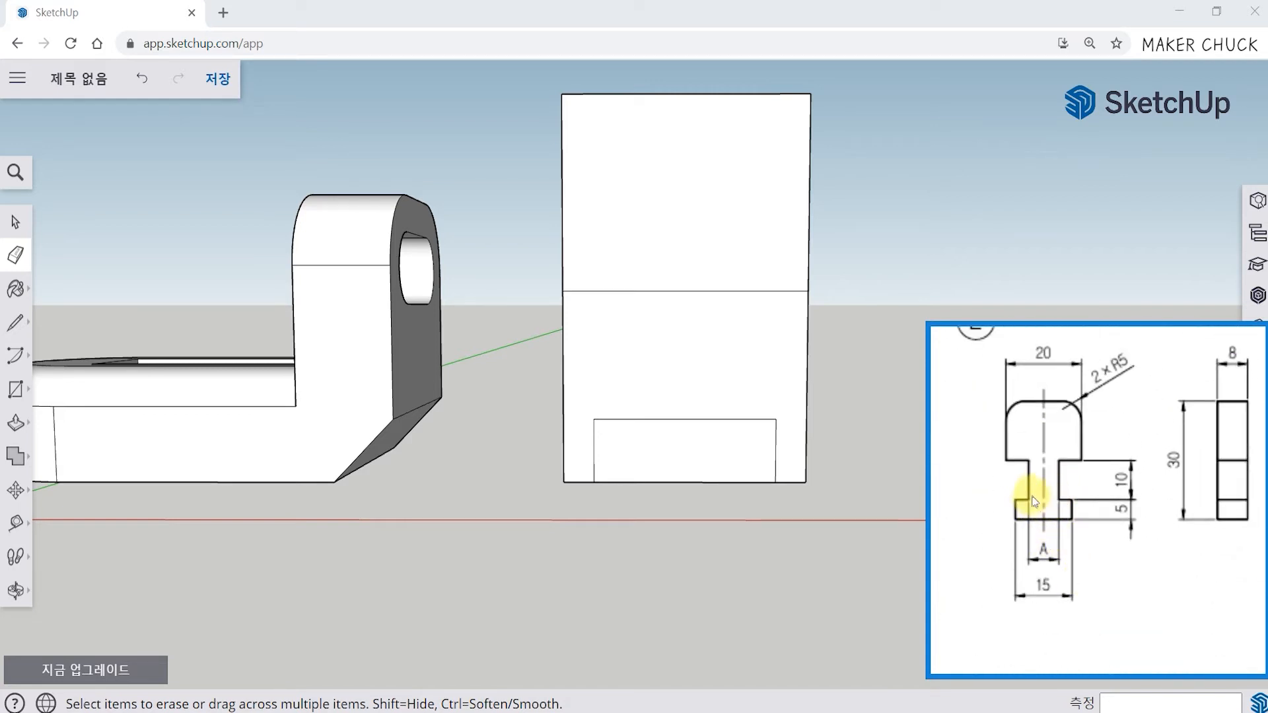
middle_click_drag(798, 532, 758, 597)
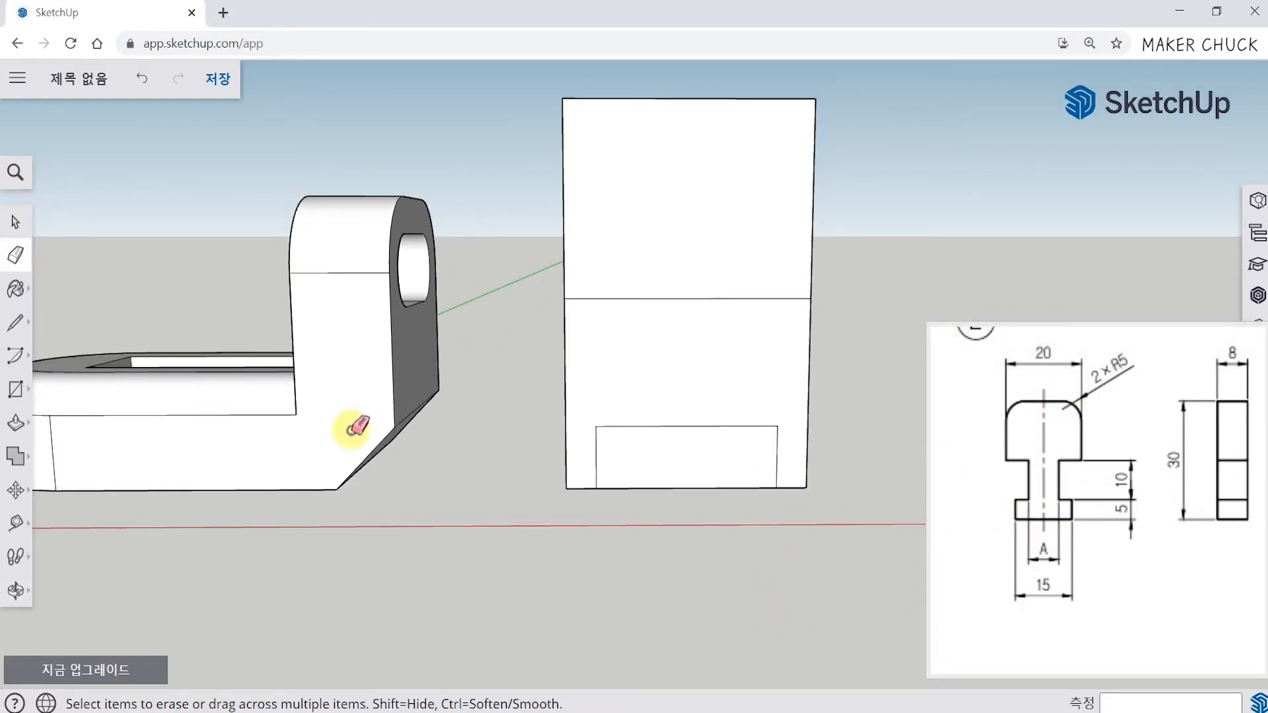
middle_click_drag(525, 538, 509, 545)
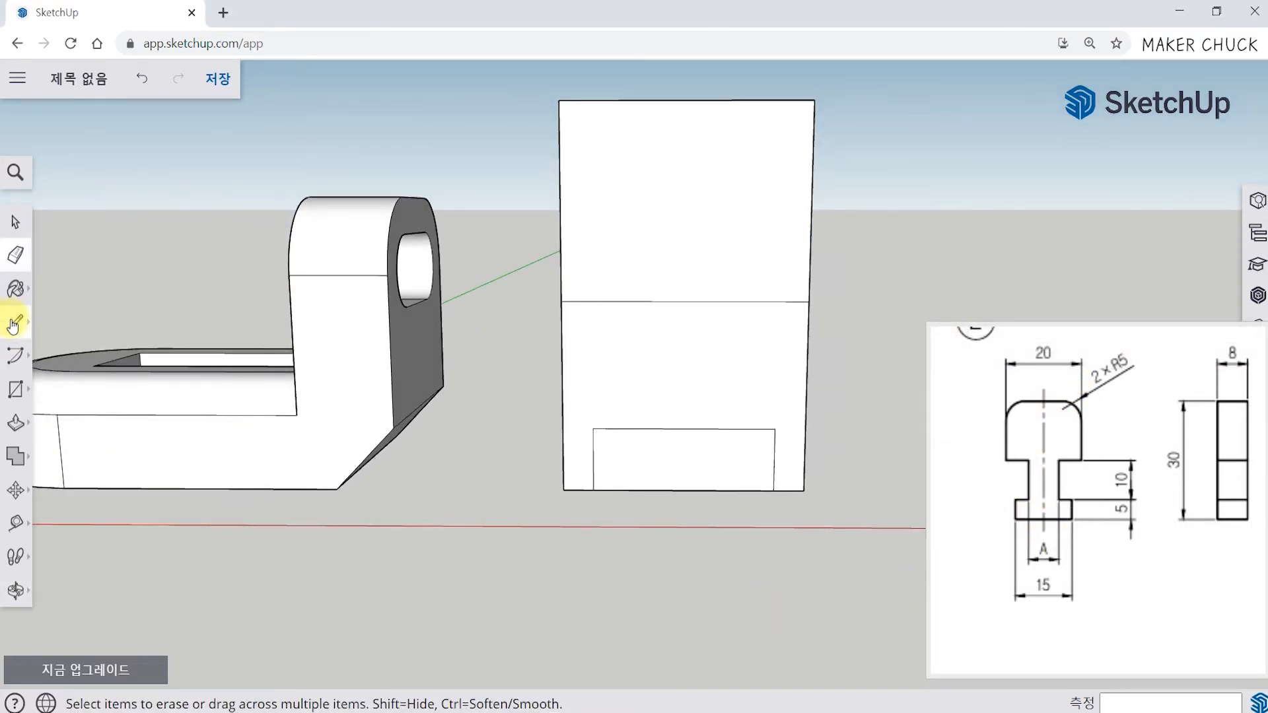
Draw a vertical centre line from the midpoint of the horizontal dividing line to the rectangle's bottom edge
left_click(14, 326)
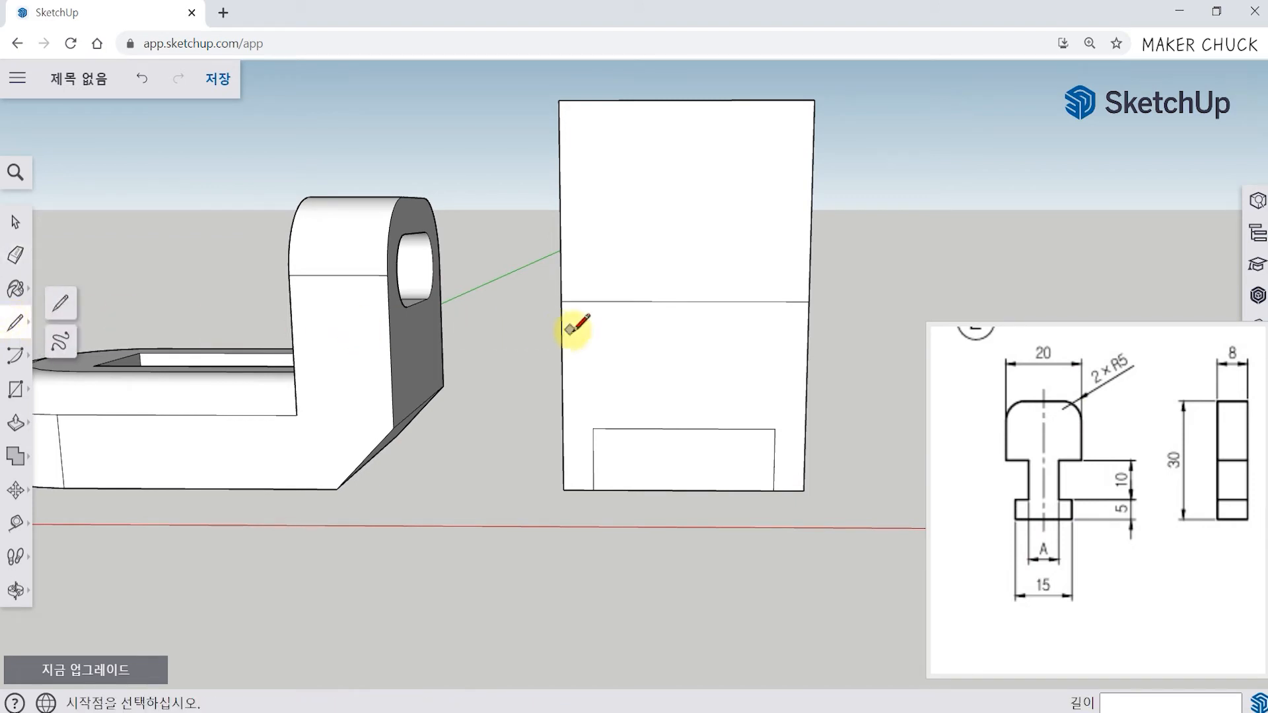
left_click(685, 301)
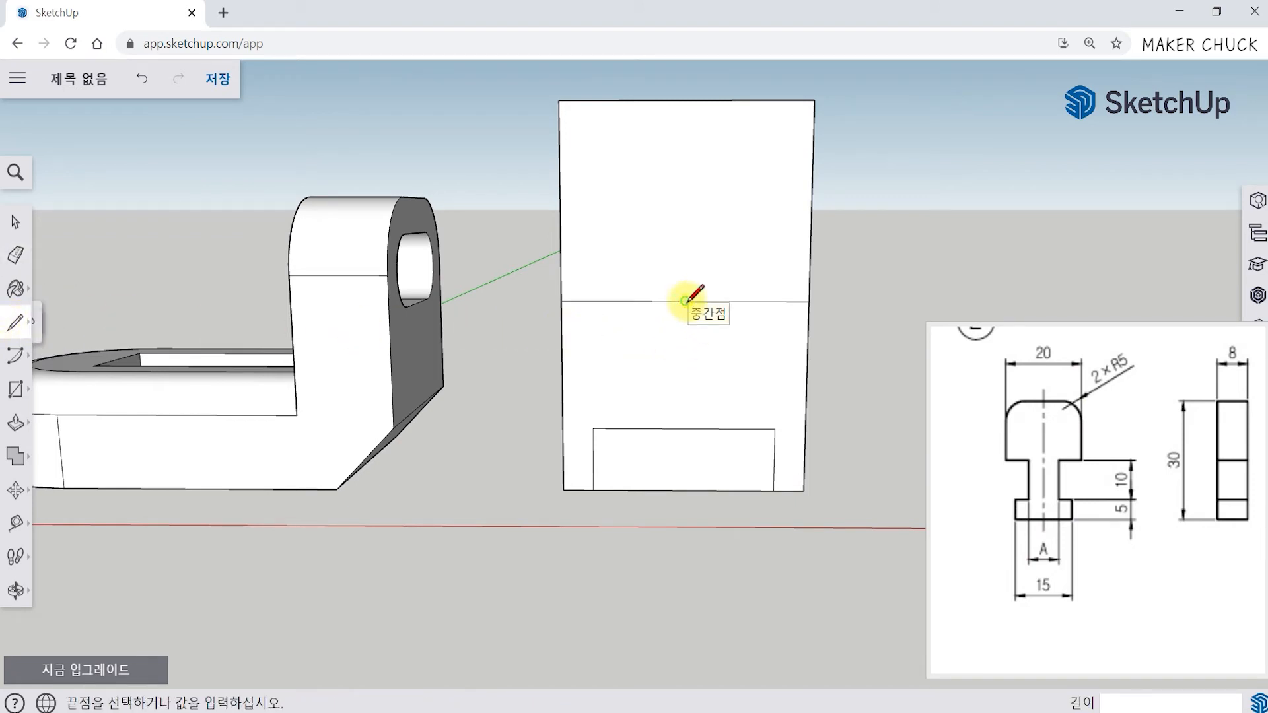
left_click(683, 490)
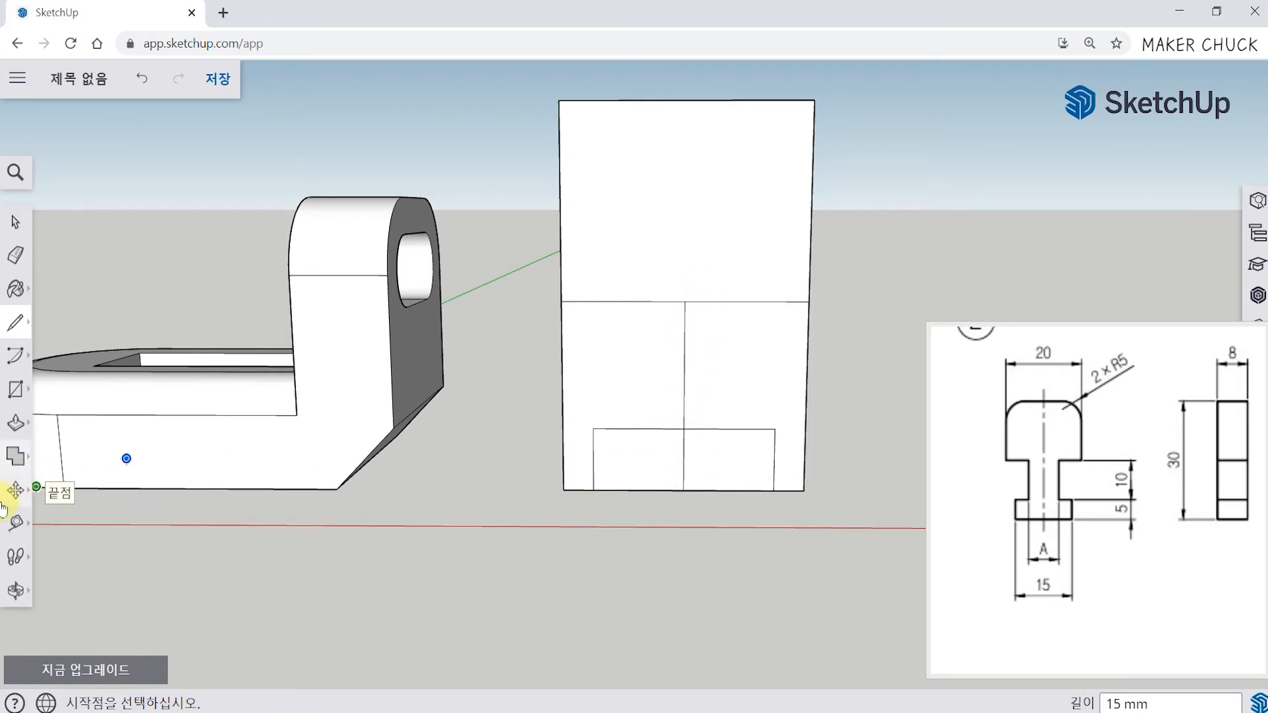
Place a vertical guide 3.5 mm to each side of the centre line
left_click(15, 523)
left_click(60, 432)
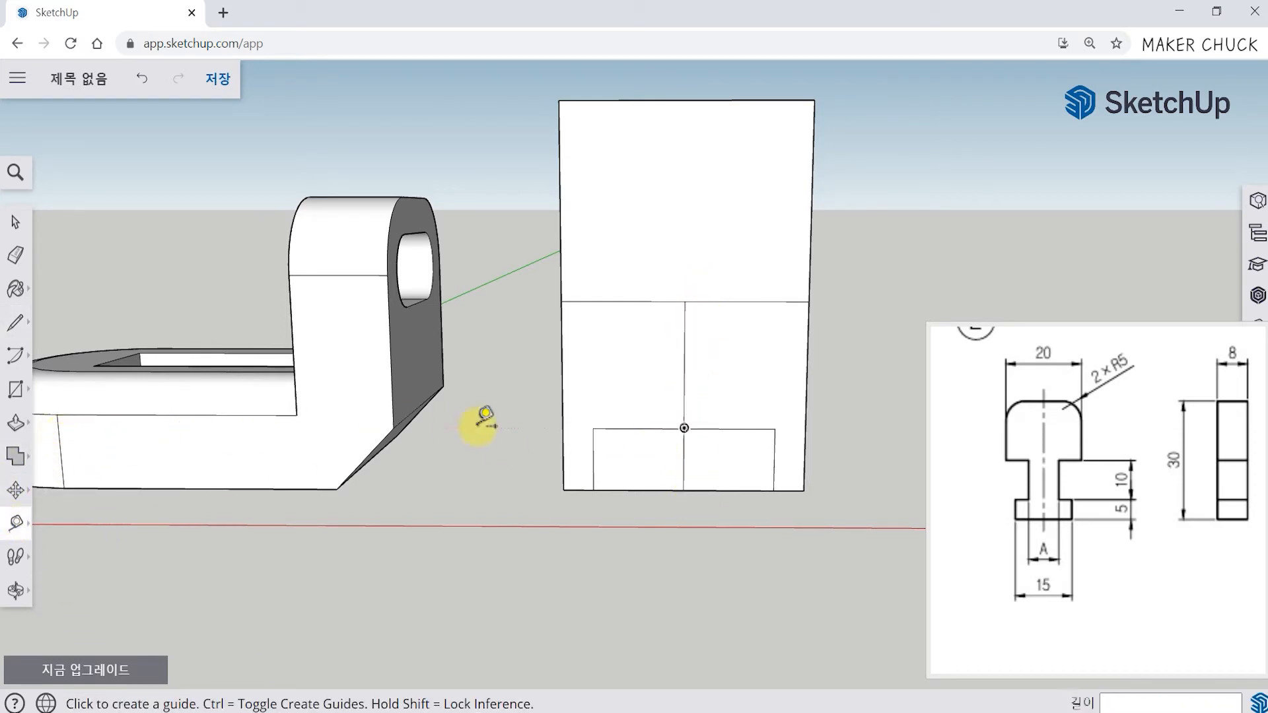
left_click(684, 383)
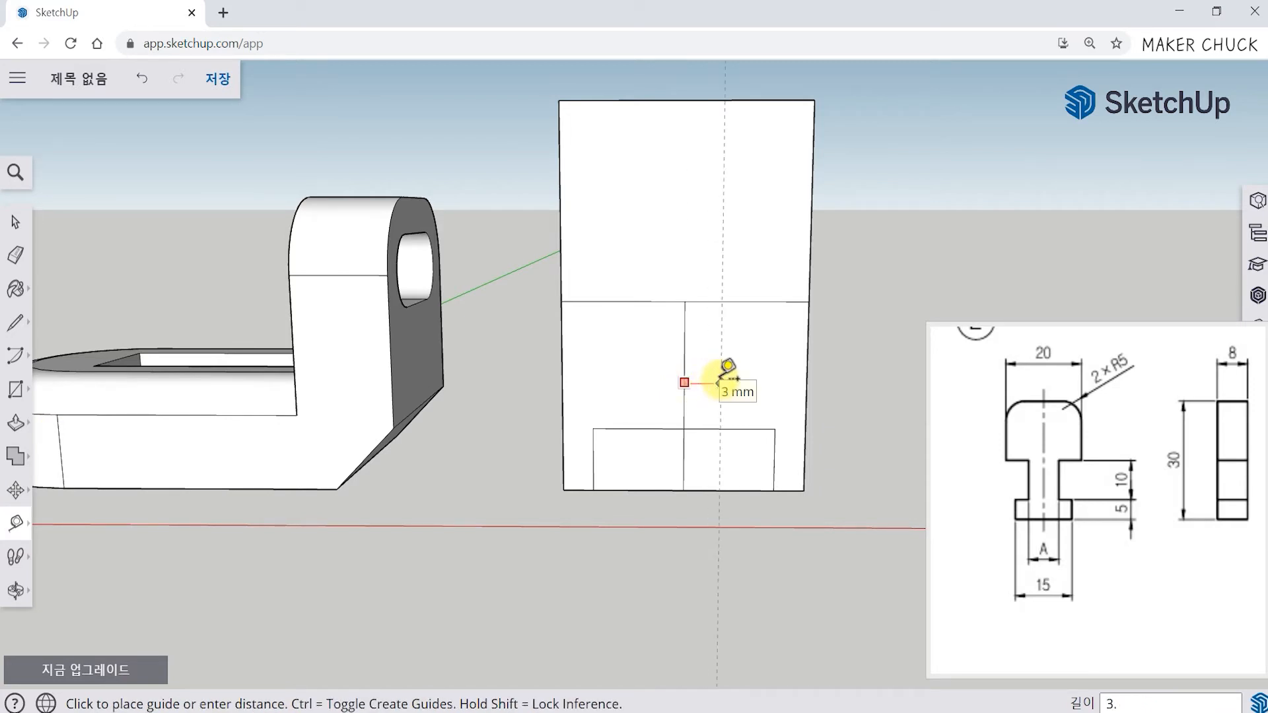
key("Return")
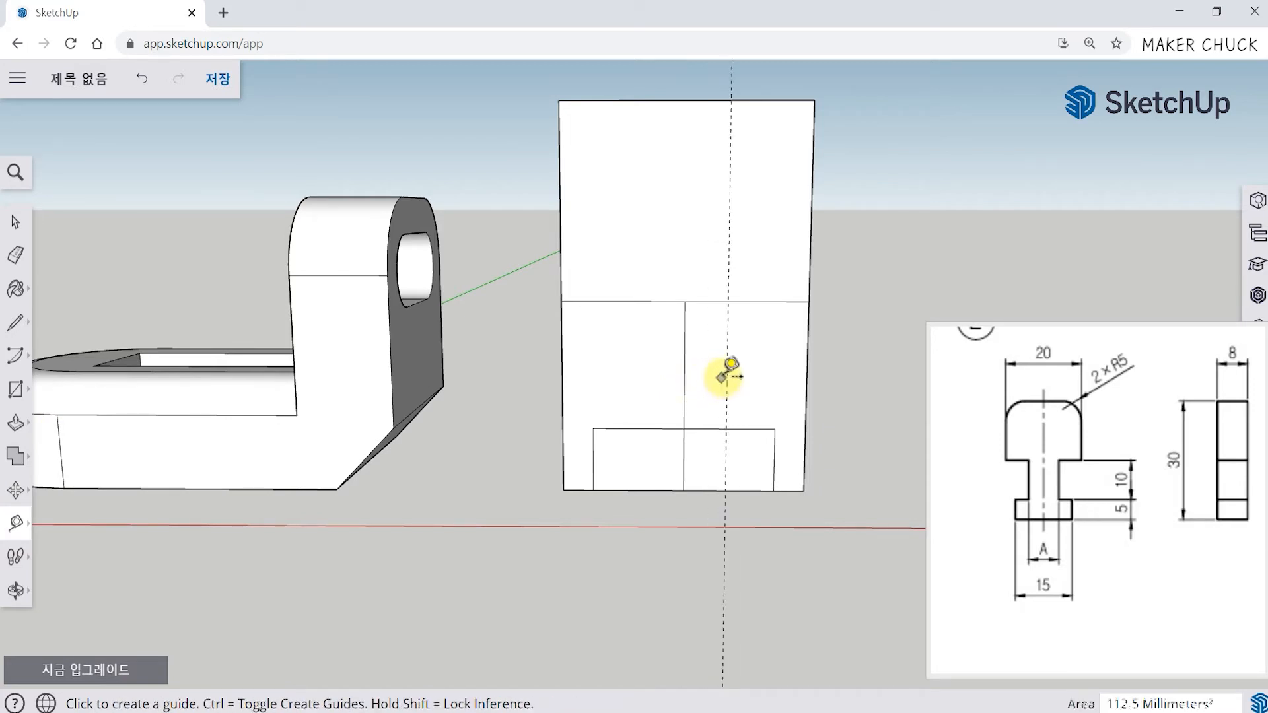
left_click(684, 365)
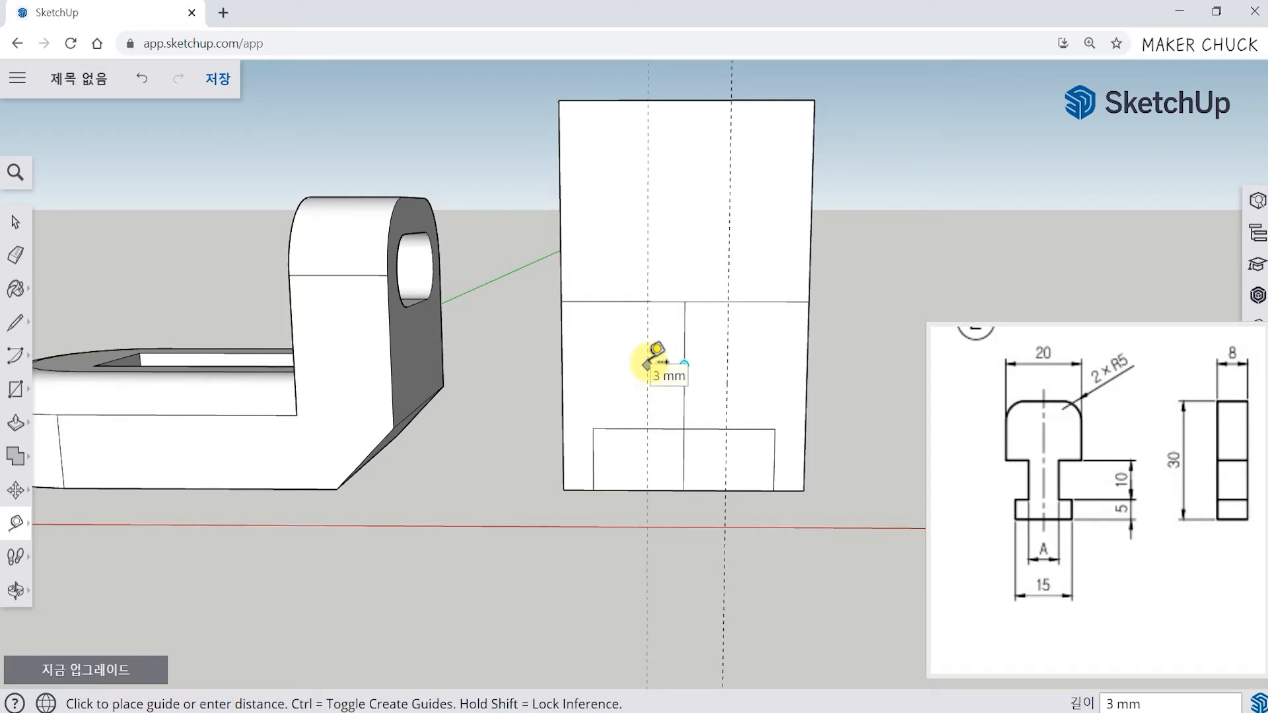
key("Return")
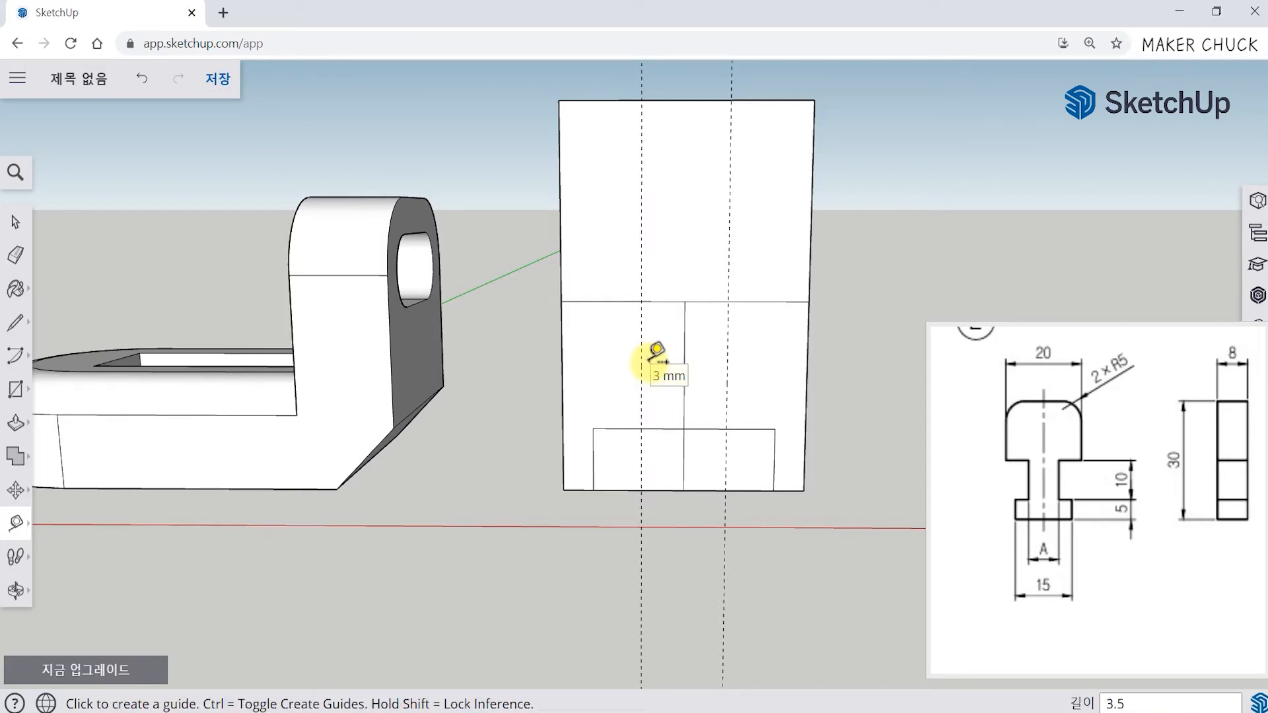
Draw the neck's two 10 mm vertical sides along the guides, from the horizontal dividing line to the foot's top edge
scroll(764, 405, "up", 3)
scroll(726, 471, "up", 1)
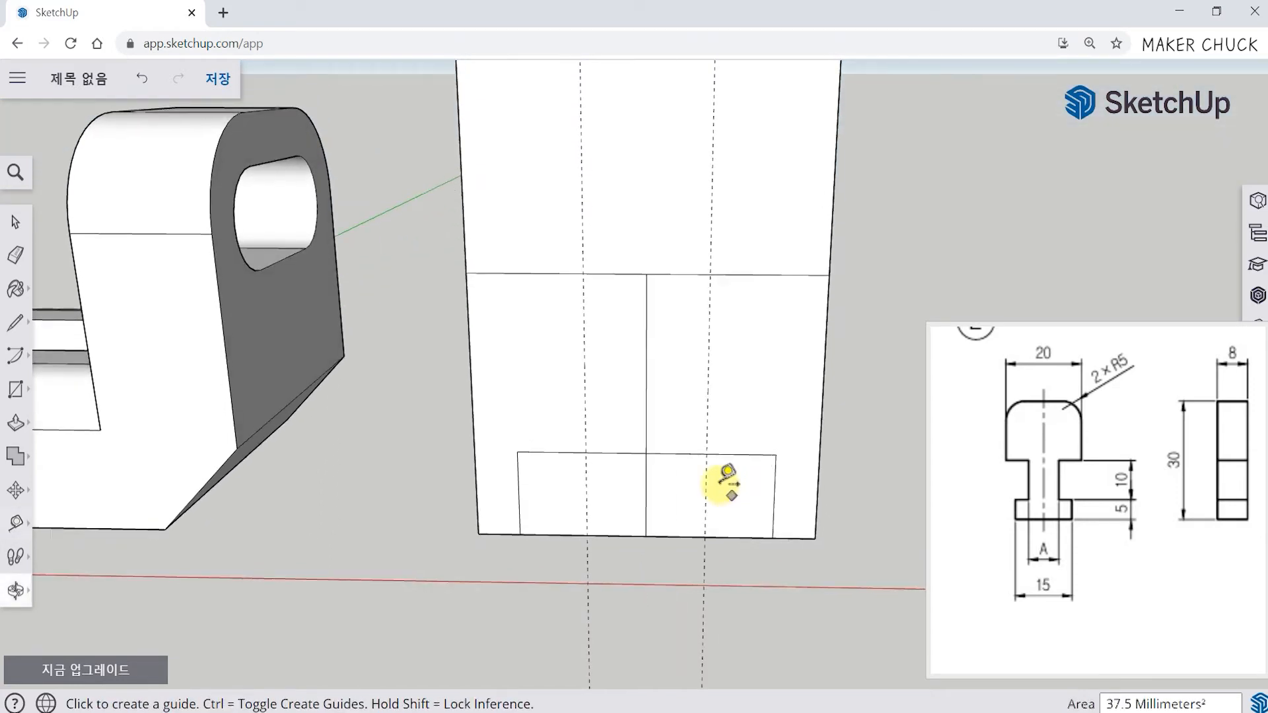
left_click(15, 323)
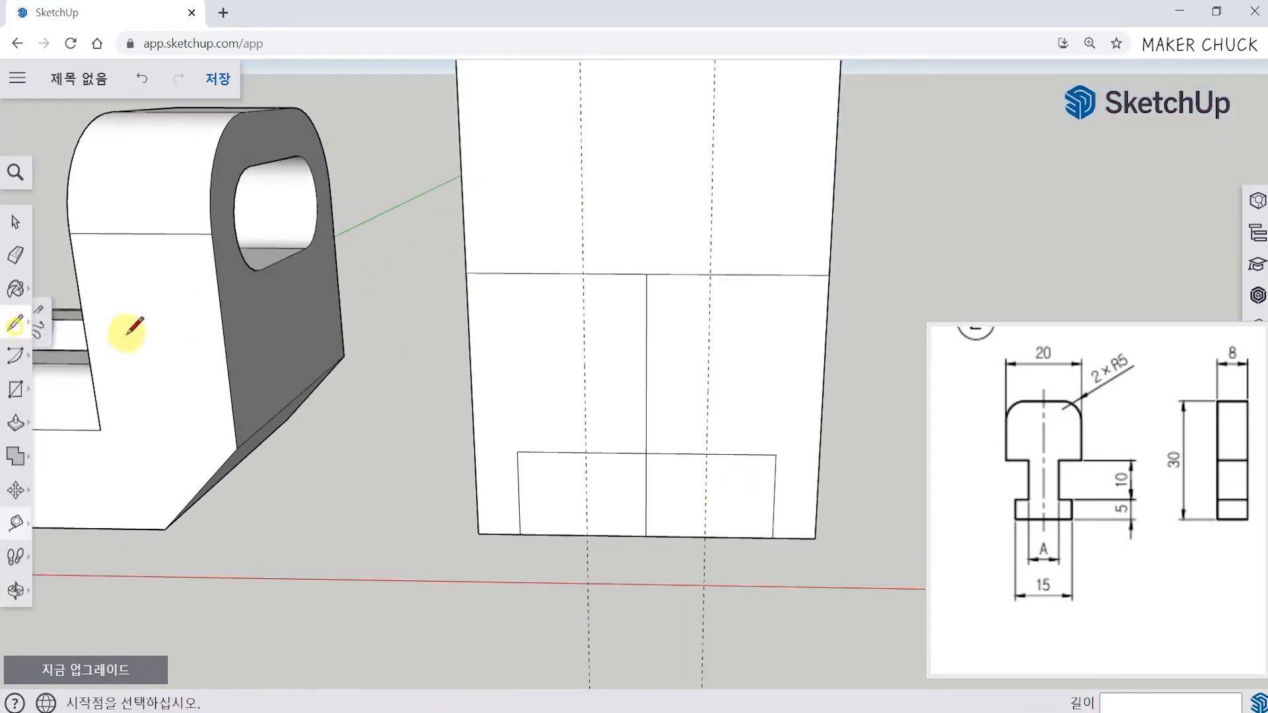
left_click(583, 273)
left_click(586, 452)
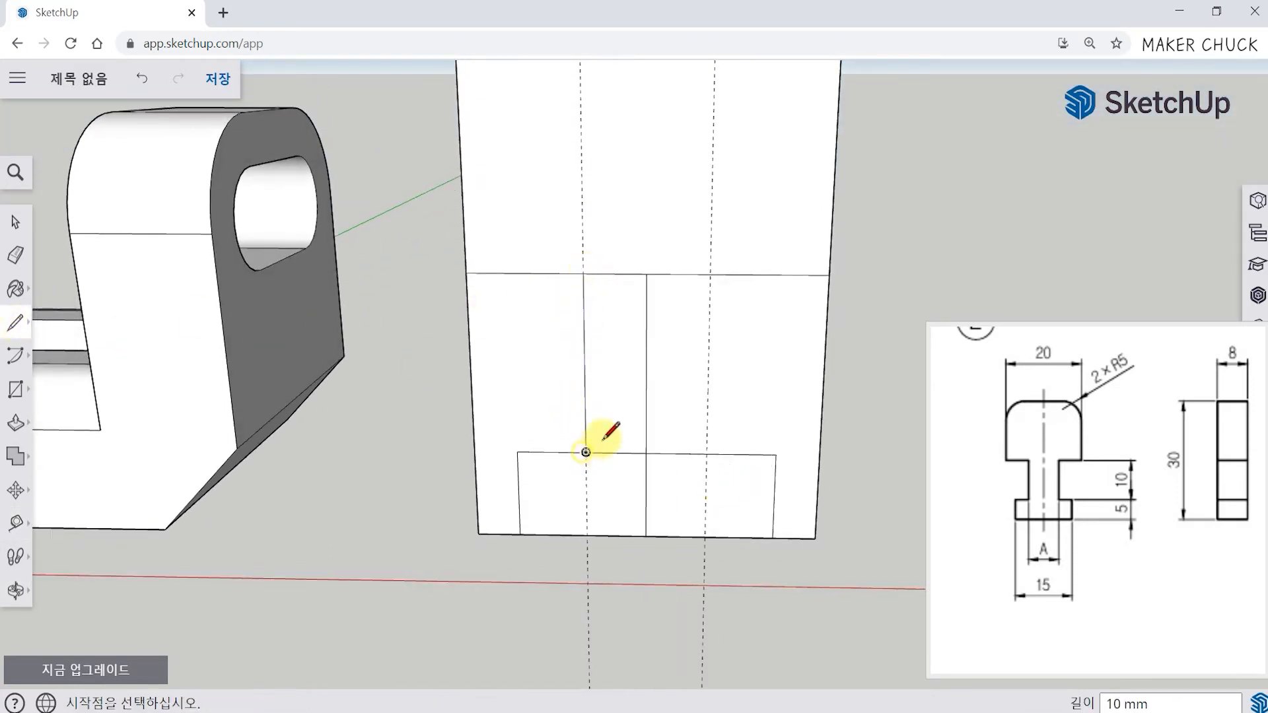
left_click(710, 273)
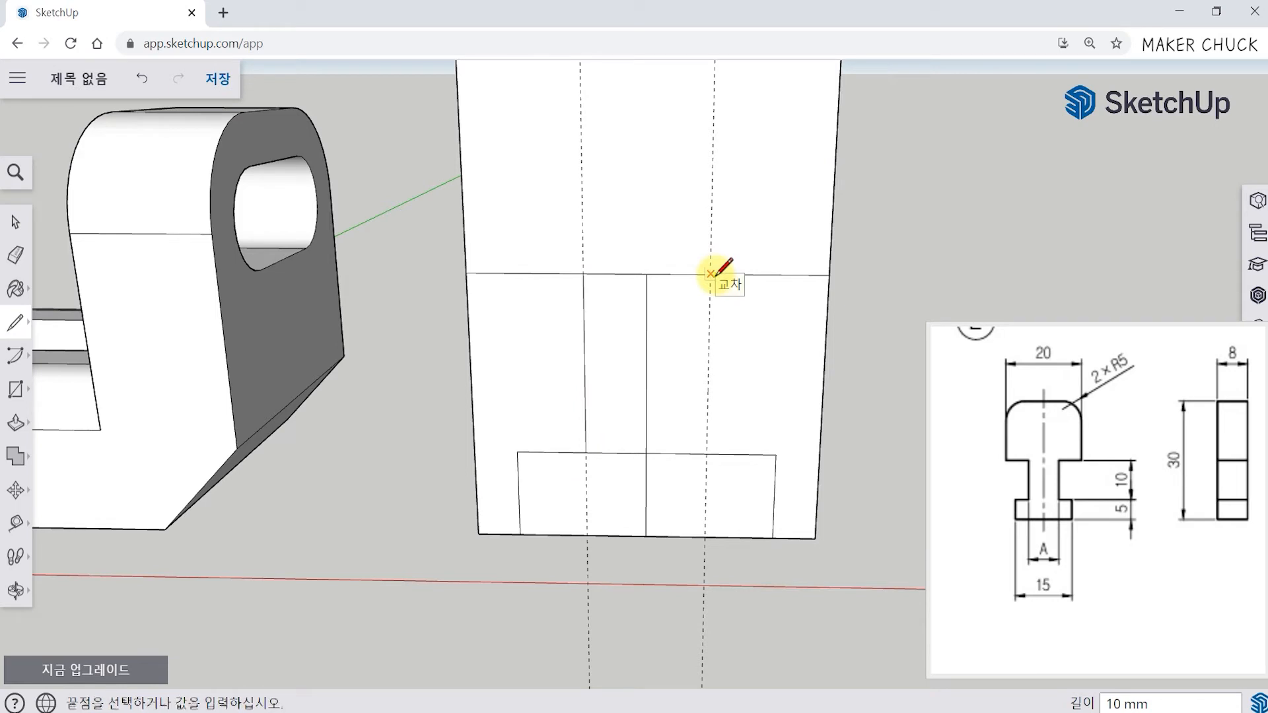
left_click(707, 454)
Erase the centre line, the guides and the horizontal segments crossing the neck
middle_click_drag(771, 453, 722, 453)
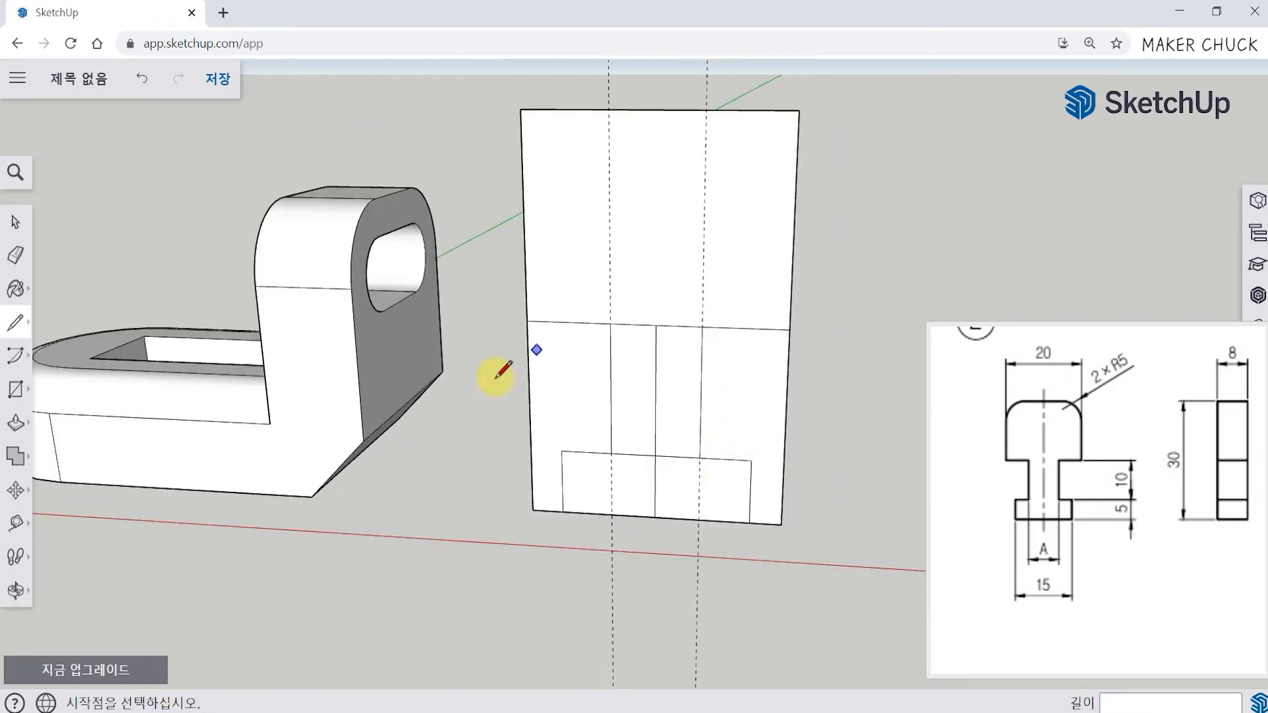
left_click(15, 255)
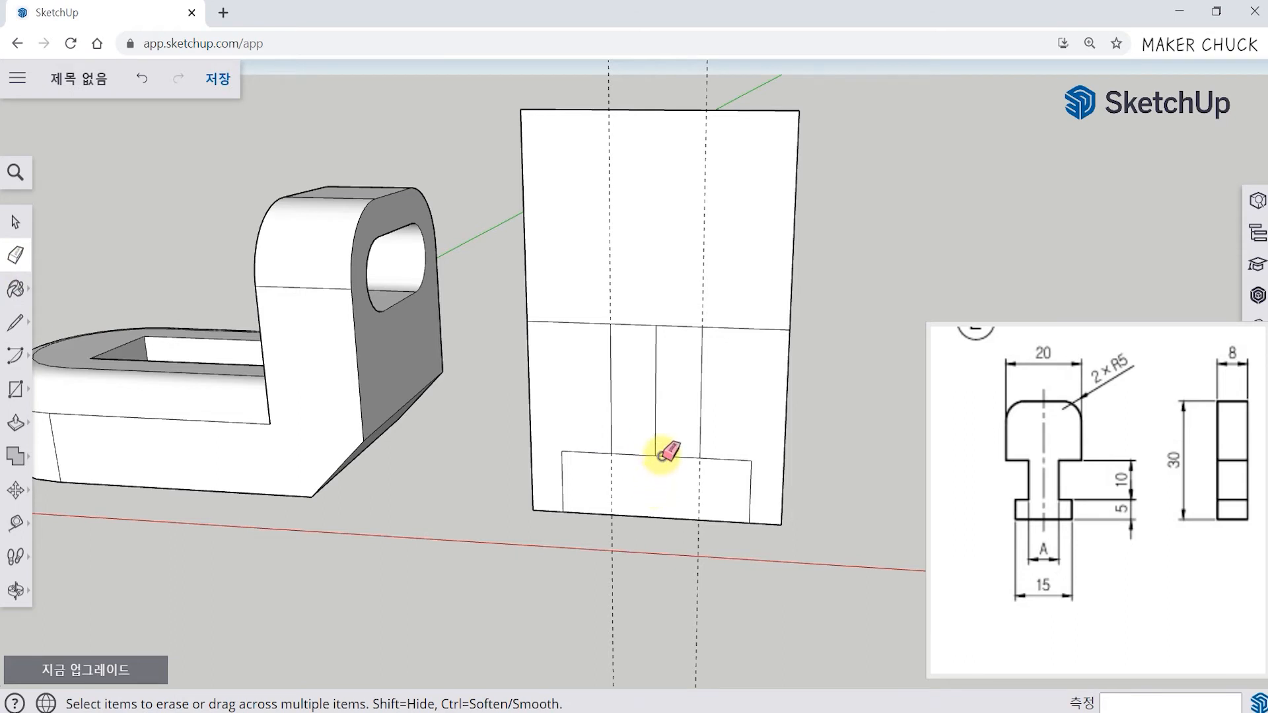
left_click_drag(656, 436, 654, 329)
left_click(659, 326)
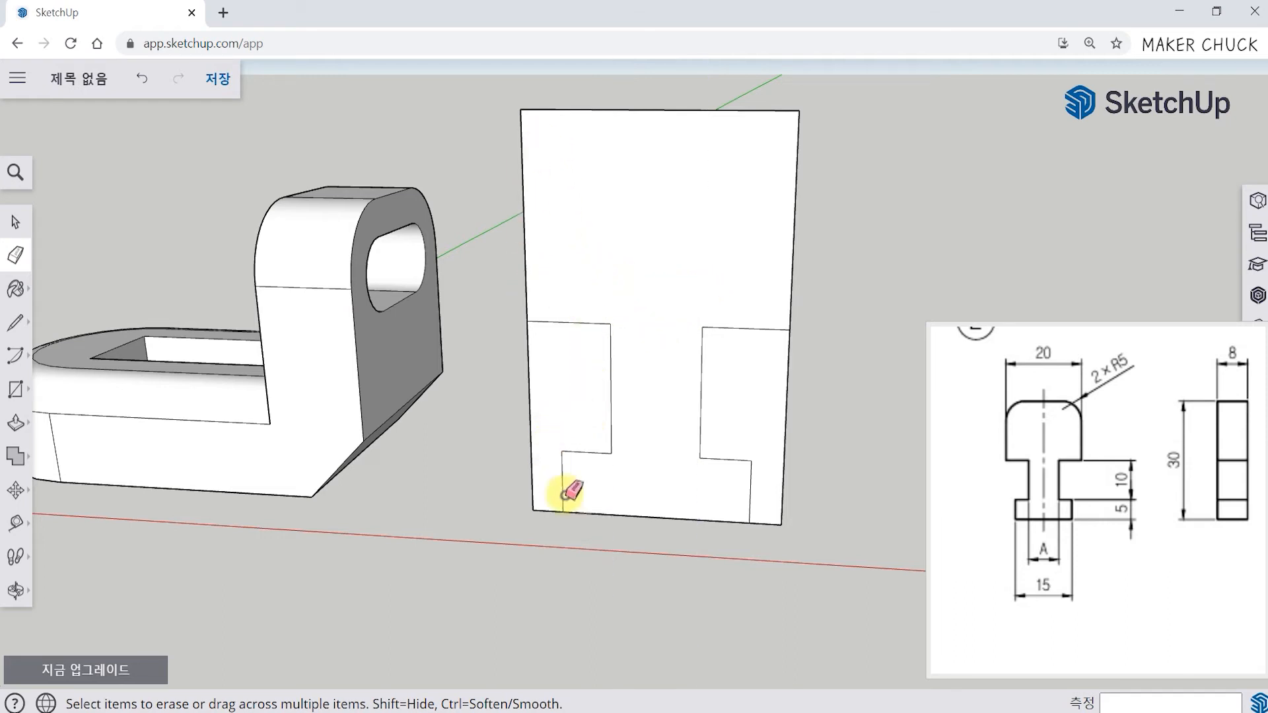
Erase the rectangle's surplus outer edges beside the neck and foot, leaving only the T-shaped profile
left_click(530, 379)
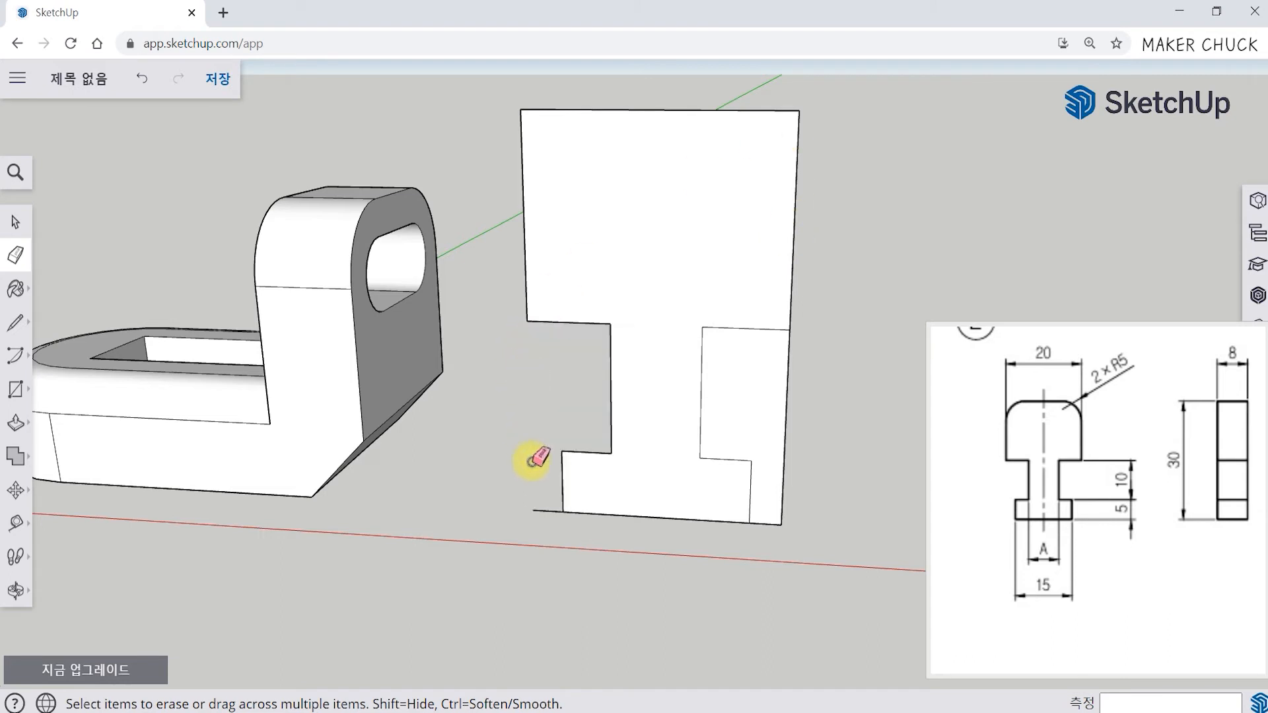
left_click(766, 523)
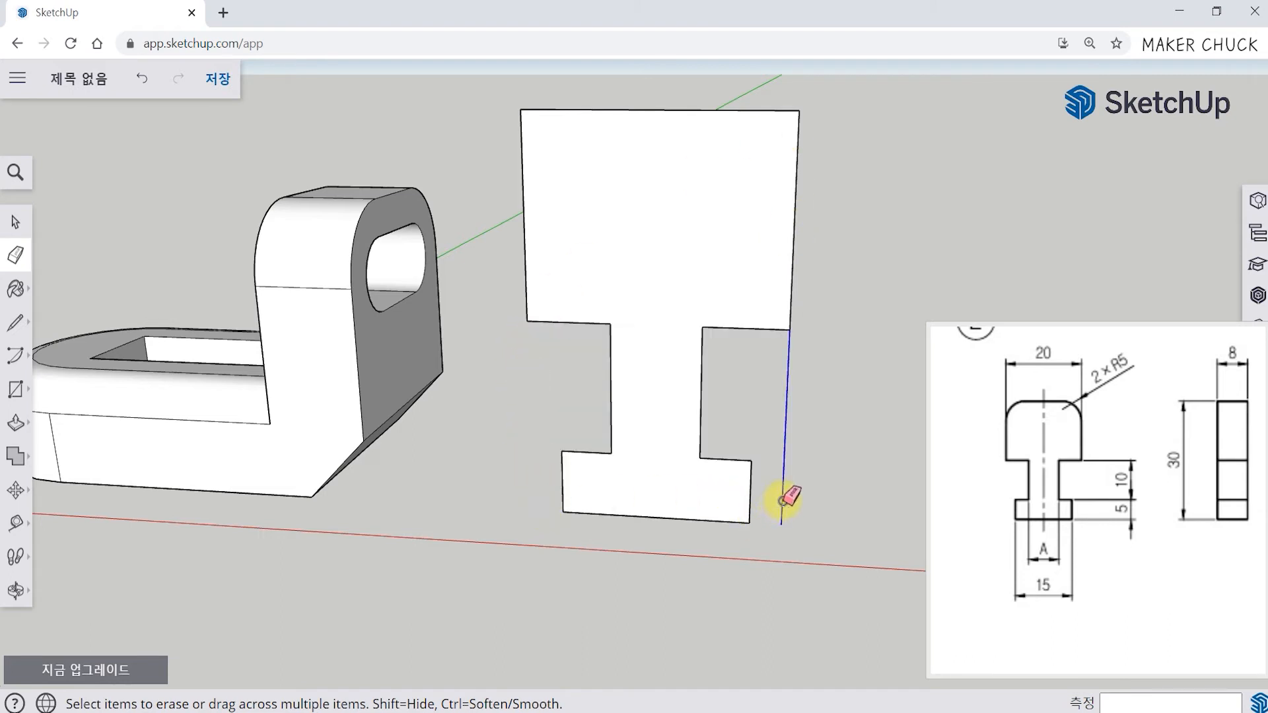
left_click_drag(828, 531, 836, 606)
key("e")
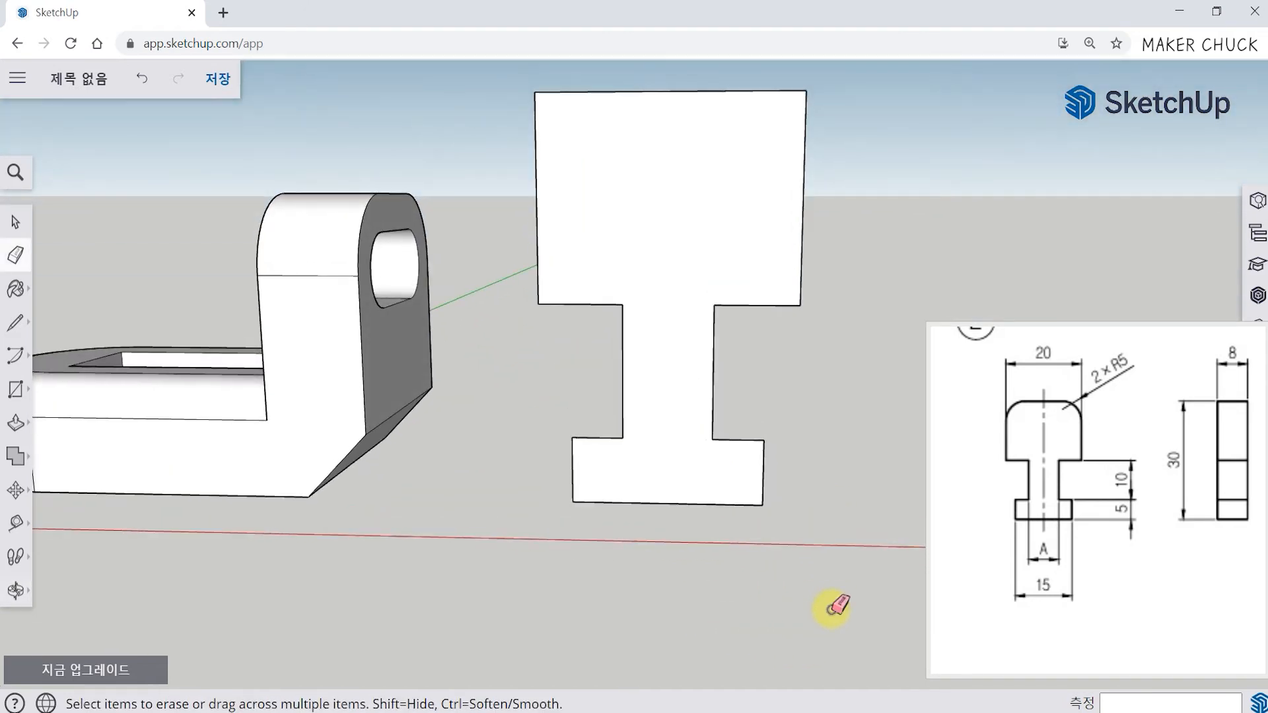
Examine the radius of the head's upper corners in the part 2 reference drawing
left_click(1090, 514)
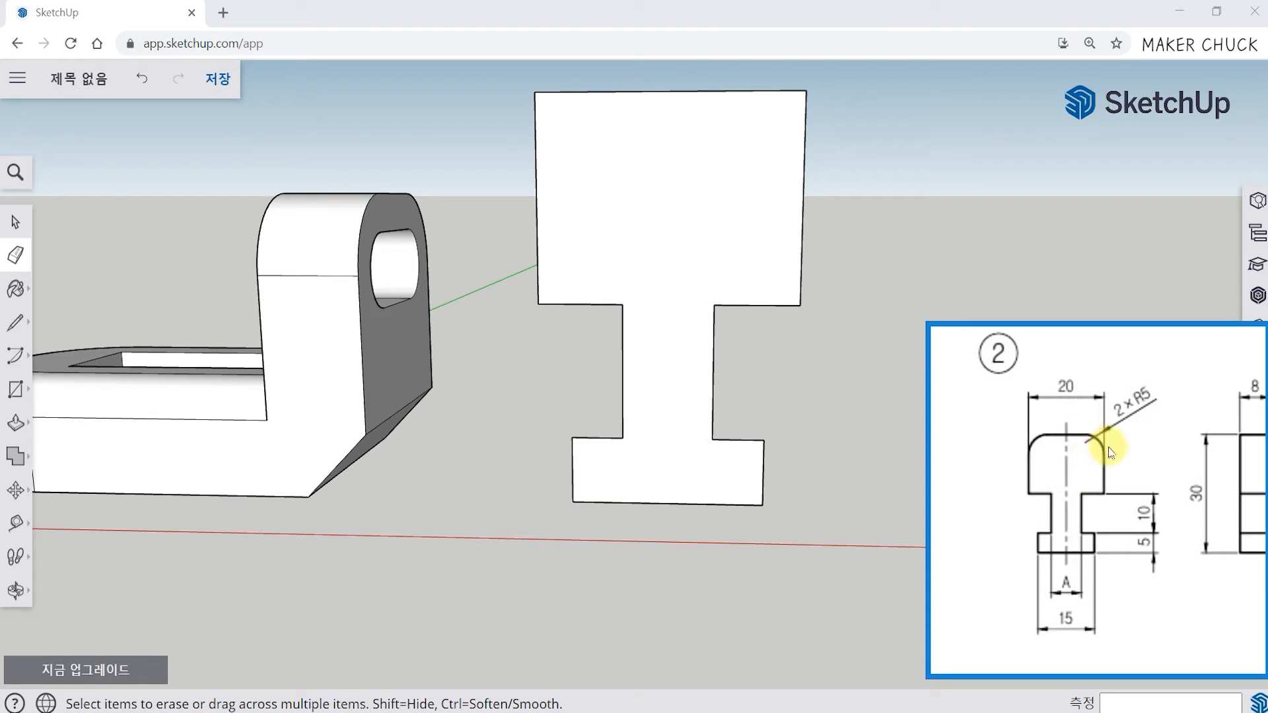
left_click_drag(1121, 415, 1126, 434)
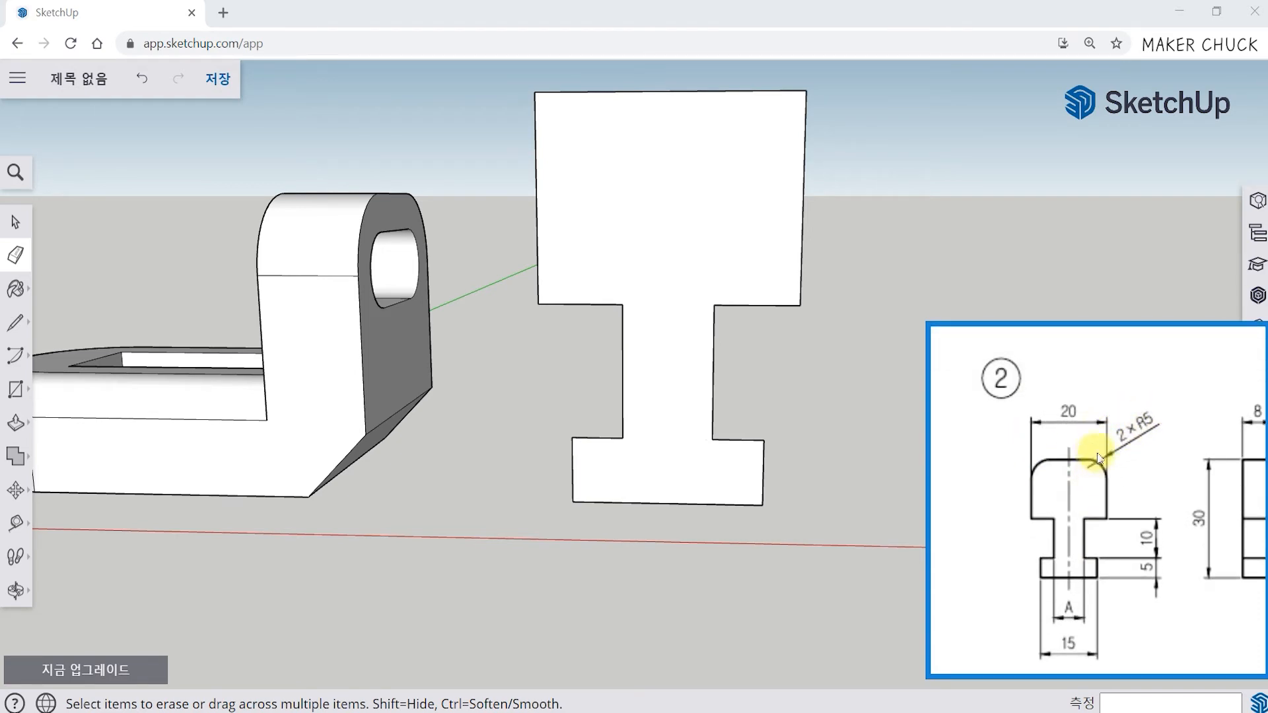
middle_click_drag(799, 281, 796, 340)
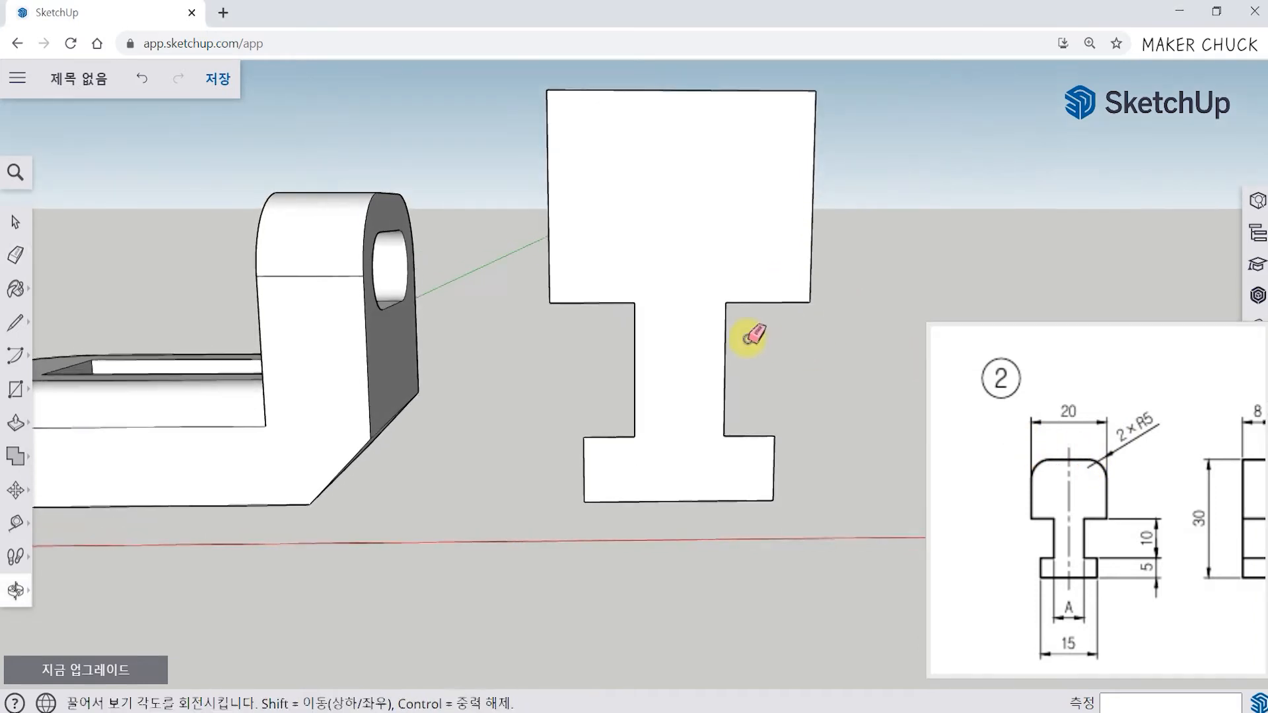
Place a horizontal guide 5 mm below the top edge of part 2's head
left_click(17, 524)
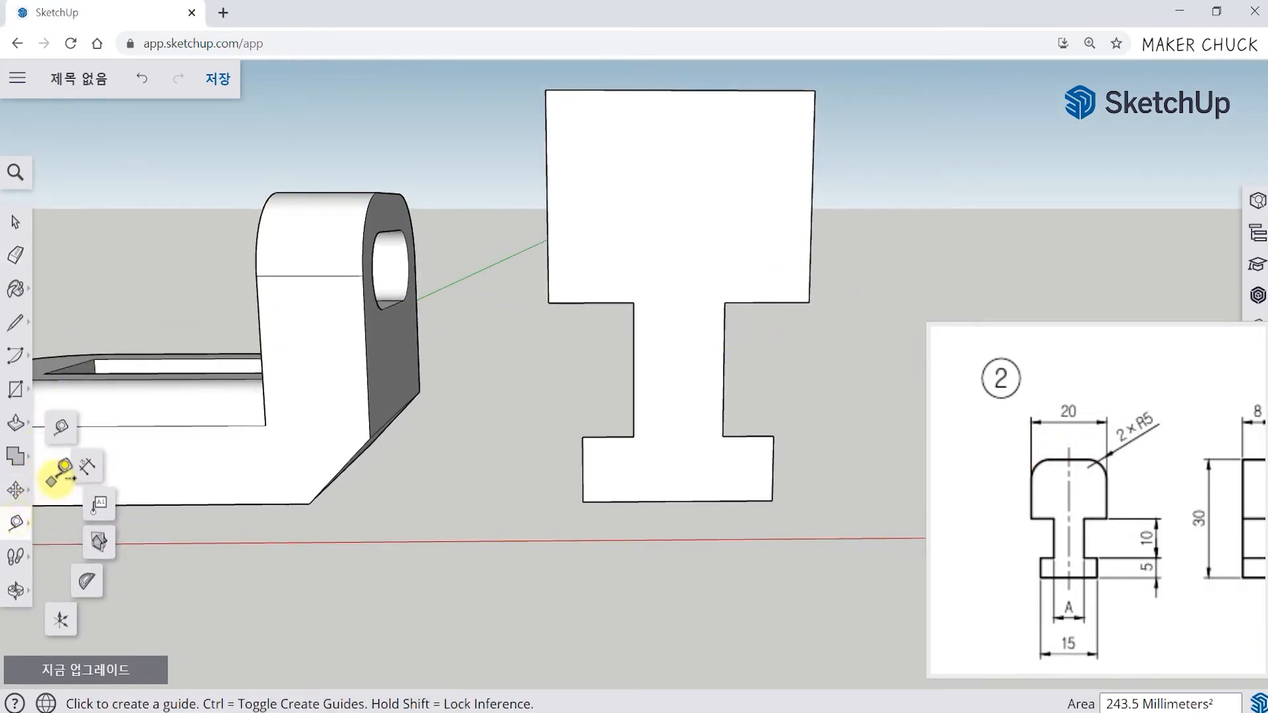
left_click(695, 89)
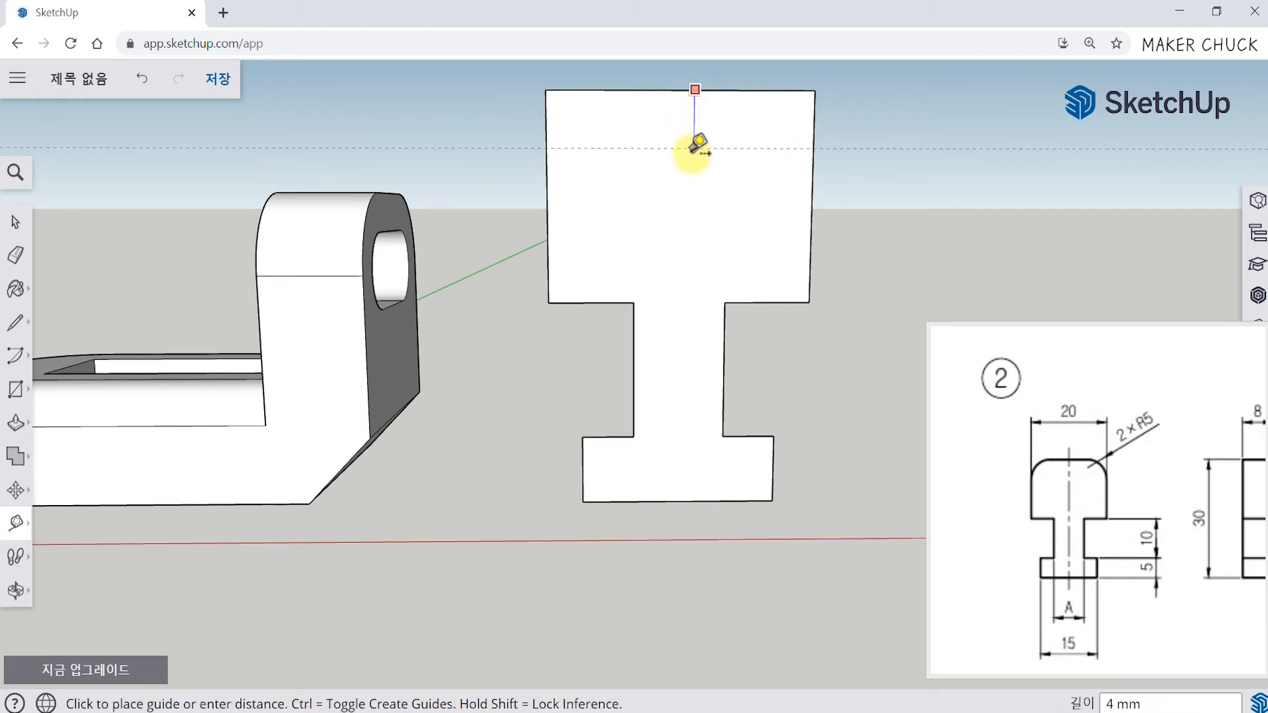
left_click(695, 162)
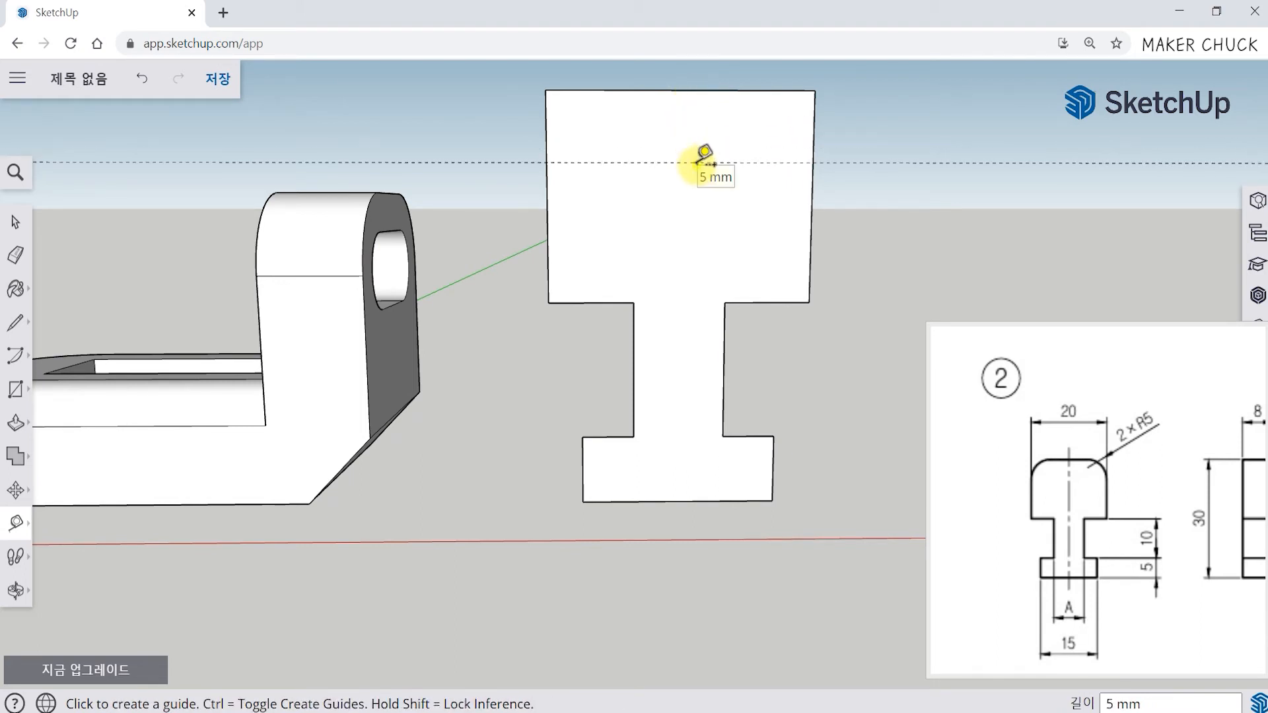
left_click(547, 137)
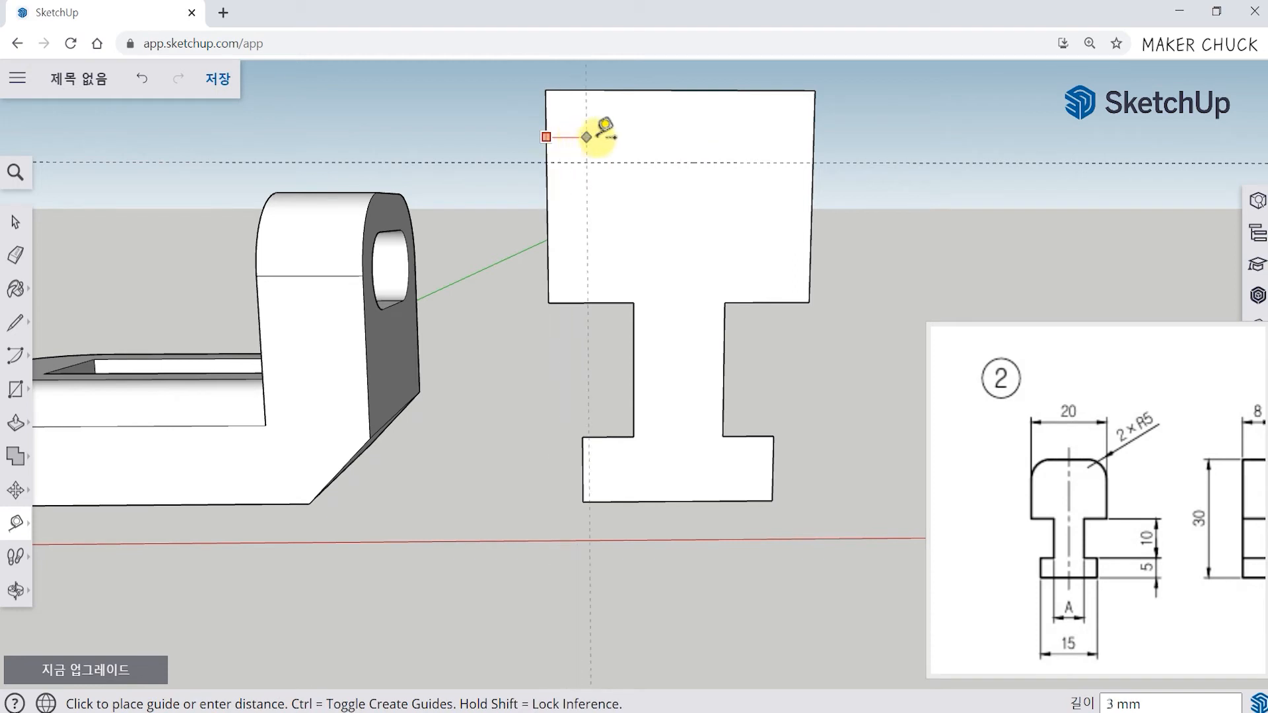
left_click(627, 137)
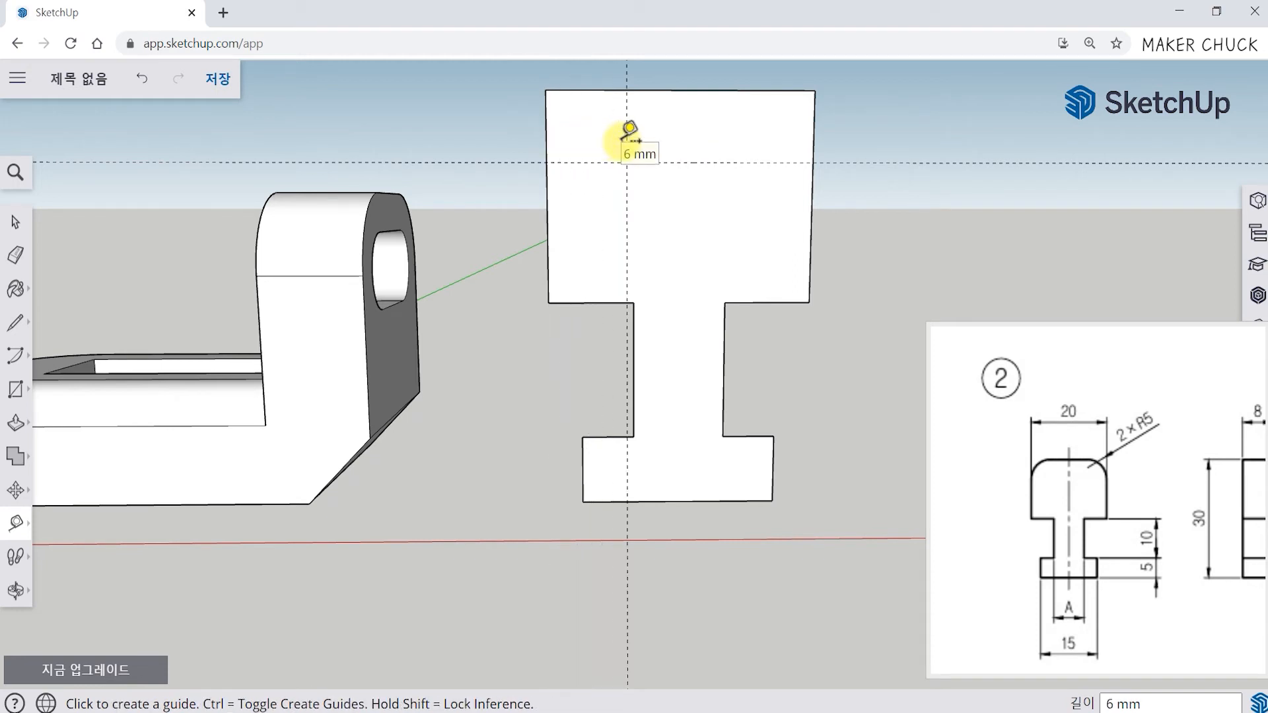
left_click(143, 79)
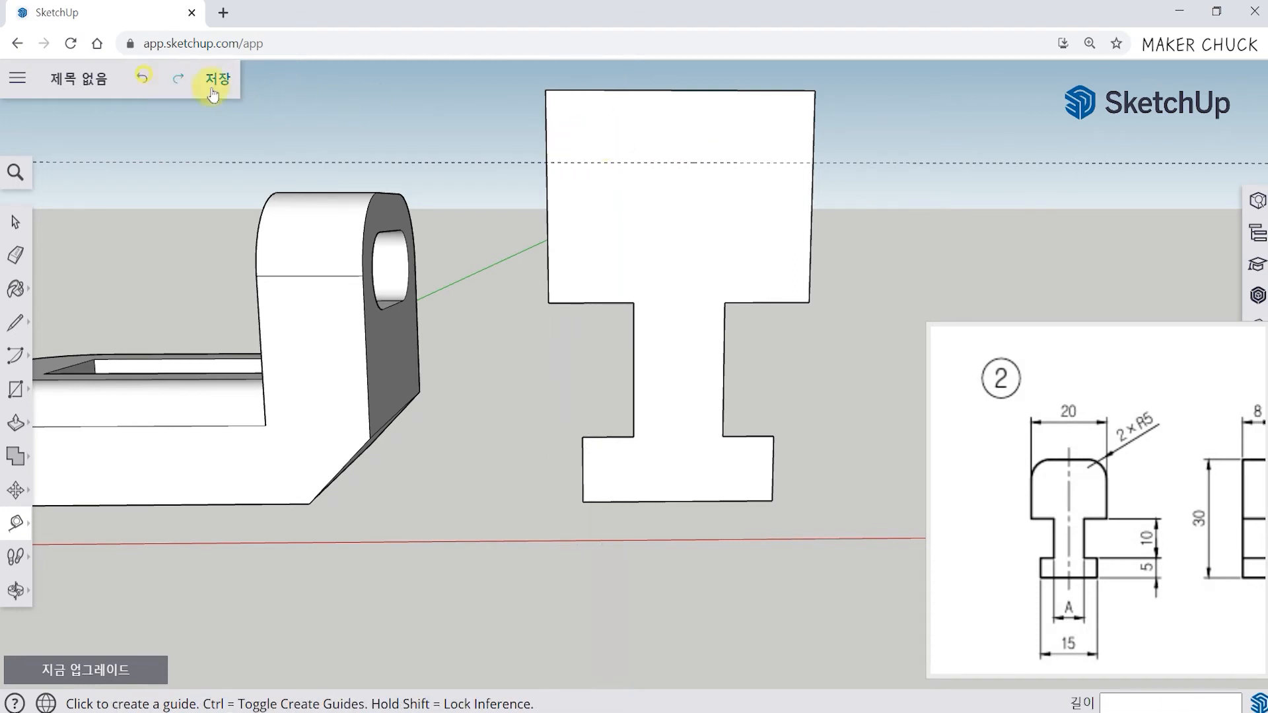
Place two vertical guides across the head, each 5 mm inside one of its side edges
left_click(547, 137)
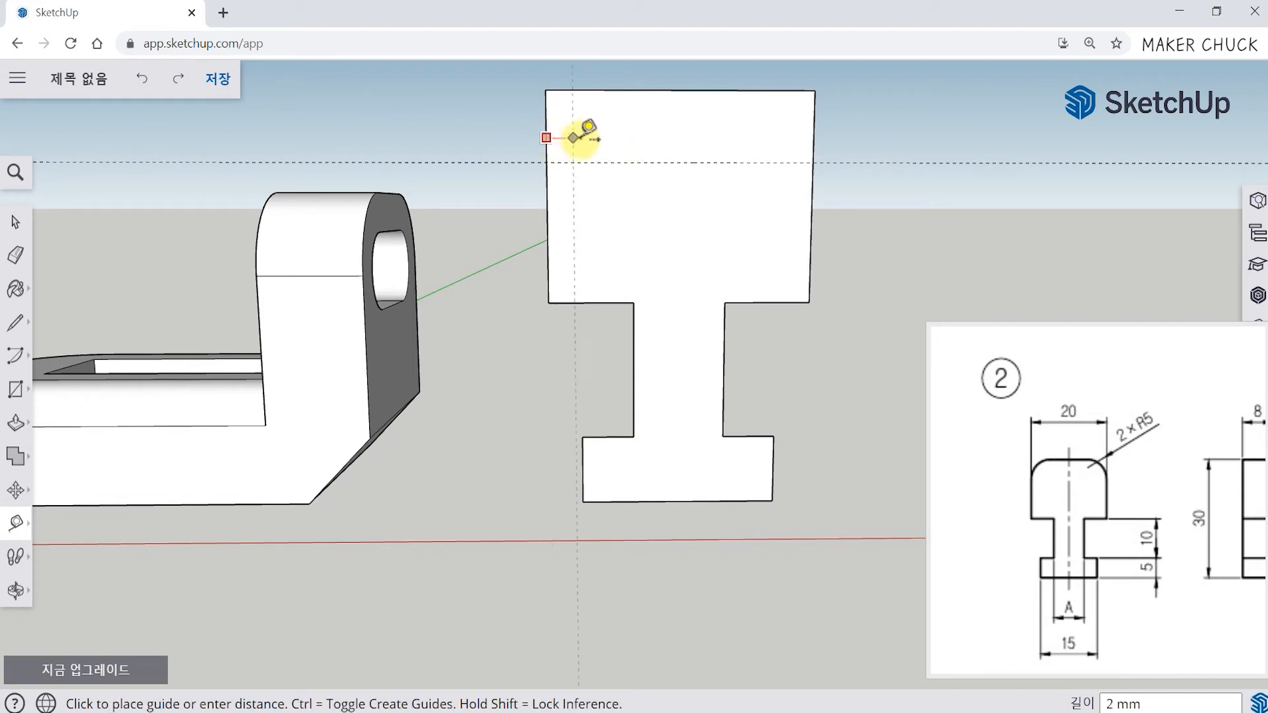
left_click(614, 134)
left_click(814, 148)
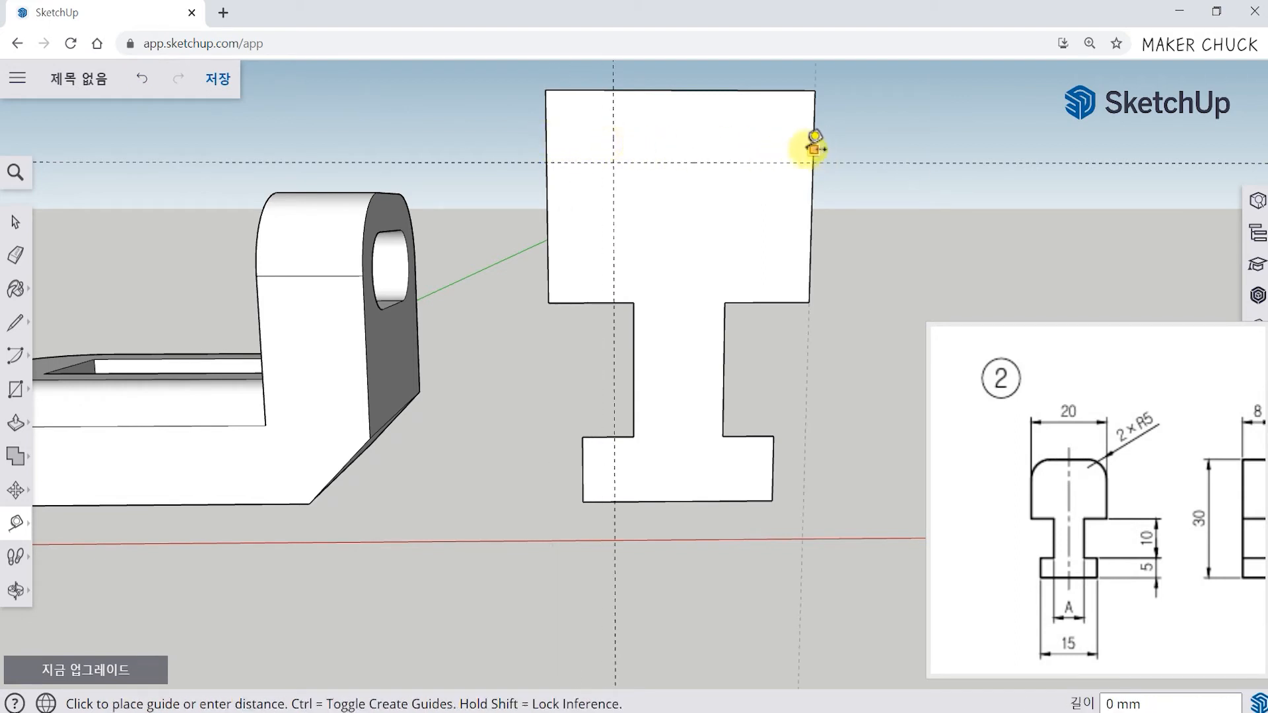
left_click(747, 148)
middle_click_drag(830, 240, 826, 258)
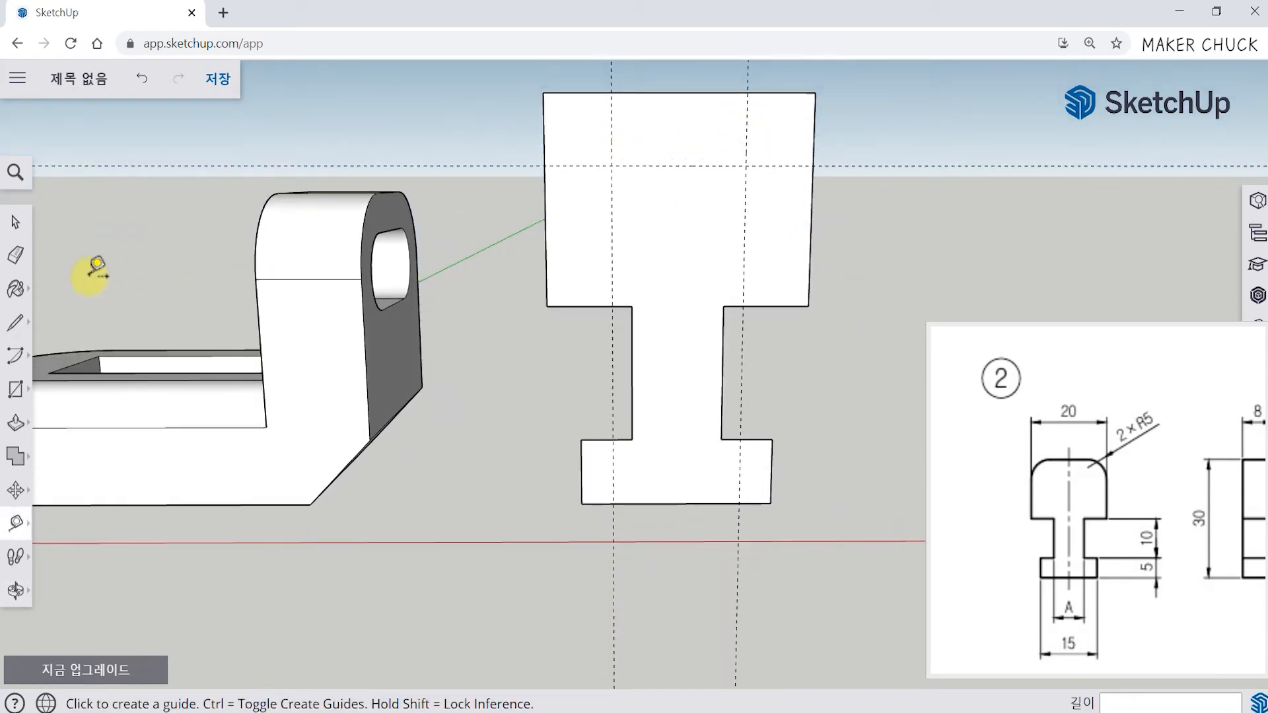
Draw a 90° arc of 5 mm radius at each upper corner of the head, centred on the guide intersections
left_click(15, 355)
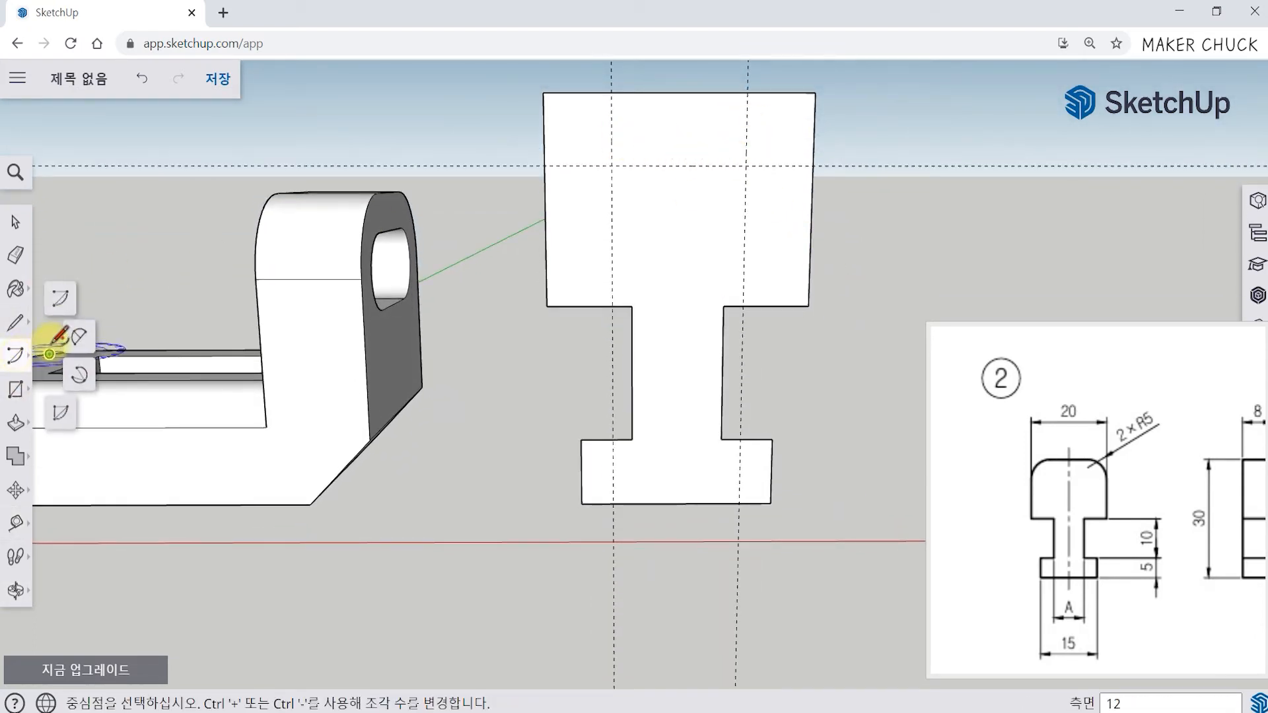
left_click(65, 301)
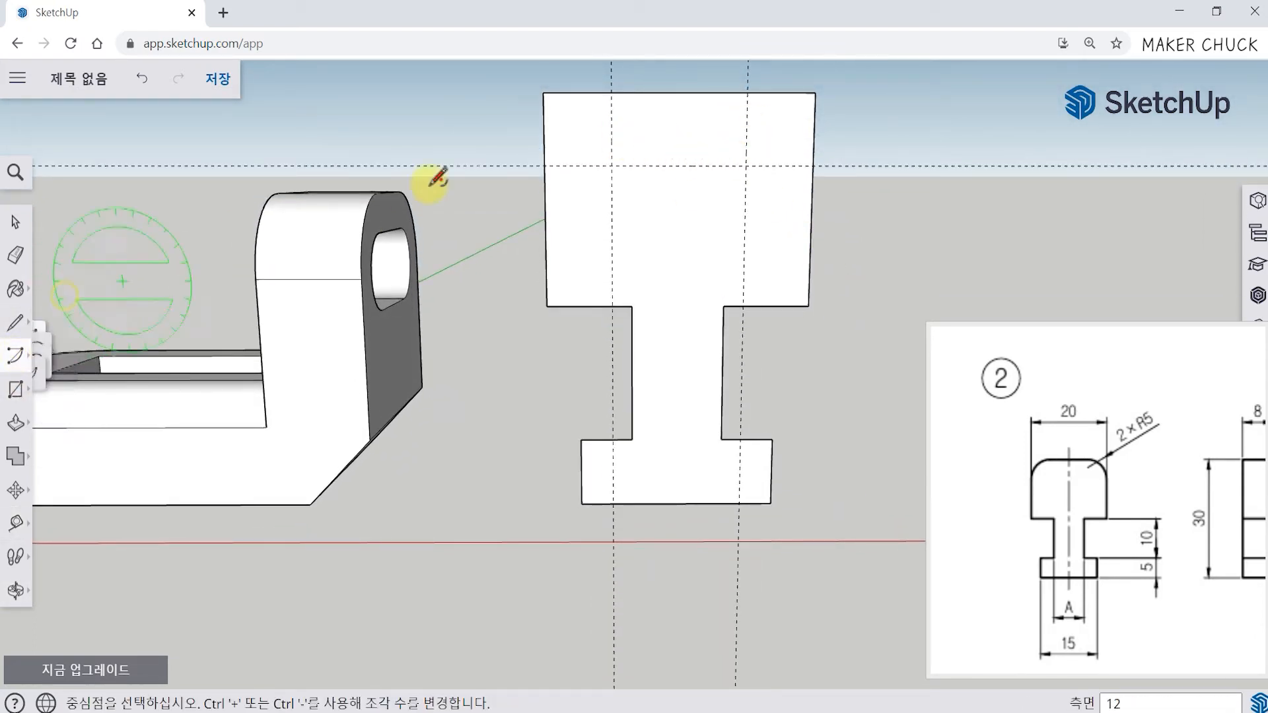
left_click(612, 165)
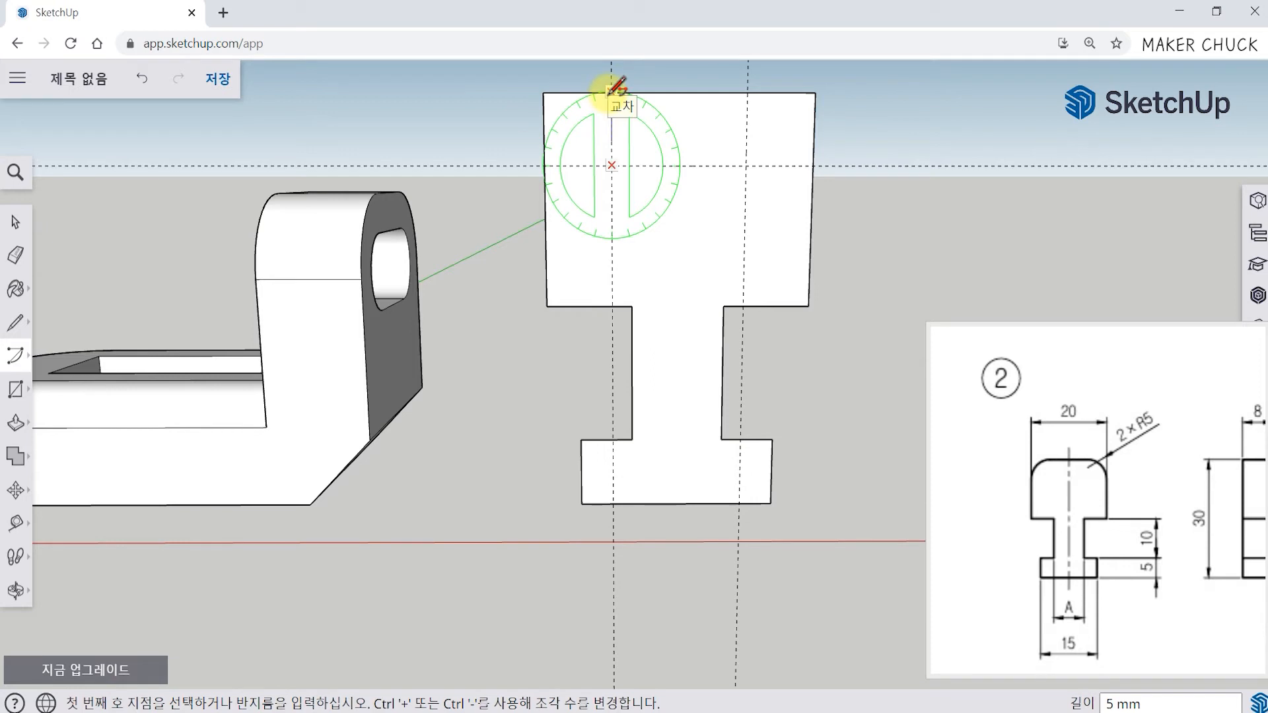
left_click(610, 92)
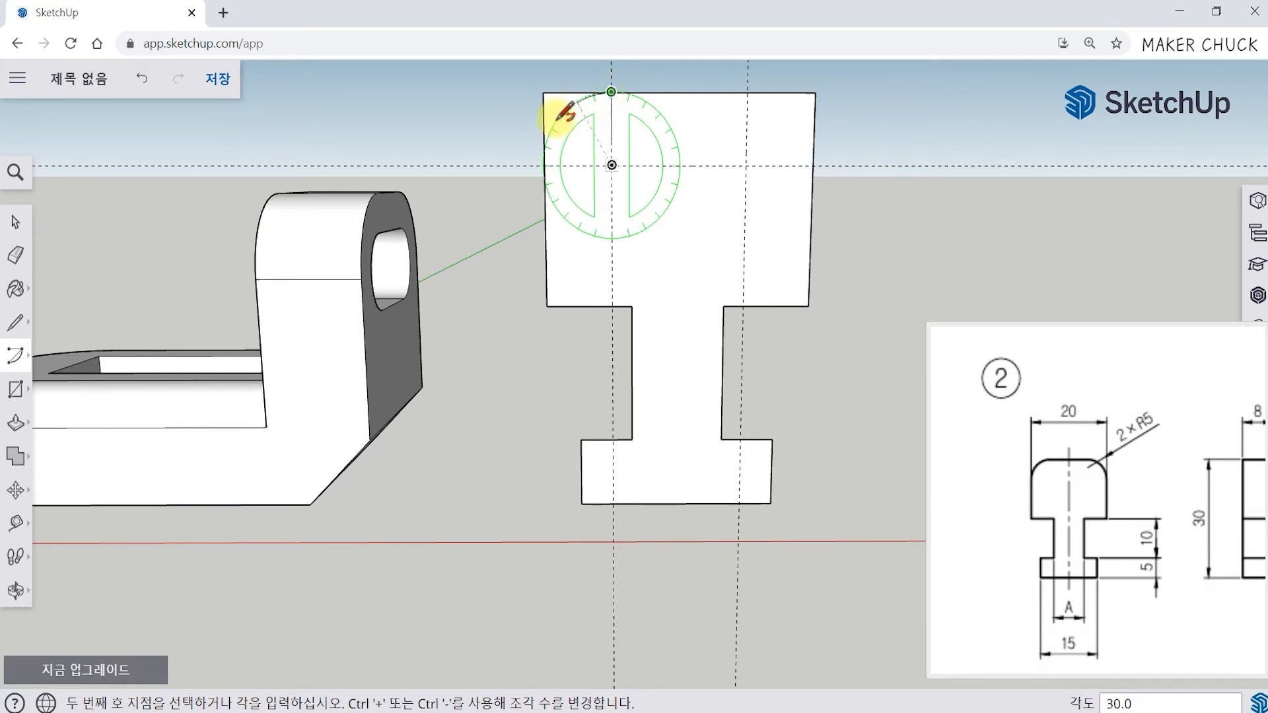
left_click(546, 163)
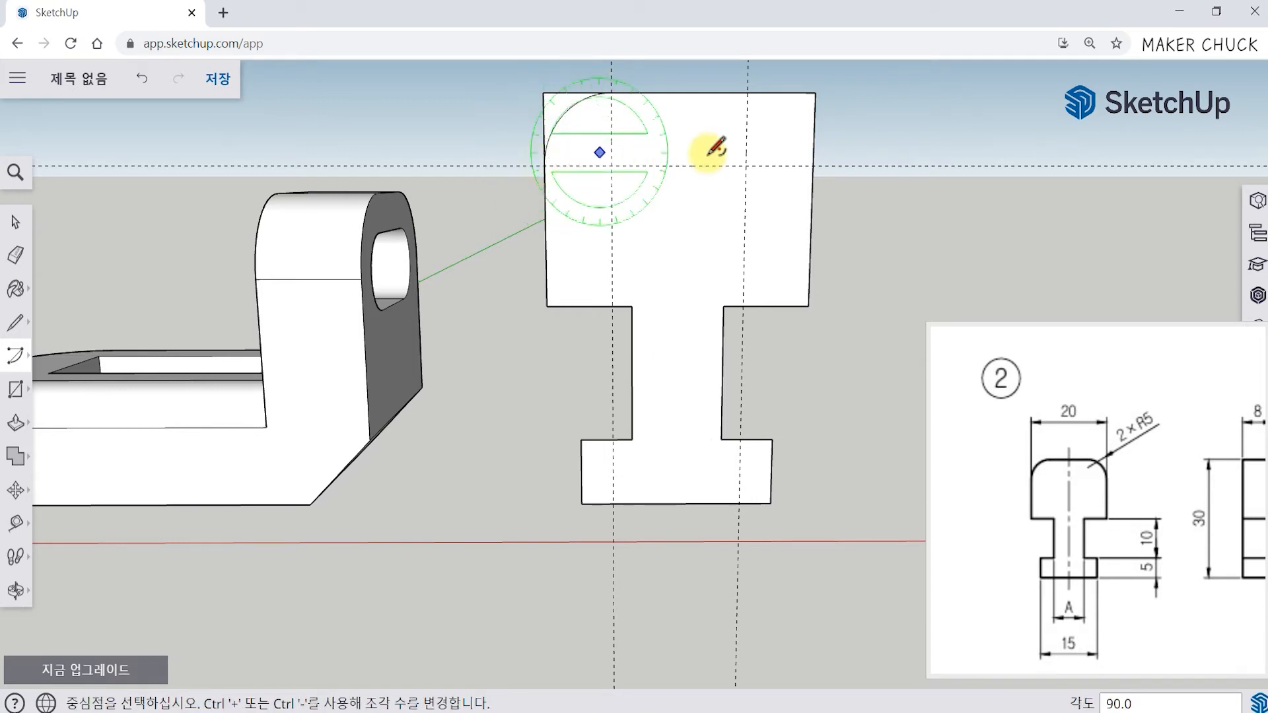
left_click(747, 165)
left_click(747, 93)
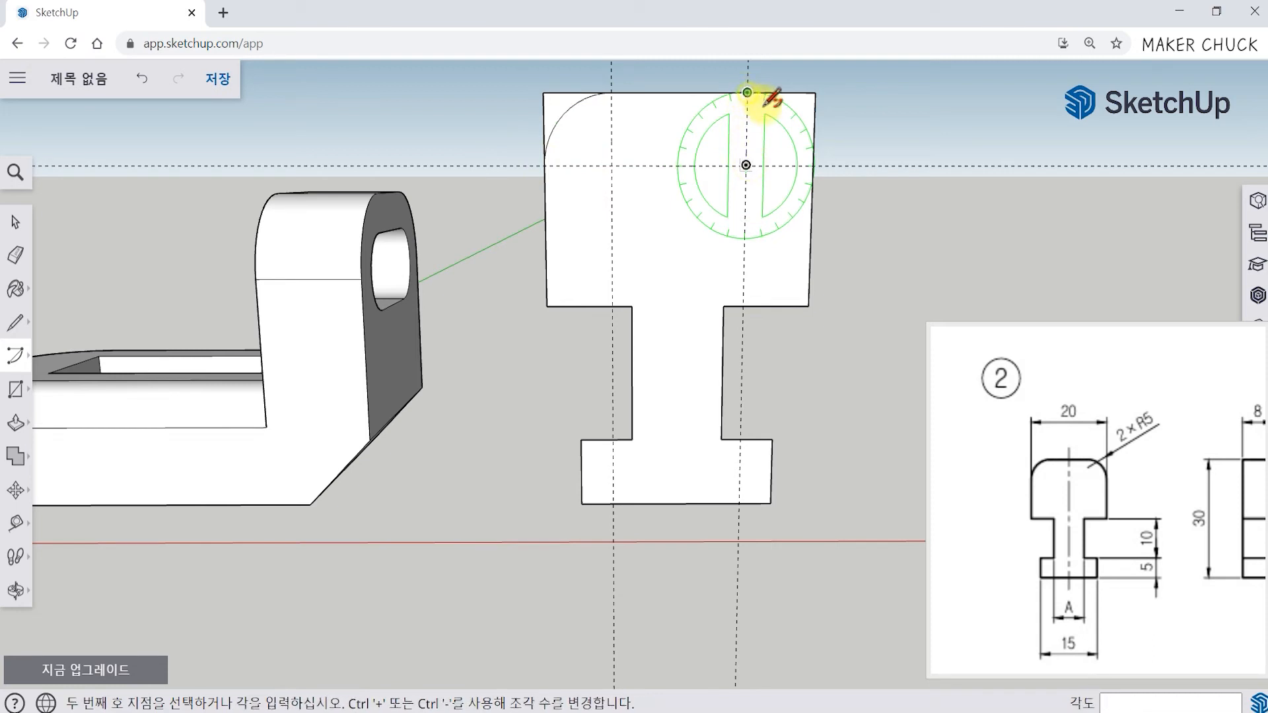
left_click(819, 164)
Erase the square corner edges outside both arcs and all three guides
middle_click_drag(819, 163, 269, 249)
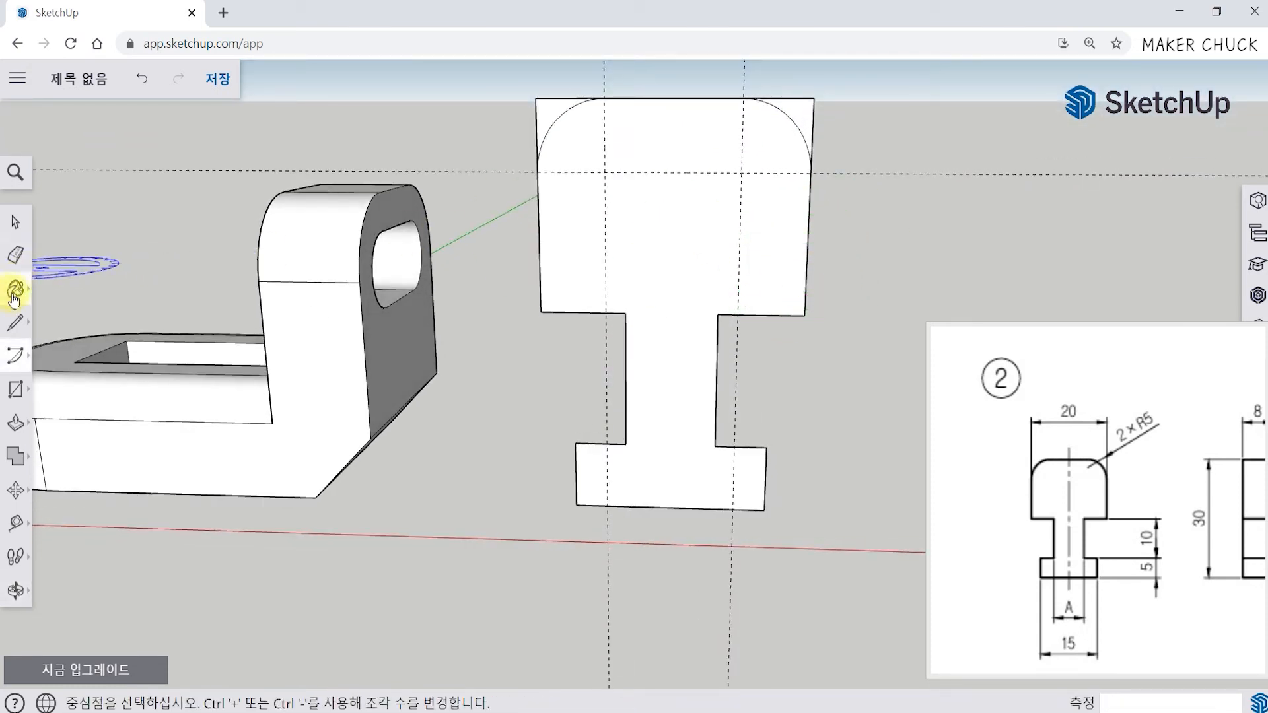
left_click(15, 255)
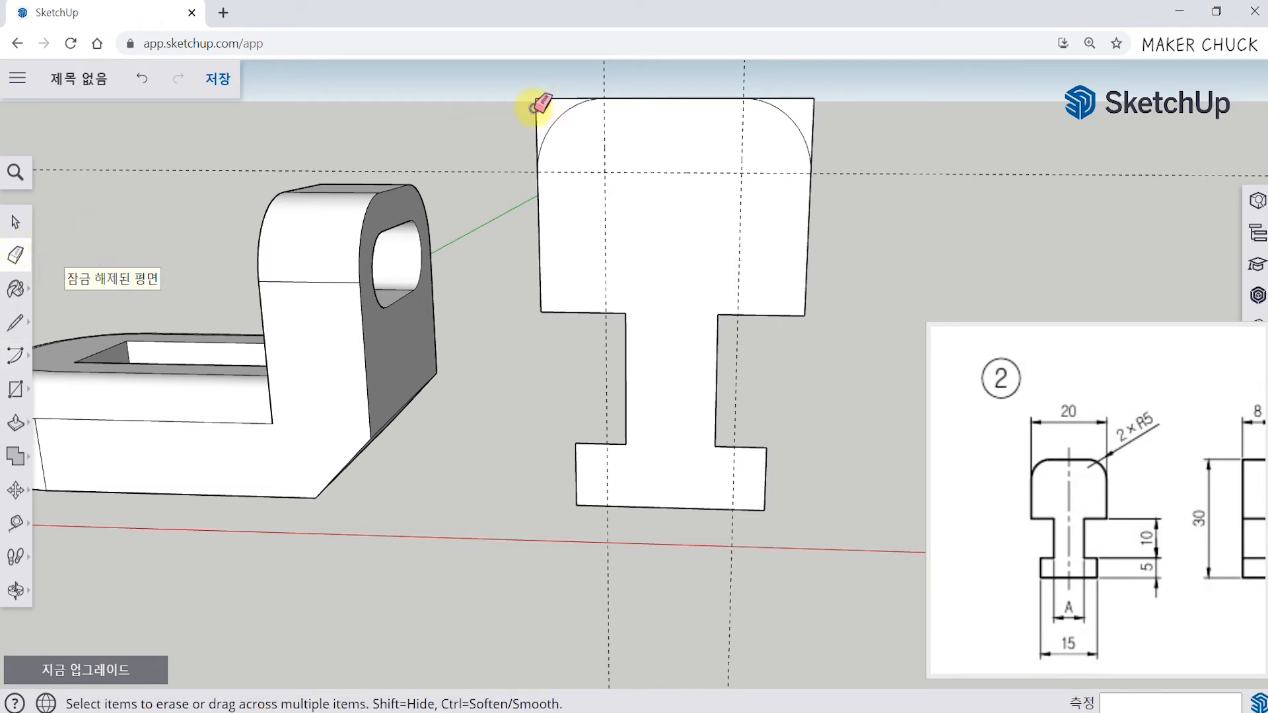
left_click_drag(536, 109, 547, 95)
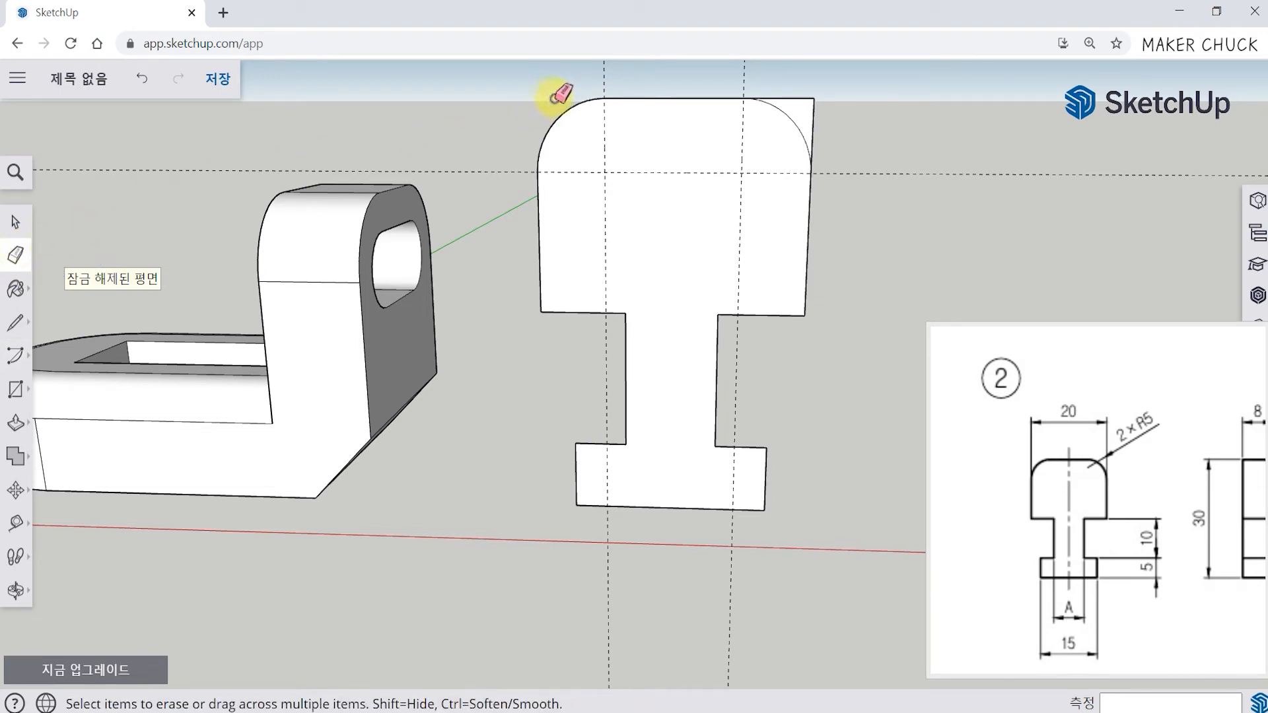
left_click_drag(797, 98, 810, 101)
left_click(816, 114)
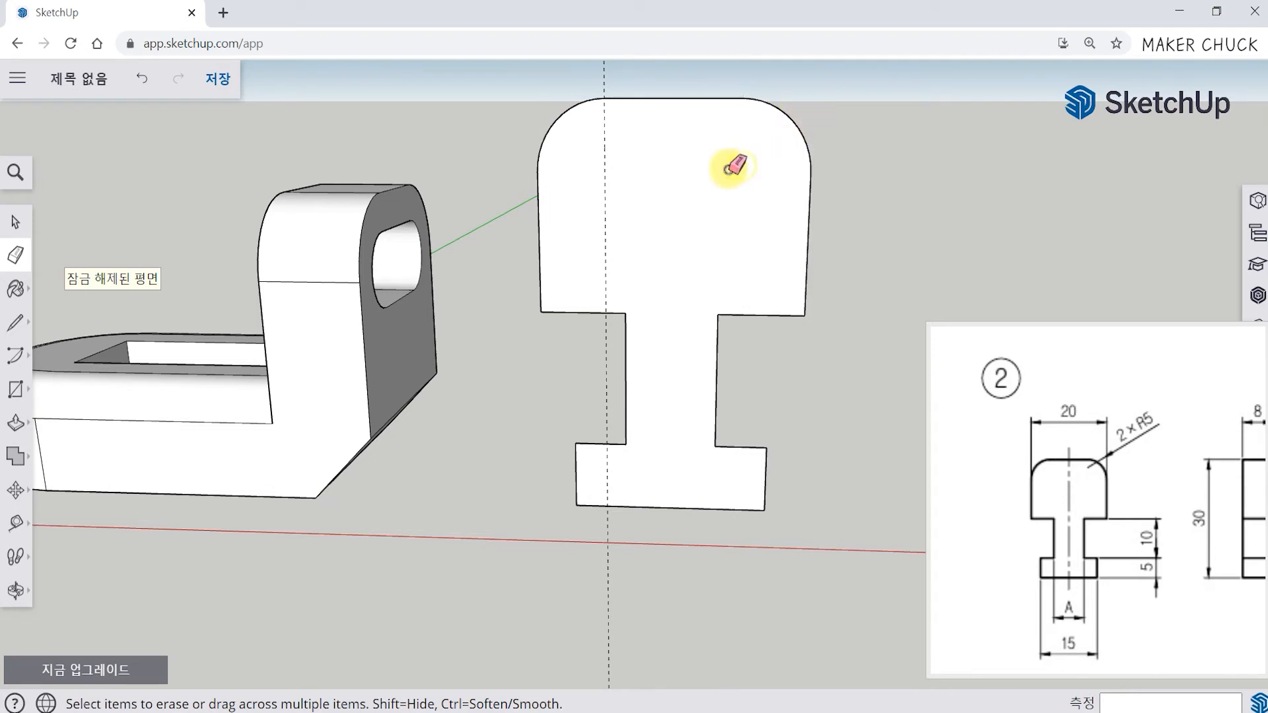
middle_click_drag(606, 191, 538, 320)
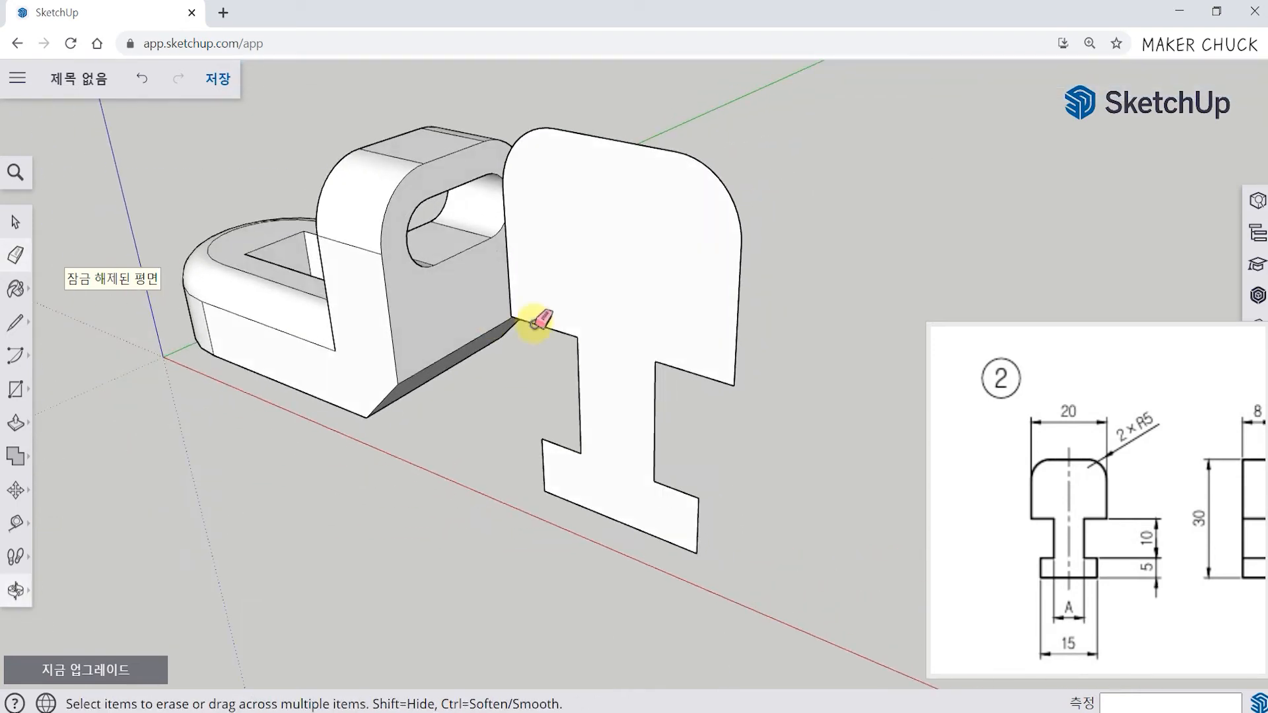
Check part 2's thickness in the reference drawing and extrude the T-shaped profile 8 mm backwards with Push/Pull
left_click(1167, 500)
left_click_drag(1167, 500, 1140, 503)
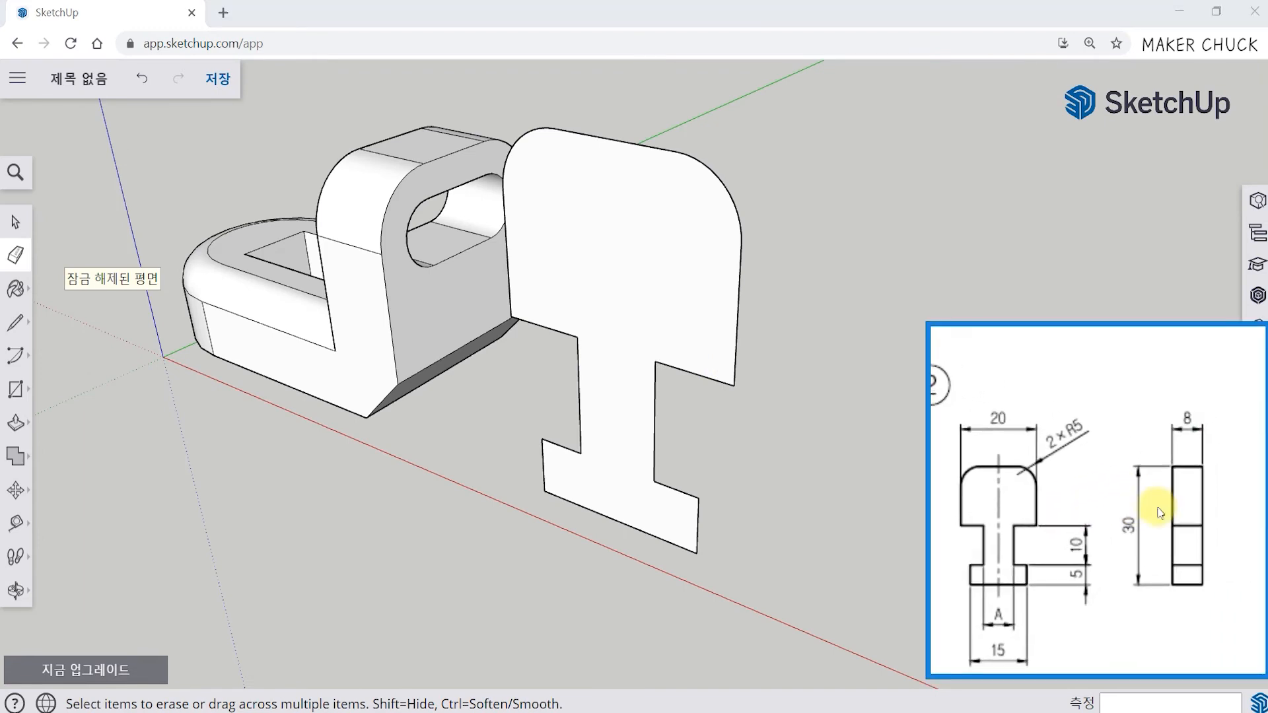
mouse_move(1187, 431)
left_mouse_down()
mouse_move(1138, 557)
mouse_move(1161, 456)
left_mouse_up()
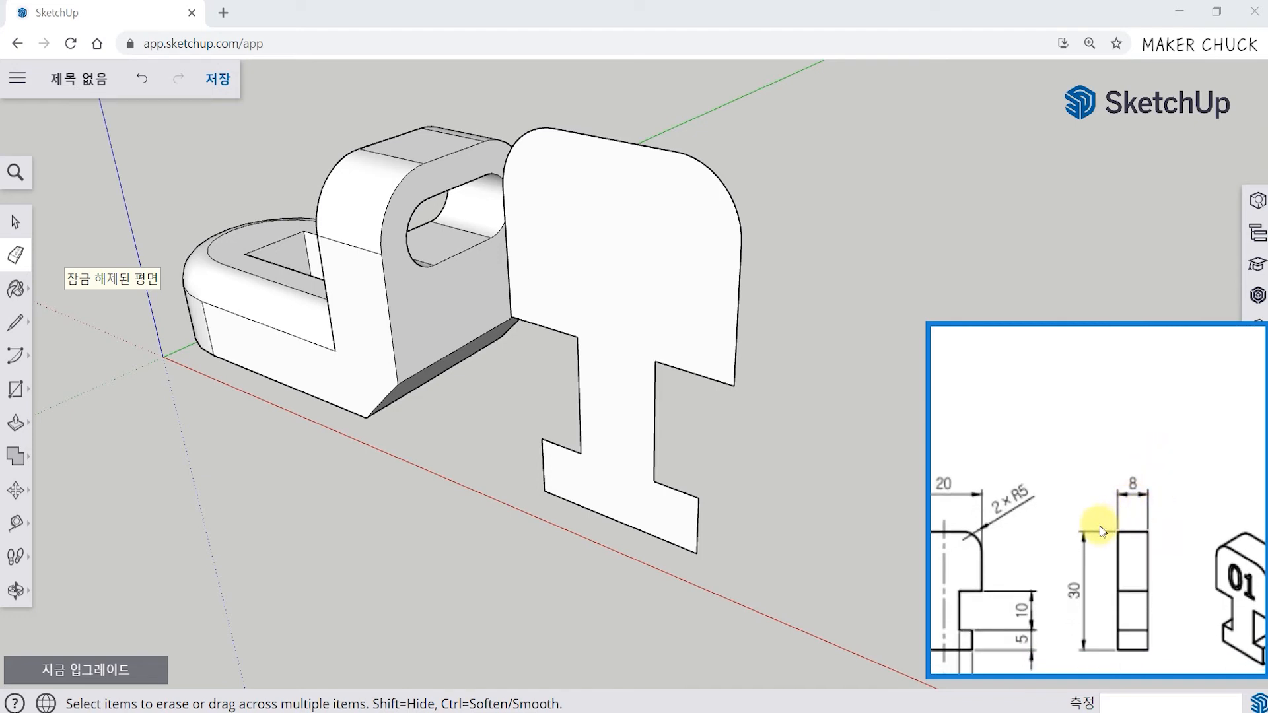
left_click_drag(1094, 524, 1081, 497)
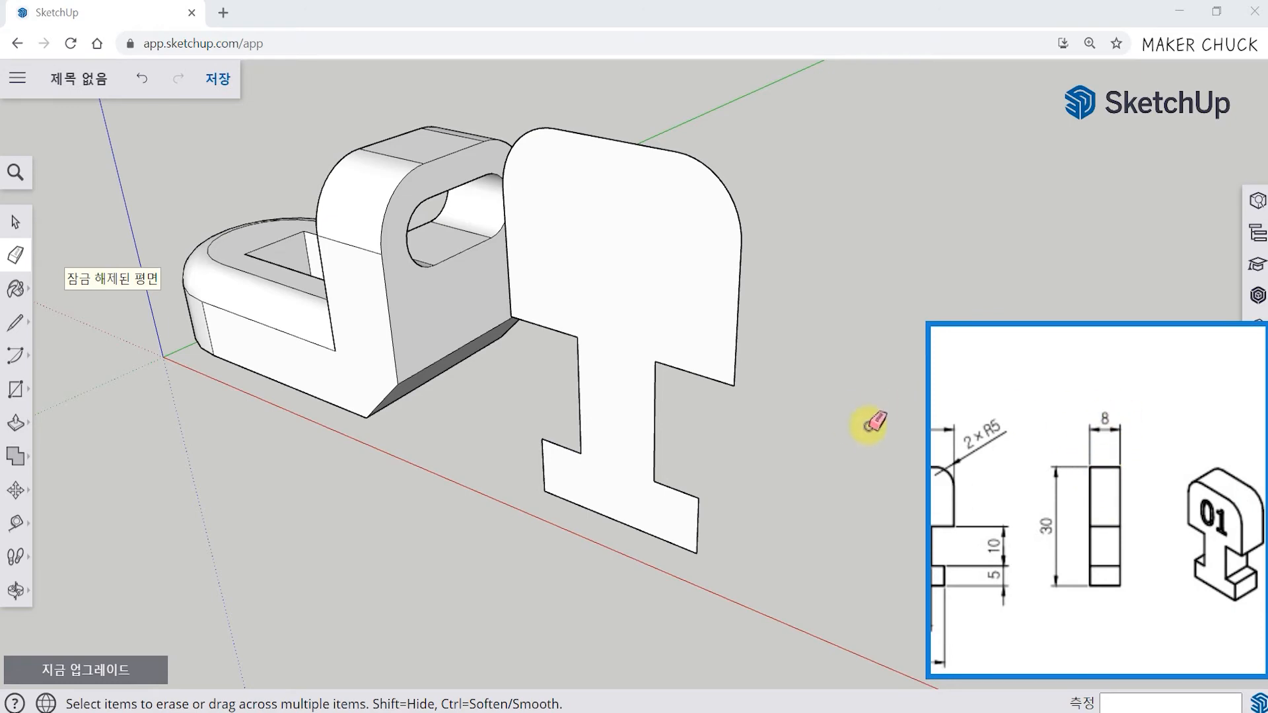
middle_click_drag(870, 419, 742, 445)
left_click(16, 423)
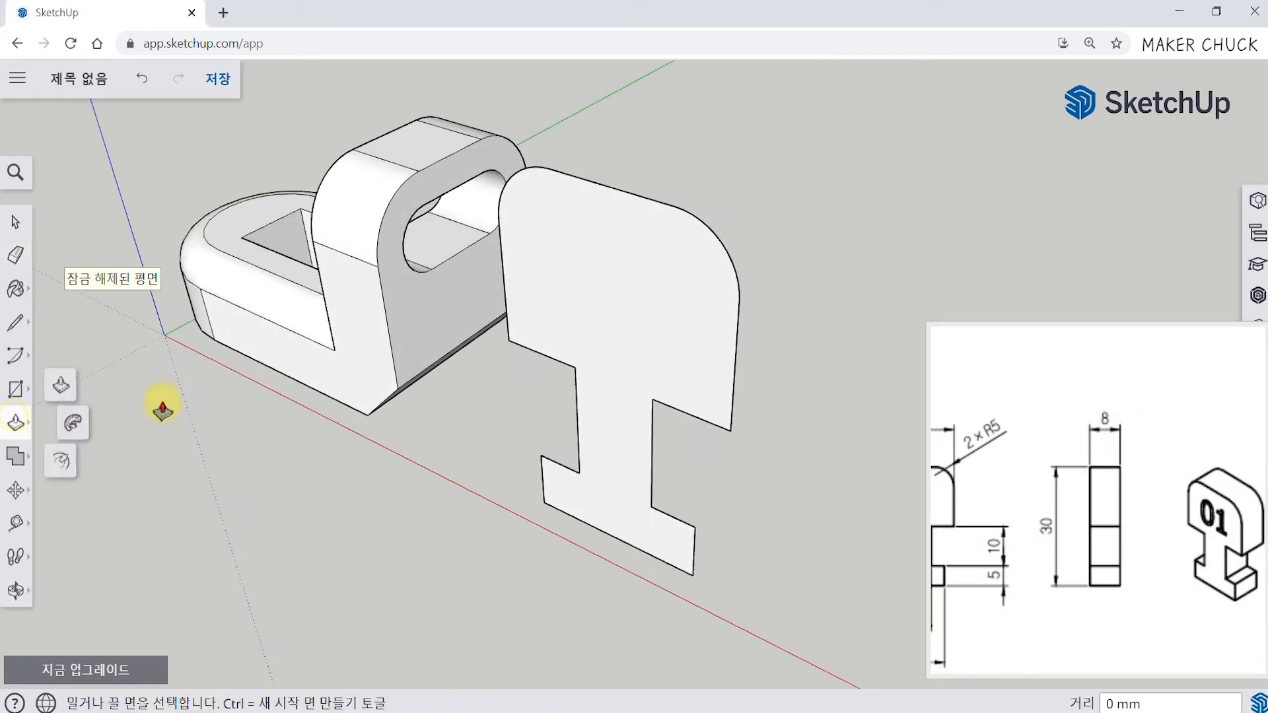
left_click(660, 325)
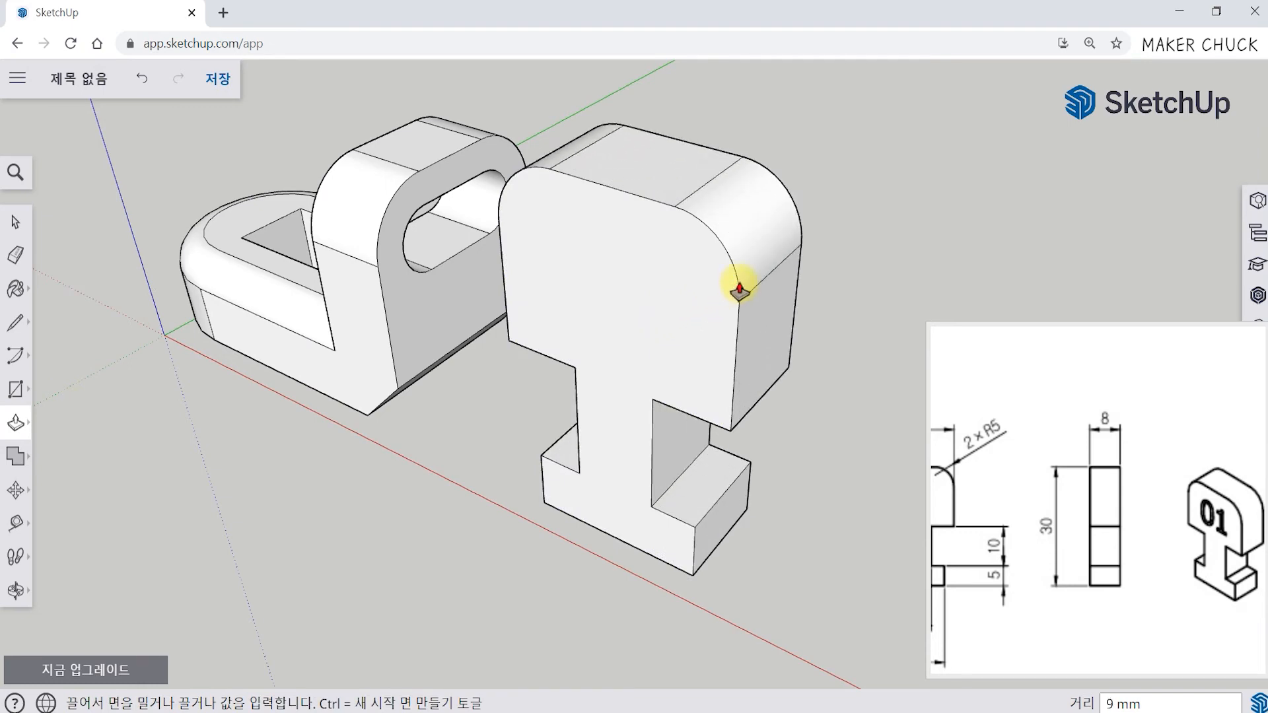
left_click(738, 296)
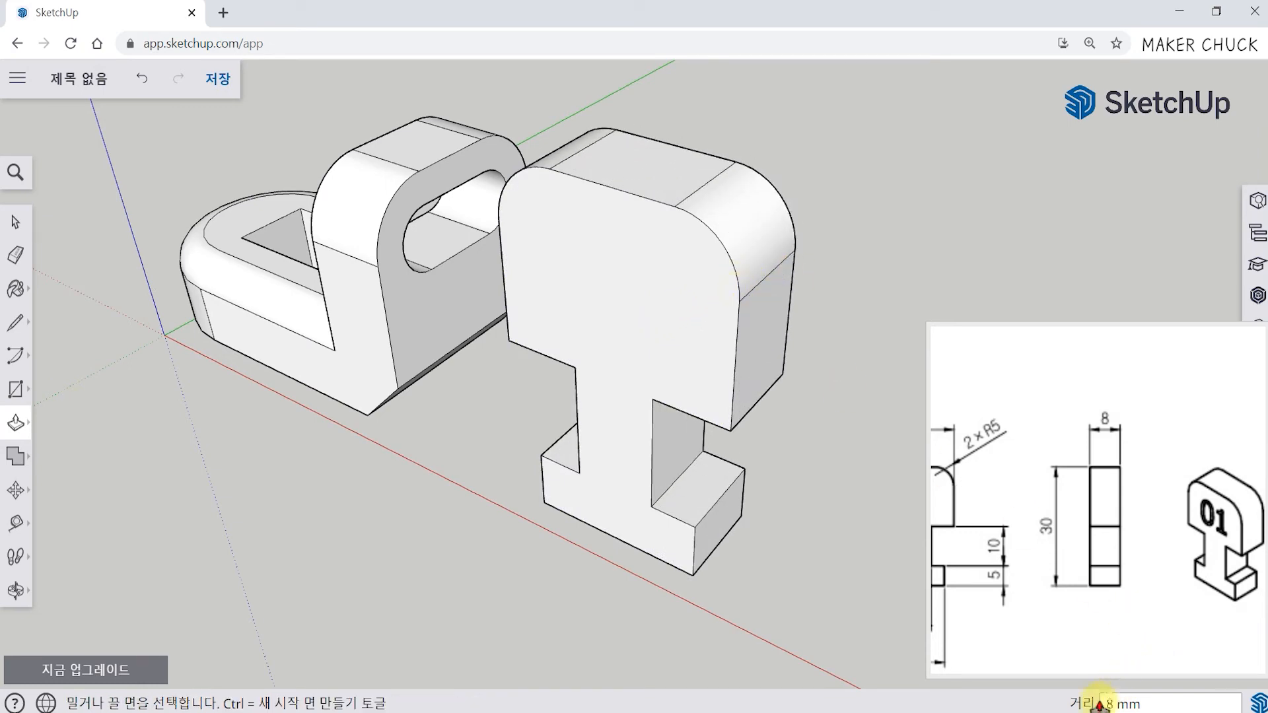
Check the marking on part 2 in the reference drawing and start a 3D text reading "01"
mouse_move(784, 530)
middle_mouse_down()
mouse_move(850, 490)
mouse_move(666, 459)
mouse_move(786, 342)
mouse_move(829, 367)
middle_mouse_up()
mouse_move(786, 492)
middle_mouse_down()
mouse_move(799, 498)
mouse_move(753, 496)
middle_mouse_up()
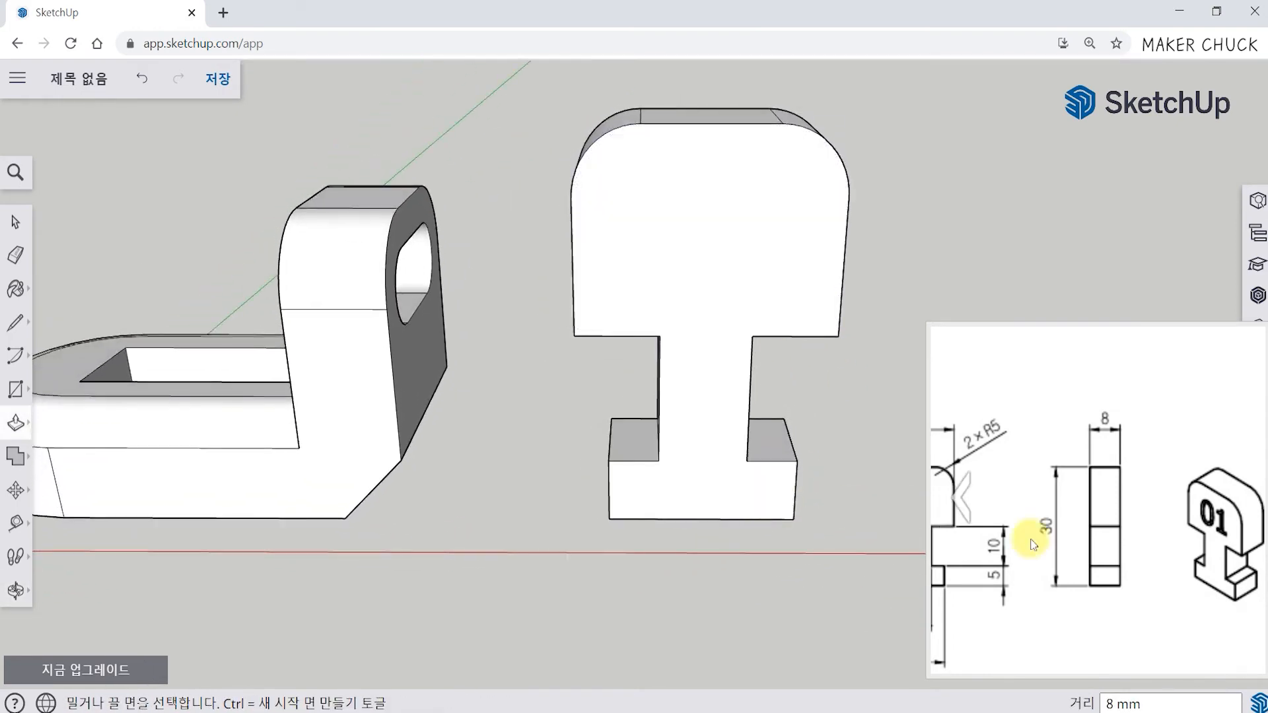
mouse_move(1103, 561)
left_mouse_down()
mouse_move(1127, 517)
mouse_move(1062, 549)
left_mouse_up()
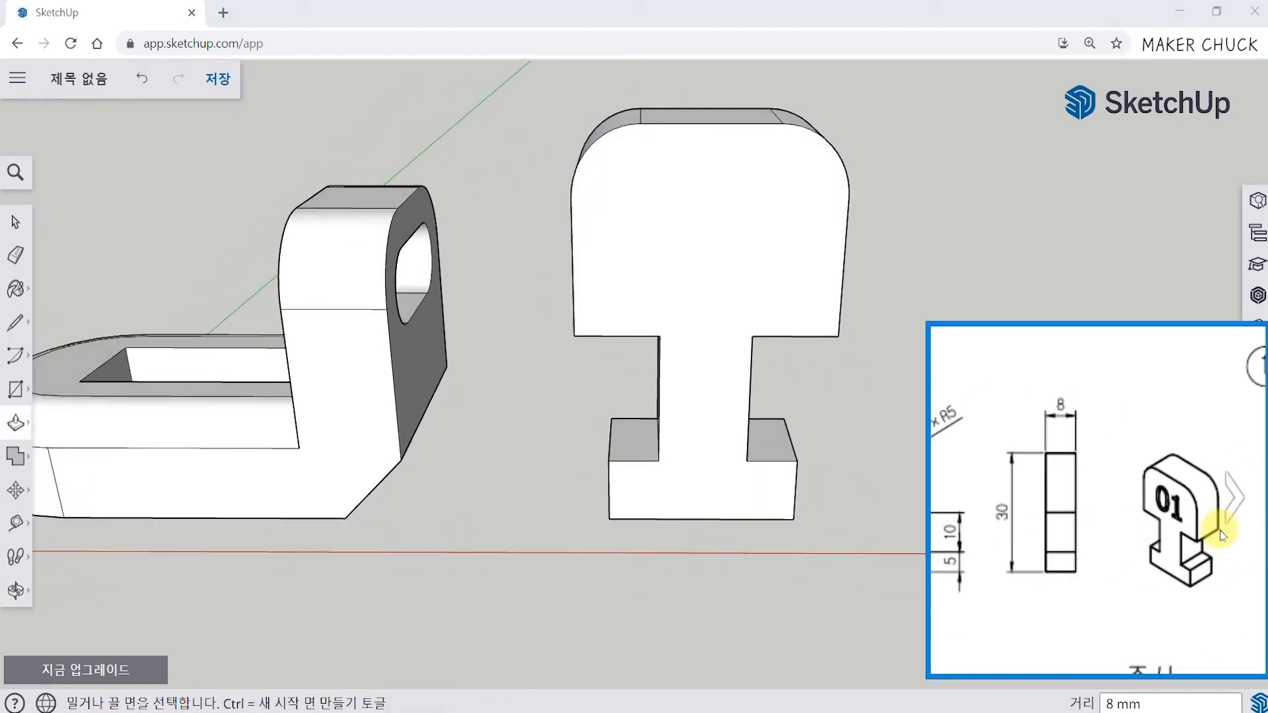
mouse_move(895, 376)
middle_mouse_down()
mouse_move(815, 430)
mouse_move(638, 430)
mouse_move(739, 452)
middle_mouse_up()
scroll(684, 432, "up", 3)
scroll(694, 433, "down", 5)
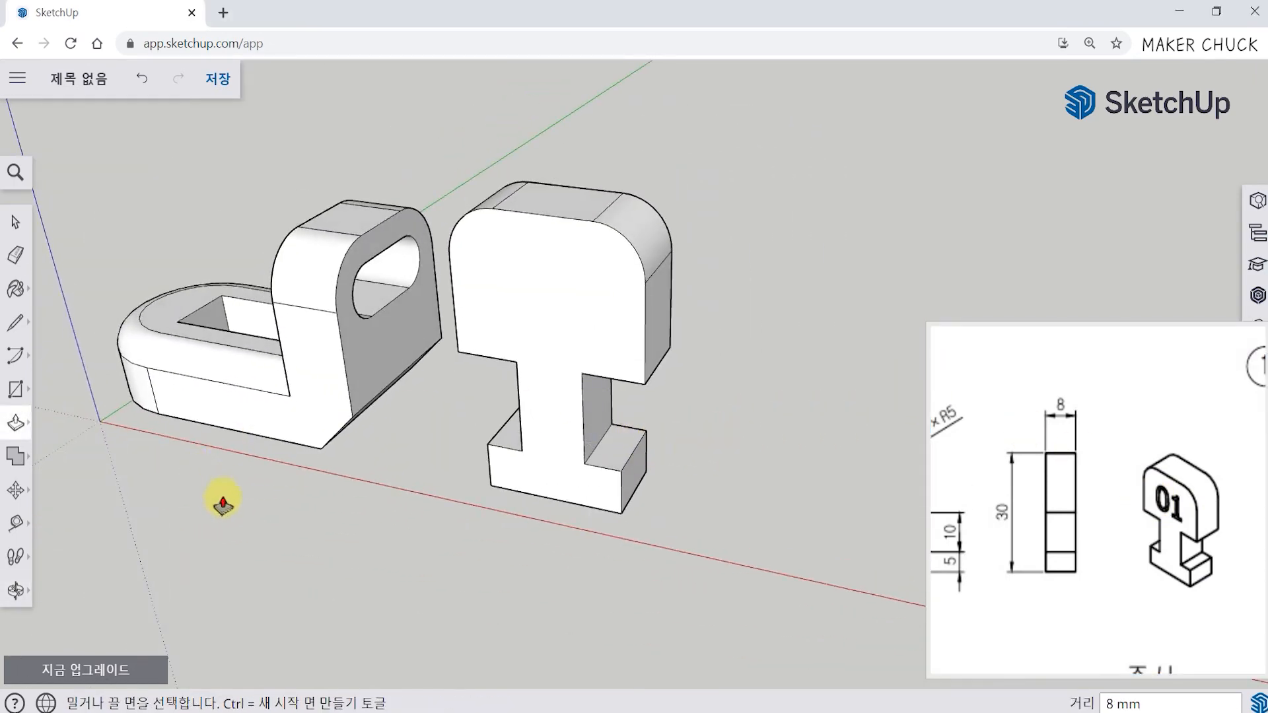
left_click(23, 393)
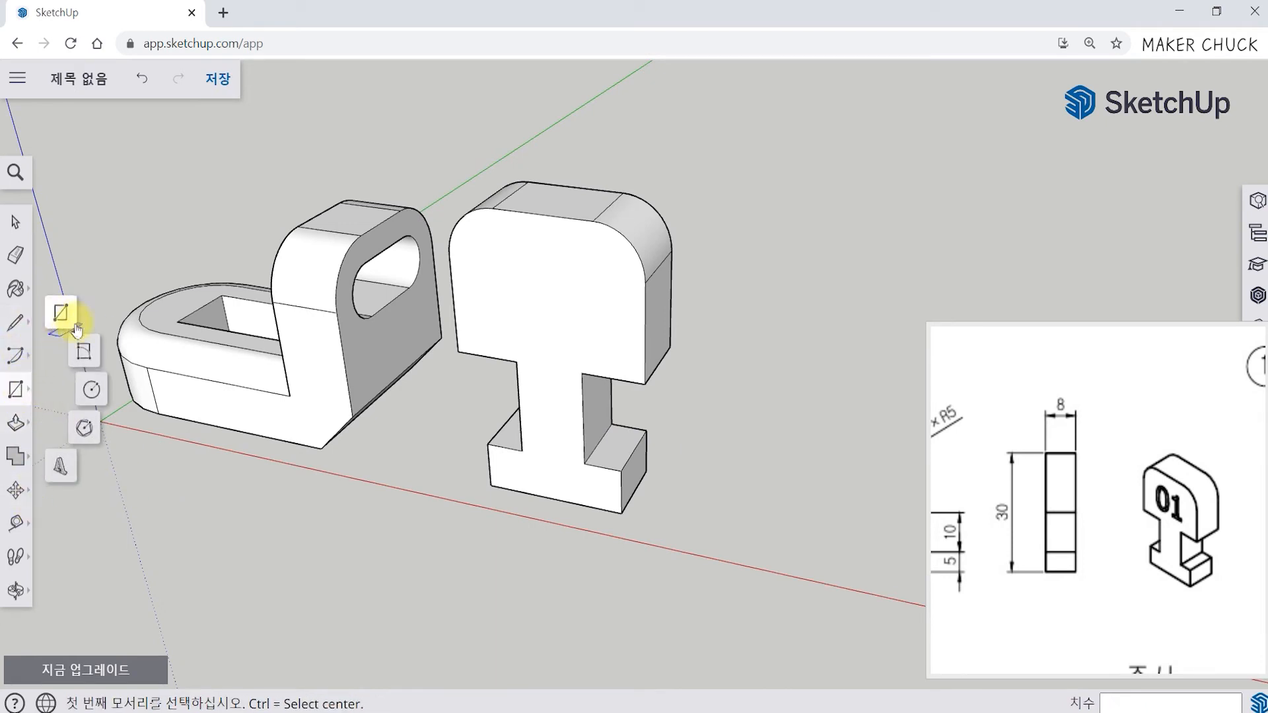
left_click(62, 465)
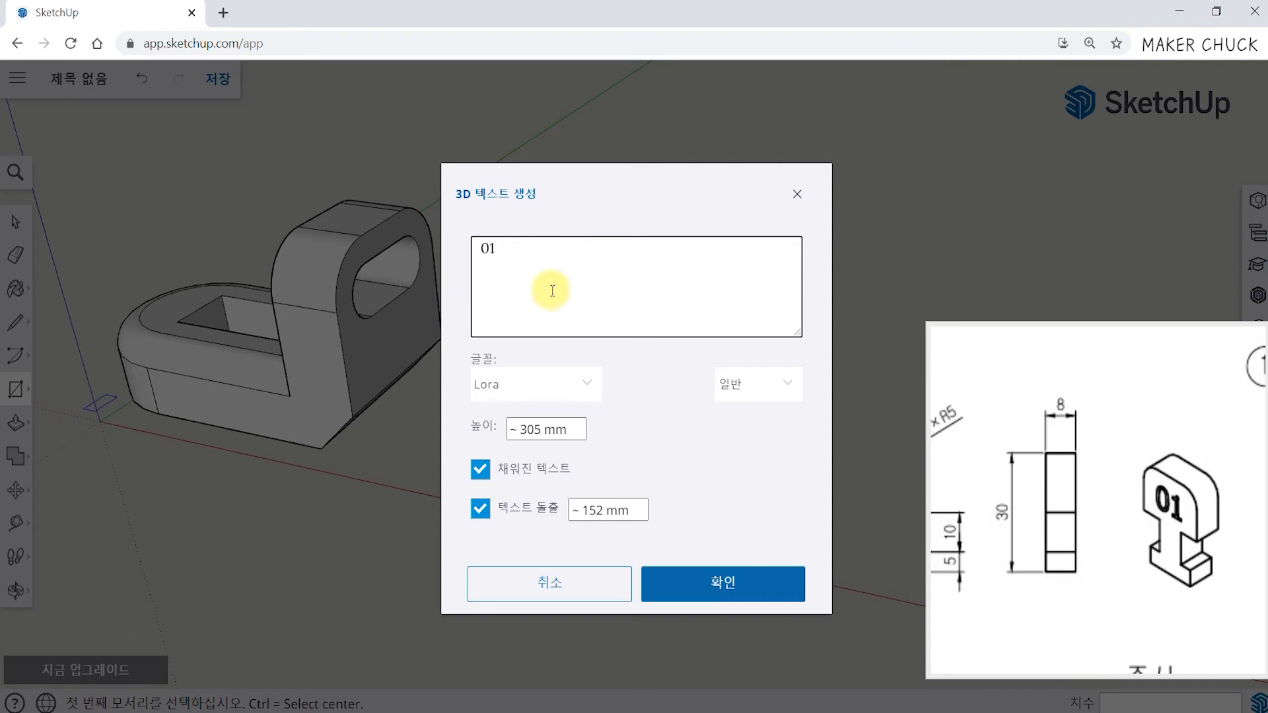
Set the "01" text to Oswald, 10 mm high with extrusion off, and place it on the front face of part 2's head
left_click(503, 394)
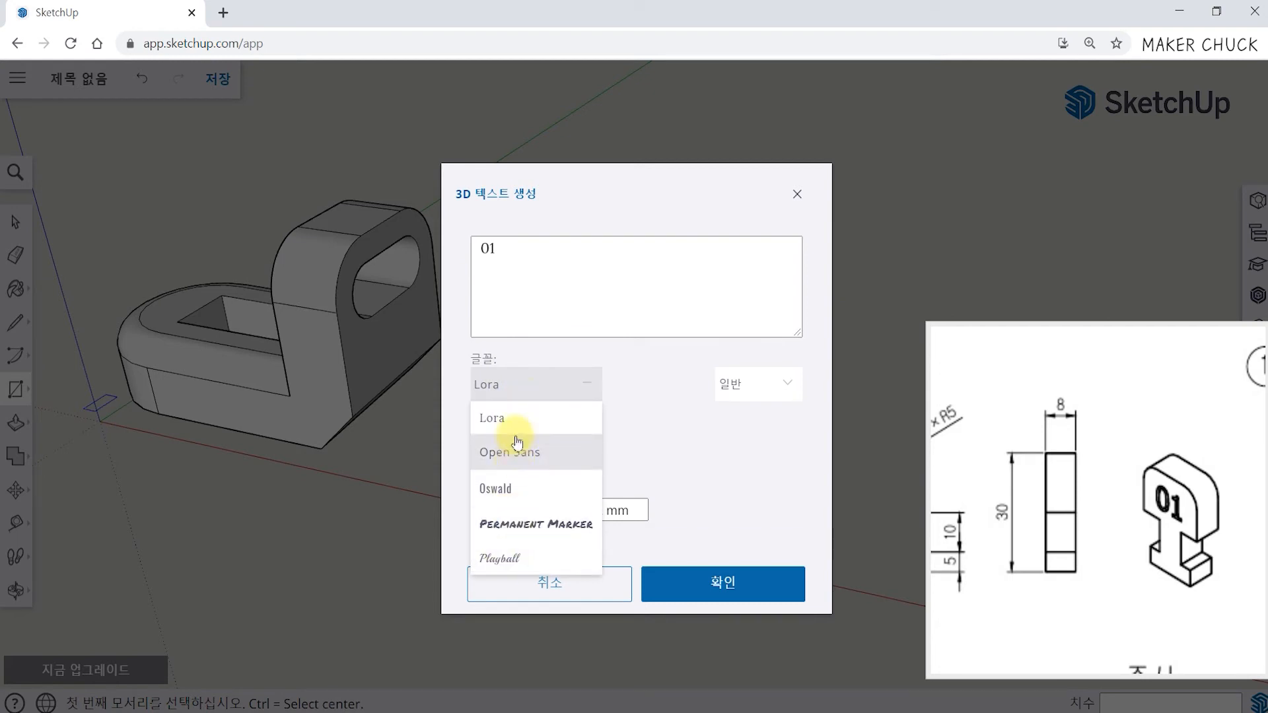
left_click(519, 498)
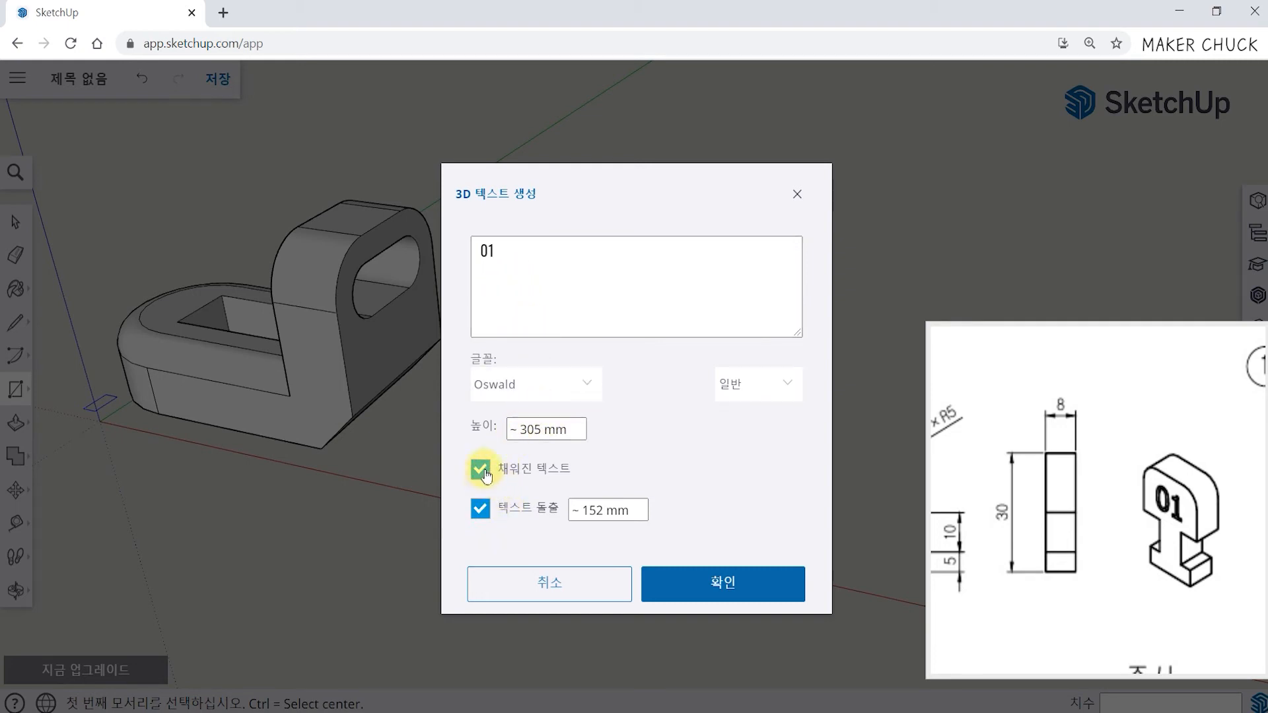
left_click(480, 509)
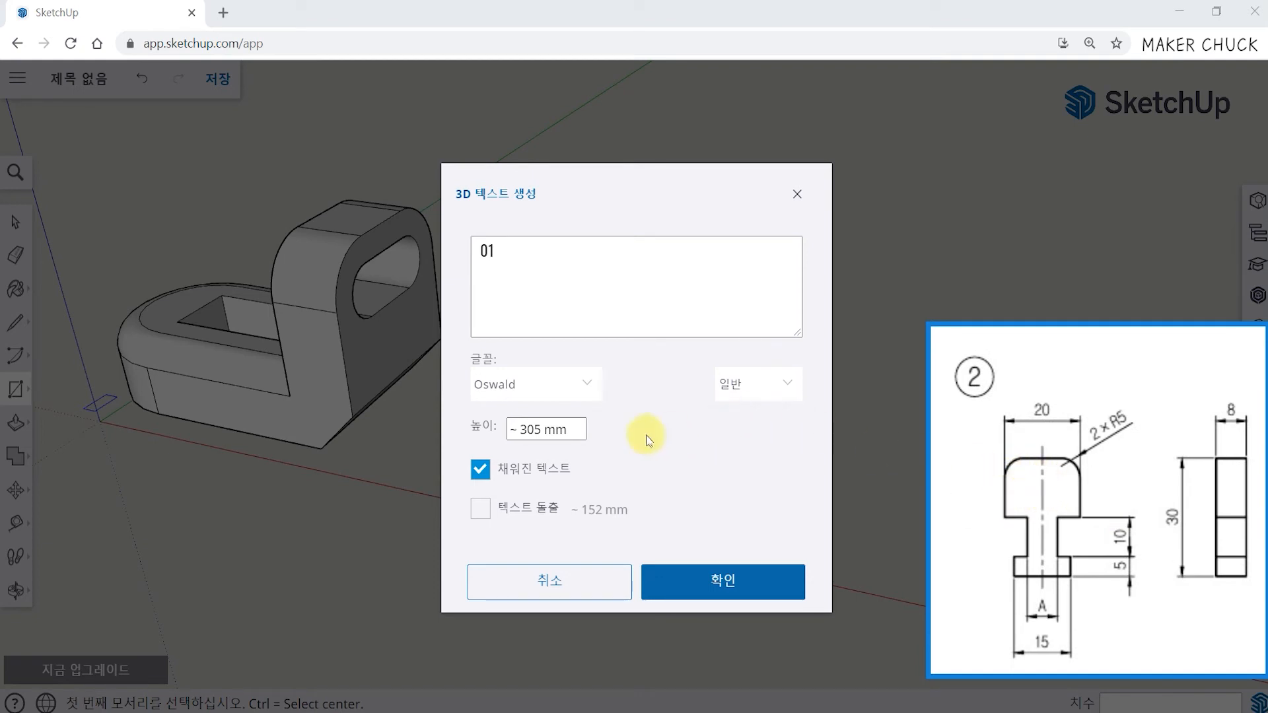
left_click_drag(569, 430, 477, 430)
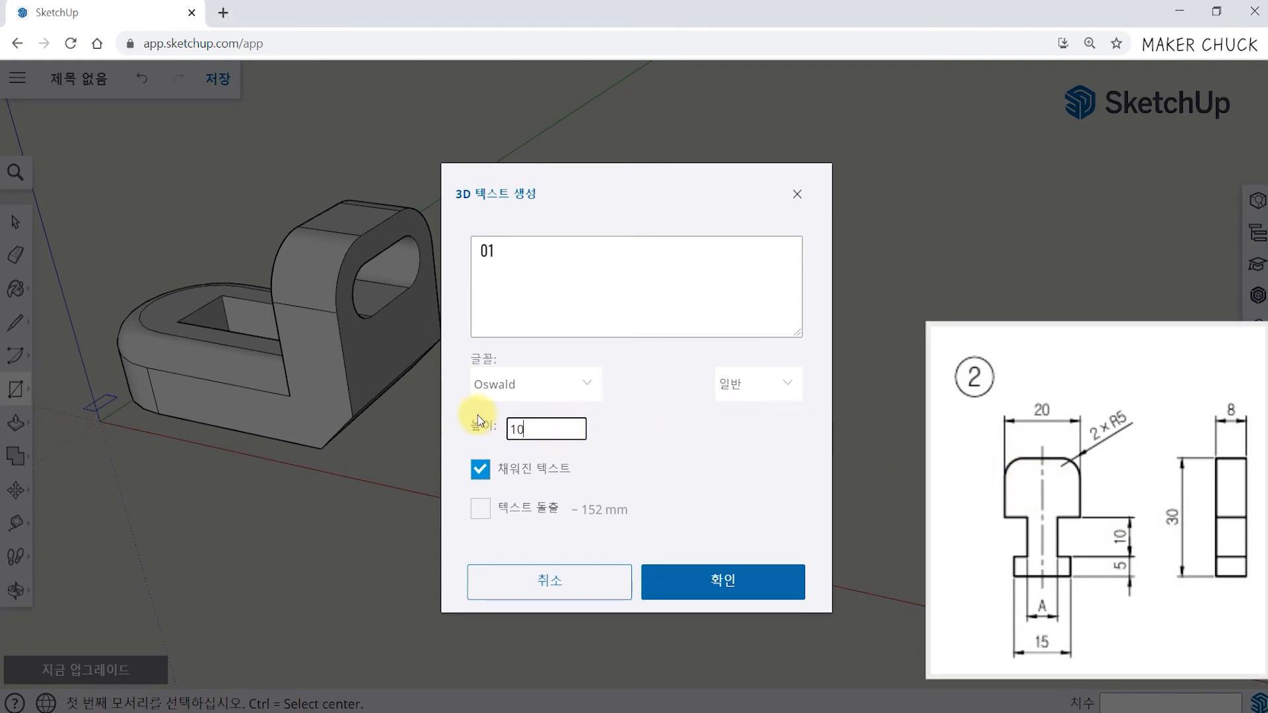
left_click(696, 578)
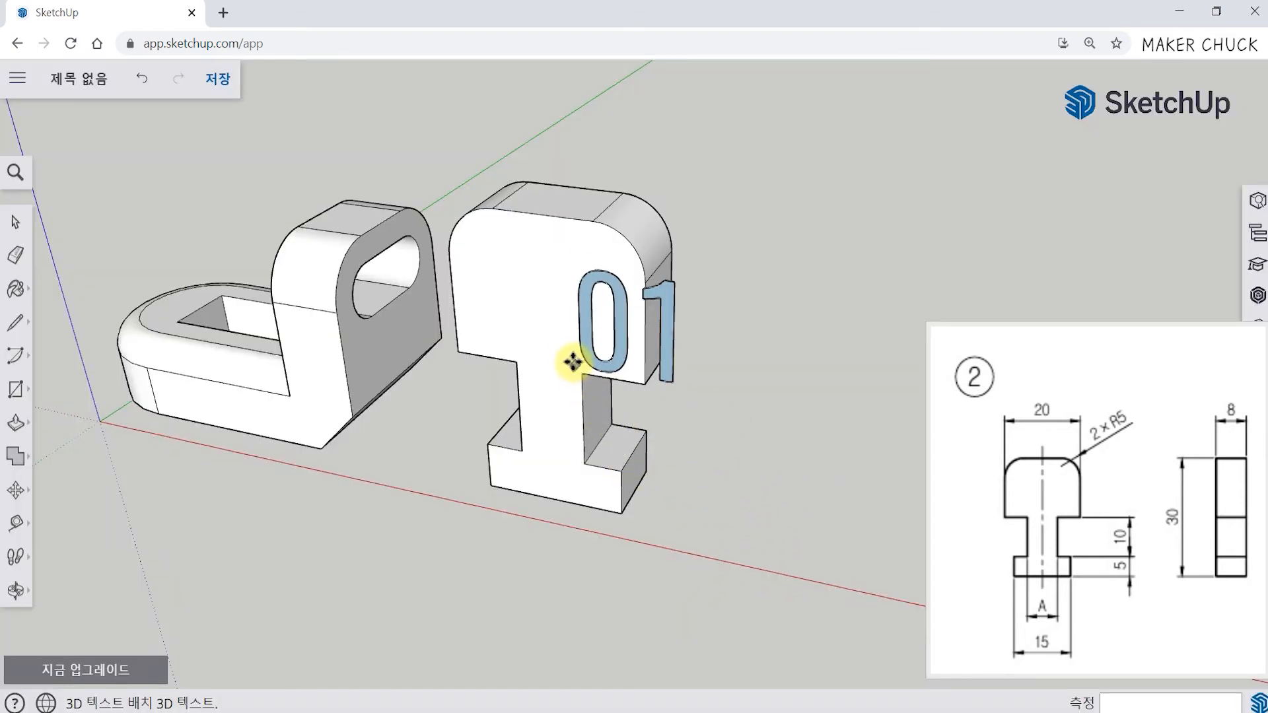
left_click(494, 334)
Compare the marking with the reference drawing's isometric view and try to reposition the "01" text within the head's front face
scroll(535, 241, "up", 6)
middle_click_drag(567, 249, 588, 278)
scroll(587, 281, "down", 2)
scroll(588, 281, "down", 3)
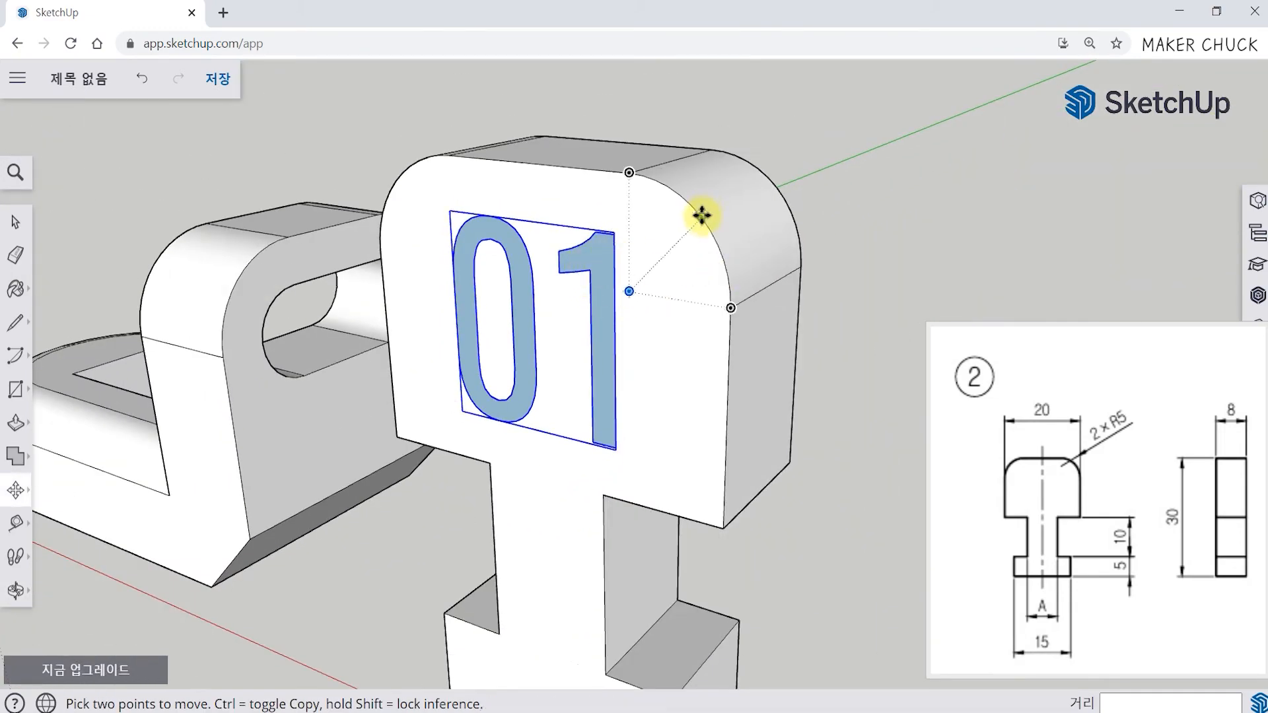
mouse_move(1240, 500)
left_mouse_down()
mouse_move(1086, 480)
mouse_move(1075, 504)
left_mouse_up()
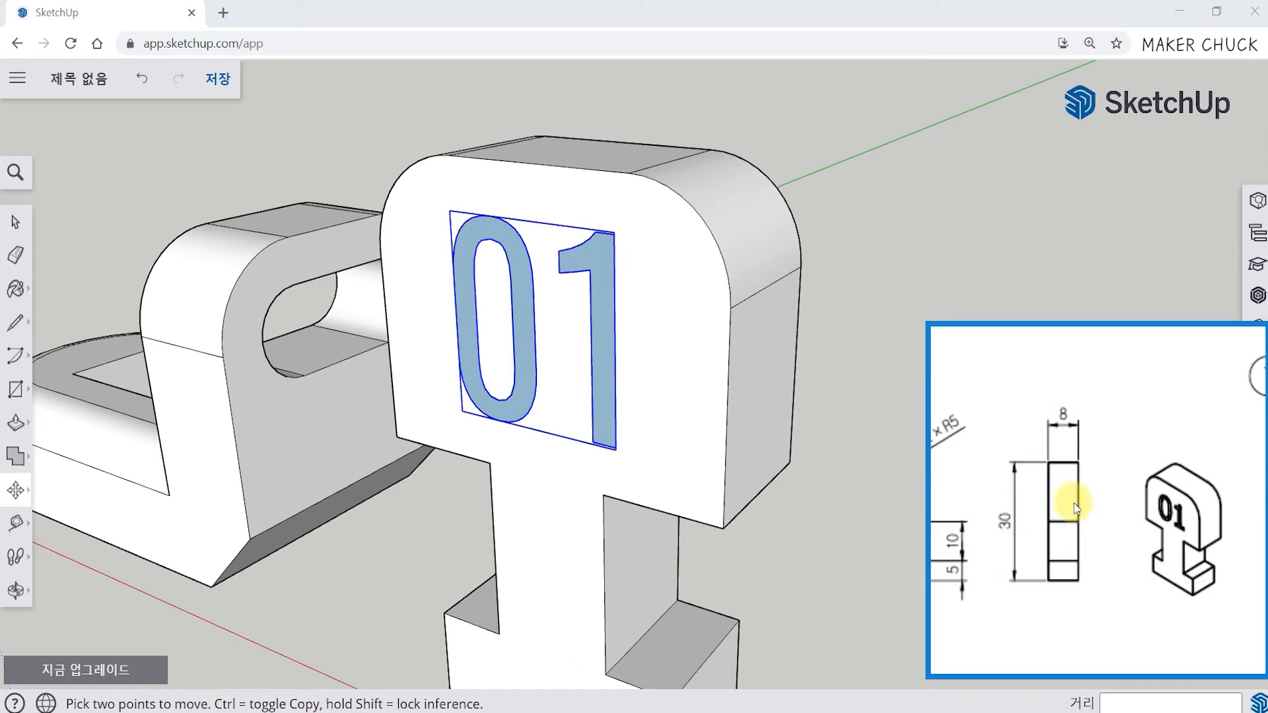
middle_click_drag(767, 396, 716, 405)
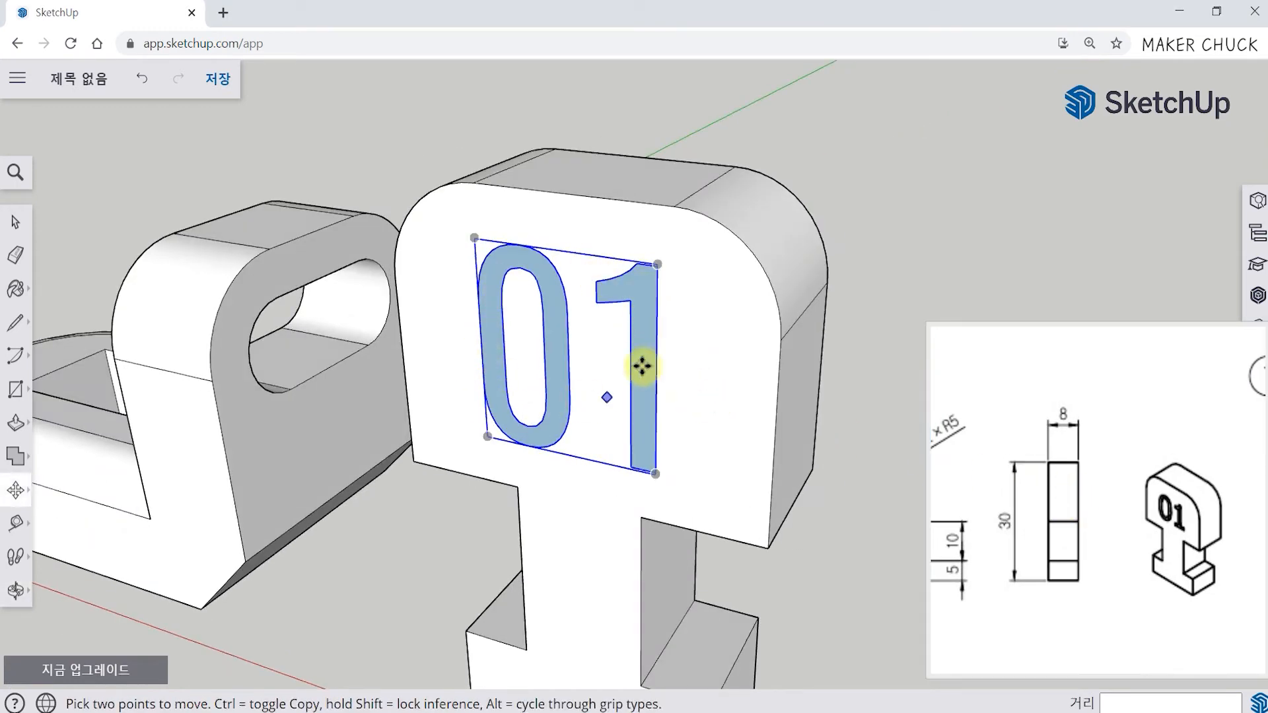
middle_click_drag(487, 362, 187, 362)
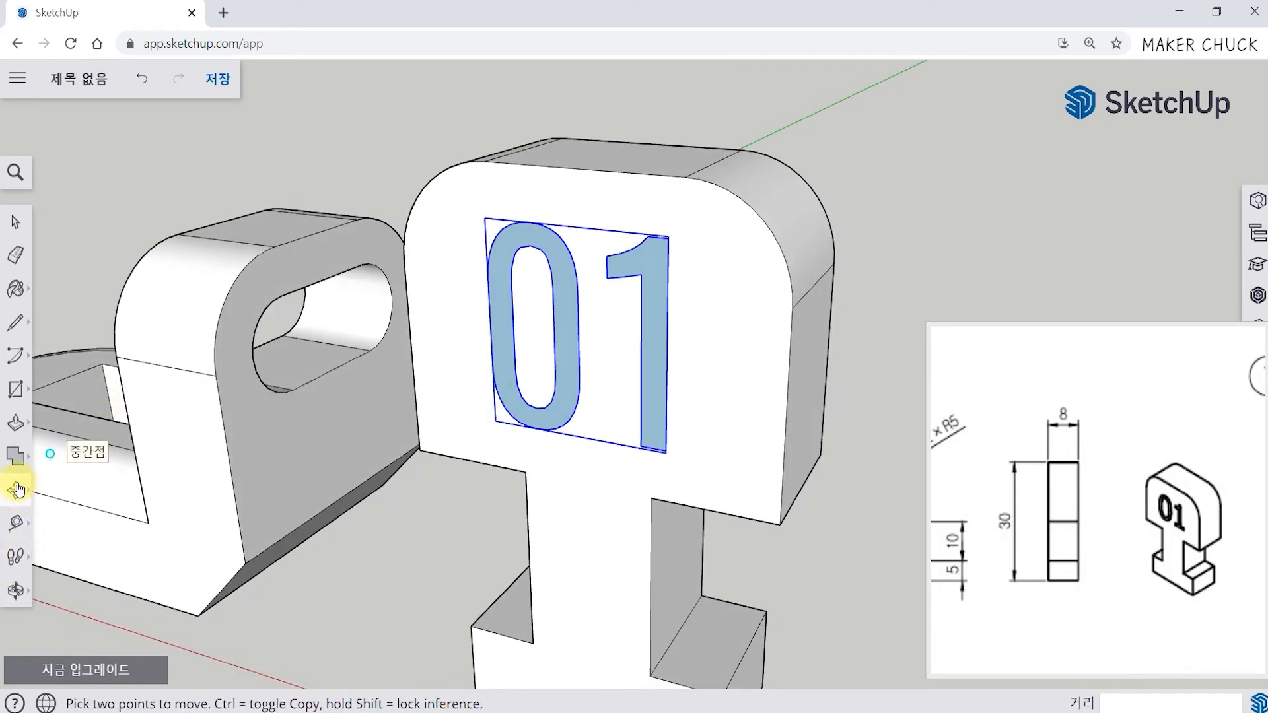
left_click(572, 353)
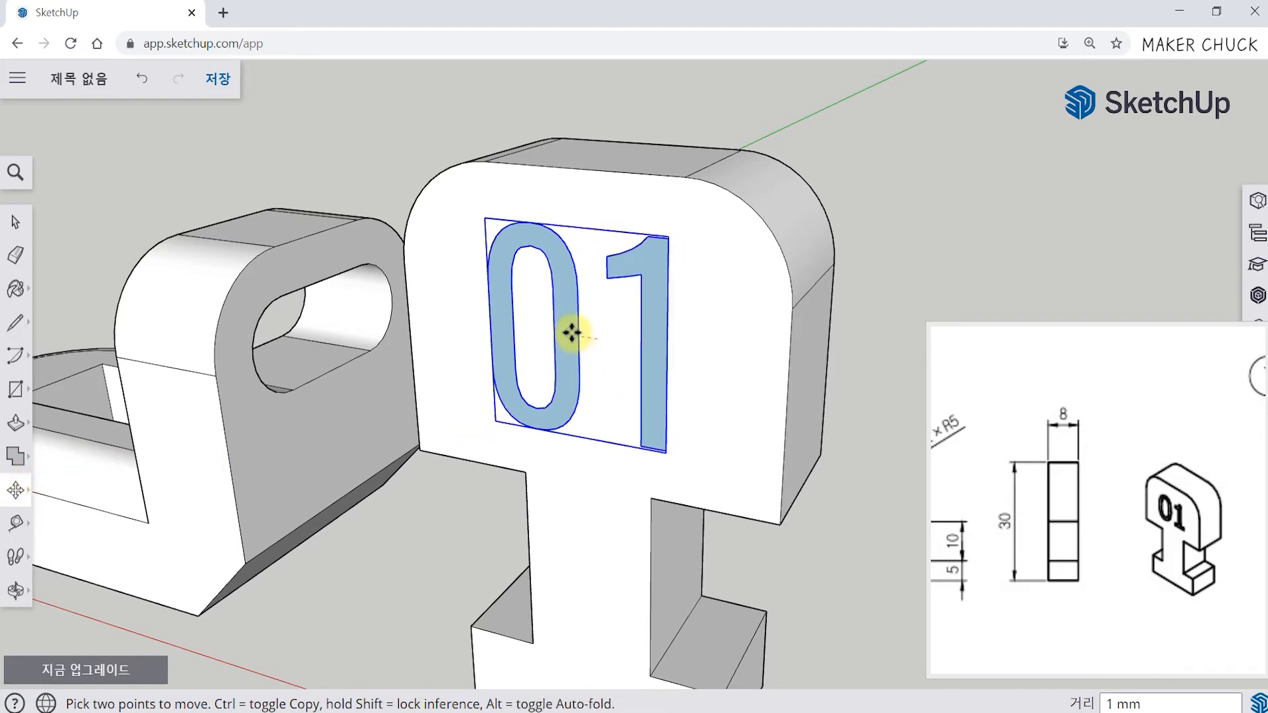
left_click(574, 330)
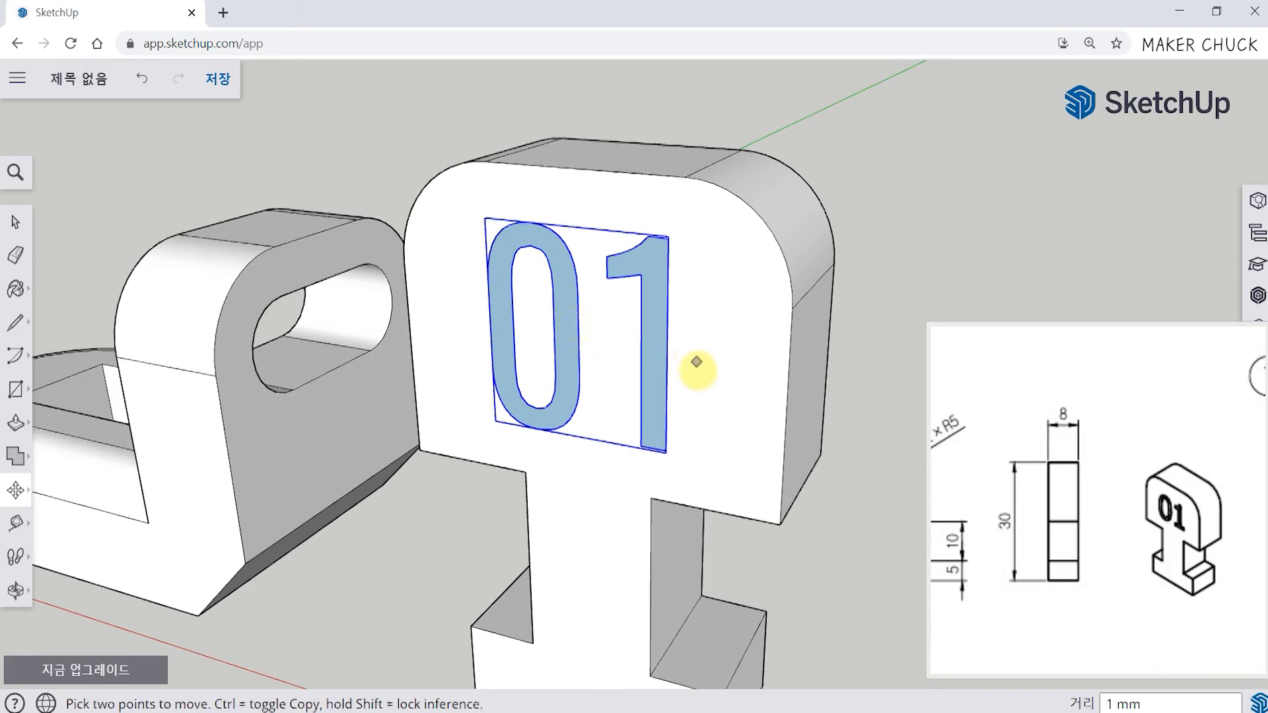
middle_click_drag(697, 362, 685, 405)
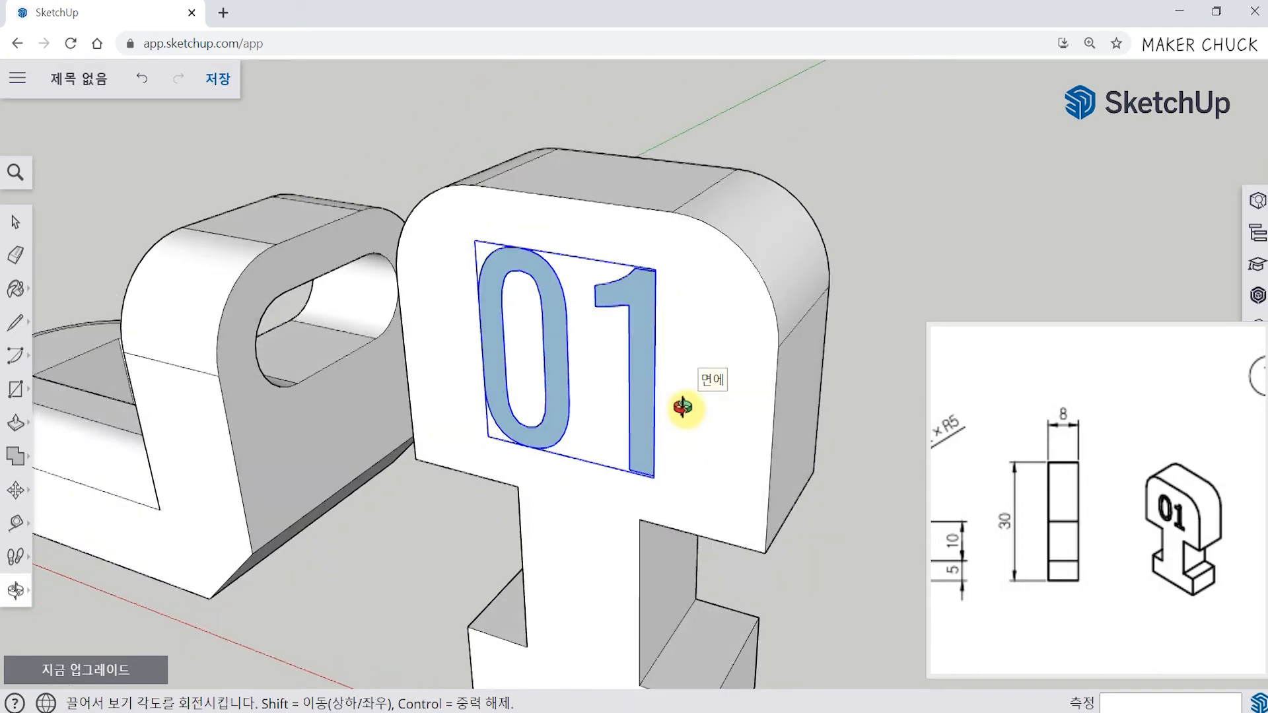
Explode the "01" text on the head and select the face of the 0
right_click(545, 296)
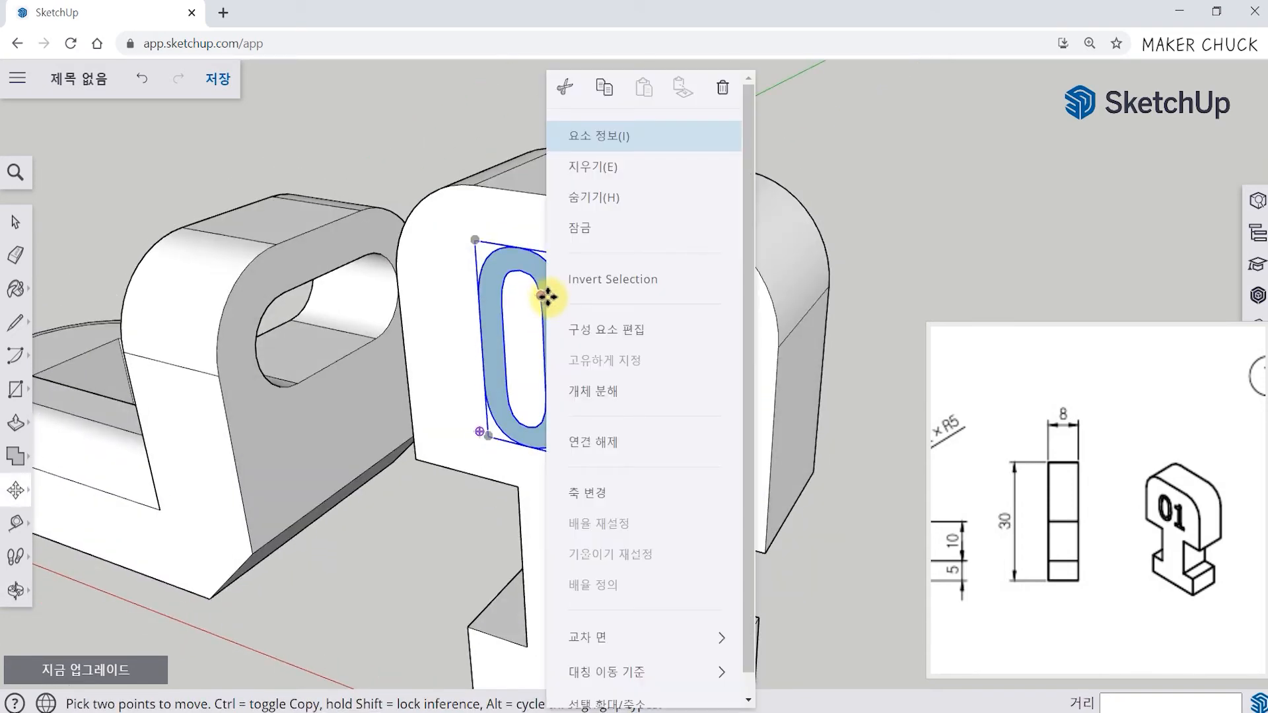
left_click(625, 397)
middle_click_drag(458, 495, 722, 527)
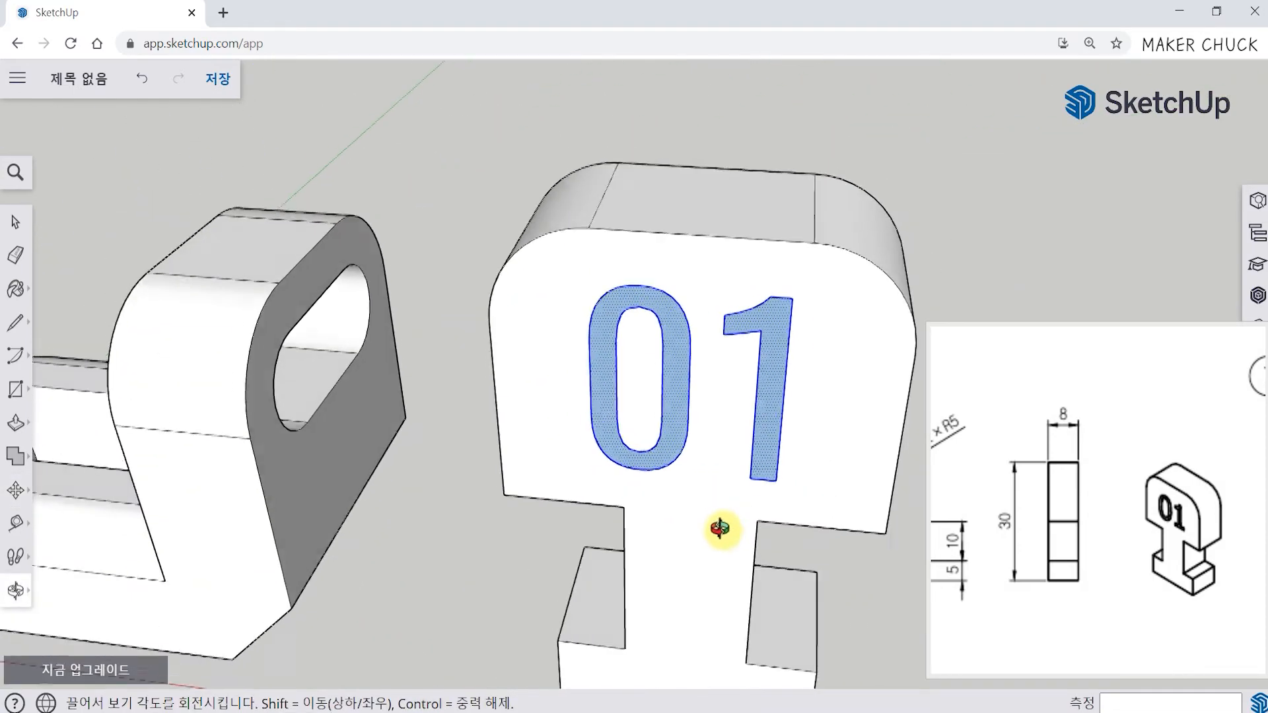
left_click(18, 227)
scroll(663, 364, "up", 5)
middle_click_drag(664, 351, 502, 423)
left_click(728, 351)
scroll(747, 349, "up", 5)
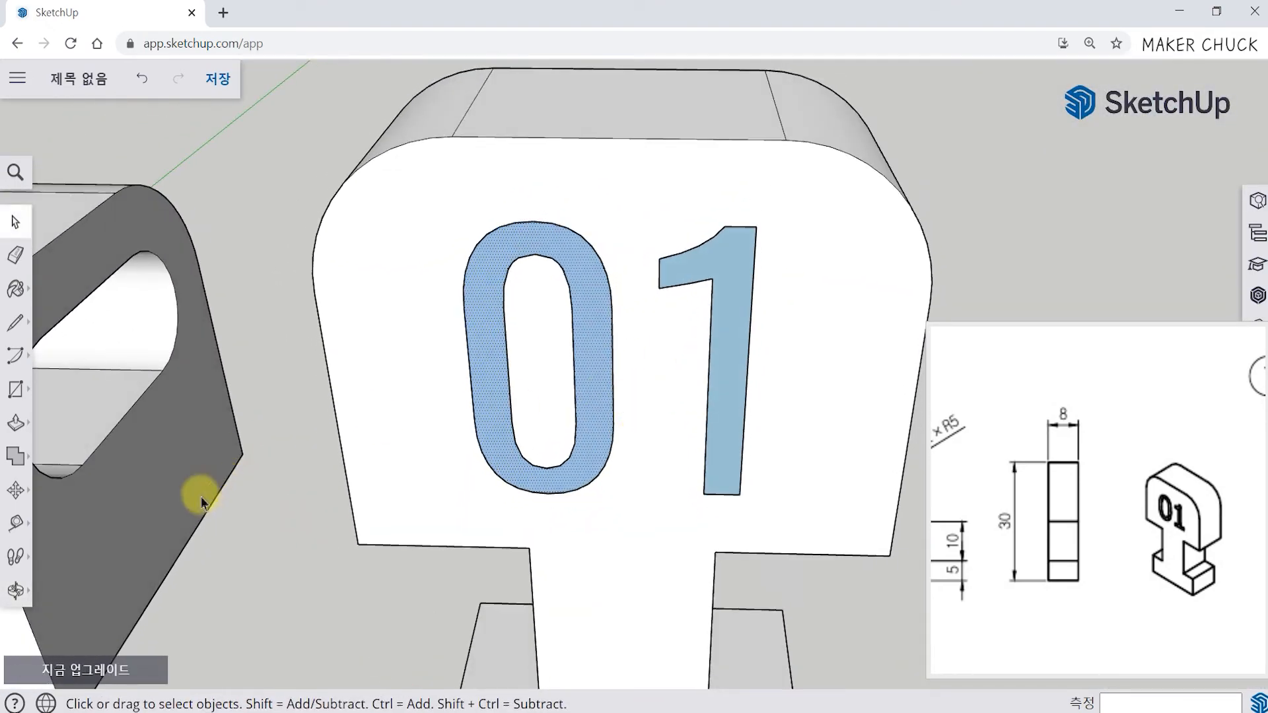
Undo the explode and the placement of the Oswald "01" text
left_click(141, 77)
middle_click_drag(245, 173, 204, 220)
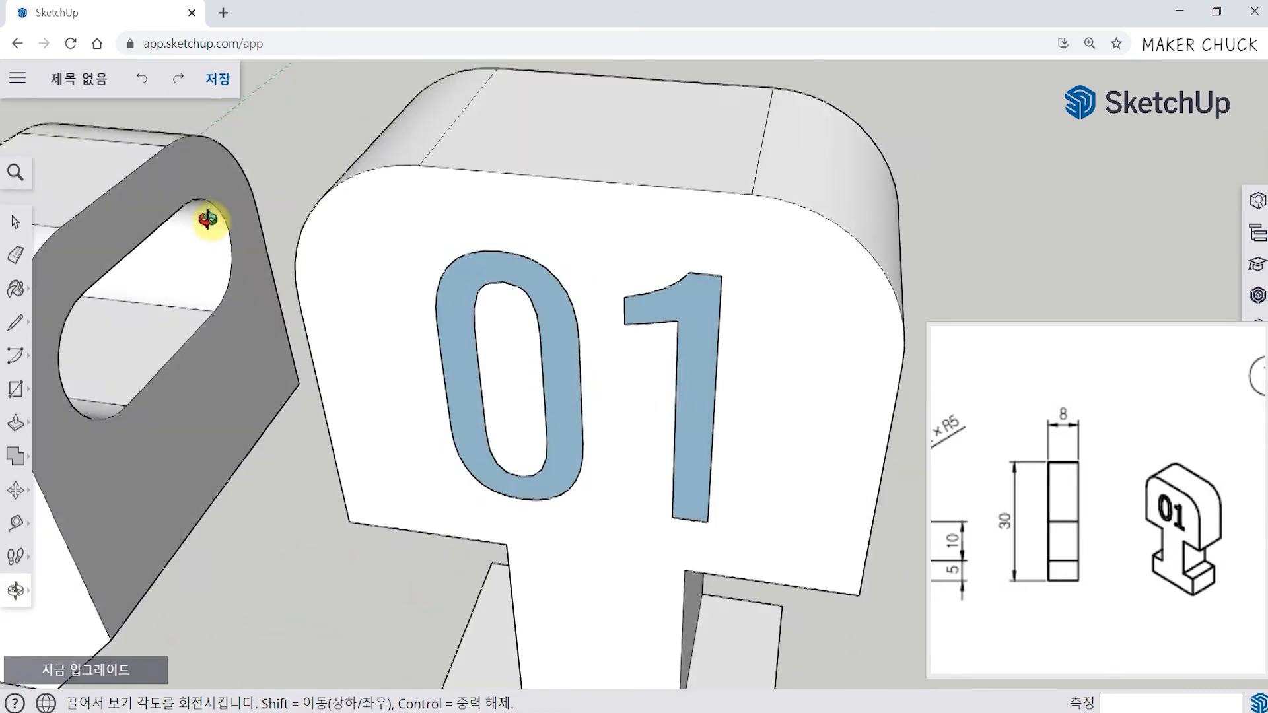
left_click(144, 79)
Create a filled, non-extruded 3D text "01" in Lora, 10 mm high
left_click(15, 389)
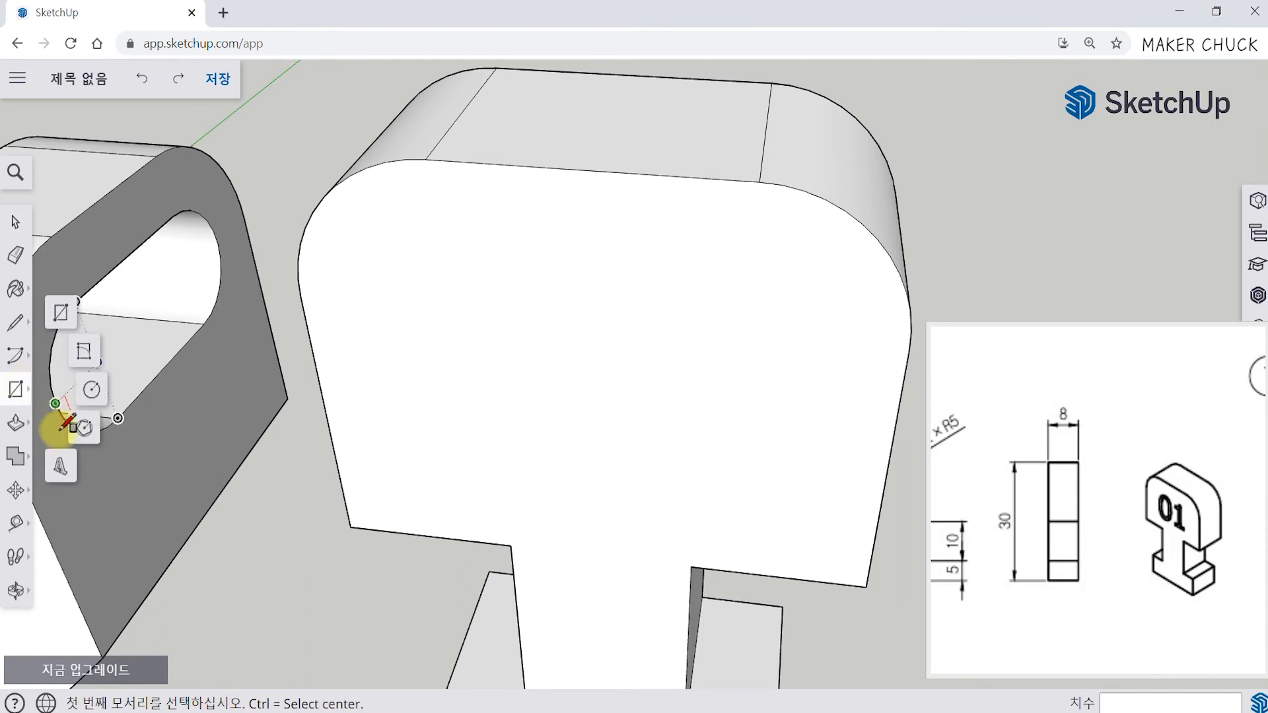
left_click(58, 467)
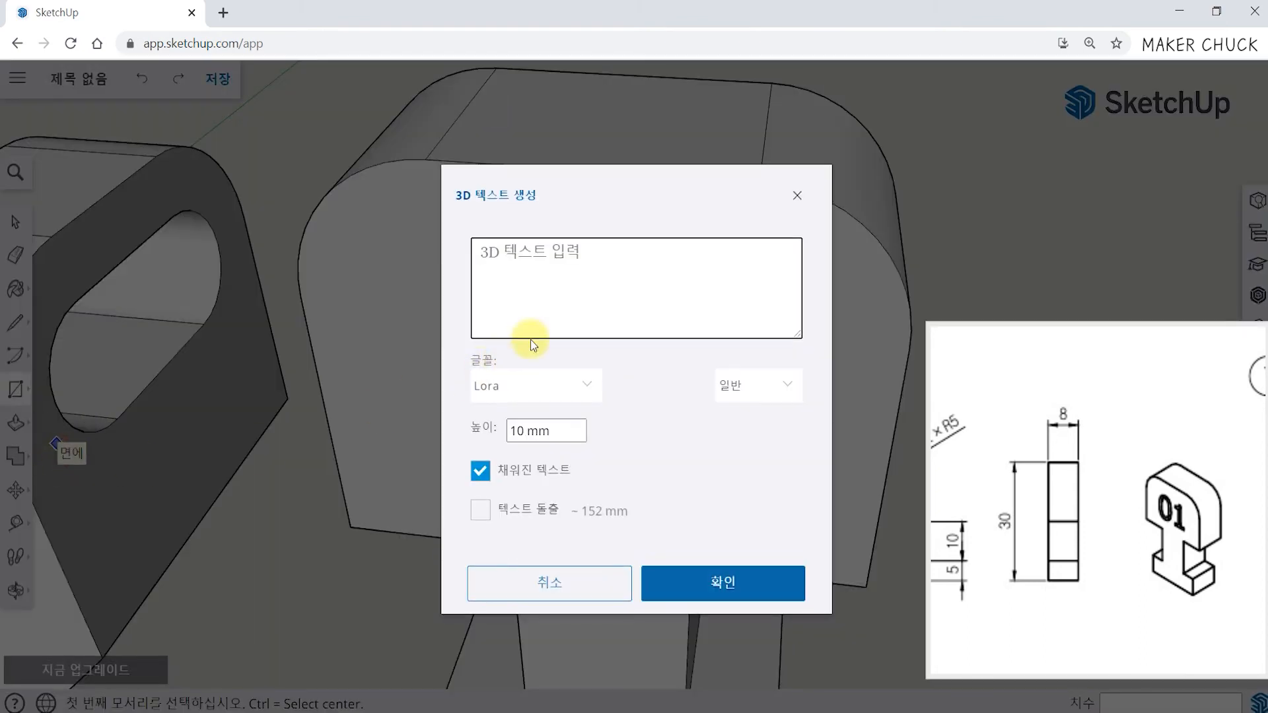
type("01")
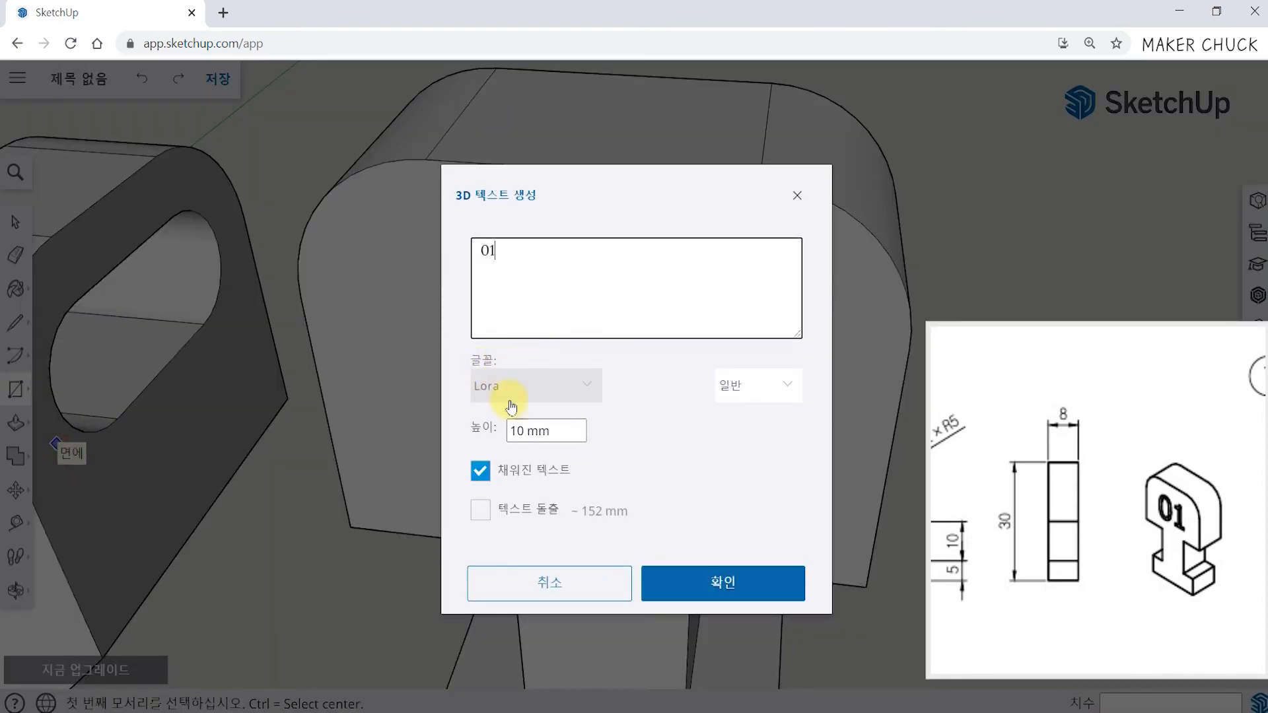
left_click(710, 586)
Place the text upright at the side of part 2's head and move it 4 mm away along the red axis
scroll(674, 581, "down", 5)
middle_click_drag(664, 561, 863, 497)
middle_click_drag(728, 499, 609, 481)
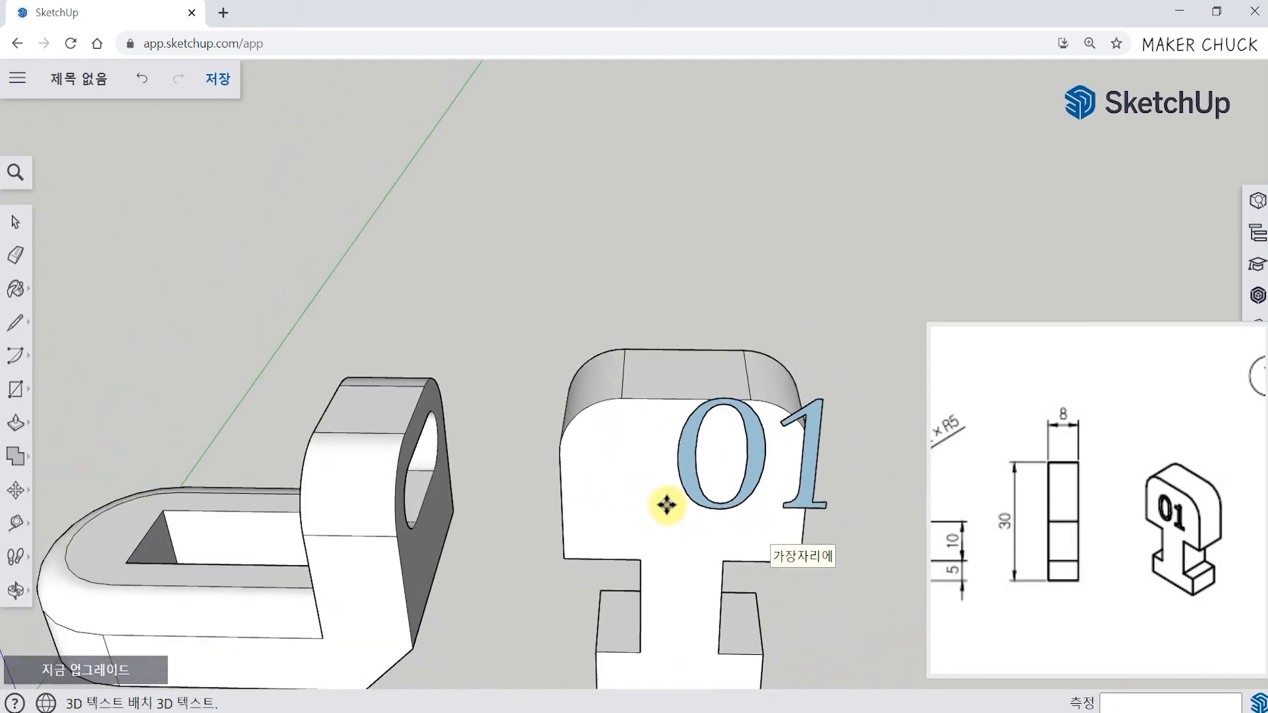
middle_click_drag(765, 543, 626, 257)
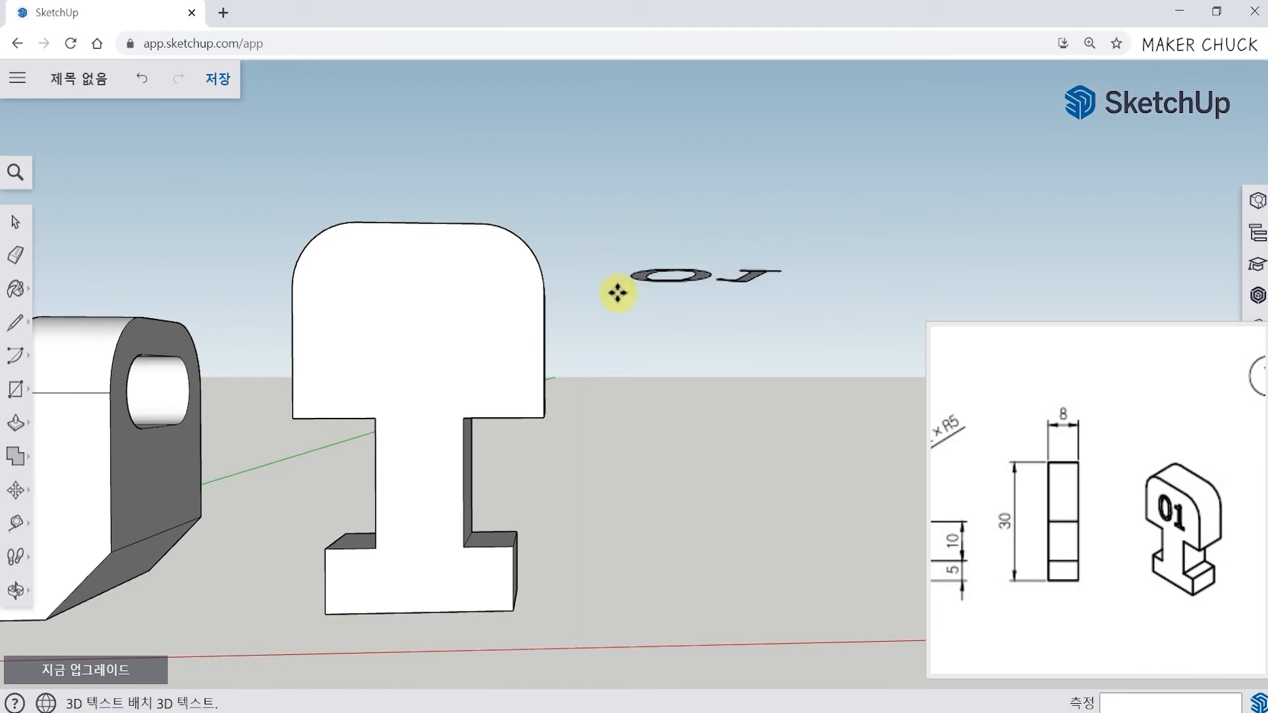
mouse_move(606, 377)
middle_mouse_down()
mouse_move(598, 325)
mouse_move(594, 359)
middle_mouse_up()
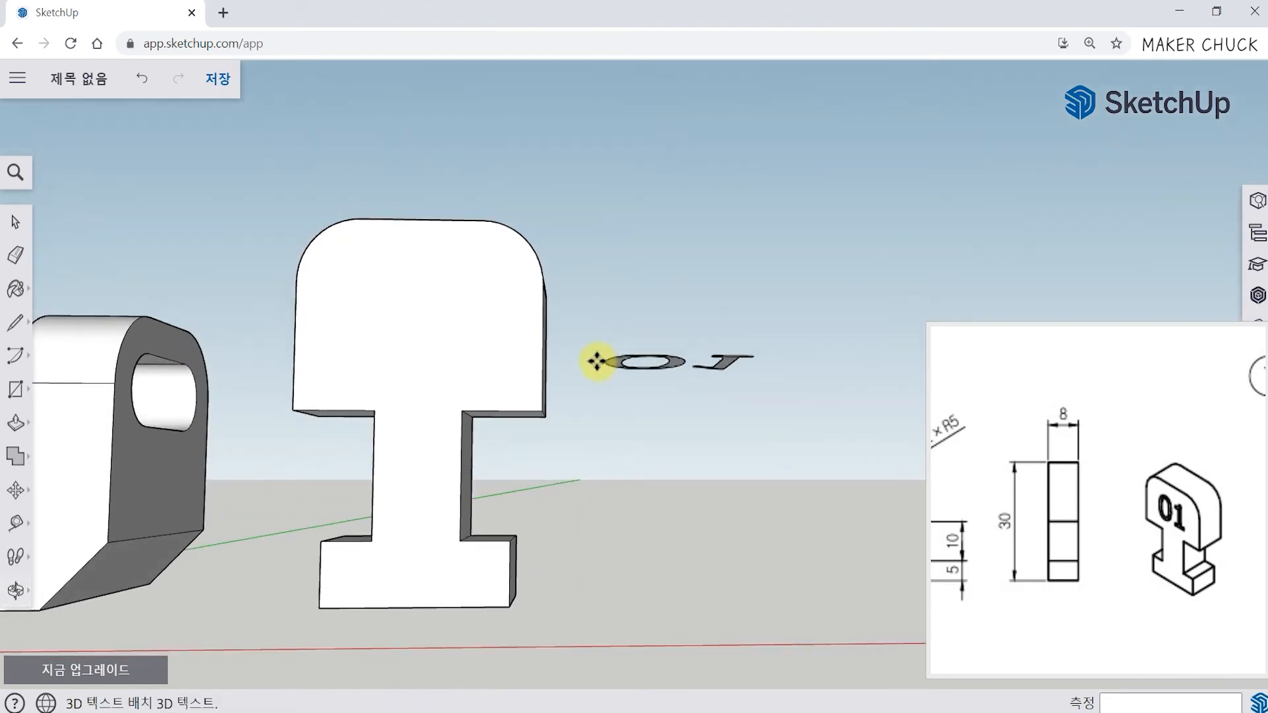
left_click(525, 361)
middle_click_drag(581, 377, 720, 327)
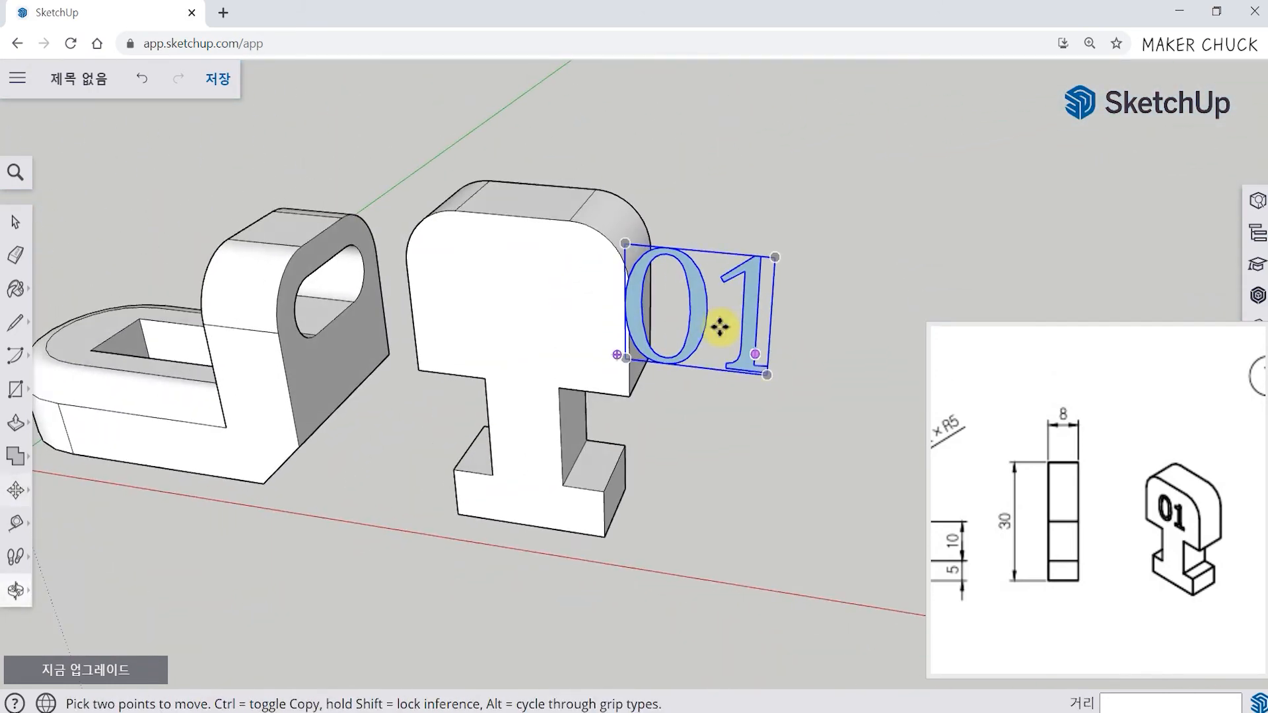
left_click(696, 304)
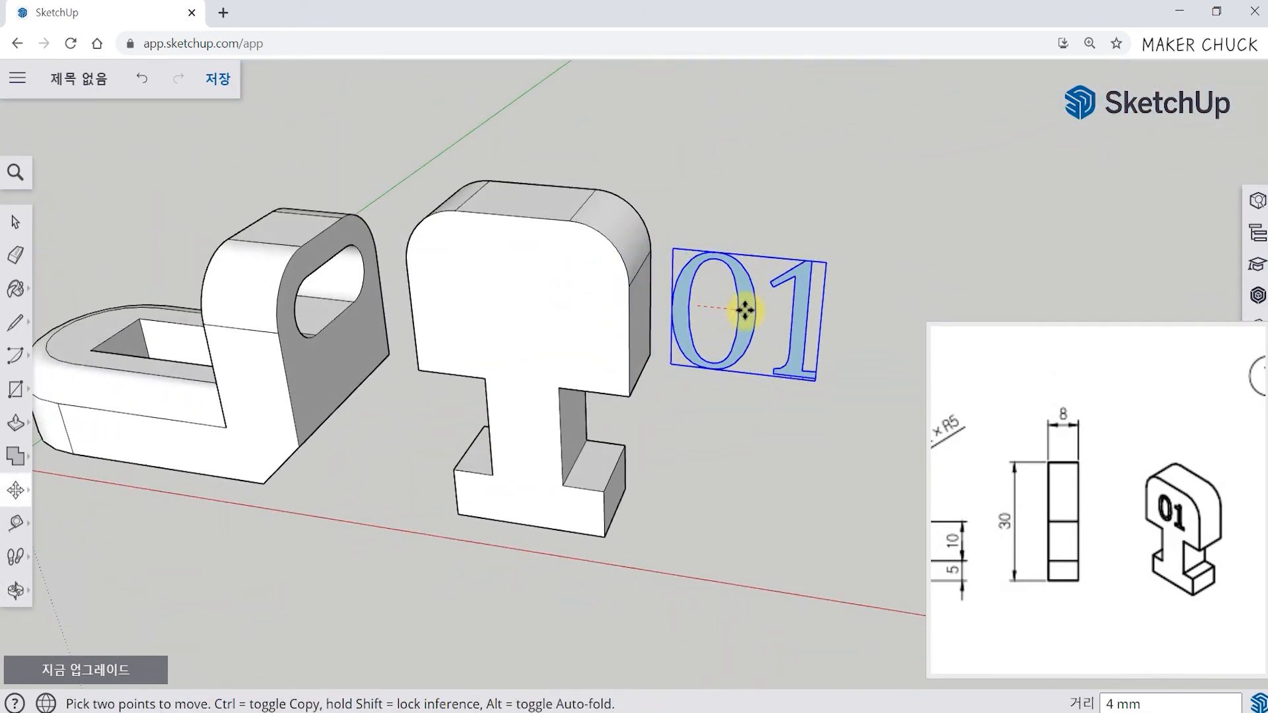
left_click(745, 311)
Explode the "01" text and combine the loose outlines and faces into a group
scroll(685, 428, "up", 6)
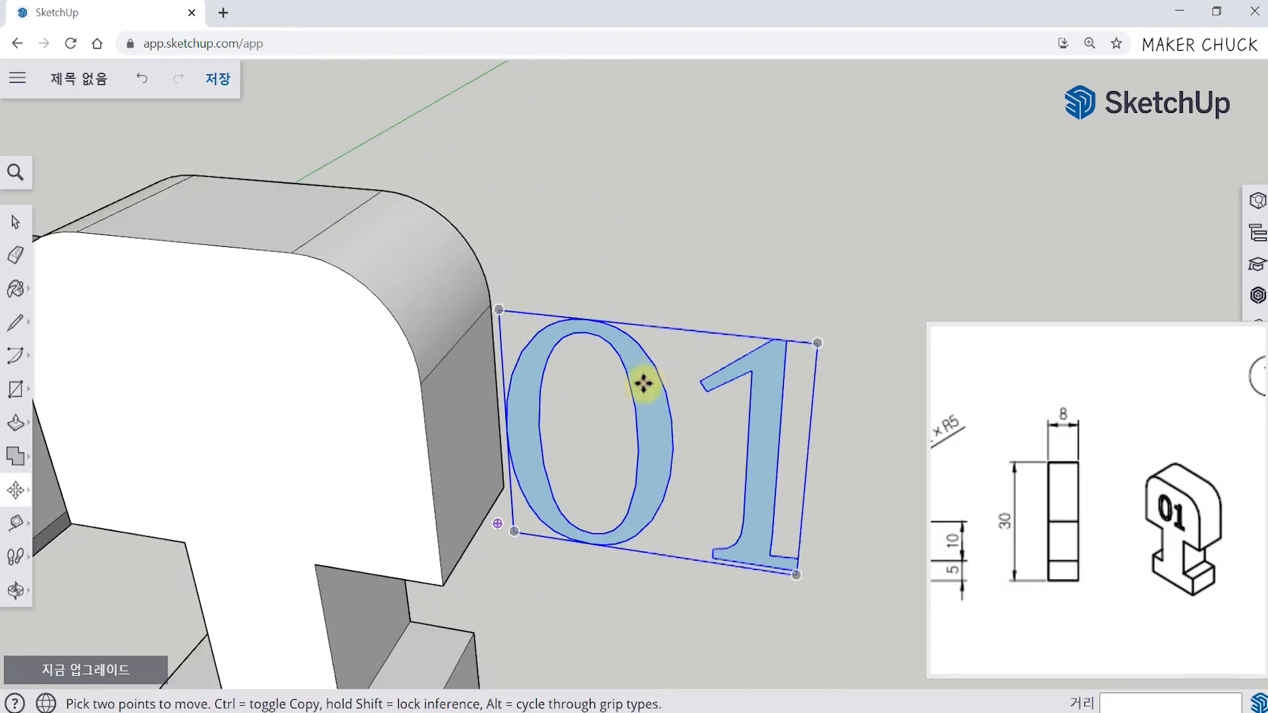
right_click(643, 383)
left_click(688, 390)
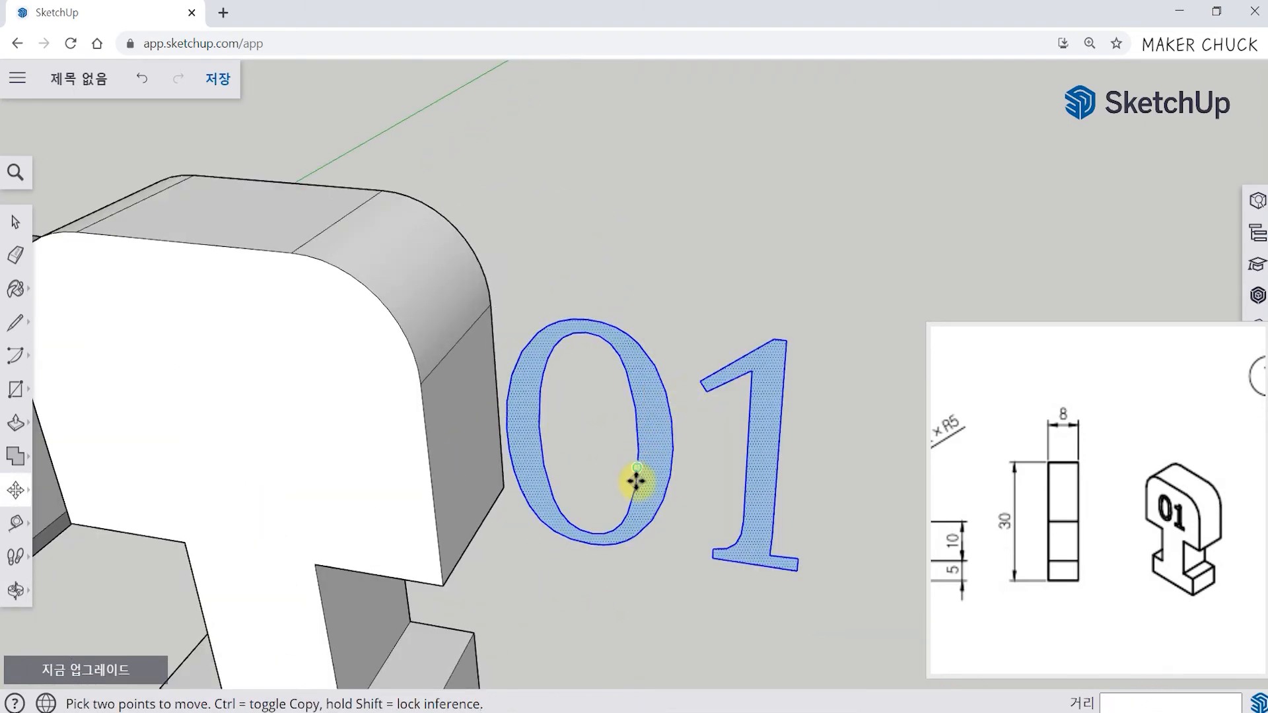
right_click(644, 385)
left_click(661, 455)
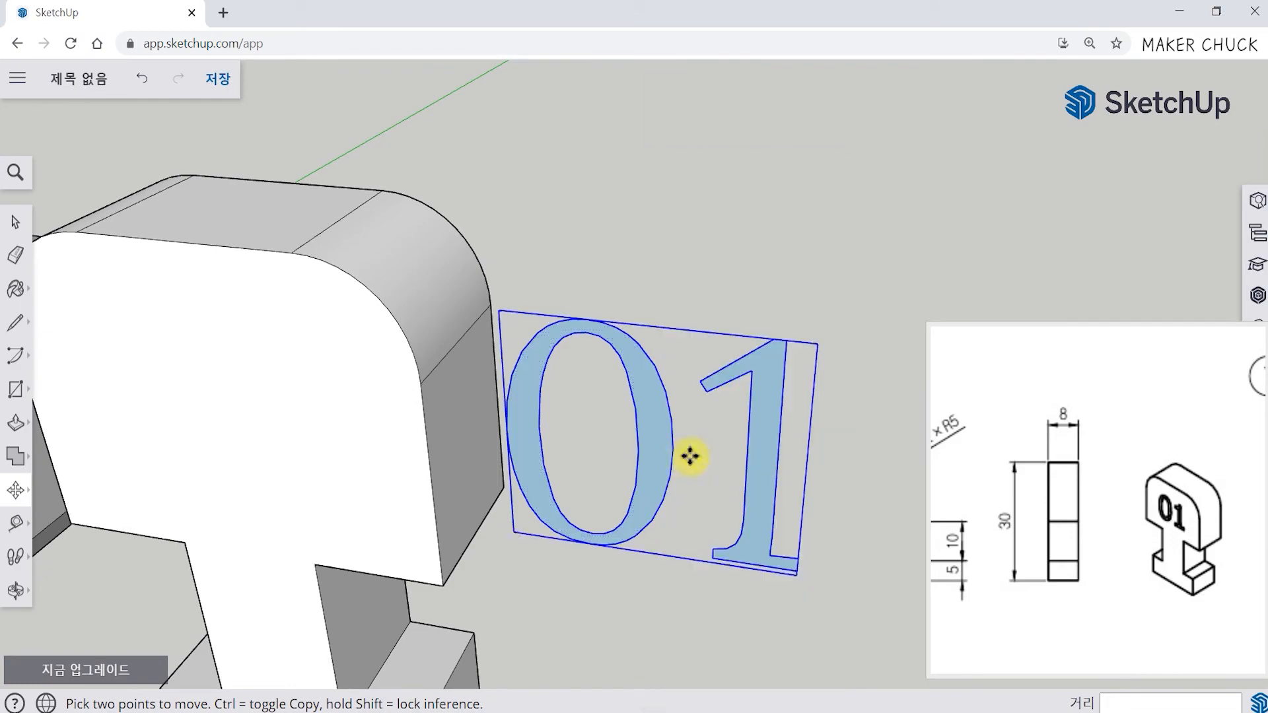
Move the "01" group from beside the part onto the front face of the head
middle_click_drag(688, 350, 773, 368)
scroll(632, 393, "down", 2)
scroll(756, 433, "up", 4)
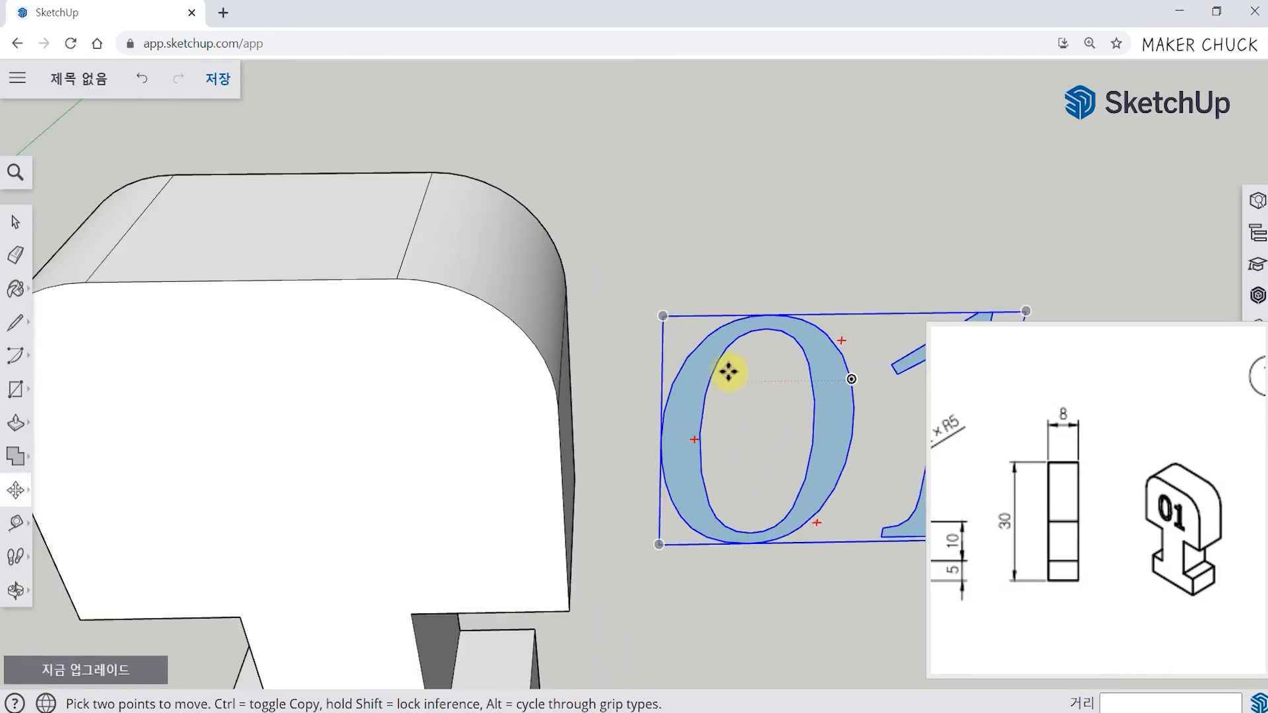
middle_click_drag(674, 363, 719, 395)
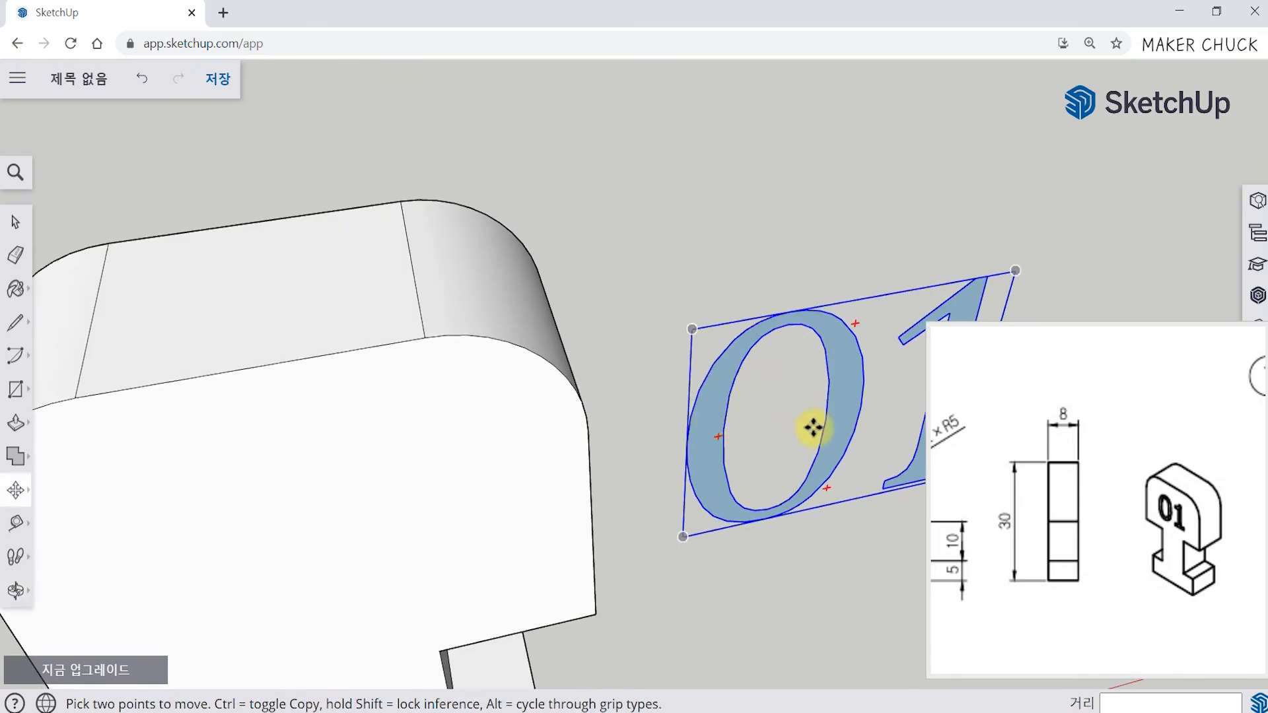
middle_click_drag(566, 458, 773, 308)
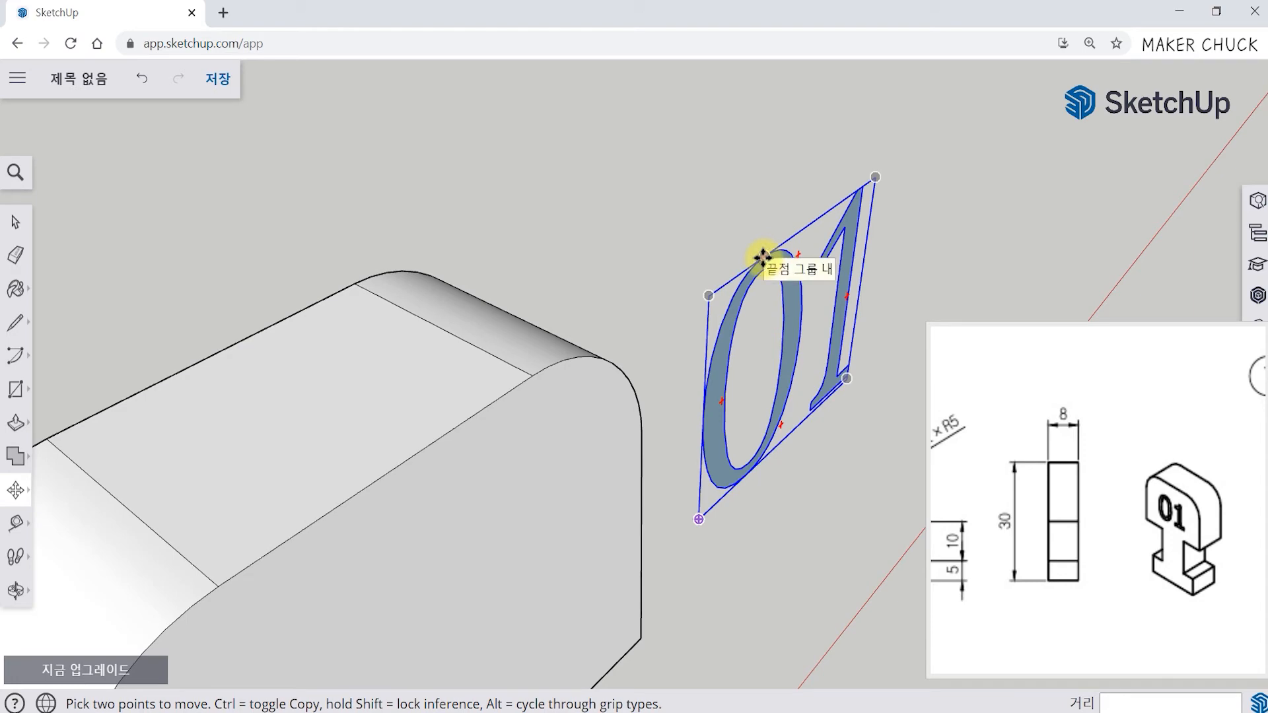
left_click(707, 409)
middle_click_drag(558, 539, 770, 310)
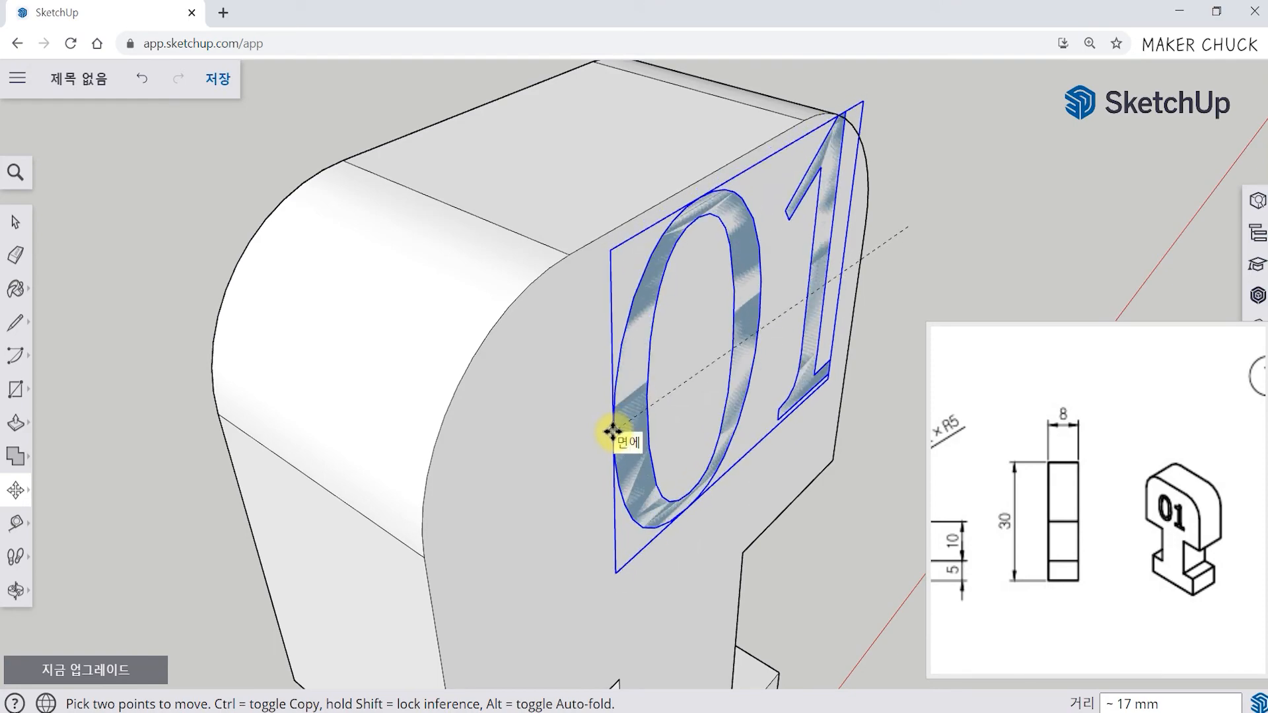
left_click(586, 357)
Shift the "01" group within the front face until it sits centrally on the head
middle_click_drag(586, 356, 214, 284)
scroll(593, 417, "up", 3)
scroll(616, 427, "down", 3)
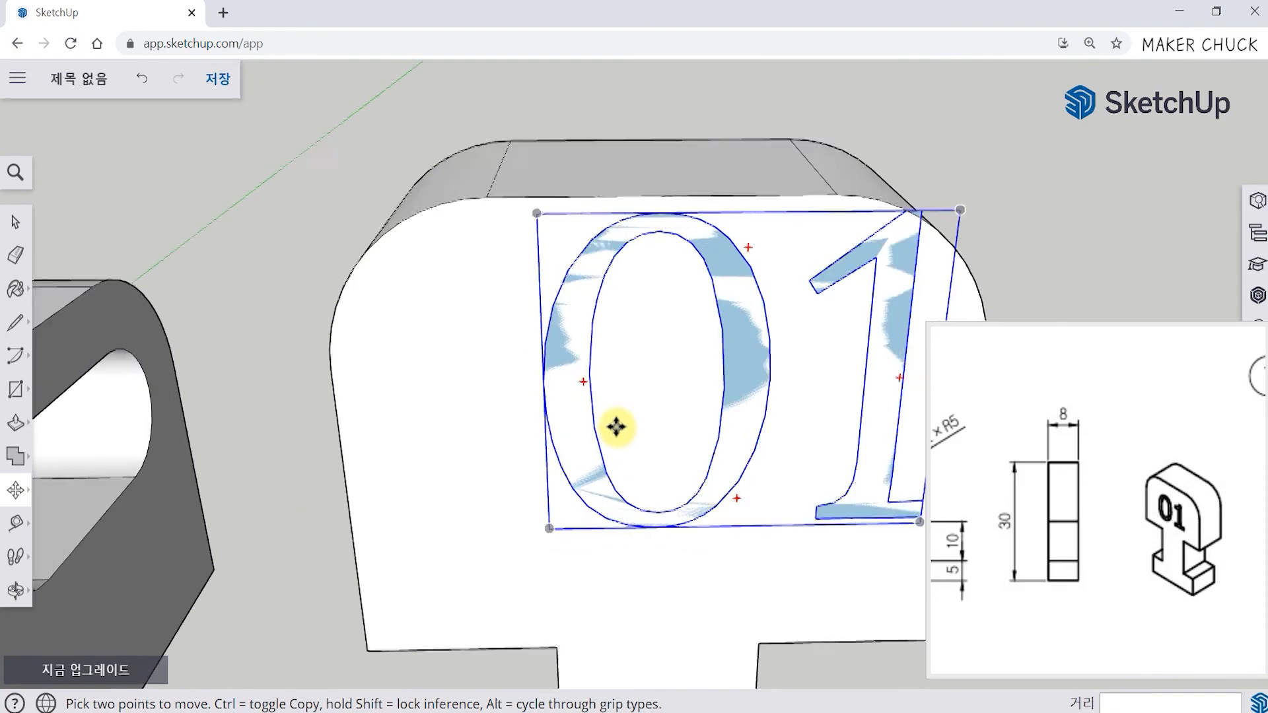
middle_click_drag(617, 427, 716, 334)
left_click(730, 334)
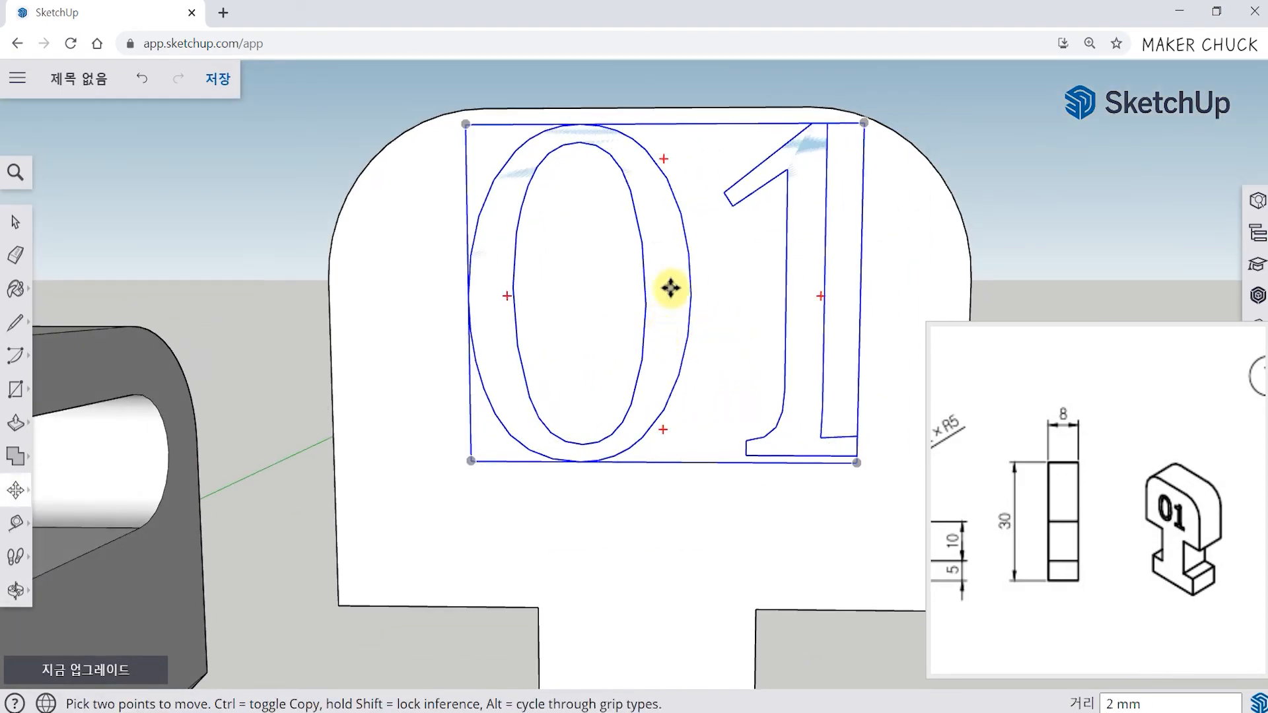
left_click(671, 288)
left_click(665, 346)
middle_click_drag(719, 354, 657, 382)
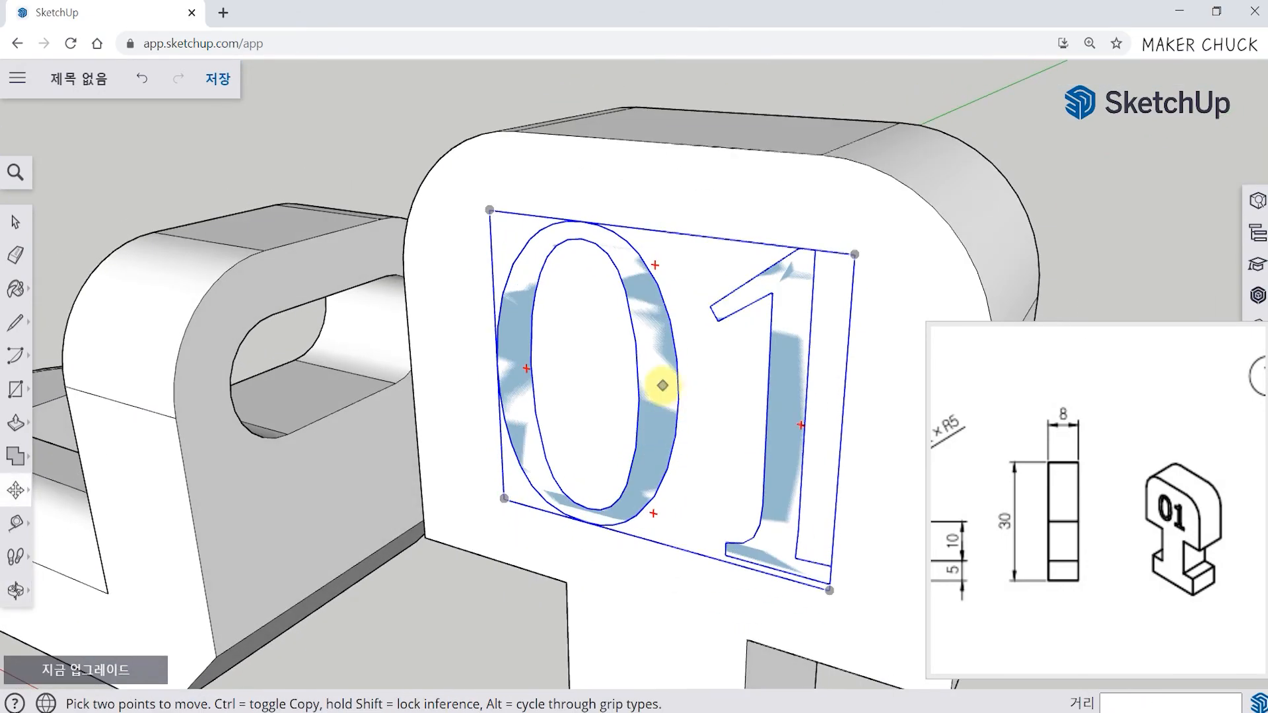
Explode the "01" group so its outlines merge with the head's front face
right_click(656, 382)
left_click(716, 413)
middle_click_drag(628, 518, 696, 392)
middle_click_drag(601, 360, 751, 230)
middle_click_drag(765, 438, 231, 352)
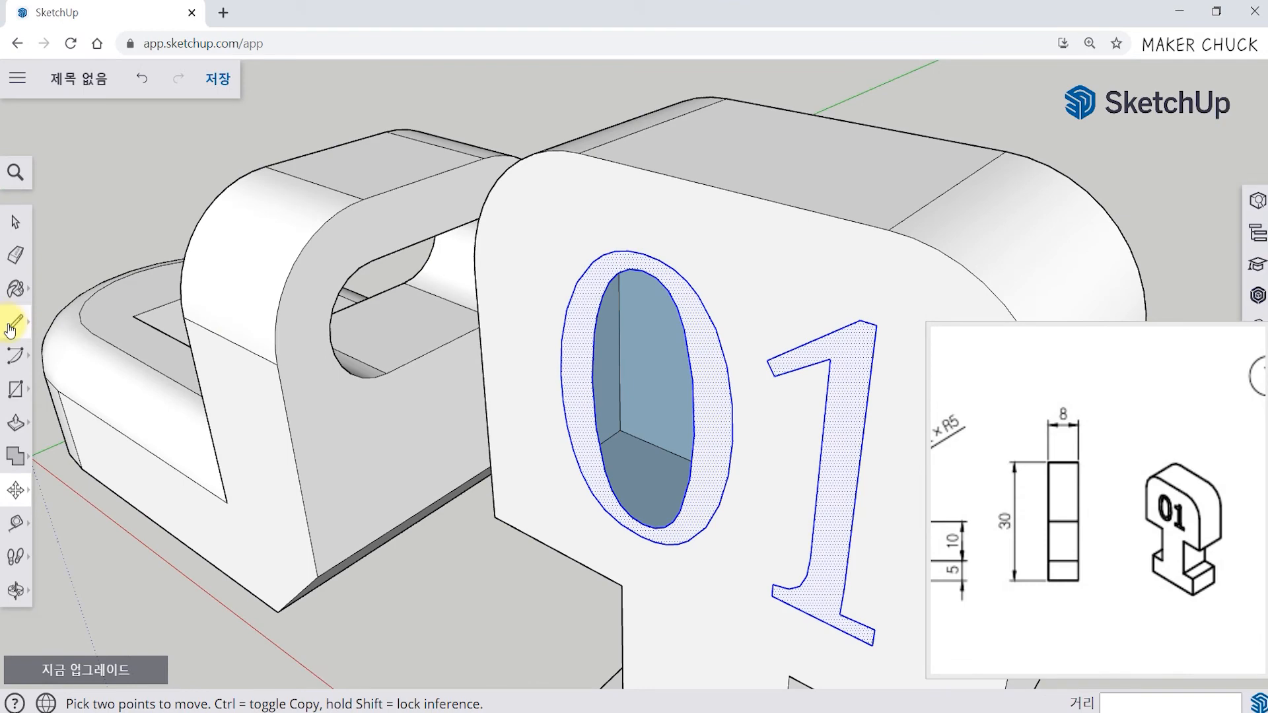
Retrace one segment of the 0's inner outline with the Line tool to restore the missing face inside the digit
left_click(13, 325)
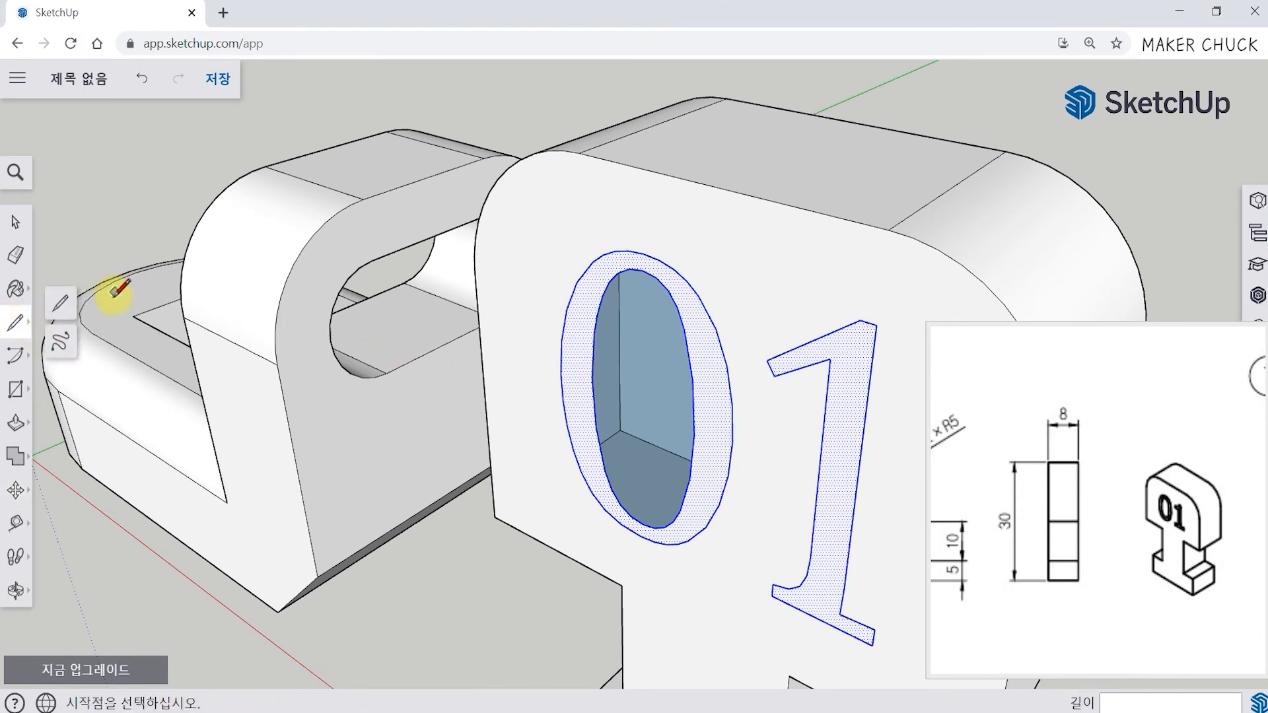
left_click(59, 306)
scroll(765, 346, "up", 4)
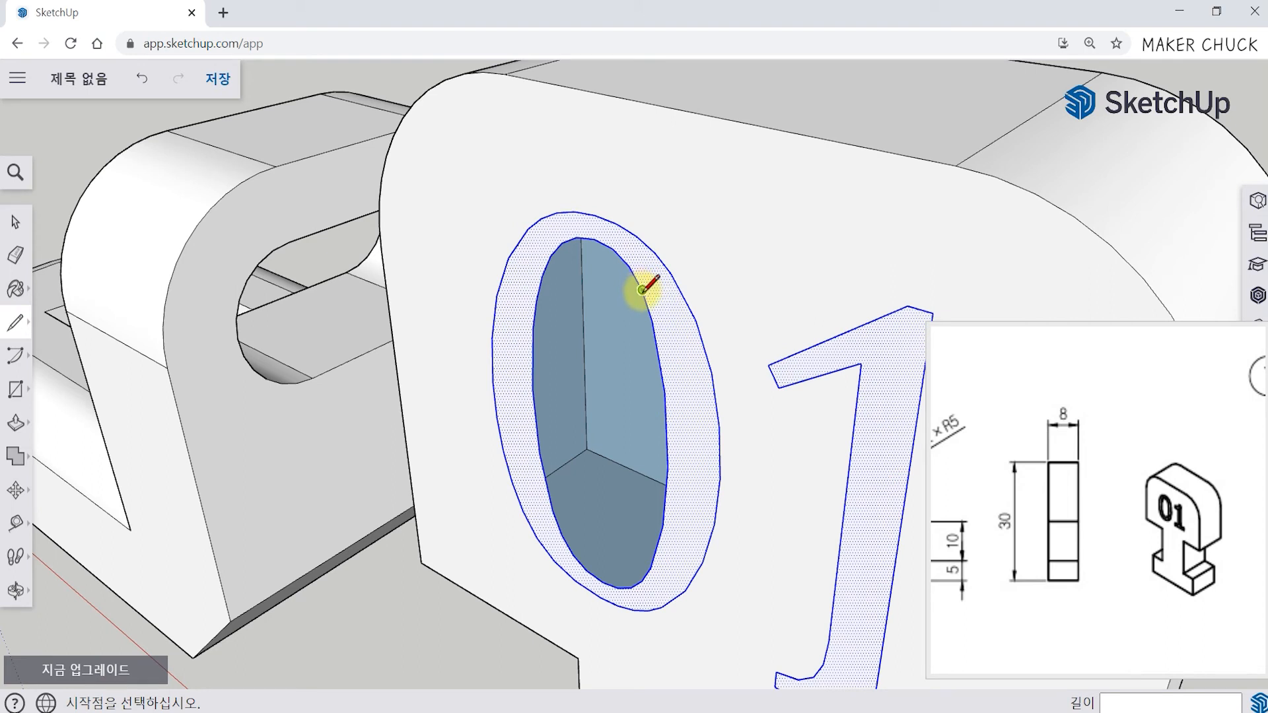
left_click(642, 290)
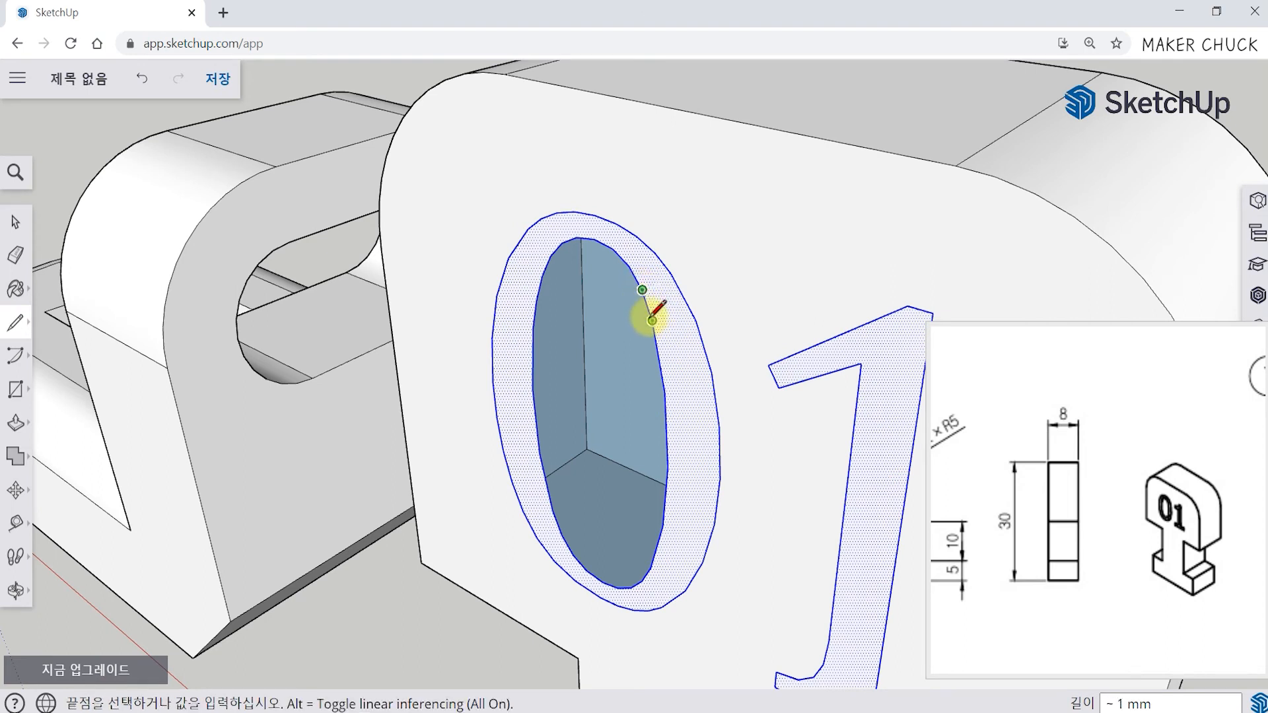
left_click(651, 321)
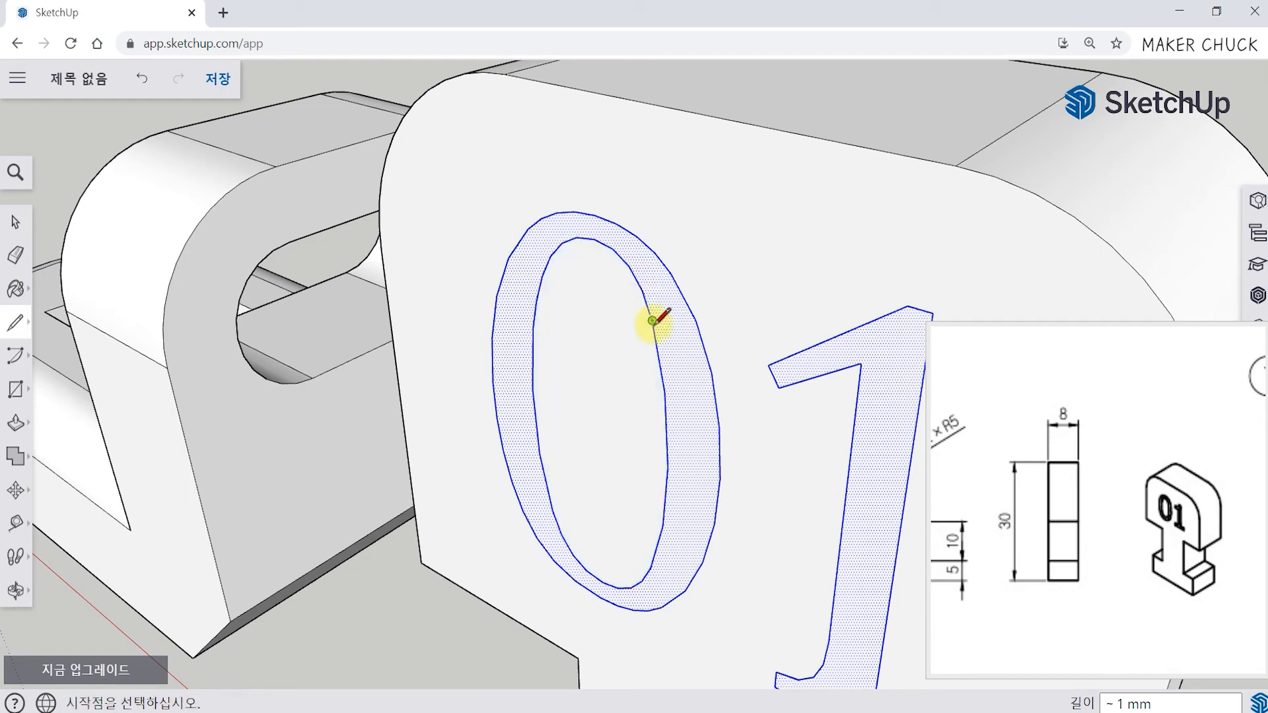
Recess the faces of both digits, 1 and 0, 1 mm into the front of the head with Push/Pull
middle_click_drag(648, 346, 759, 346)
scroll(763, 403, "down", 4)
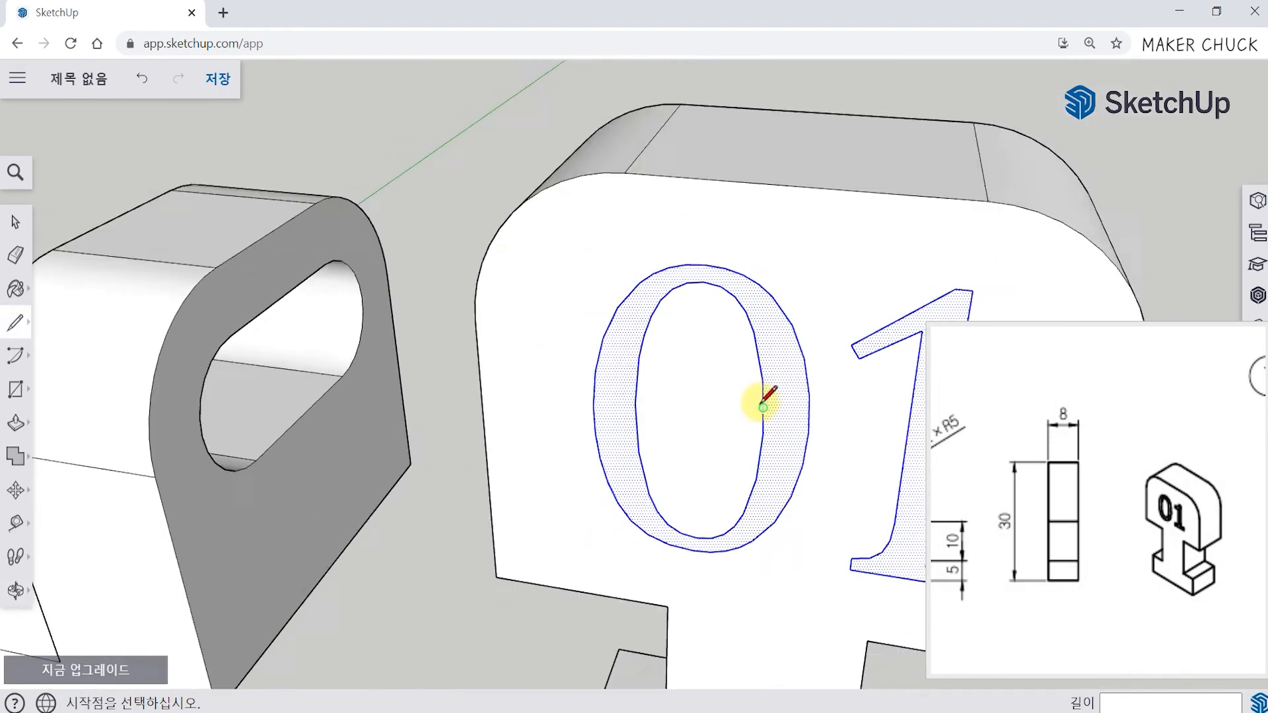
middle_click_drag(772, 404, 642, 396)
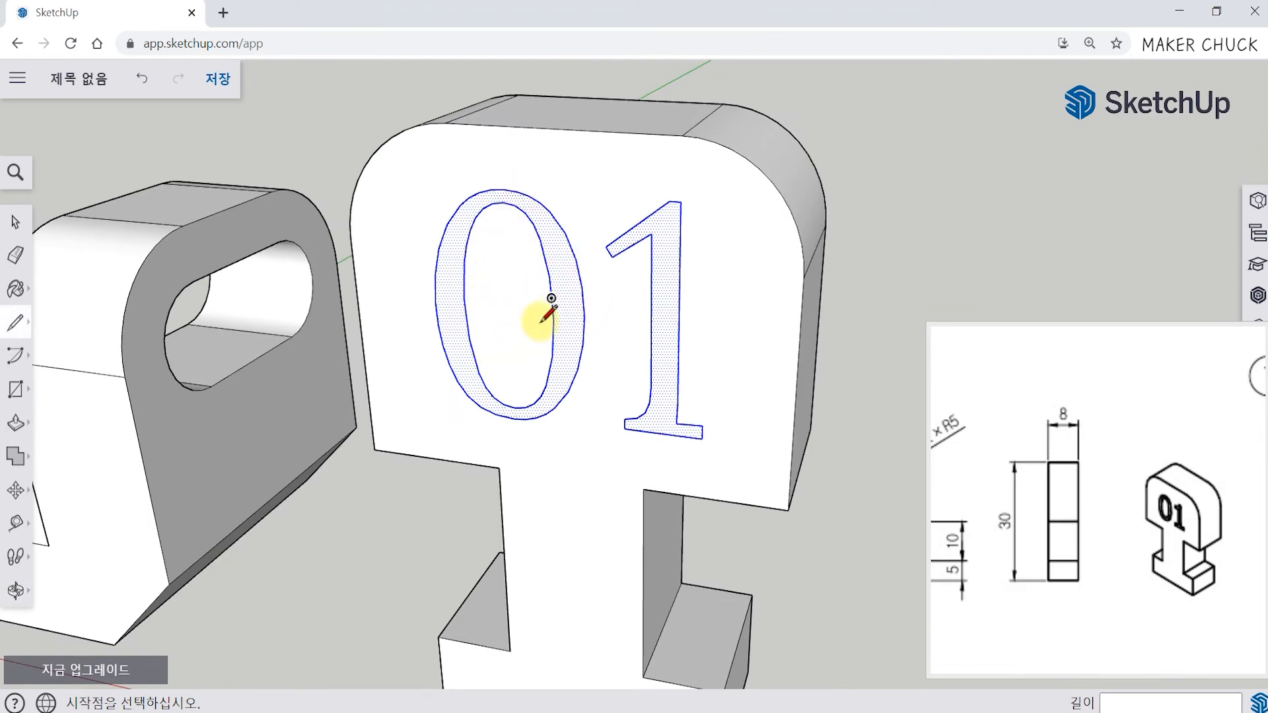
middle_click_drag(488, 330, 388, 282)
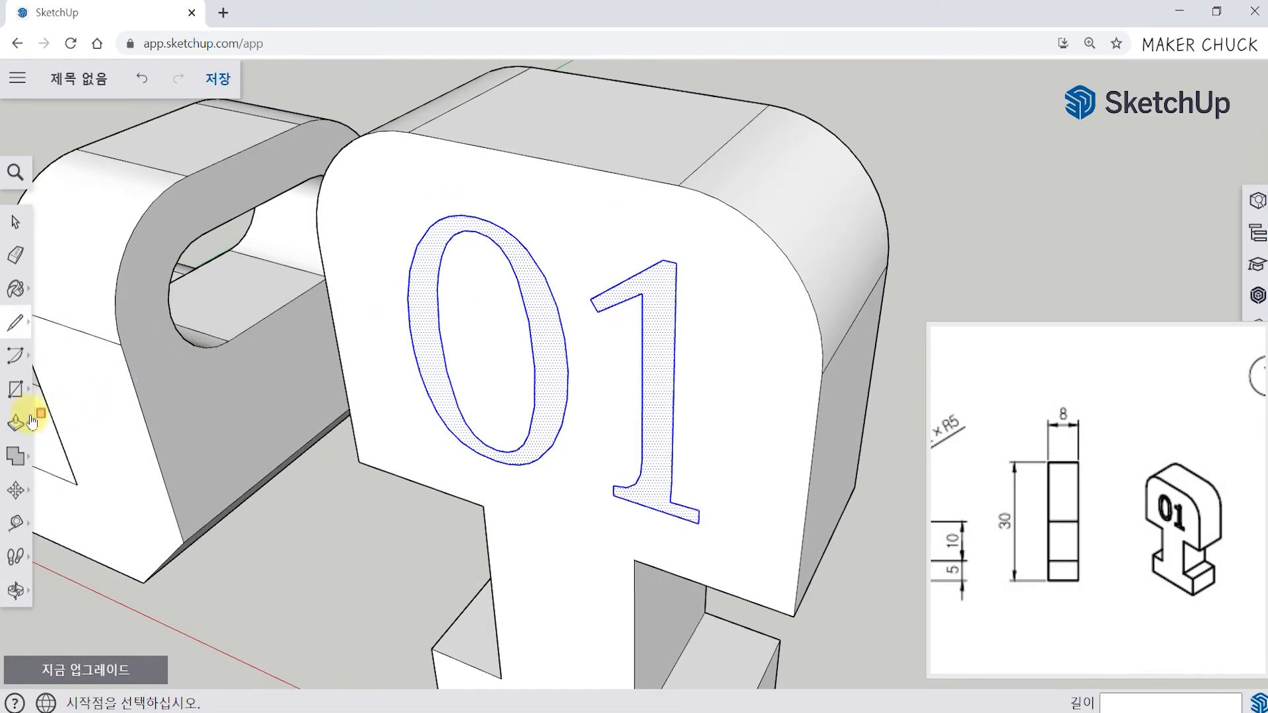
left_click(17, 424)
left_click(62, 384)
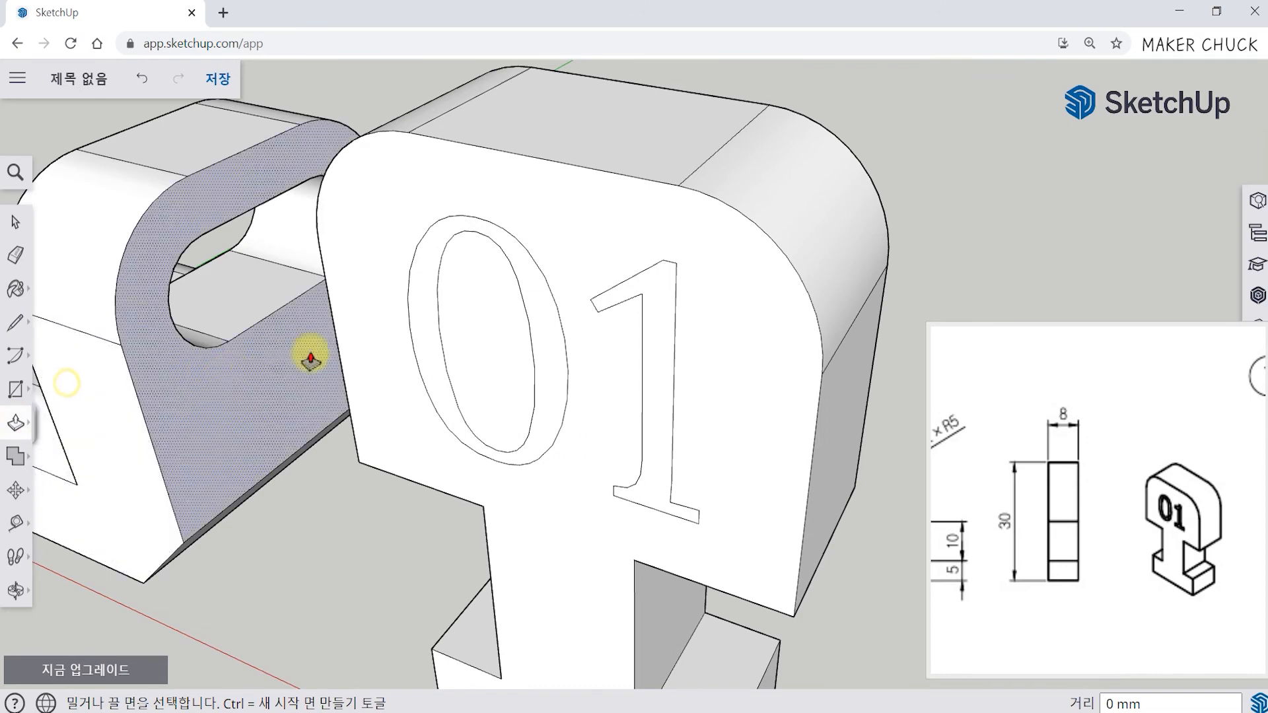
left_click(649, 374)
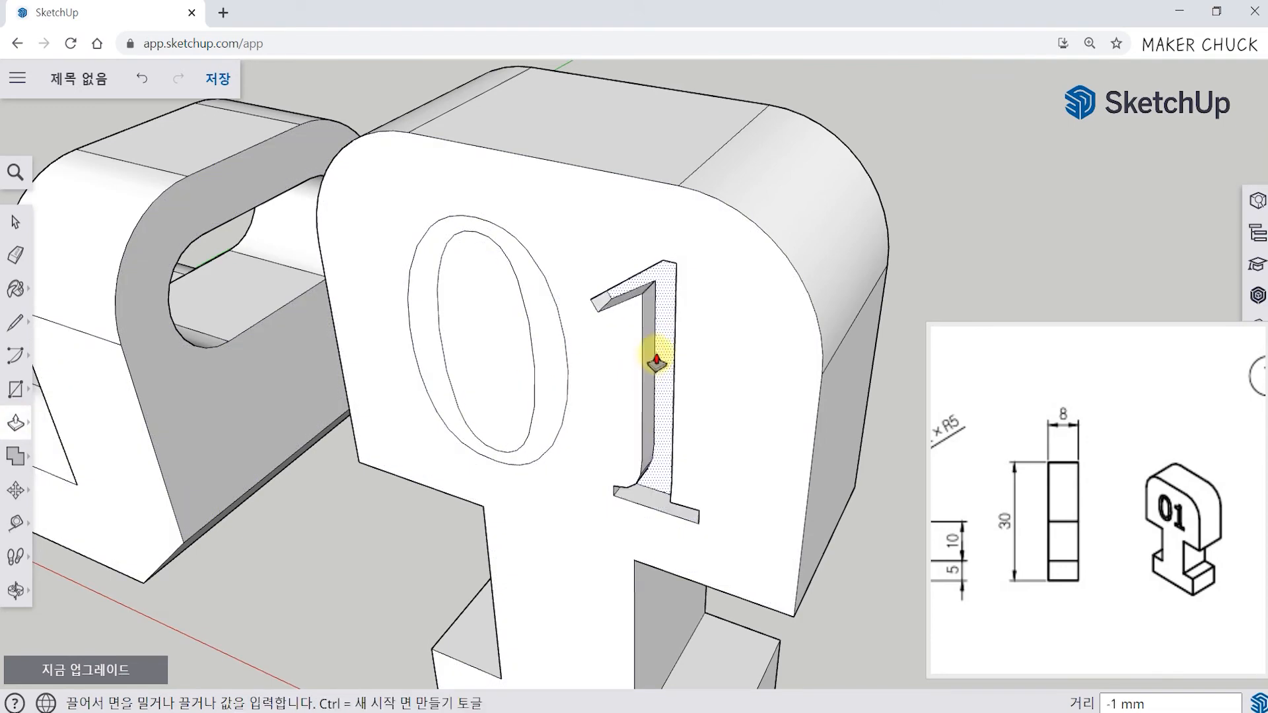
left_click(661, 355)
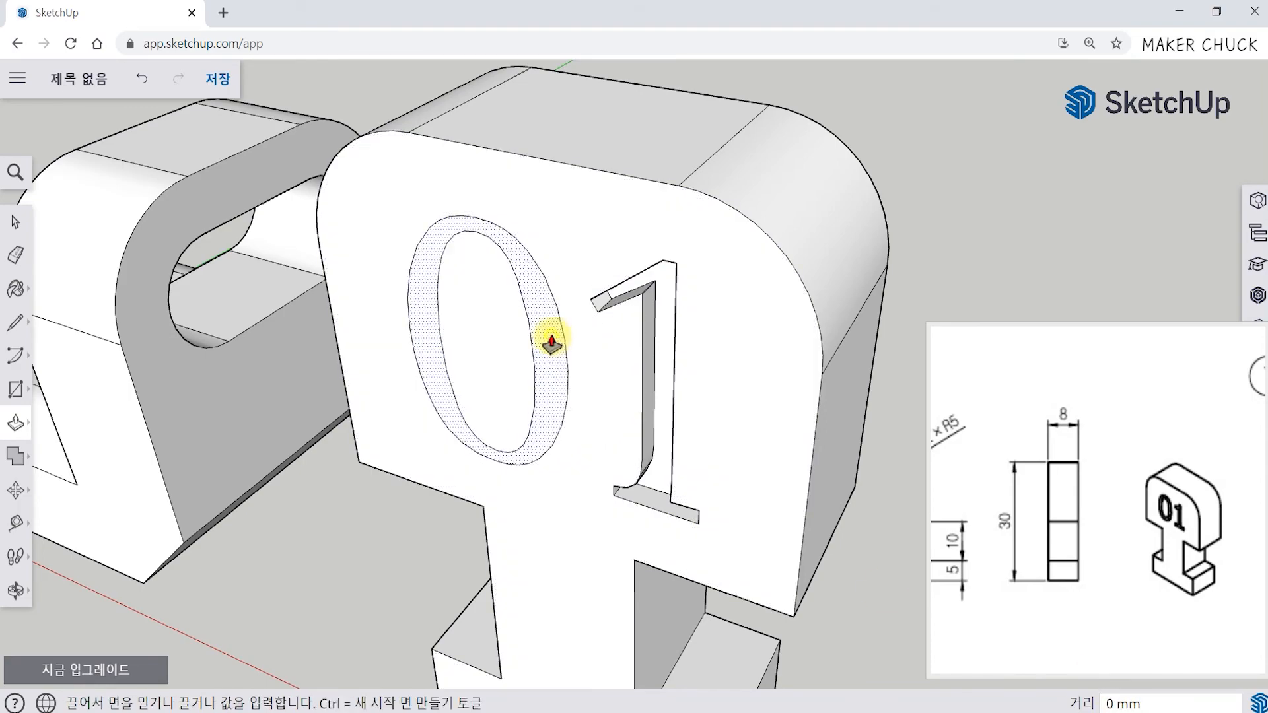
left_click(553, 324)
left_click(549, 327)
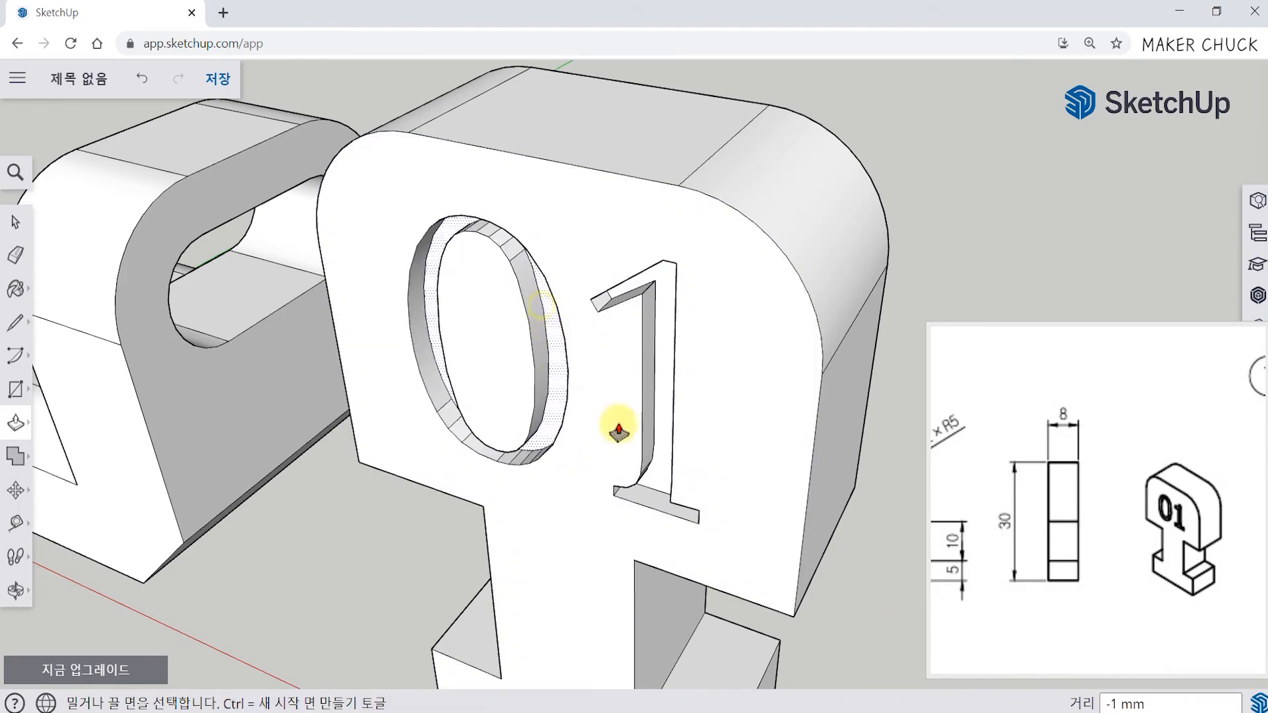
Examine the assembly view in the reference drawing to see how parts 1 and 2 fit together, and compare it with the modelled parts
scroll(806, 383, "down", 8)
middle_click_drag(813, 436, 773, 430)
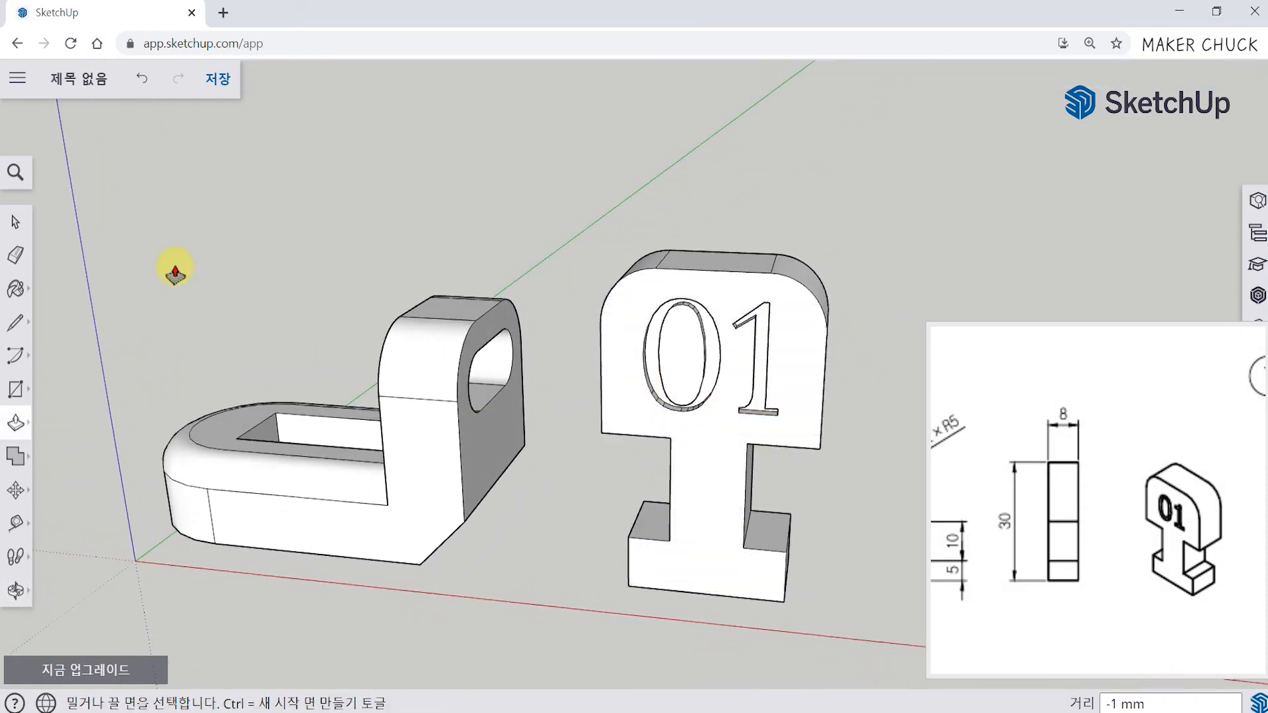
left_click(20, 220)
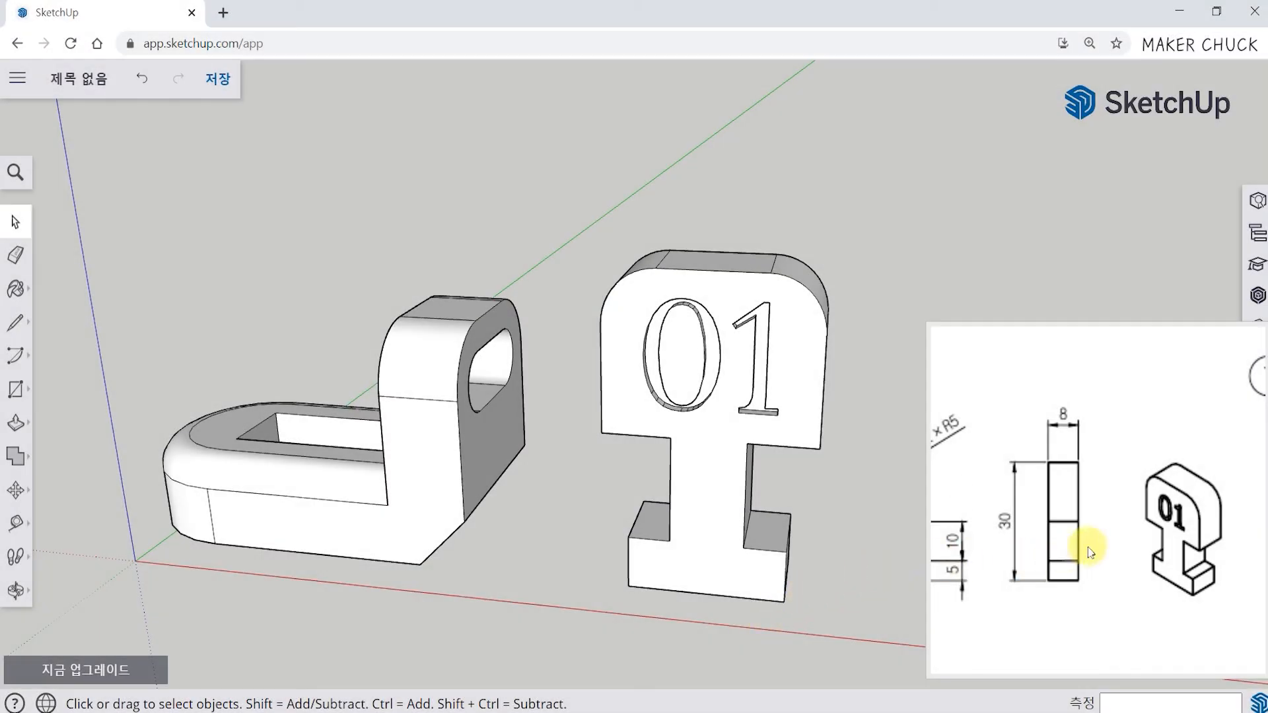
mouse_move(1114, 516)
left_mouse_down()
mouse_move(1066, 523)
mouse_move(1049, 583)
mouse_move(1003, 580)
mouse_move(994, 598)
left_mouse_up()
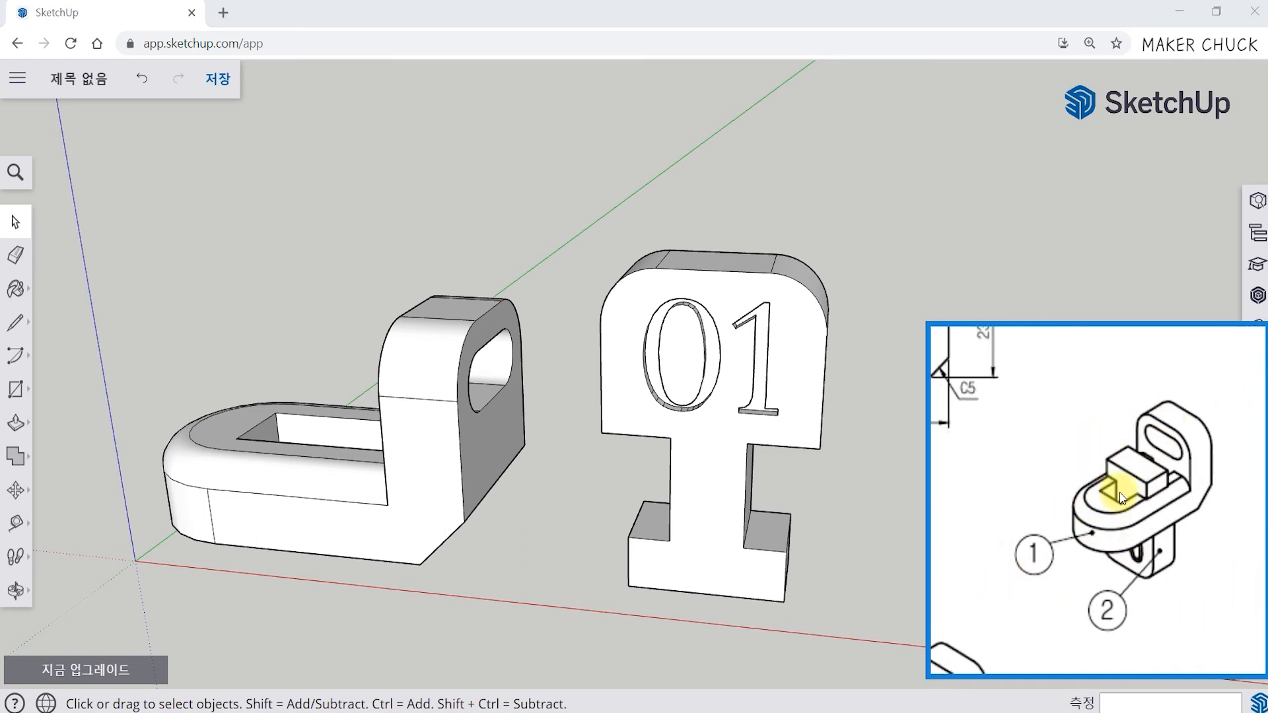
scroll(1120, 493, "down", 5)
scroll(1144, 485, "up", 2)
mouse_move(1171, 505)
left_mouse_down()
mouse_move(1139, 552)
mouse_move(1115, 509)
left_mouse_up()
middle_click_drag(819, 550, 842, 560)
mouse_move(611, 512)
middle_mouse_down("shift")
mouse_move(680, 512)
mouse_move(722, 493)
mouse_move(683, 506)
middle_mouse_up("shift")
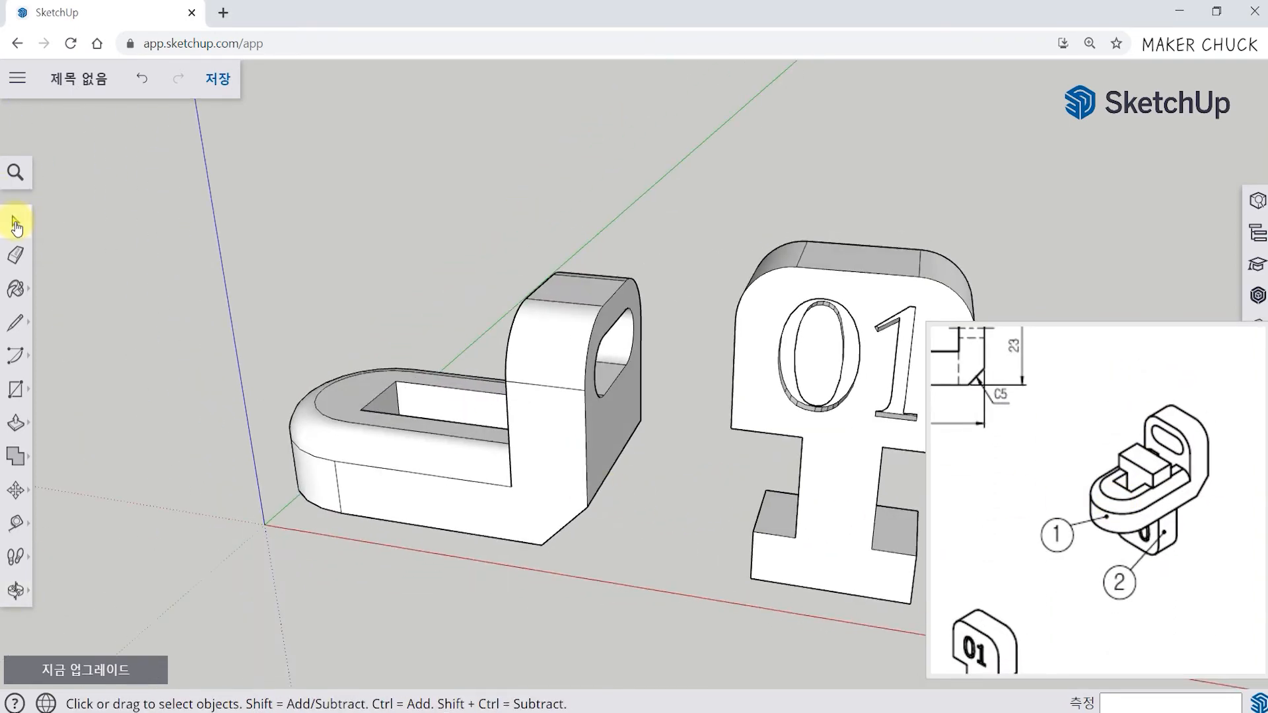
middle_click_drag(533, 432, 410, 425, "shift")
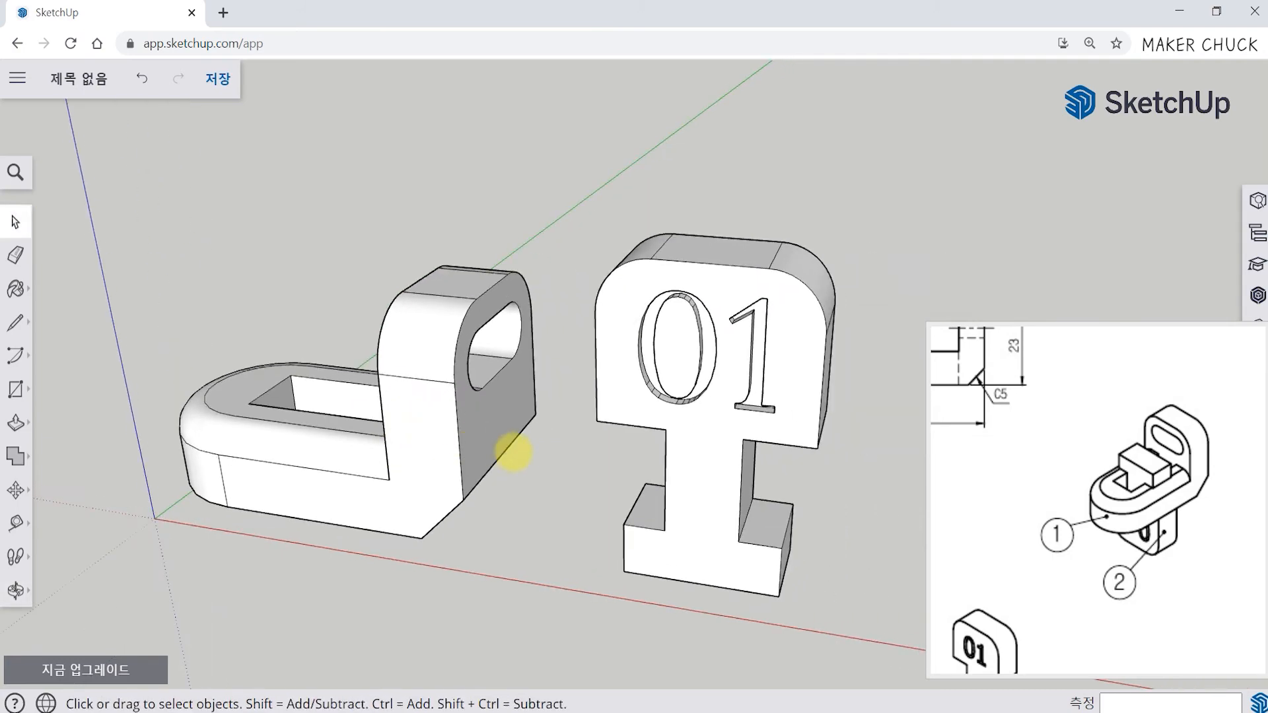
middle_click_drag(513, 453, 569, 449)
Try crossing selection boxes on the L-shaped part and the T-shaped part in turn, clearing the selection after each try
left_click_drag(123, 608, 99, 621)
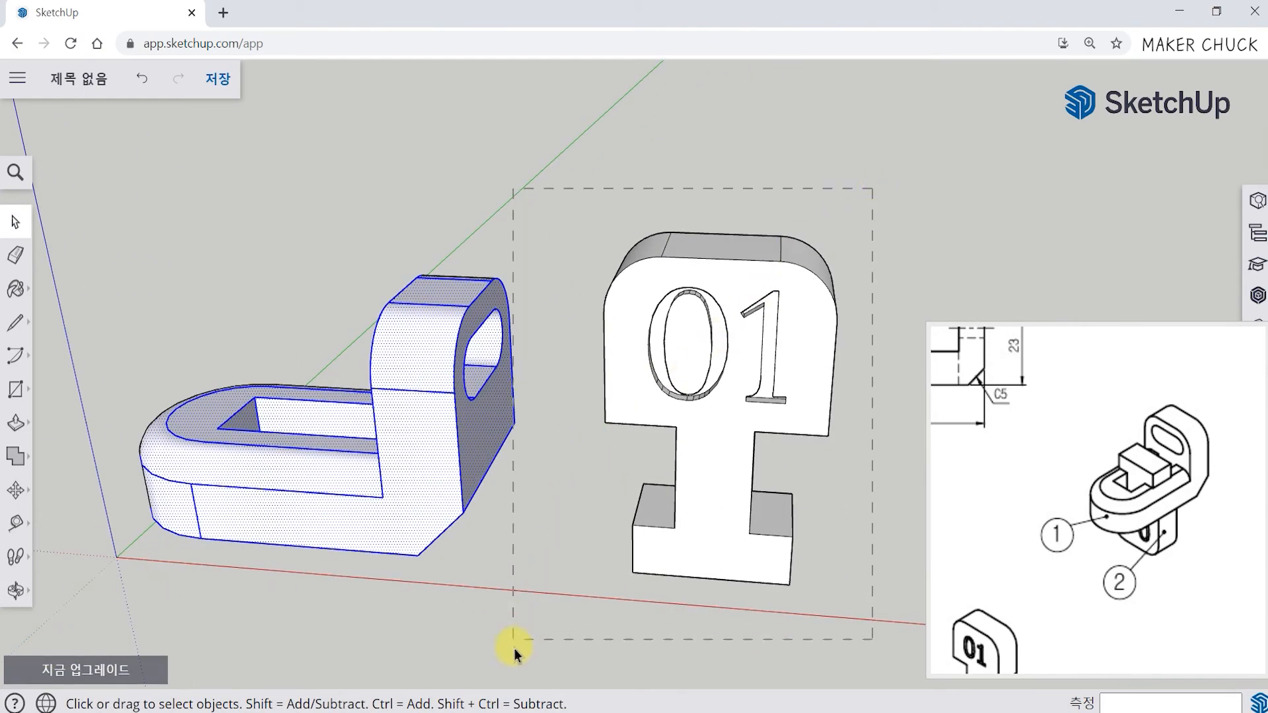
left_click_drag(546, 661, 544, 659)
left_click(535, 598)
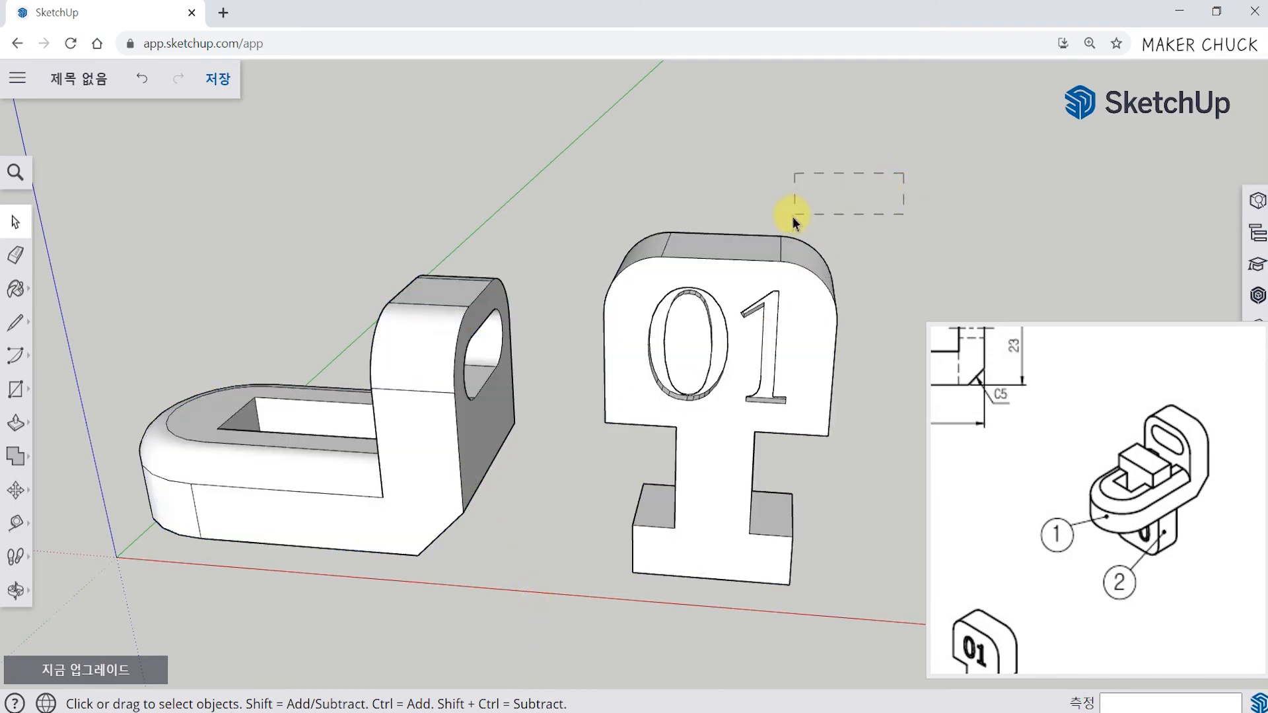
left_click_drag(560, 576, 560, 607)
left_click(540, 580)
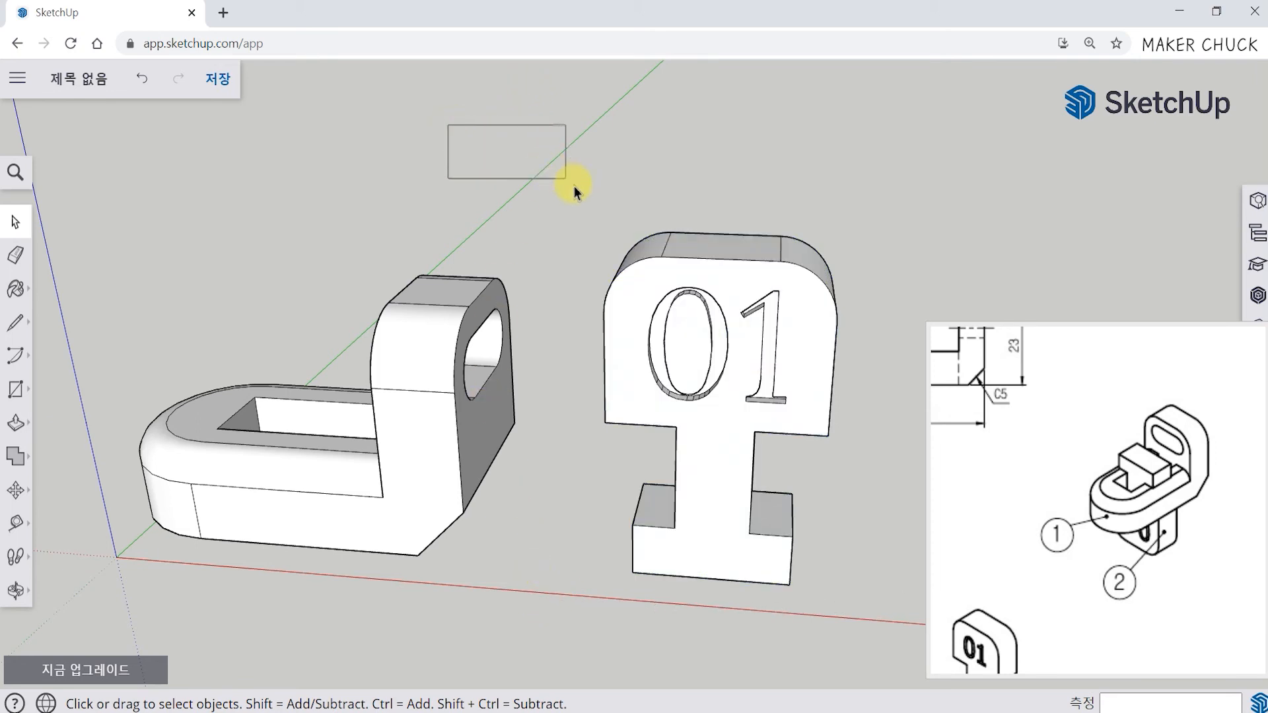
Try enclosing and crossing selection boxes on the T-shaped part, and select all of its connected geometry at once
left_click_drag(698, 302, 872, 612)
left_click(842, 604)
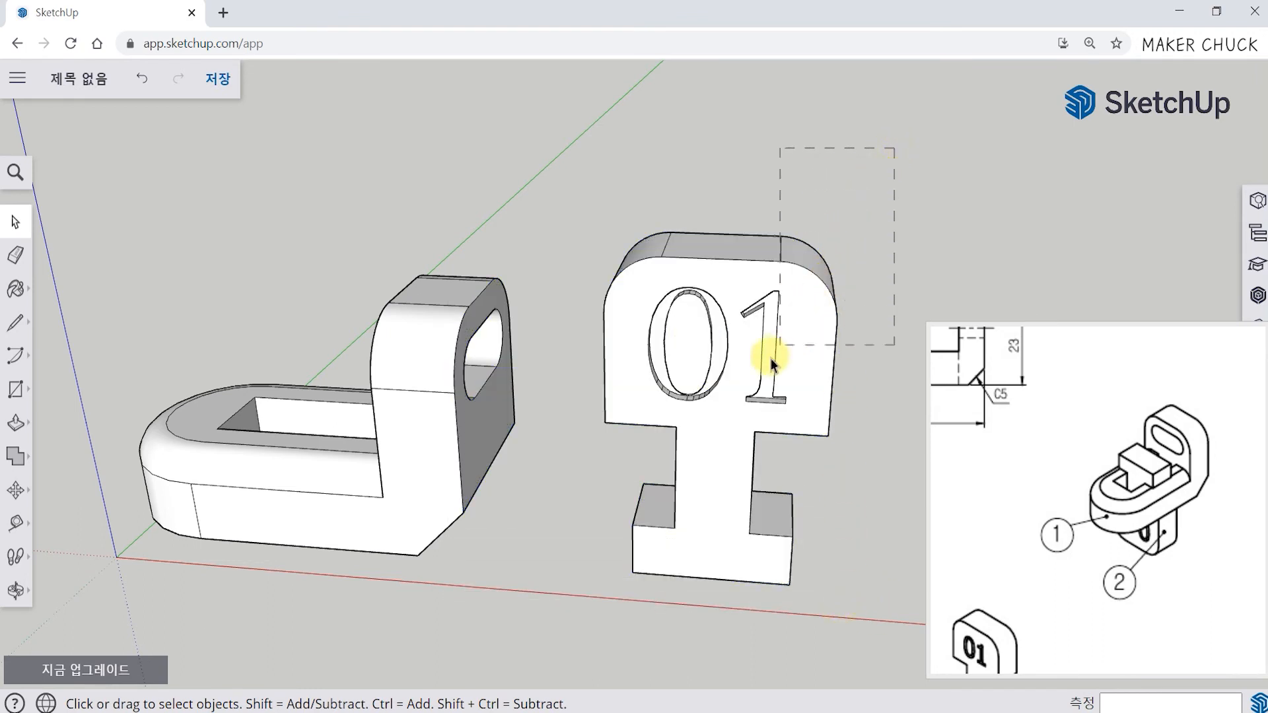
left_click_drag(625, 585, 625, 584)
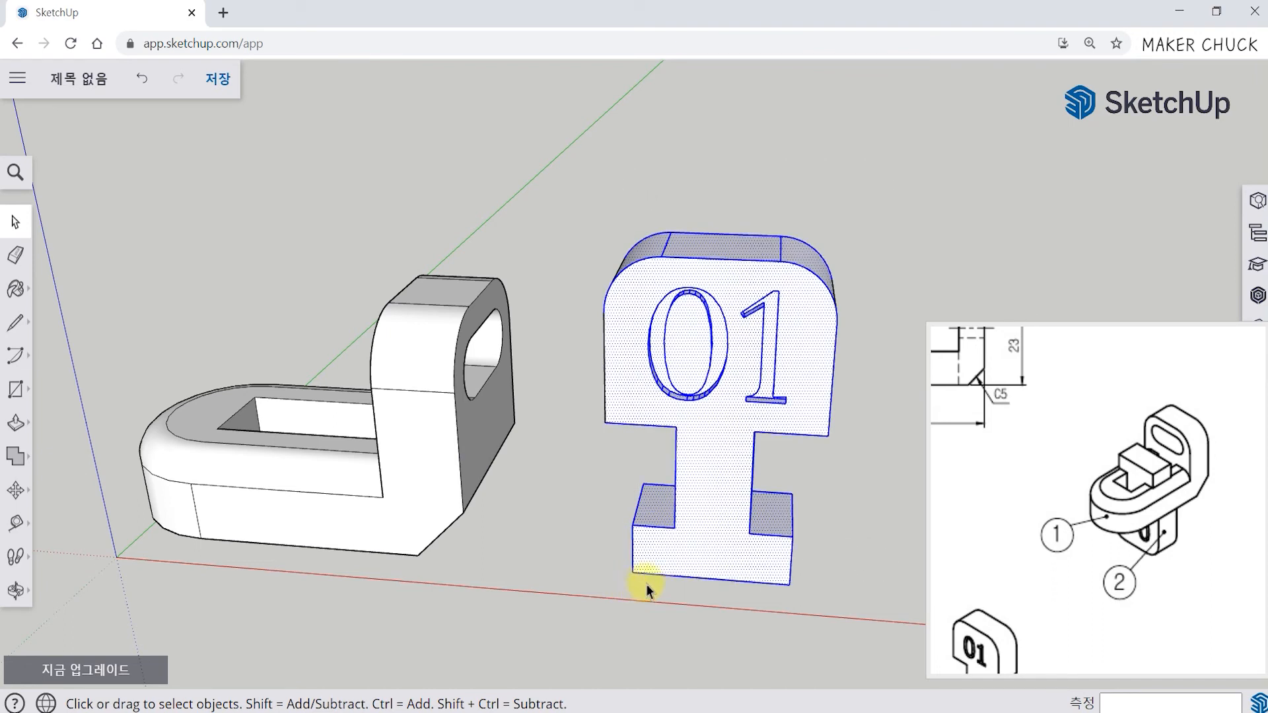
left_click(810, 597)
left_click_drag(602, 268, 852, 556)
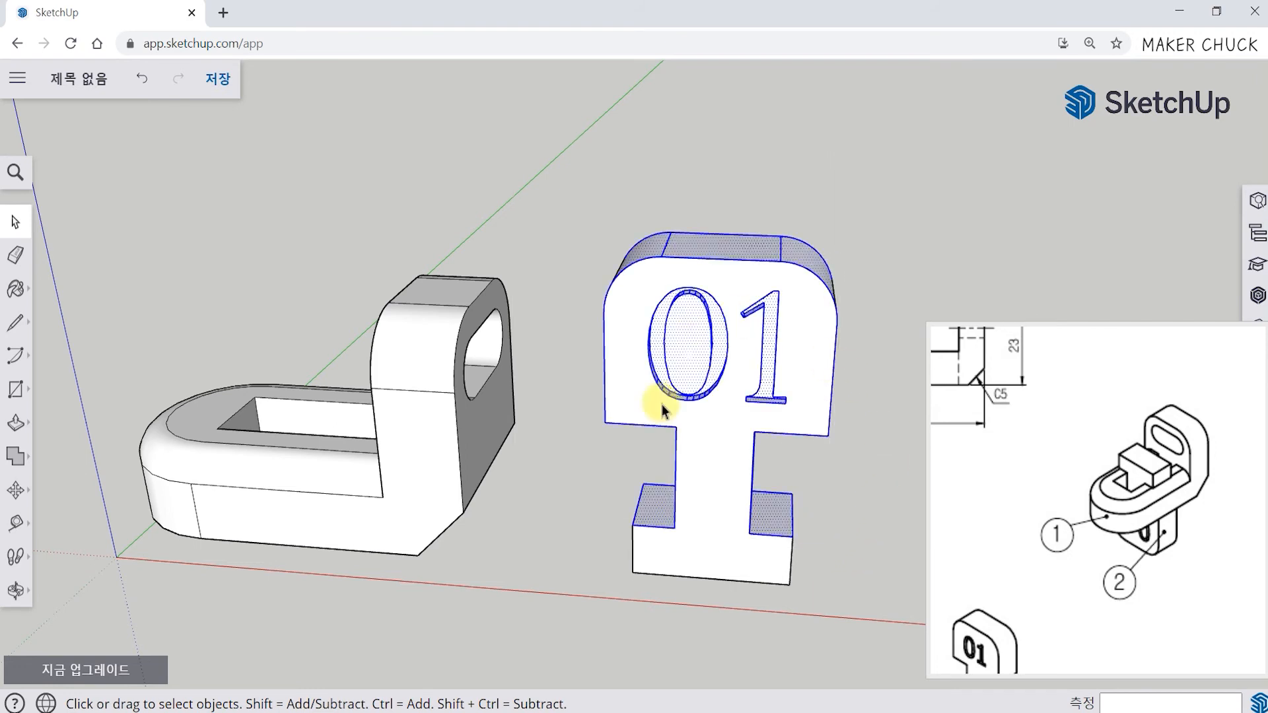
left_click(558, 465)
middle_click_drag(569, 429, 680, 301)
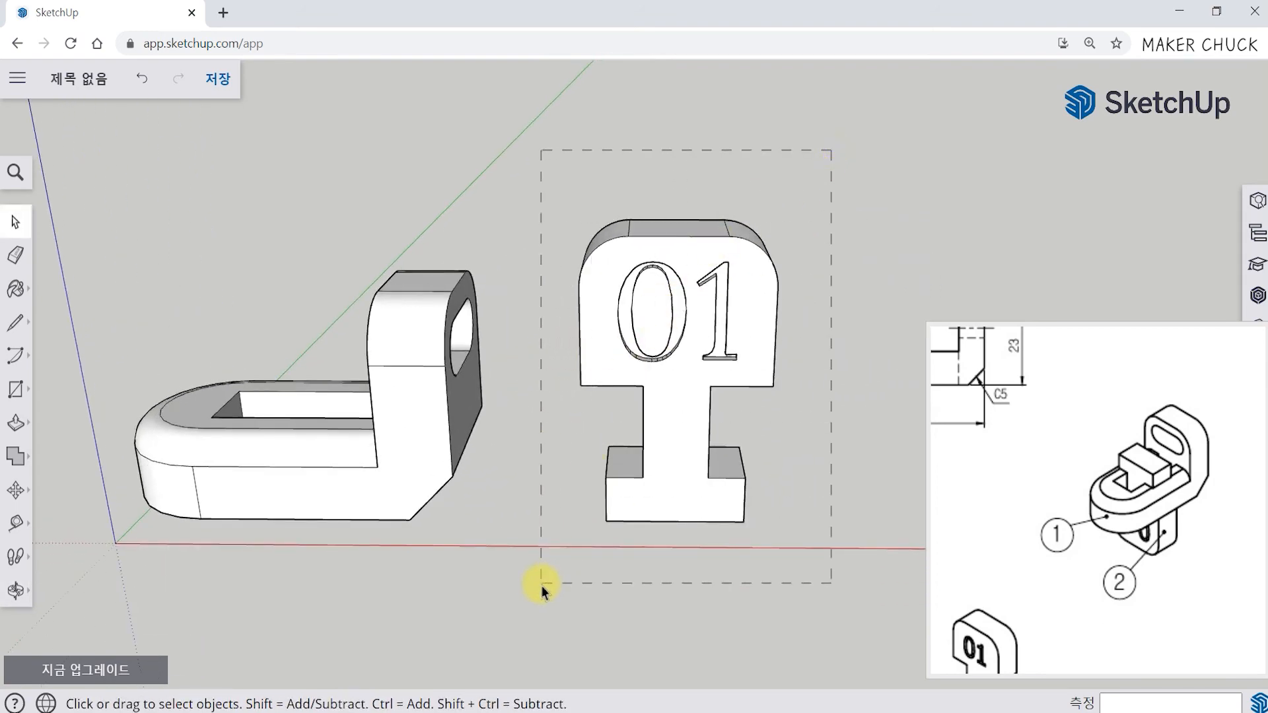
left_click_drag(537, 584, 537, 584)
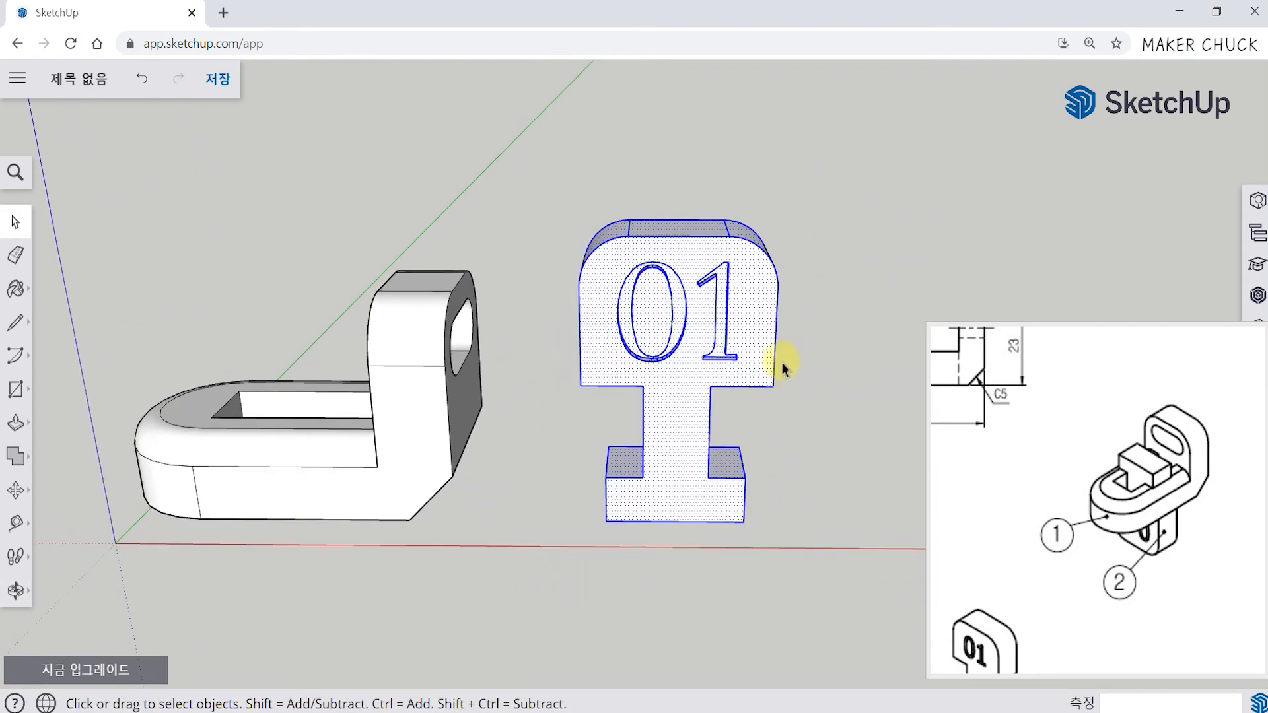
left_click(839, 284)
middle_click_drag(821, 291, 747, 351)
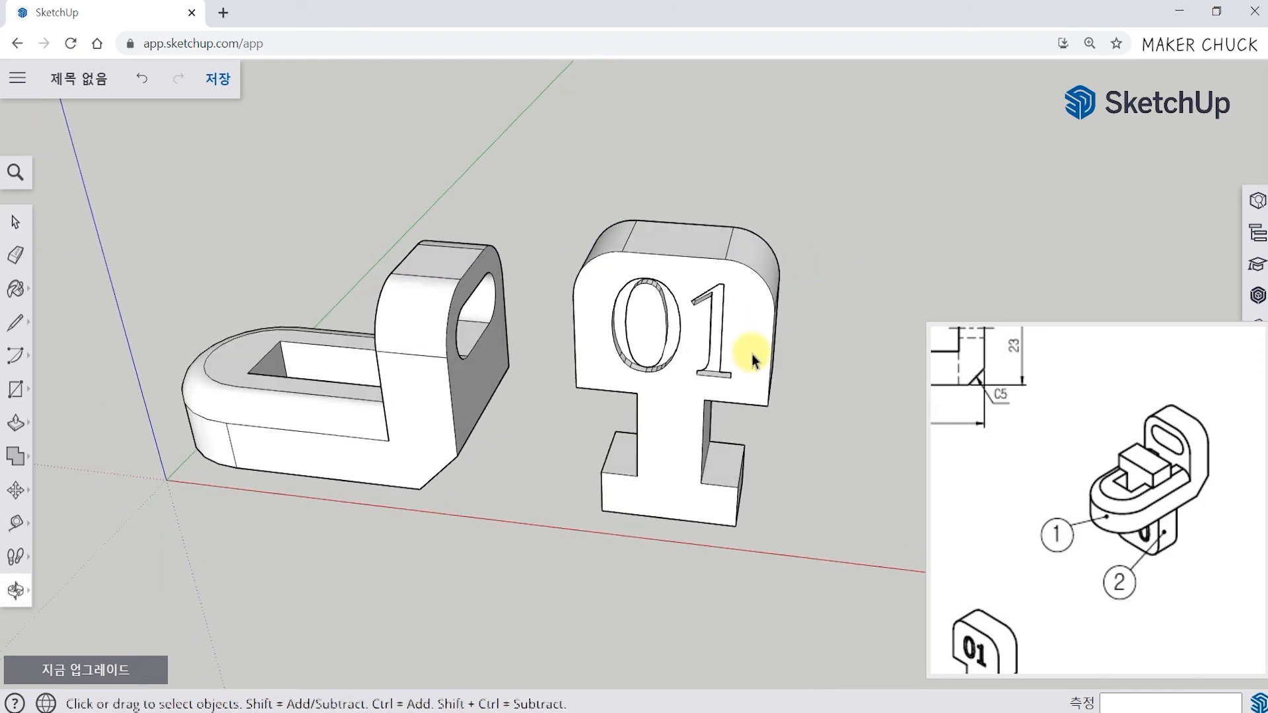
triple_click(684, 274)
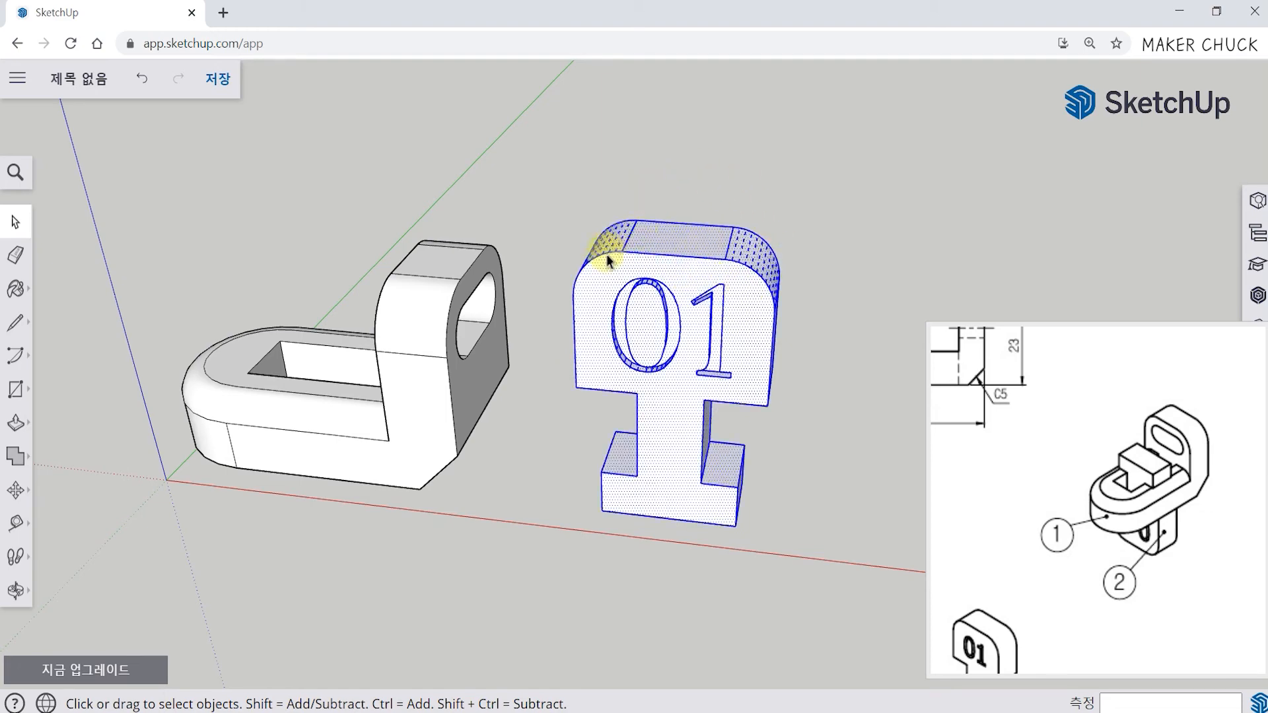
middle_click_drag(536, 340, 603, 343)
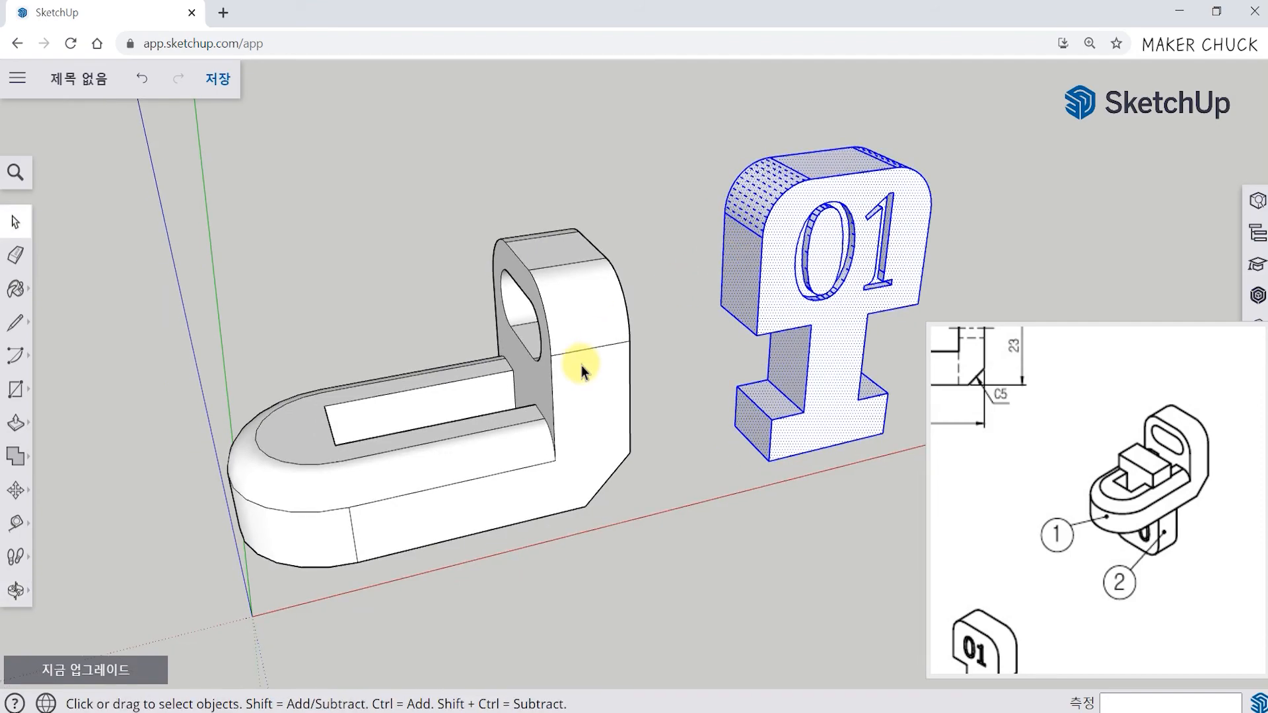
Select all connected geometry of the L-shaped part 1 and combine it into a group
triple_click(580, 365)
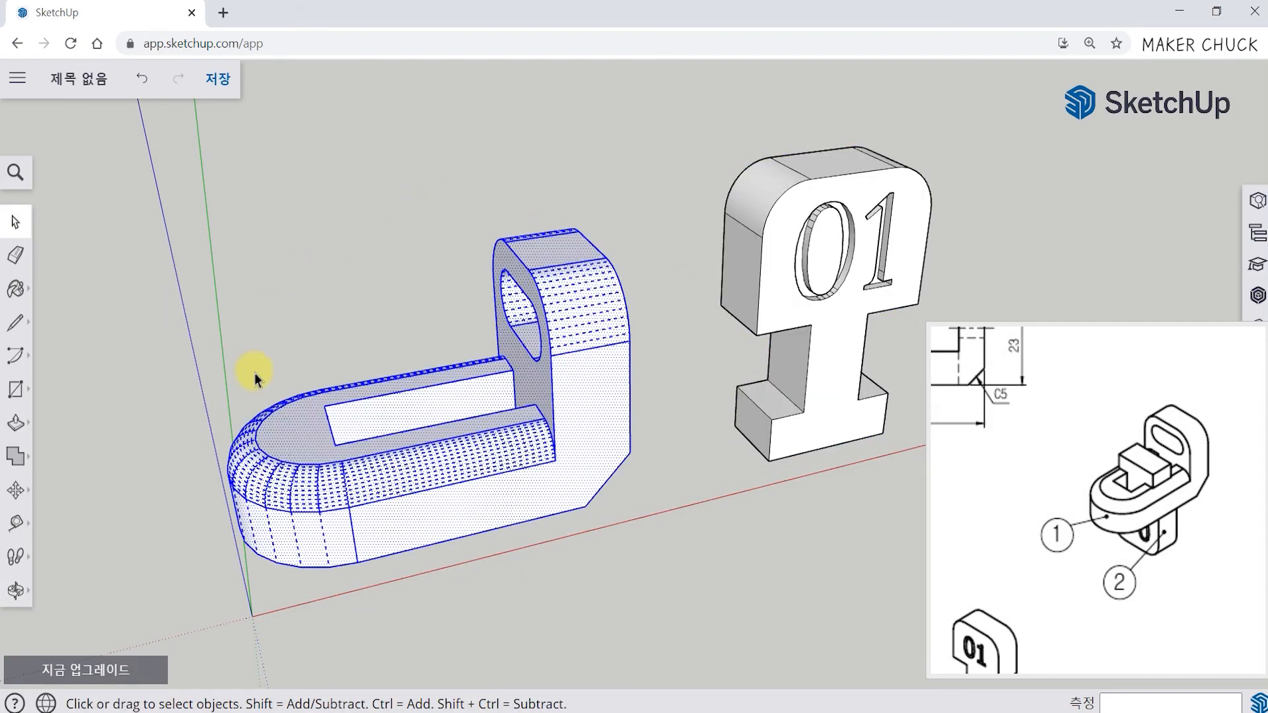
middle_click_drag(530, 384, 680, 498)
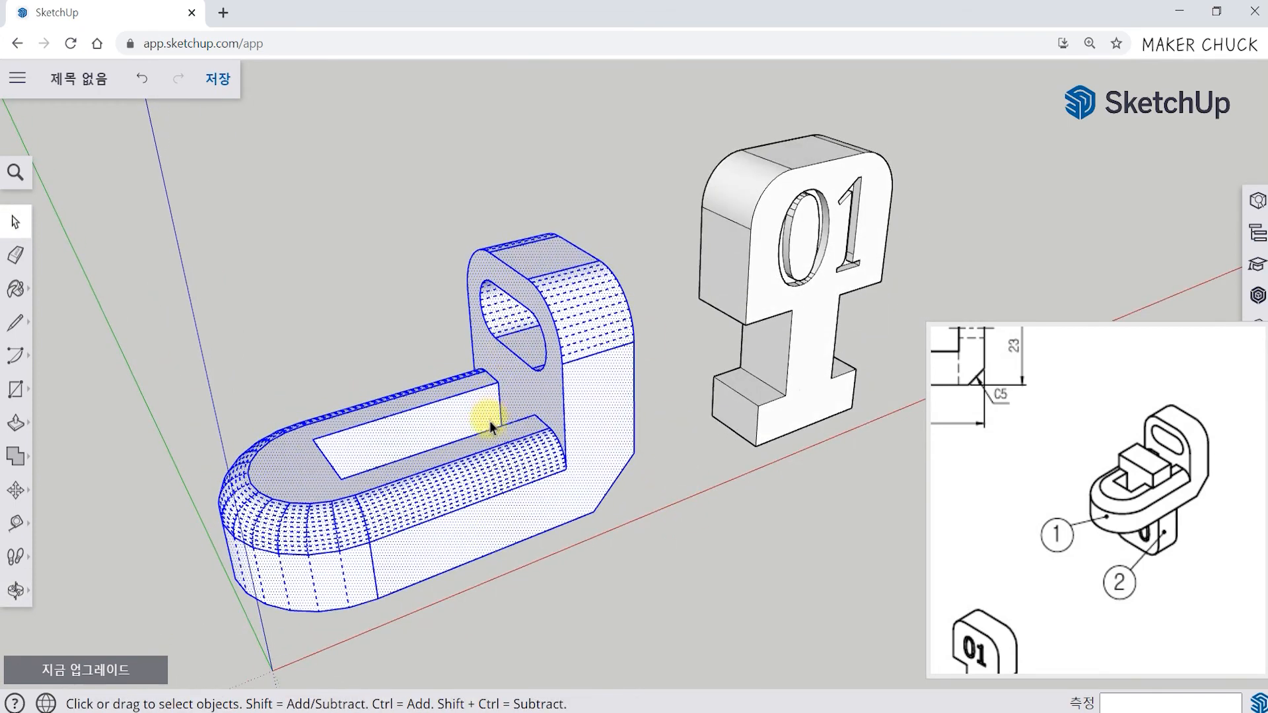
right_click(461, 426)
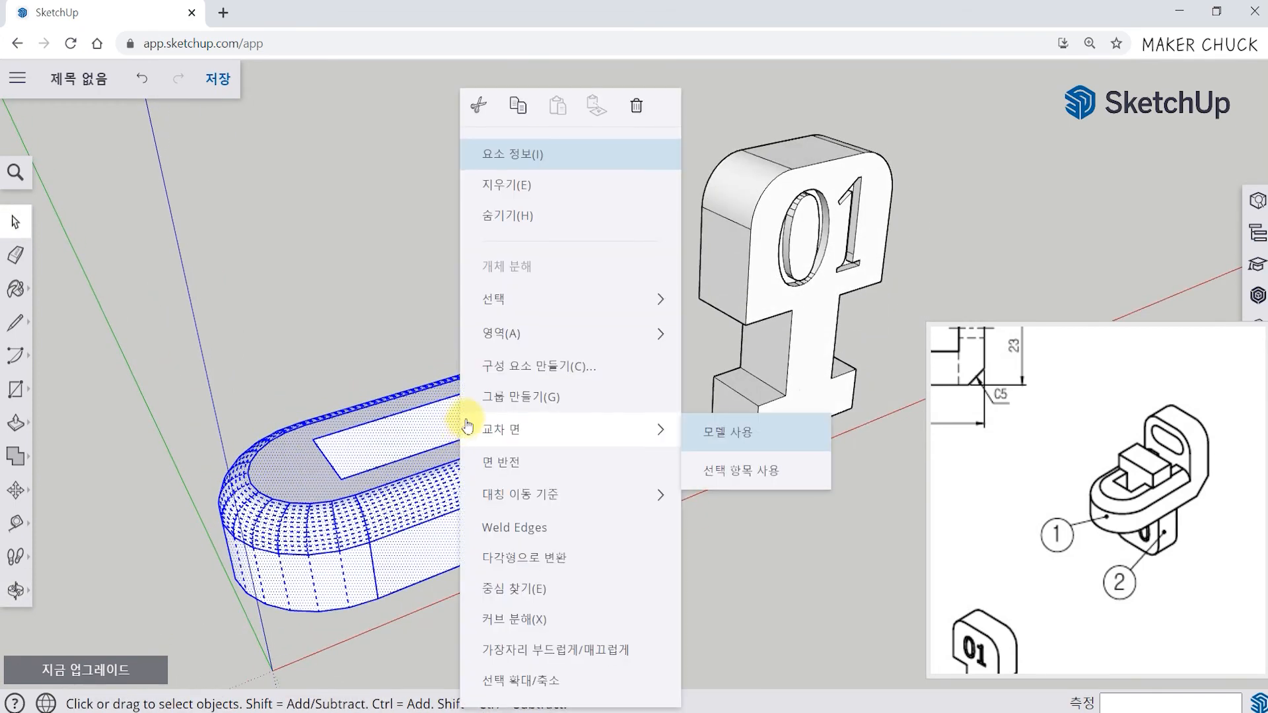
left_click(566, 403)
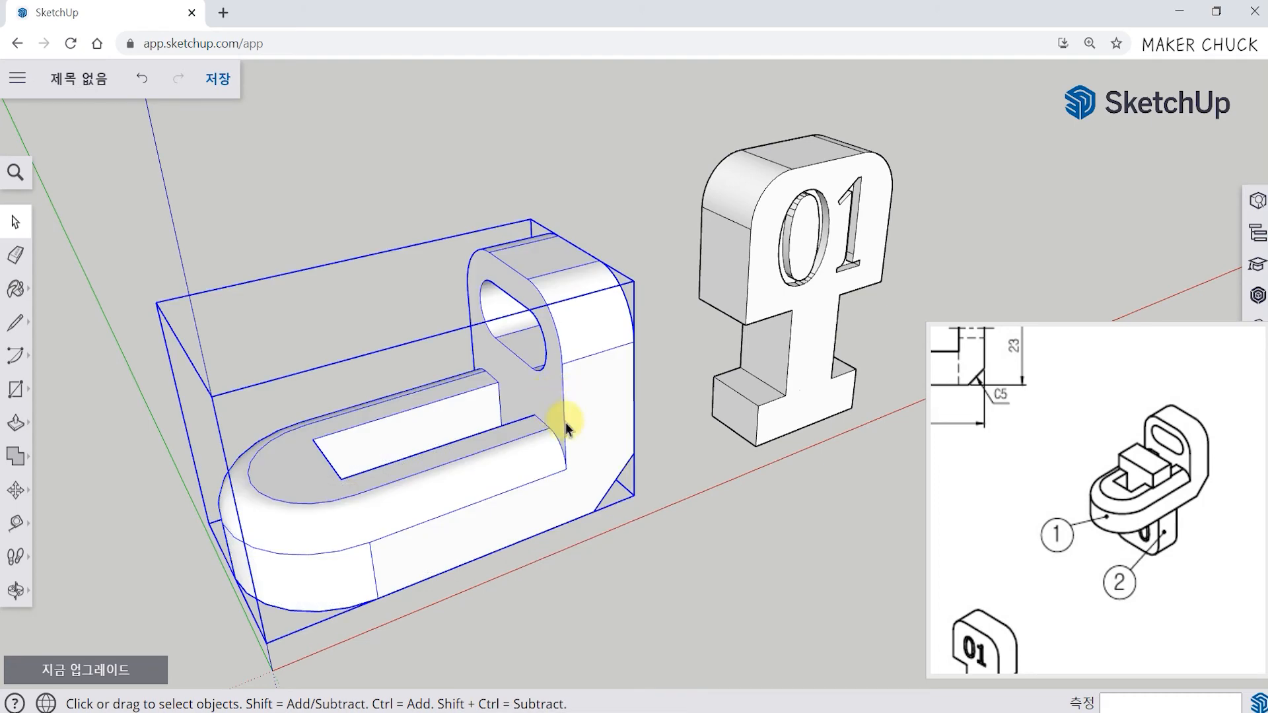
Select all connected geometry of the T-shaped part 2 and combine it into its own group
middle_click_drag(705, 505, 592, 414)
left_click(664, 320)
triple_click(678, 324)
right_click(678, 324)
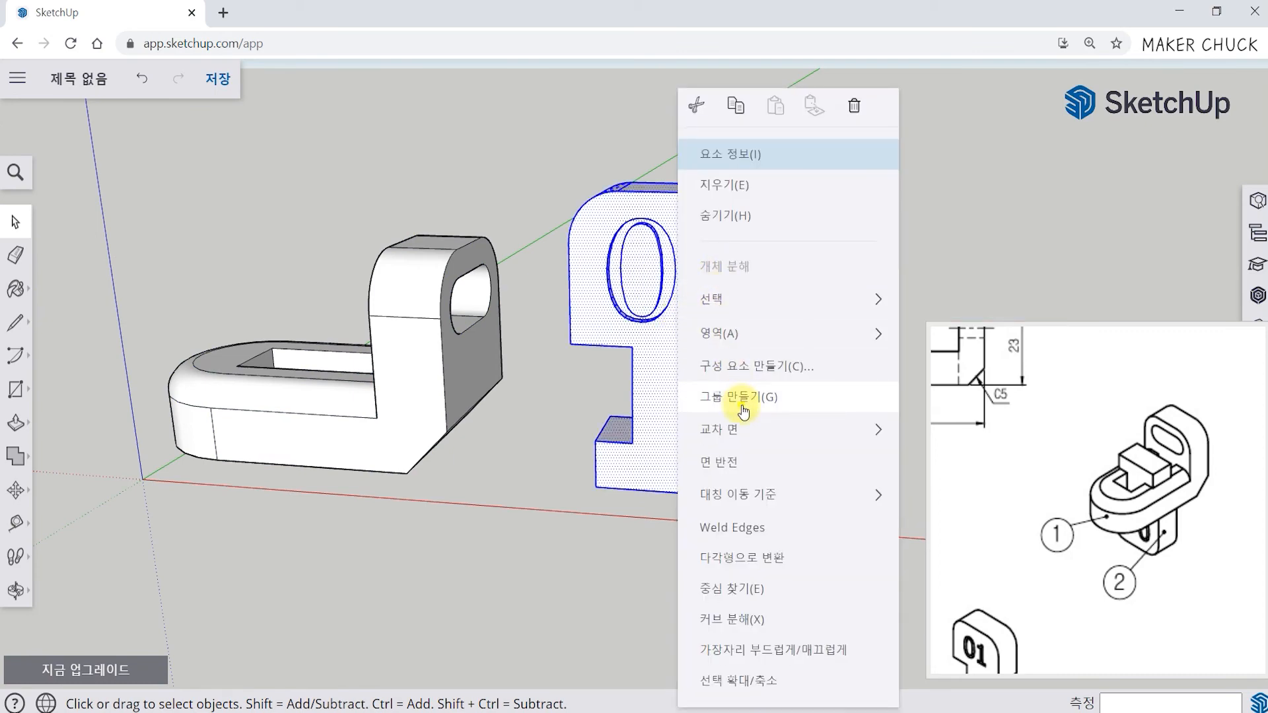
left_click(745, 409)
Check the grouping by selecting a part, and examine in the assembly view how part 2 sits in part 1
middle_click_drag(778, 382, 826, 290)
left_click(382, 378)
left_click(581, 305)
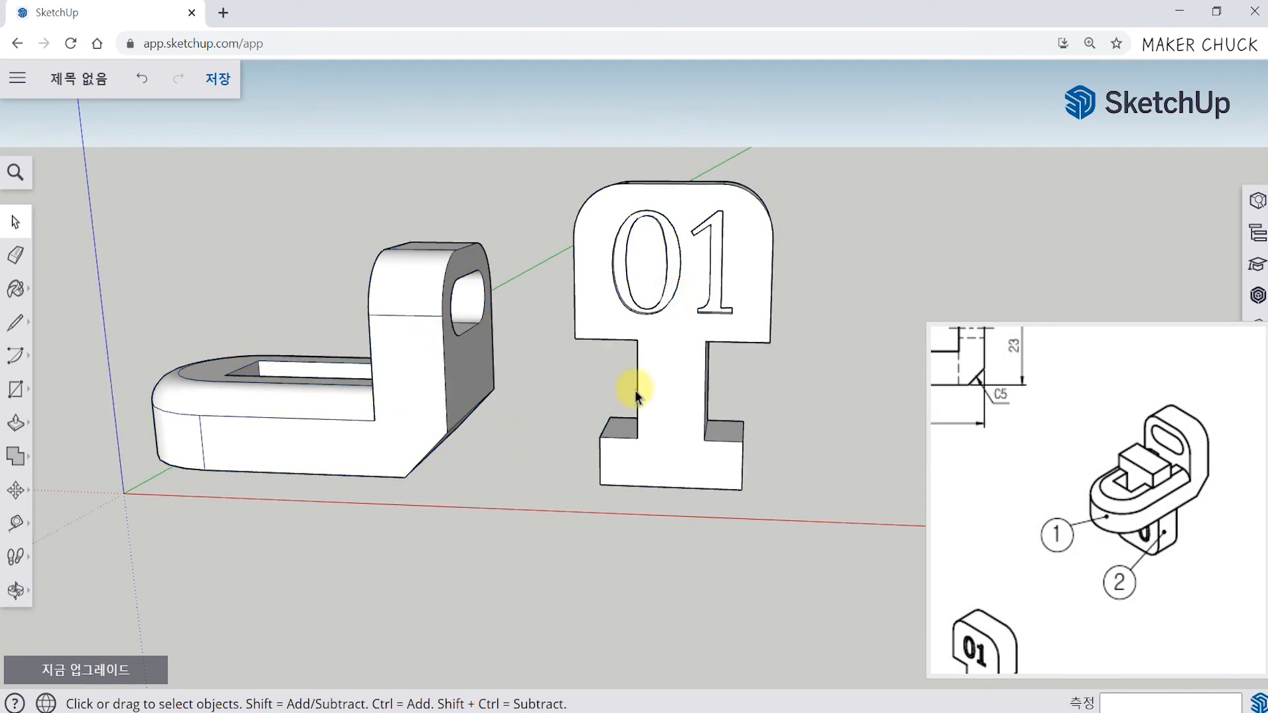
mouse_move(1106, 538)
left_mouse_down()
mouse_move(1121, 489)
mouse_move(1099, 509)
mouse_move(1107, 520)
left_mouse_up()
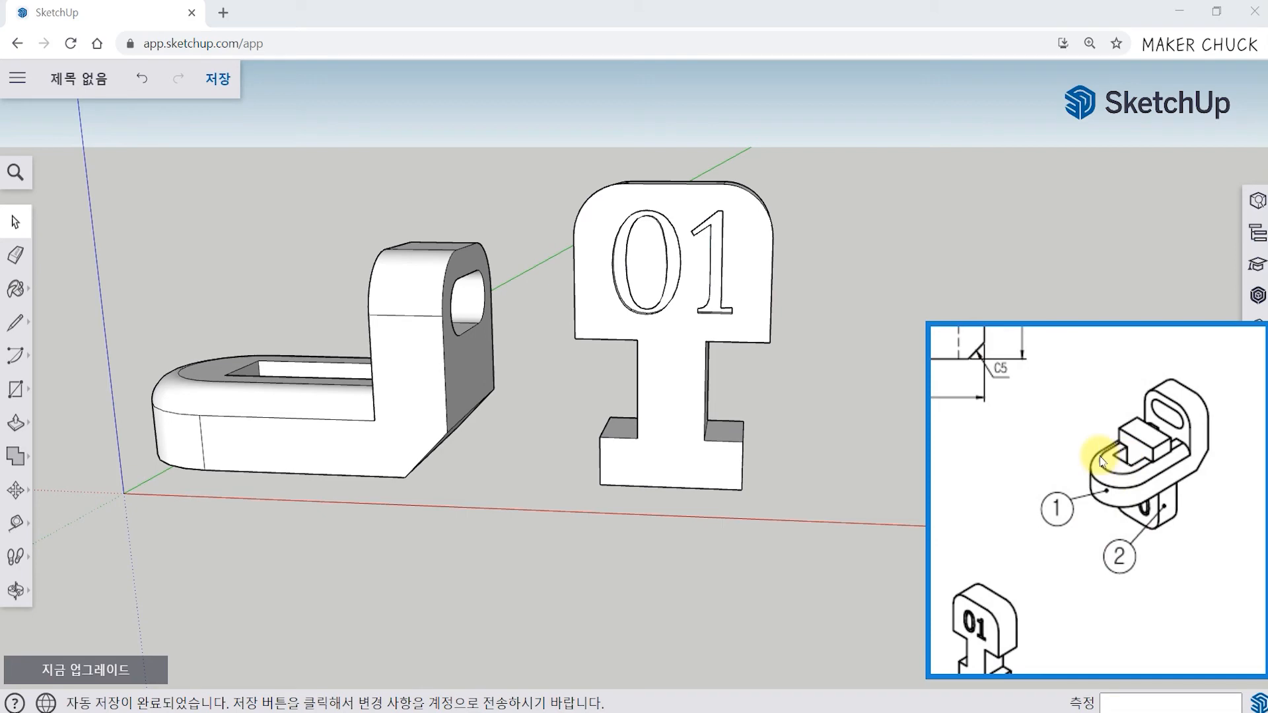
middle_click_drag(524, 447, 746, 541)
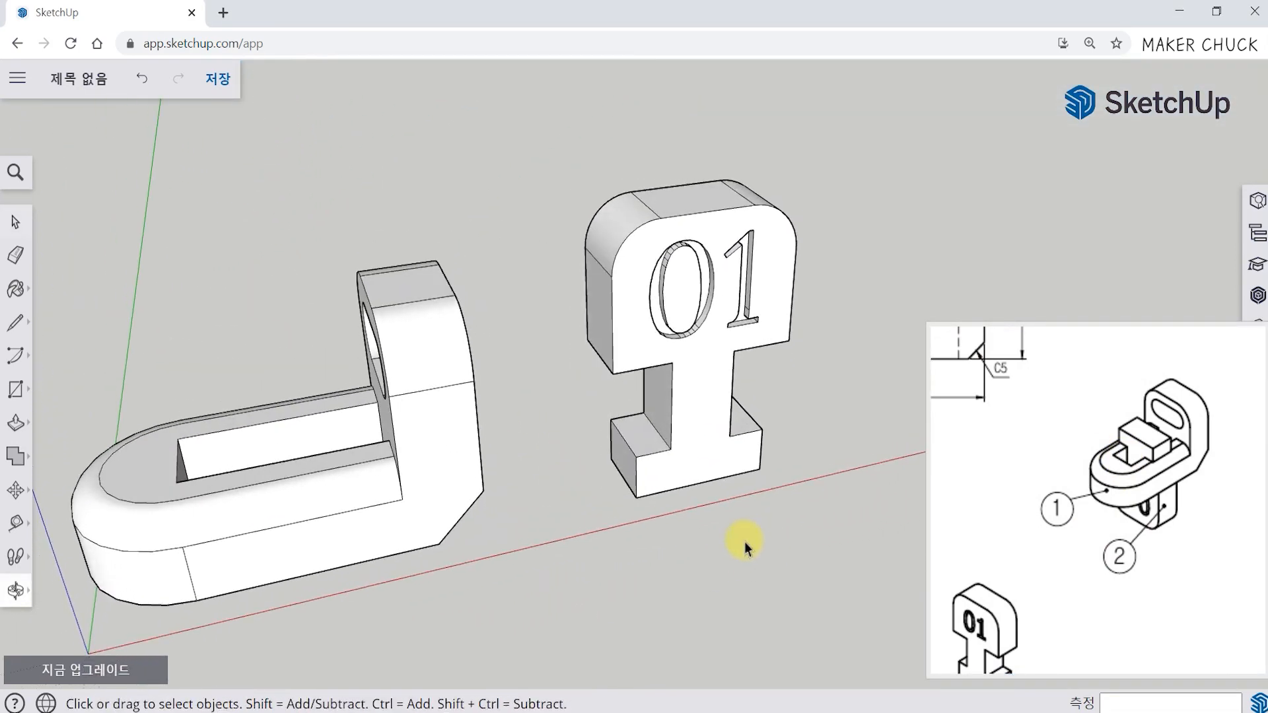
Rotate the T-shaped part 2 group 180° about the green axis to turn it upside down
left_click(439, 478)
left_click(707, 459)
middle_click_drag(783, 533, 723, 405)
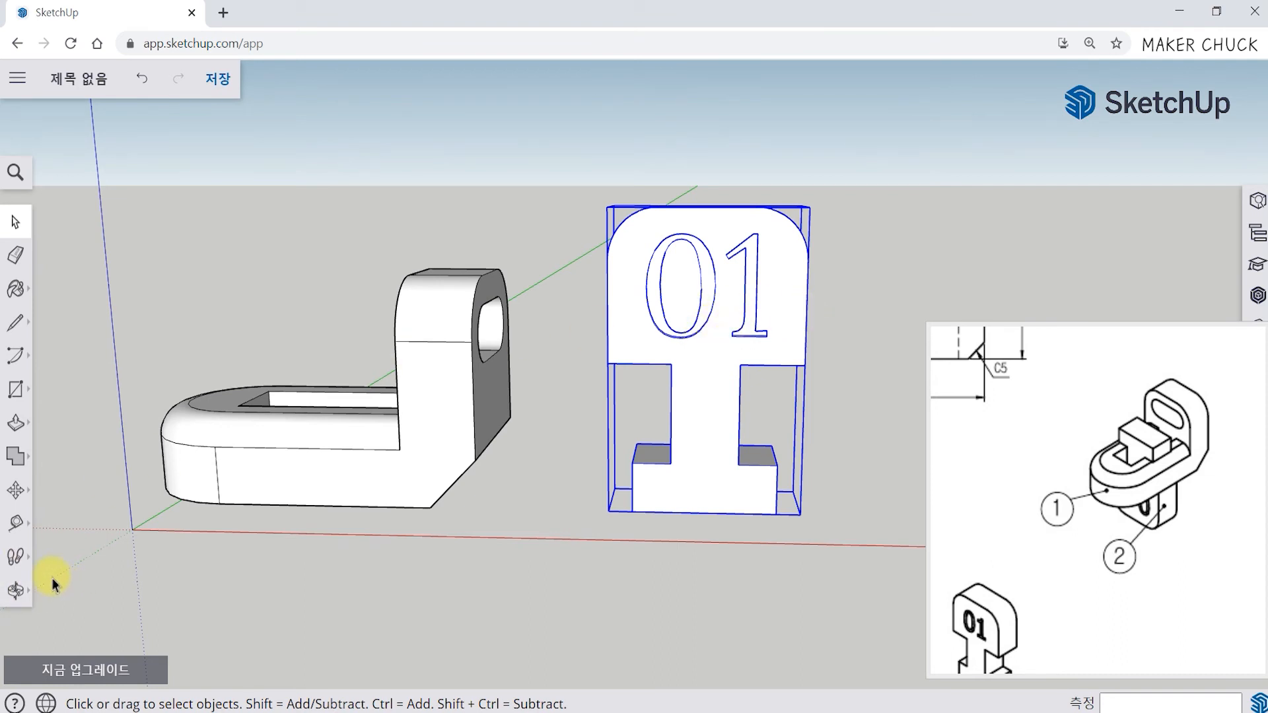
left_click(16, 494)
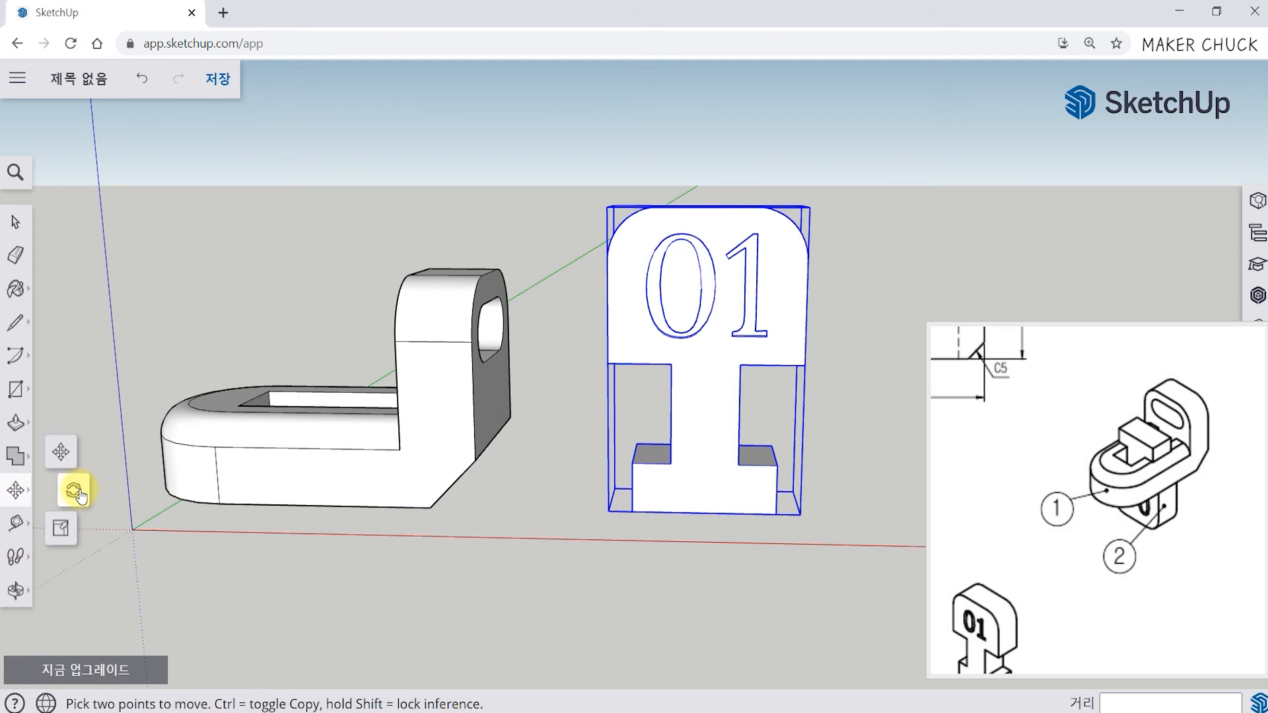
left_click(75, 492)
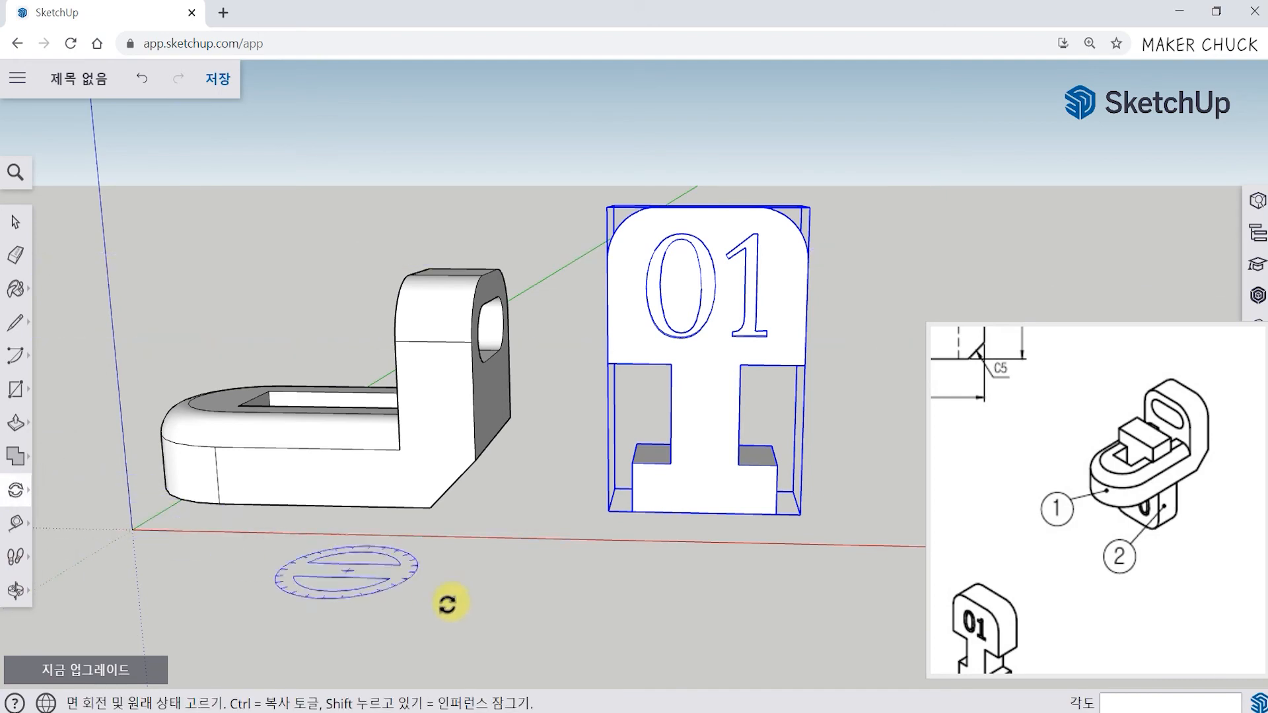
middle_click_drag(572, 611, 536, 633)
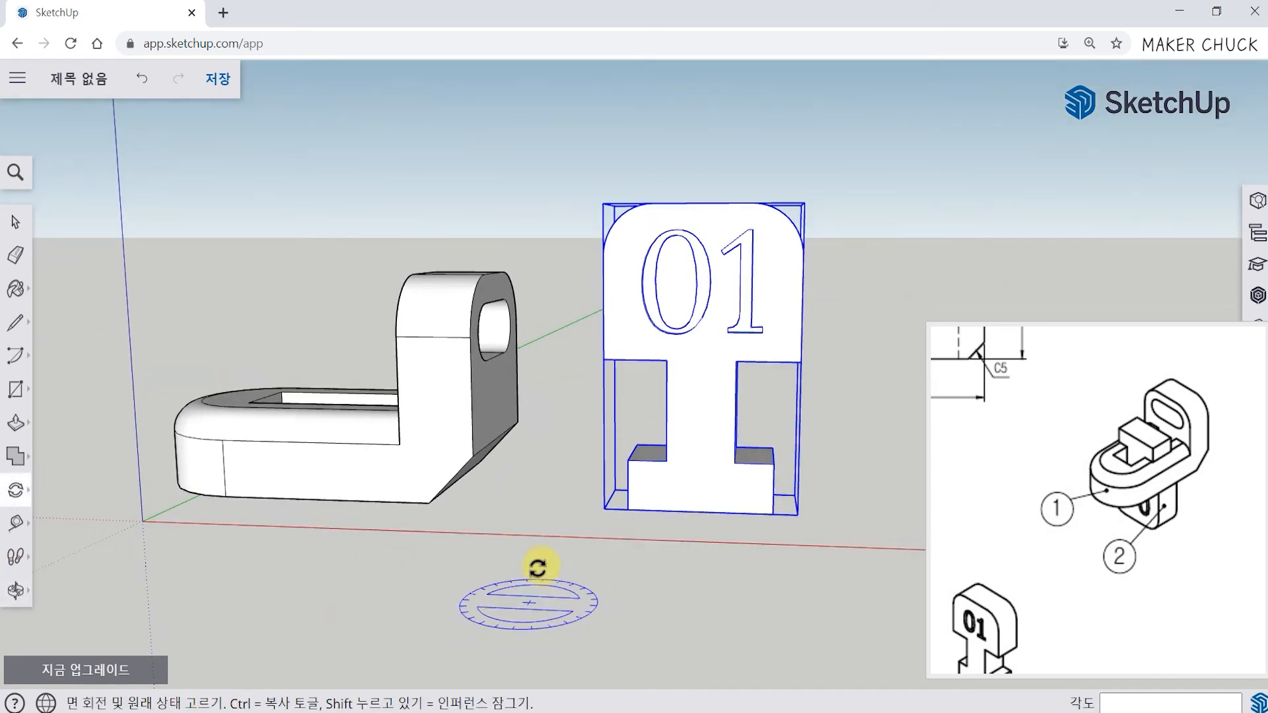
middle_click_drag(716, 588, 753, 528)
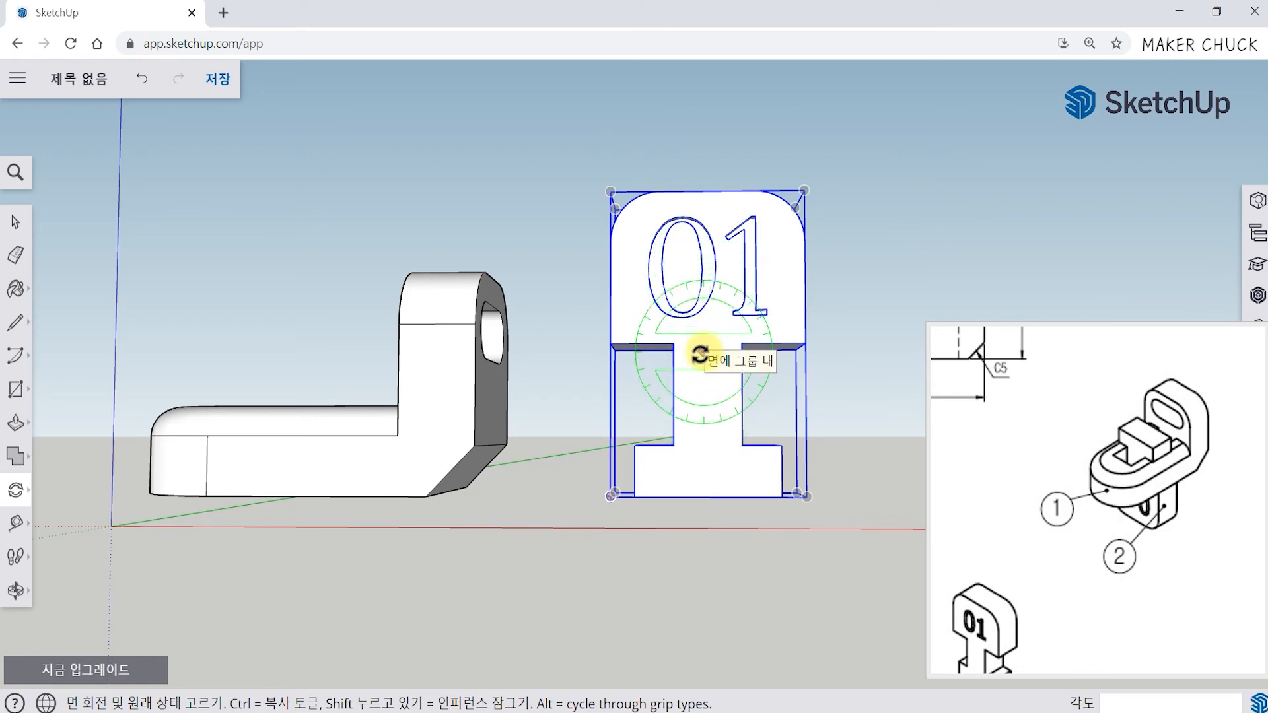
left_click(702, 352)
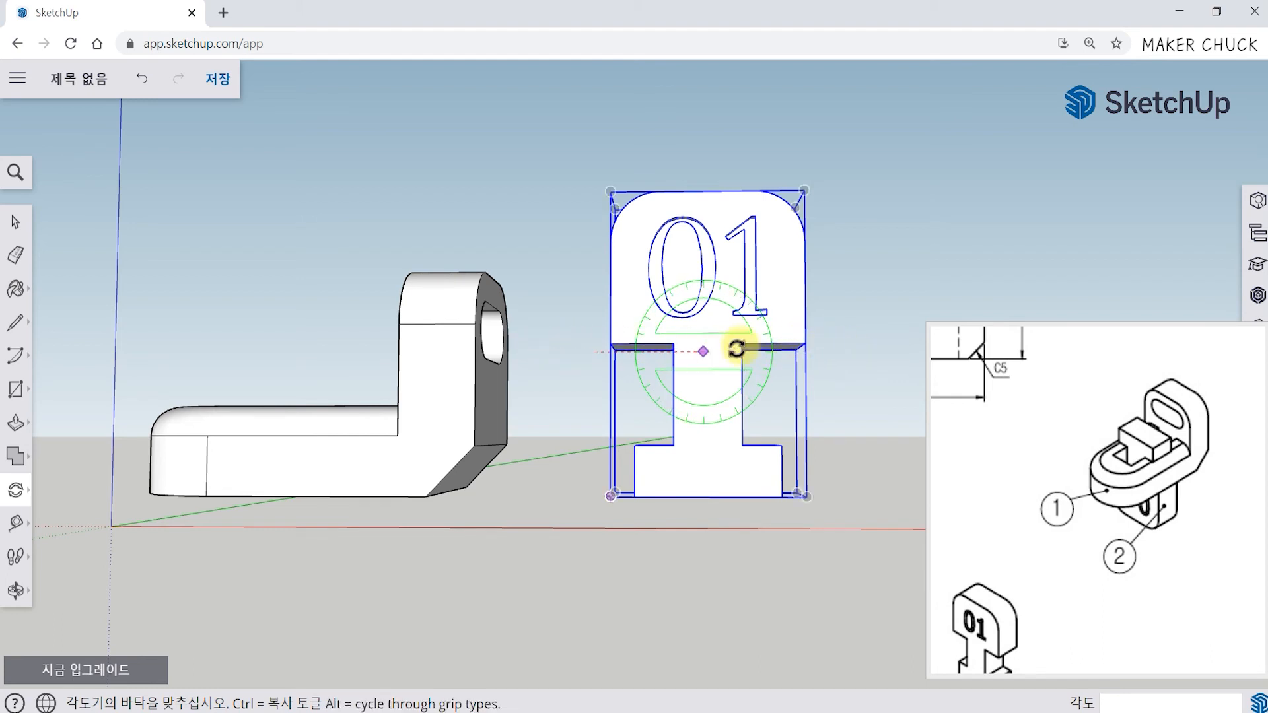
left_click(839, 351)
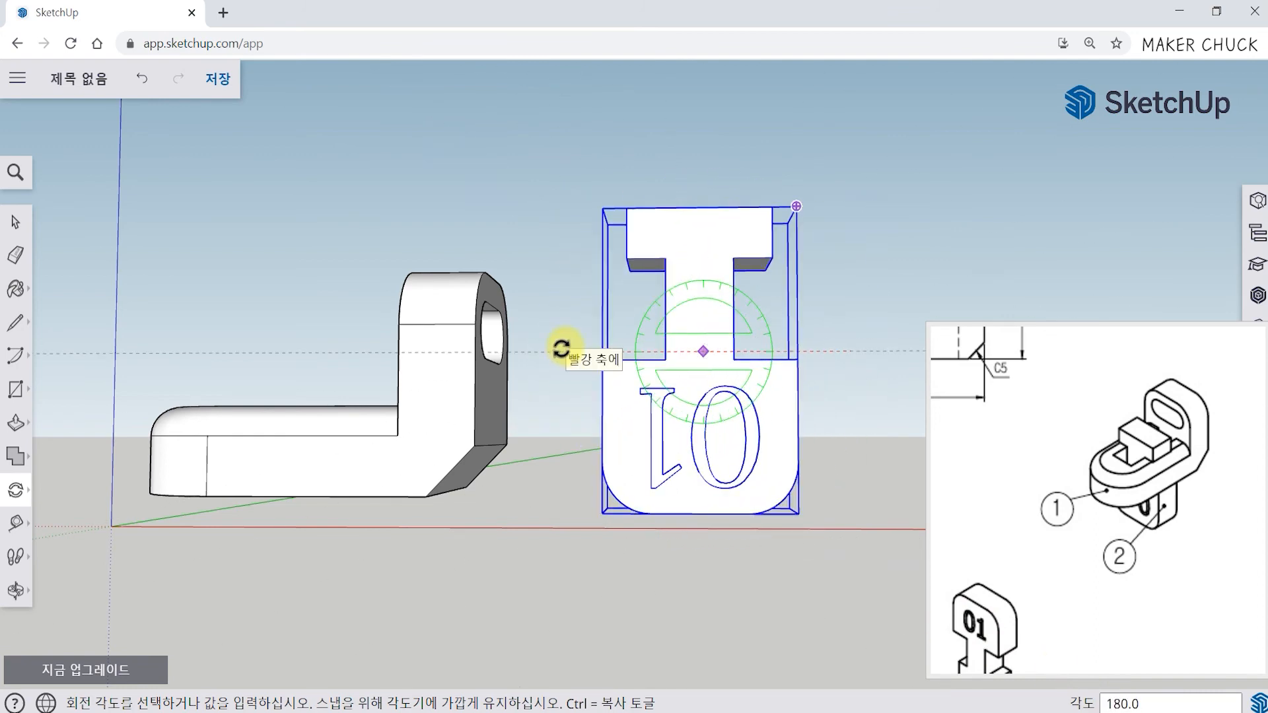
left_click(561, 348)
Rotate part 2 by 90° about the vertical axis so its "01" face points toward part 1's rounded end
middle_click_drag(671, 447, 866, 578)
middle_click_drag(608, 376, 816, 513)
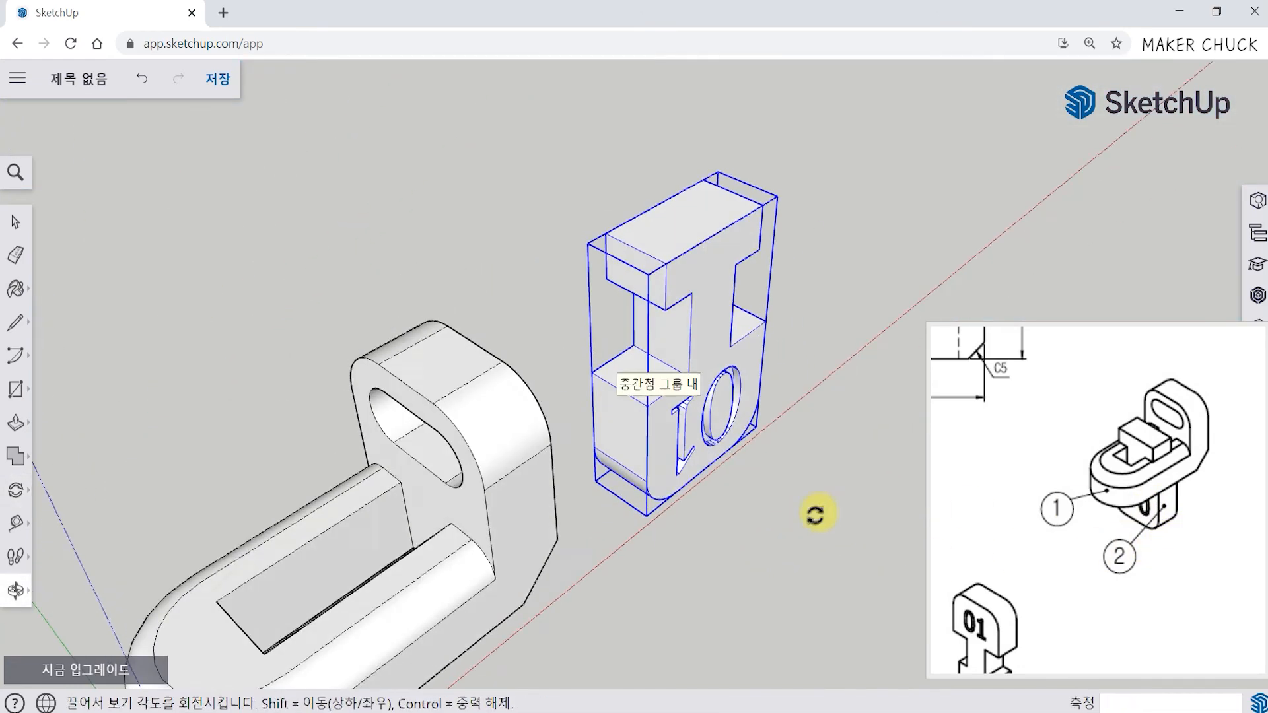
middle_click_drag(825, 259, 641, 366)
middle_click_drag(660, 226, 636, 538)
middle_click_drag(730, 439, 806, 418)
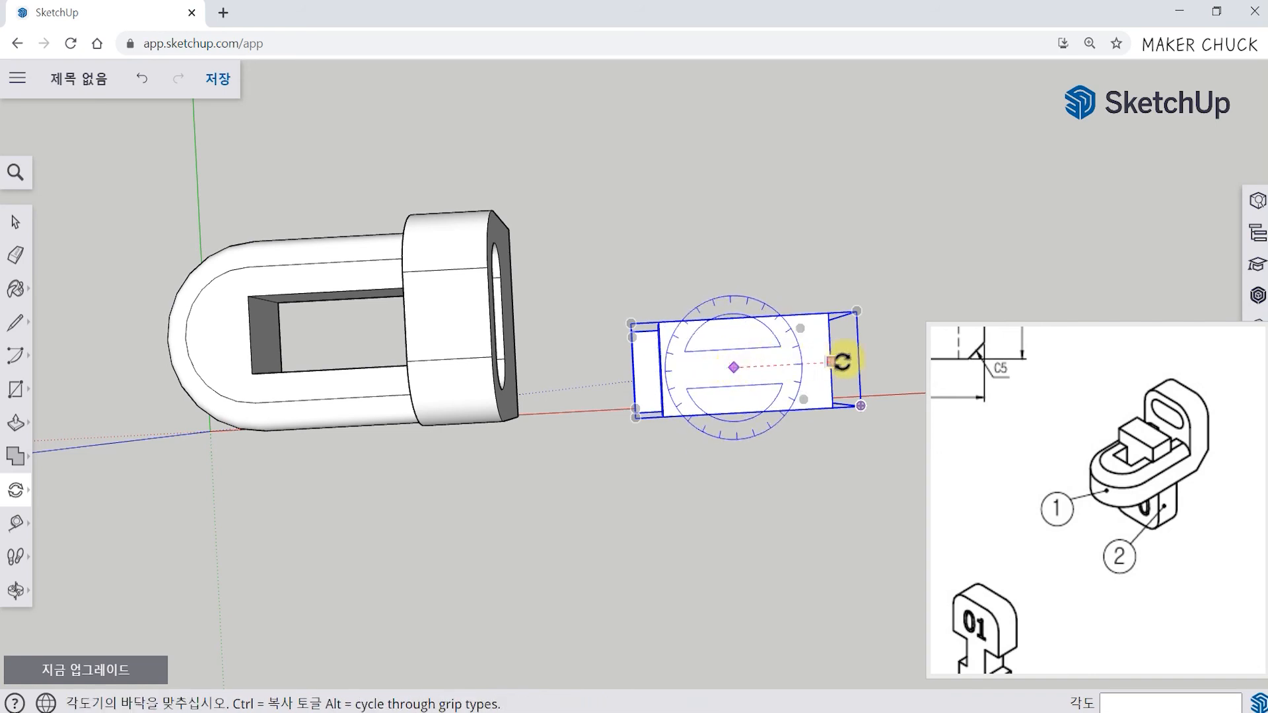
left_click(892, 357)
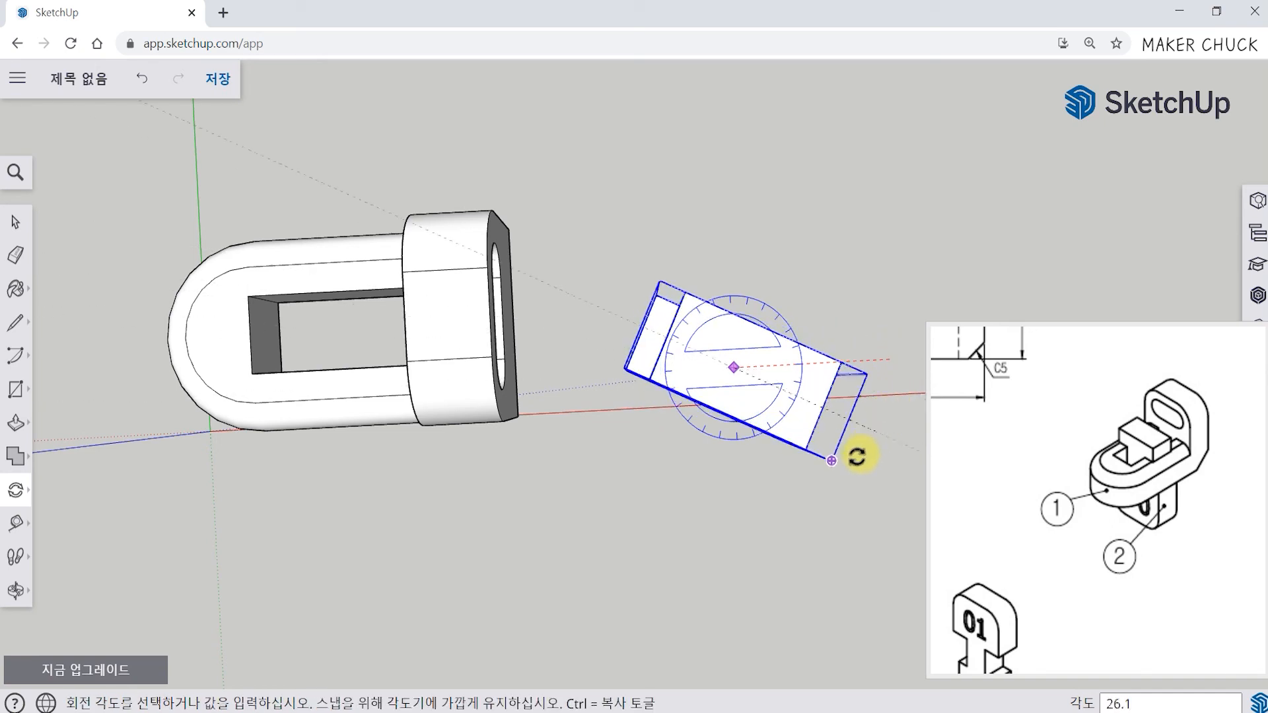
left_click(736, 519)
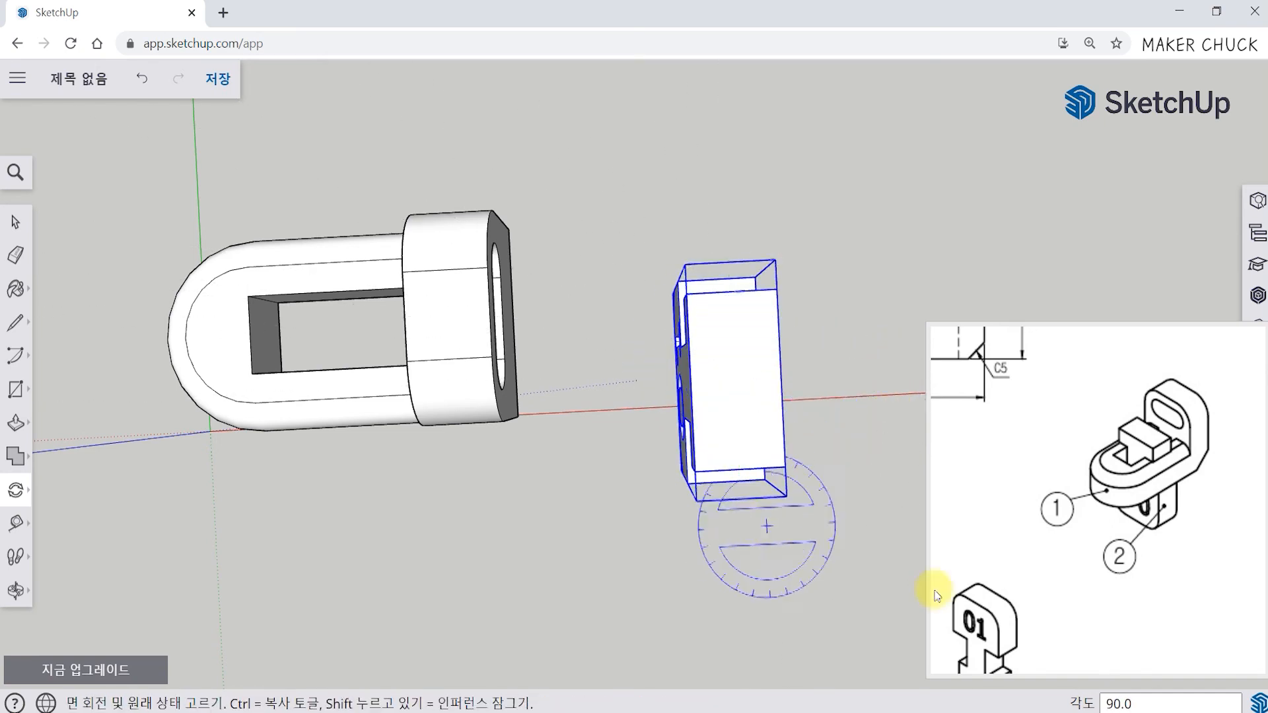
Move part 2 by the inner corner under its head onto the corner of part 1's slot at the rounded end
middle_click_drag(742, 530, 722, 275)
key("q")
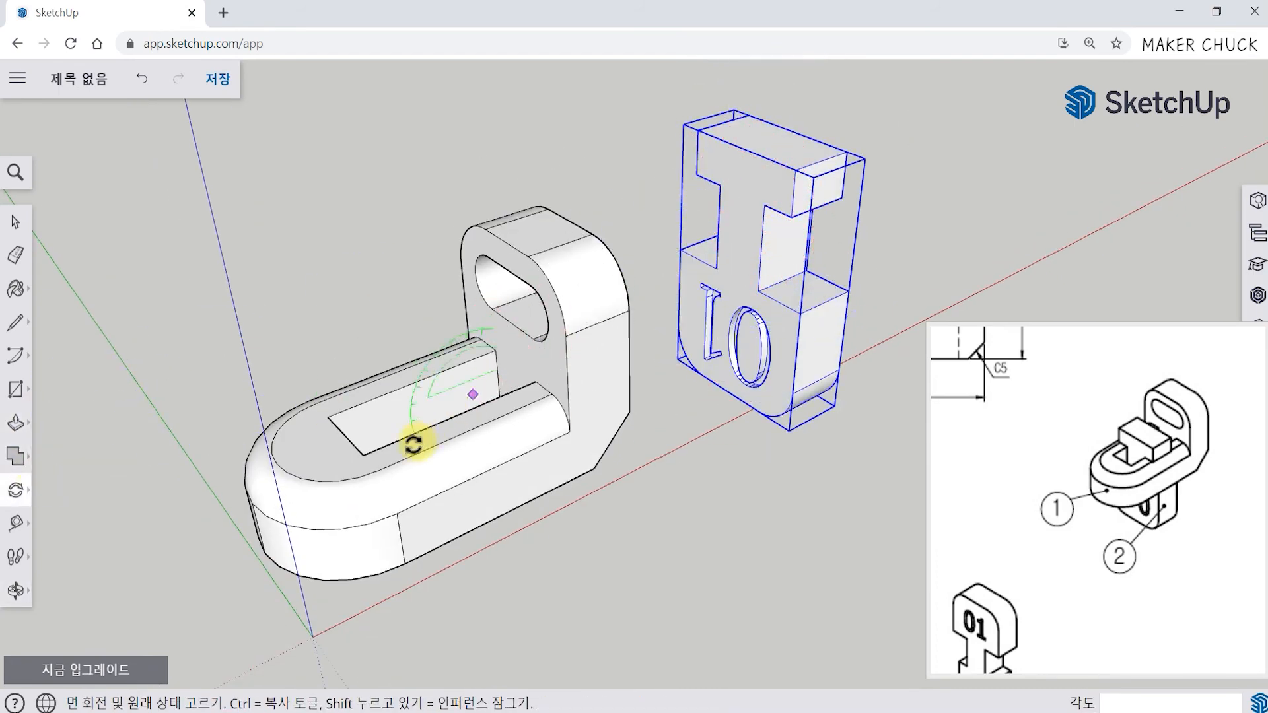
left_click(14, 494)
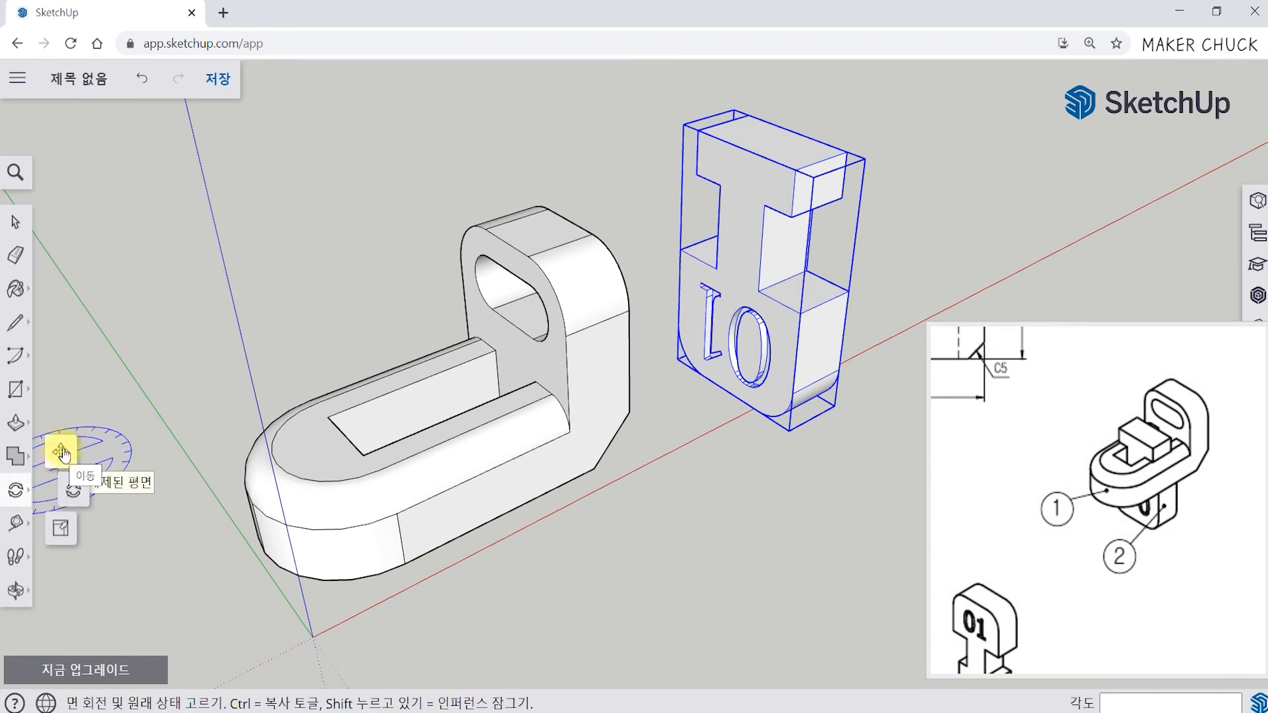
left_click(63, 454)
scroll(752, 202, "up", 1)
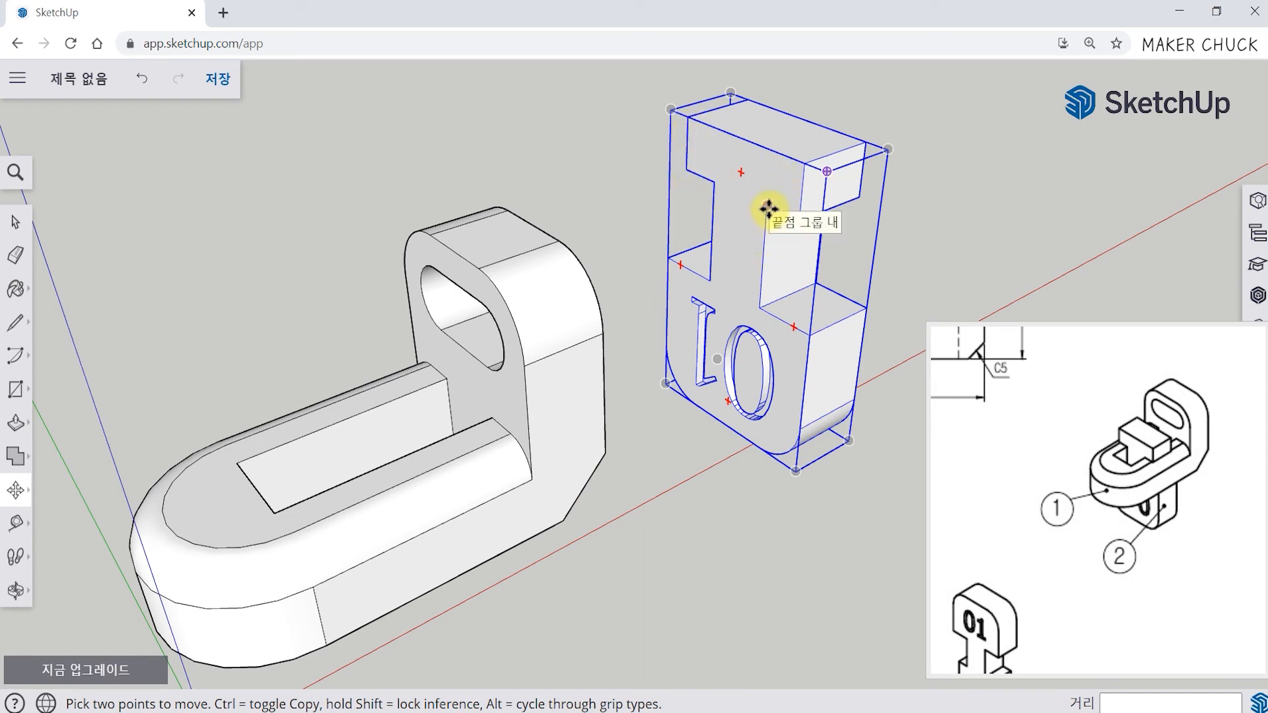
left_click(769, 209)
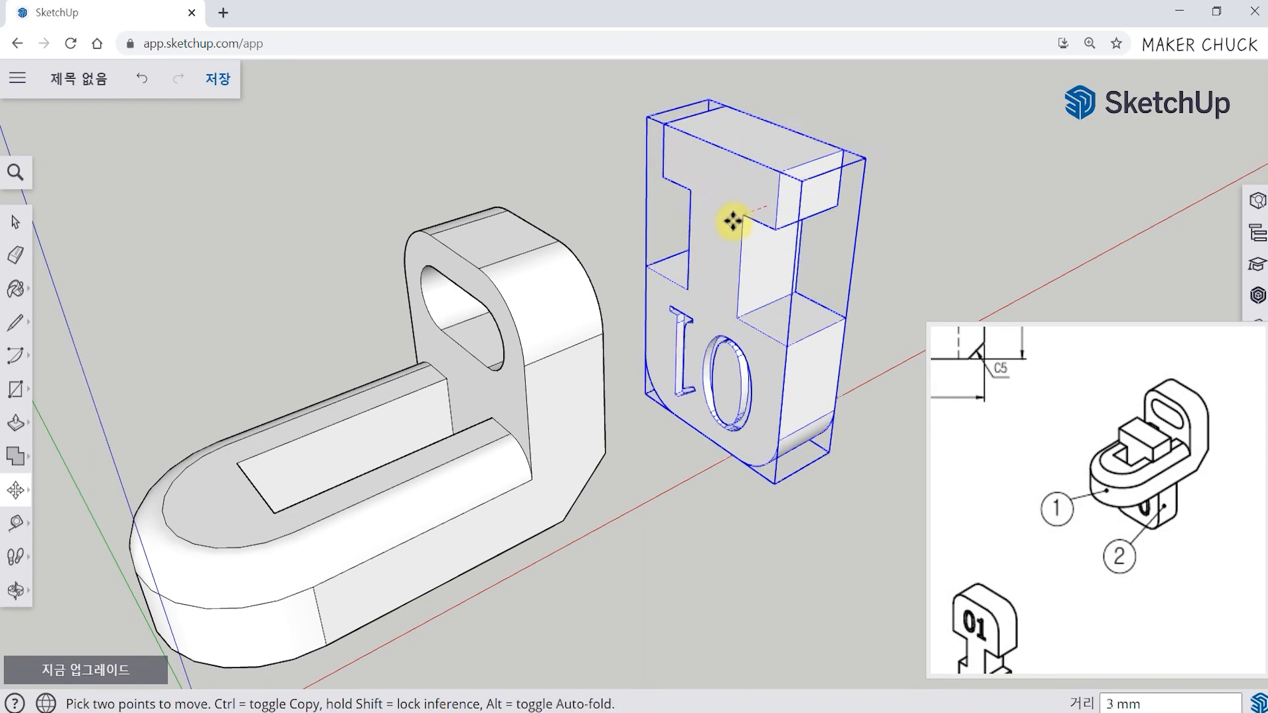
left_click(603, 249)
middle_click_drag(603, 249, 651, 51)
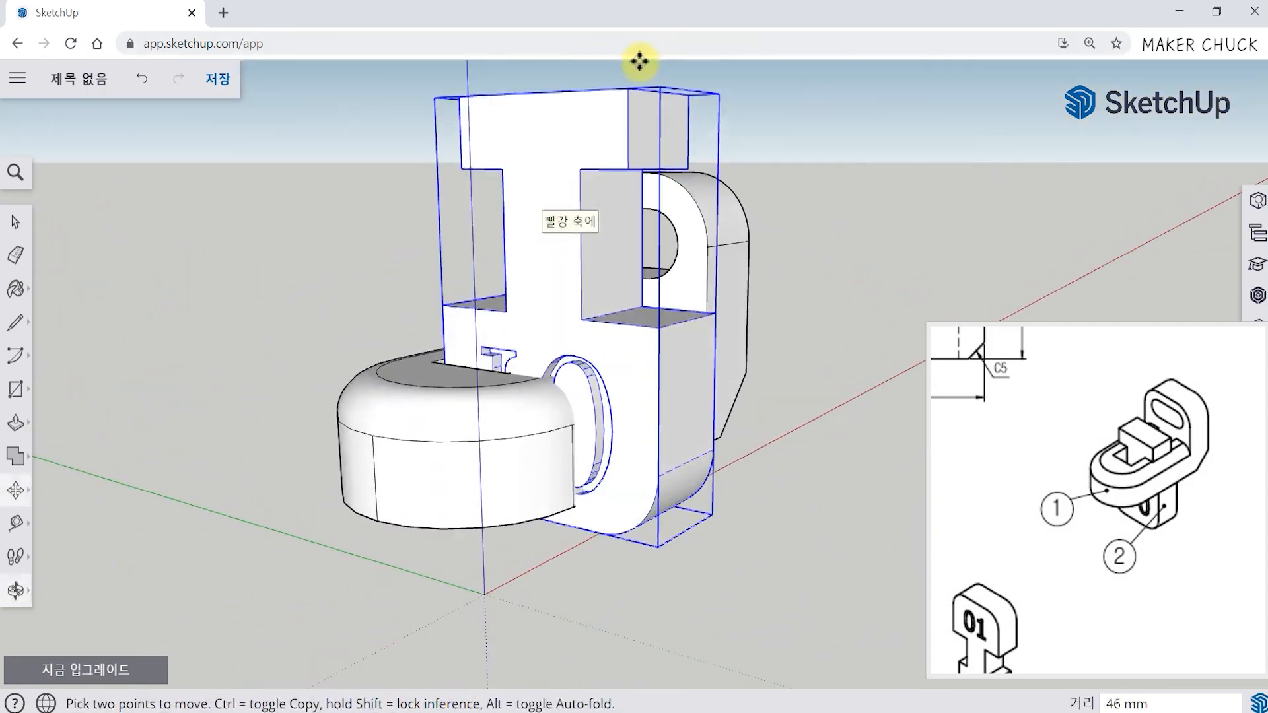
middle_click_drag(552, 274, 526, 405)
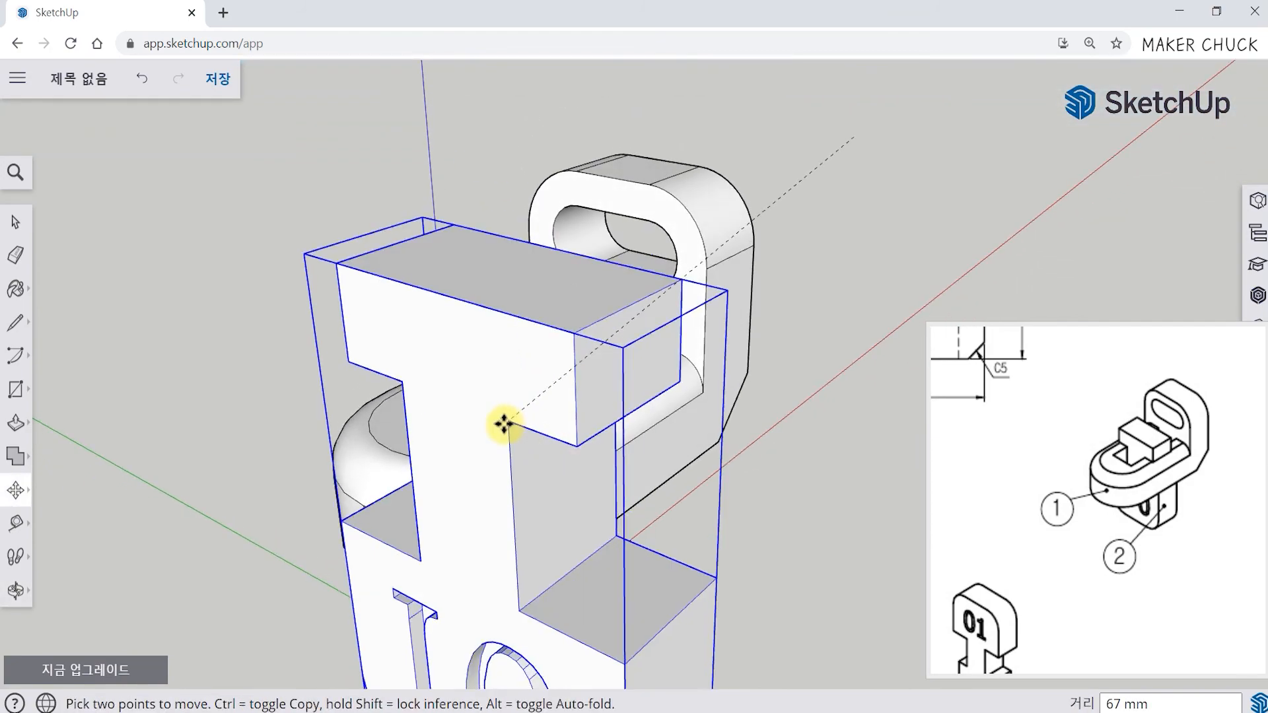
middle_click_drag(541, 277, 504, 502)
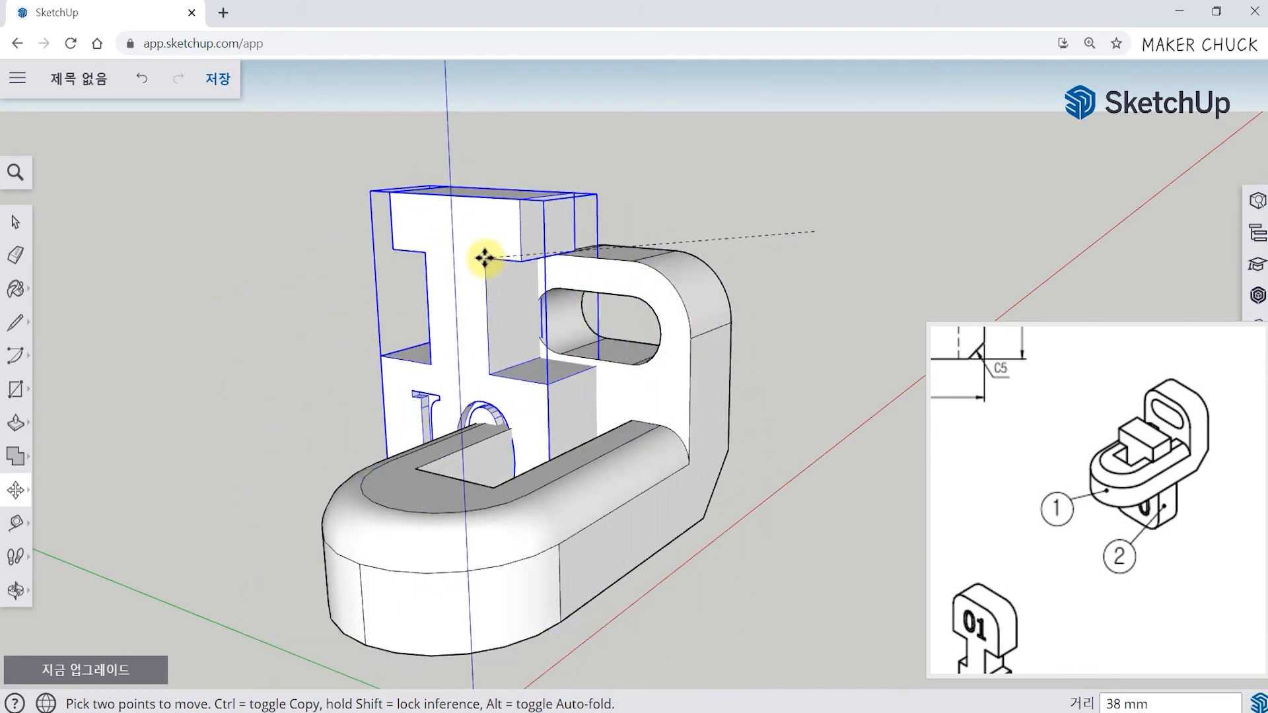
middle_click_drag(525, 346, 489, 254)
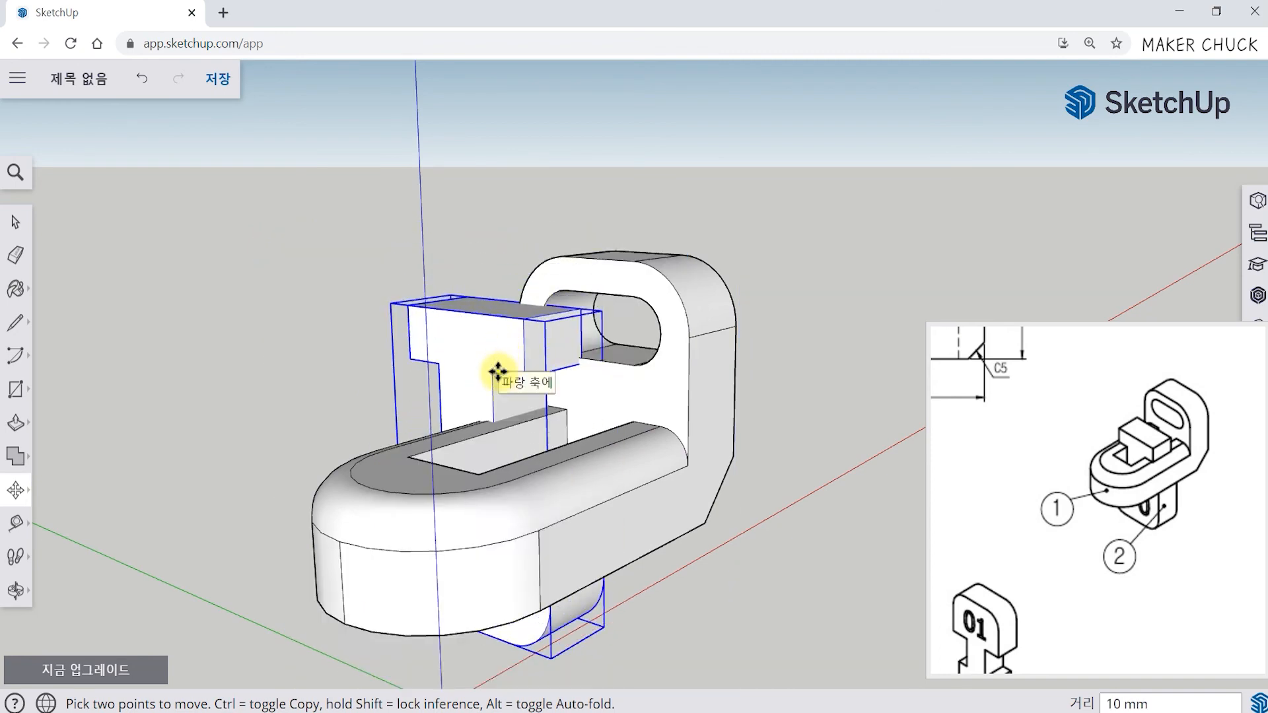
scroll(497, 372, "up", 5)
middle_click_drag(493, 391, 578, 269)
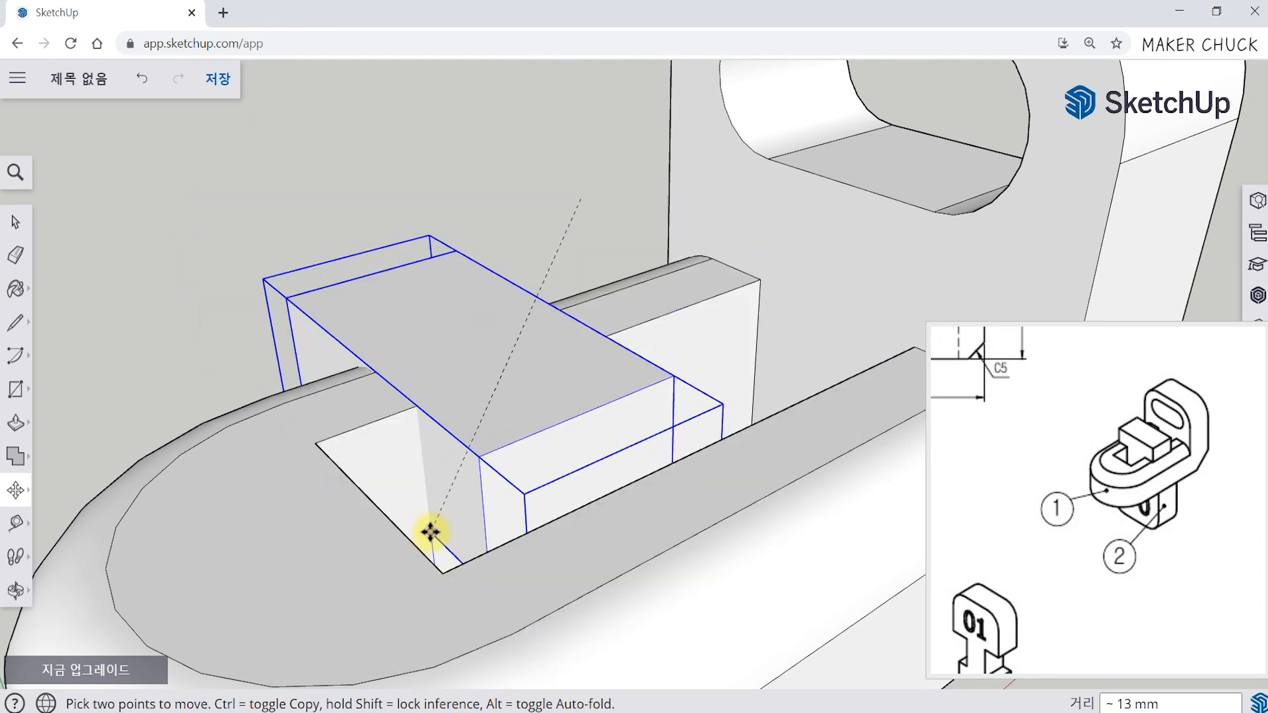
middle_click_drag(434, 535, 489, 447)
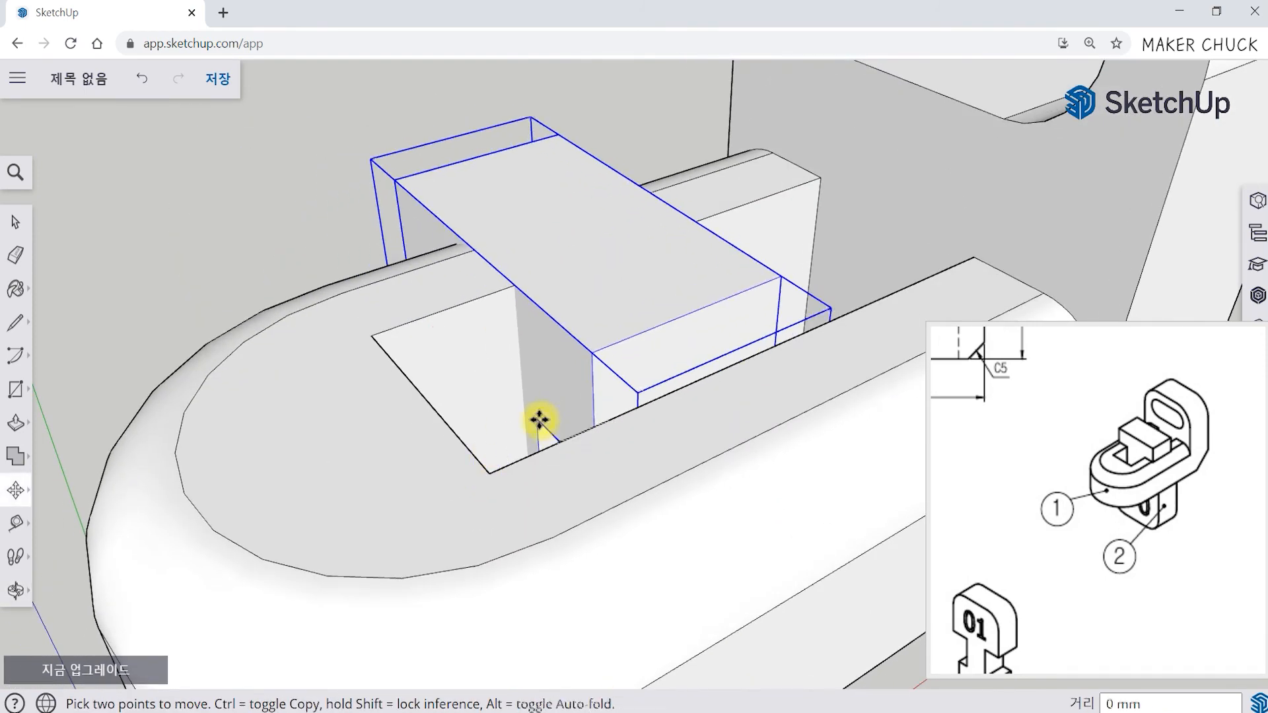
left_click(539, 420)
Examine from the side, front and below how part 2 sits in part 1's slot
middle_click_drag(307, 453, 902, 208)
middle_click_drag(793, 267, 314, 427)
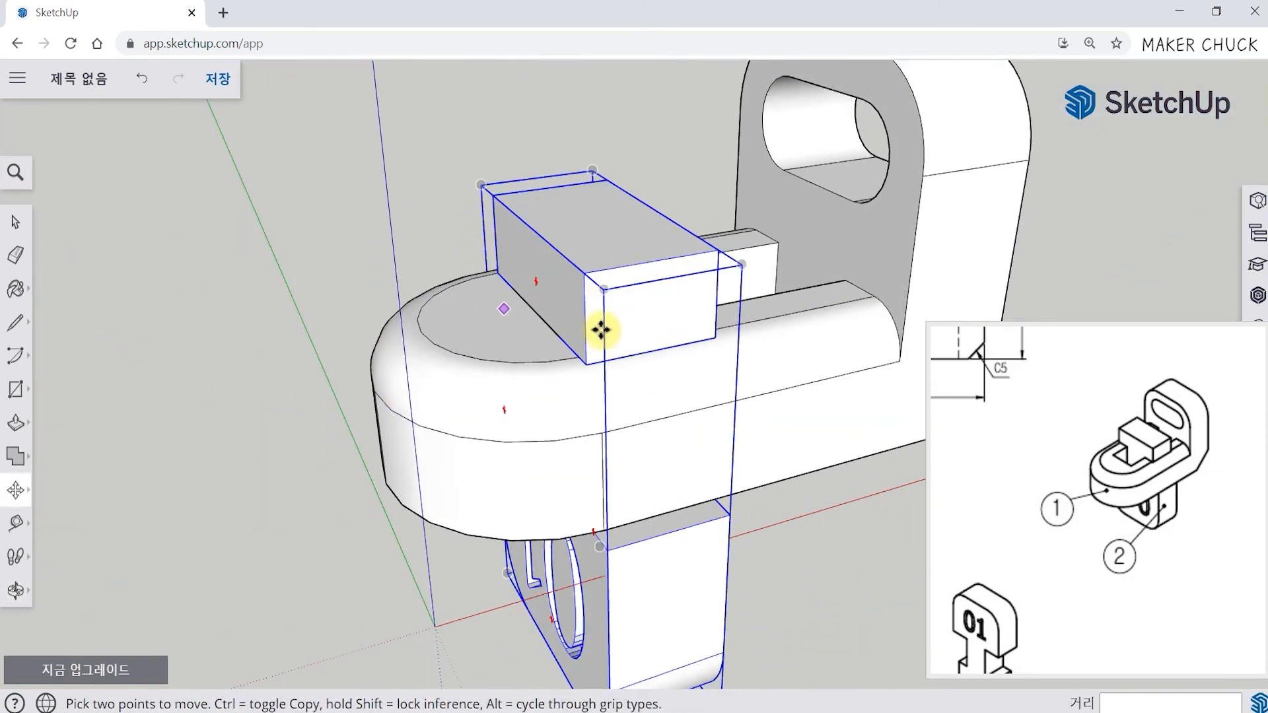
middle_click_drag(495, 346, 613, 490)
middle_click_drag(713, 327, 752, 429)
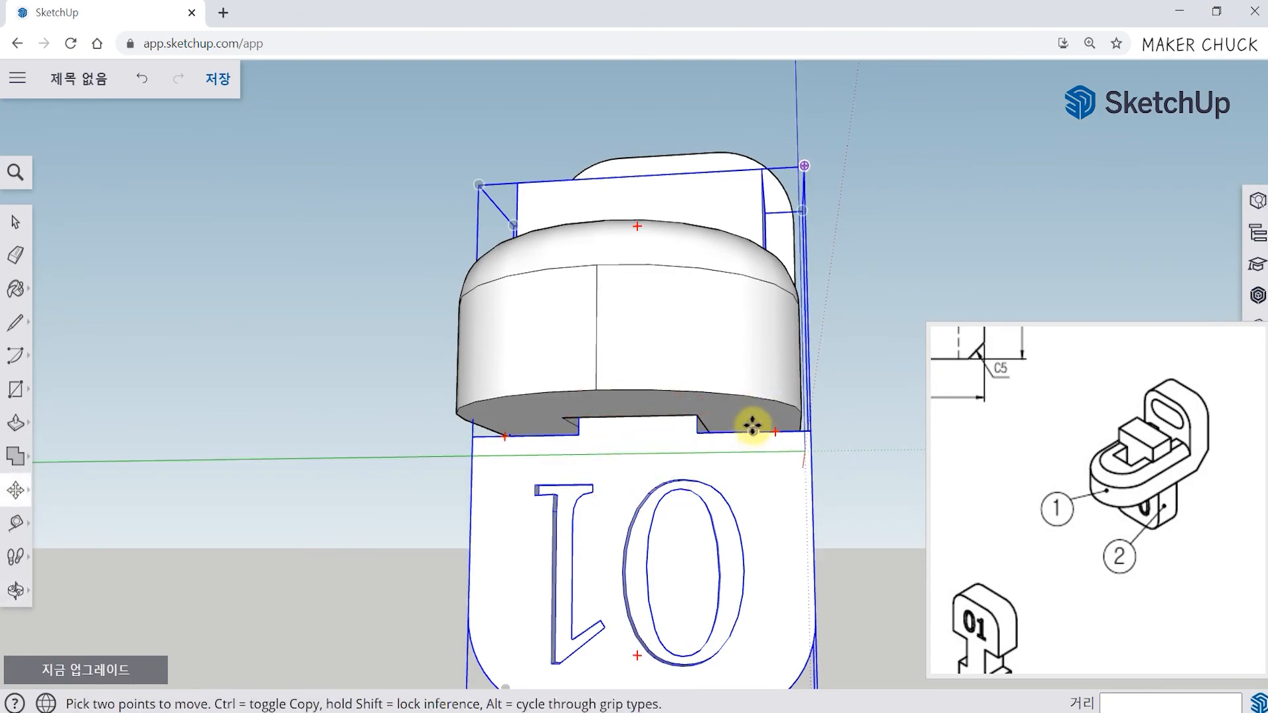
middle_click_drag(775, 355, 736, 404)
scroll(756, 331, "up", 3)
middle_click_drag(756, 331, 641, 300)
scroll(647, 315, "up", 3)
scroll(647, 315, "down", 3)
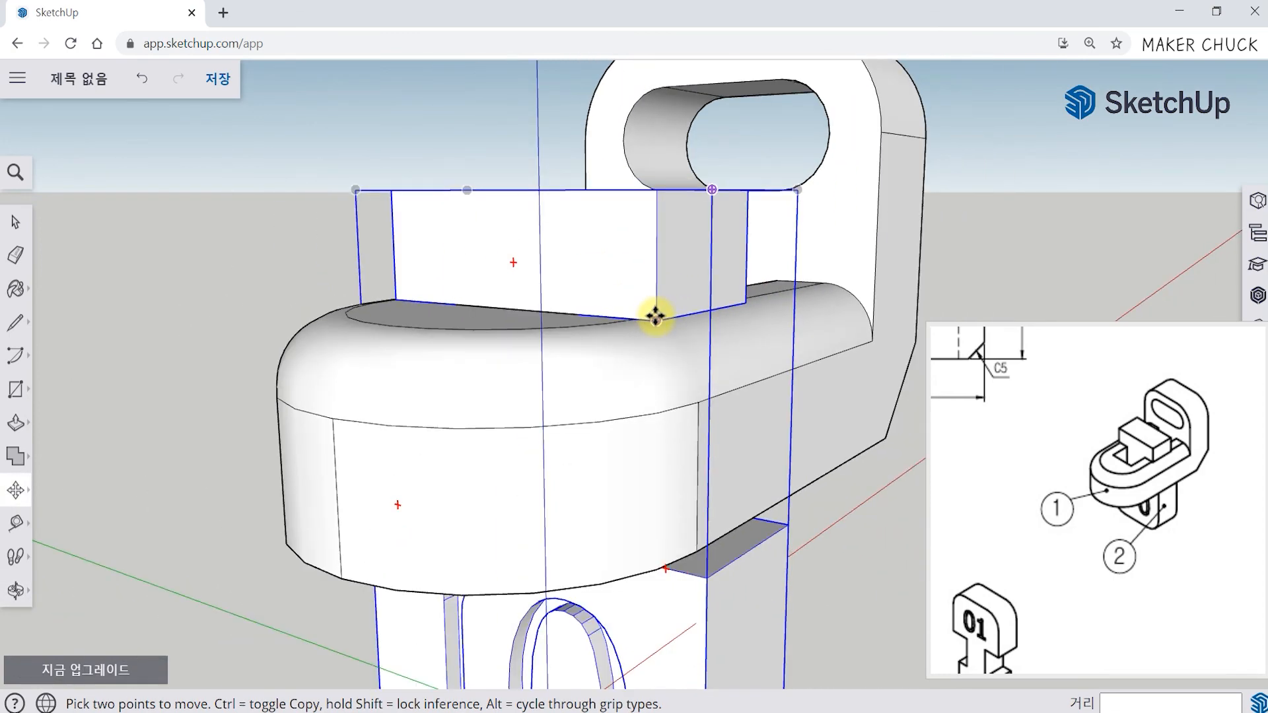
Move part 2 about 5 mm along the red axis within the slot, away from part 1's rounded end
left_click(656, 190)
scroll(656, 190, "down", 3)
scroll(656, 187, "up", 4)
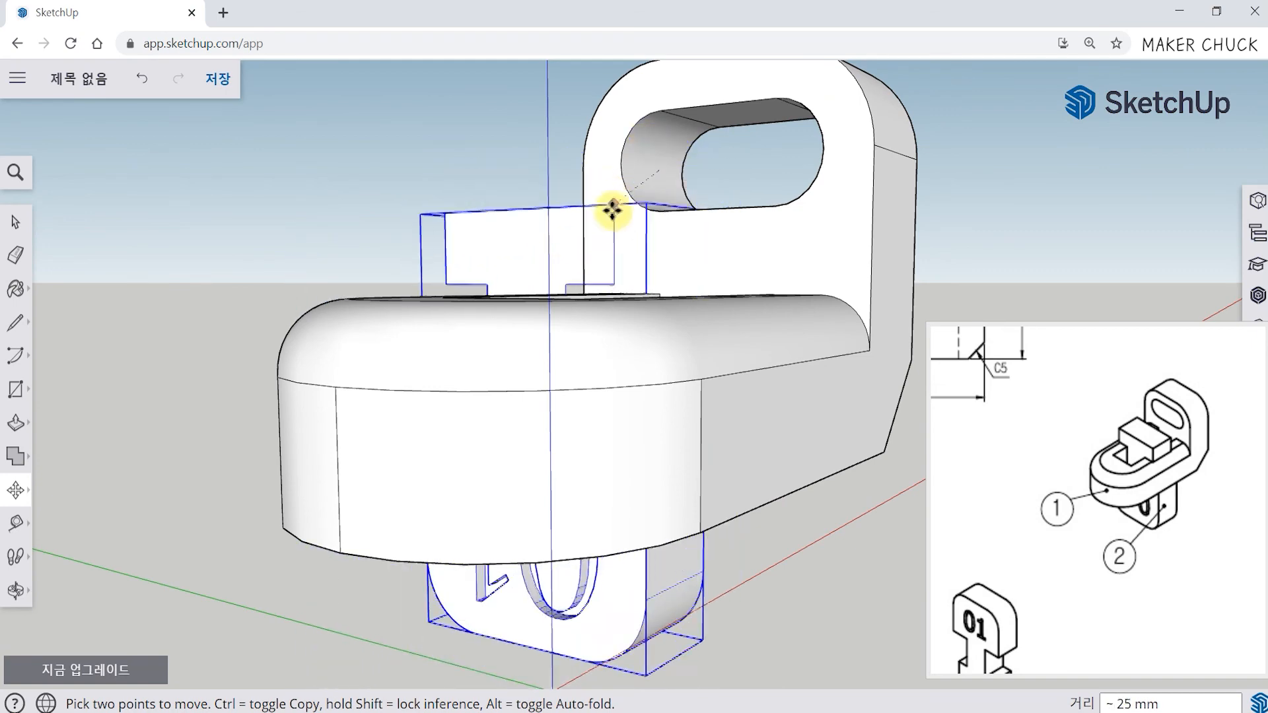
middle_click_drag(614, 201, 521, 479)
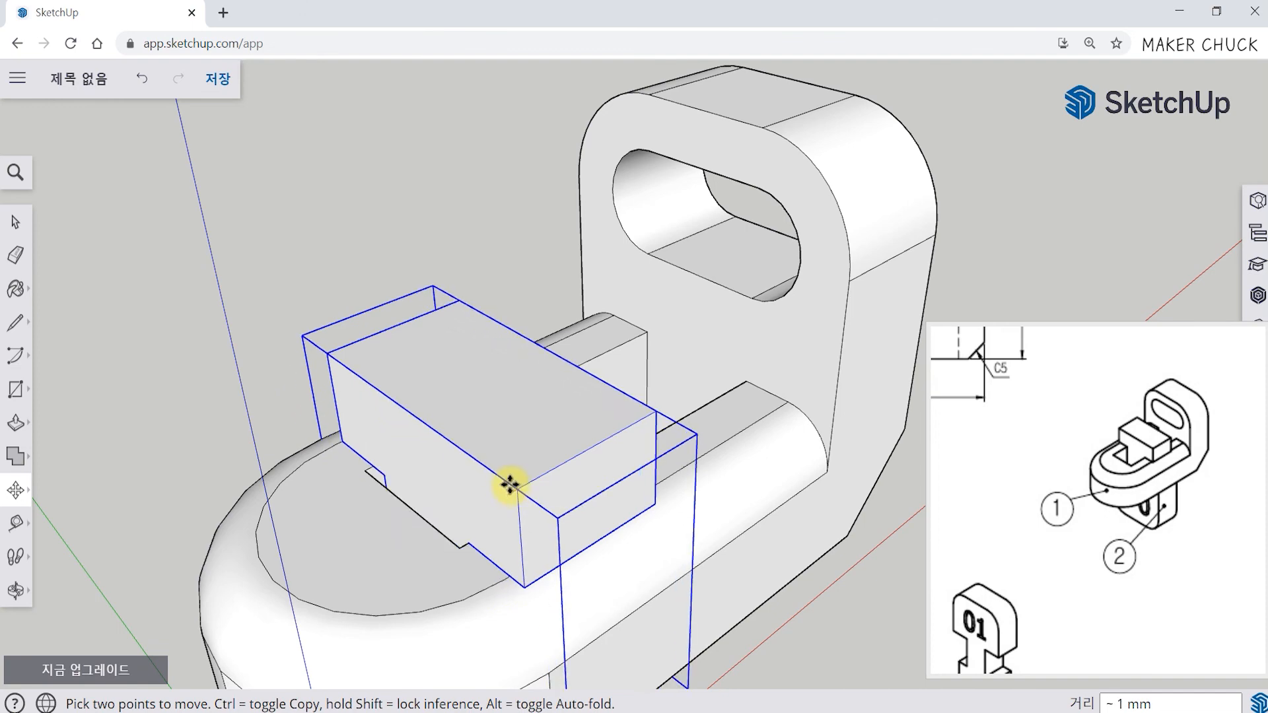
middle_click_drag(522, 475, 572, 421)
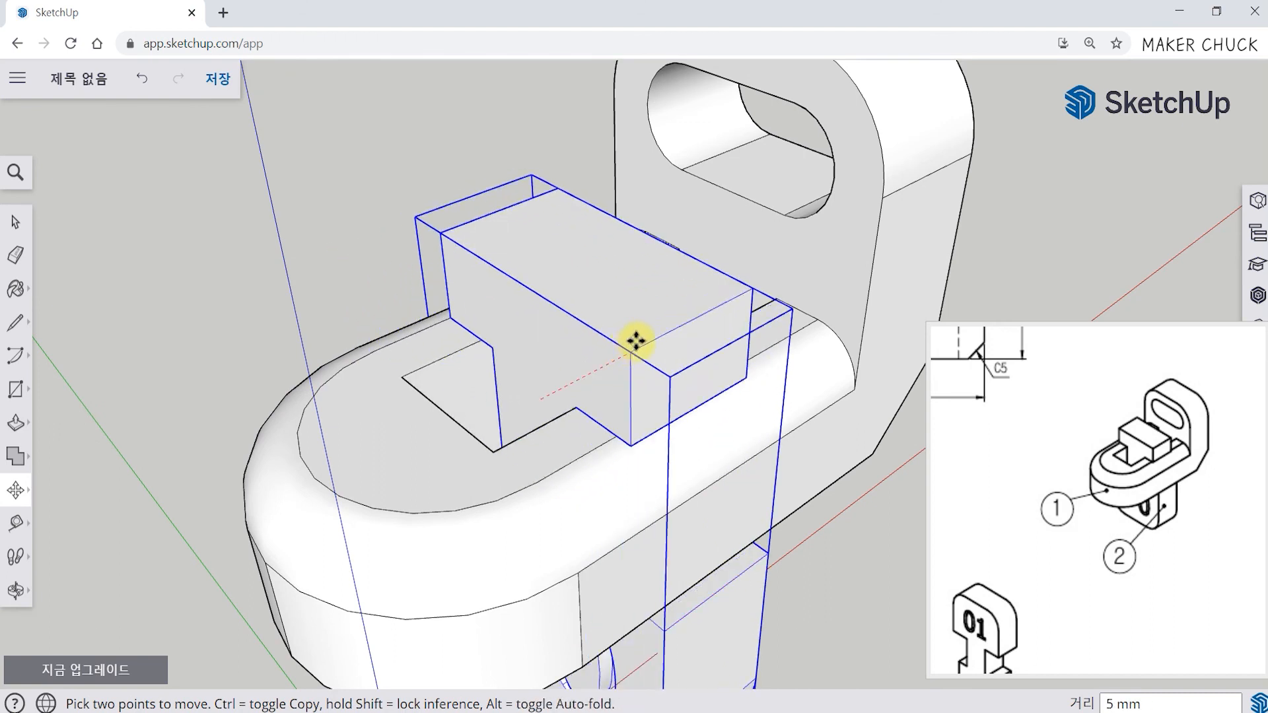
left_click(647, 335)
Raise part 2 by 0.5 mm along the blue axis and check the clearances above and below part 1's base
middle_click_drag(646, 335, 807, 207)
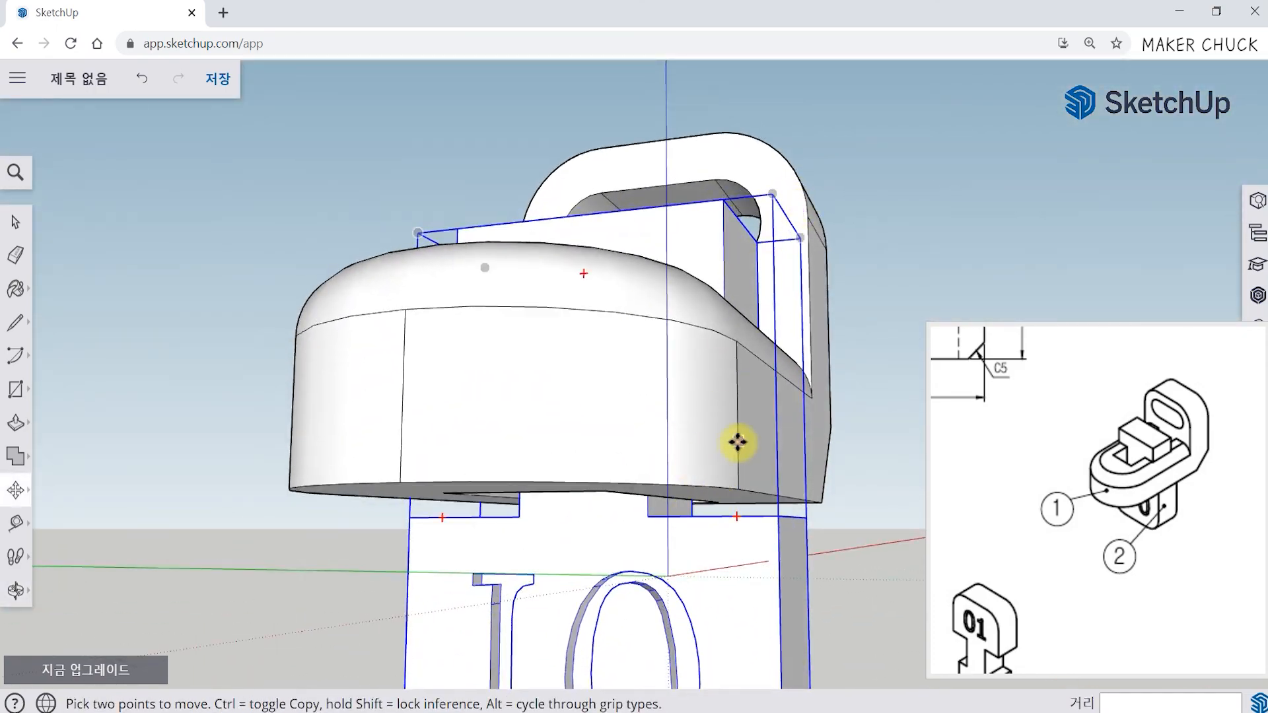
middle_click_drag(715, 271, 732, 263)
middle_click_drag(720, 503, 722, 466)
middle_click_drag(714, 377, 720, 566)
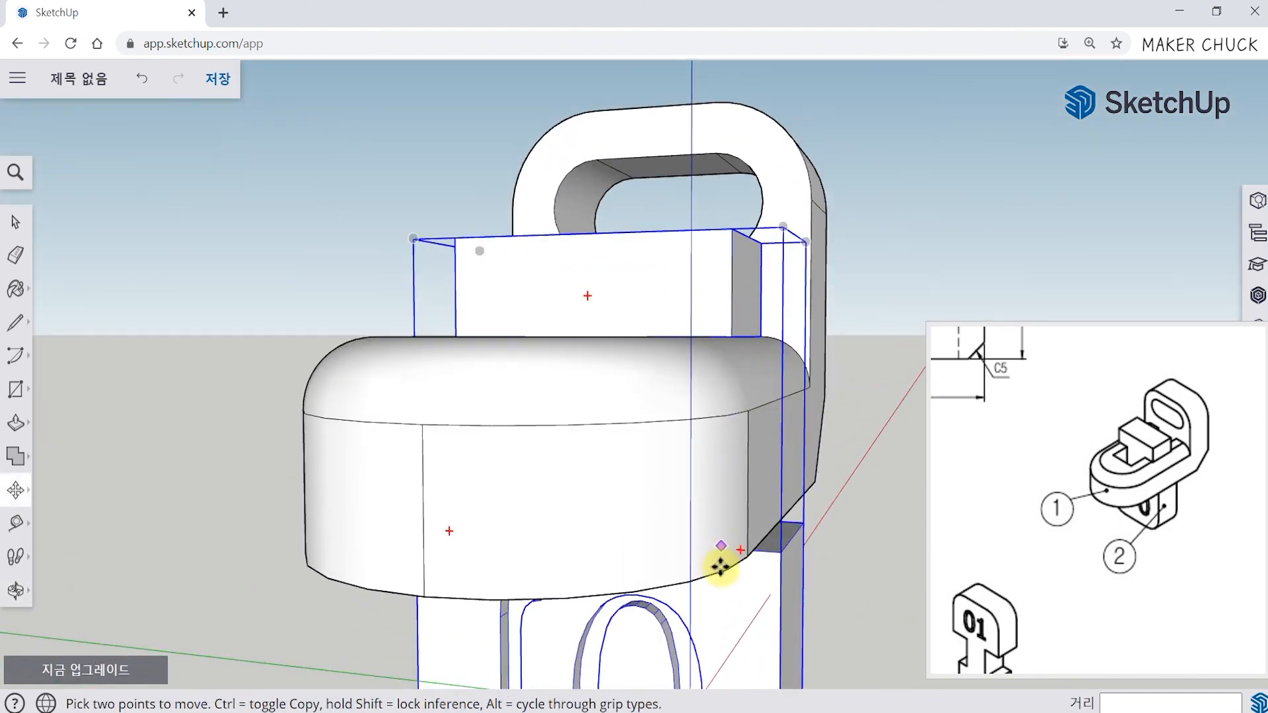
middle_click_drag(744, 438, 562, 395)
left_click_drag(543, 394, 498, 388)
key("m")
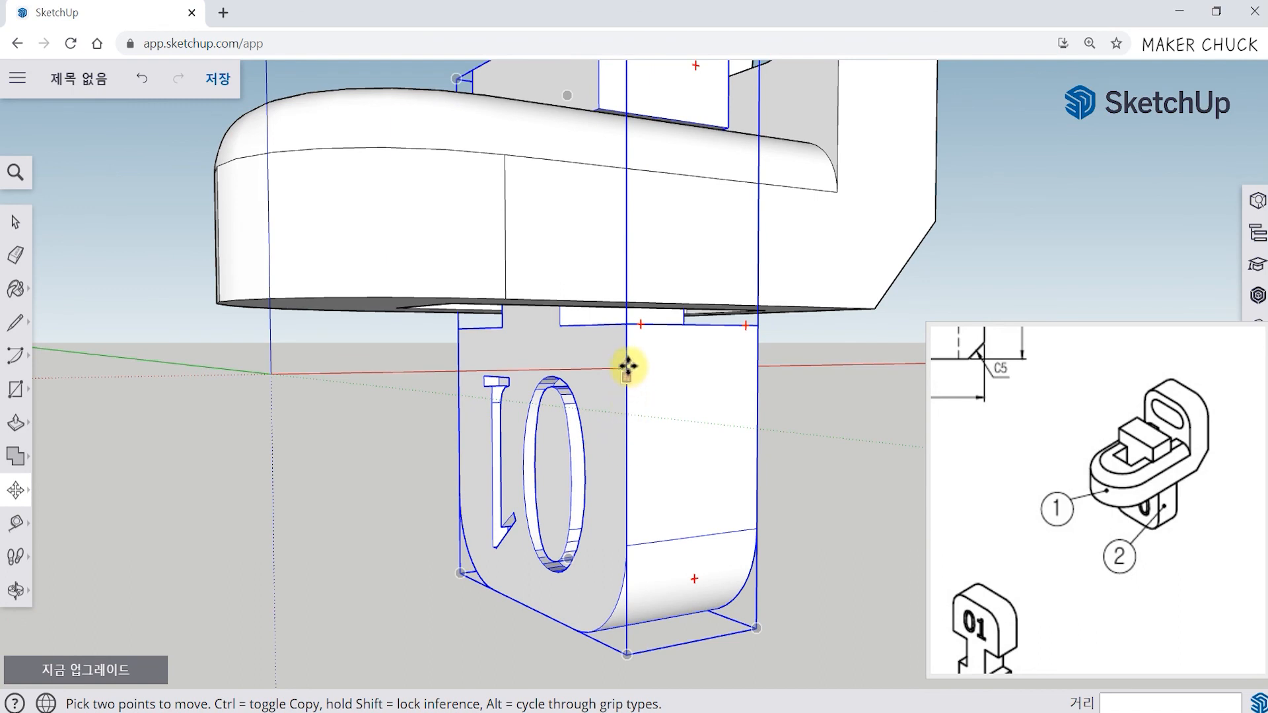
left_click(629, 324)
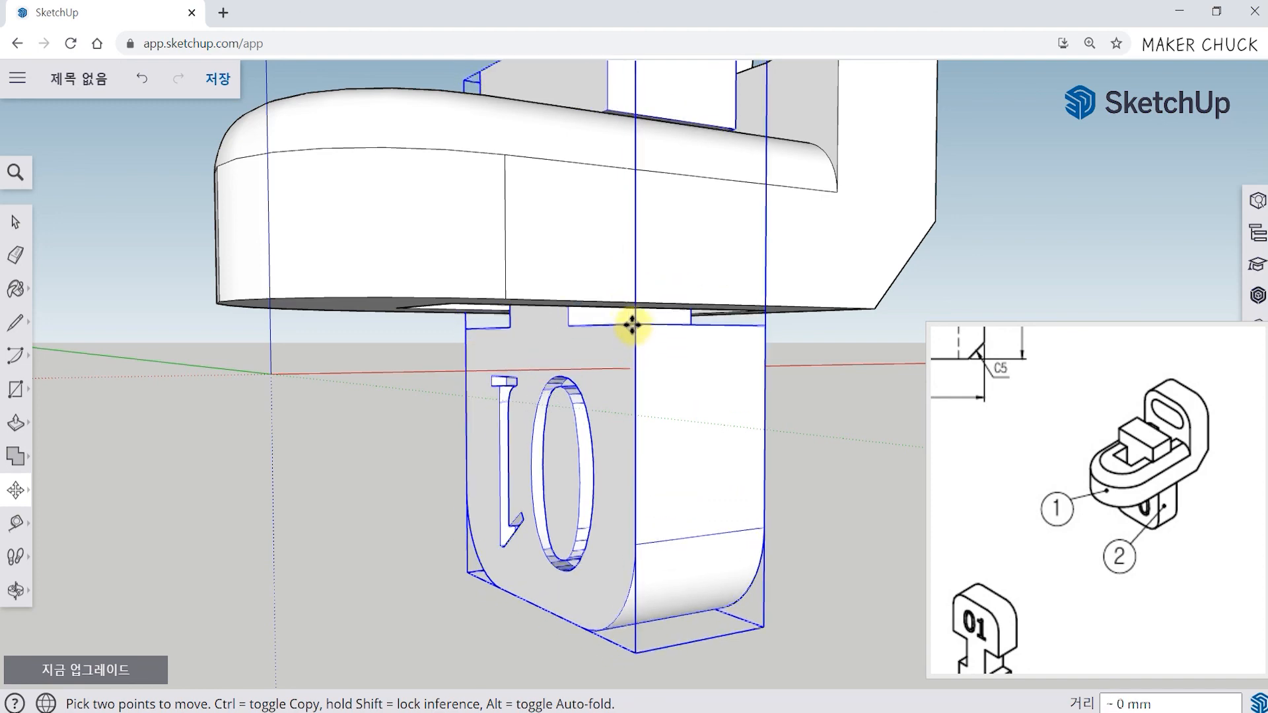
mouse_move(634, 278)
middle_mouse_down()
mouse_move(552, 368)
mouse_move(635, 319)
mouse_move(627, 298)
middle_mouse_up()
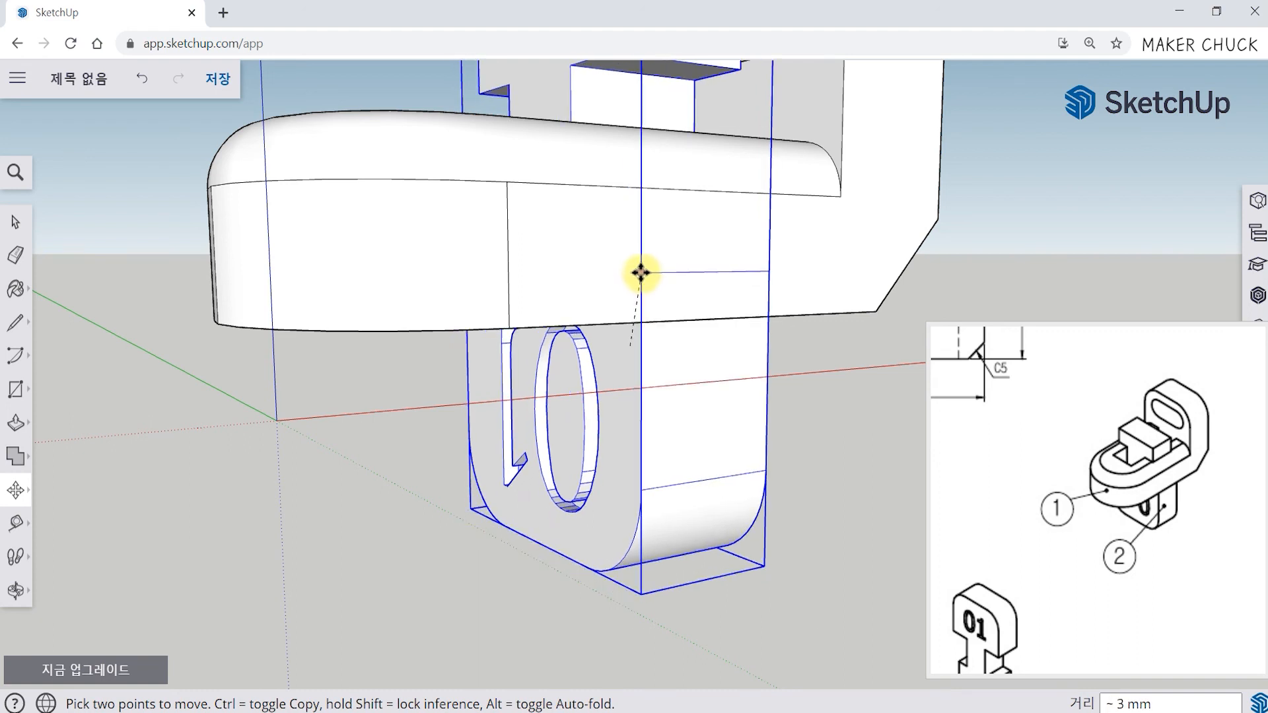
scroll(632, 277, "up", 1)
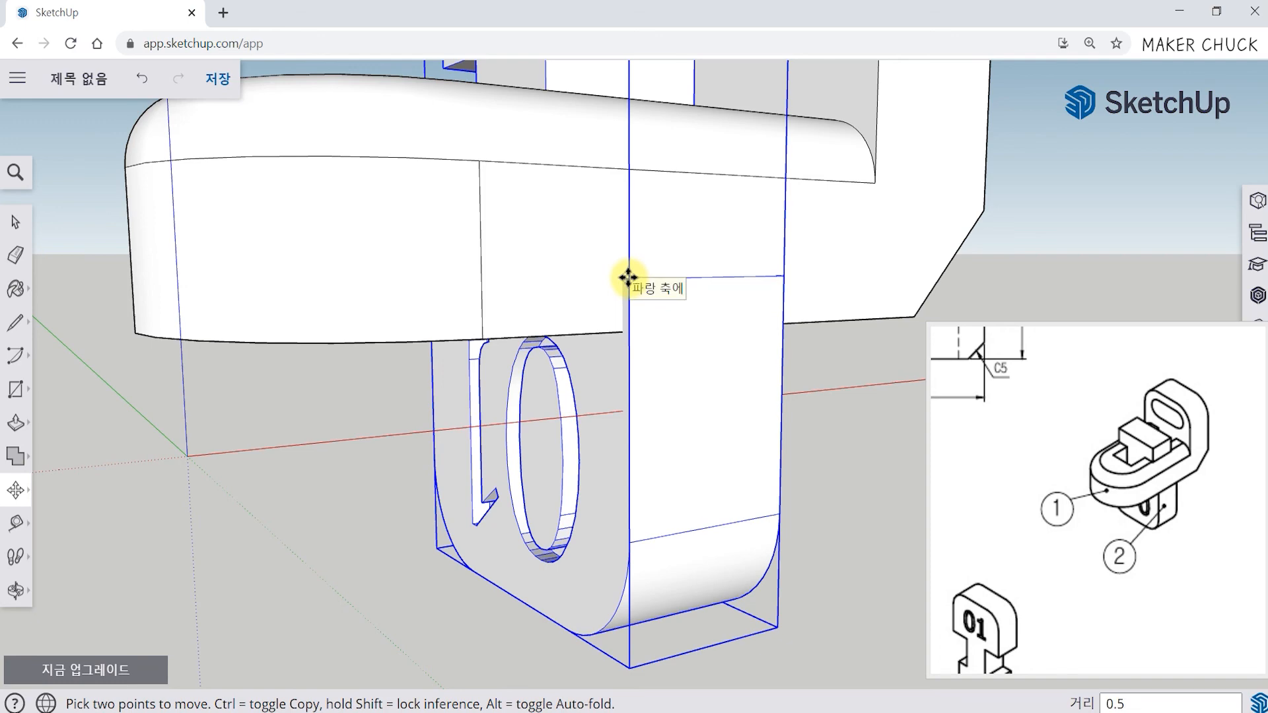
key("Return")
middle_click_drag(609, 413, 611, 386)
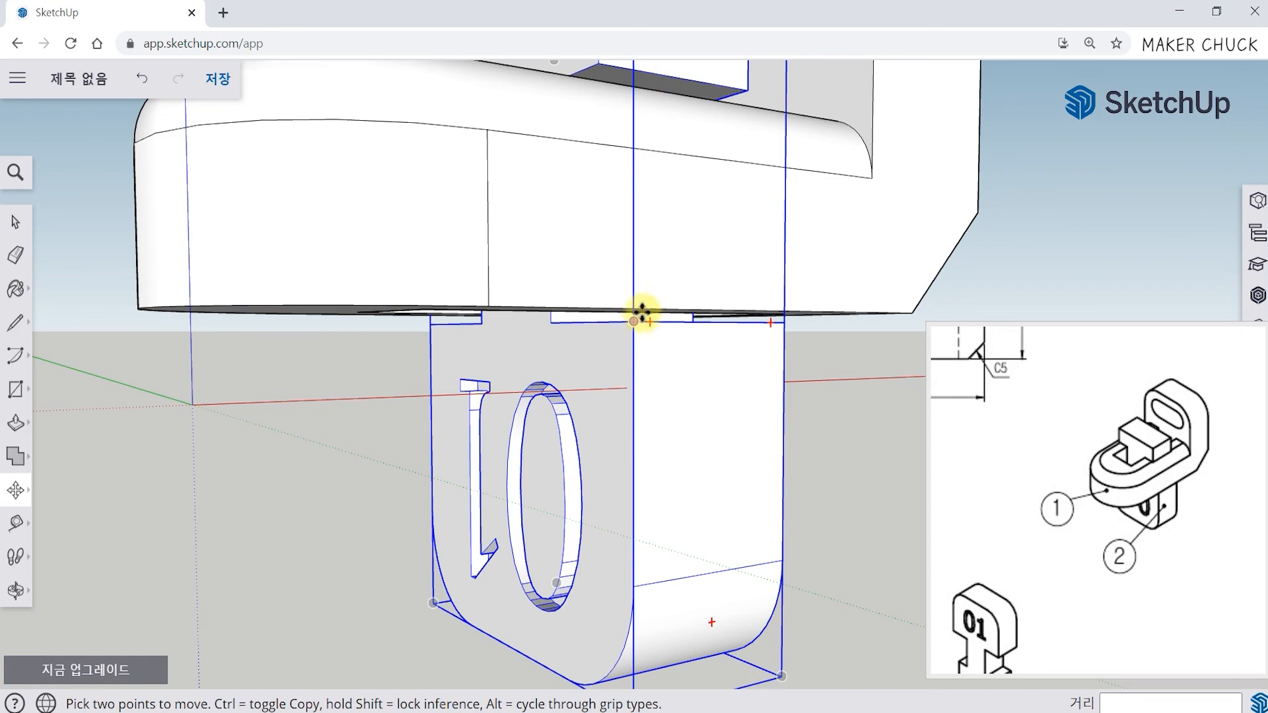
middle_click_drag(642, 312, 730, 198)
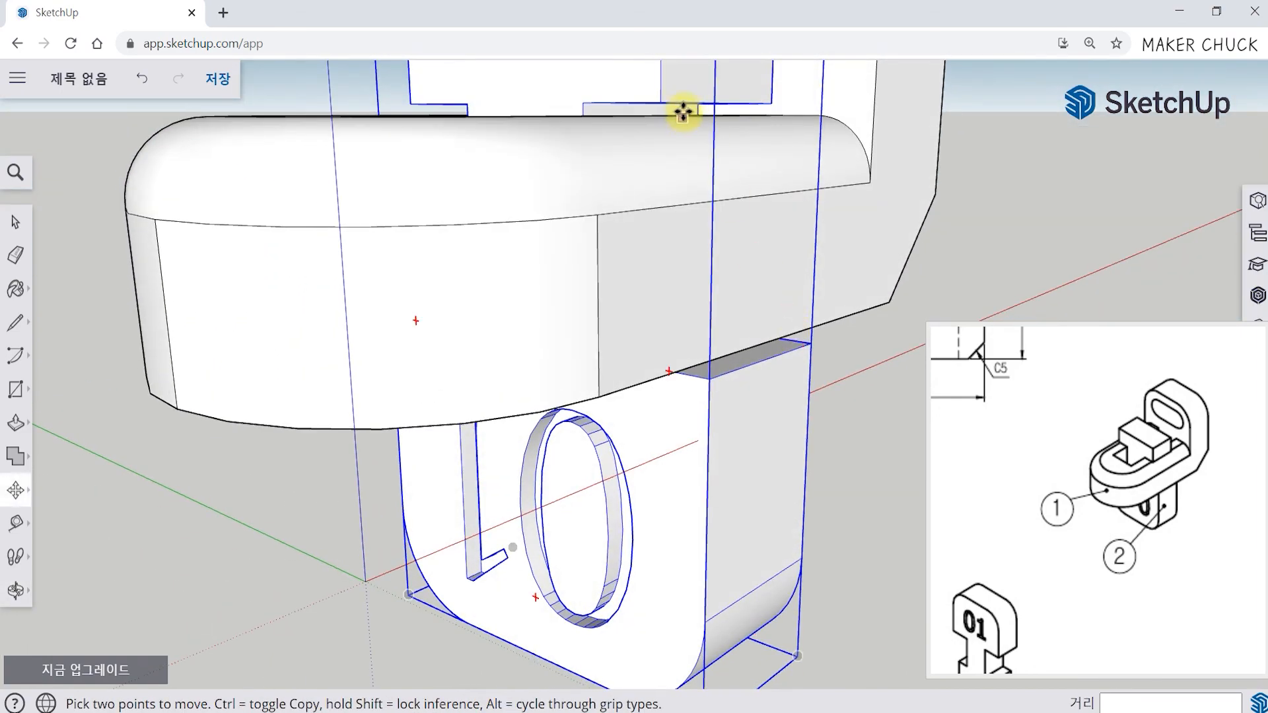
Move part 2 by 0.5 mm along the green axis, away from the slot wall its neck touches
middle_click_drag(705, 341, 708, 266)
middle_click_drag(694, 111, 416, 264)
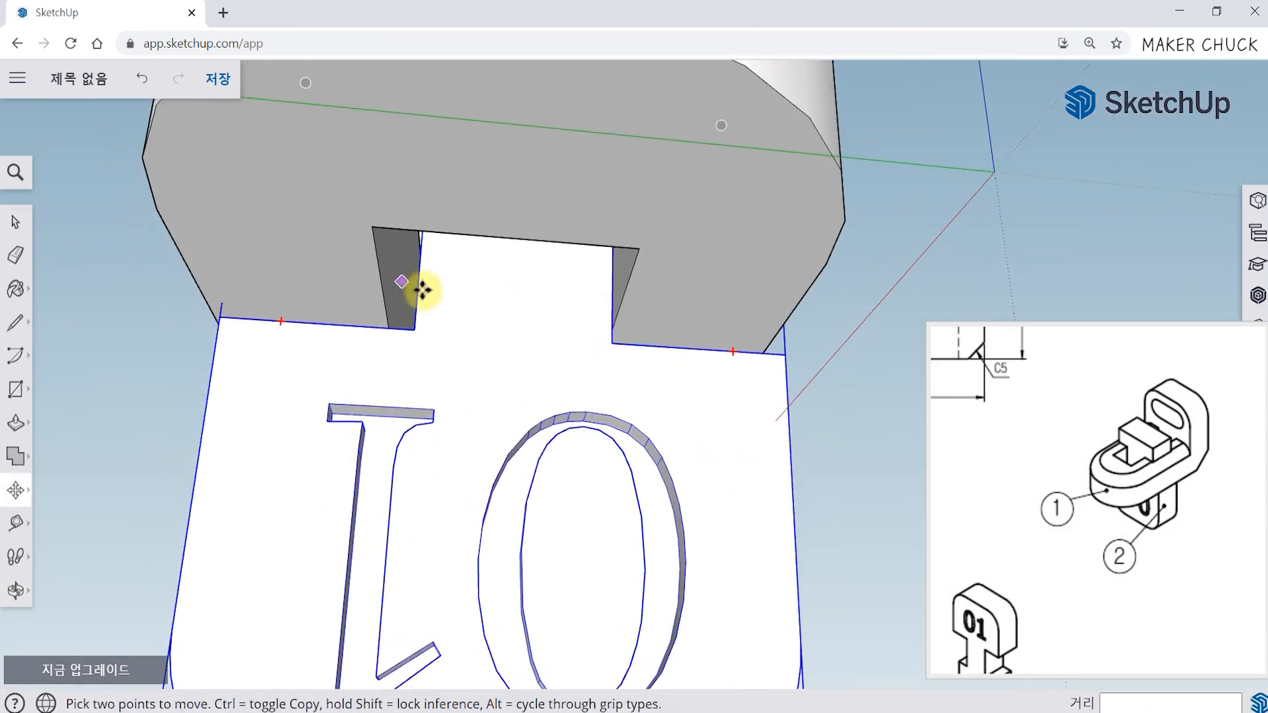
middle_click_drag(535, 289, 567, 317)
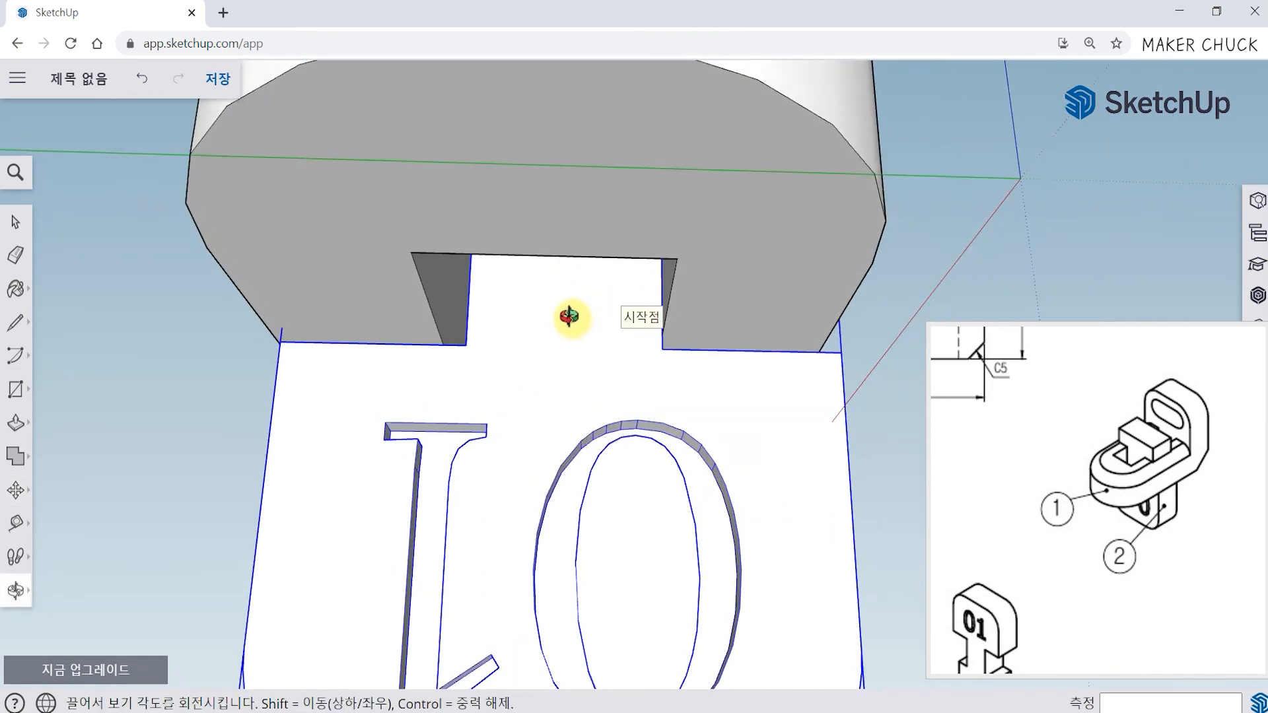
left_click(661, 346)
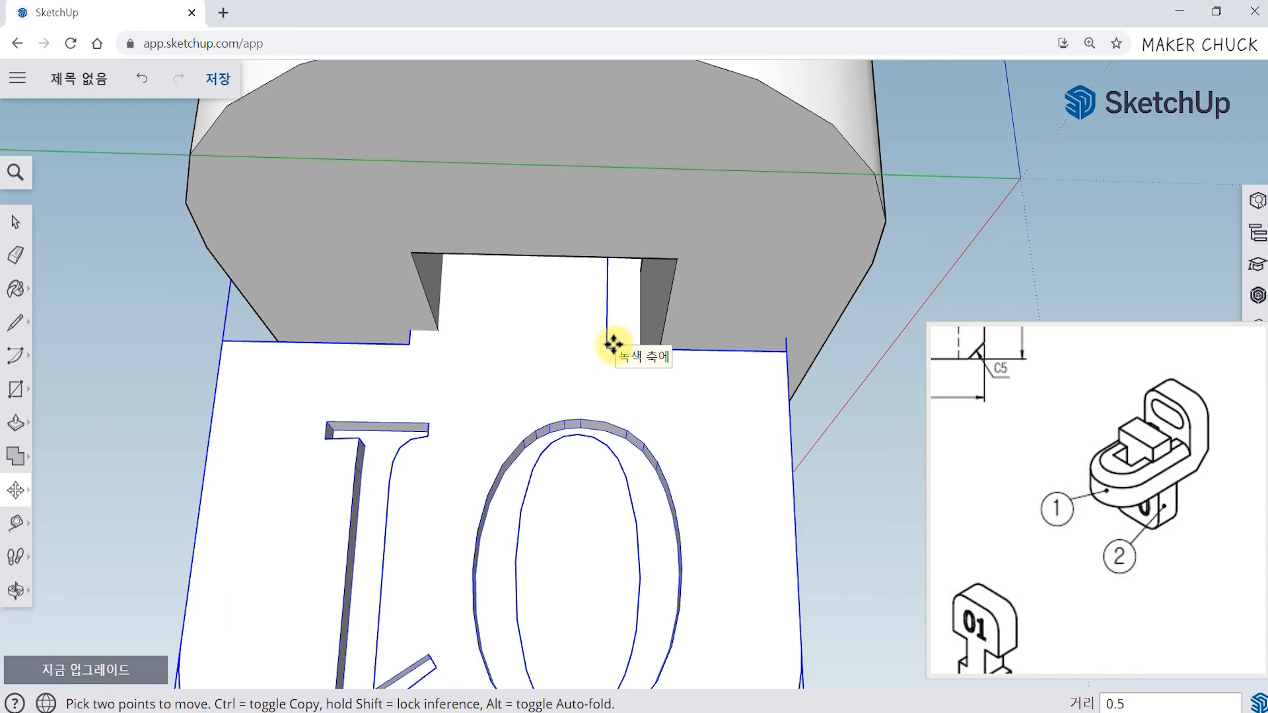
key("Return")
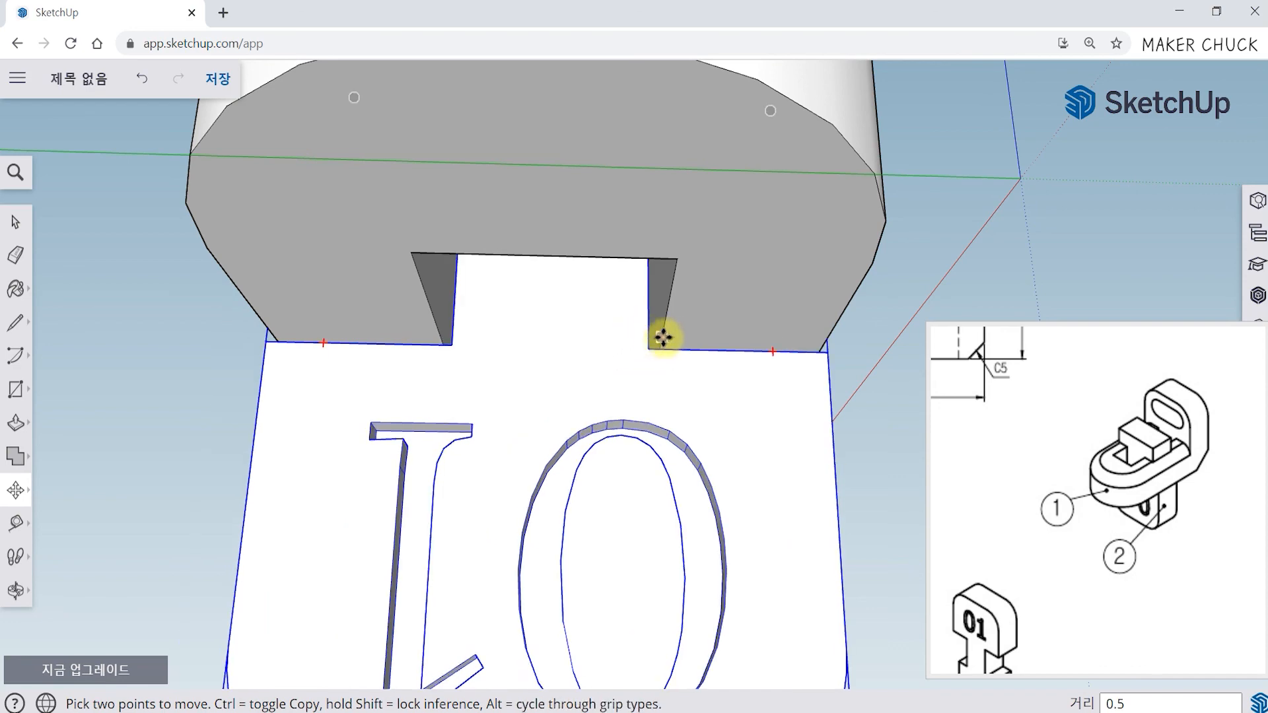
Examine from below, the front and above the side clearances between part 2's neck and part 1's slot
middle_click_drag(447, 328, 577, 430)
middle_click_drag(481, 430, 586, 434)
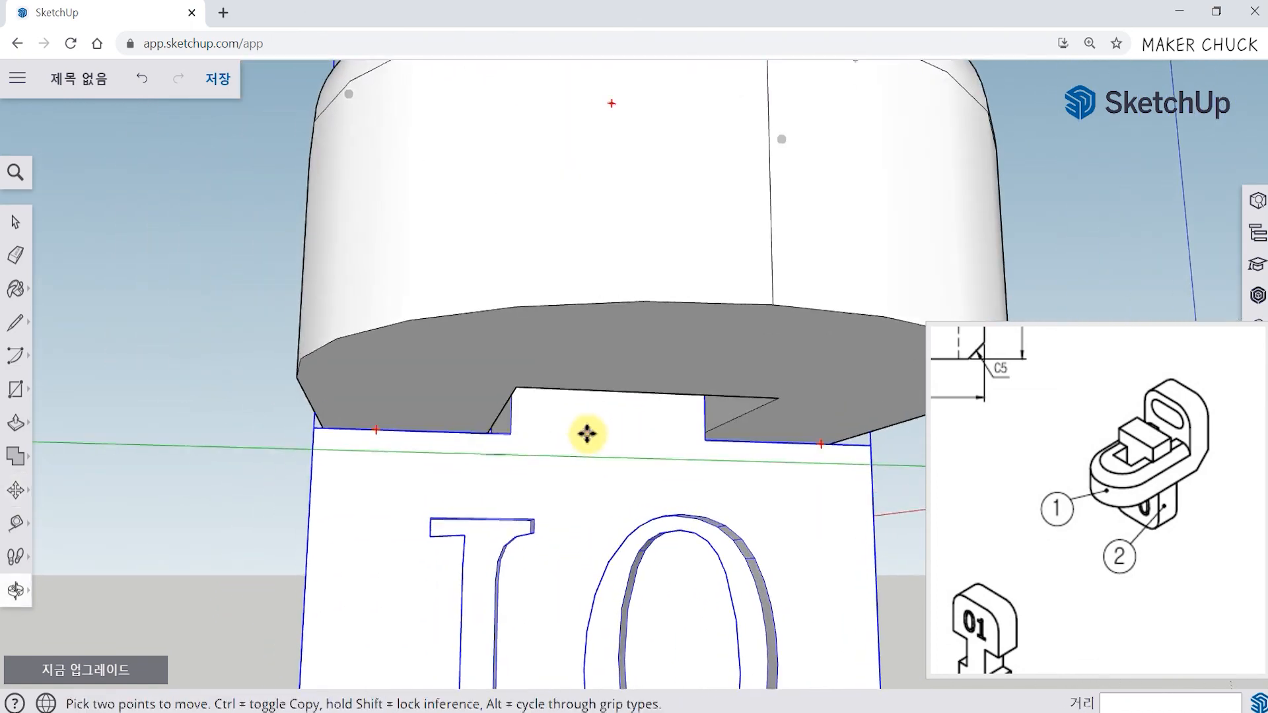
middle_click_drag(604, 166, 576, 305)
scroll(561, 249, "up", 5)
middle_click_drag(498, 255, 826, 79)
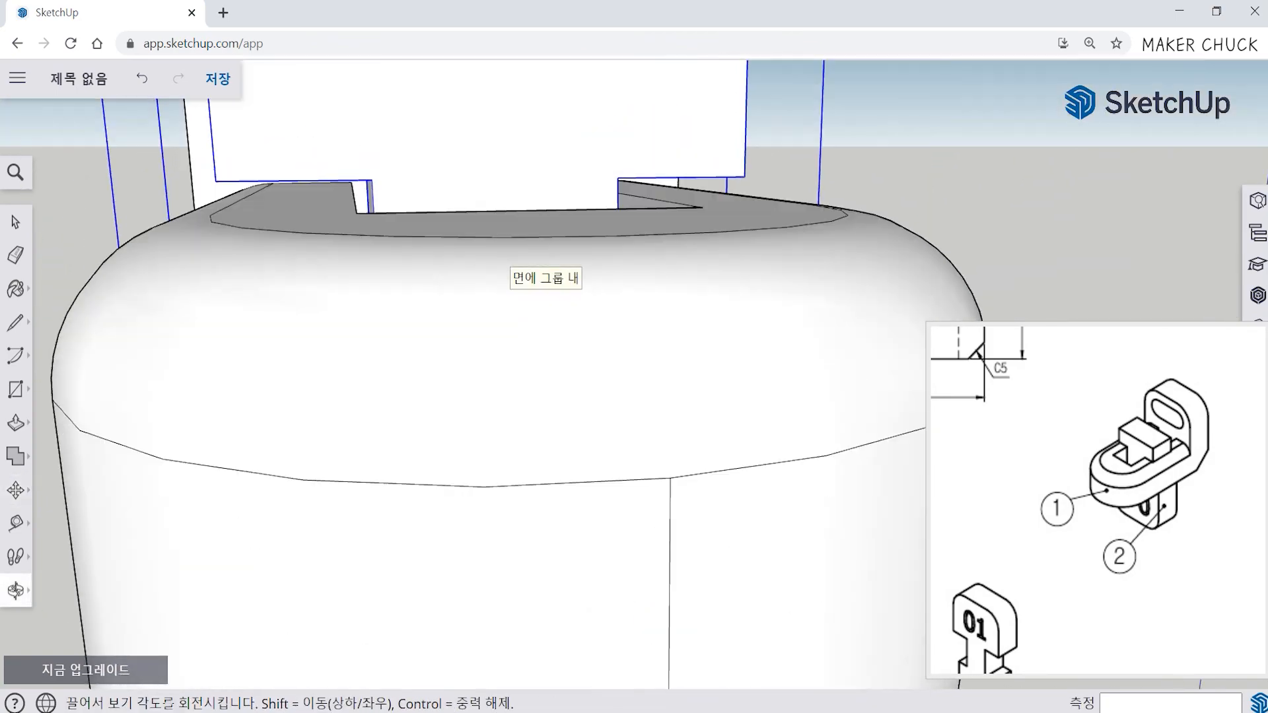
middle_click_drag(667, 93, 479, 360)
scroll(472, 254, "down", 5)
mouse_move(707, 361)
middle_mouse_down()
mouse_move(611, 388)
mouse_move(632, 387)
mouse_move(611, 364)
mouse_move(742, 430)
mouse_move(807, 405)
mouse_move(849, 428)
mouse_move(786, 469)
mouse_move(787, 438)
mouse_move(699, 338)
mouse_move(274, 311)
mouse_move(574, 354)
mouse_move(770, 413)
mouse_move(794, 400)
mouse_move(801, 410)
mouse_move(795, 388)
middle_mouse_up()
scroll(612, 388, "up", 2)
Compare the assembled parts with the reference drawing's assembly view, part 2 dimensions and full sheet
key("space")
left_click_drag(1117, 536, 1176, 464)
mouse_move(1073, 425)
left_mouse_down()
mouse_move(1113, 493)
mouse_move(1140, 473)
mouse_move(1140, 529)
mouse_move(1130, 508)
left_mouse_up()
mouse_move(832, 210)
middle_mouse_down()
mouse_move(796, 328)
mouse_move(586, 354)
mouse_move(854, 269)
middle_mouse_up()
middle_click_drag(757, 329, 670, 335, "shift")
mouse_move(1244, 495)
left_mouse_down()
mouse_move(1043, 469)
mouse_move(1041, 395)
left_mouse_up()
mouse_move(1088, 496)
left_mouse_down()
mouse_move(1080, 448)
mouse_move(1157, 424)
left_mouse_up()
left_click_drag(1066, 501, 1123, 492)
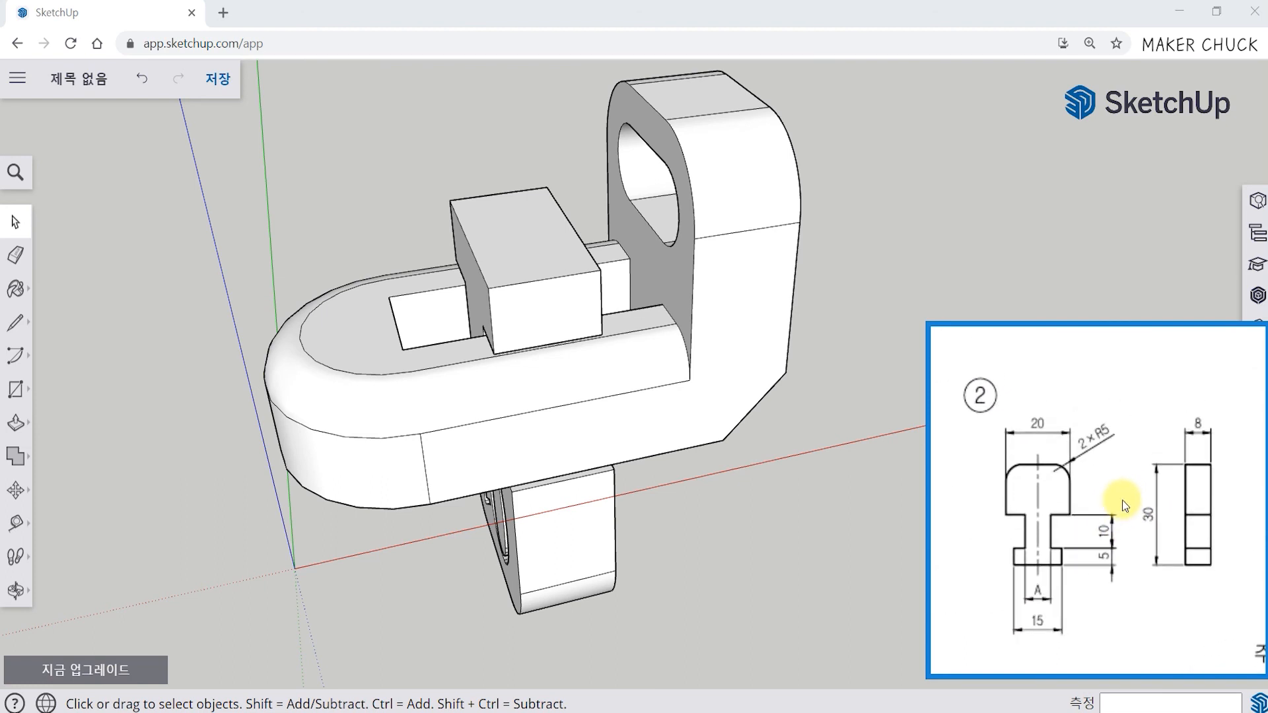
scroll(1123, 501, "down", 5)
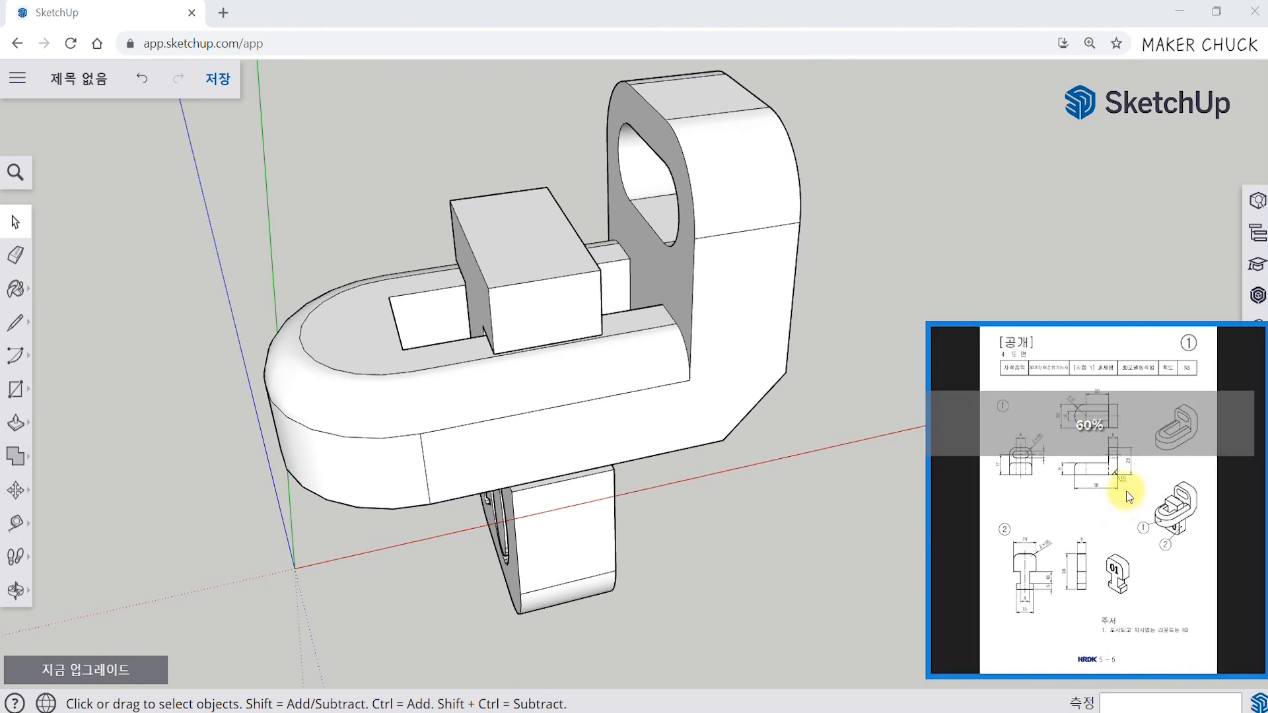
scroll(1099, 468, "down", 1)
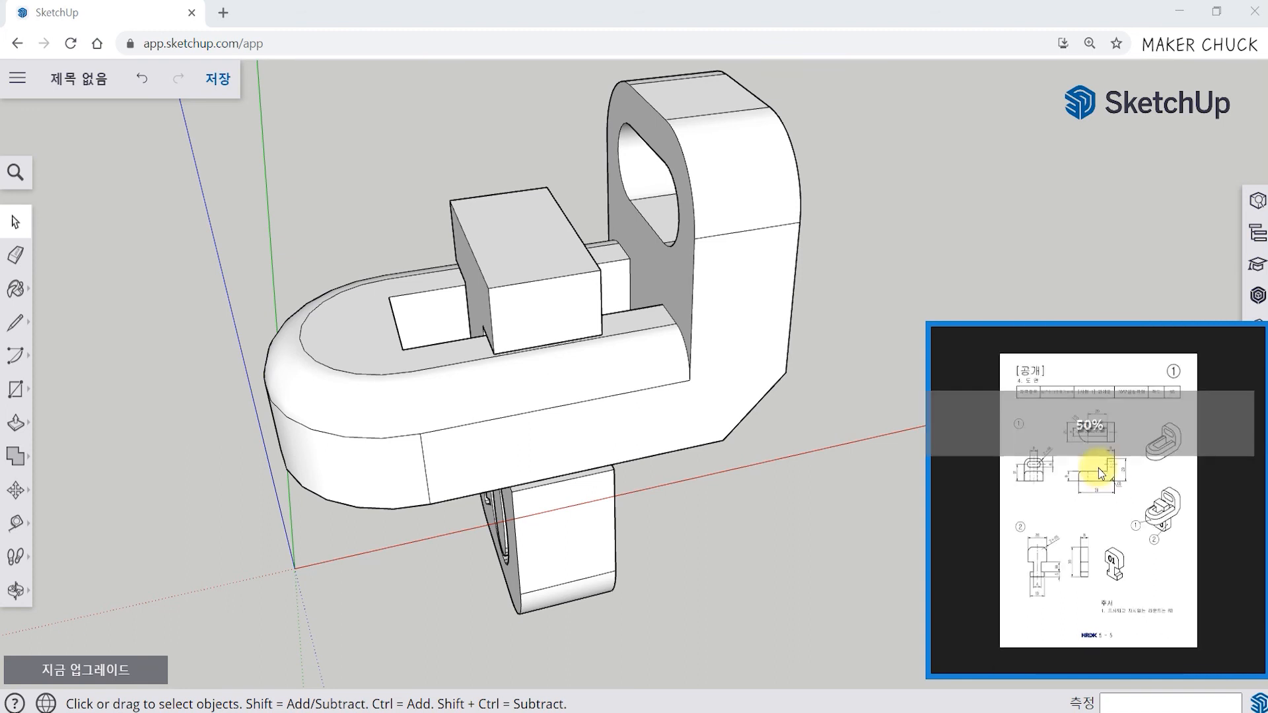